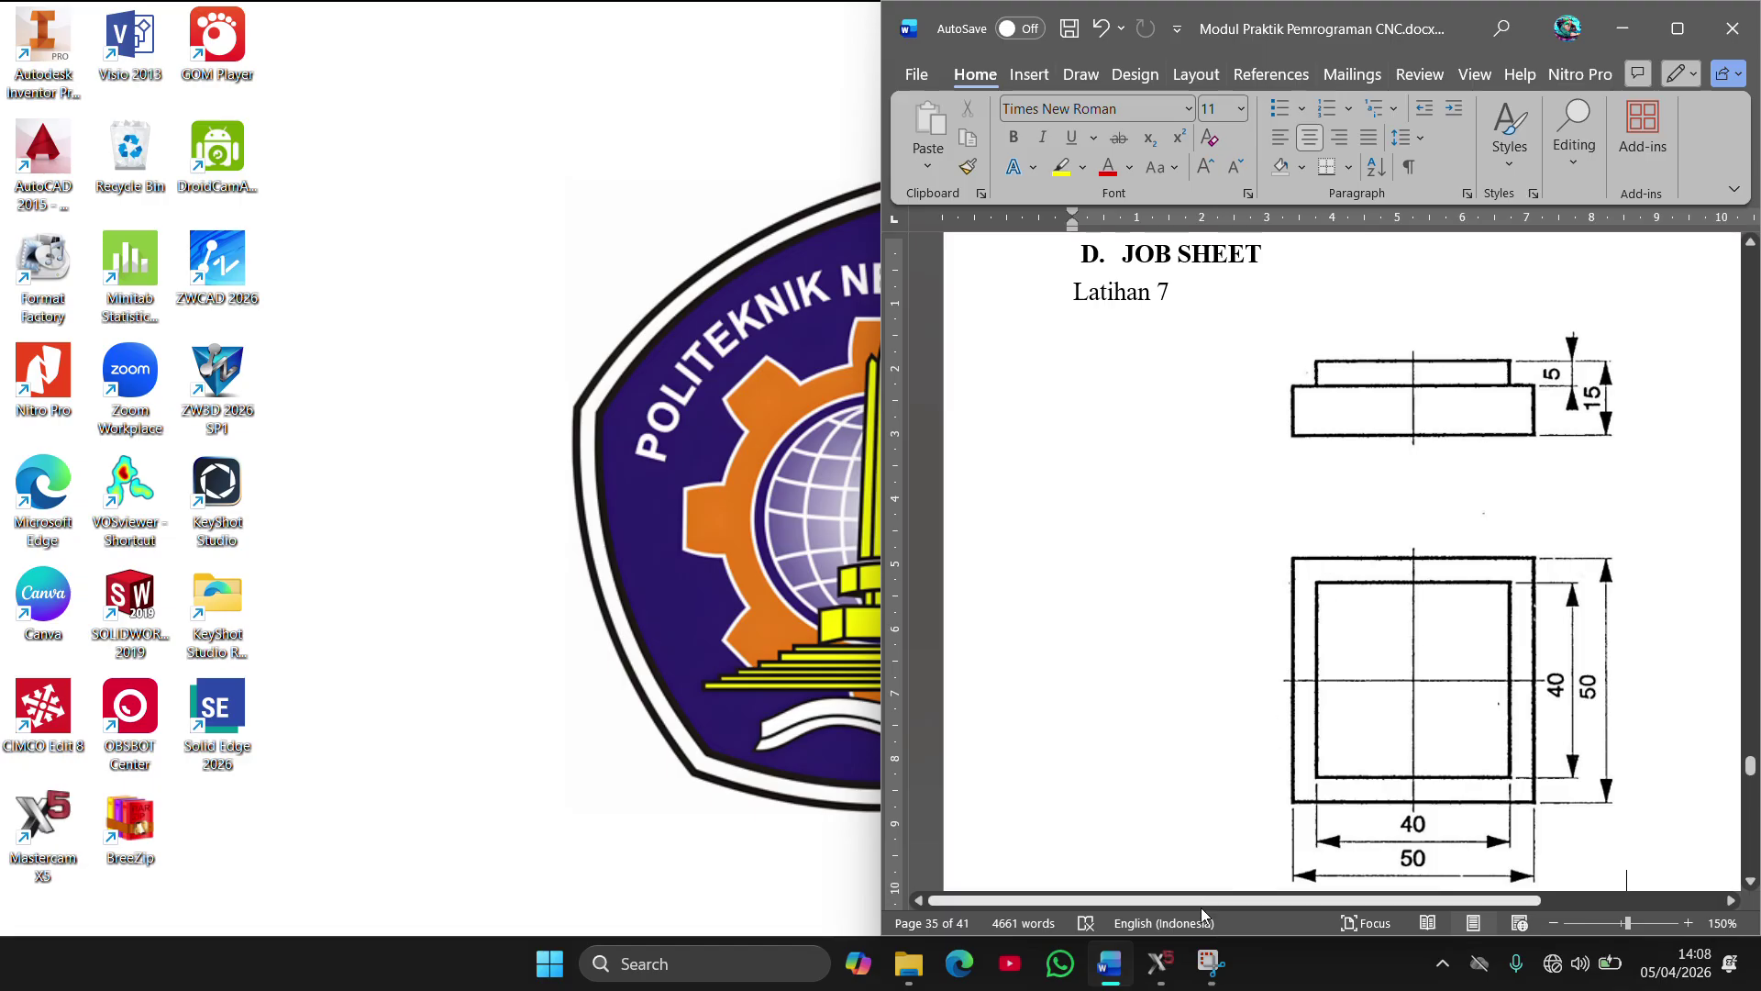
Switch to Mastercam and set the machine type of the stepped block part to the default mill
left_click(1169, 968)
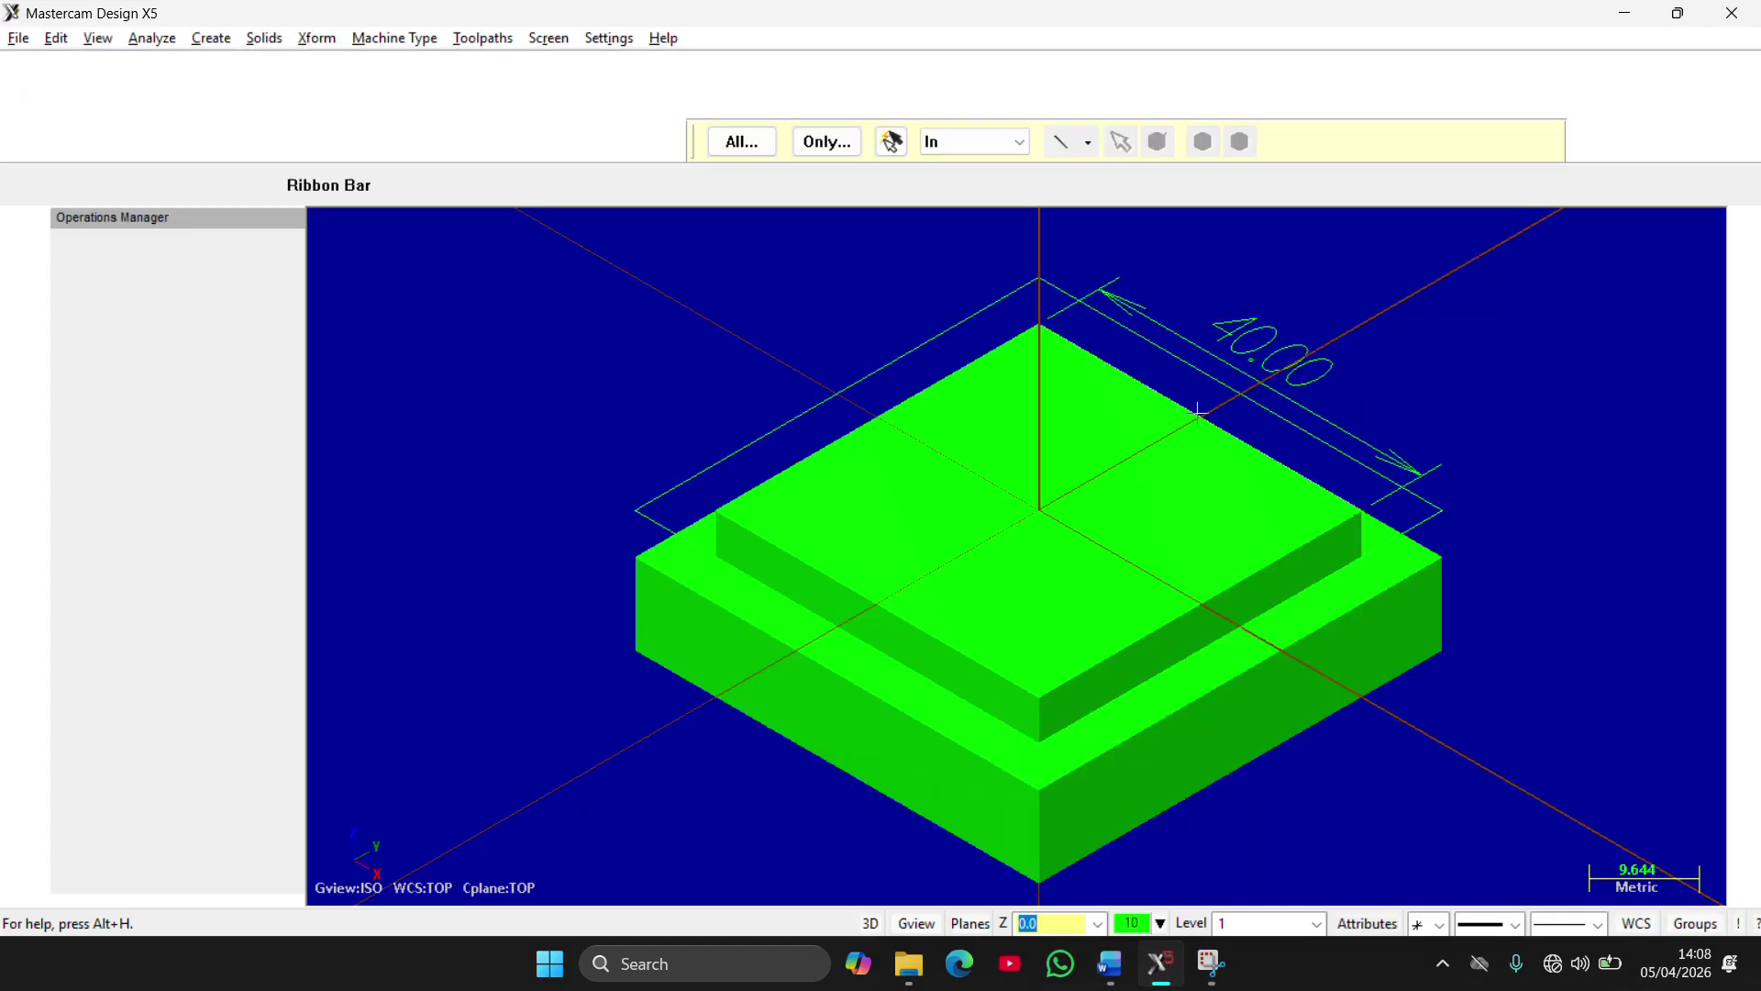
scroll(1163, 449, "down", 3)
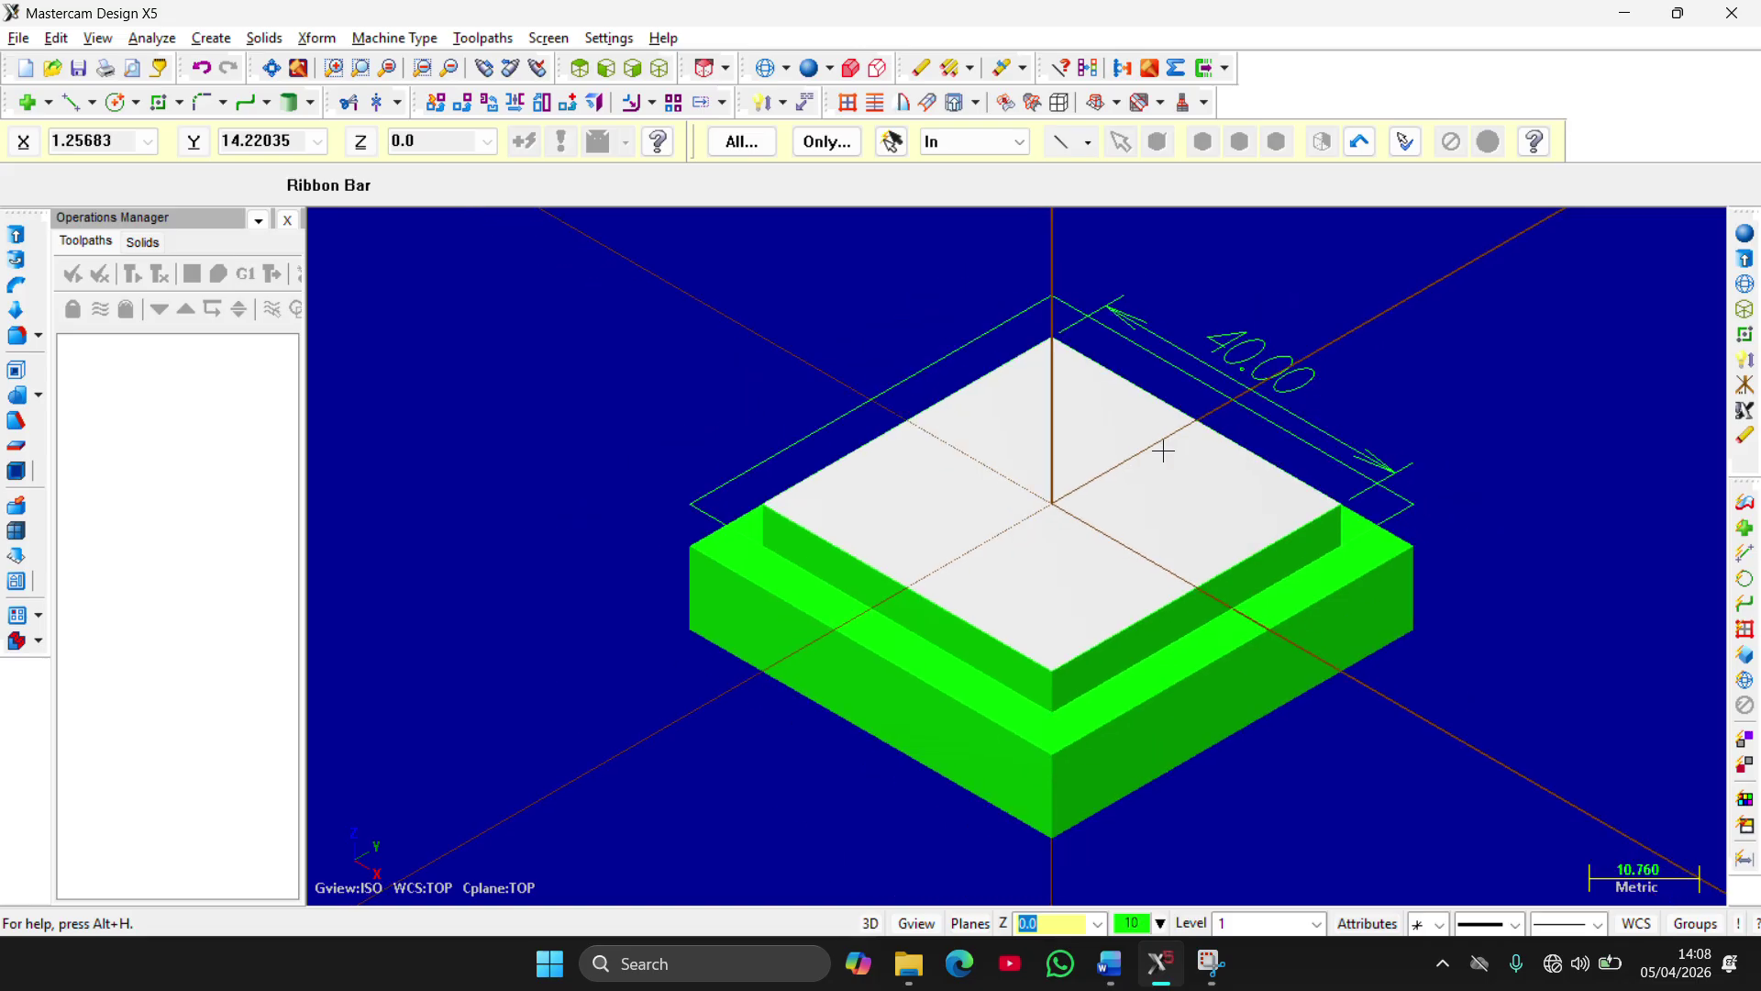
scroll(1162, 450, "up", 1)
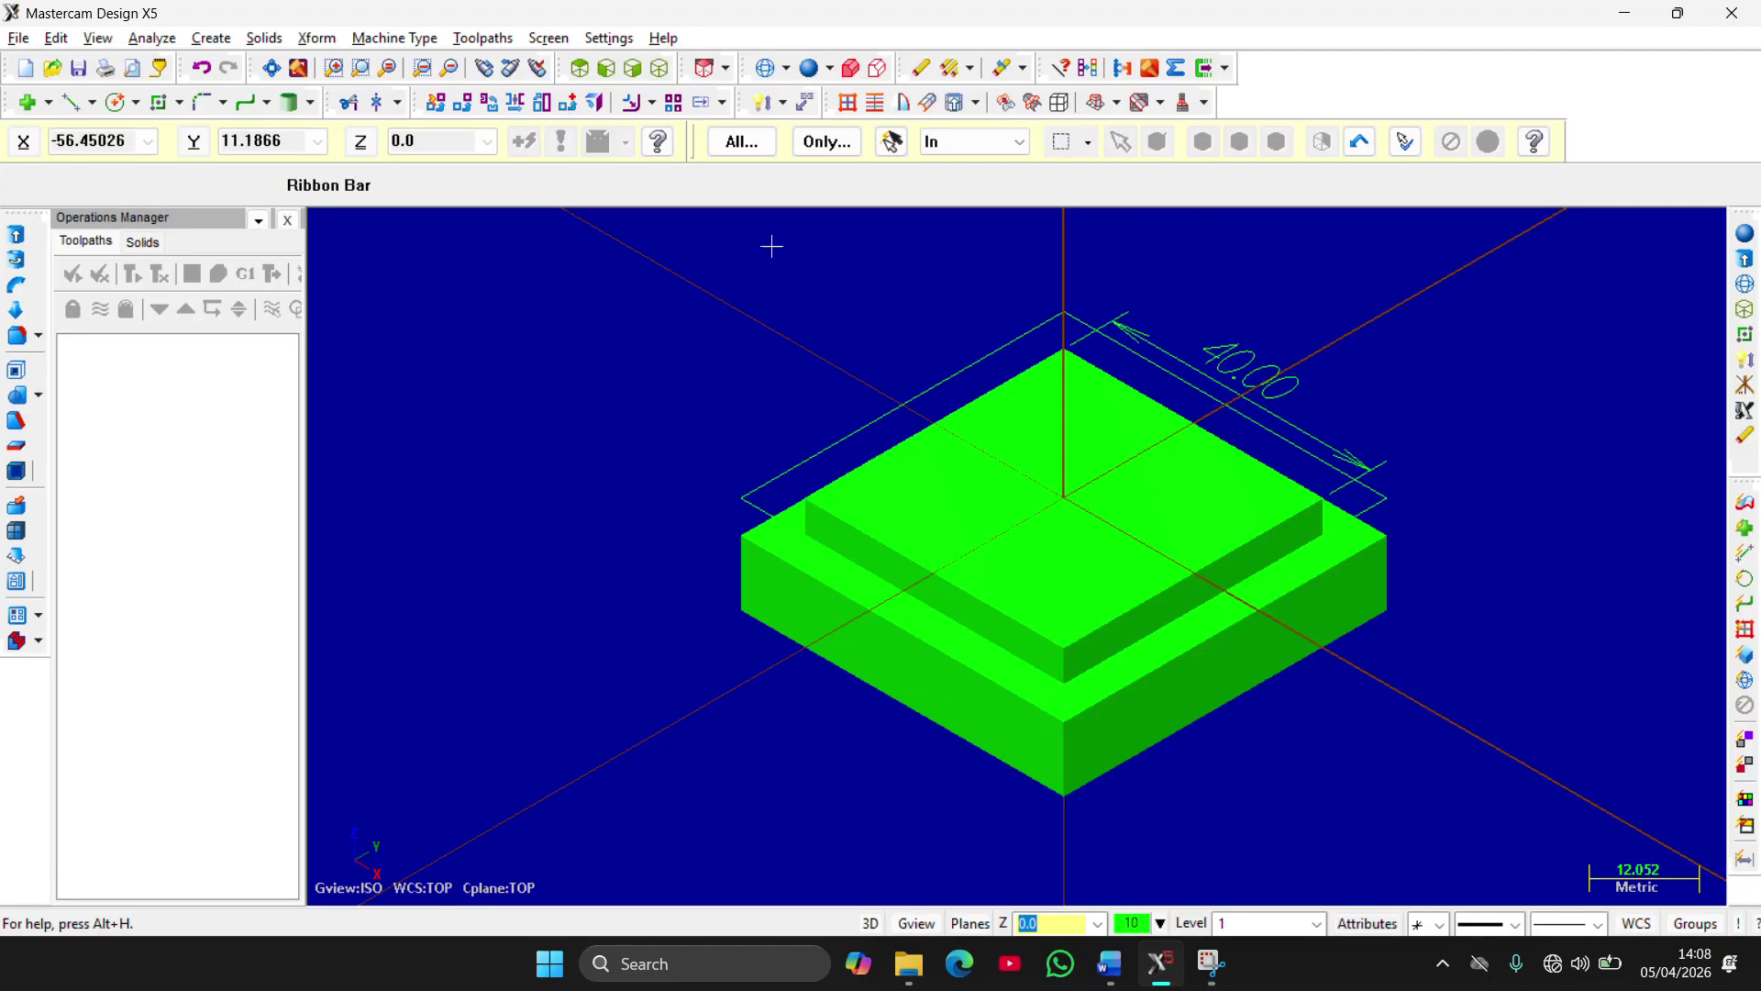
left_click(380, 38)
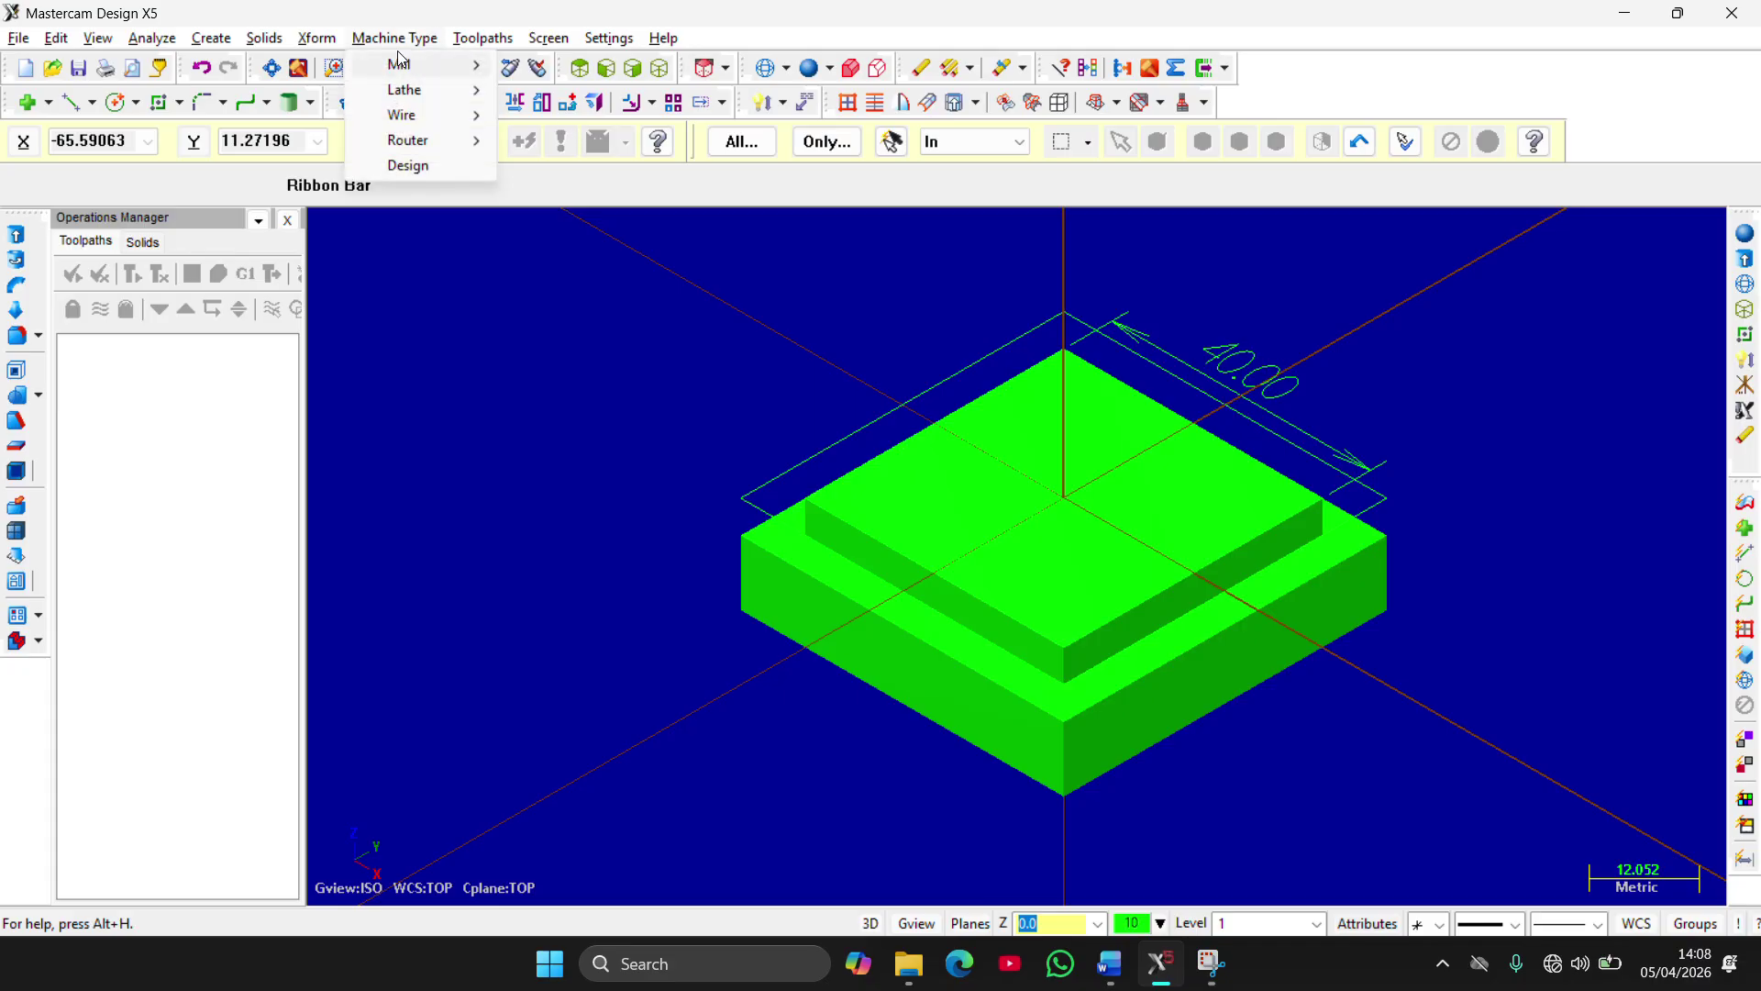
mouse_move(408, 64)
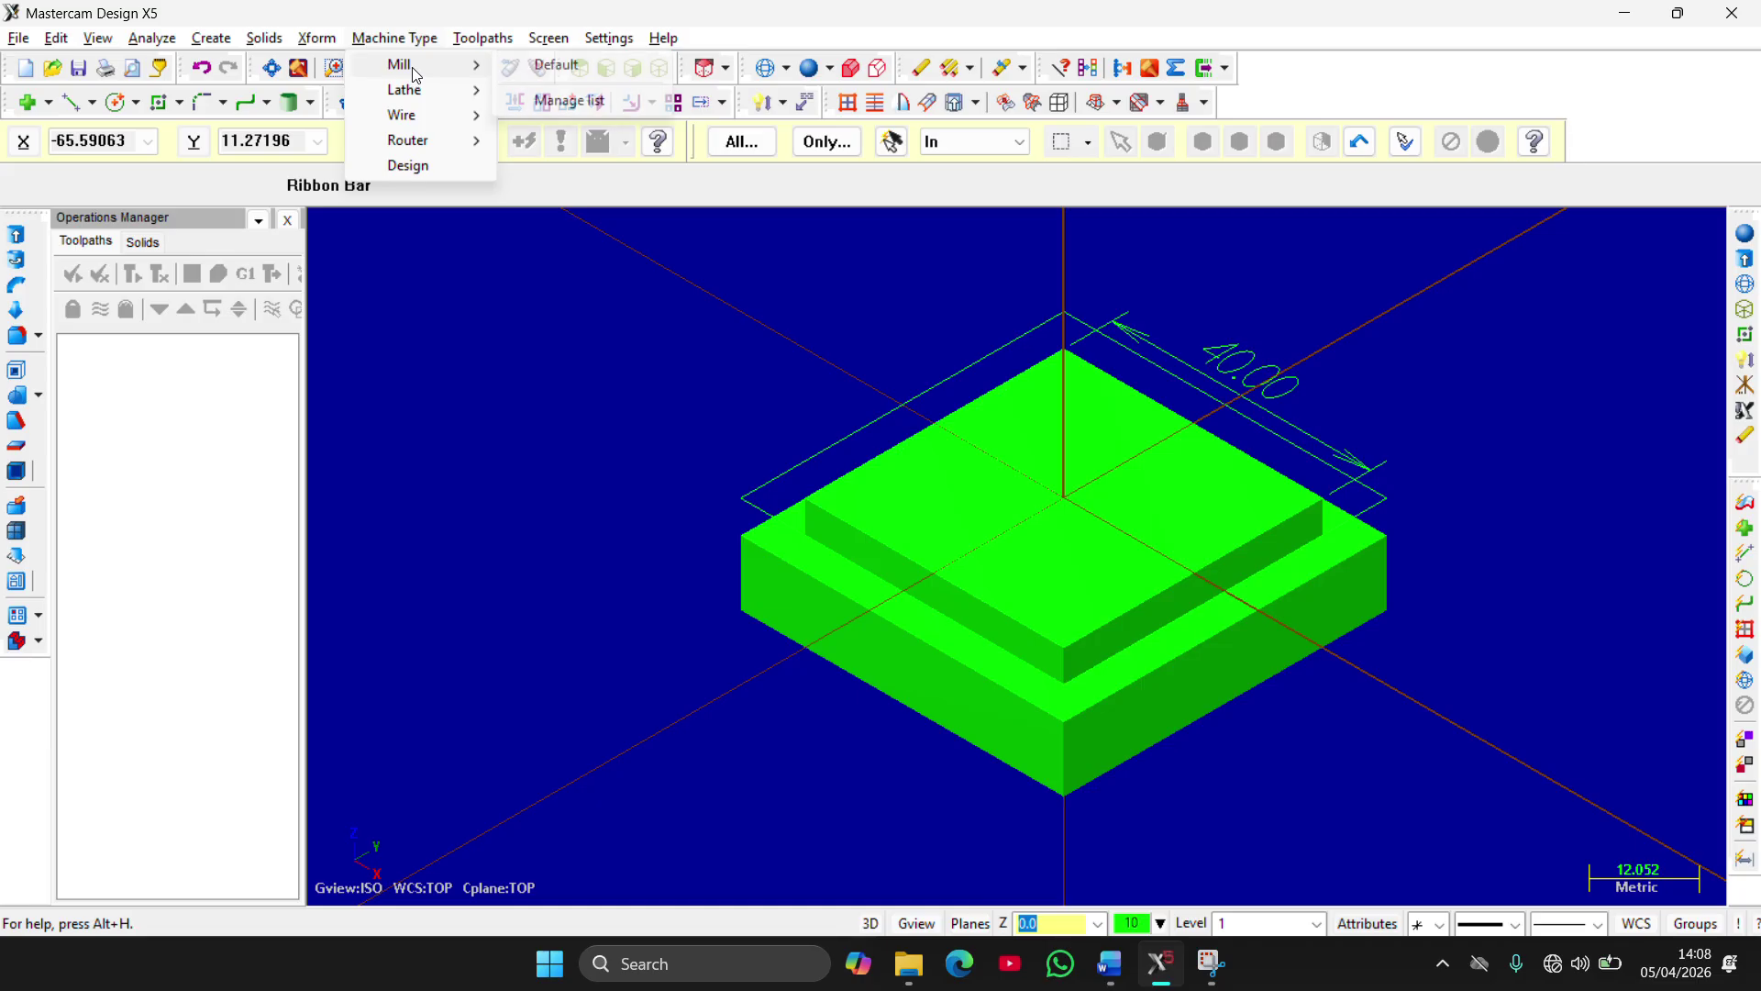
left_click(557, 65)
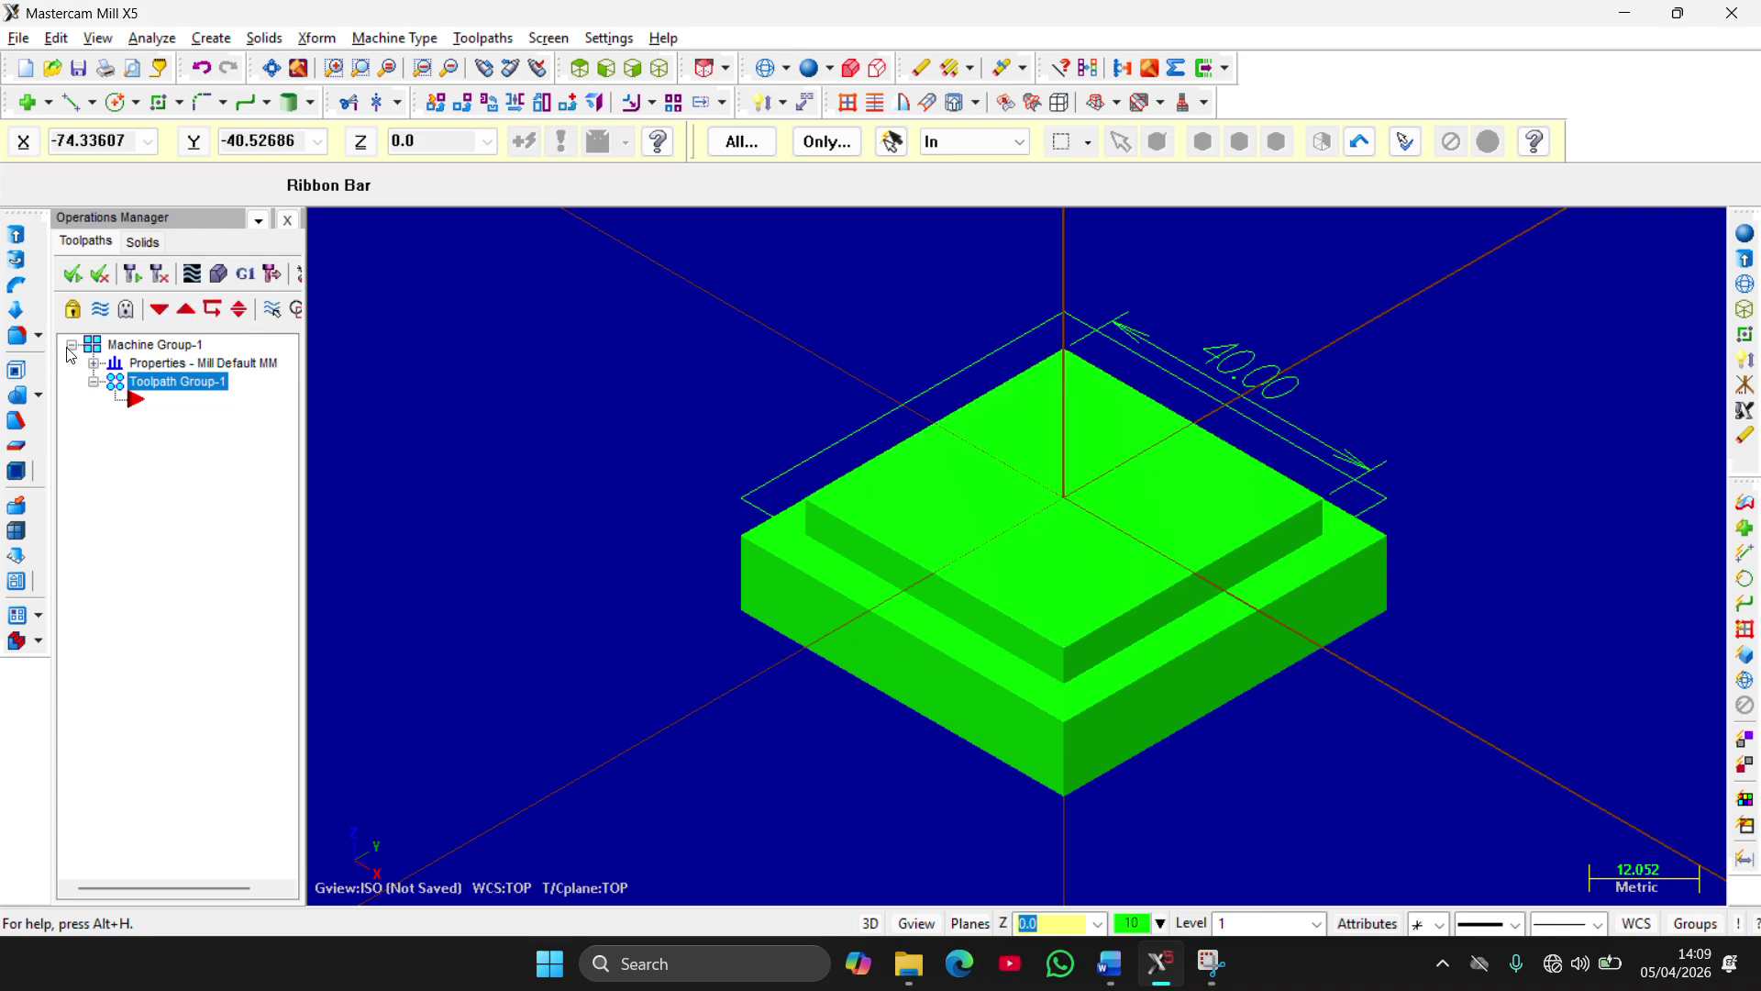
Define rectangular stock of 50 x 50 x 15 mm in the stock setup from the extents of all solids
left_click(94, 363)
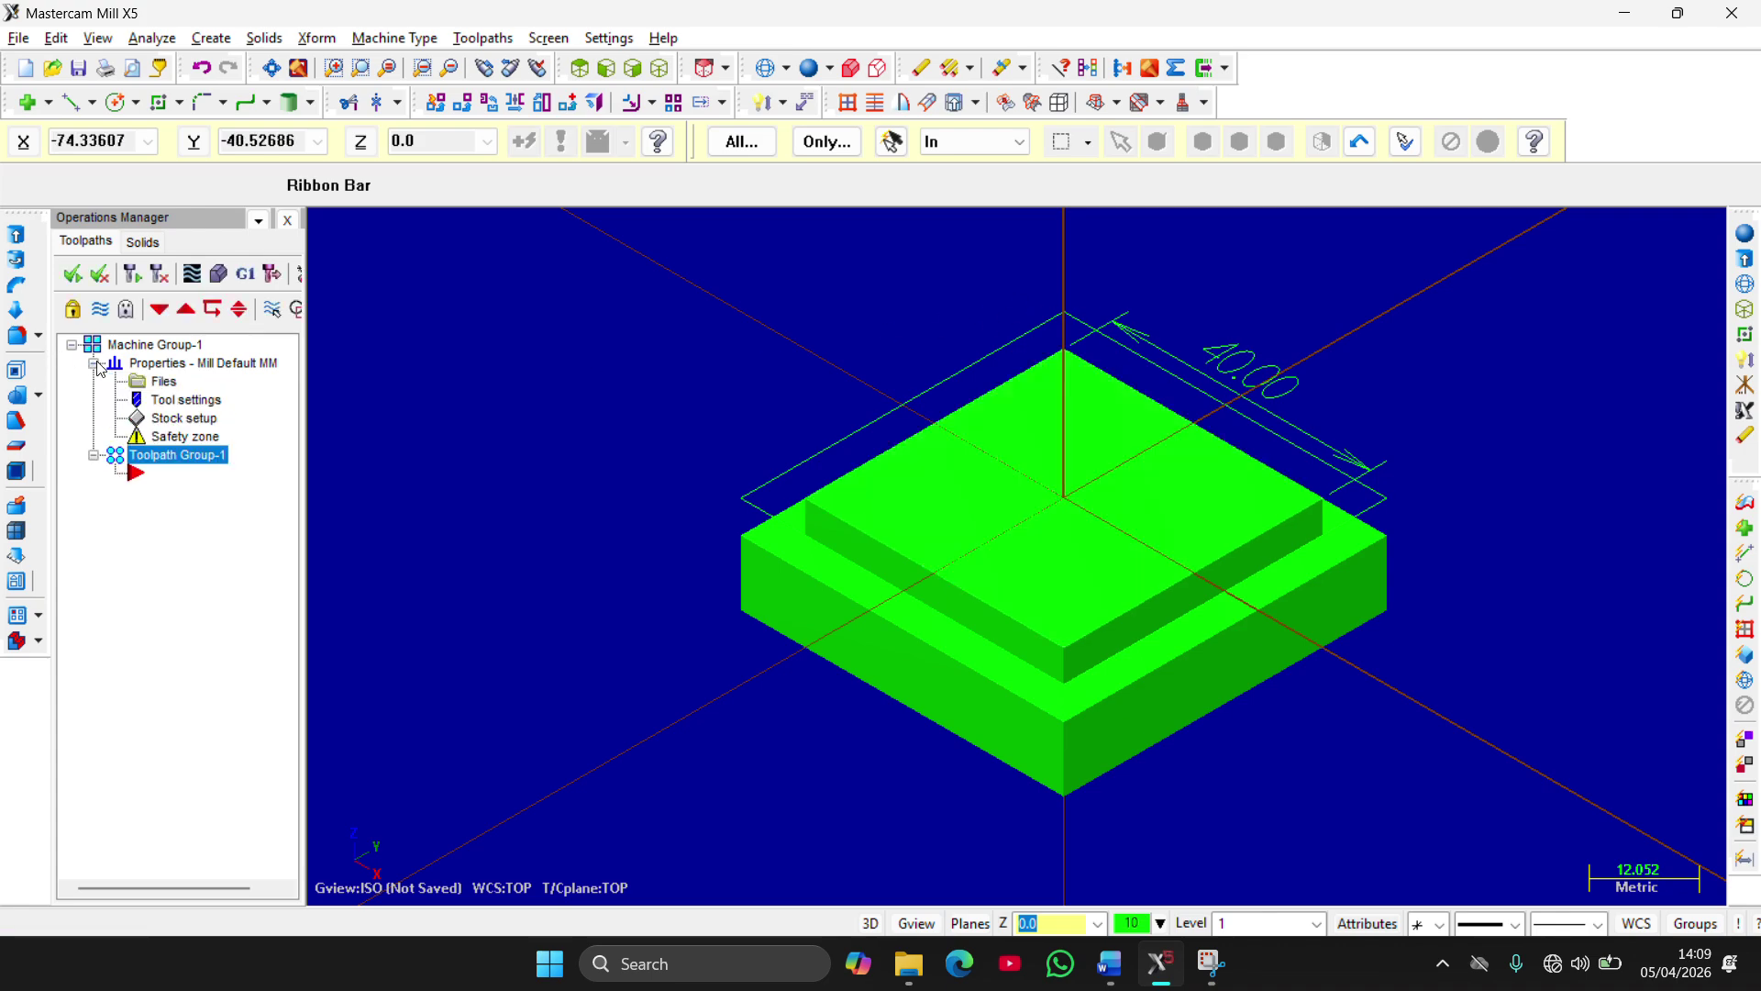
left_click(177, 421)
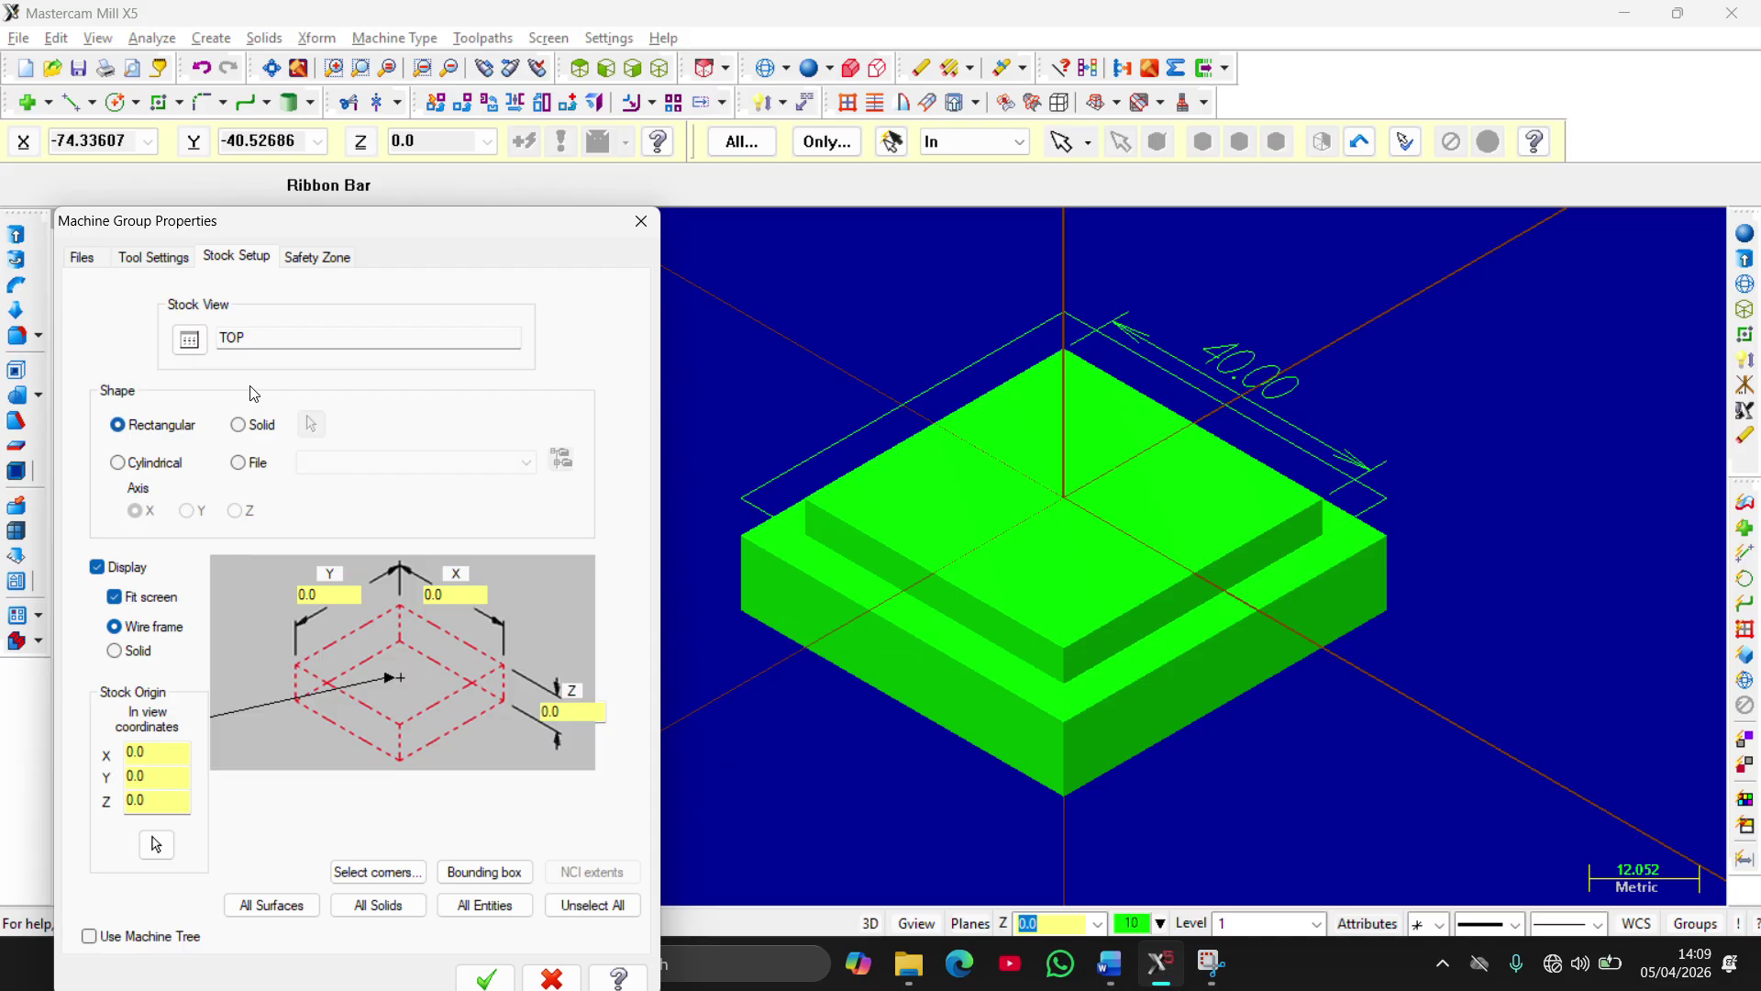
left_click_drag(363, 240, 355, 67)
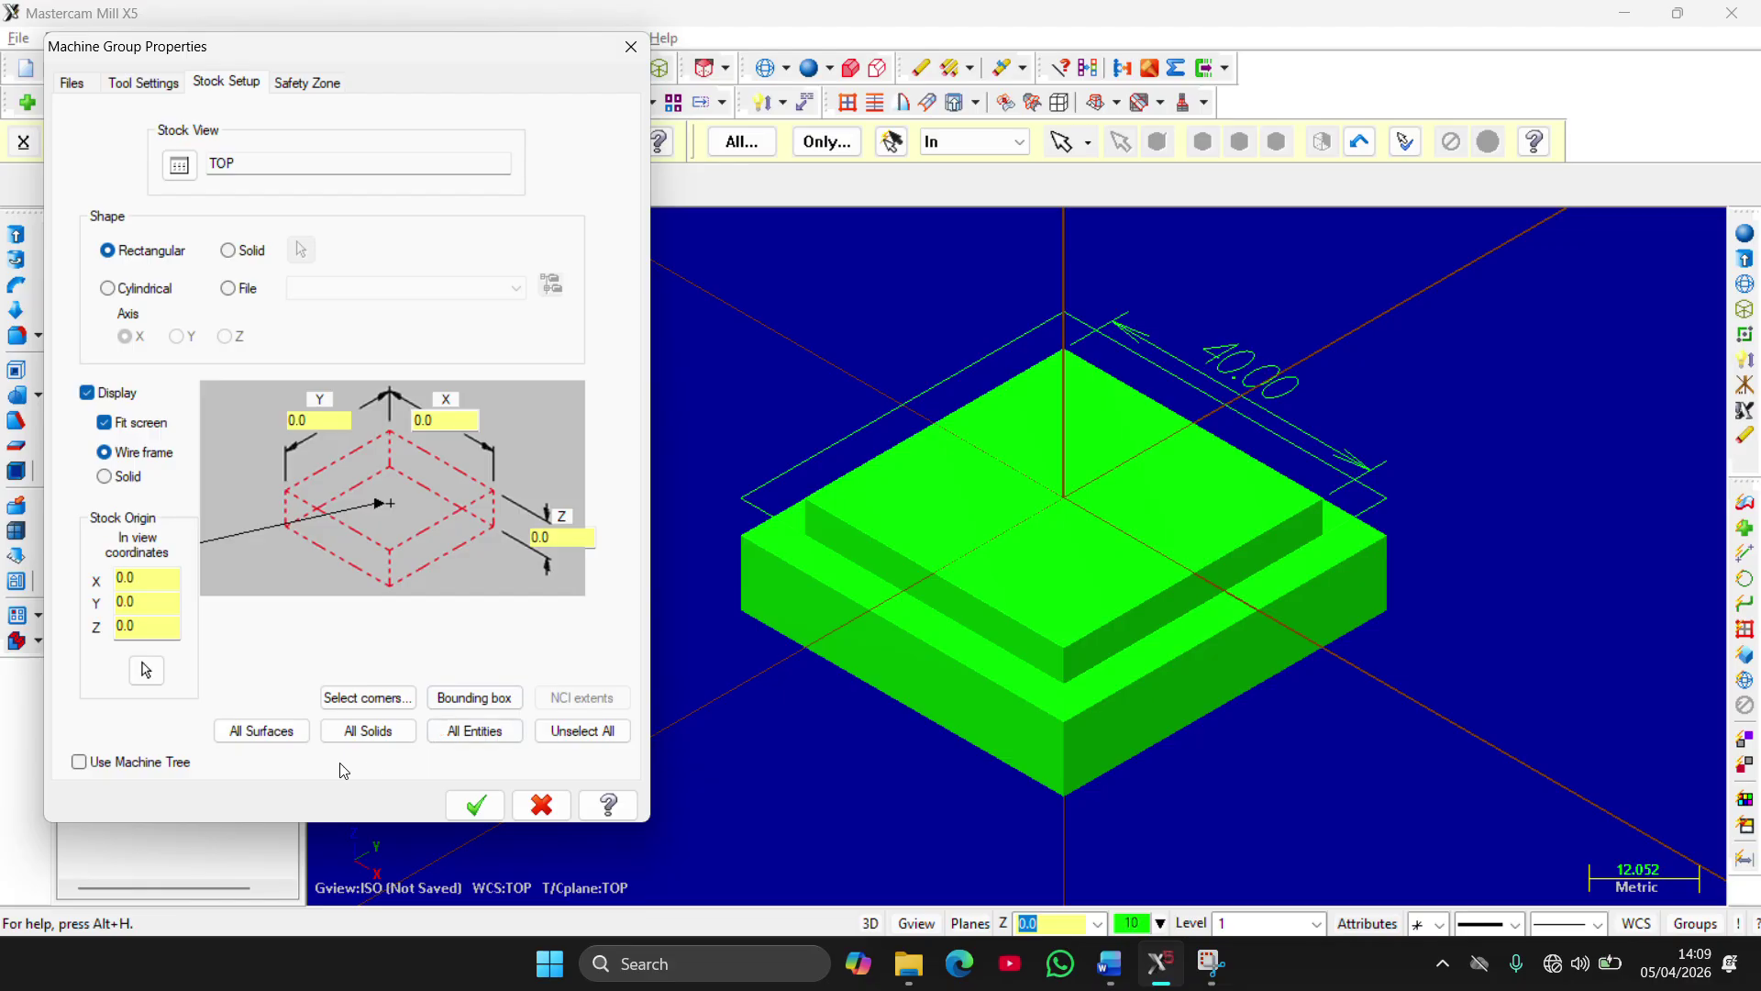
left_click(367, 731)
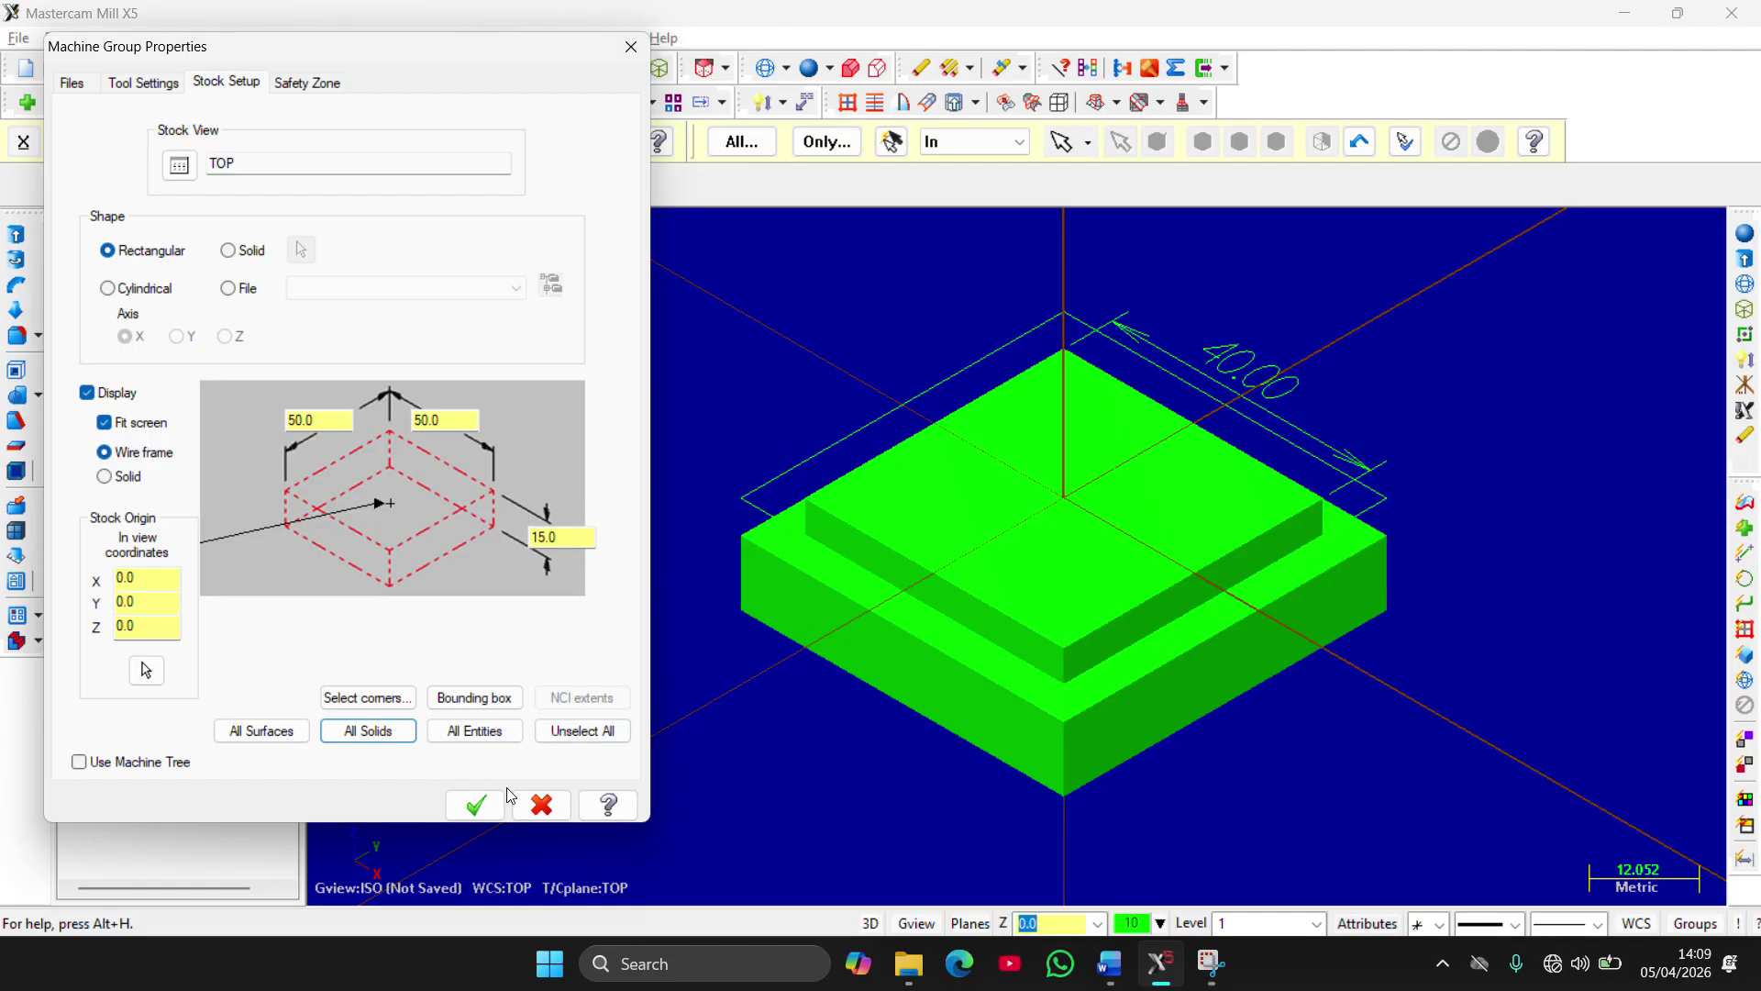
left_click(476, 805)
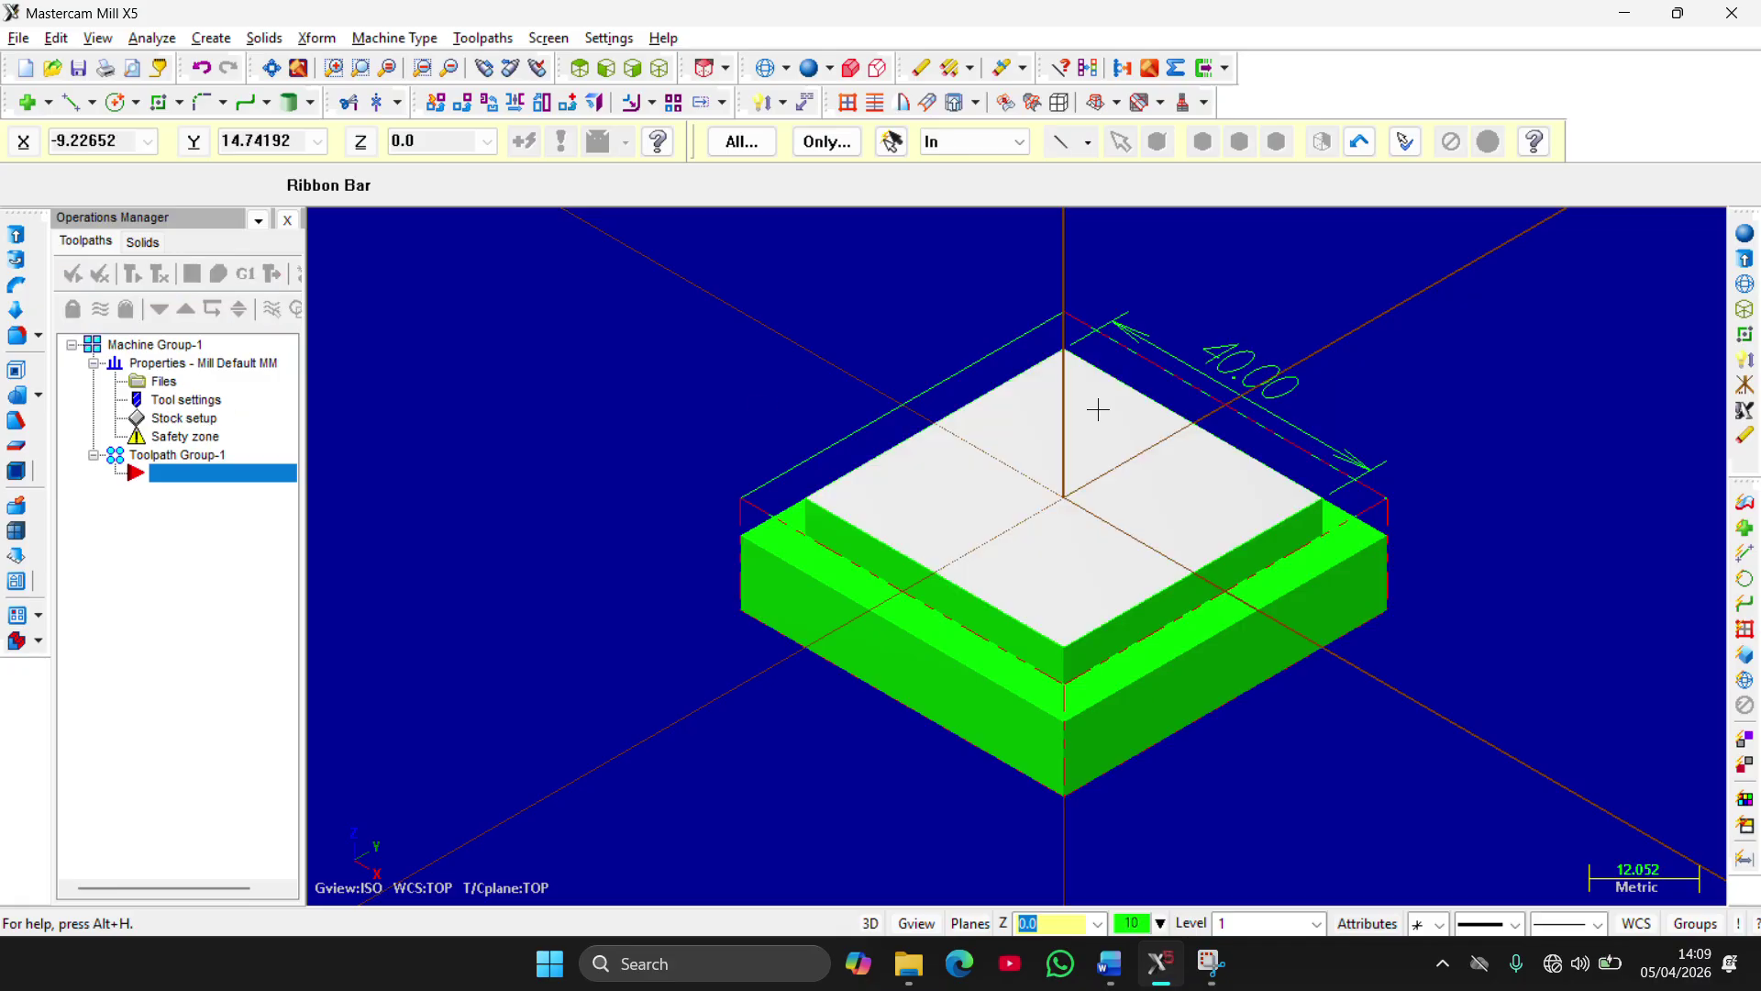
Move the stock origin point to the upper rear corner of the rectangular stock
double_click(180, 423)
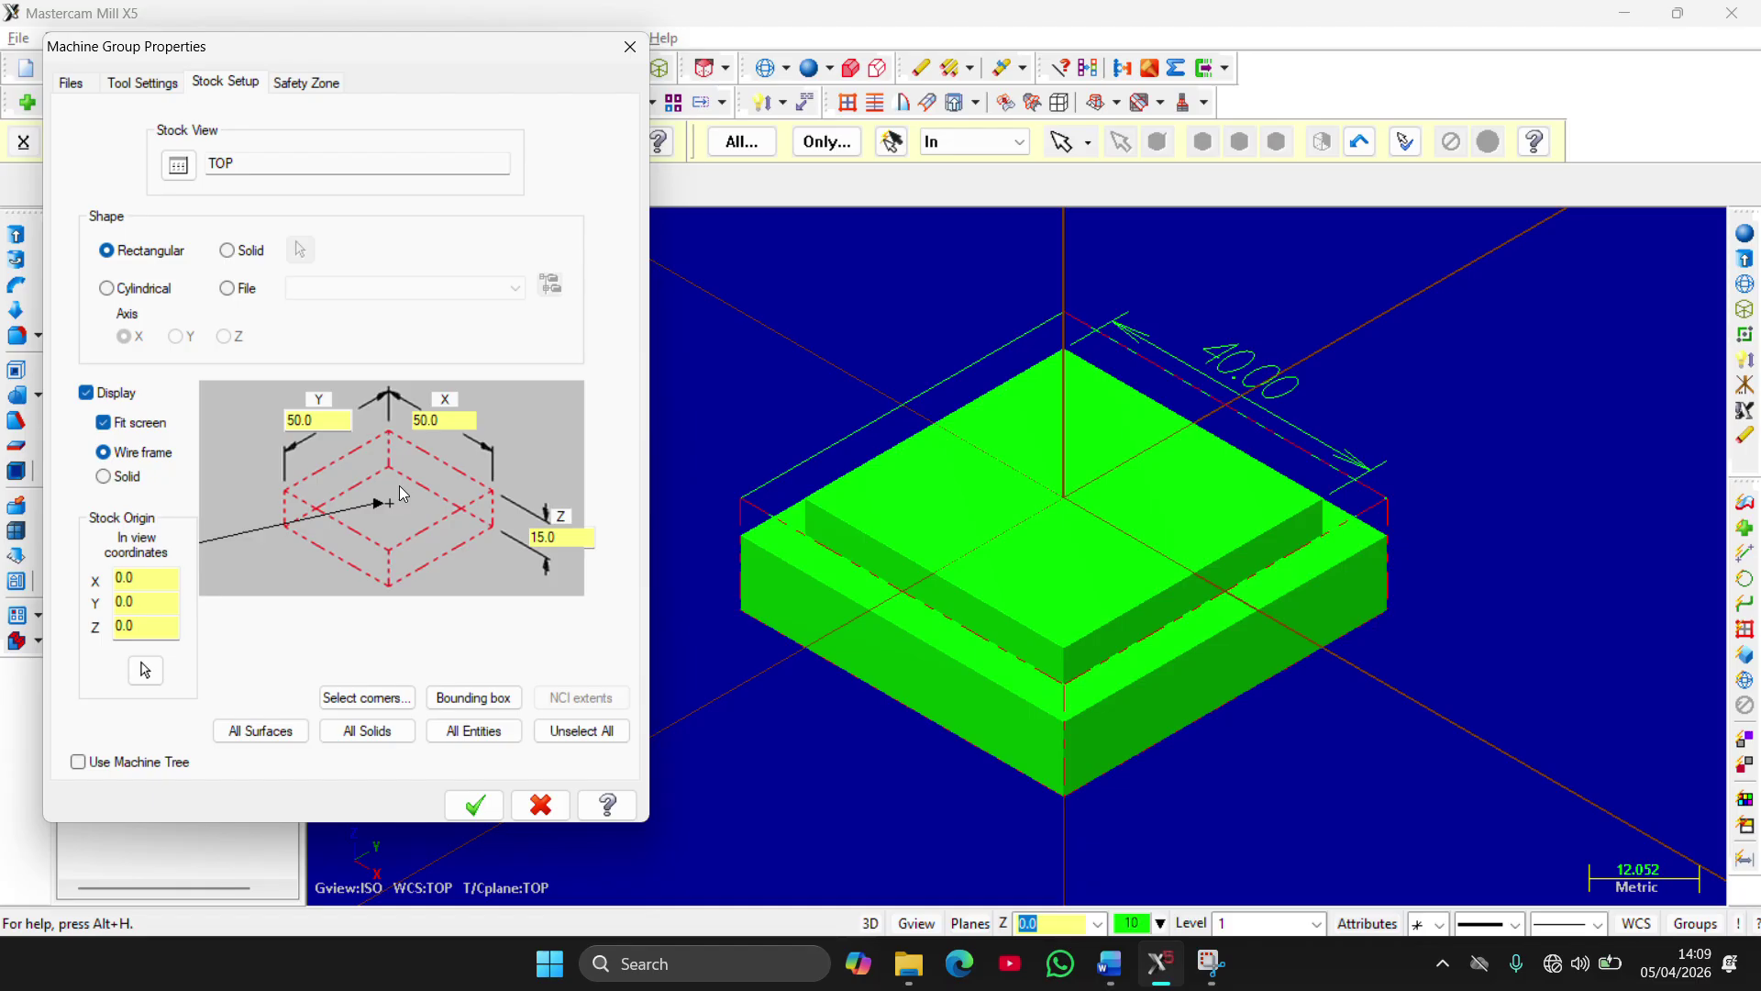
left_click(391, 437)
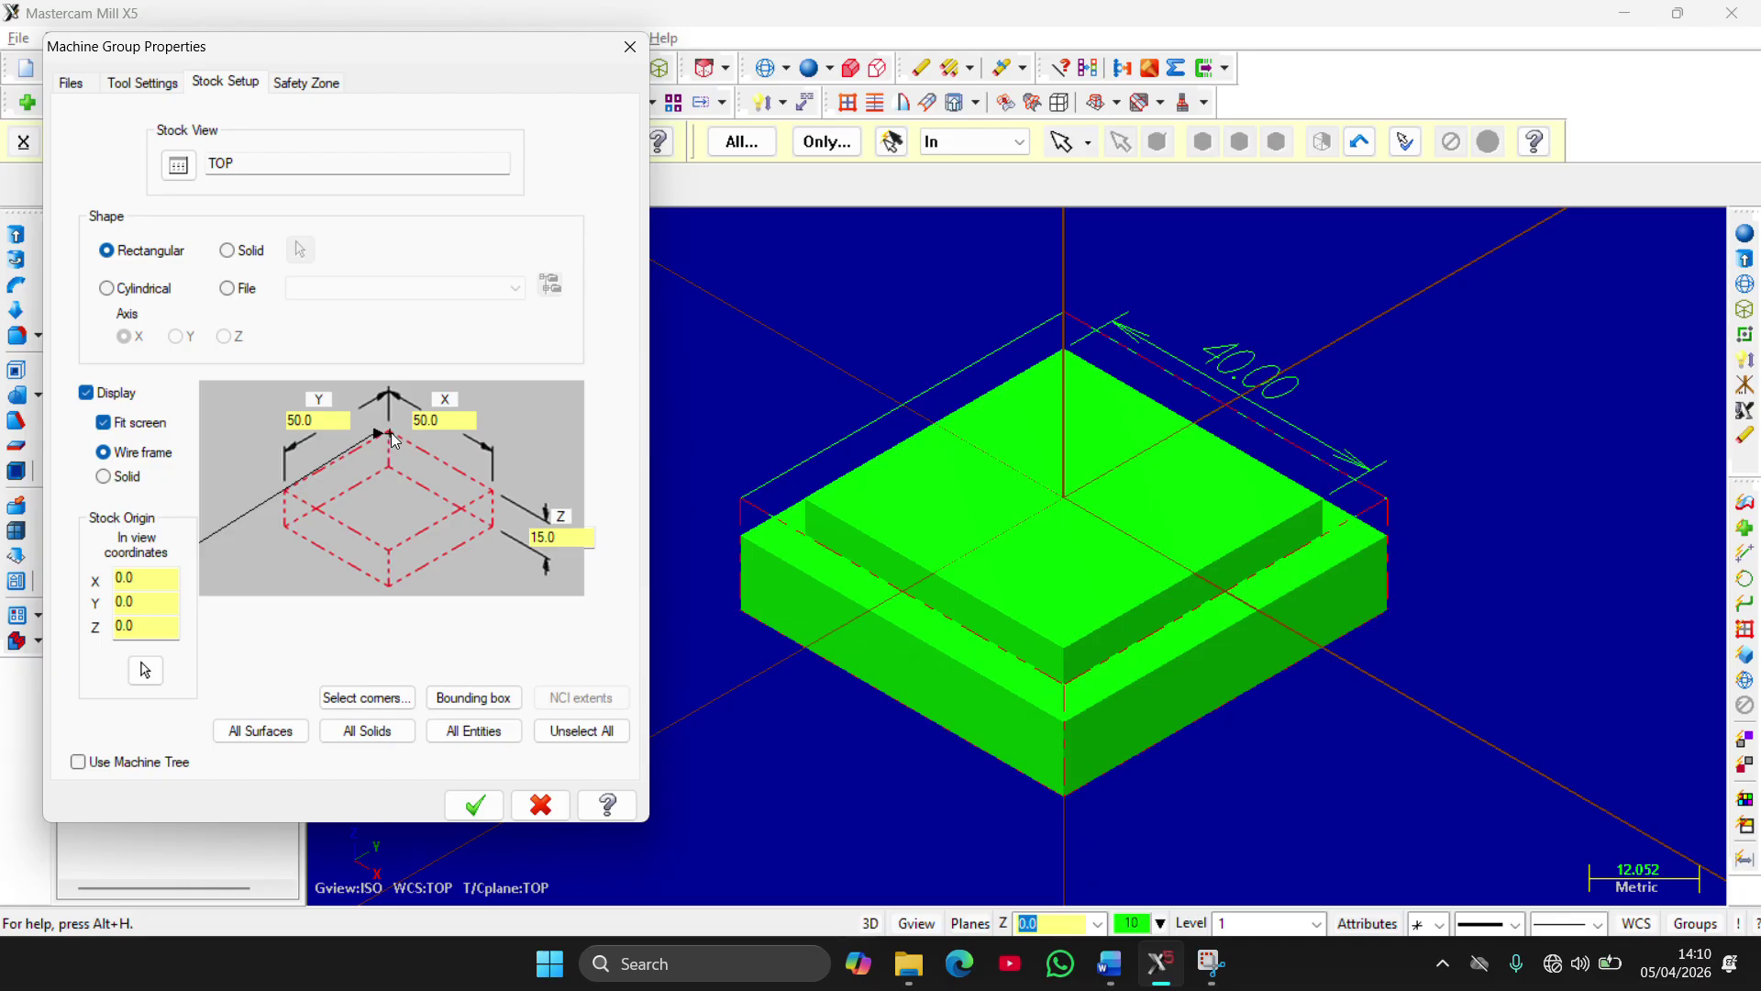
left_click(492, 497)
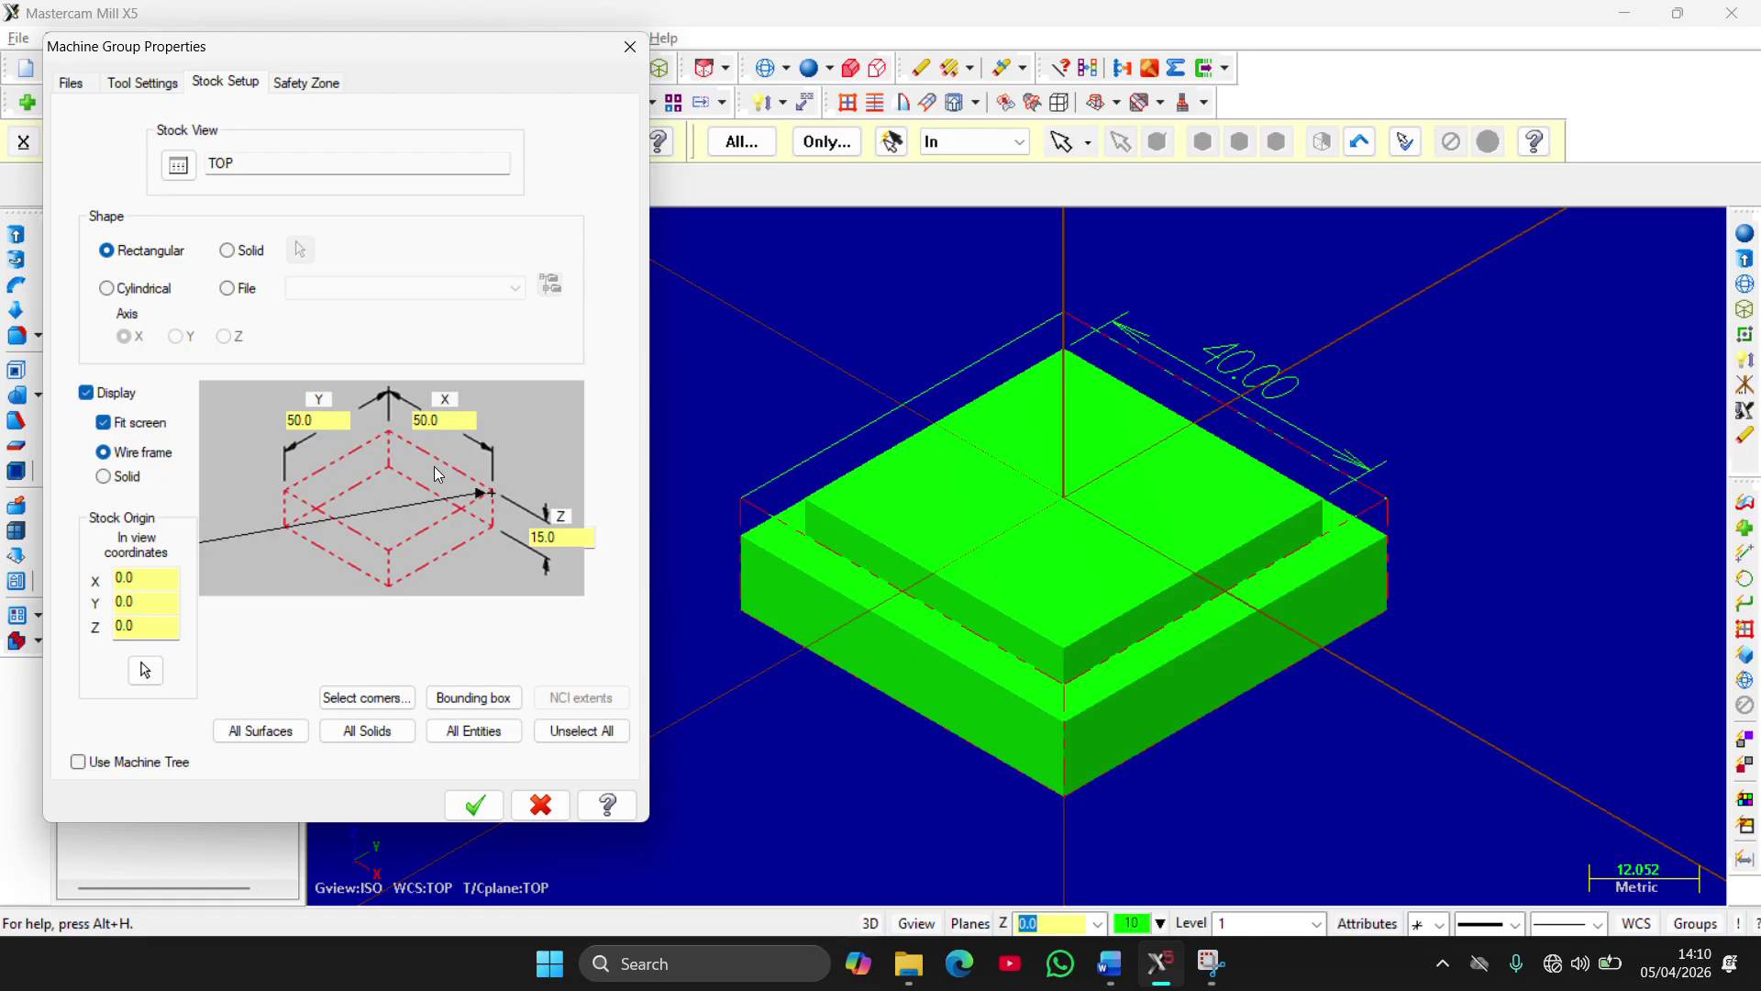
left_click(389, 433)
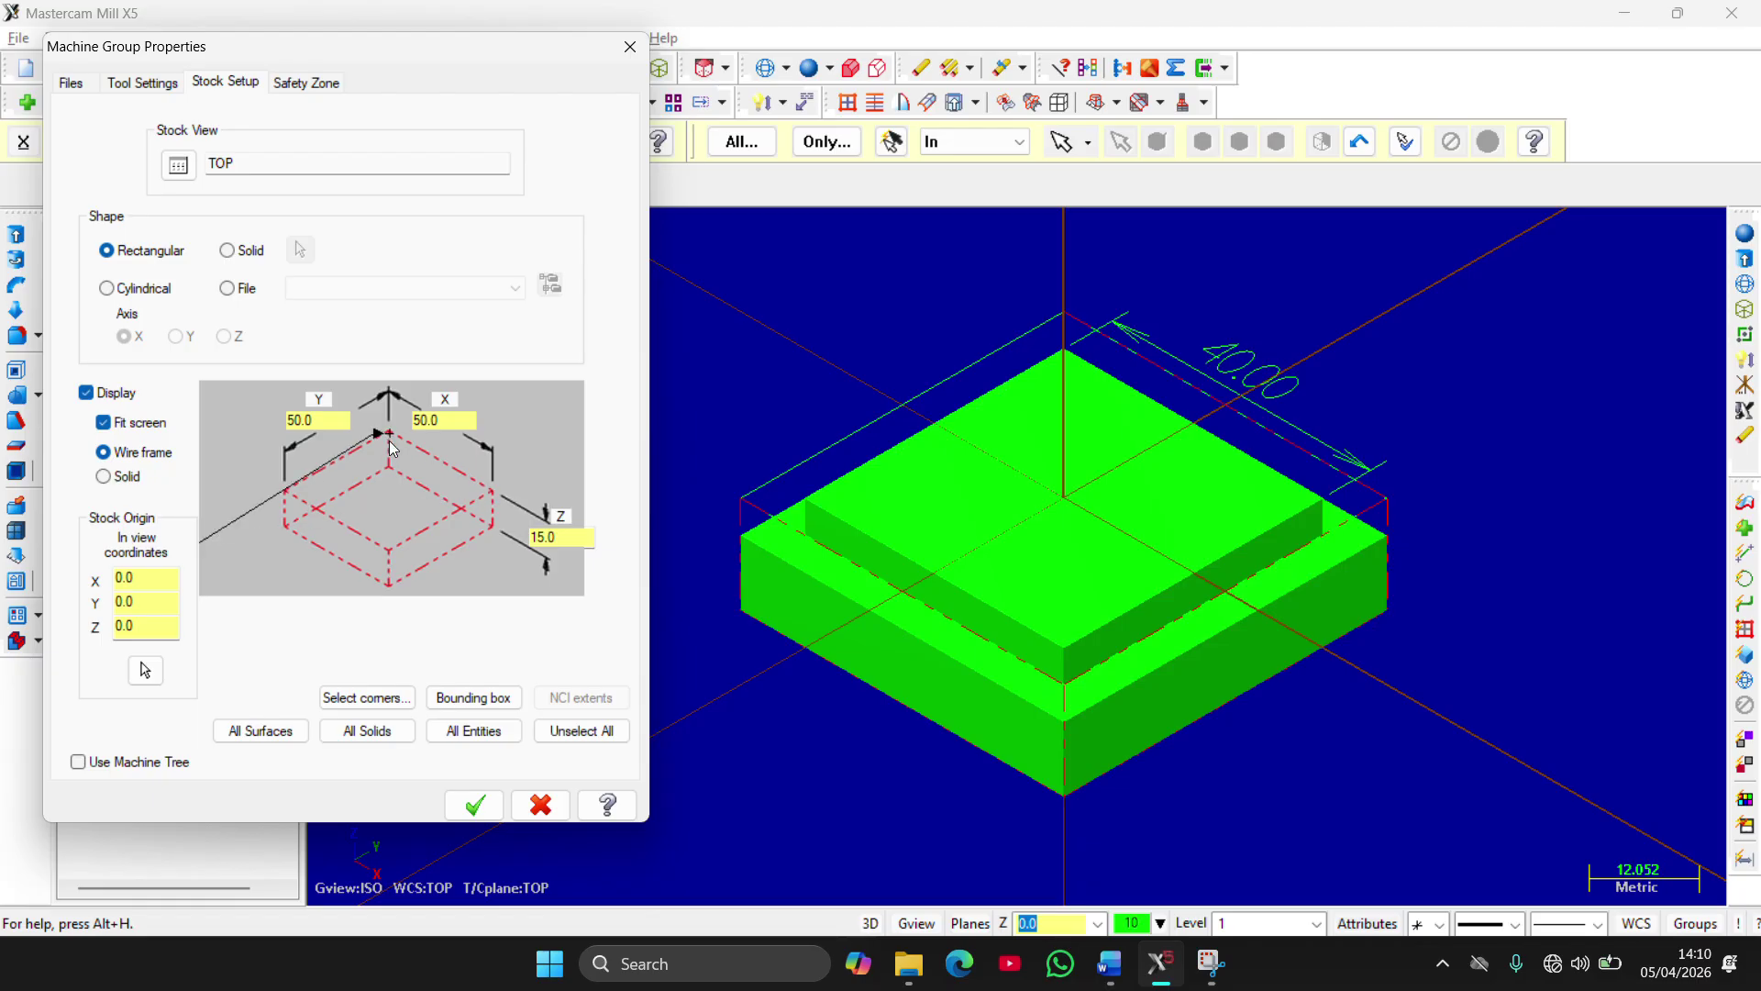
left_click(475, 805)
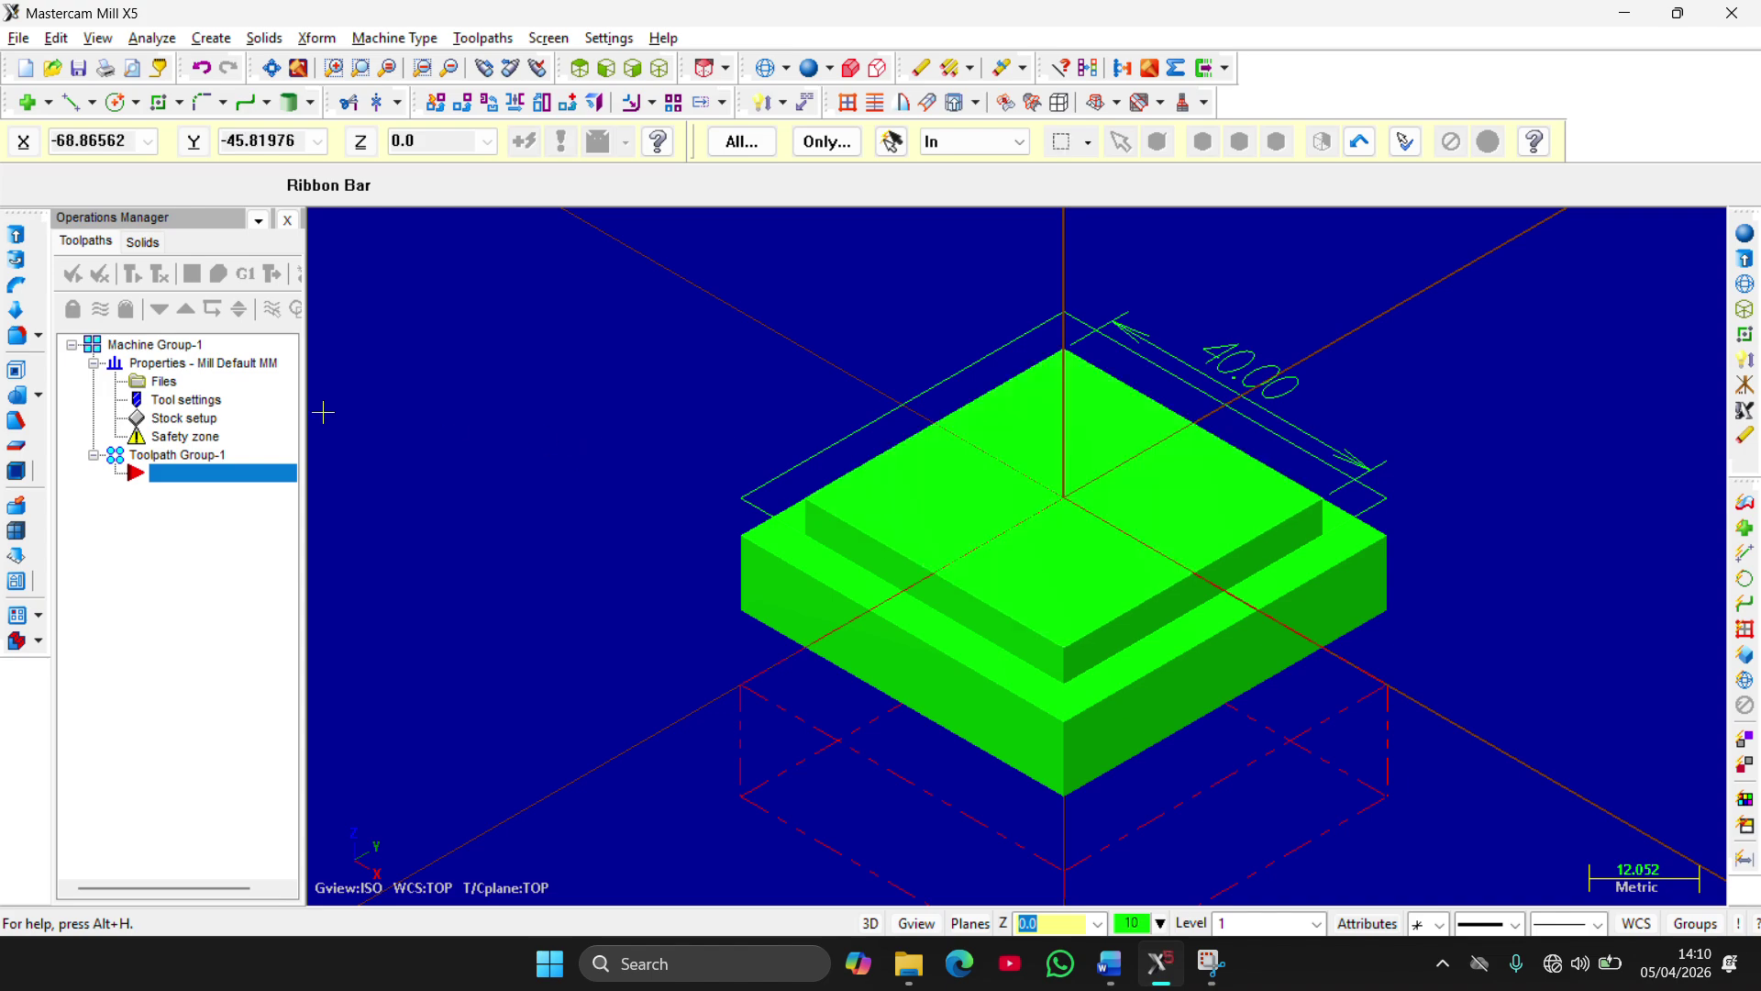
Examine the machine group properties, covering files, tool settings, stock setup and safety zone
double_click(194, 403)
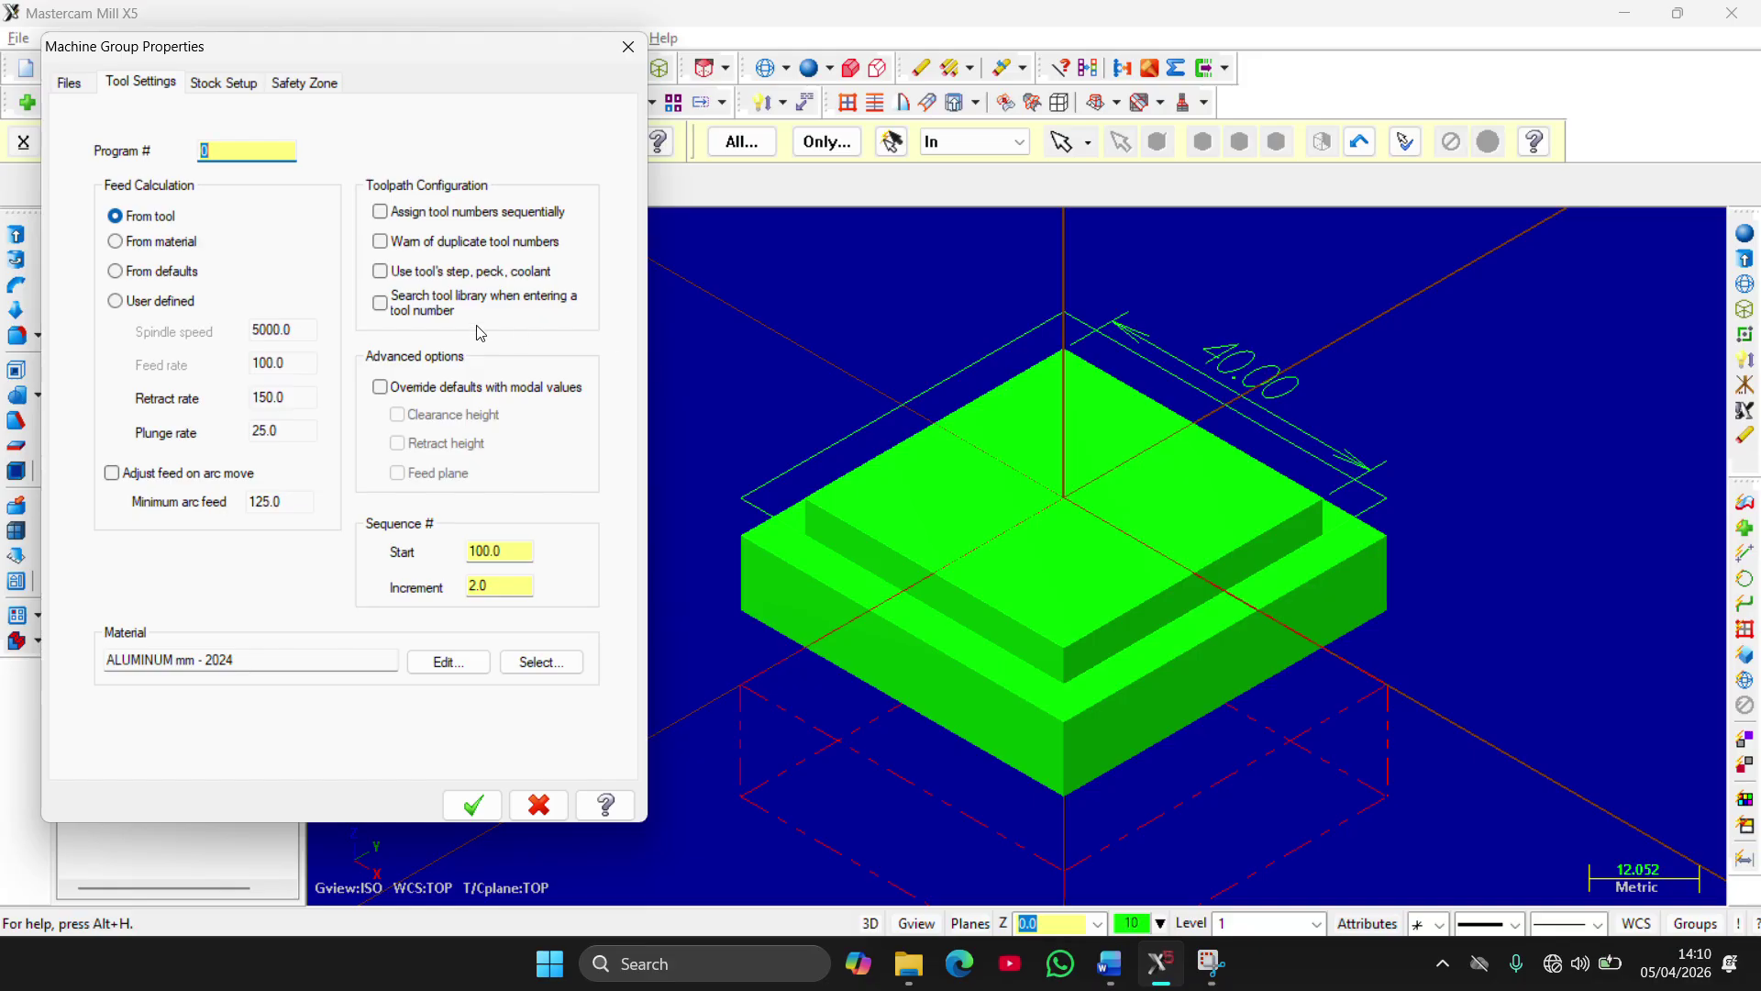
left_click(211, 85)
left_click(154, 87)
left_click(225, 83)
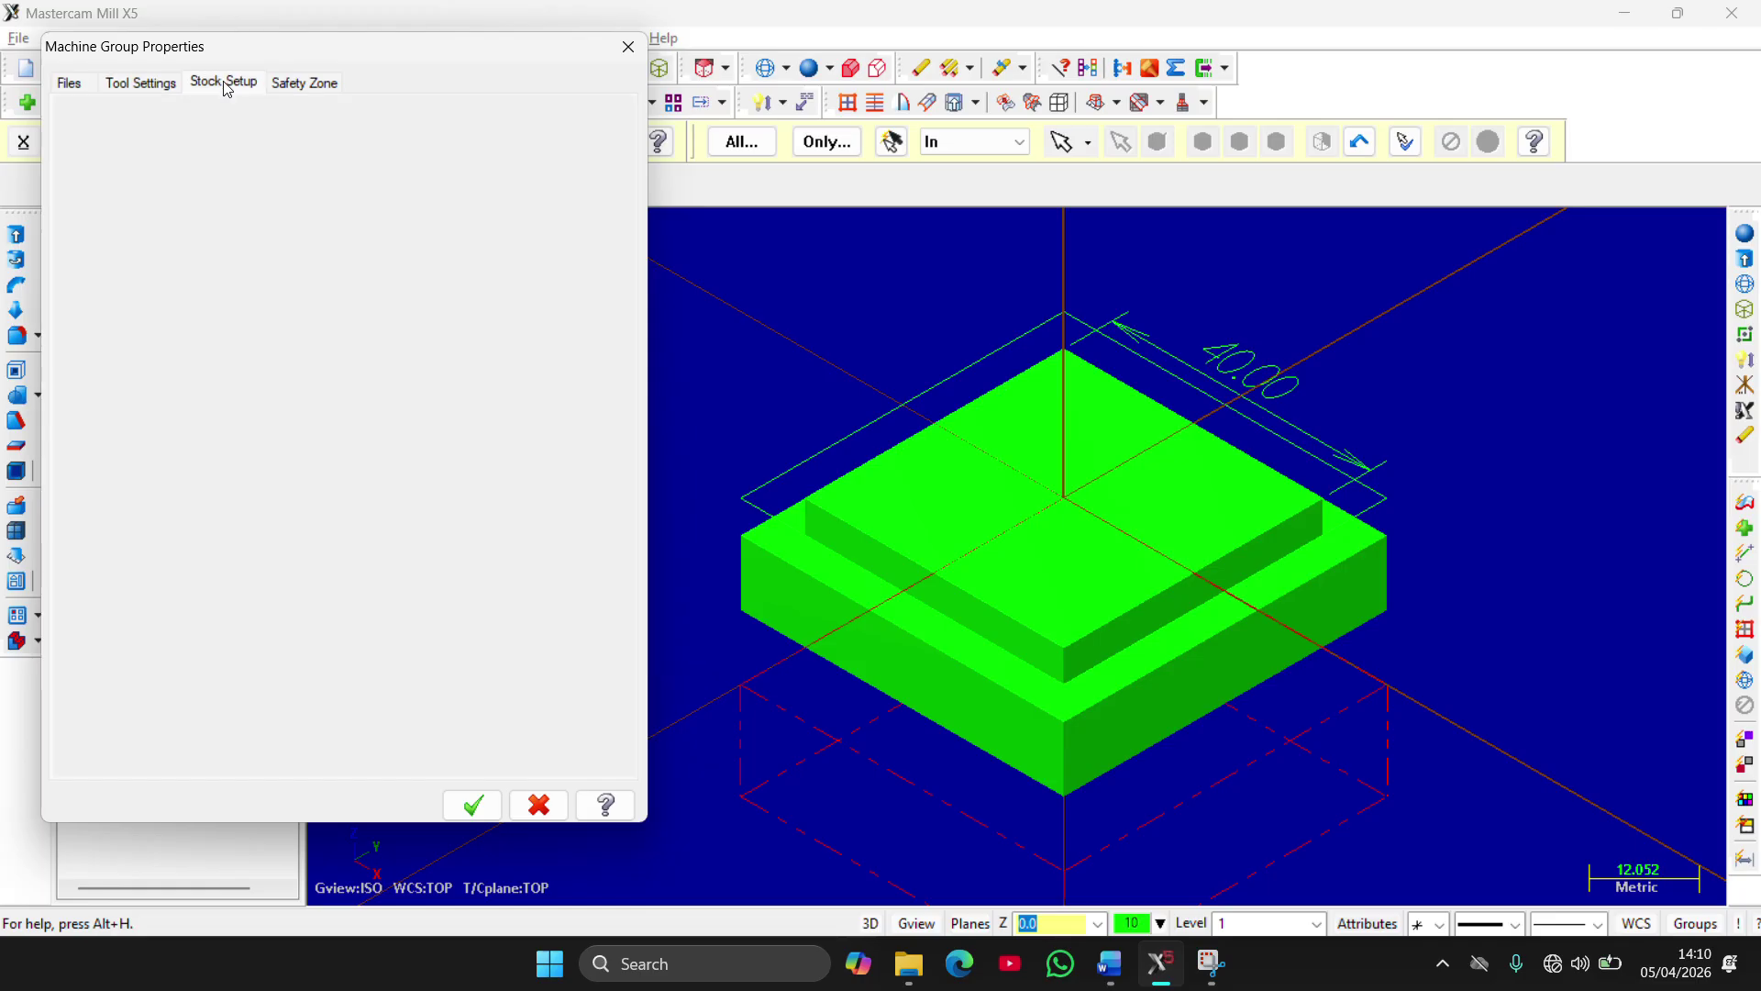
left_click(161, 84)
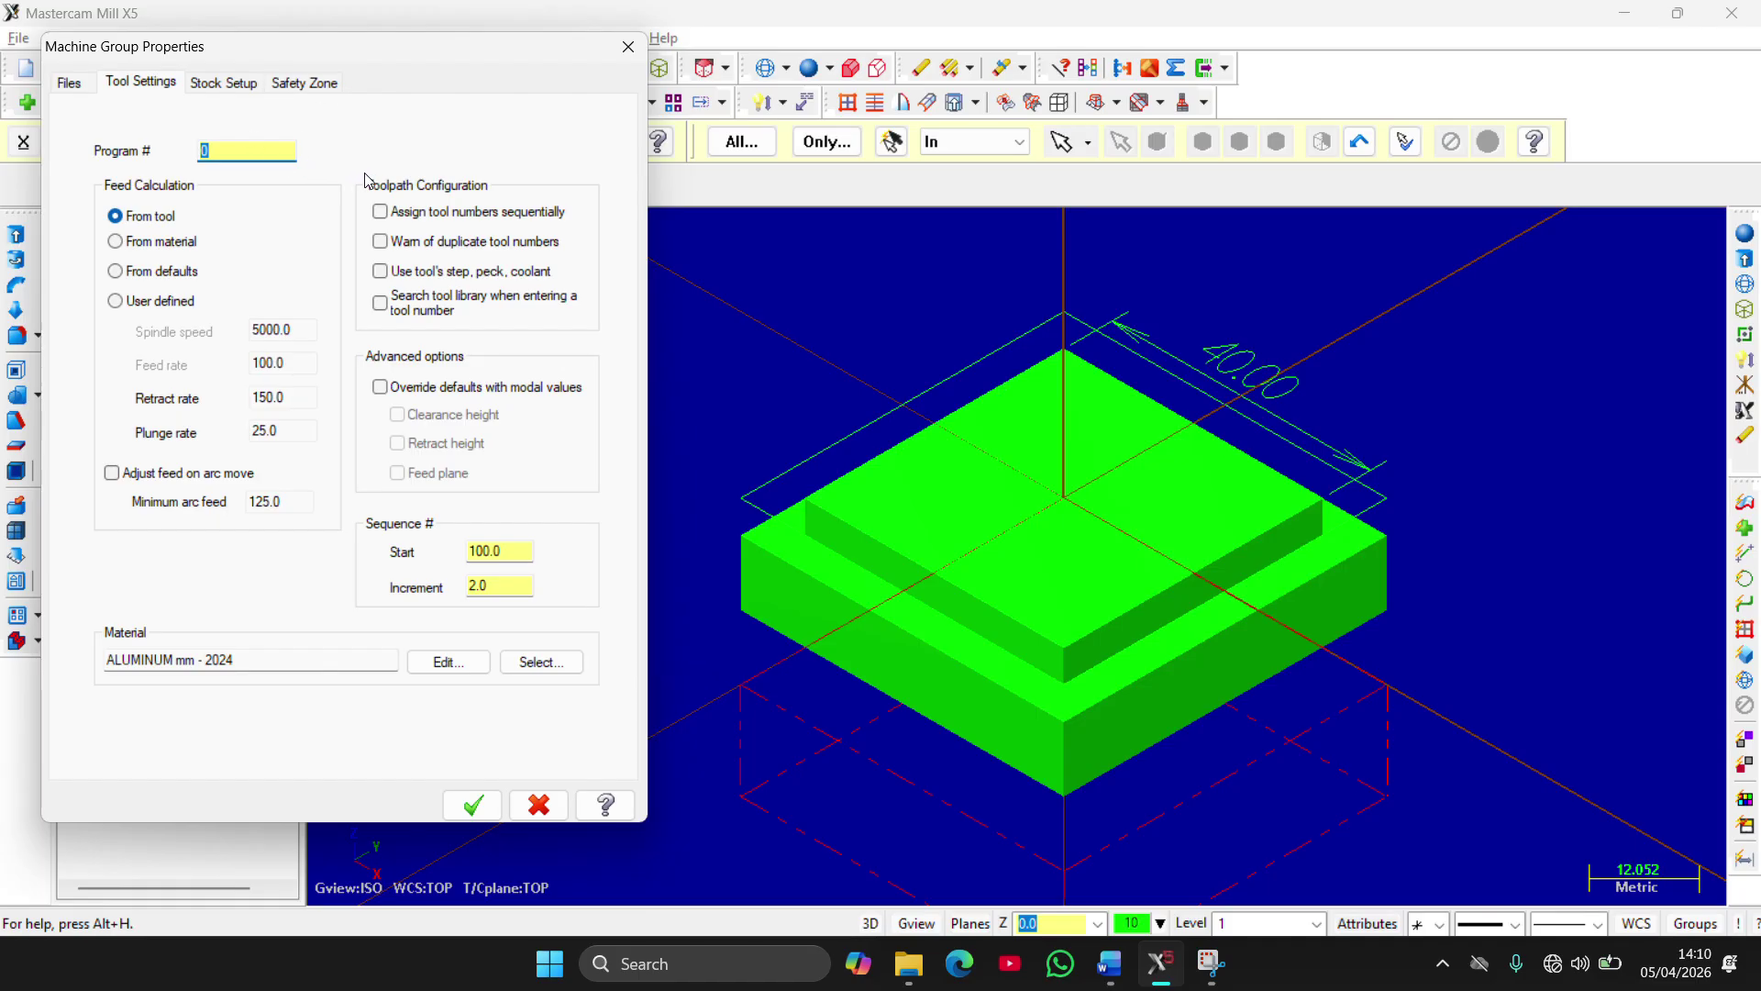
left_click(628, 46)
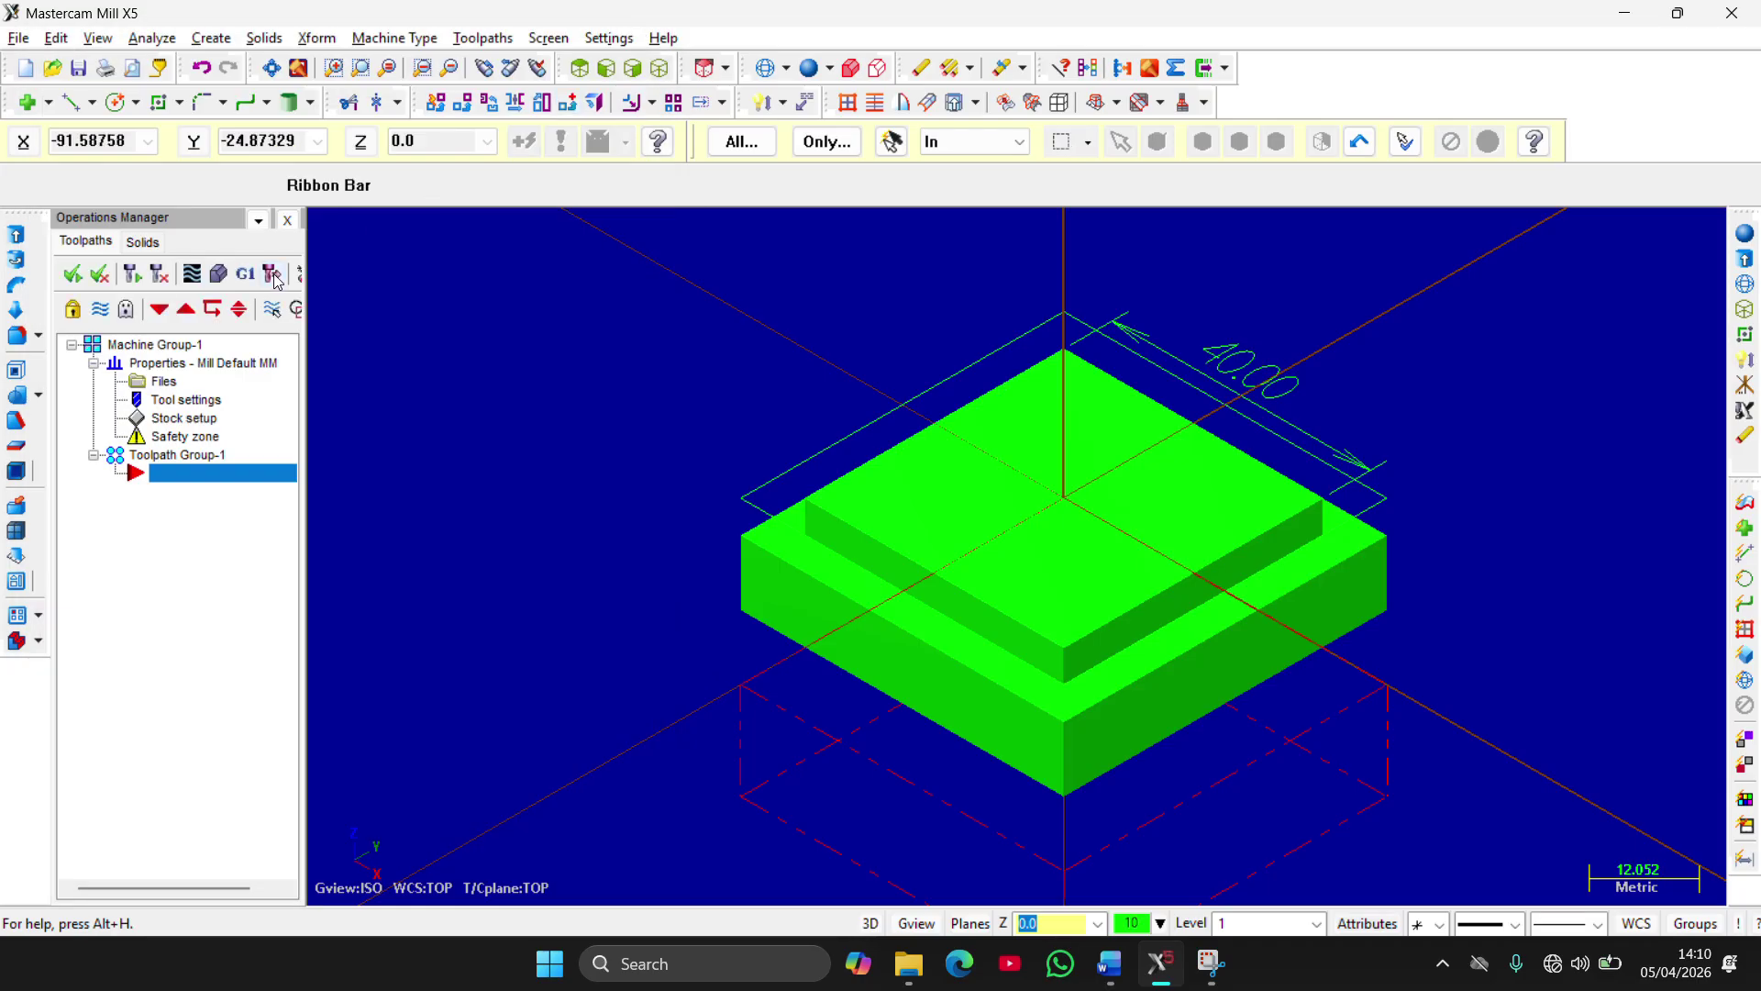
left_click(162, 384)
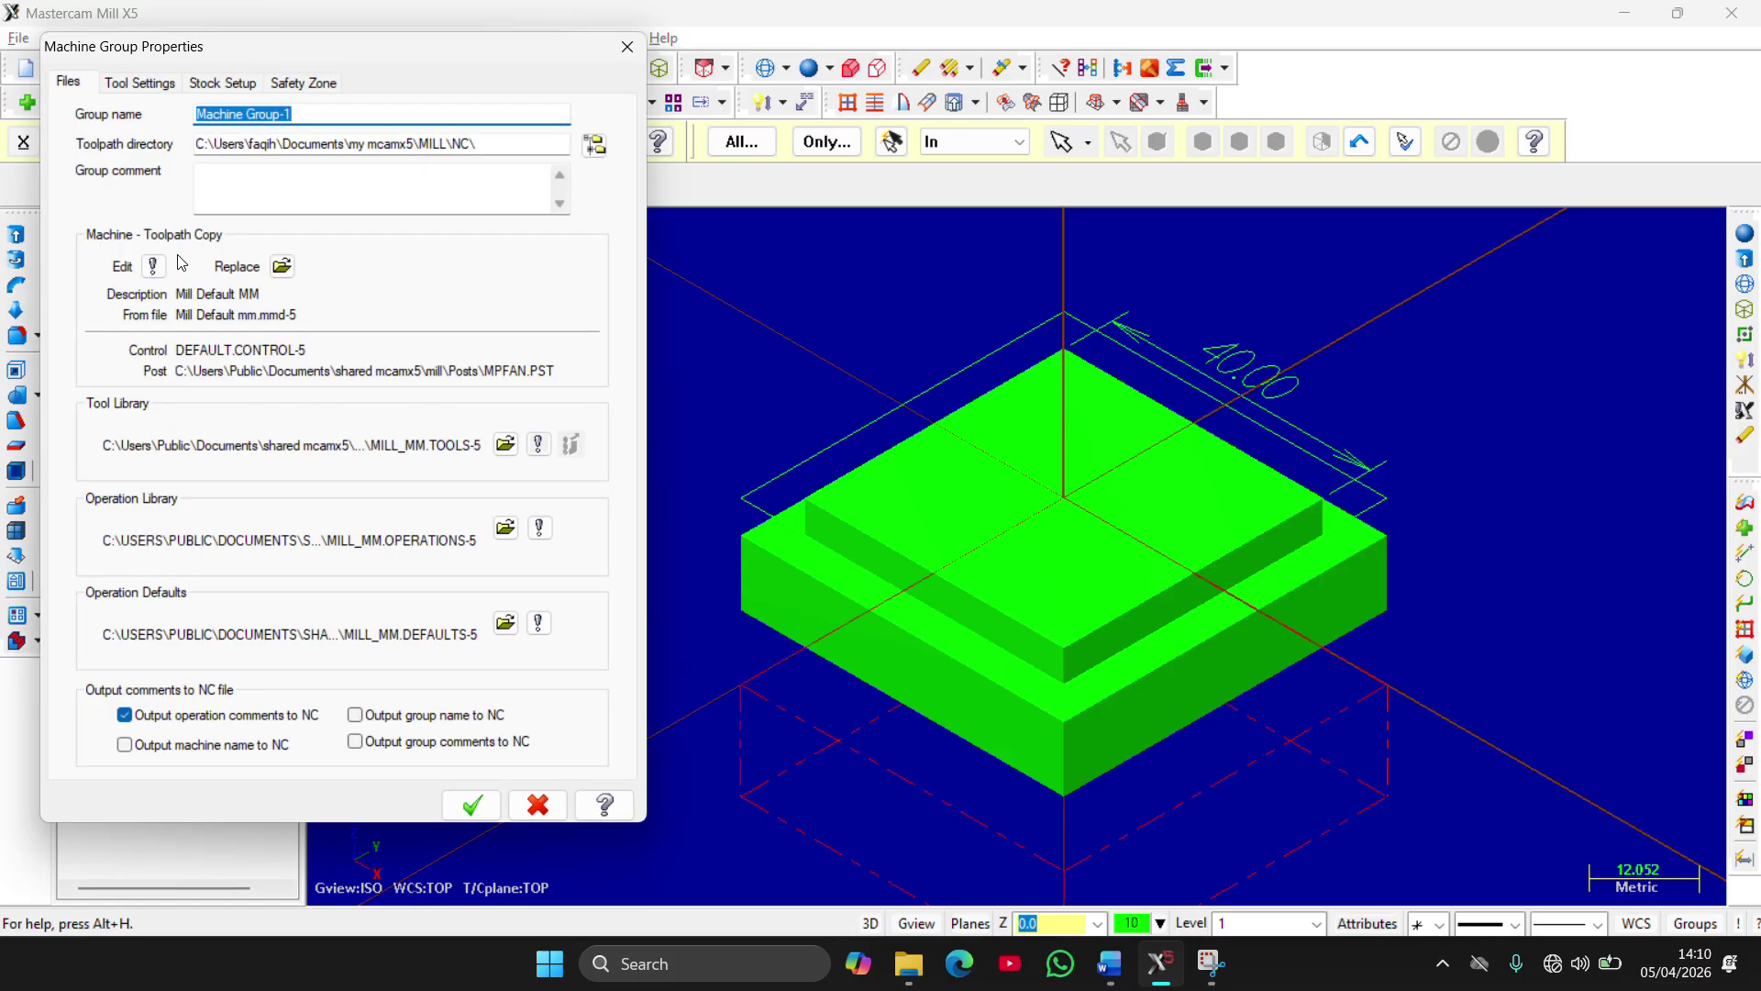
left_click(143, 89)
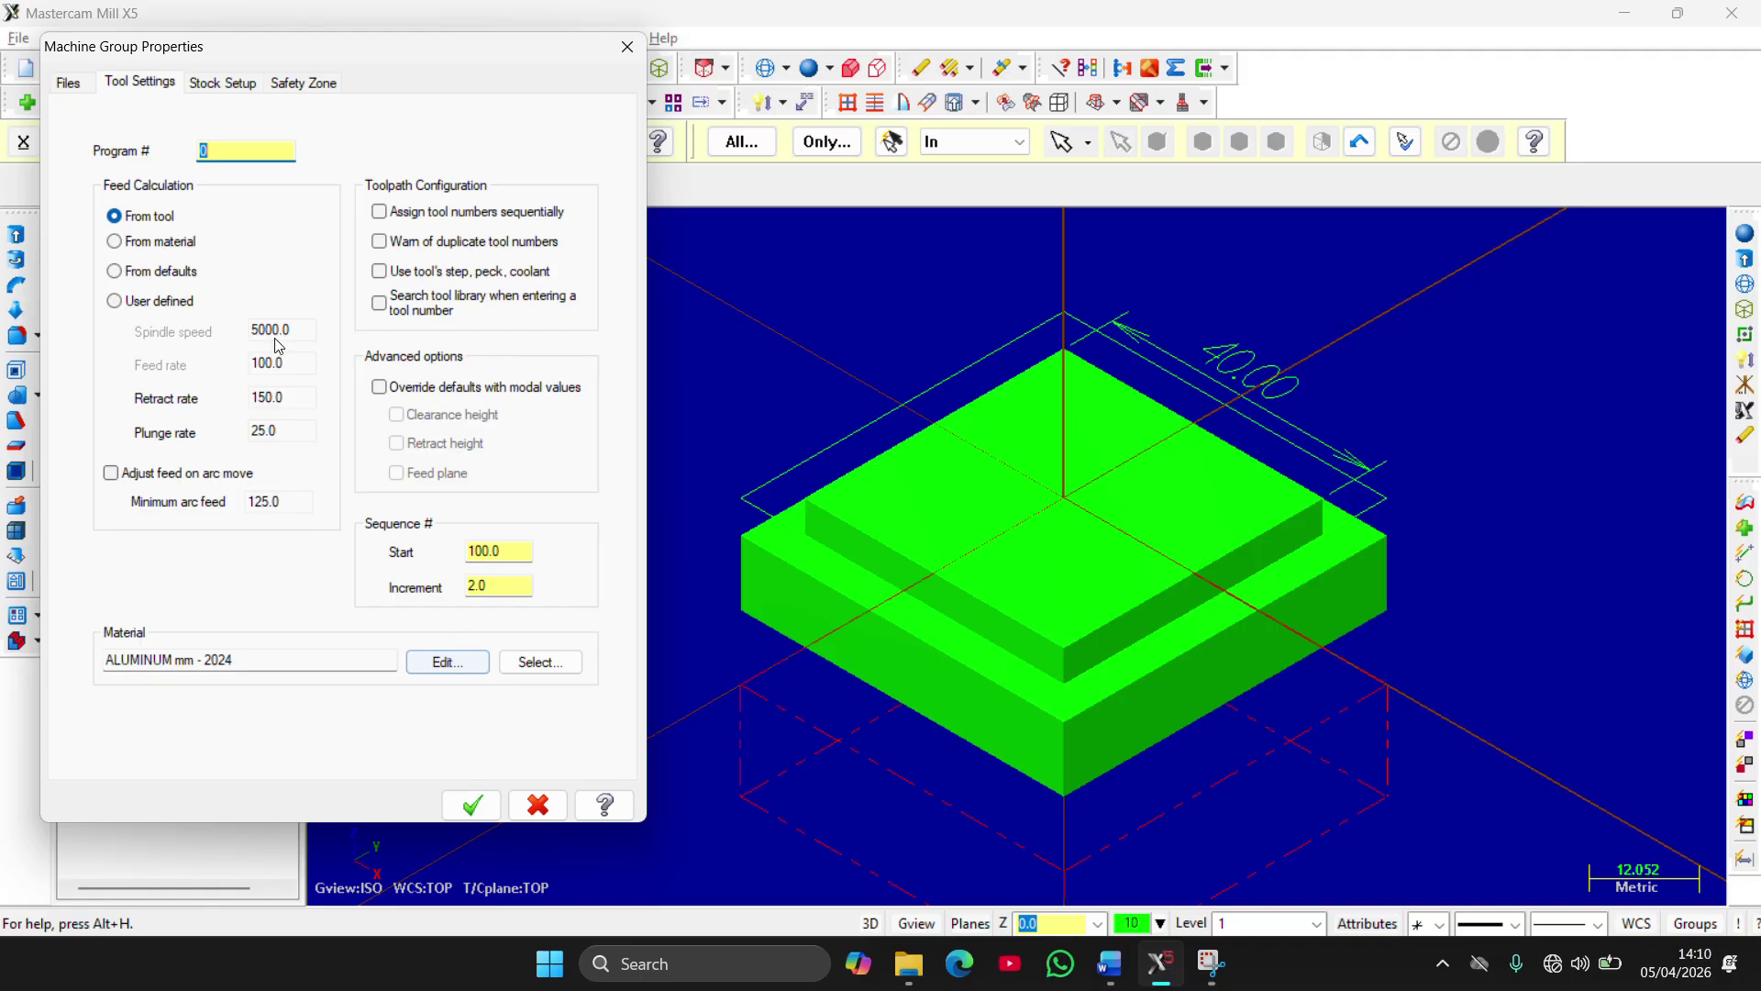
left_click(220, 82)
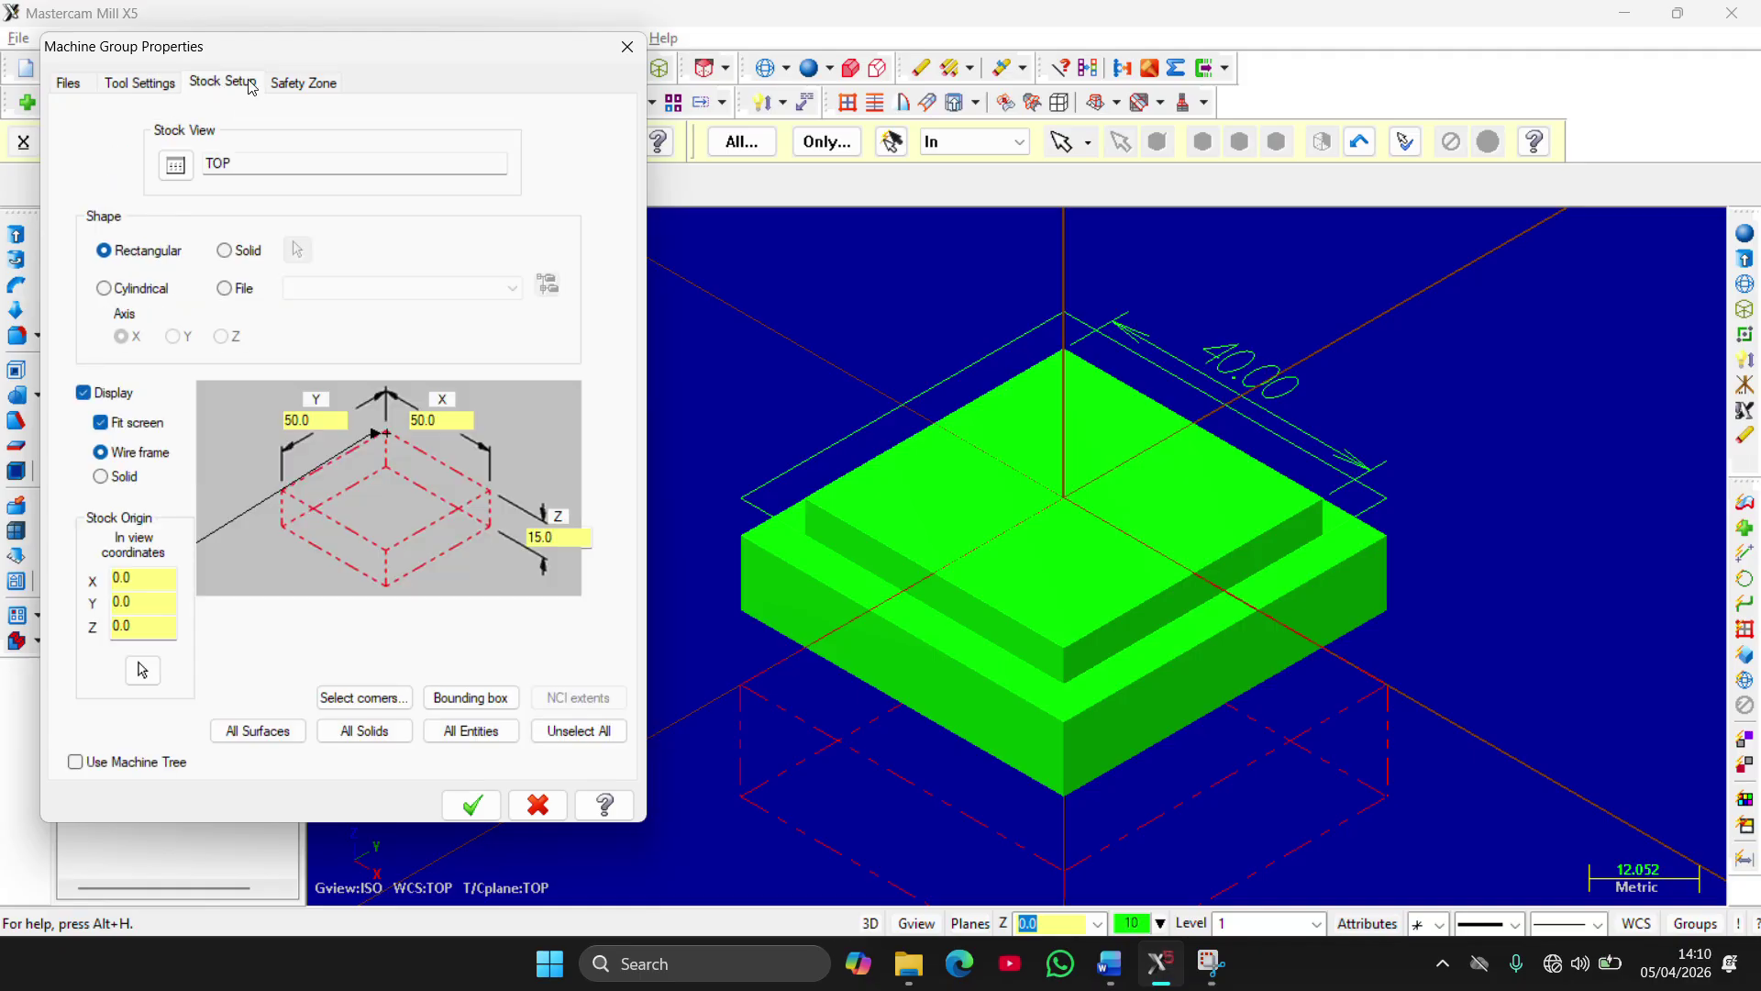
left_click(303, 83)
left_click(147, 83)
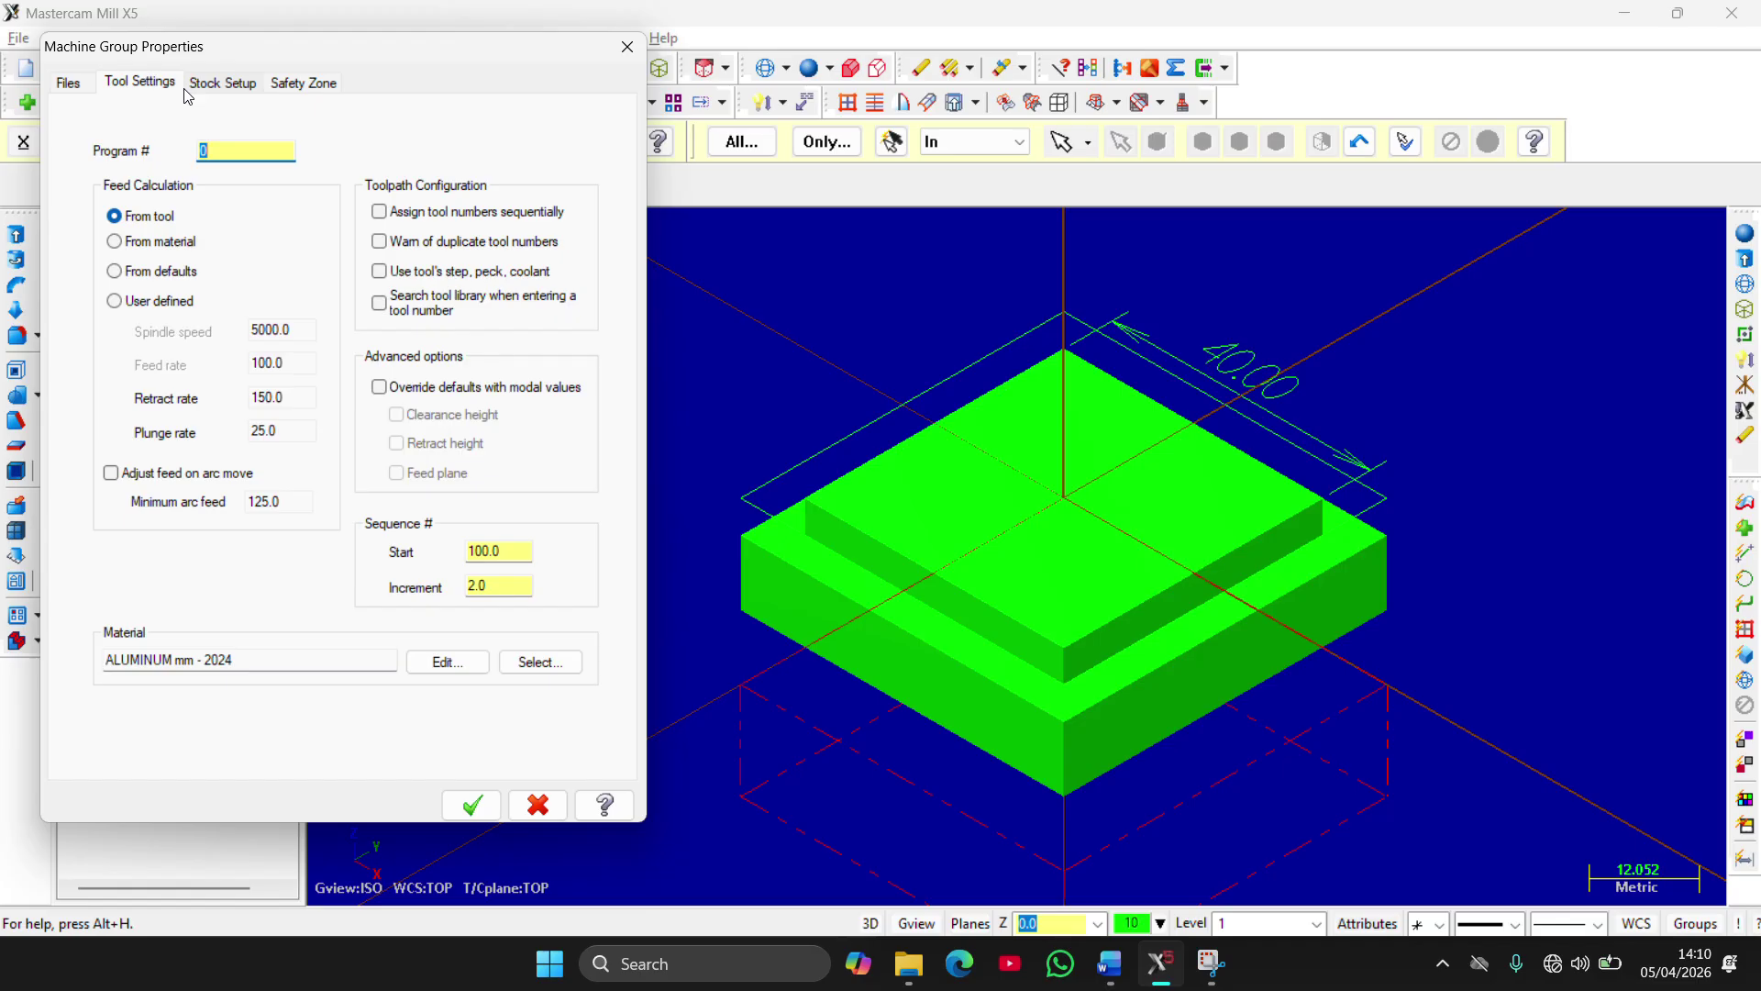
Try the User defined feed calculation in the tool settings and return it to From tool
left_click(134, 301)
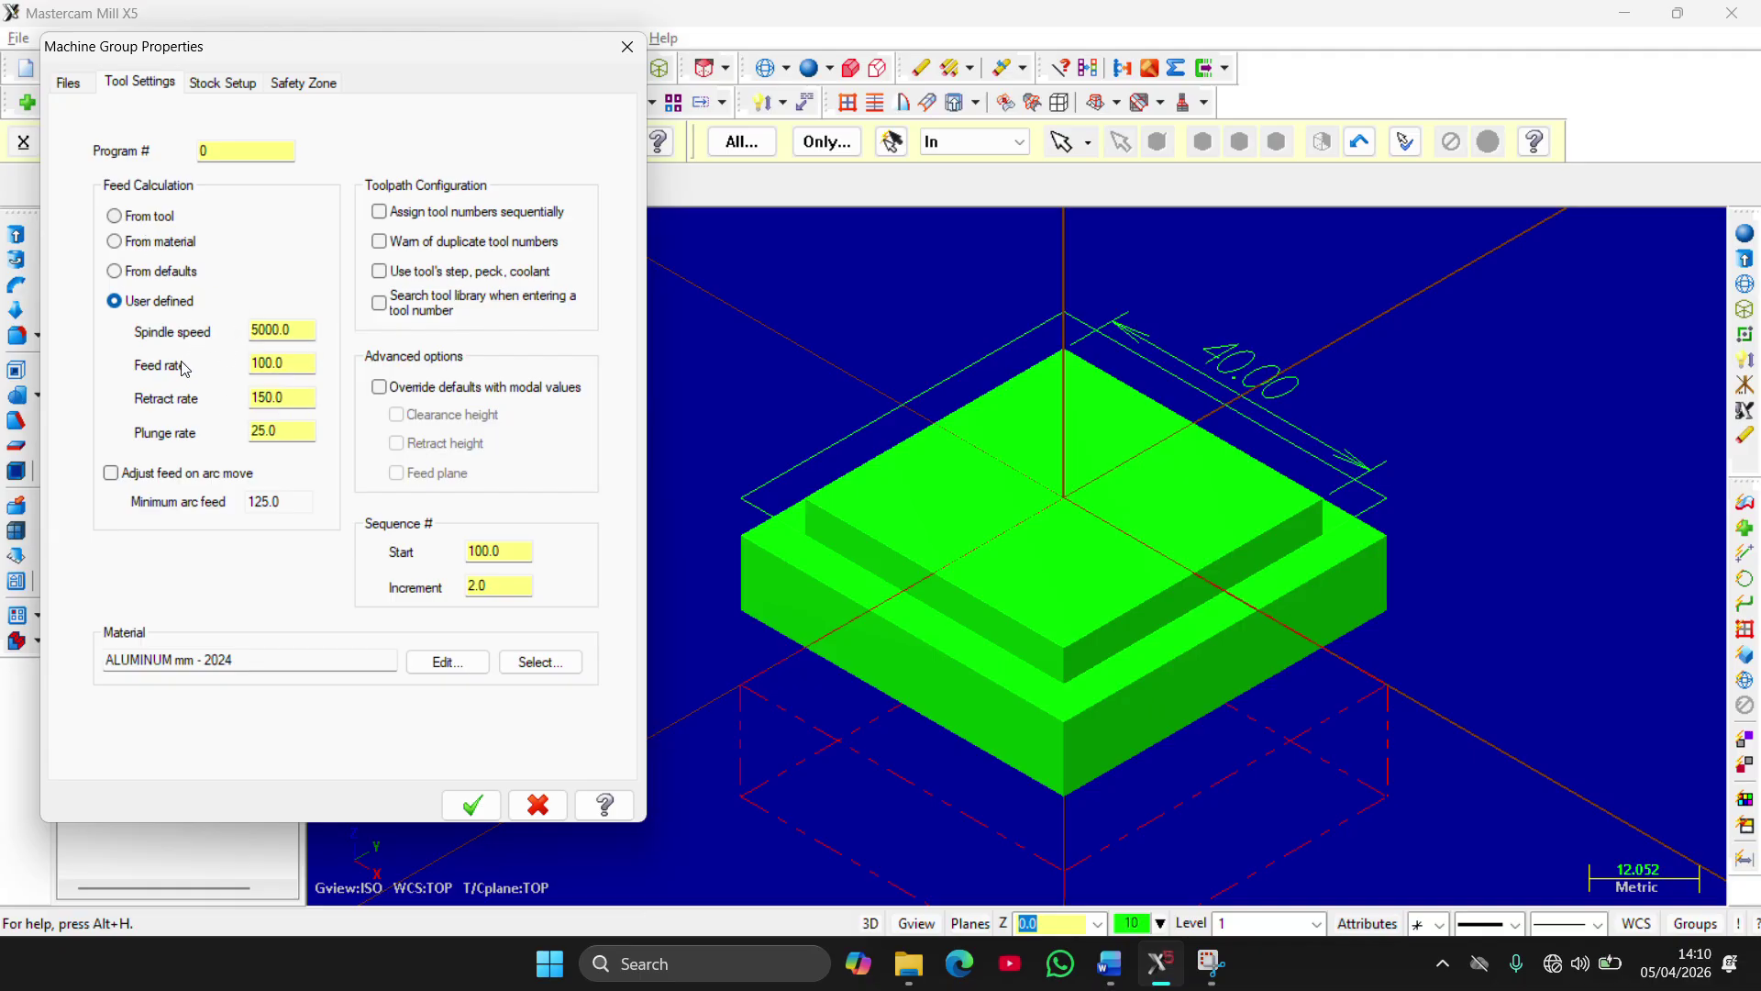
left_click(132, 218)
left_click(133, 224)
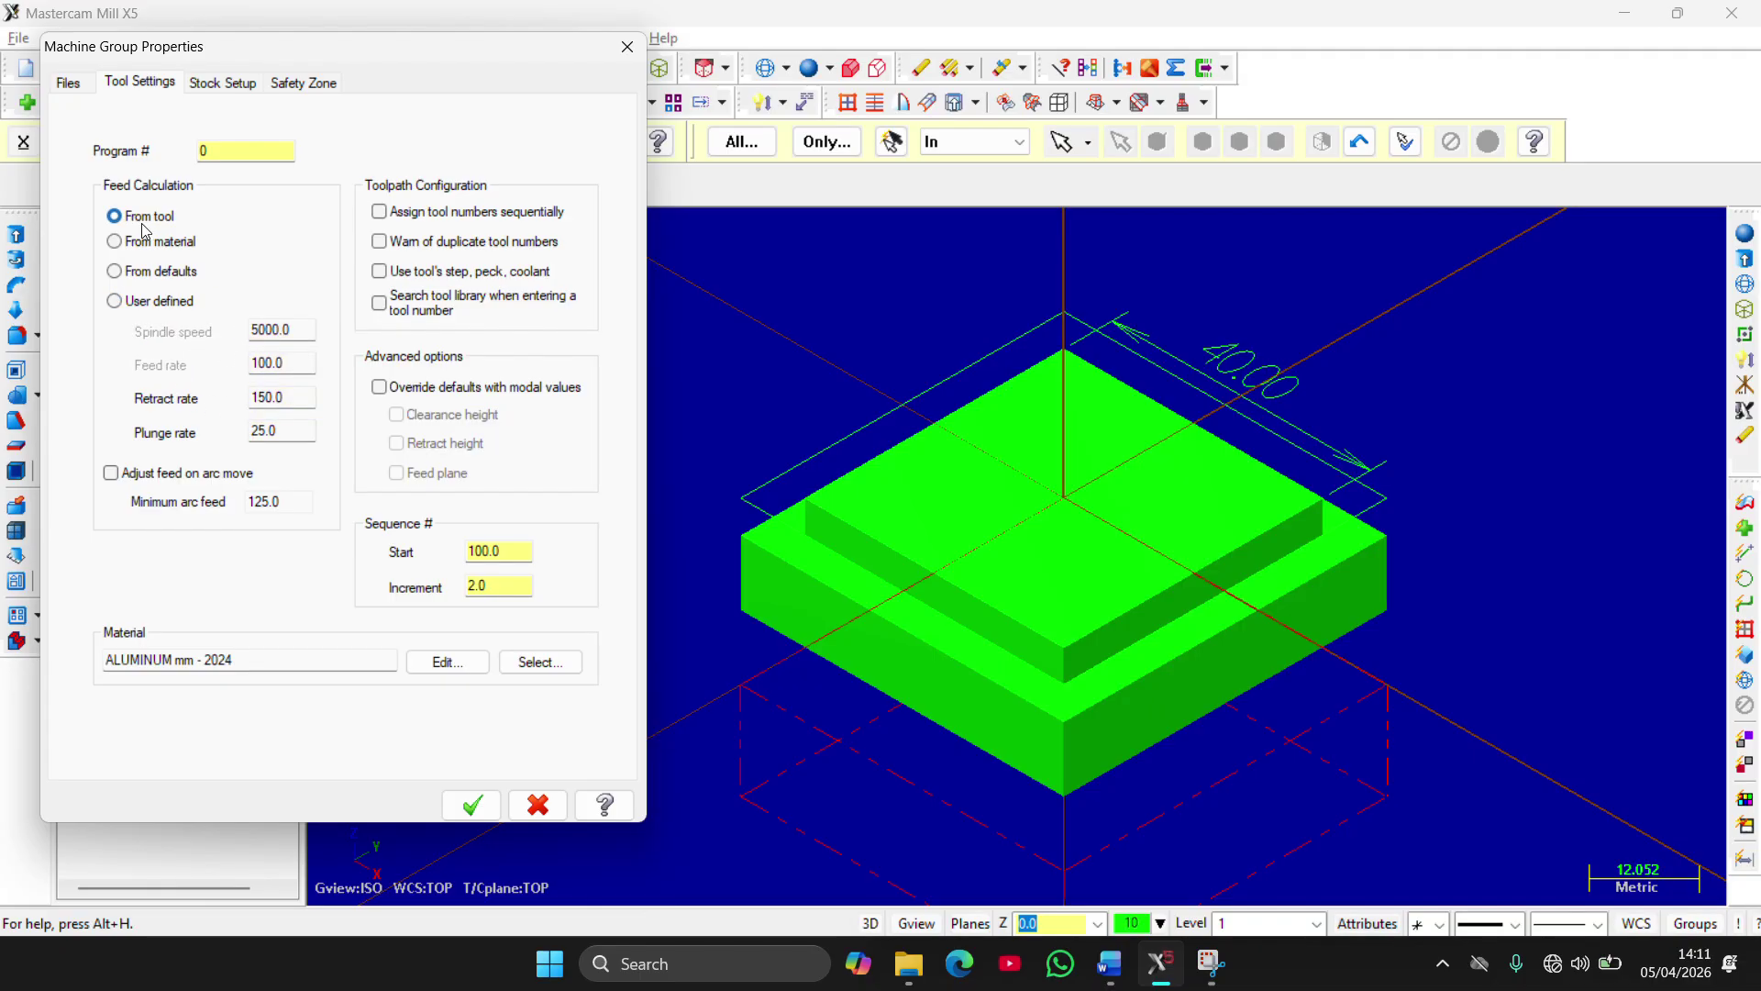
left_click(477, 805)
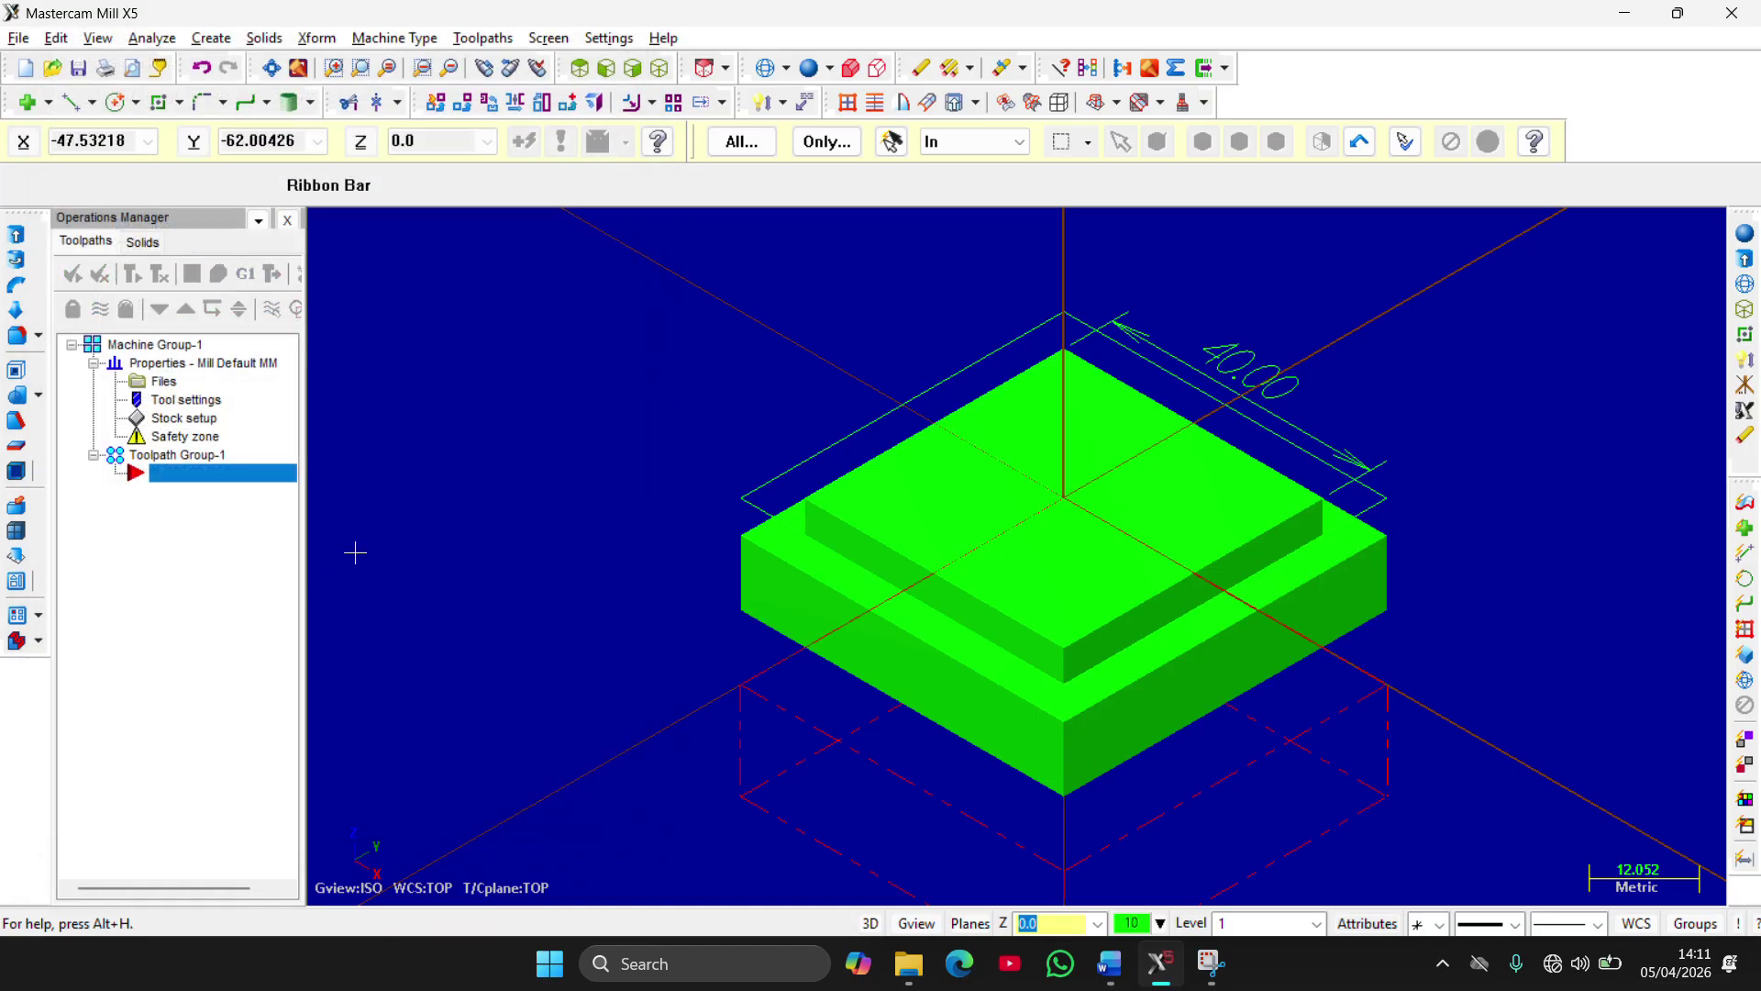
right_click(186, 405)
left_click(156, 601)
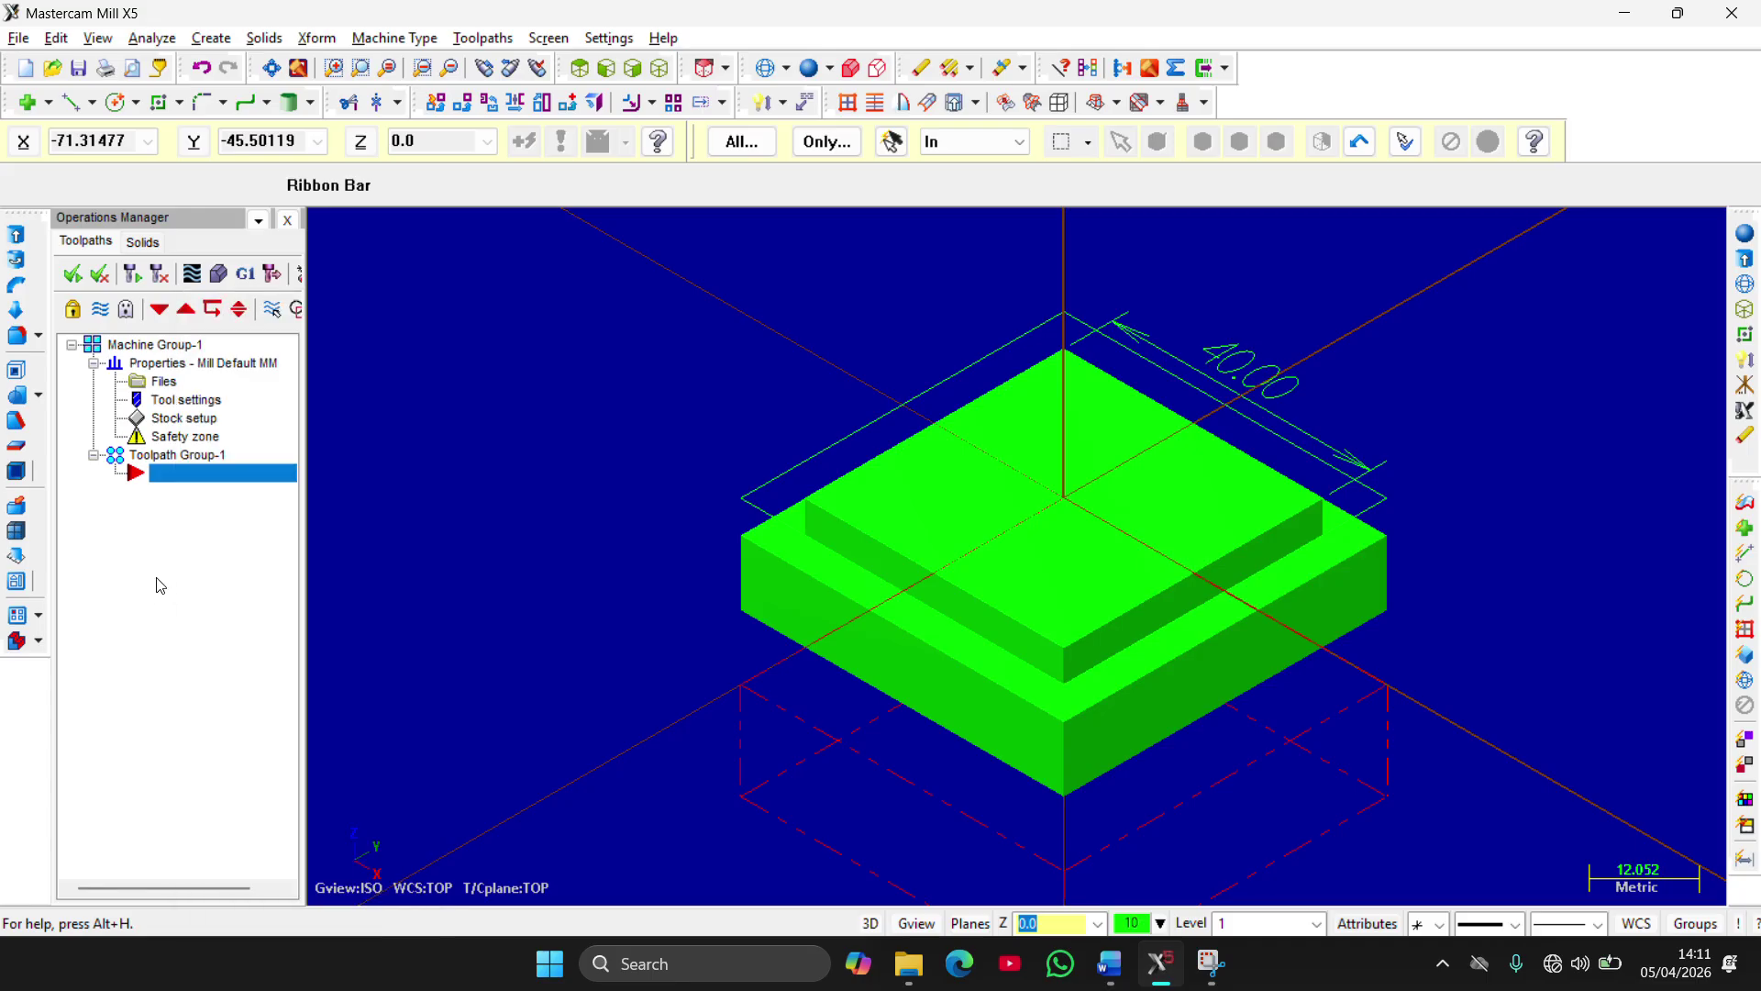
left_click(499, 44)
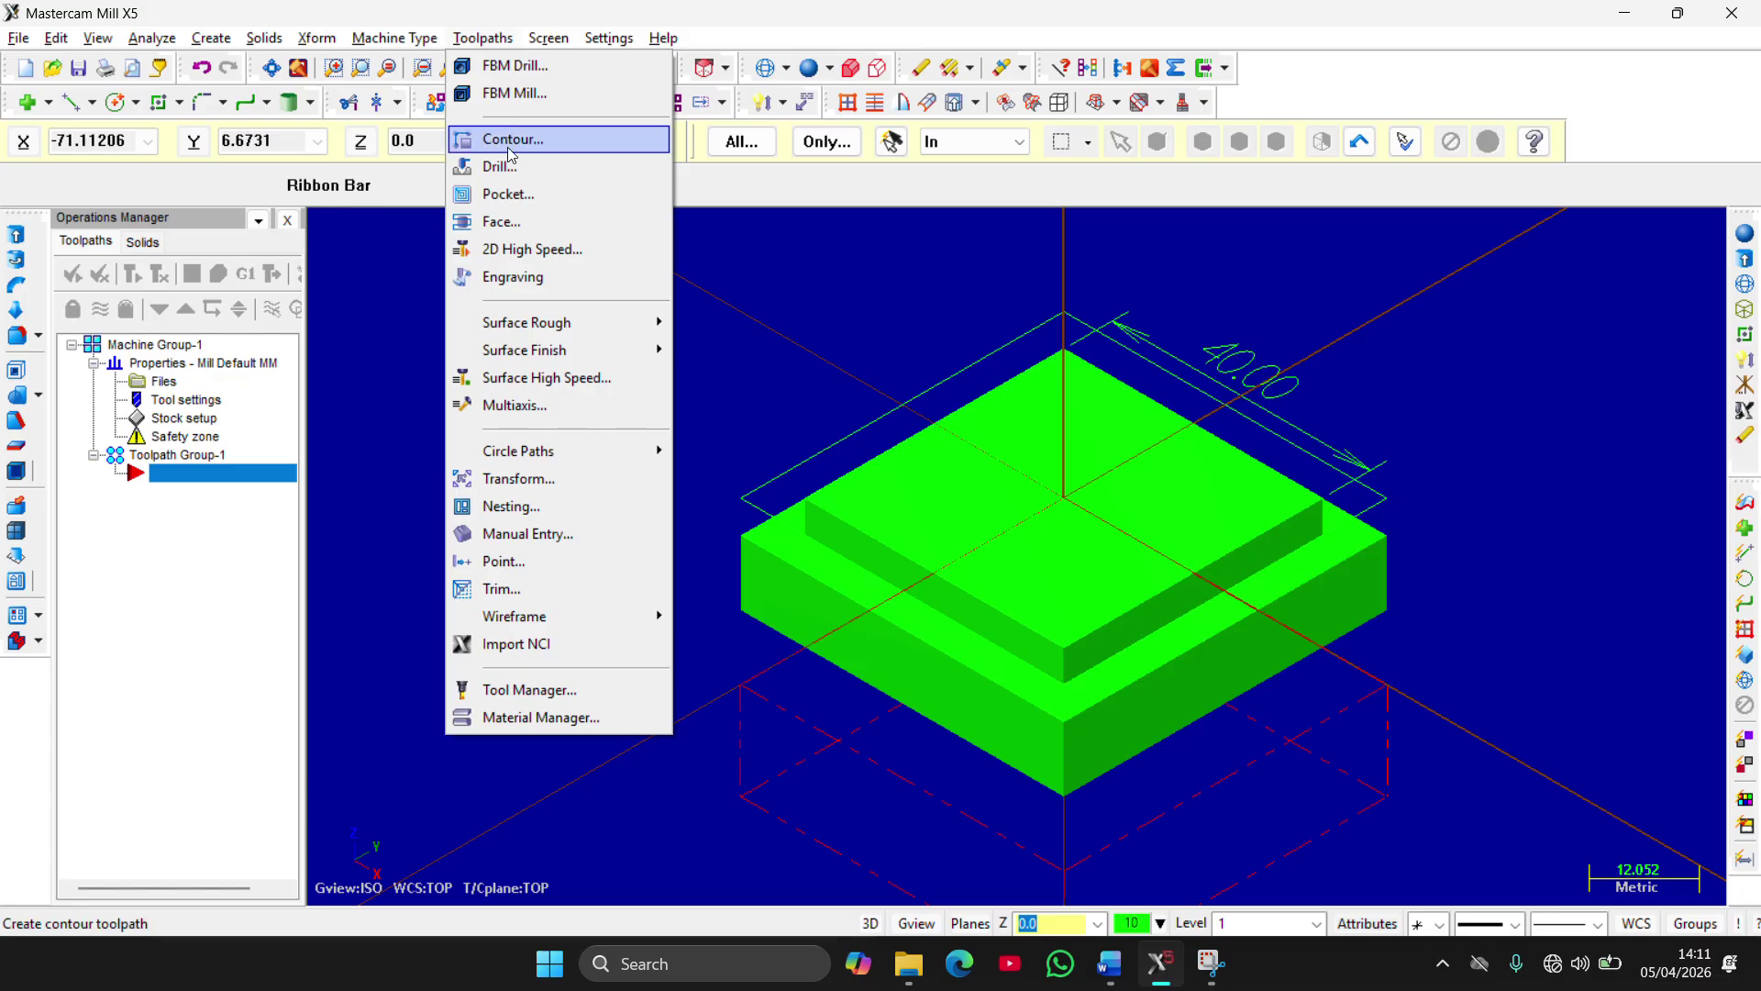
left_click(543, 222)
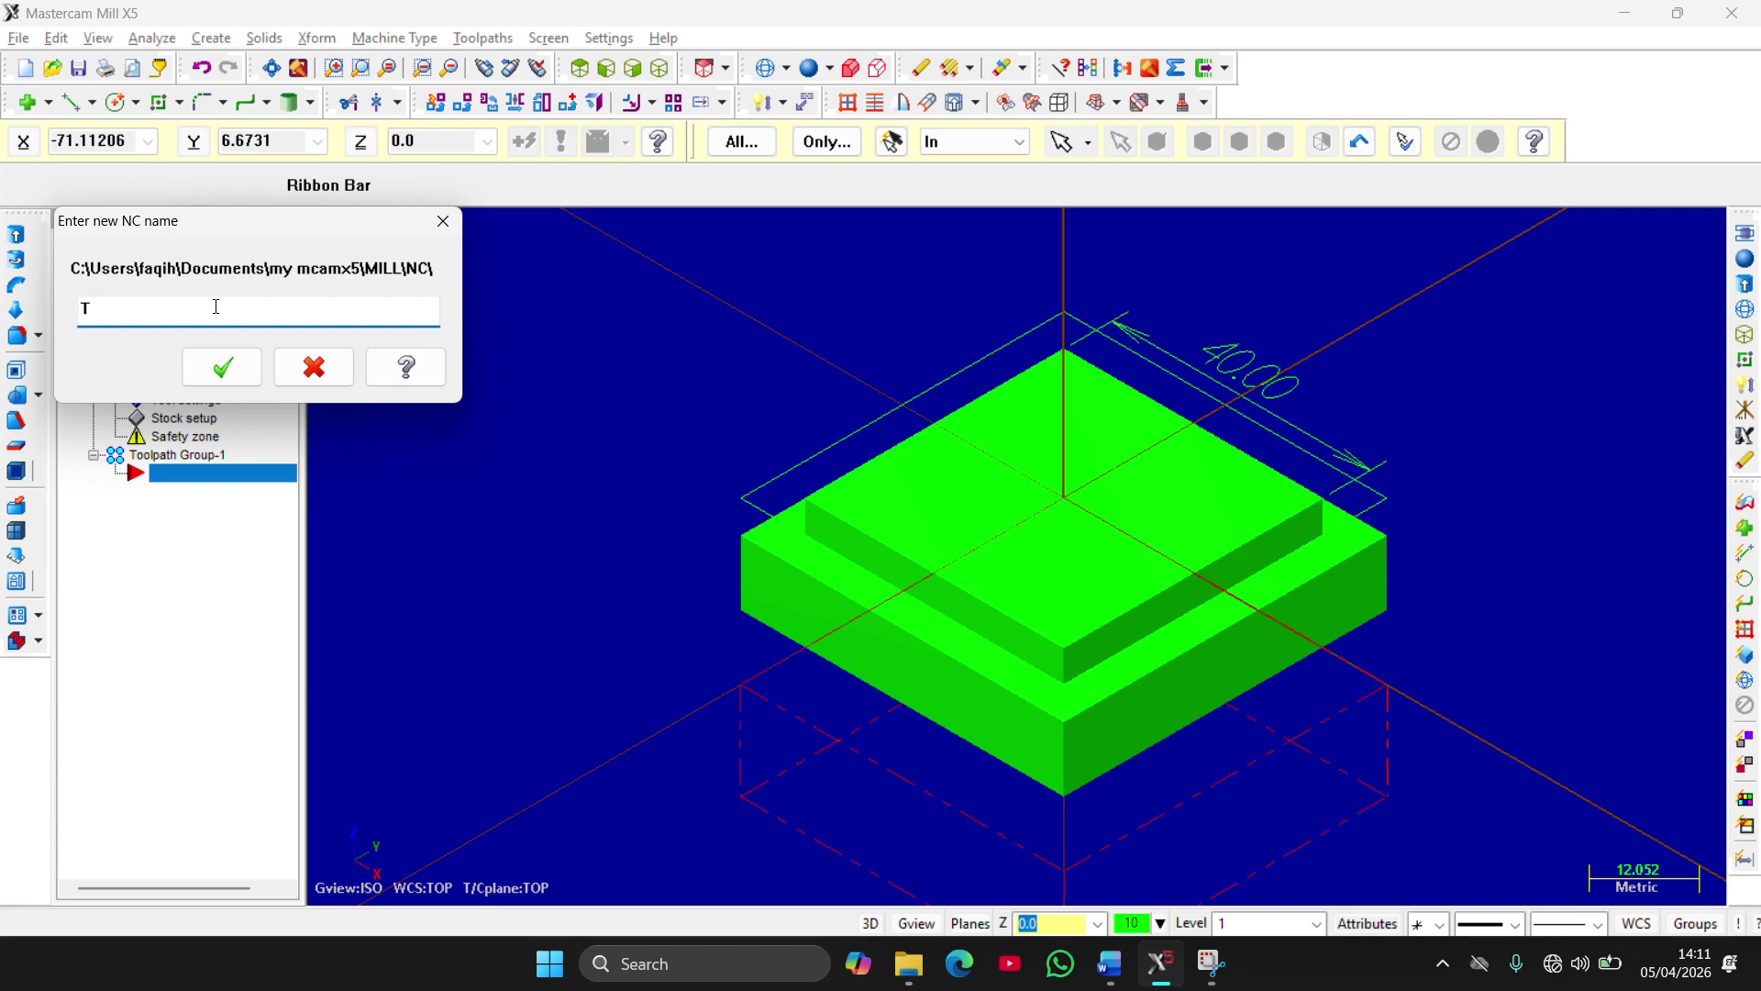
left_click(212, 353)
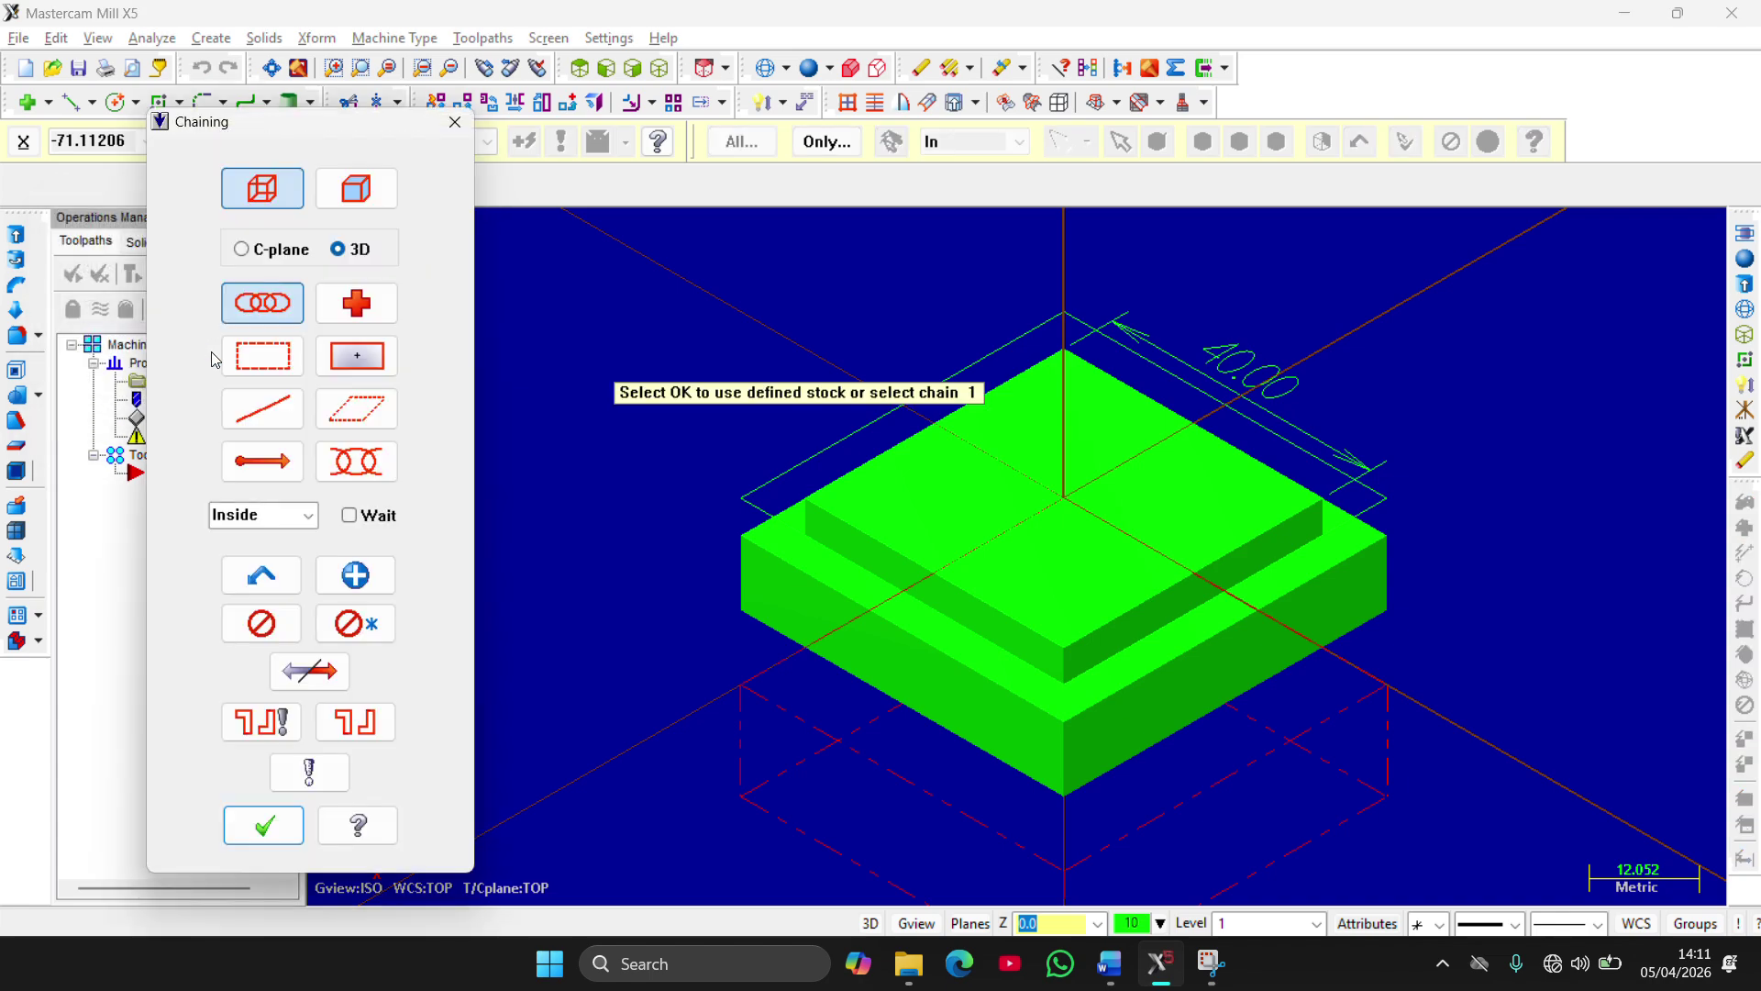
left_click(742, 500)
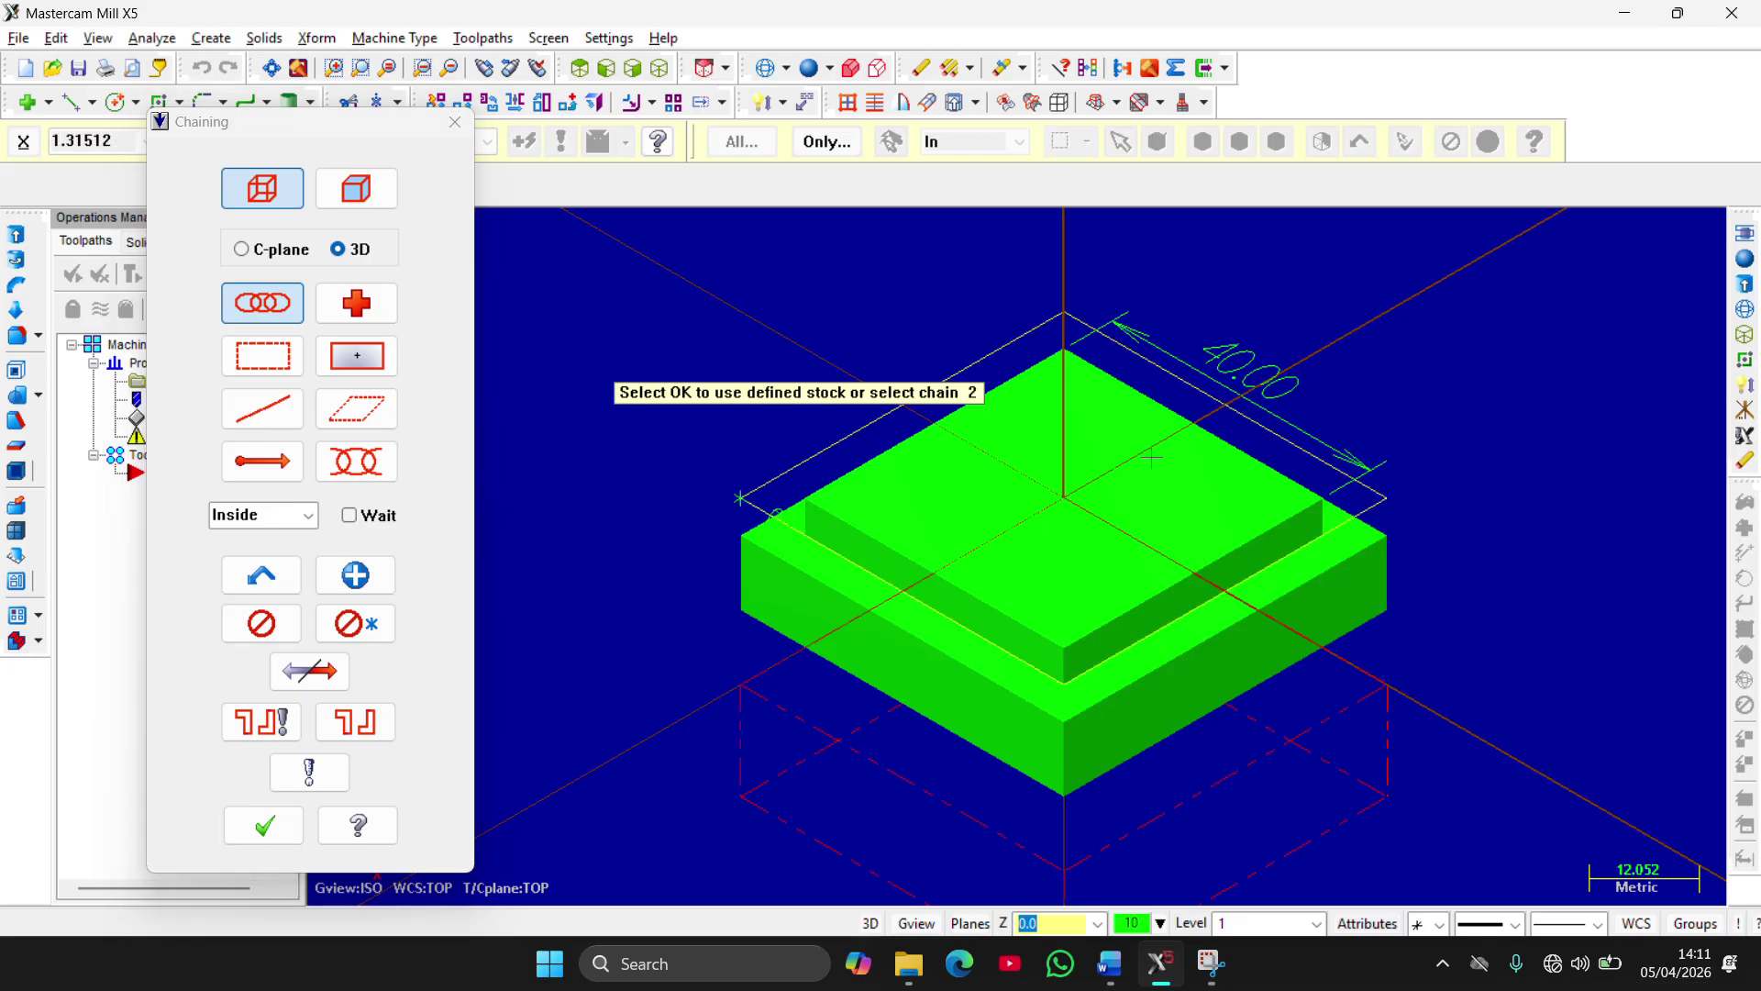
mouse_move(1289, 556)
left_mouse_down()
mouse_move(1294, 484)
mouse_move(1279, 487)
mouse_move(1377, 550)
mouse_move(1239, 558)
mouse_move(1269, 546)
left_mouse_up()
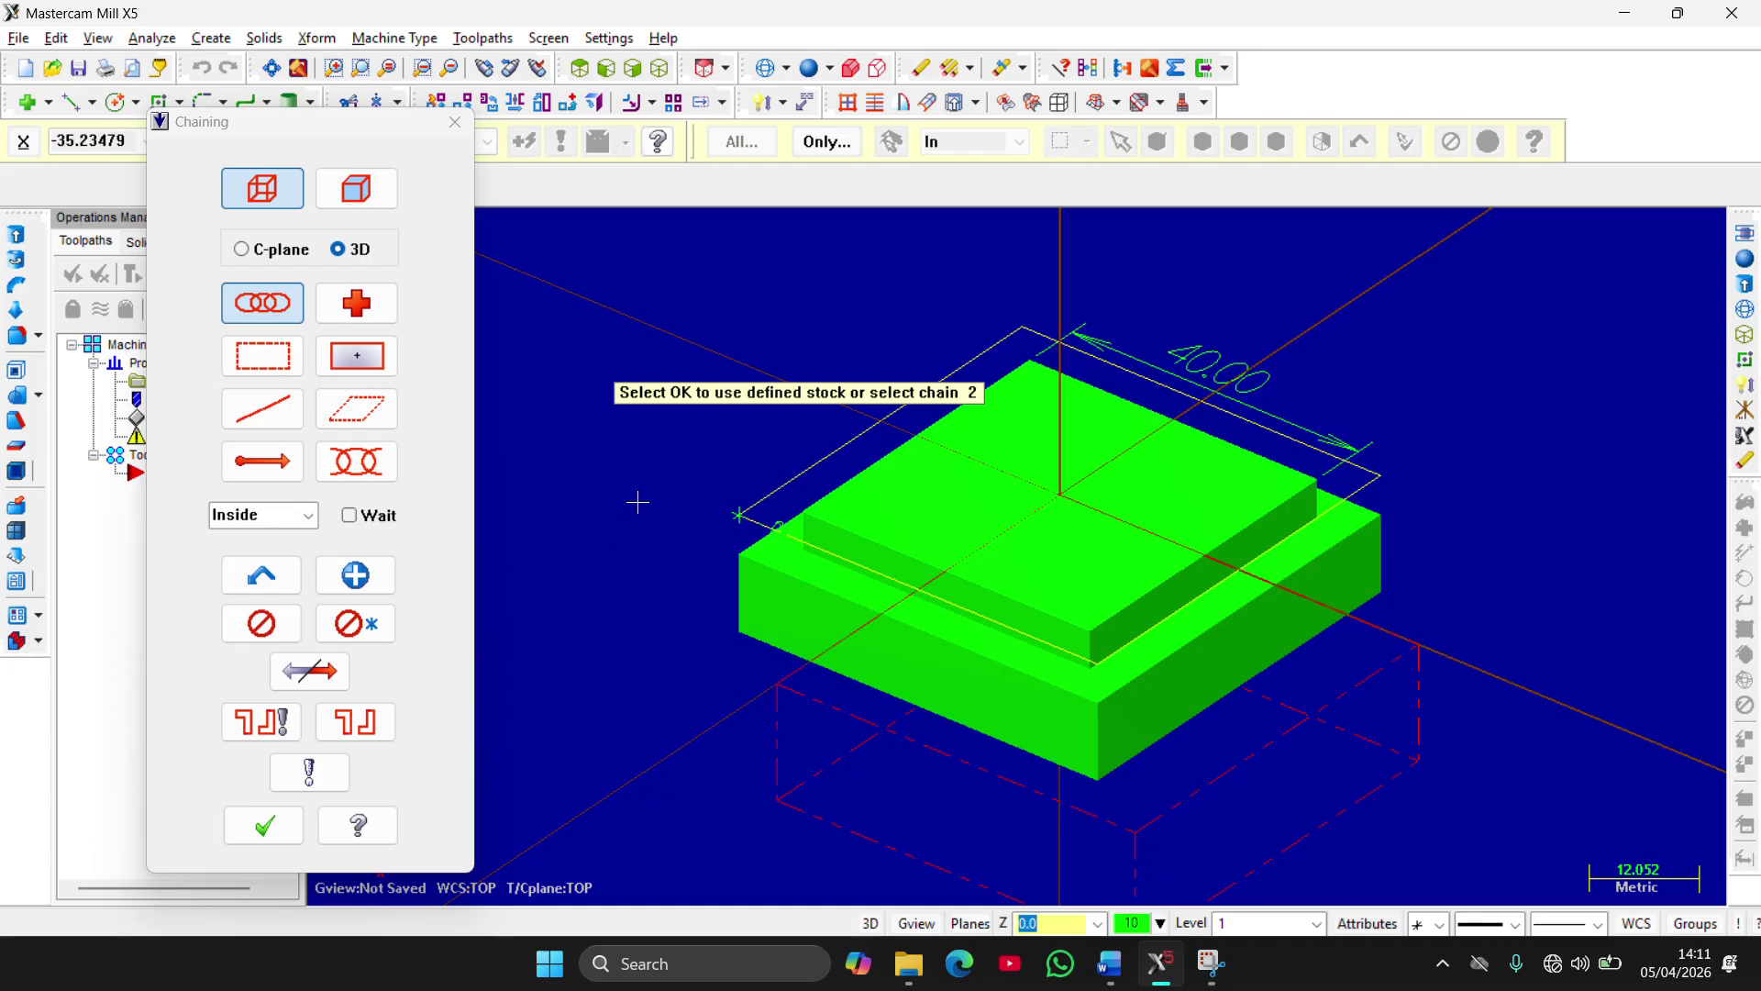
left_click(264, 825)
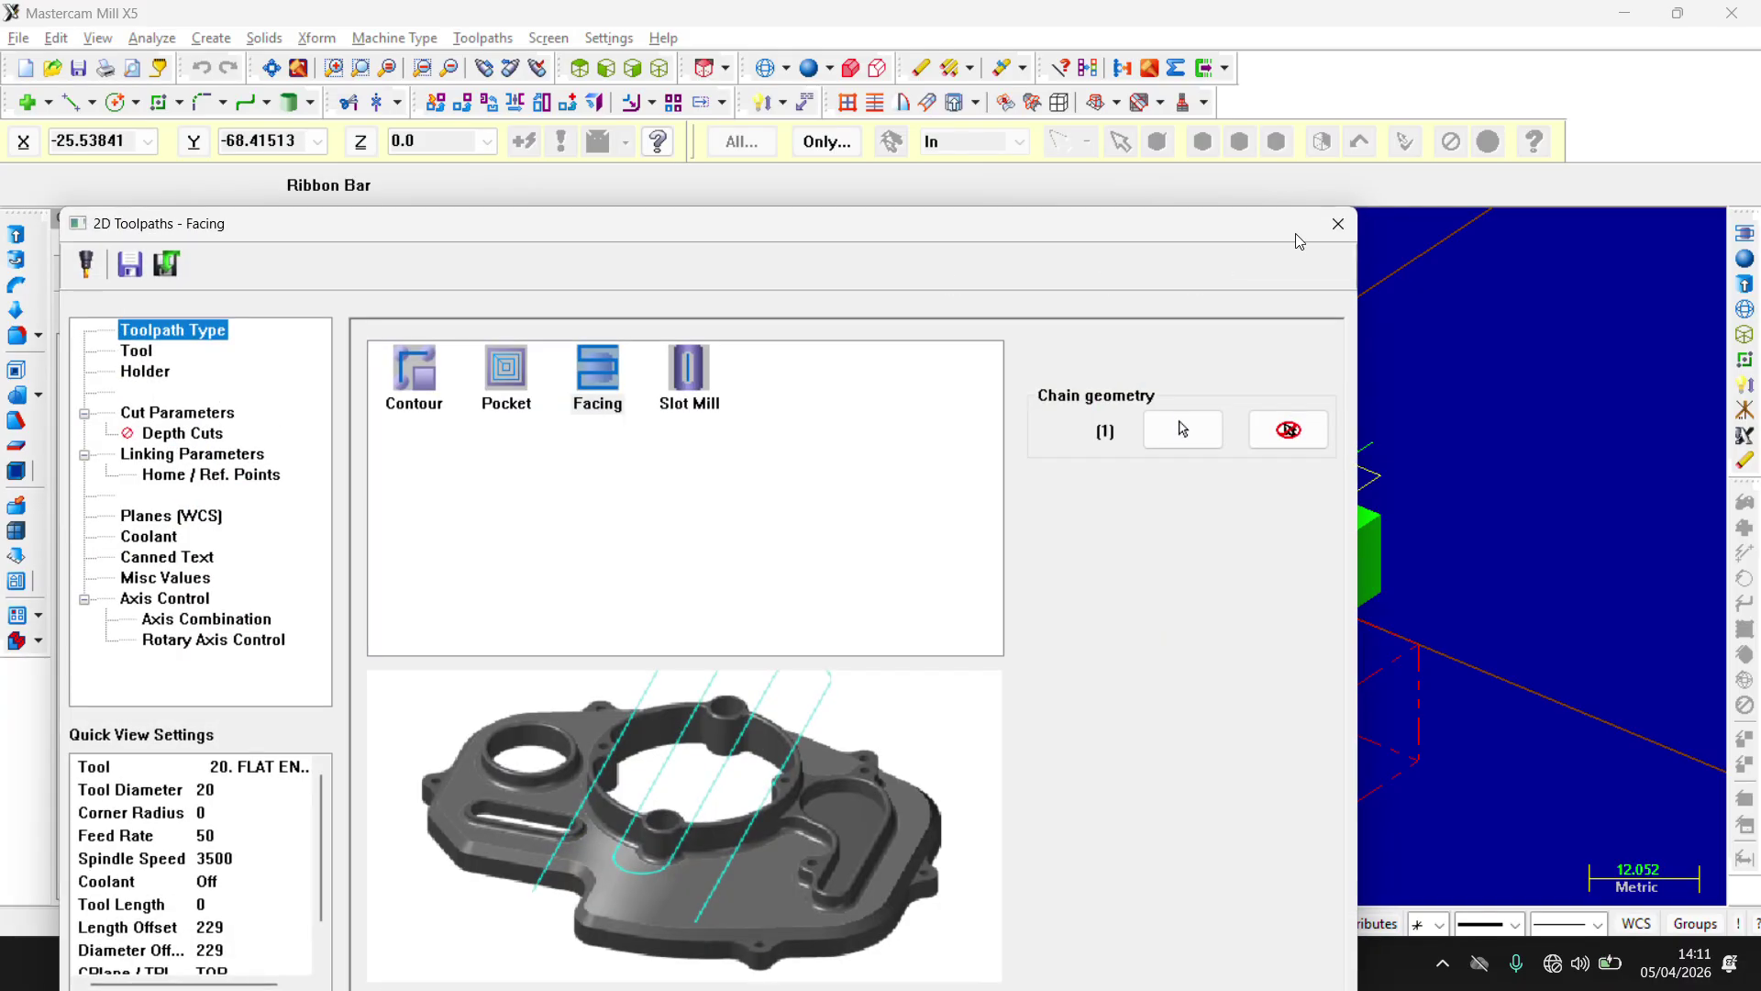
left_click(1338, 224)
Set the stock origin to X -25, Y 25, Z 0 by picking the rear corner of the outer rectangle above the block
left_click(167, 415)
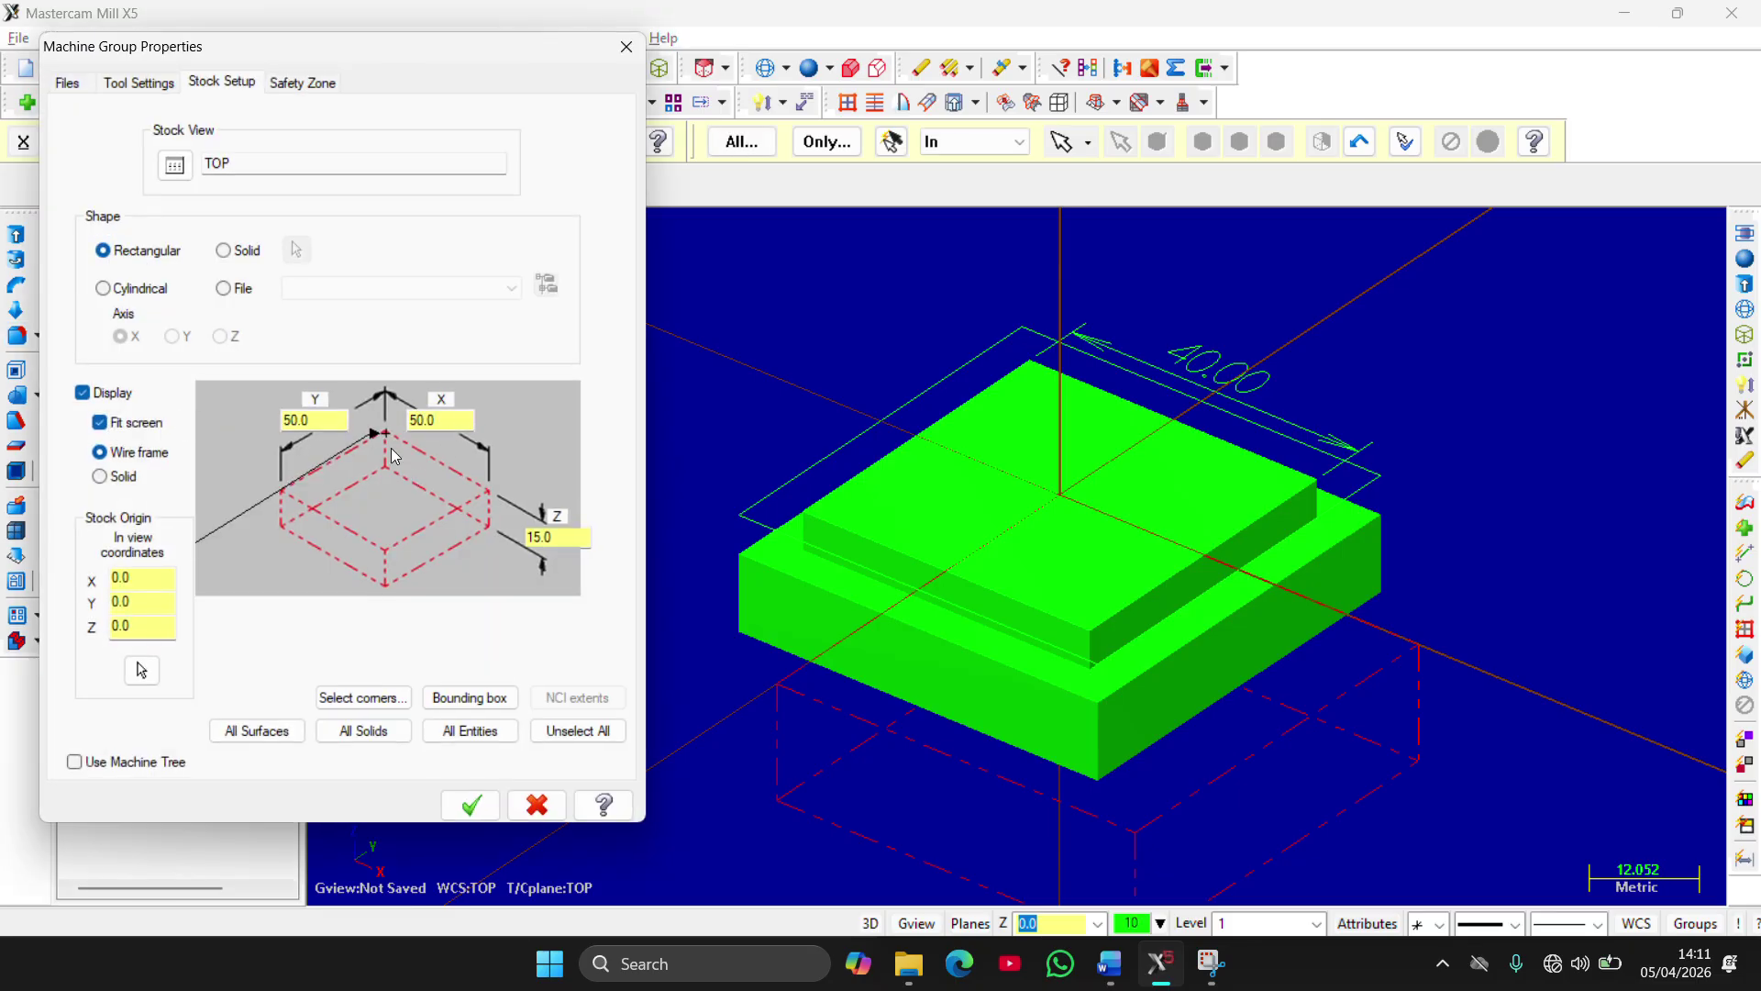
left_click(141, 670)
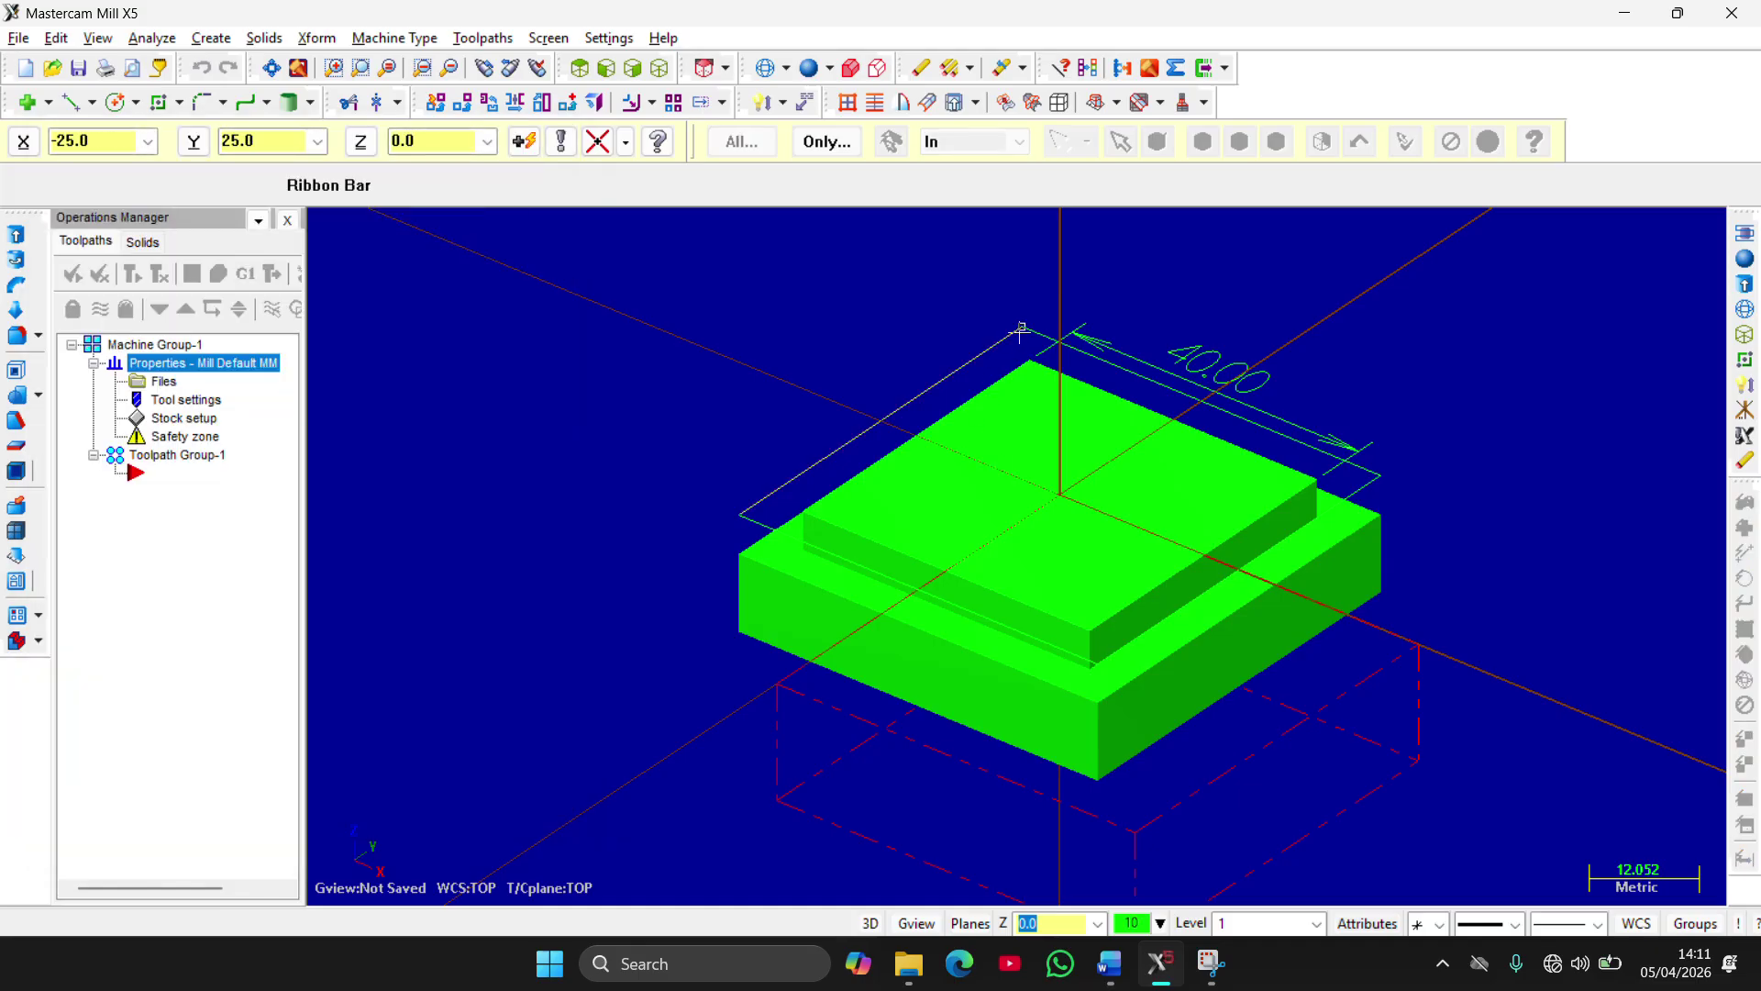
left_click(1021, 328)
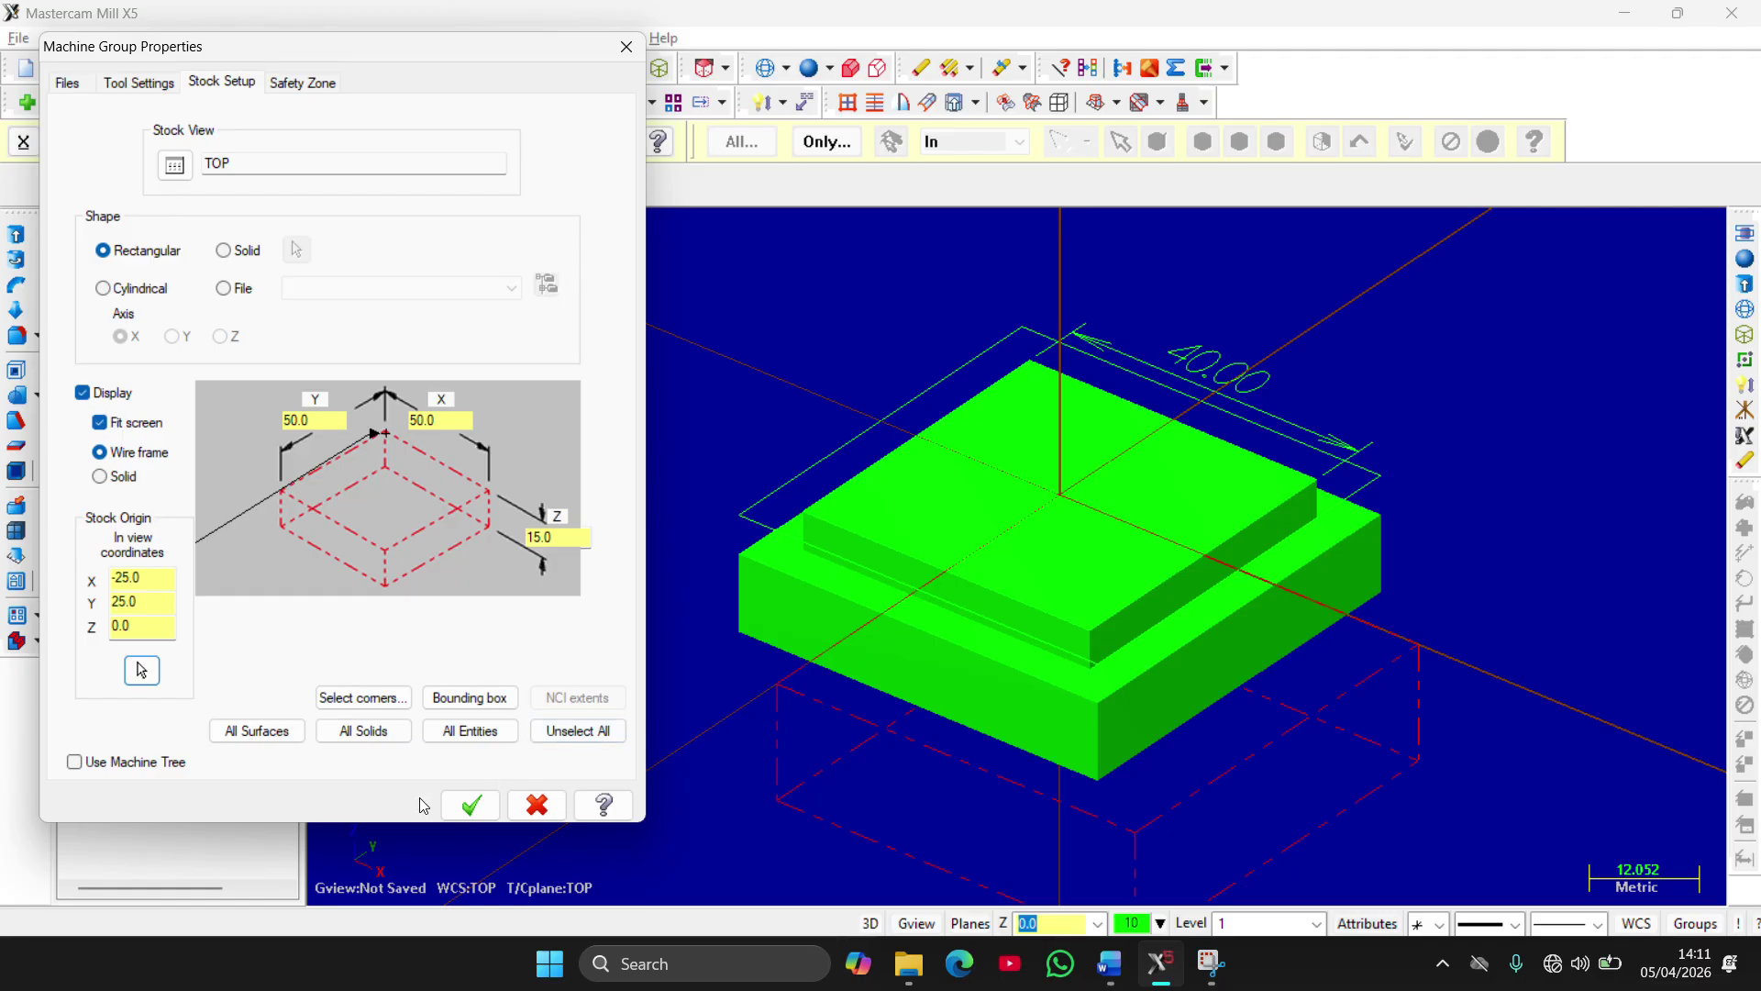
left_click(469, 805)
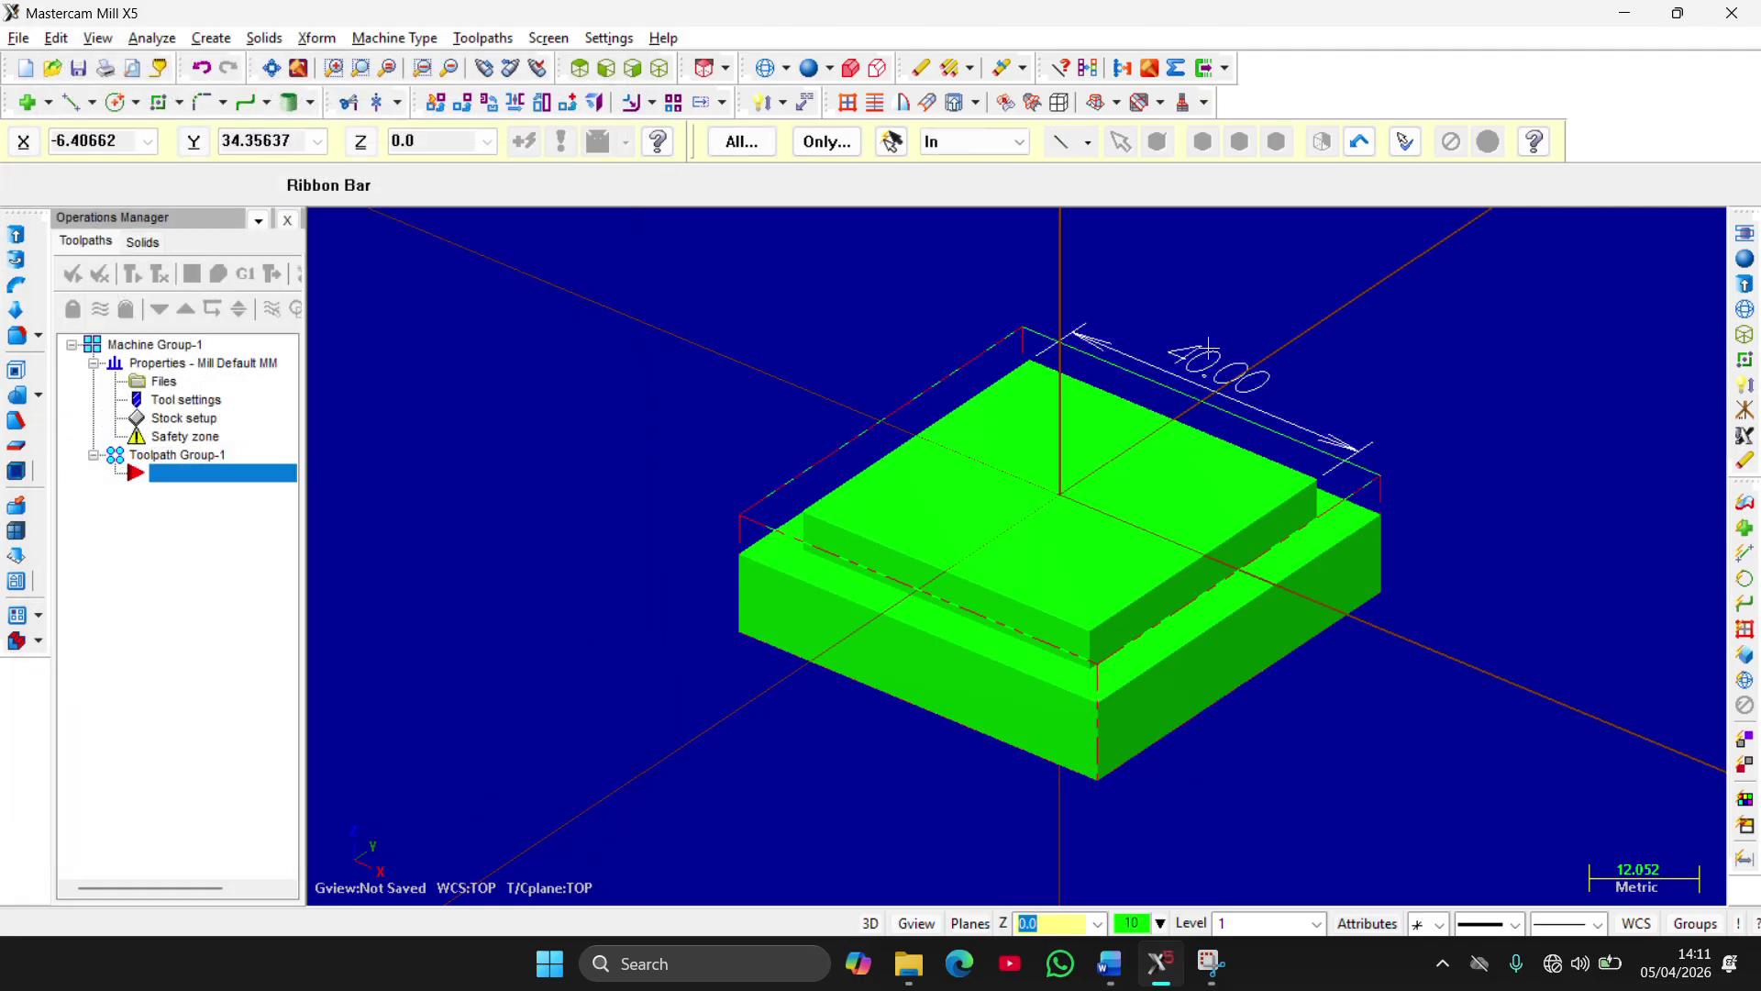
Create a facing toolpath with NC name T and chain the outer rectangle around the top of the stock
left_click(500, 37)
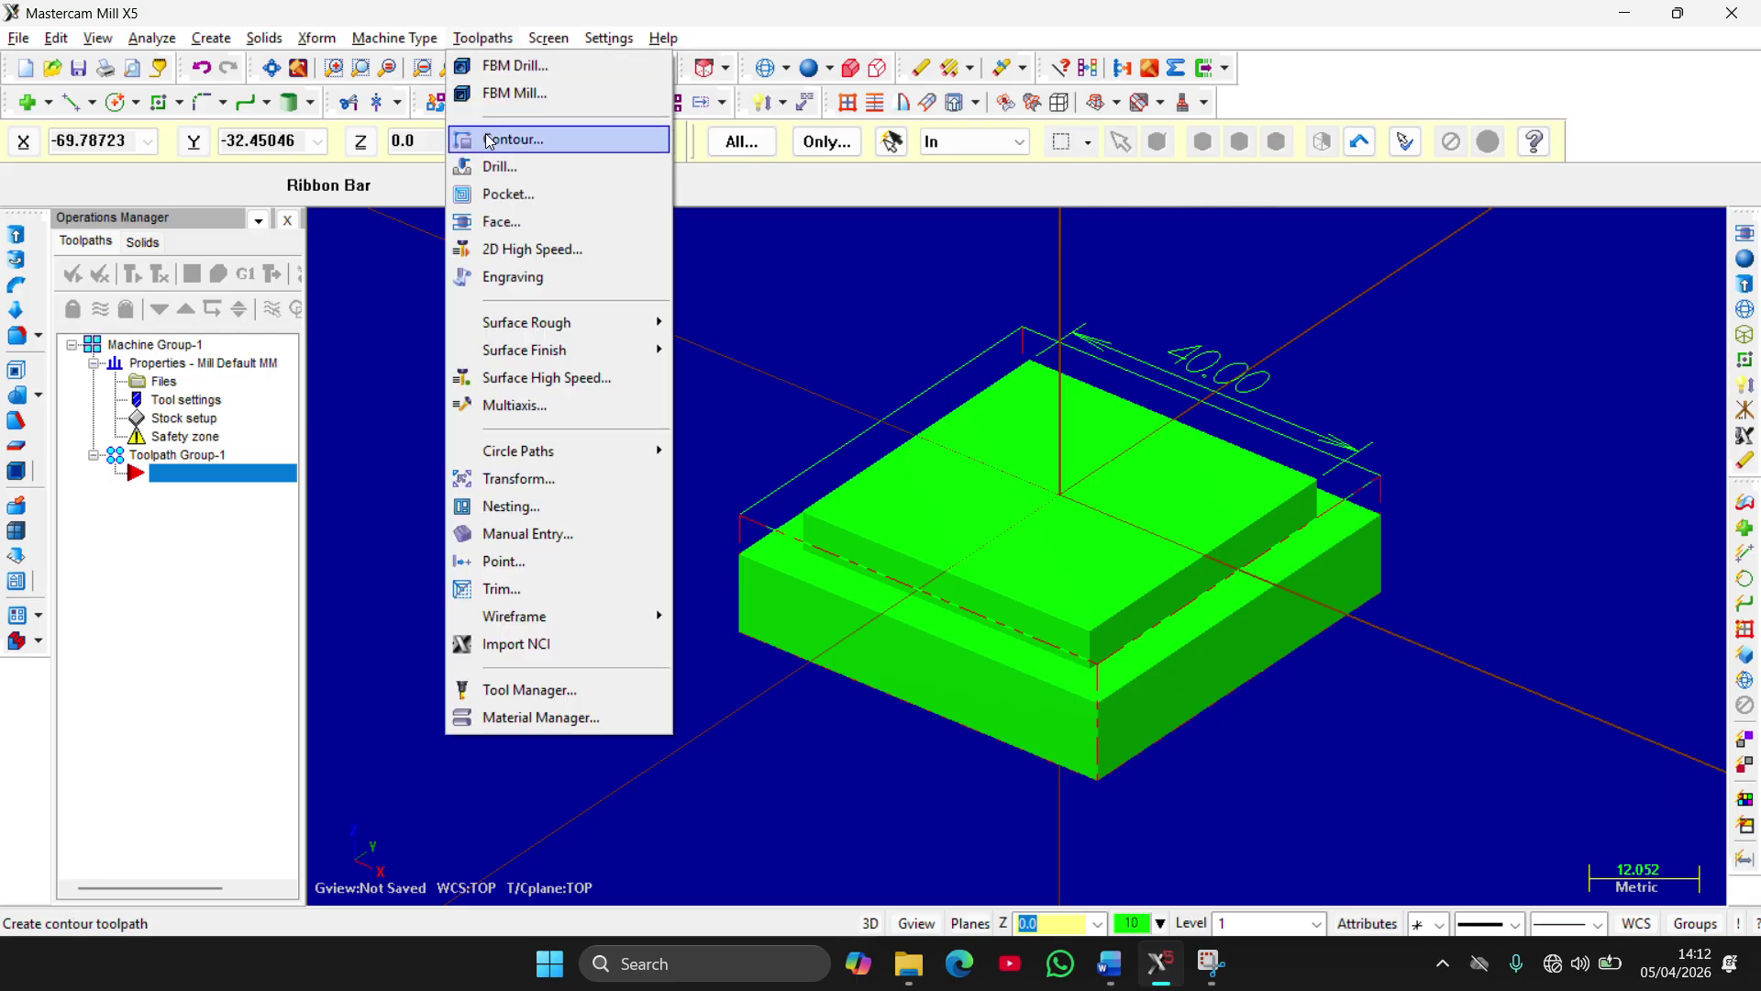
left_click(495, 223)
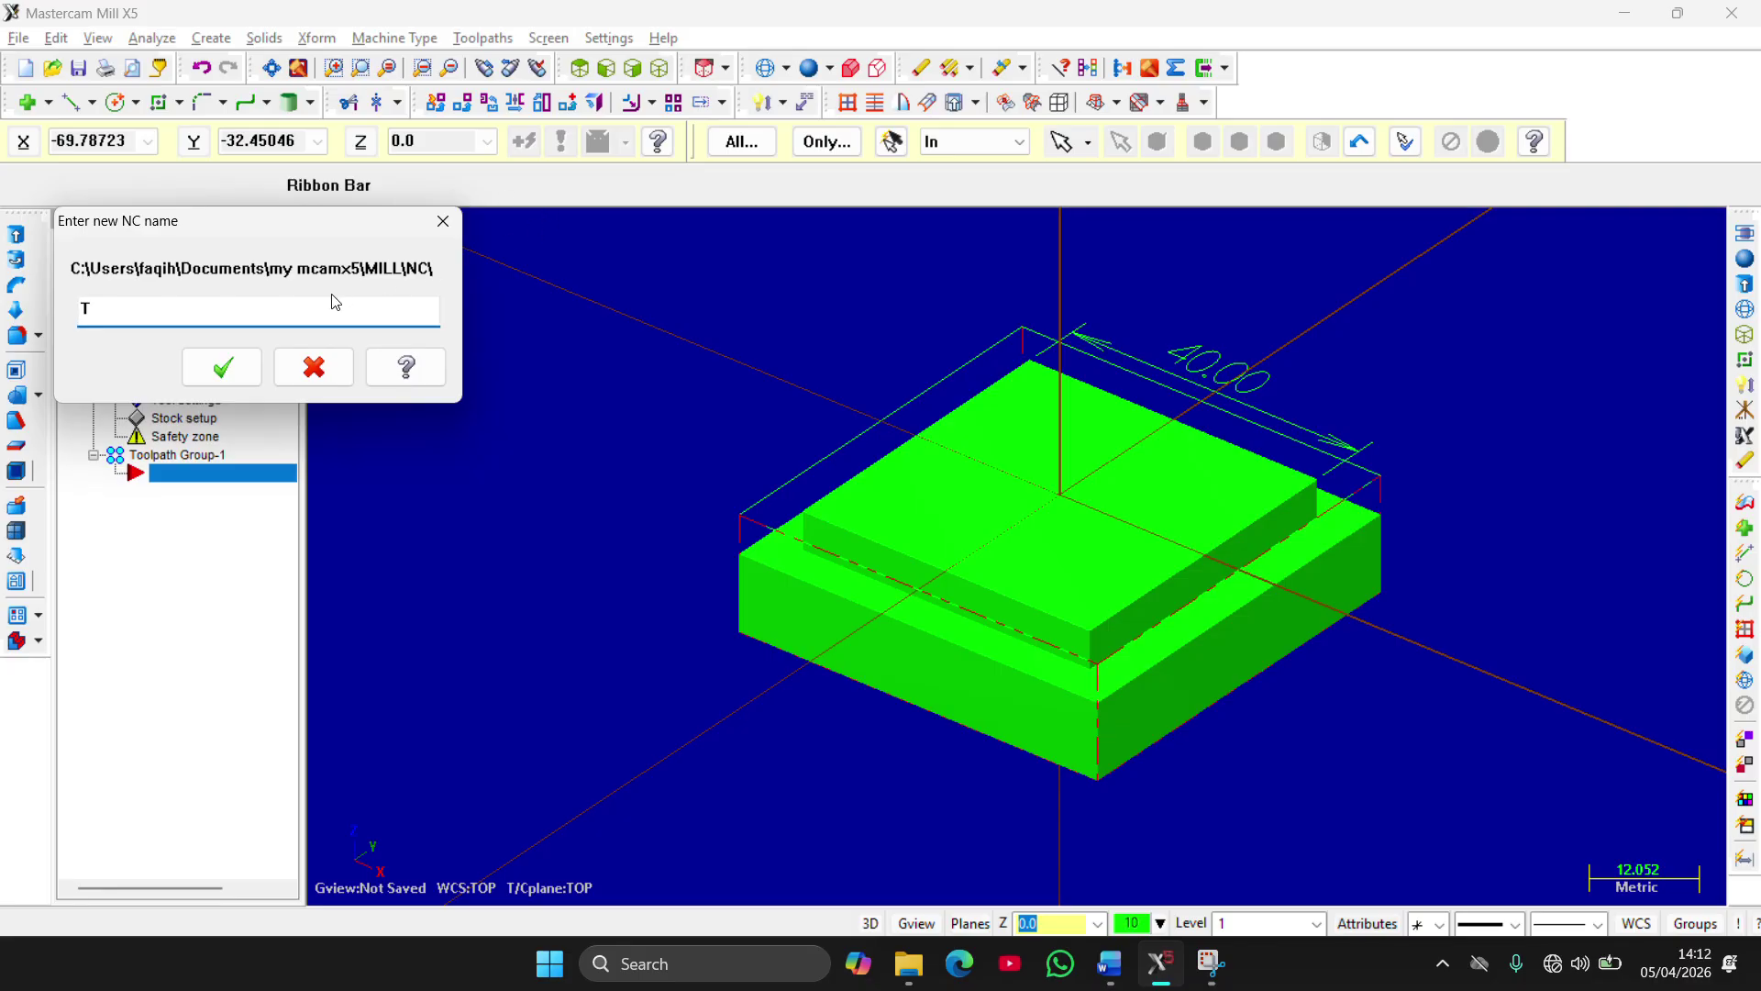
left_click(222, 367)
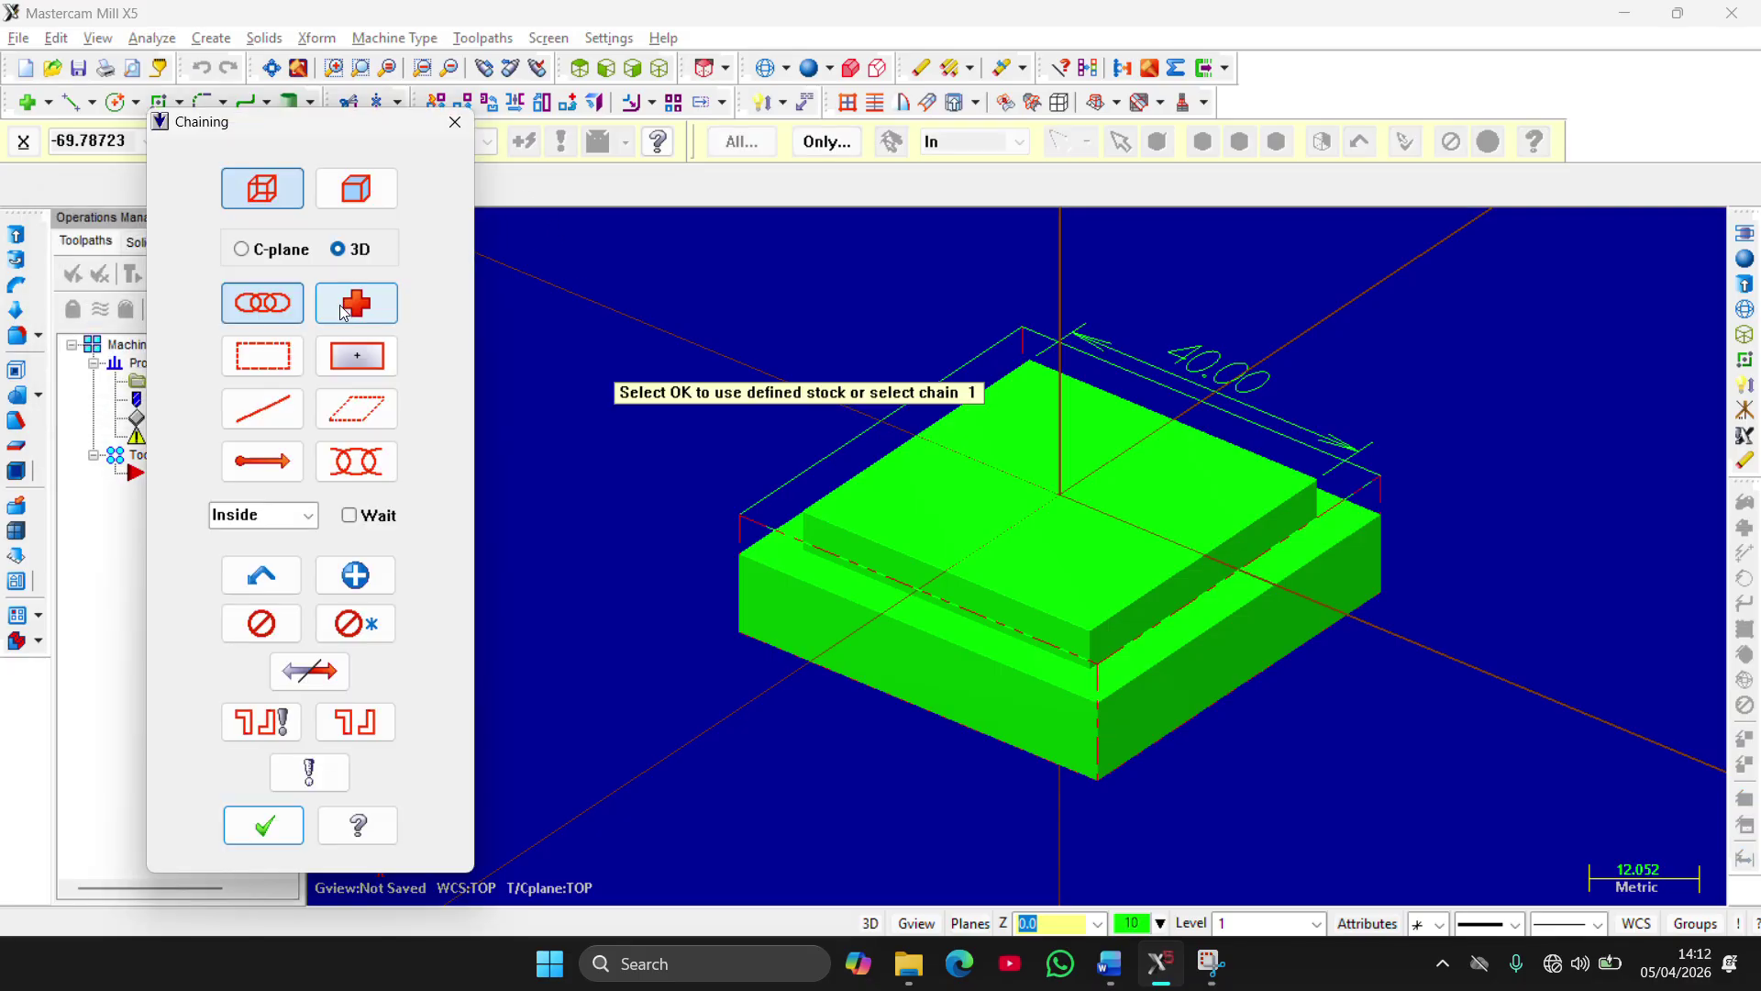
left_click(766, 491)
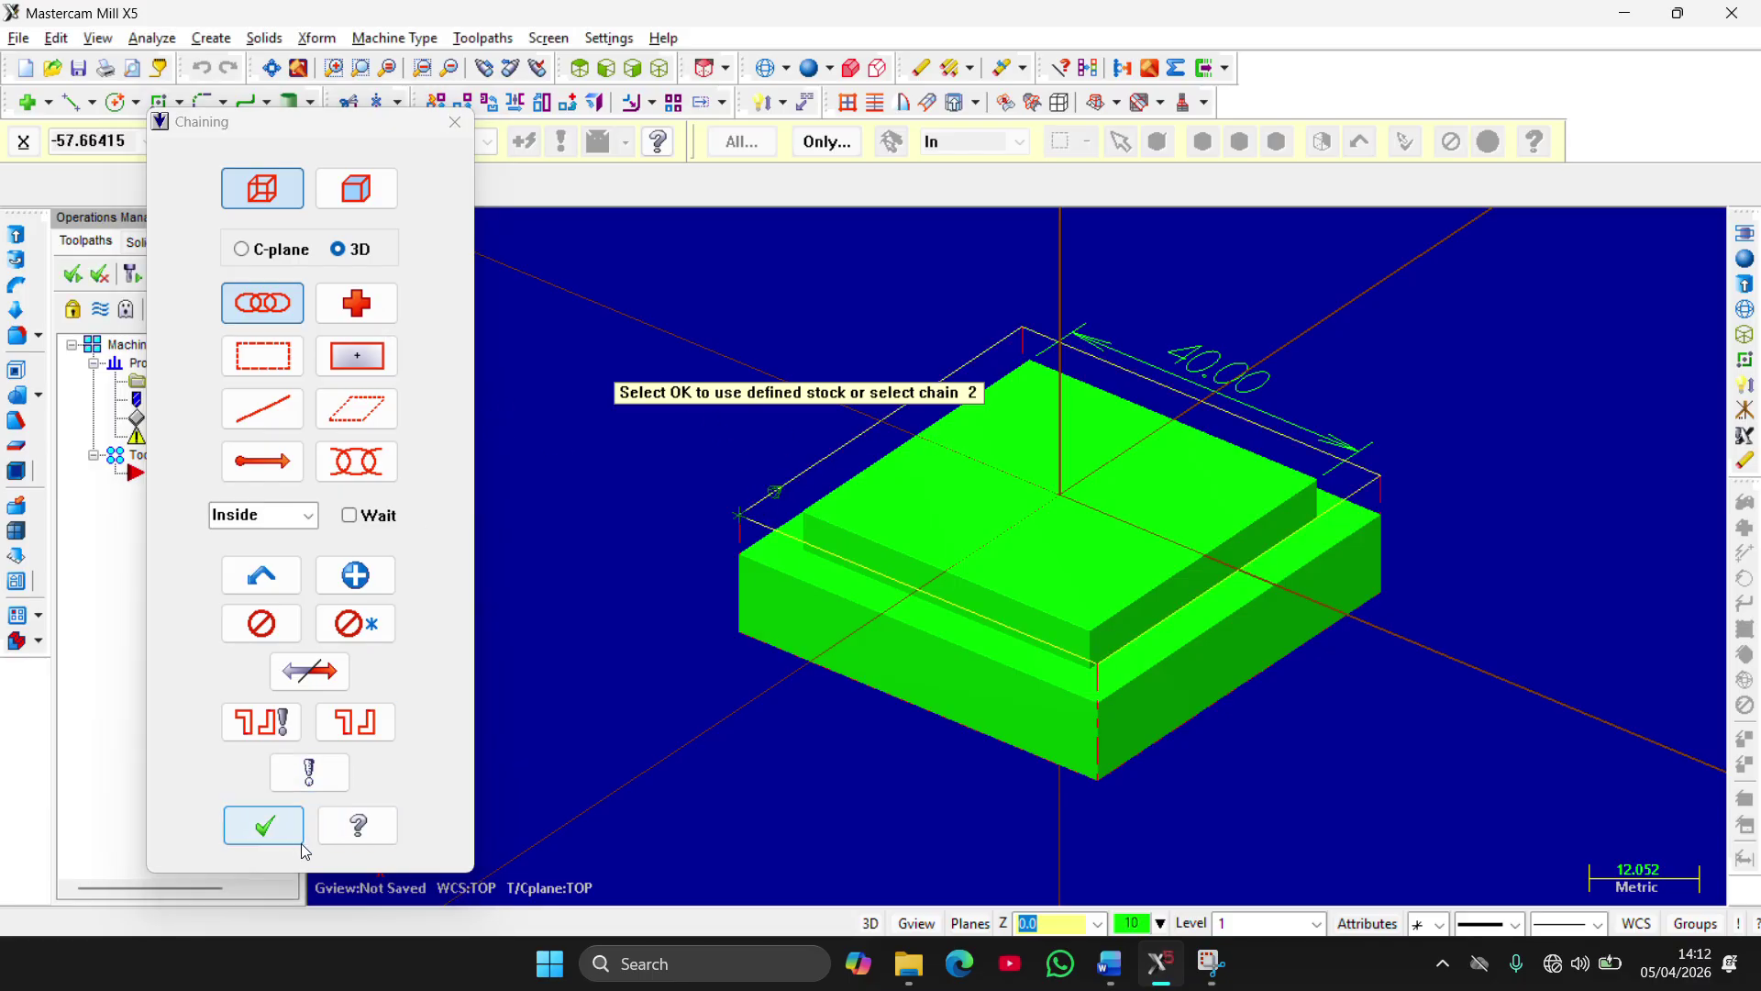
left_click(265, 826)
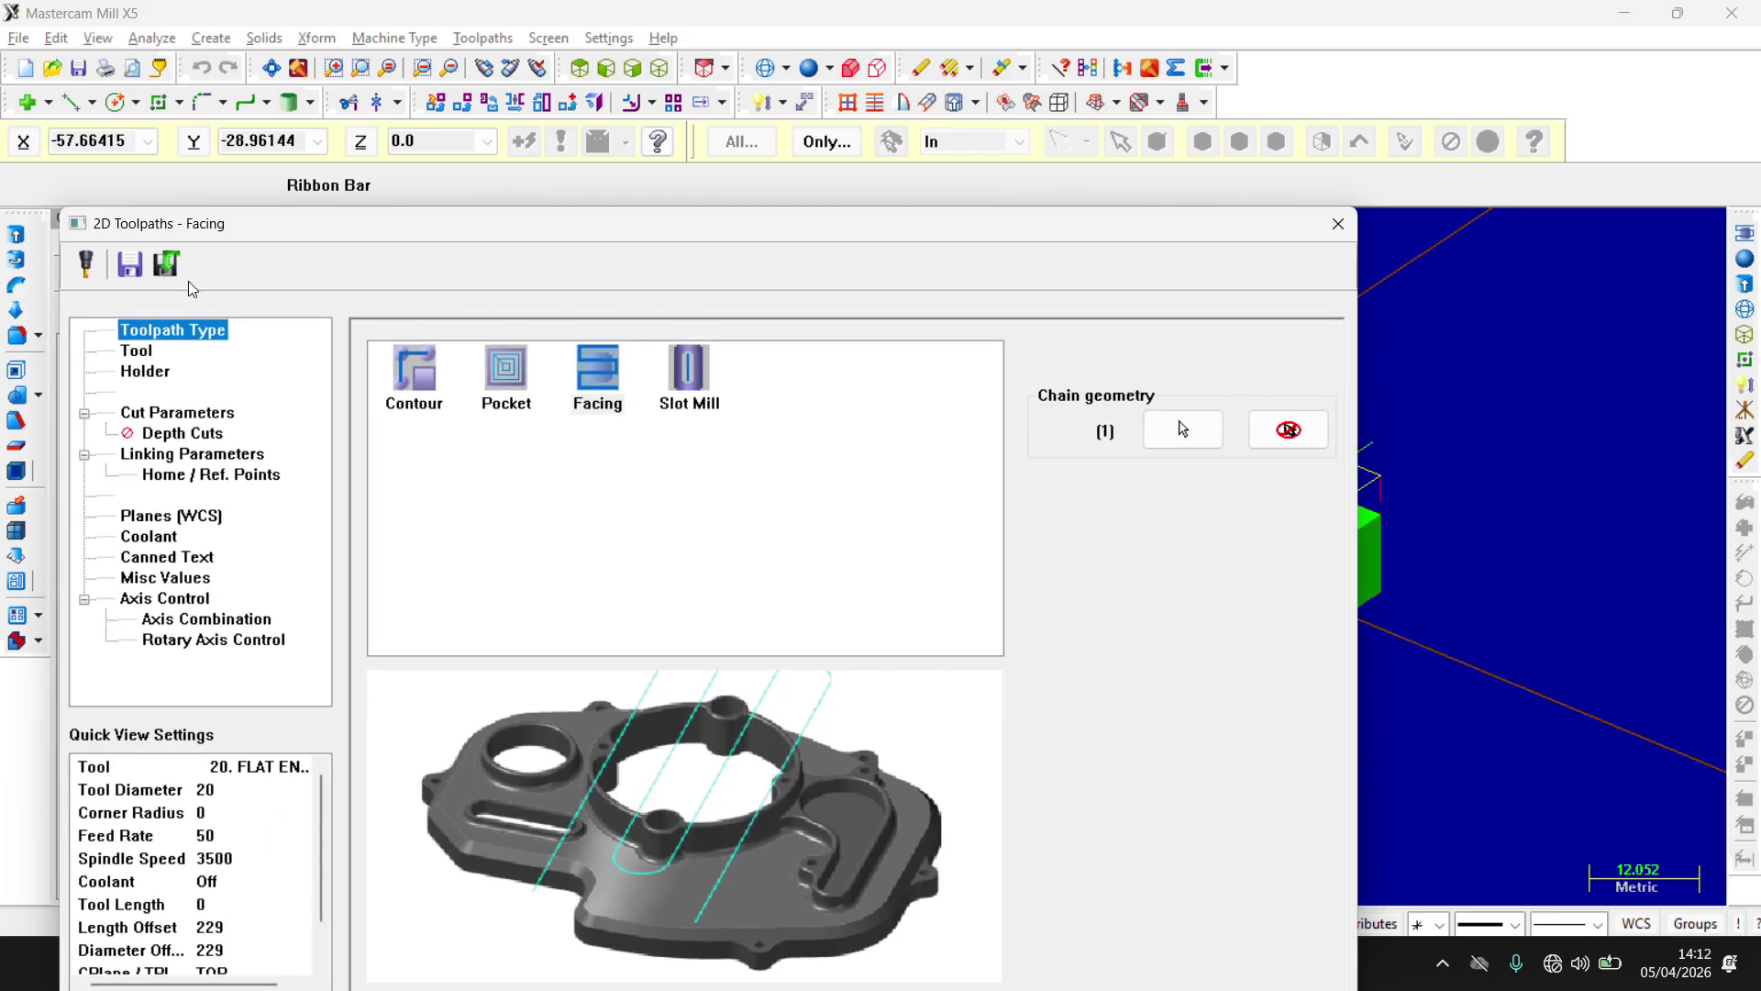
Choose the 8 mm flat endmill from the MILL_MM tool library for the facing toolpath
left_click(139, 352)
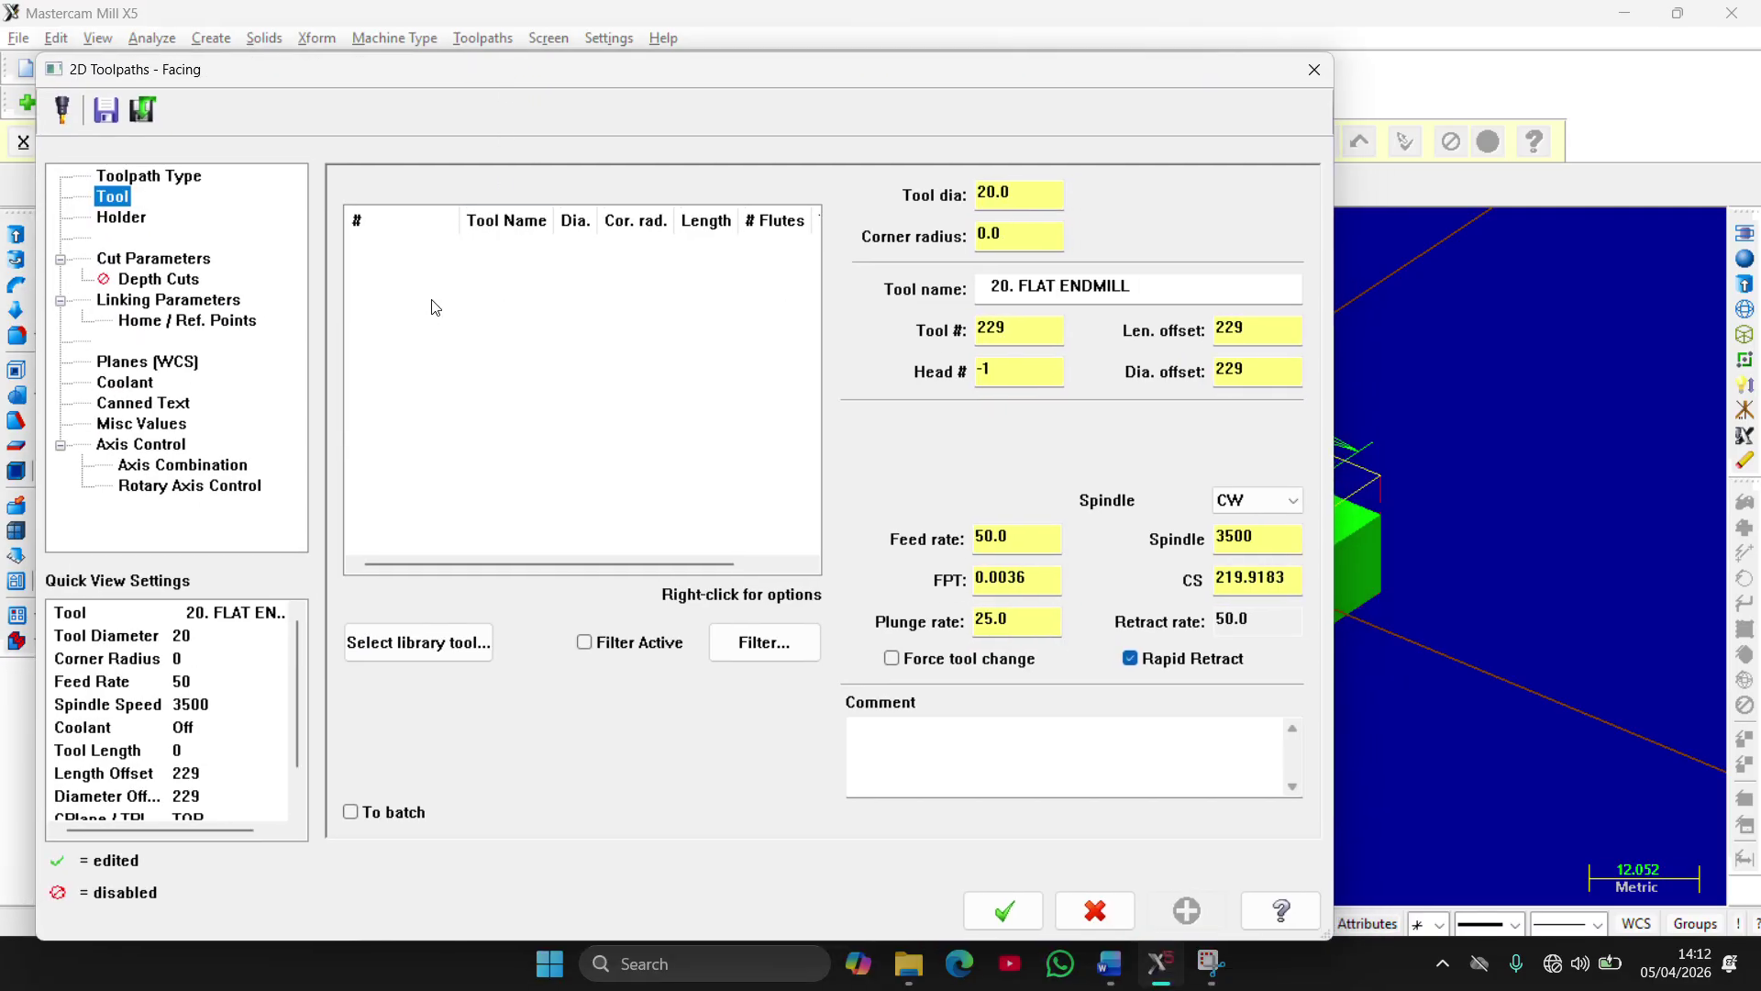
right_click(442, 300)
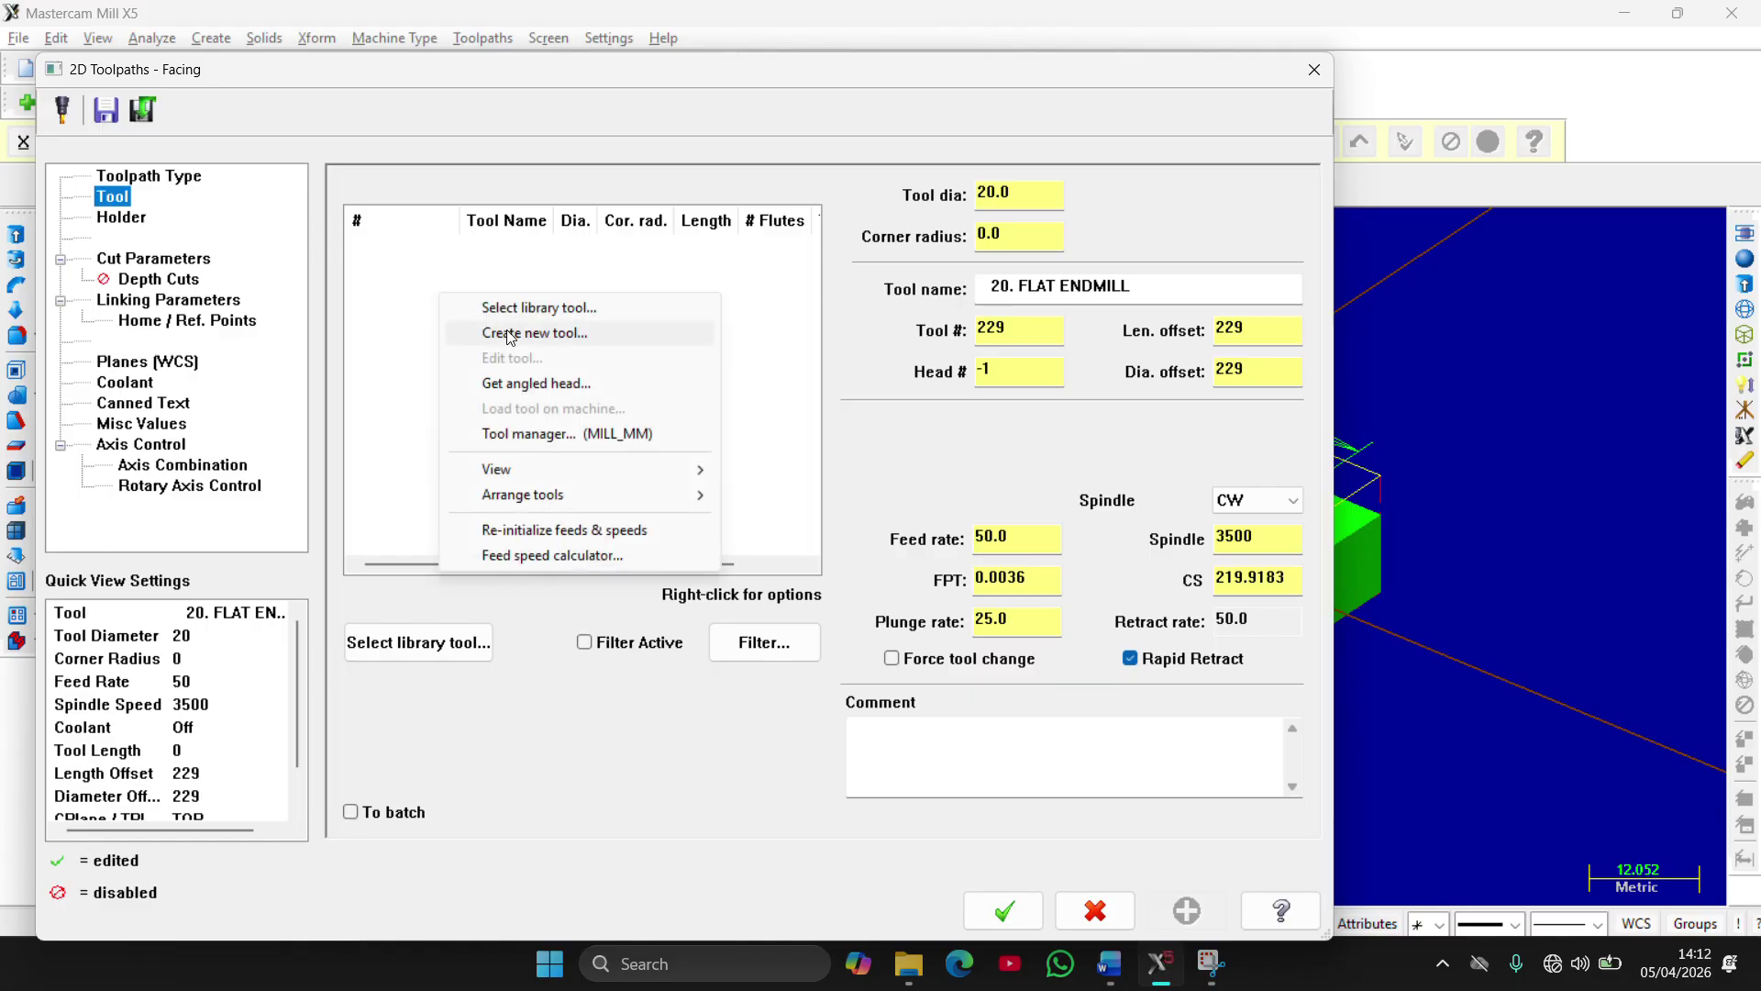
left_click(408, 366)
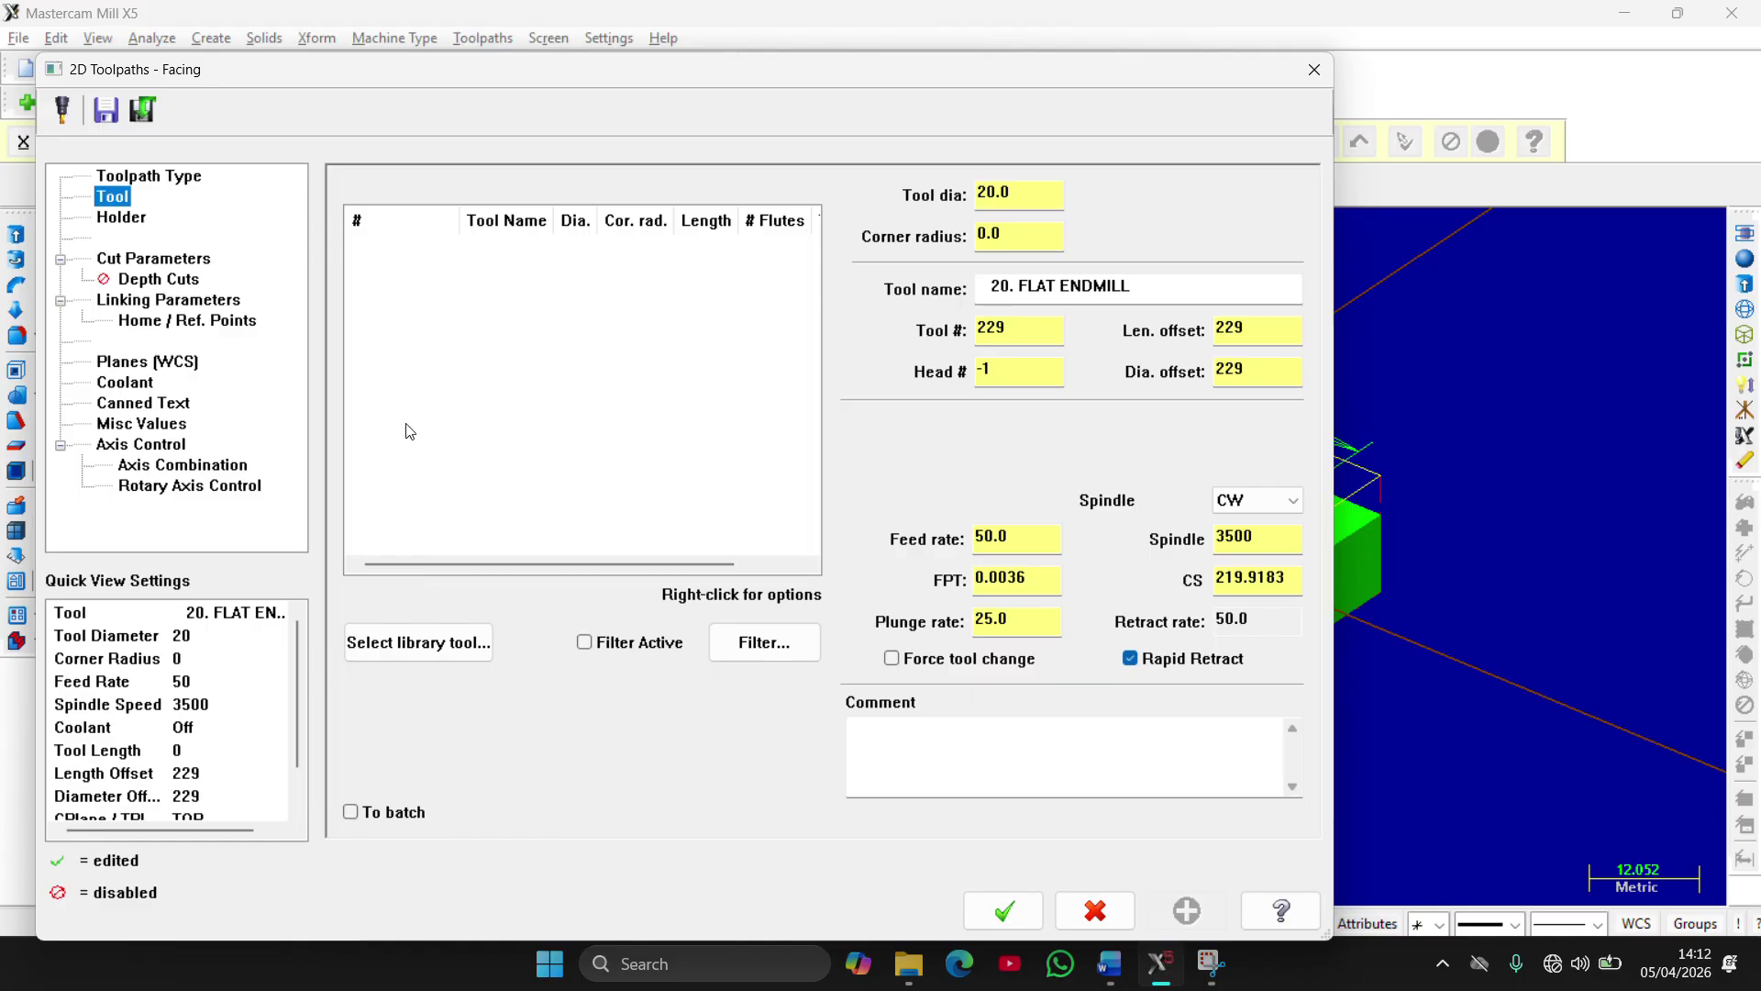
left_click(422, 644)
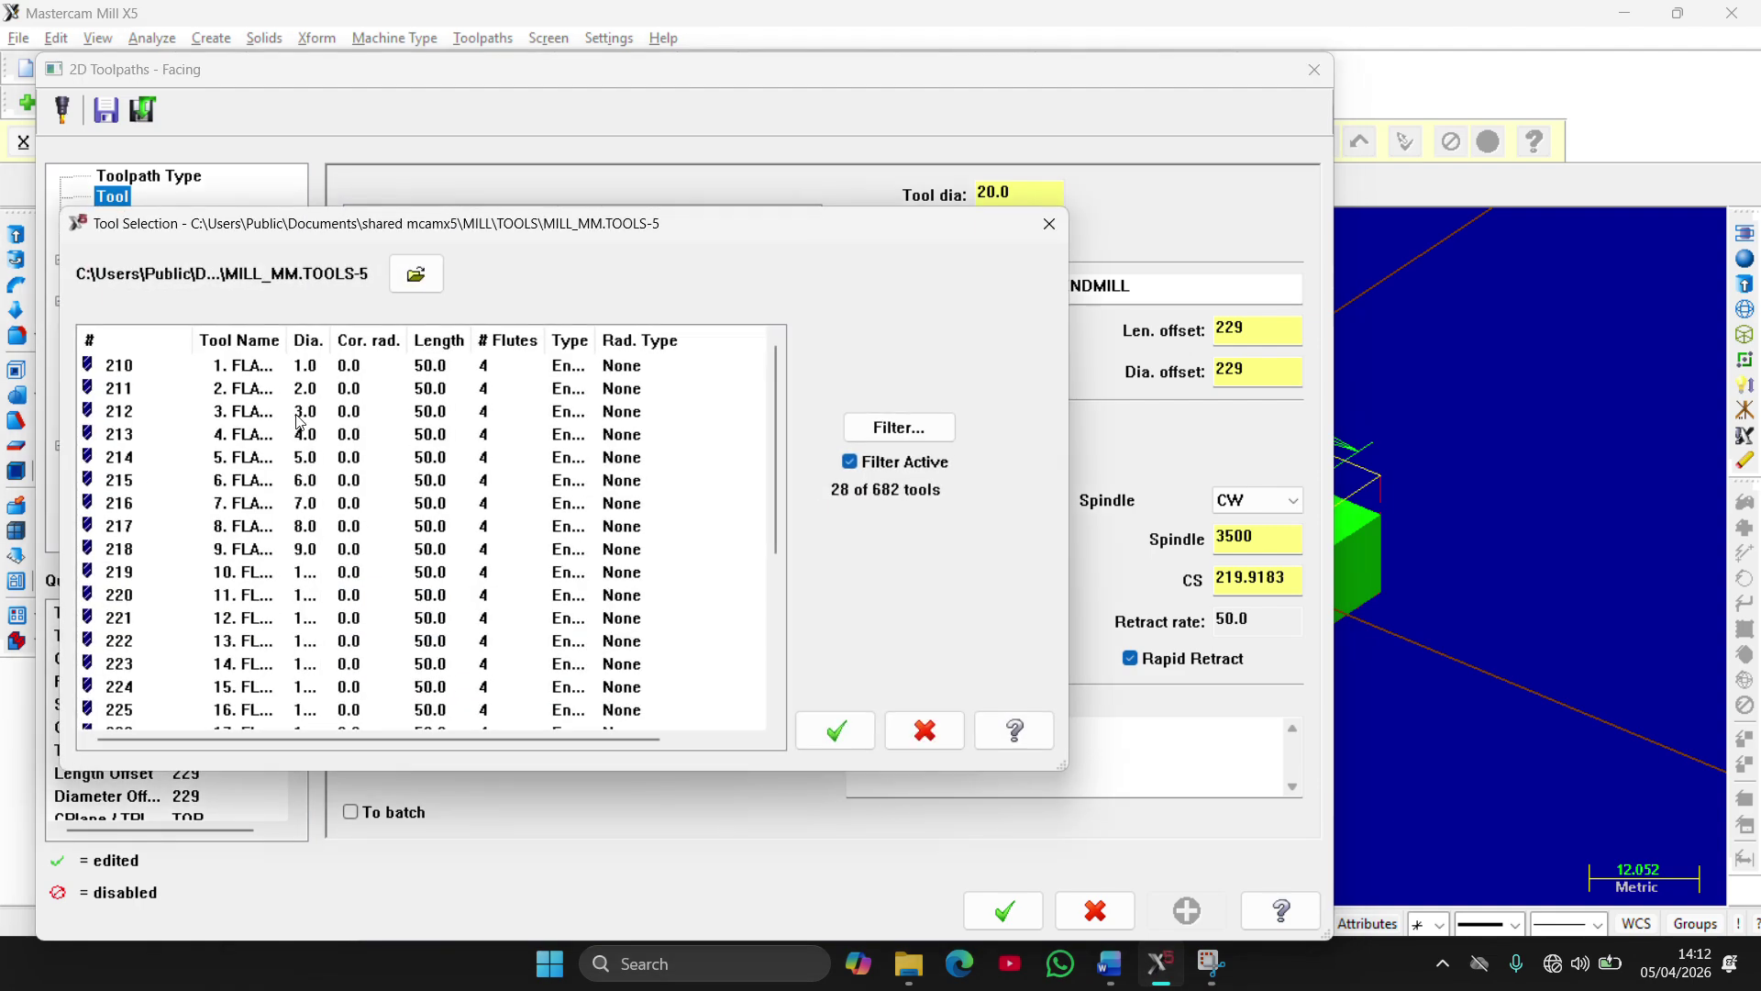
left_click_drag(287, 339, 412, 331)
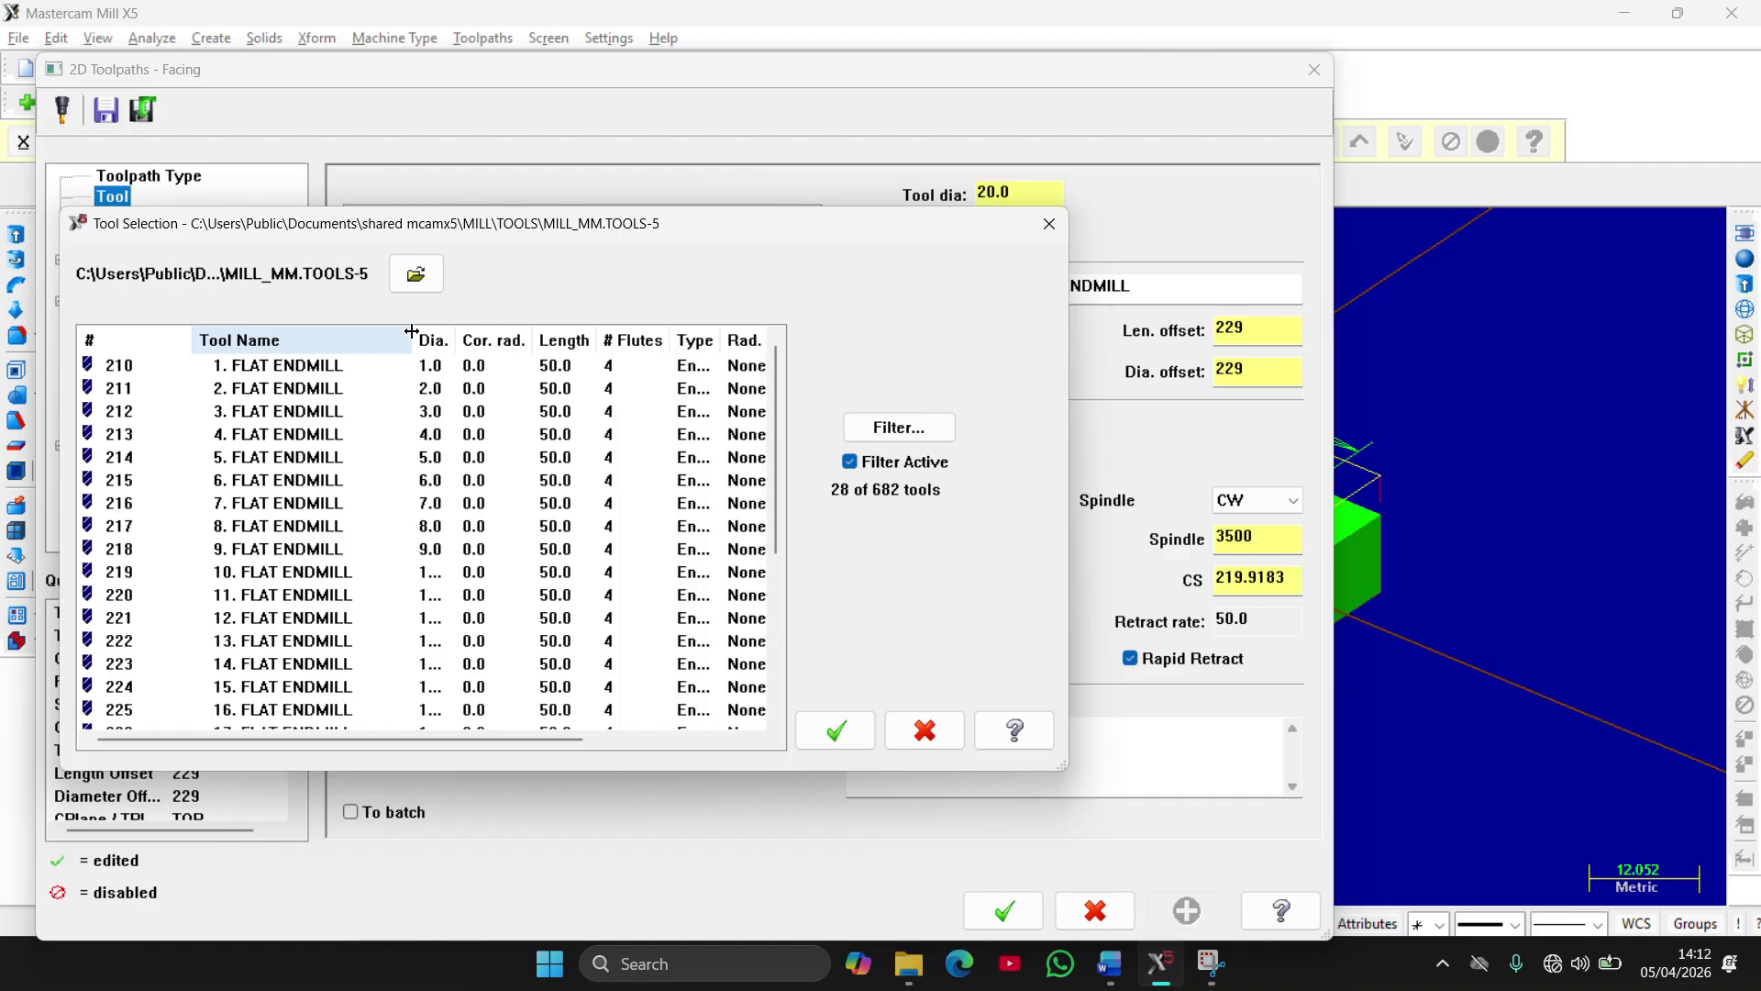
left_click(435, 532)
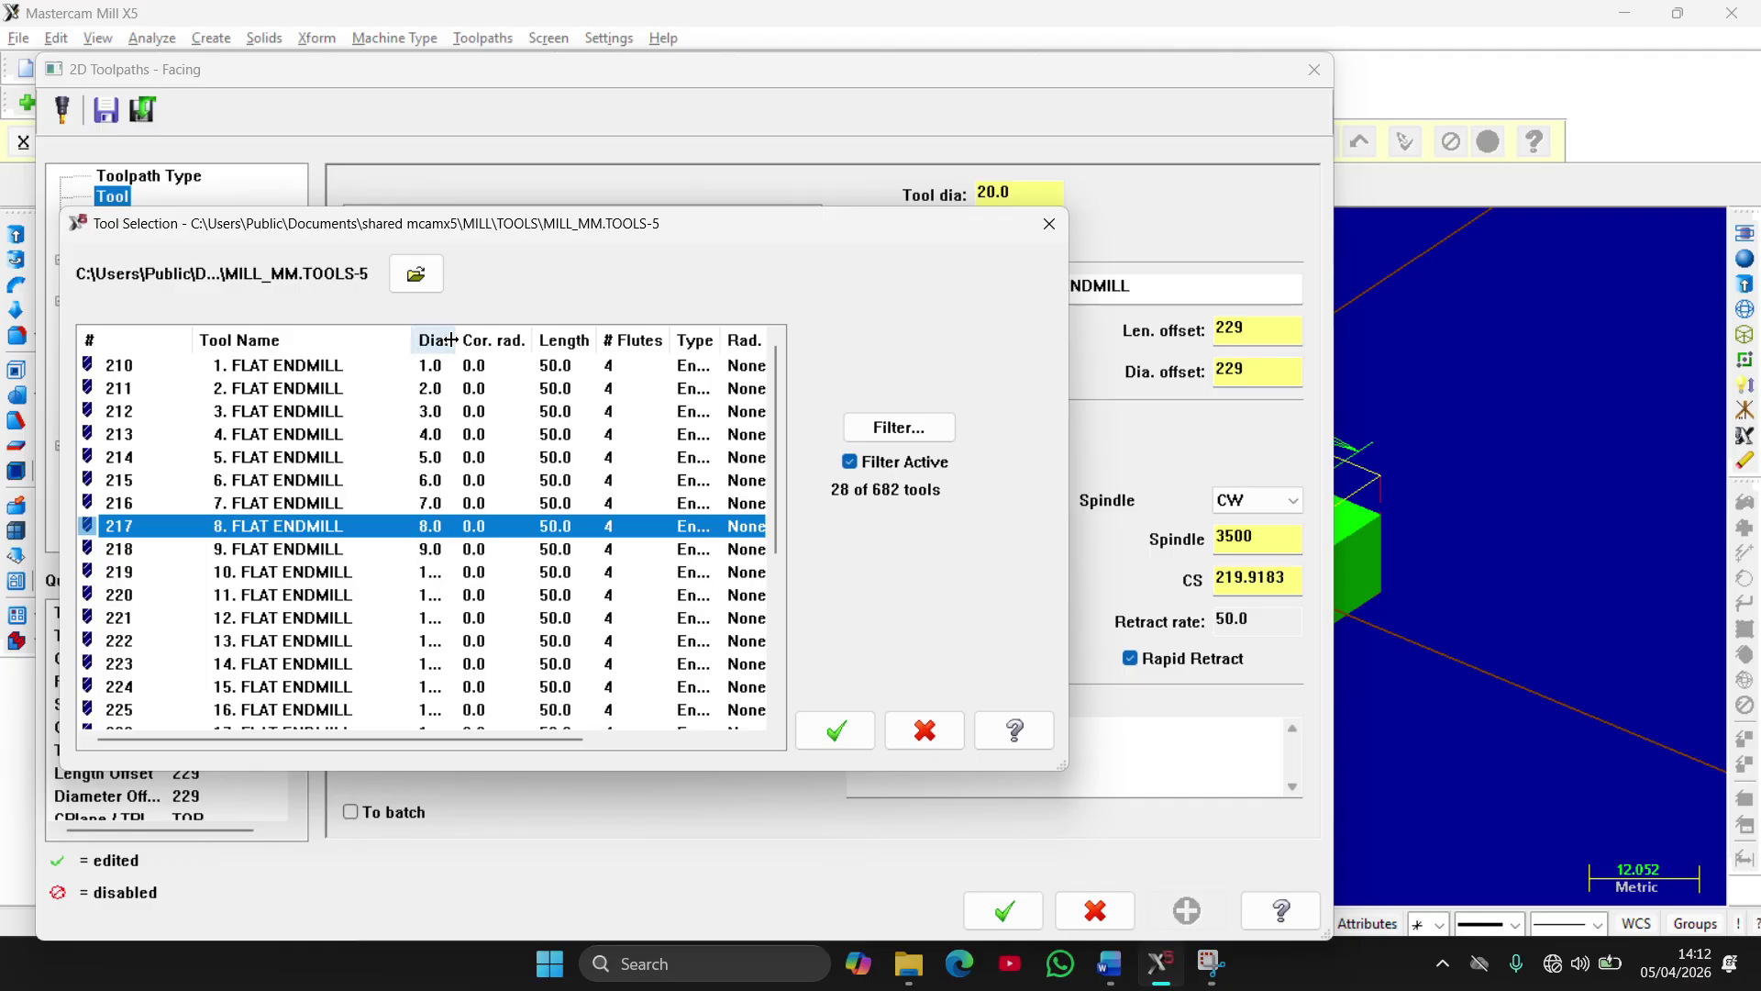
left_click_drag(451, 340, 473, 337)
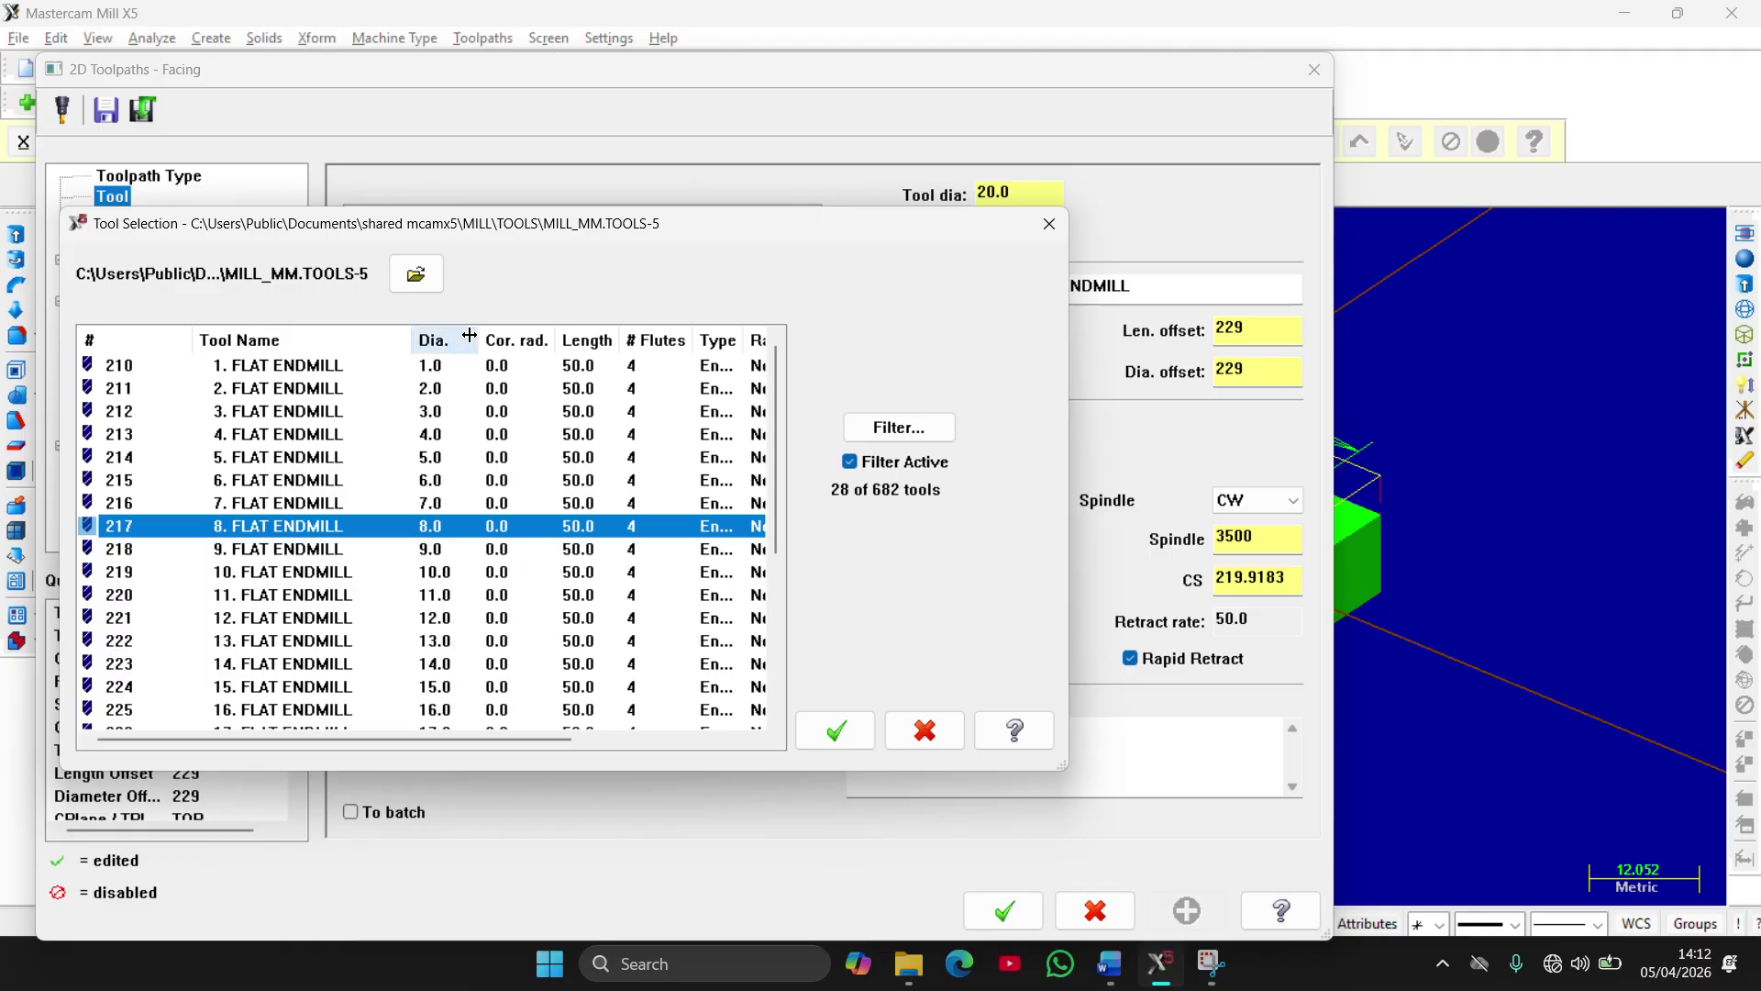
left_click(438, 573)
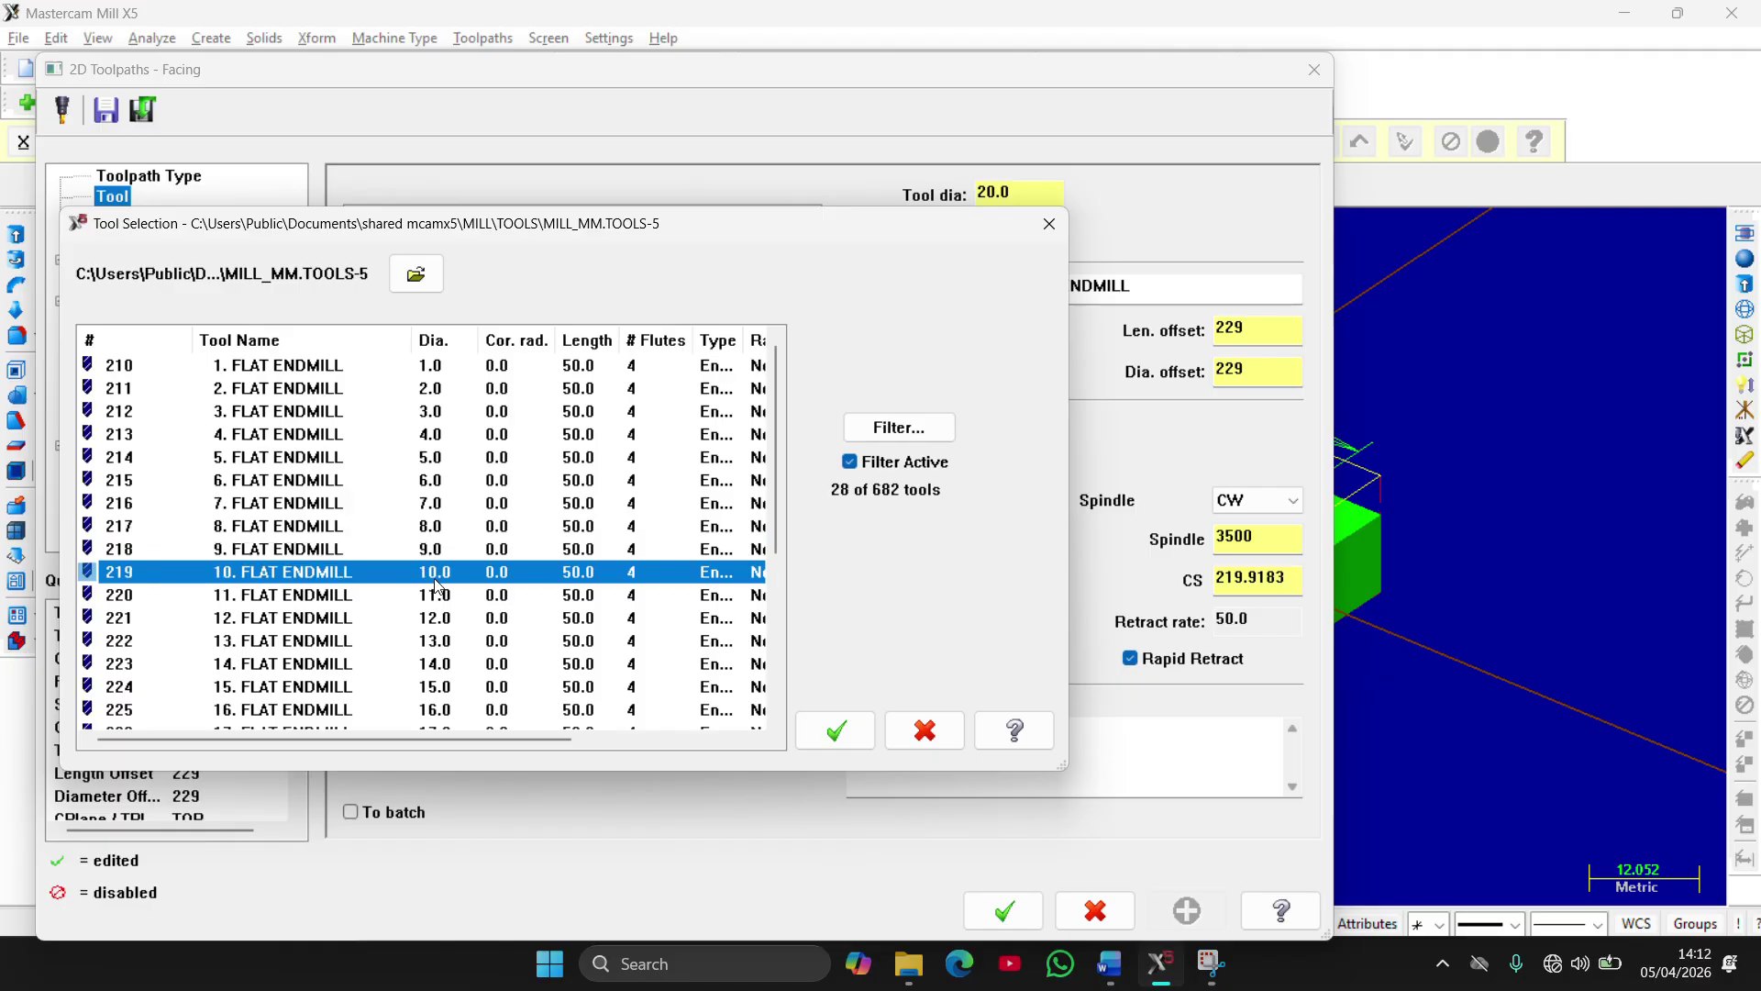
left_click(411, 524)
left_click(835, 731)
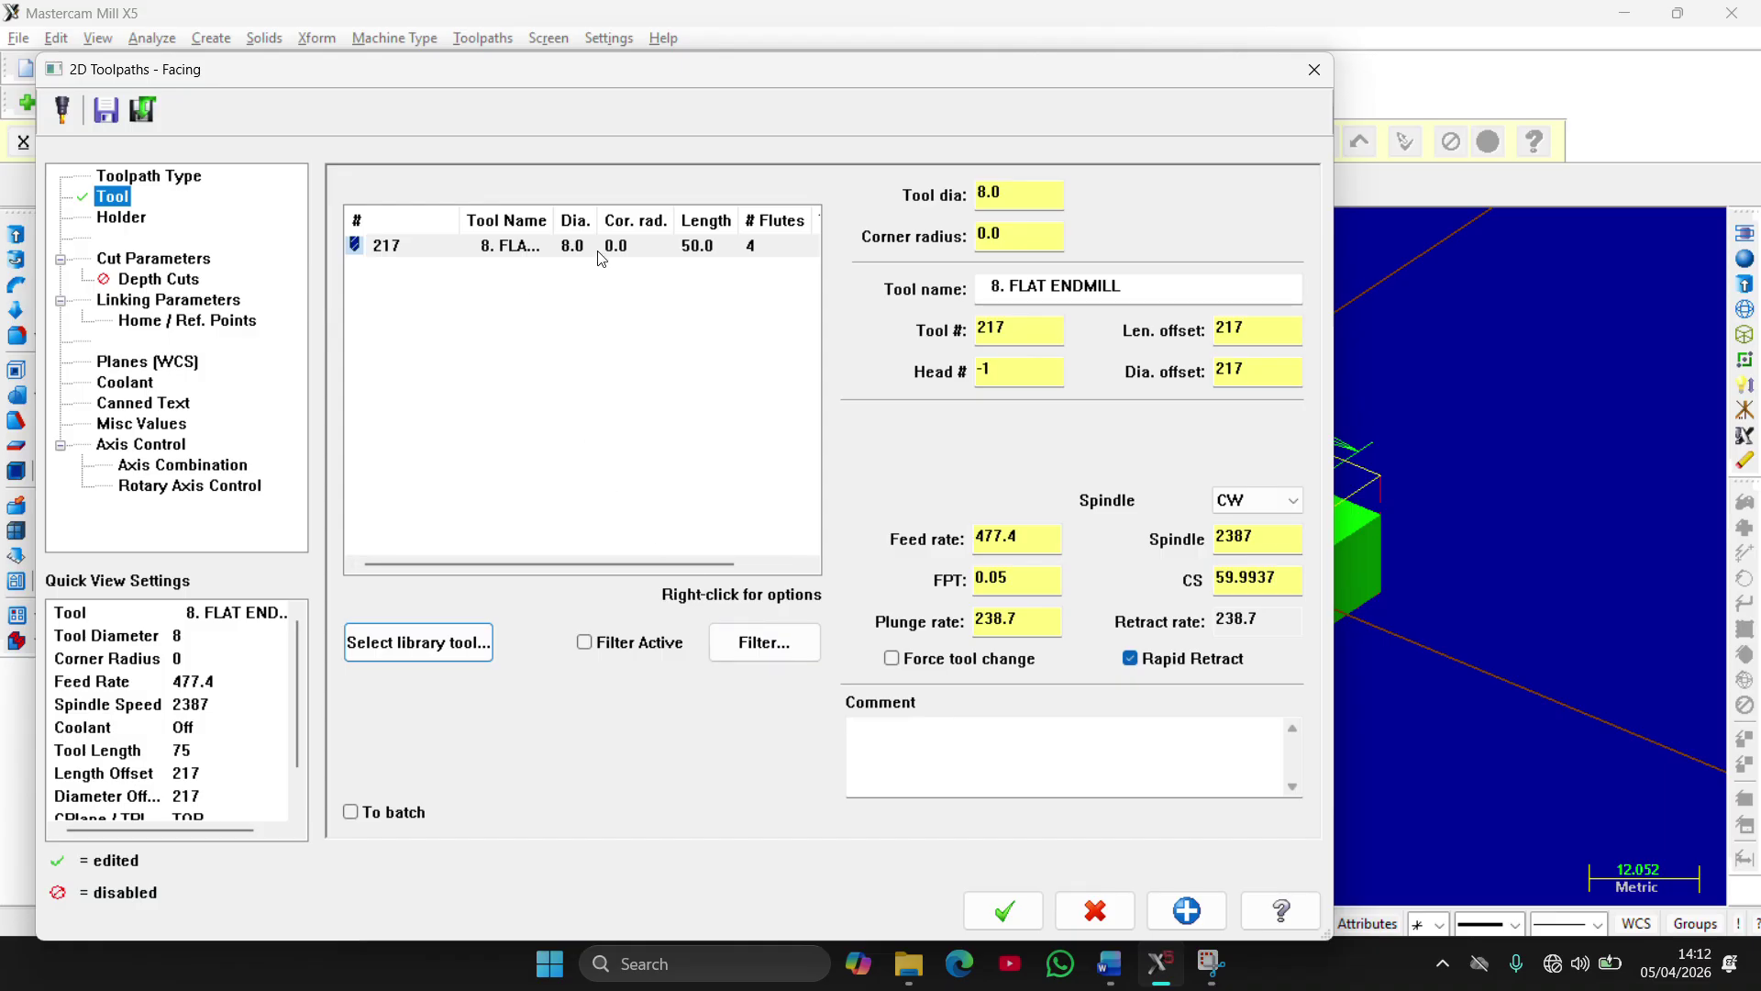
Set the endmill's tool number, head number, length offset and diameter offset all to 1
left_click(614, 243)
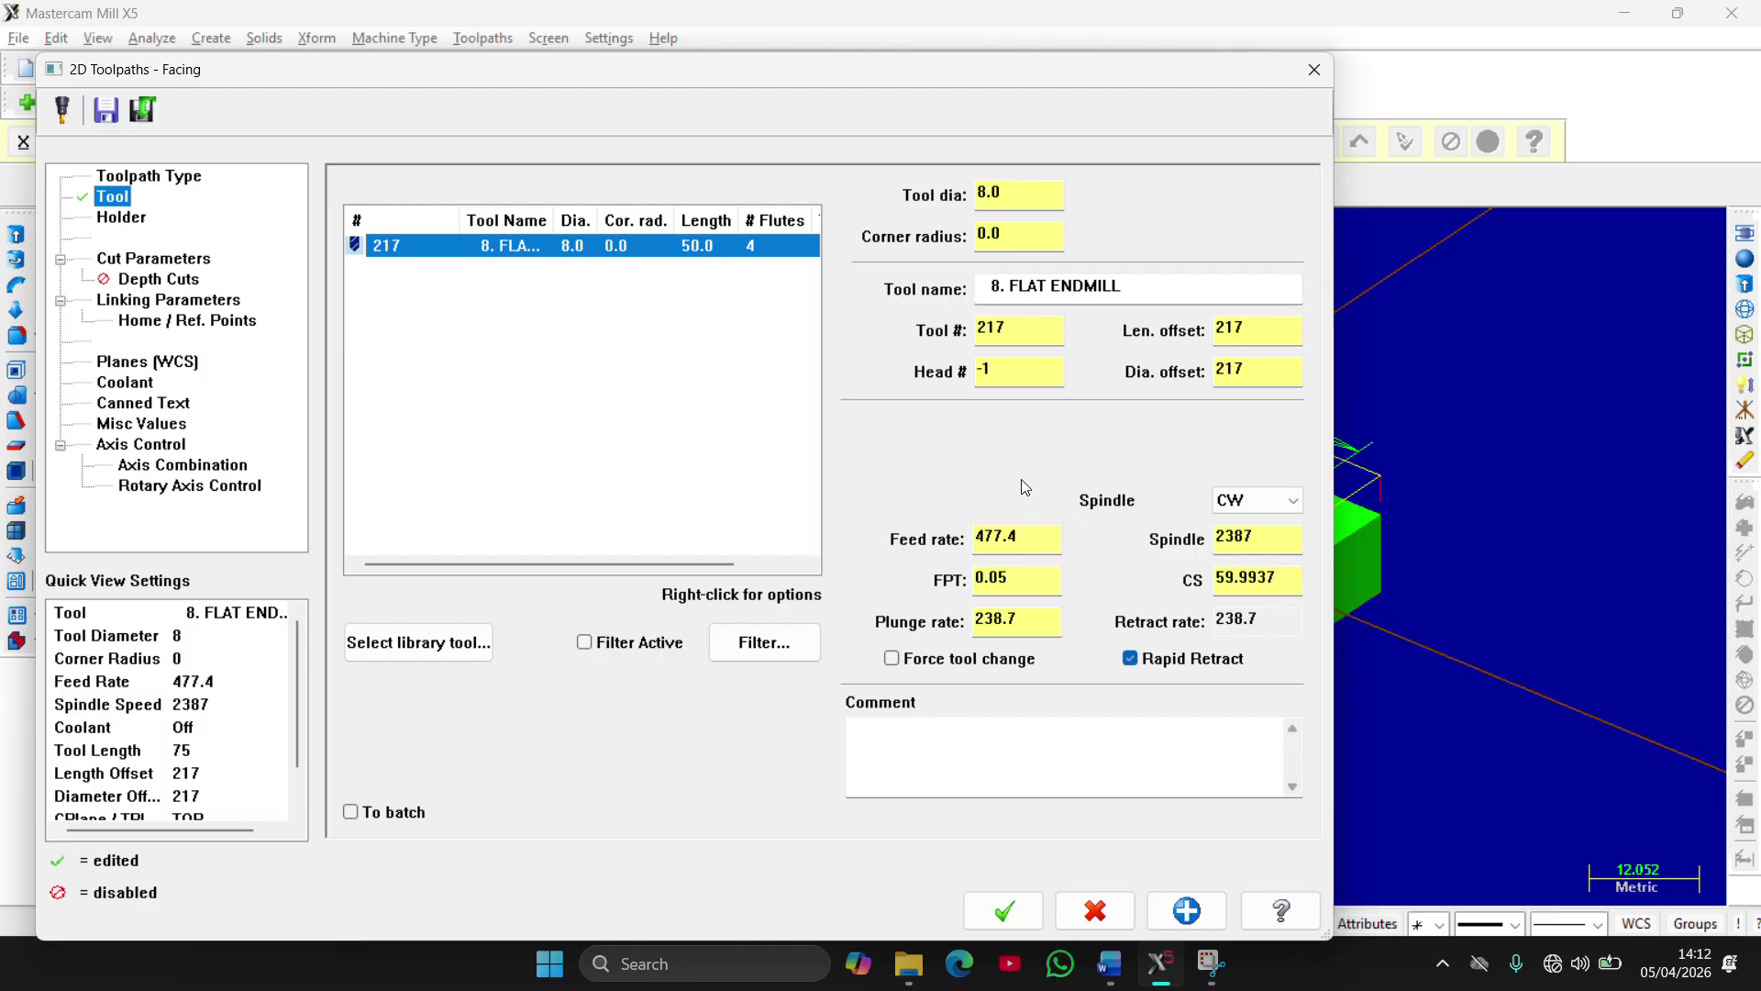
double_click(1039, 333)
type("1")
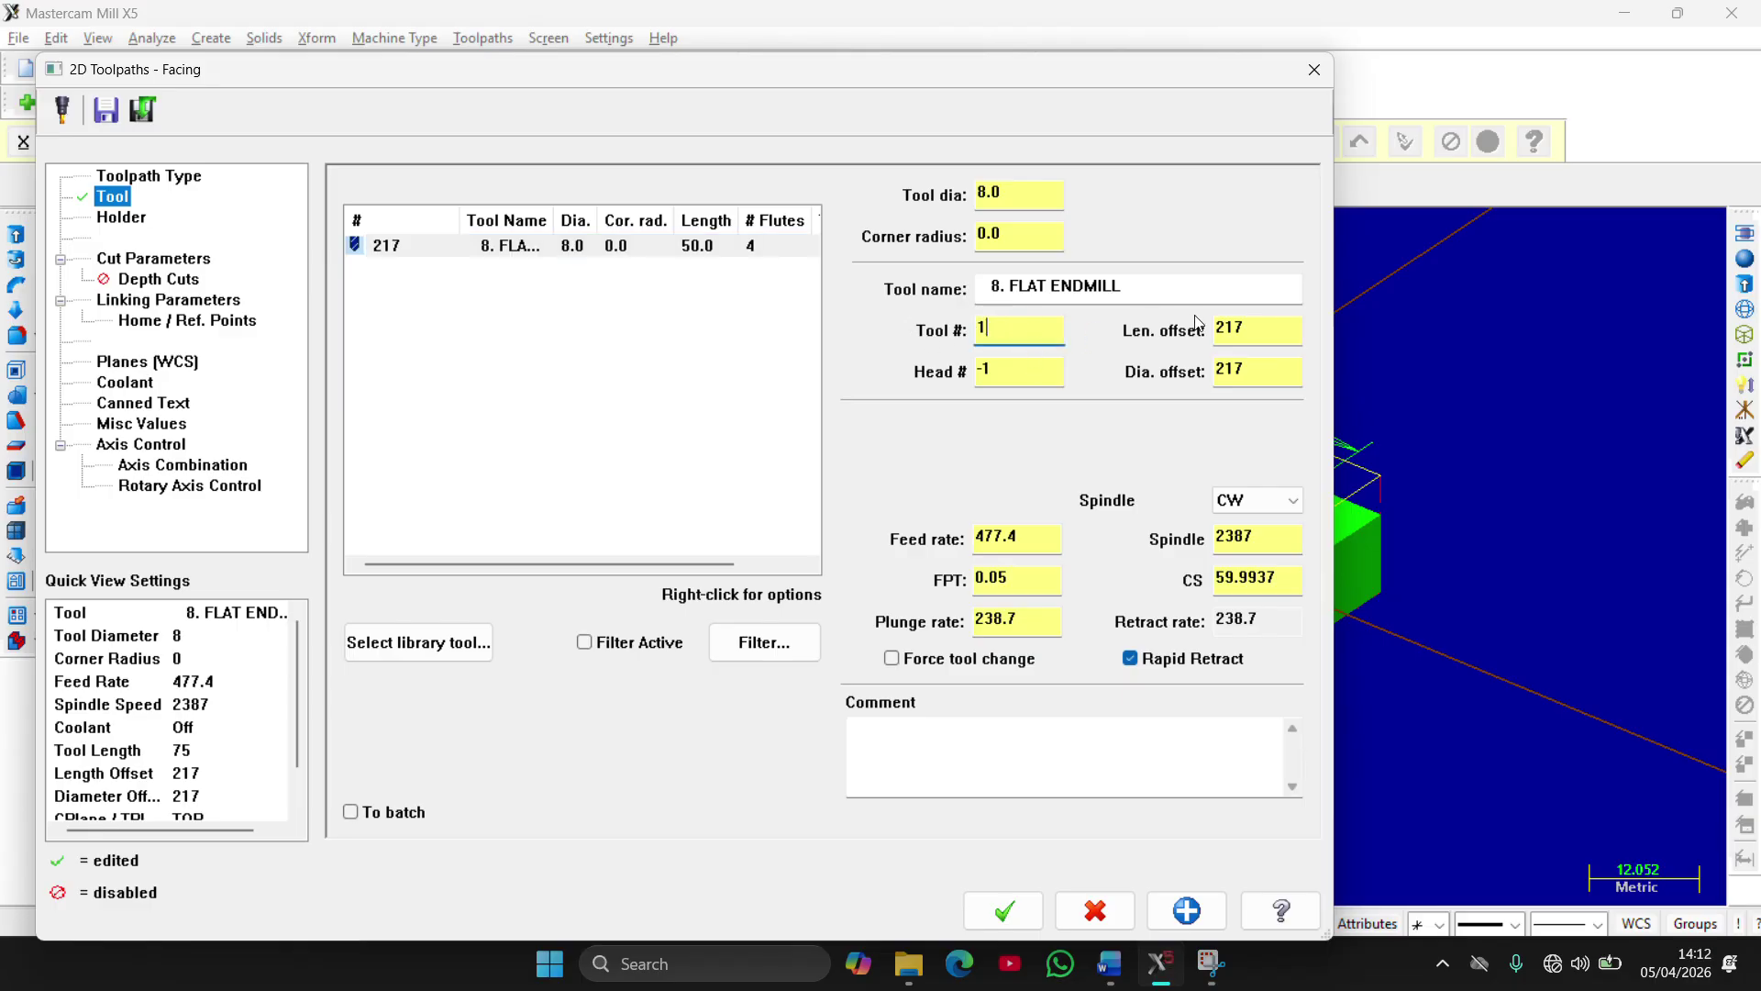
double_click(1245, 328)
type("1")
double_click(1274, 371)
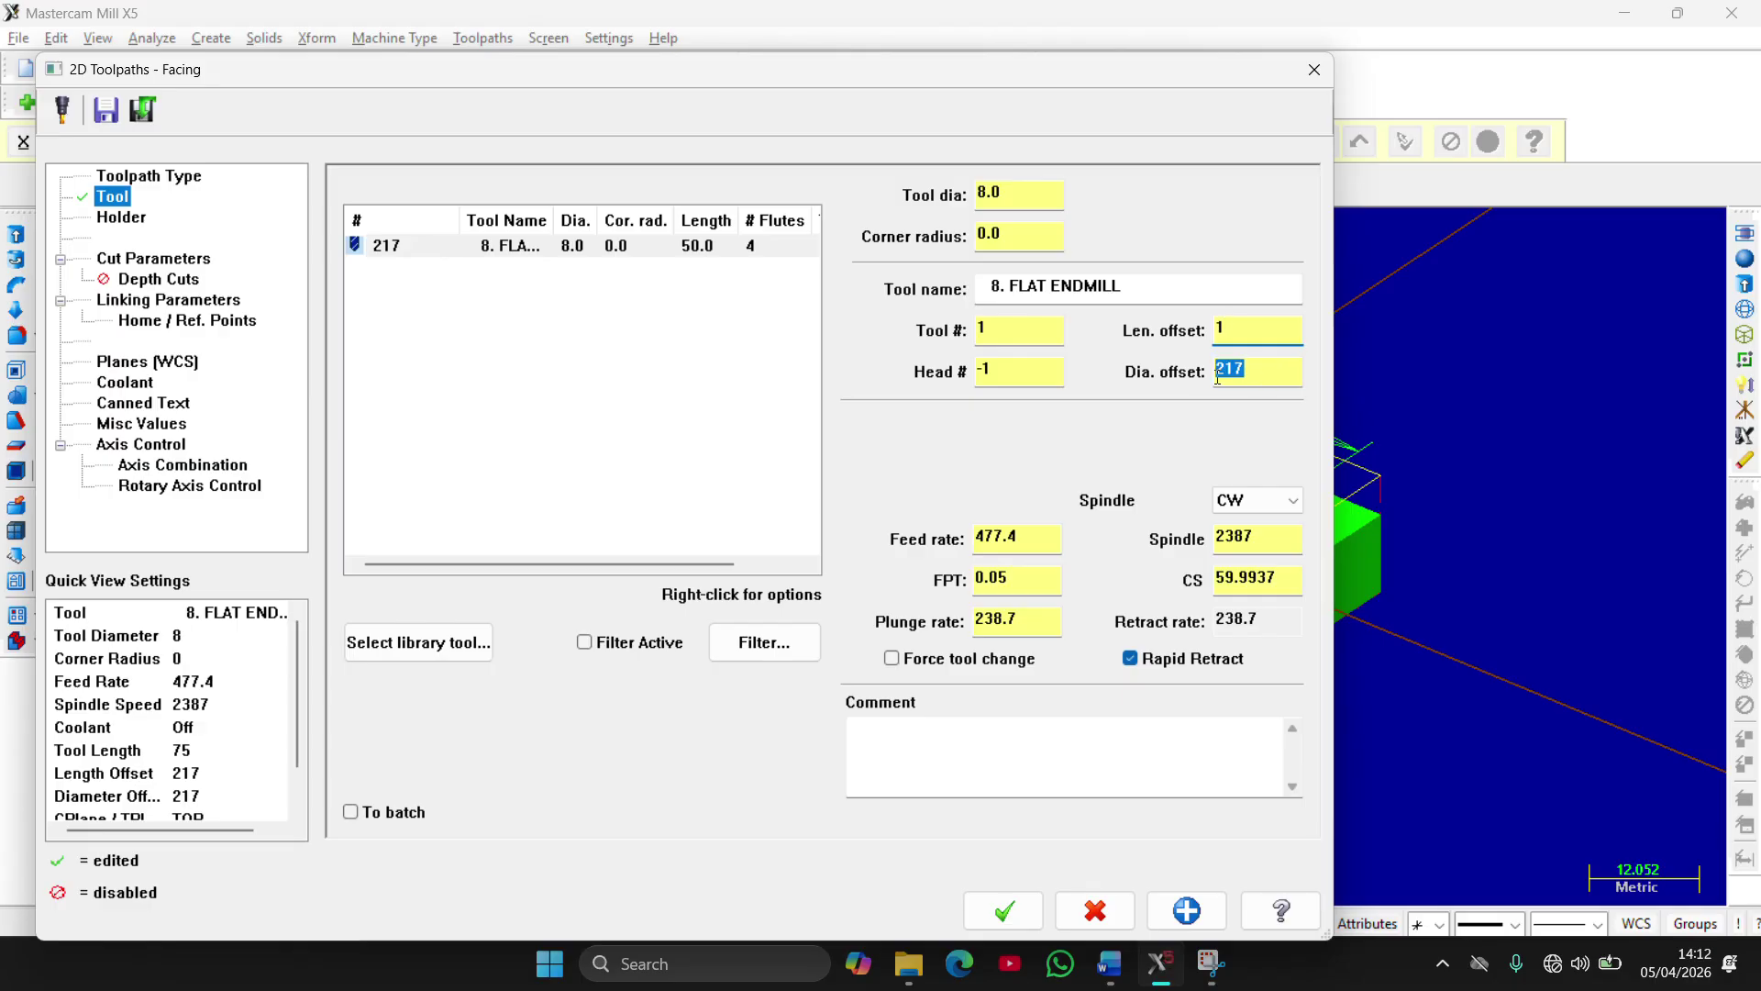
type("1")
key("Tab")
type("1")
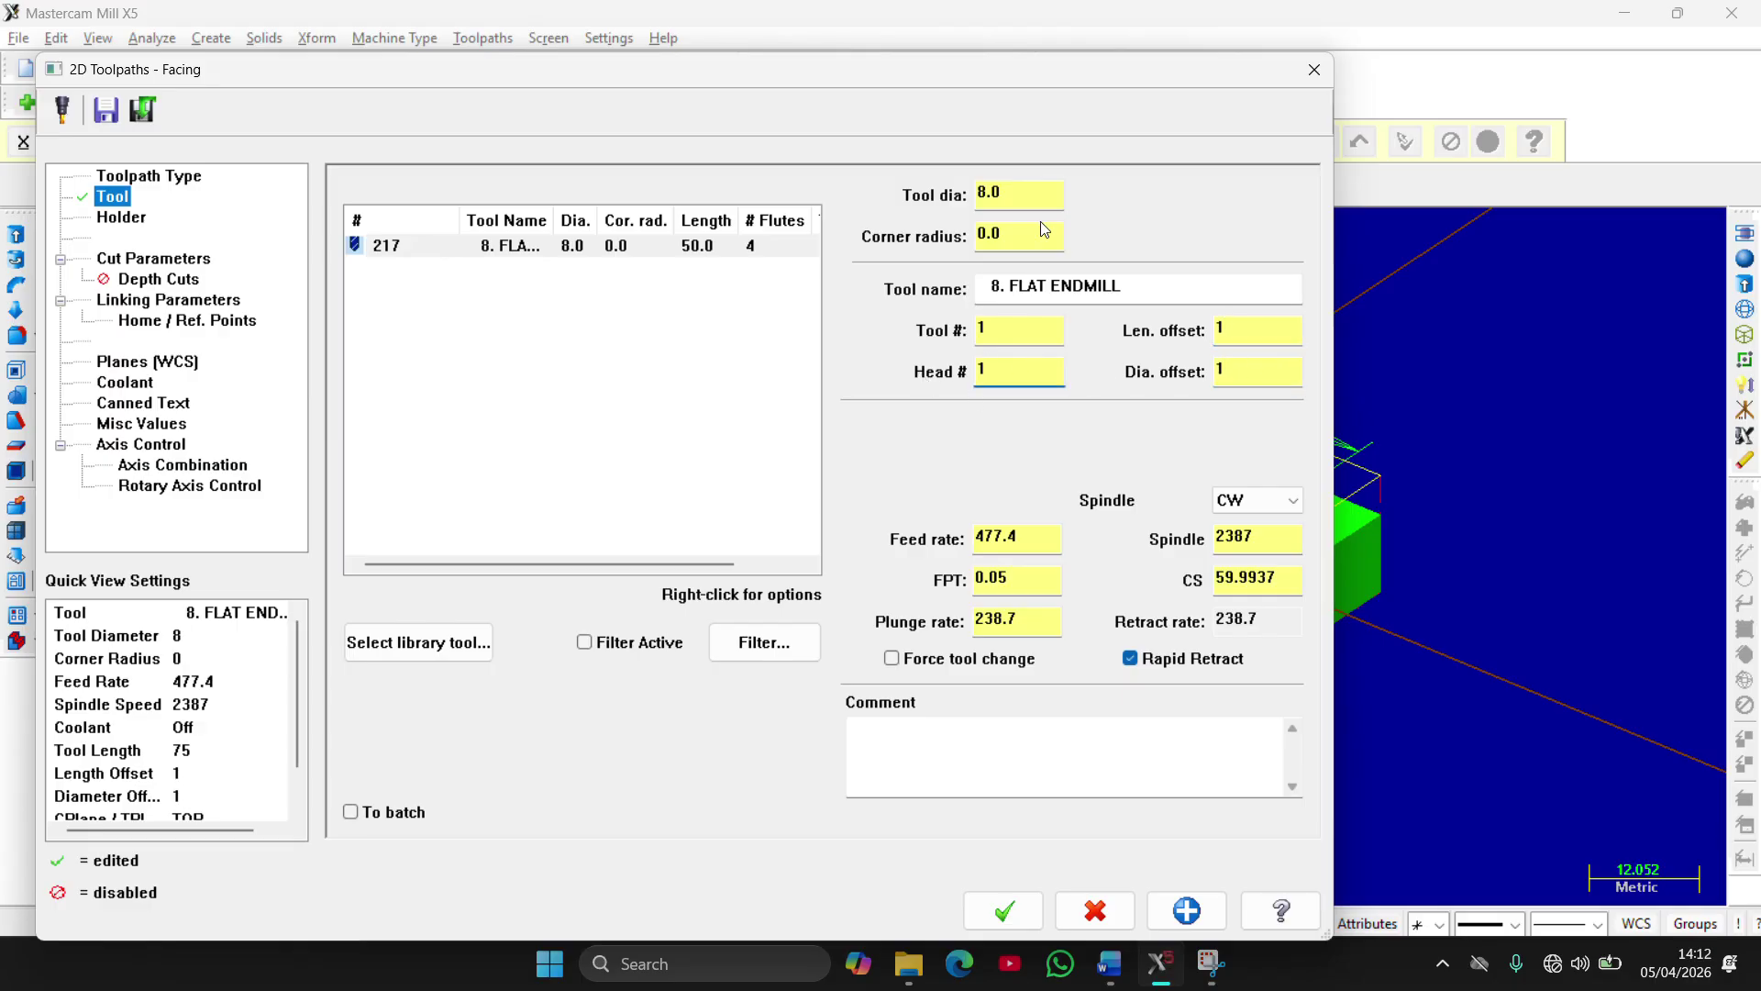
left_click(1007, 190)
left_click(1028, 236)
left_click(1244, 583)
mouse_move(1123, 960)
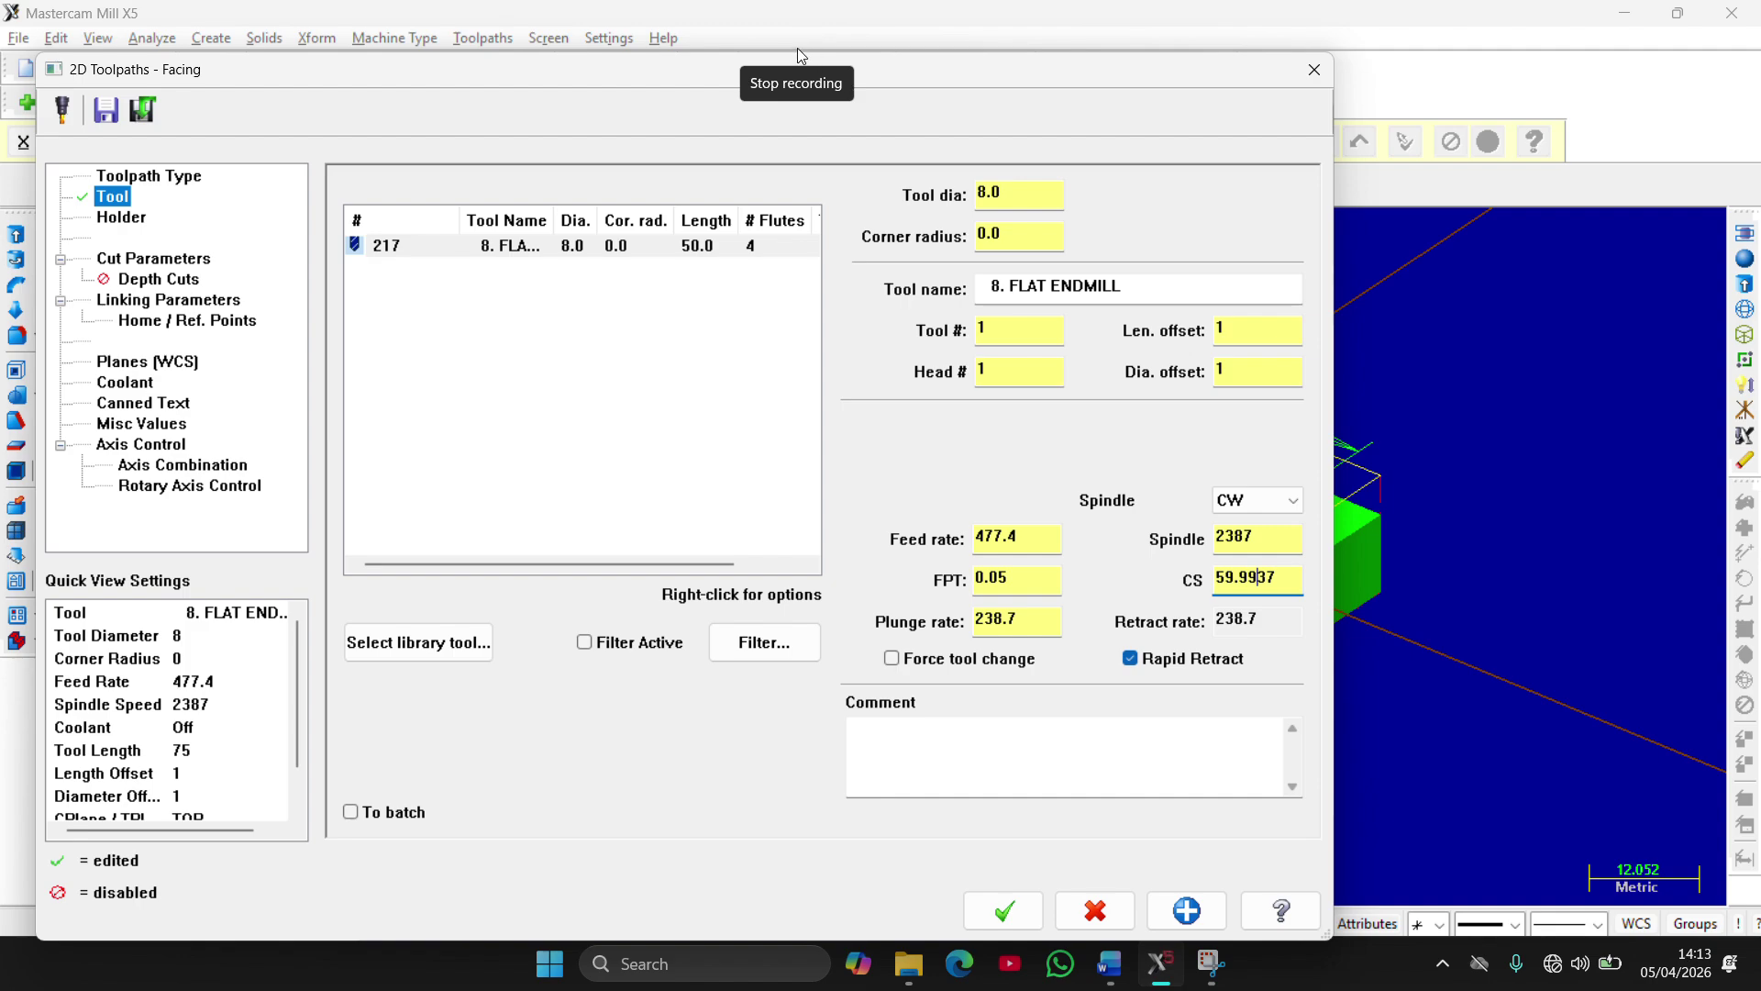
left_click(759, 41)
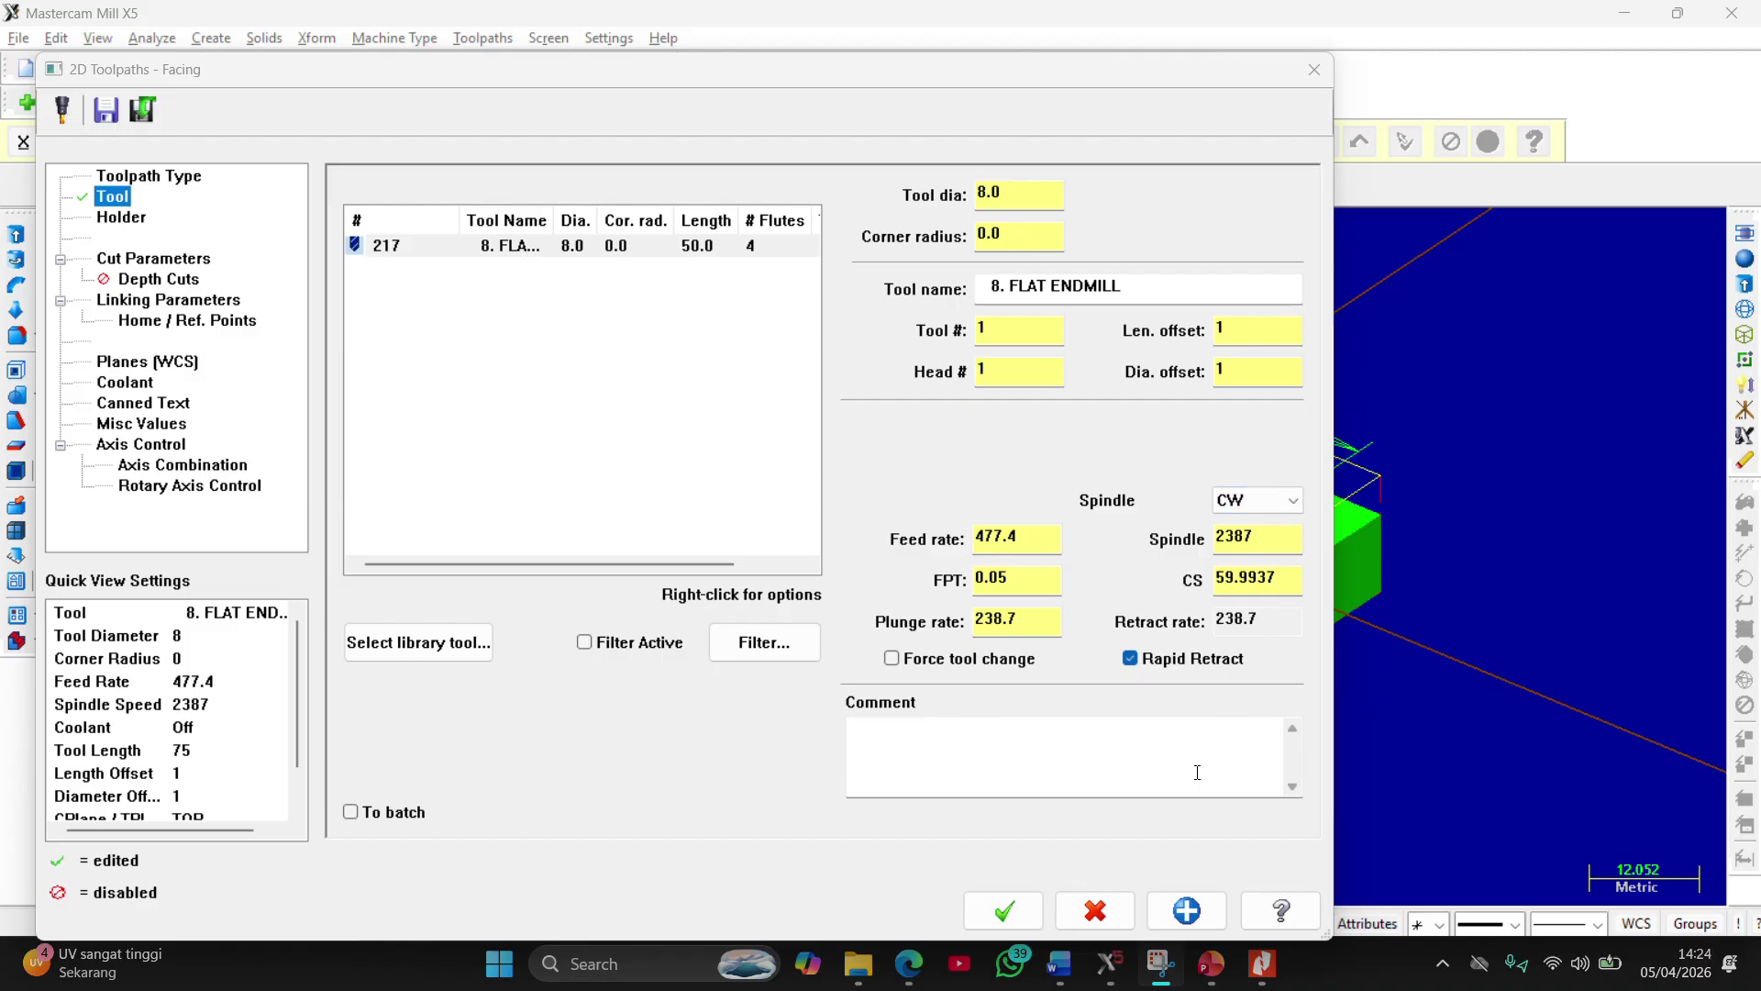
Switch to Nitro Pro and examine the MS2JS and C2MA end mill pages and their recommended cutting conditions in the Mitsubishi tools catalog
left_click(1265, 964)
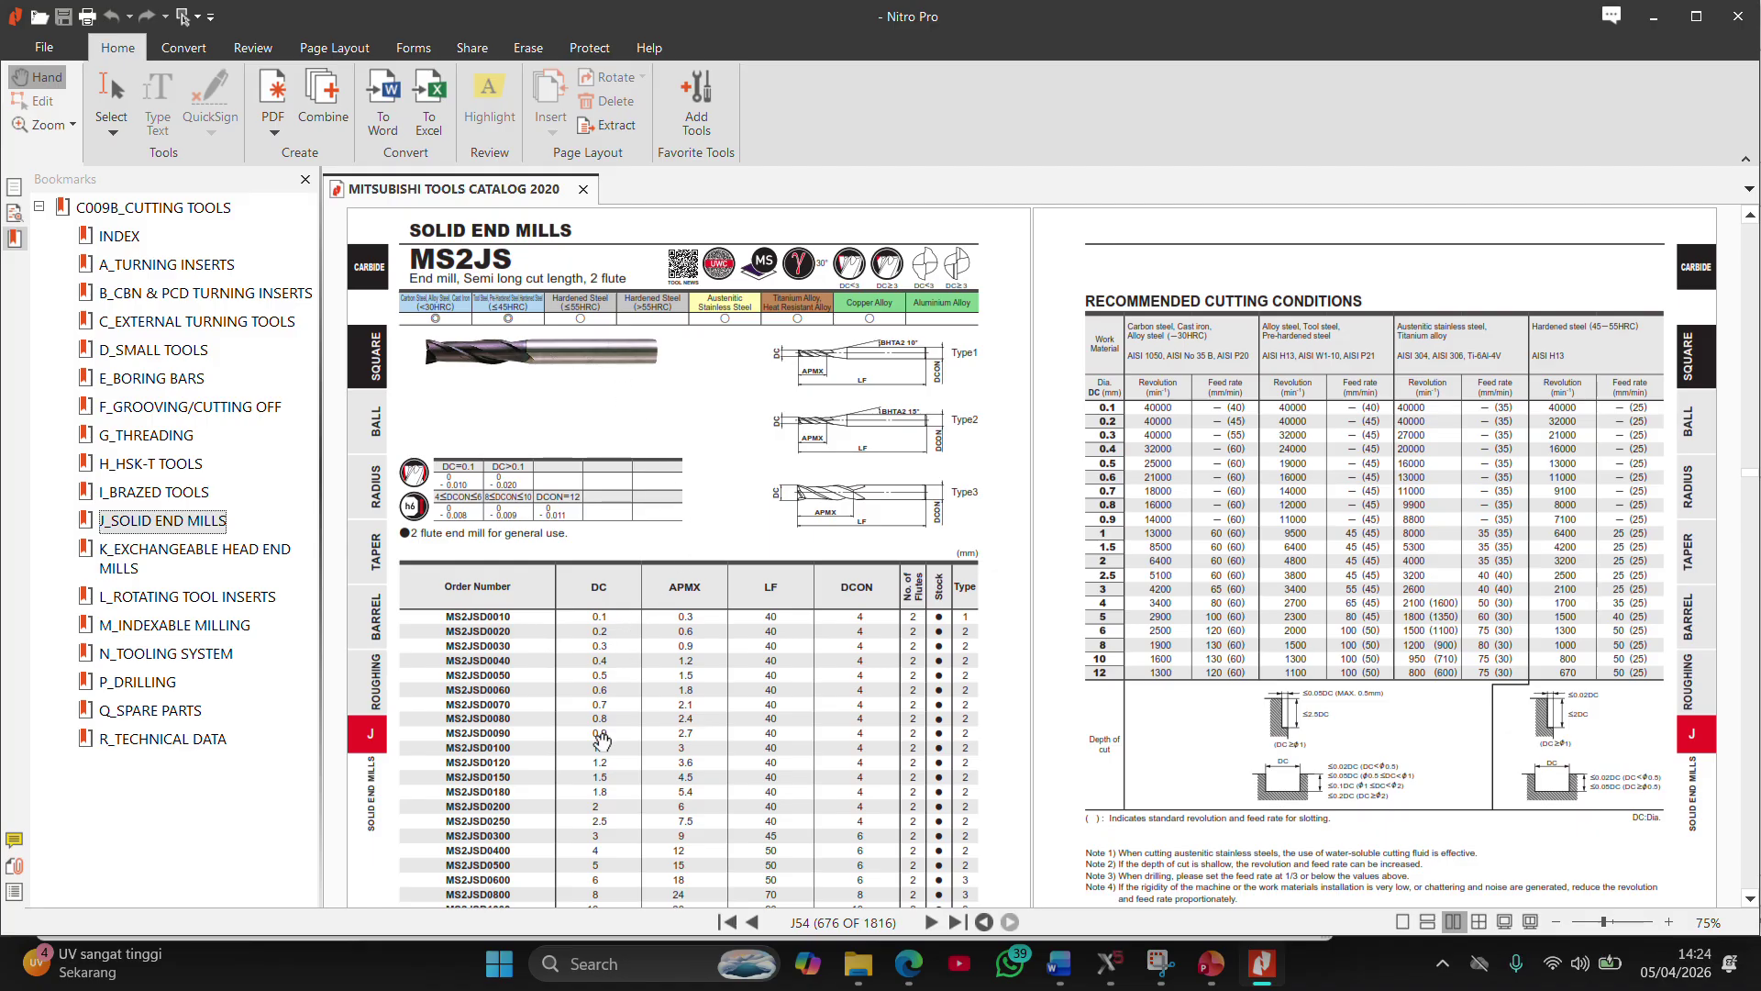
scroll(599, 867, "down", 1)
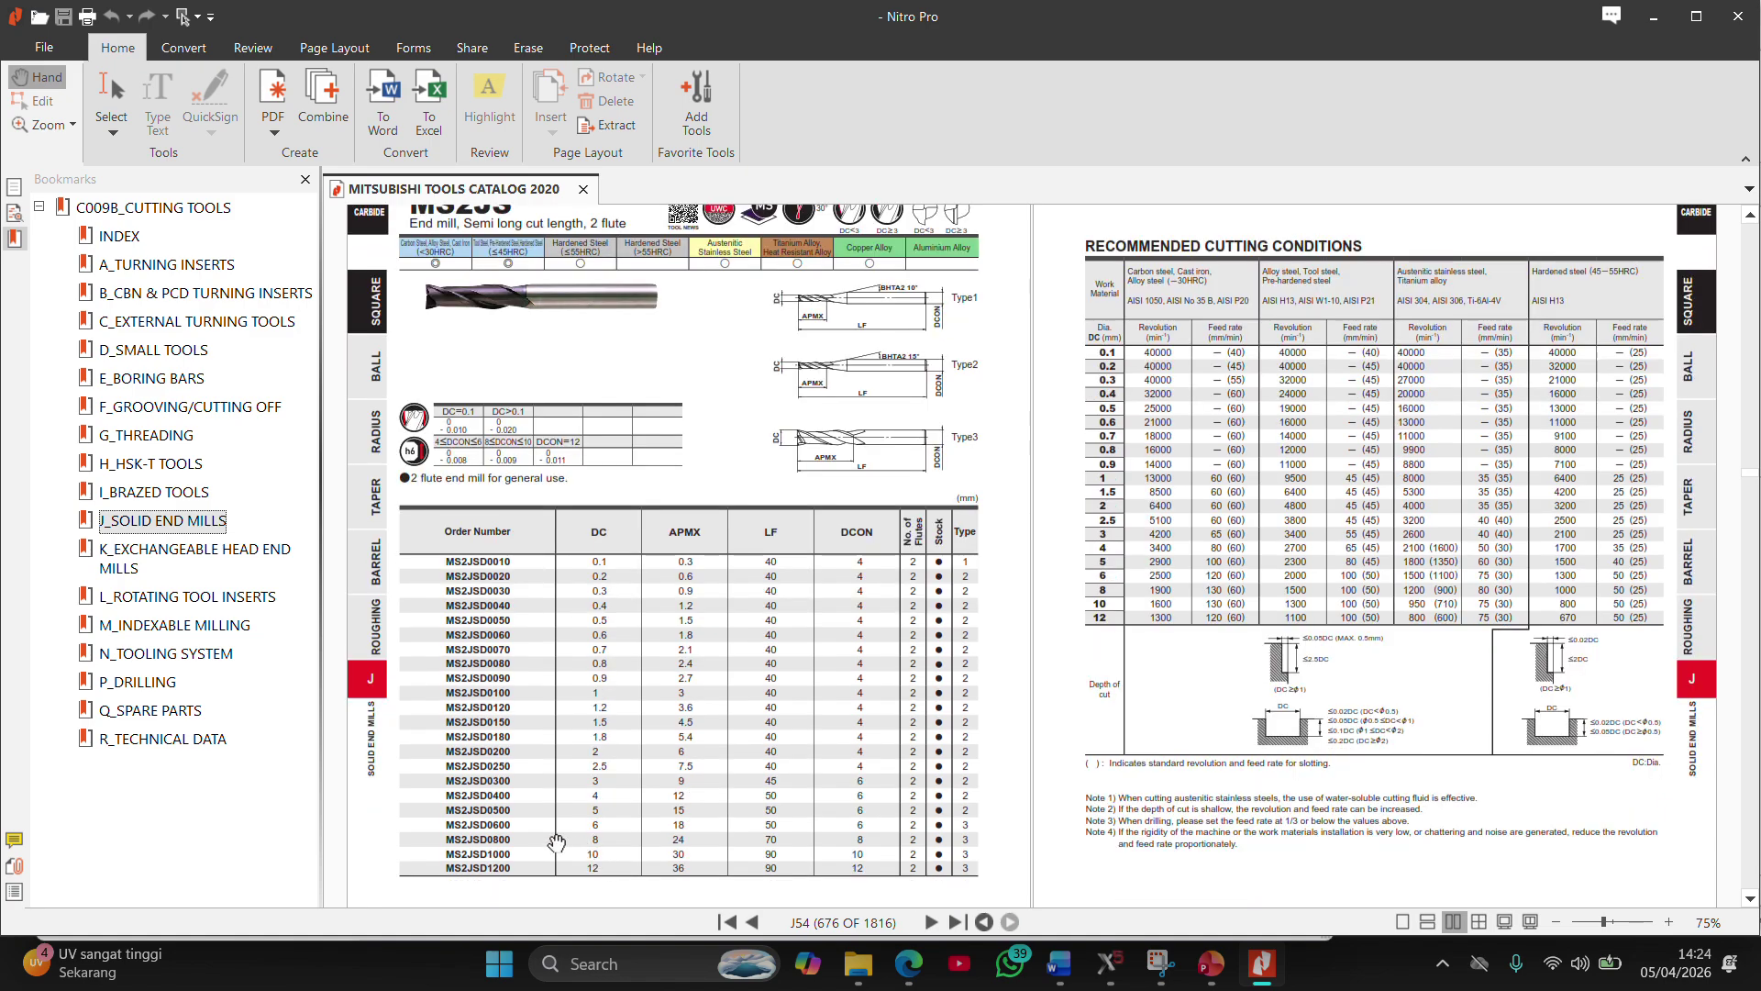
scroll(557, 839, "up", 1)
scroll(653, 817, "down", 1)
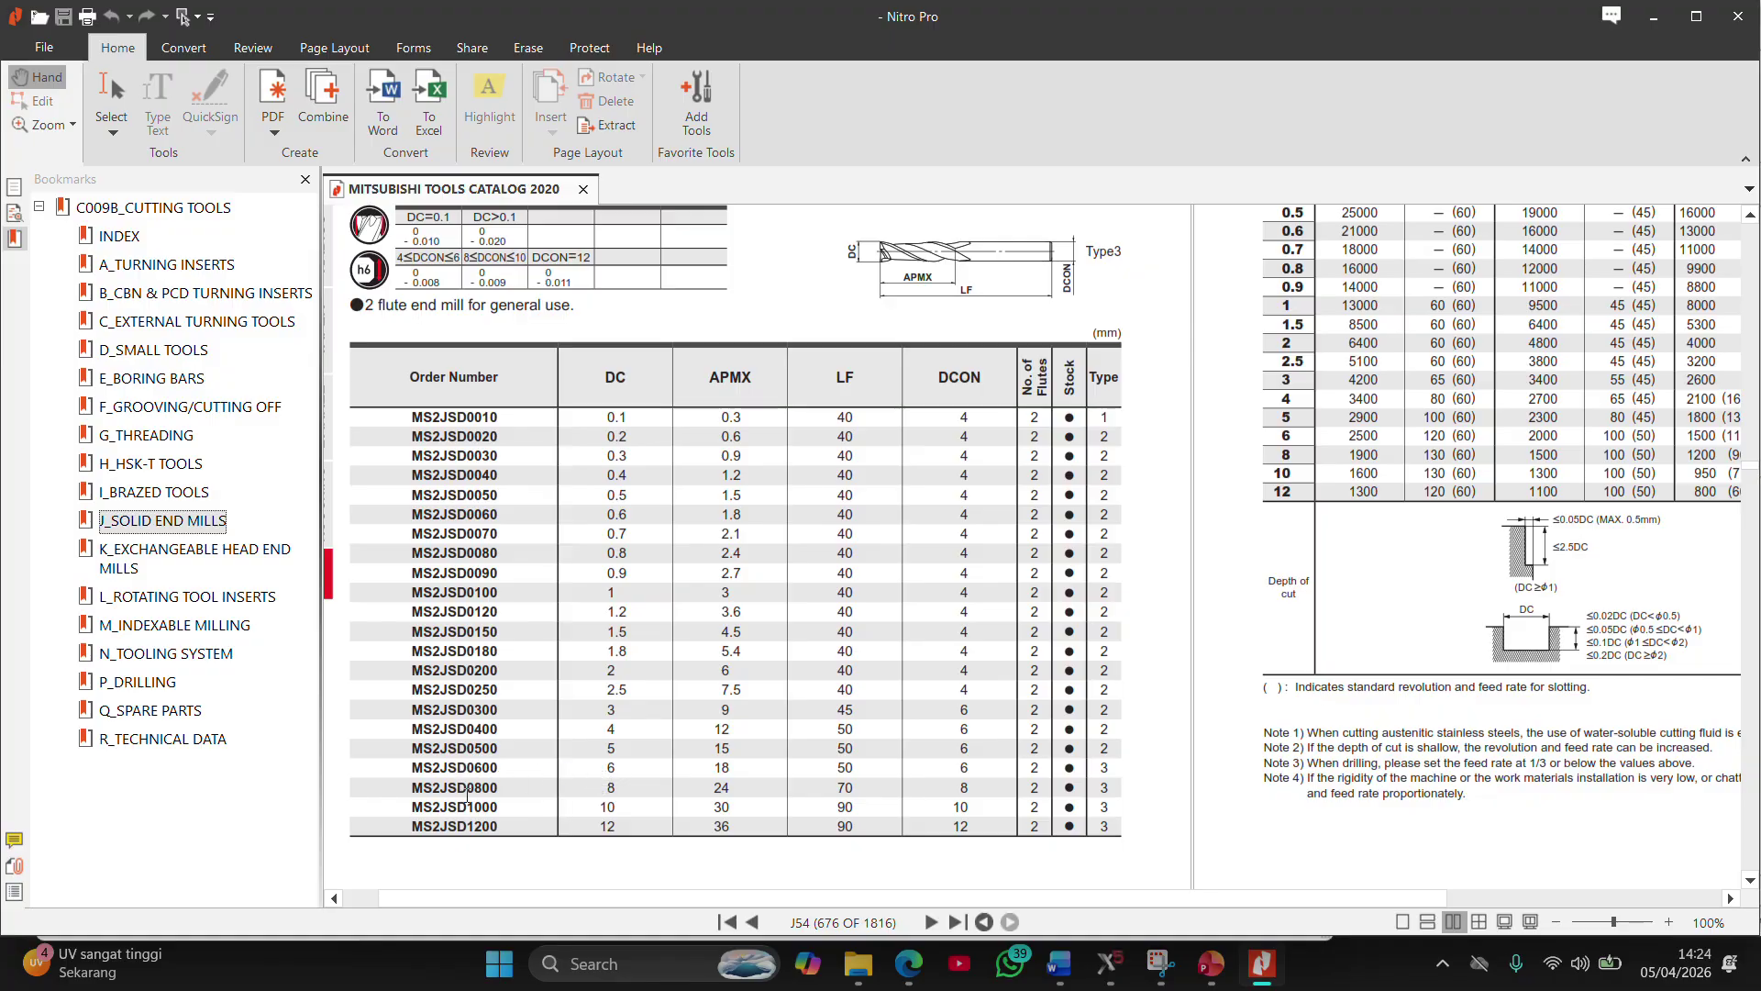
scroll(984, 753, "up", 3)
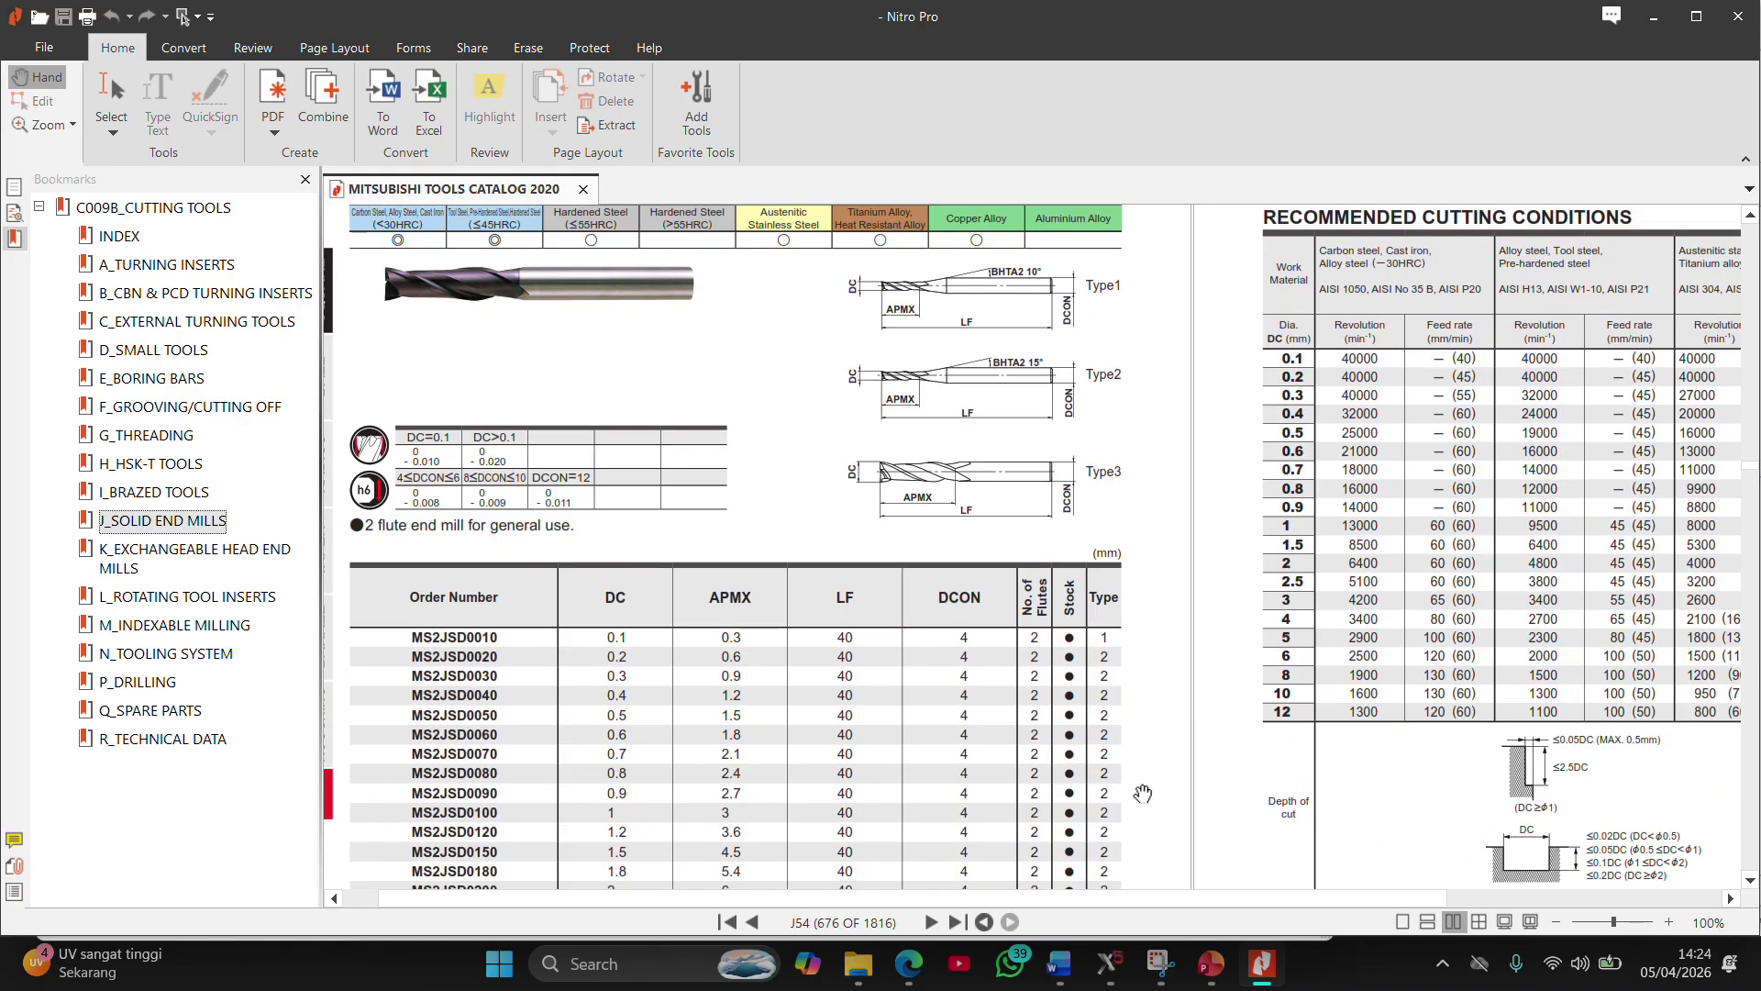
left_click_drag(1333, 664, 966, 681)
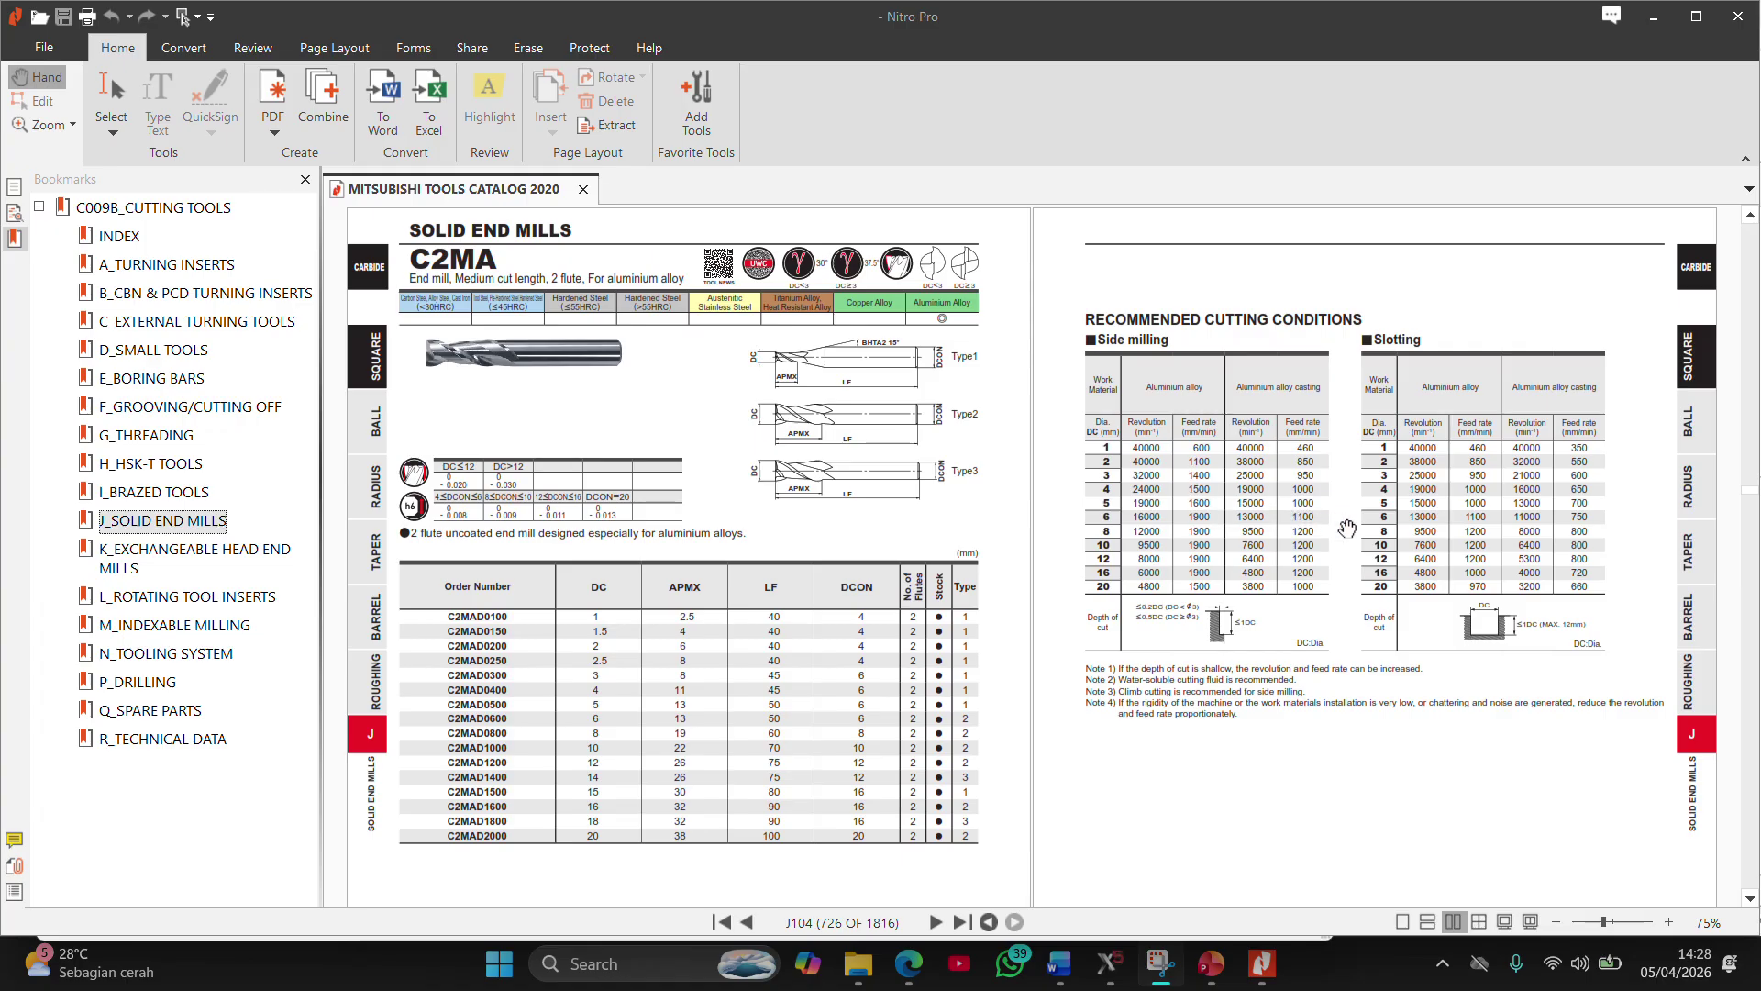
scroll(1346, 529, "up", 2)
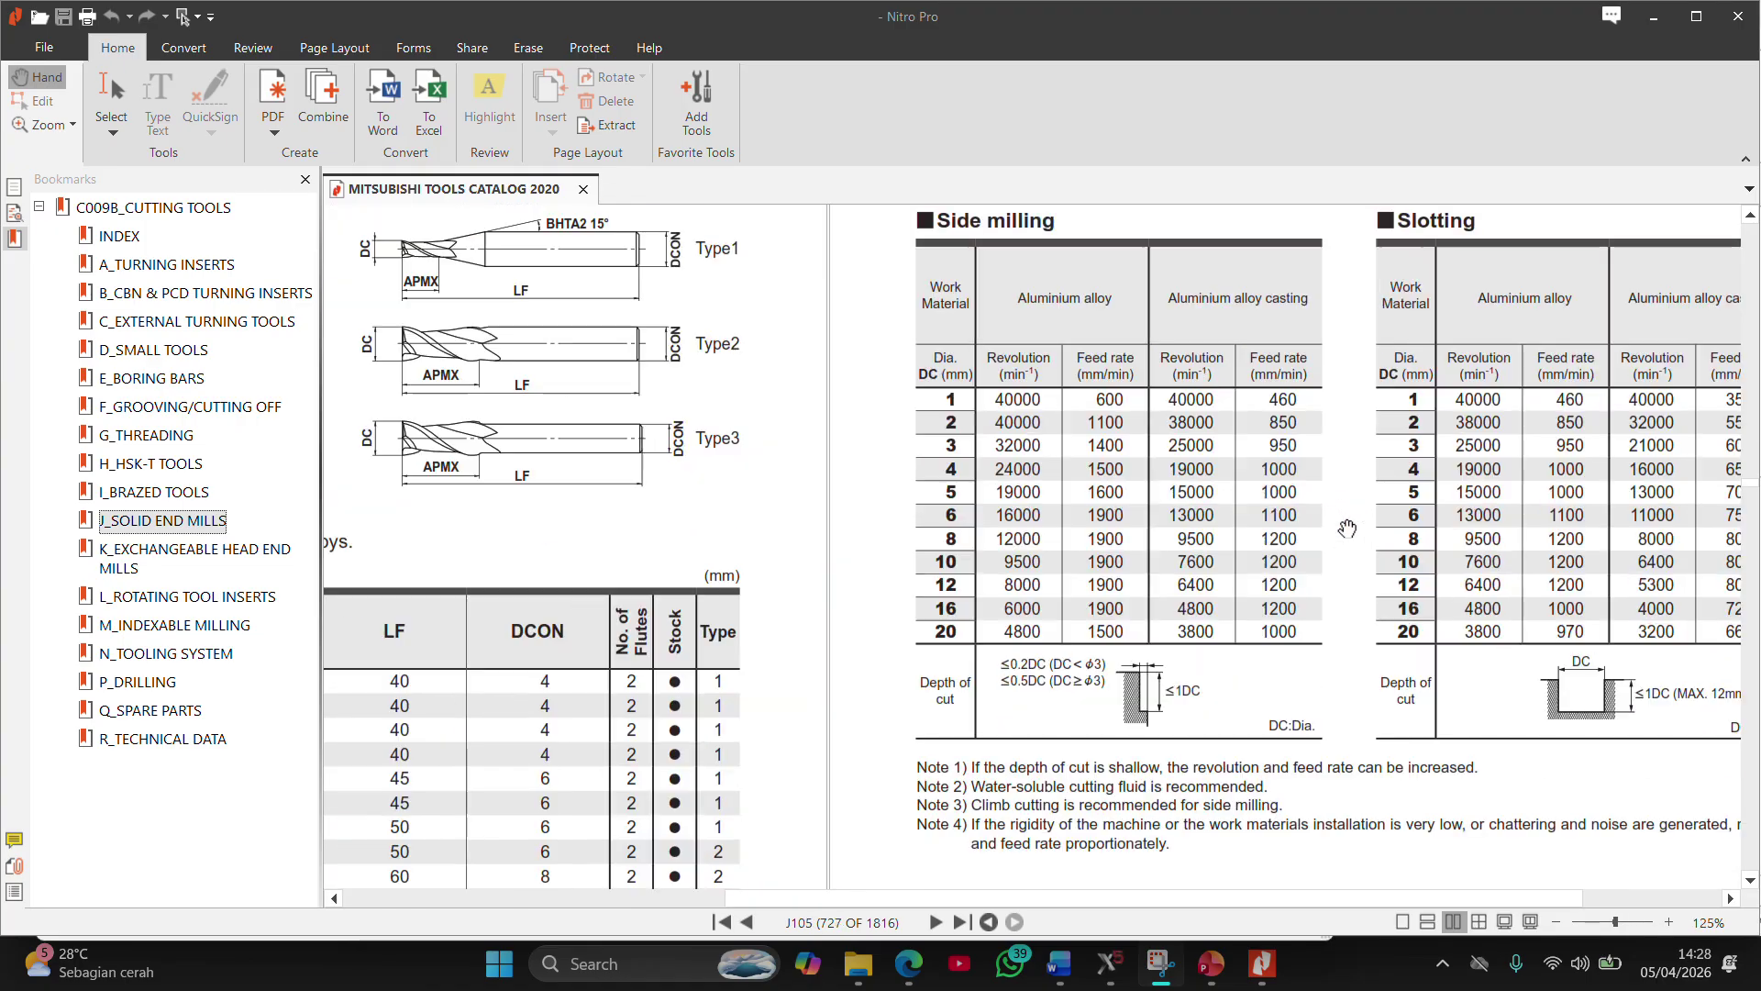
left_click_drag(899, 503, 986, 674)
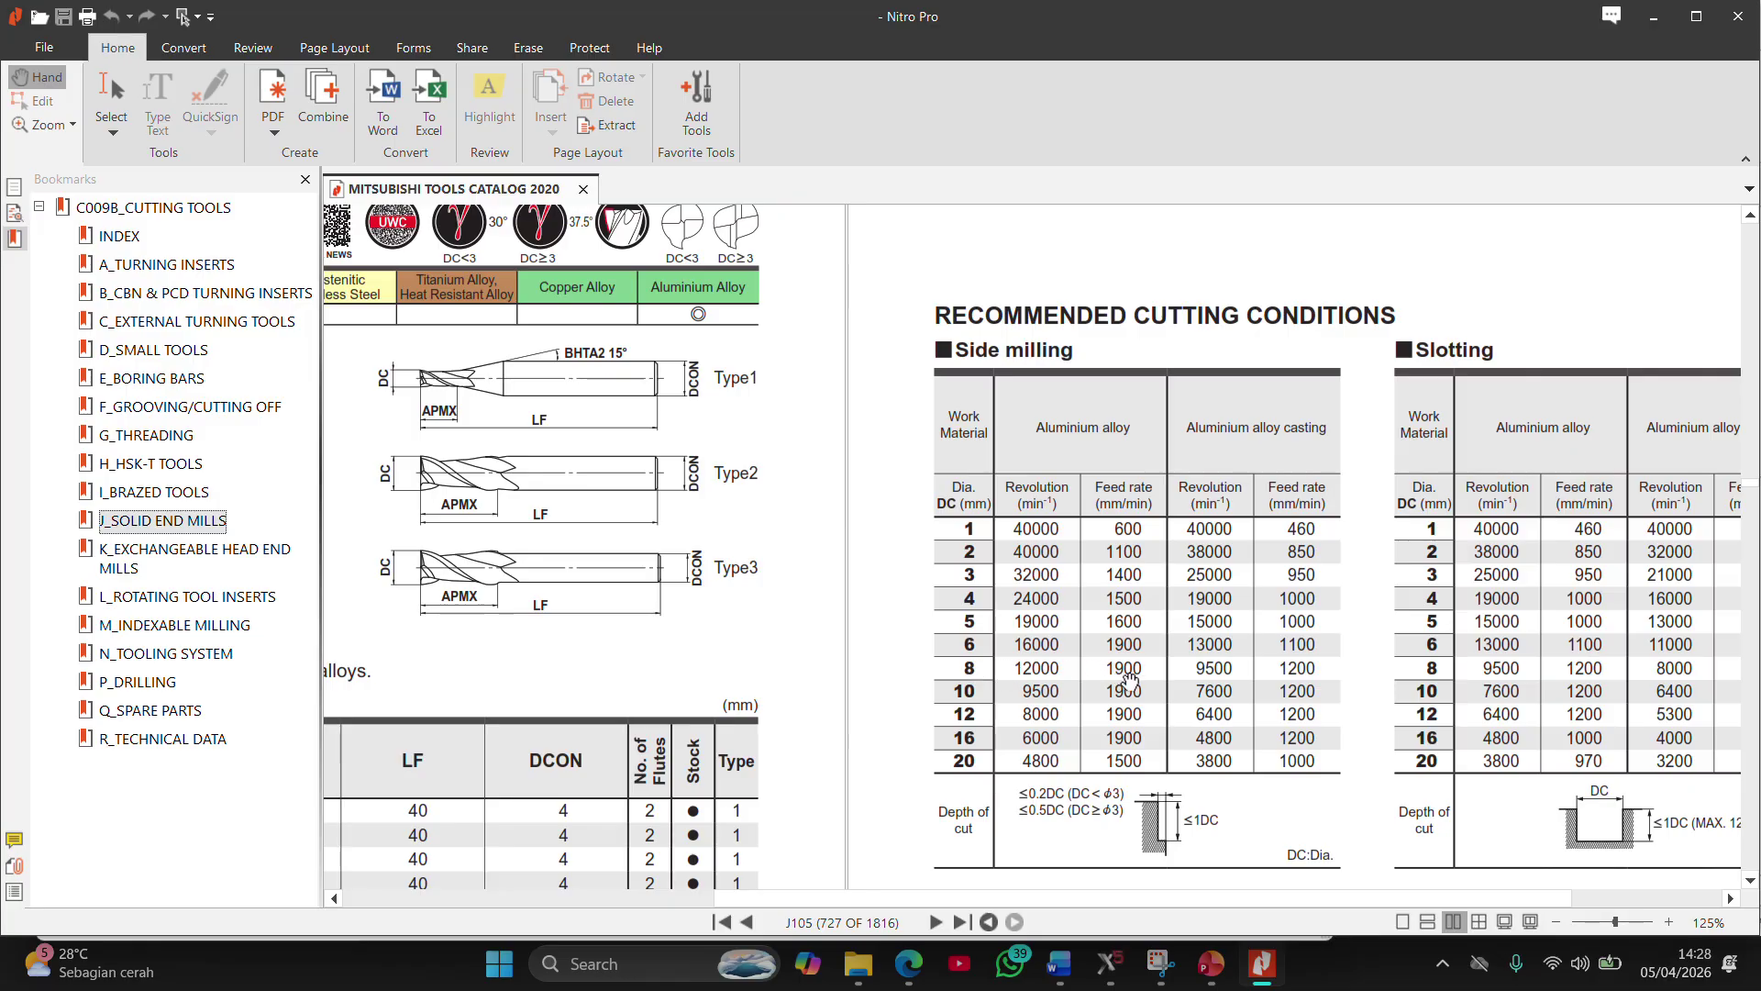
key("super+shift+s")
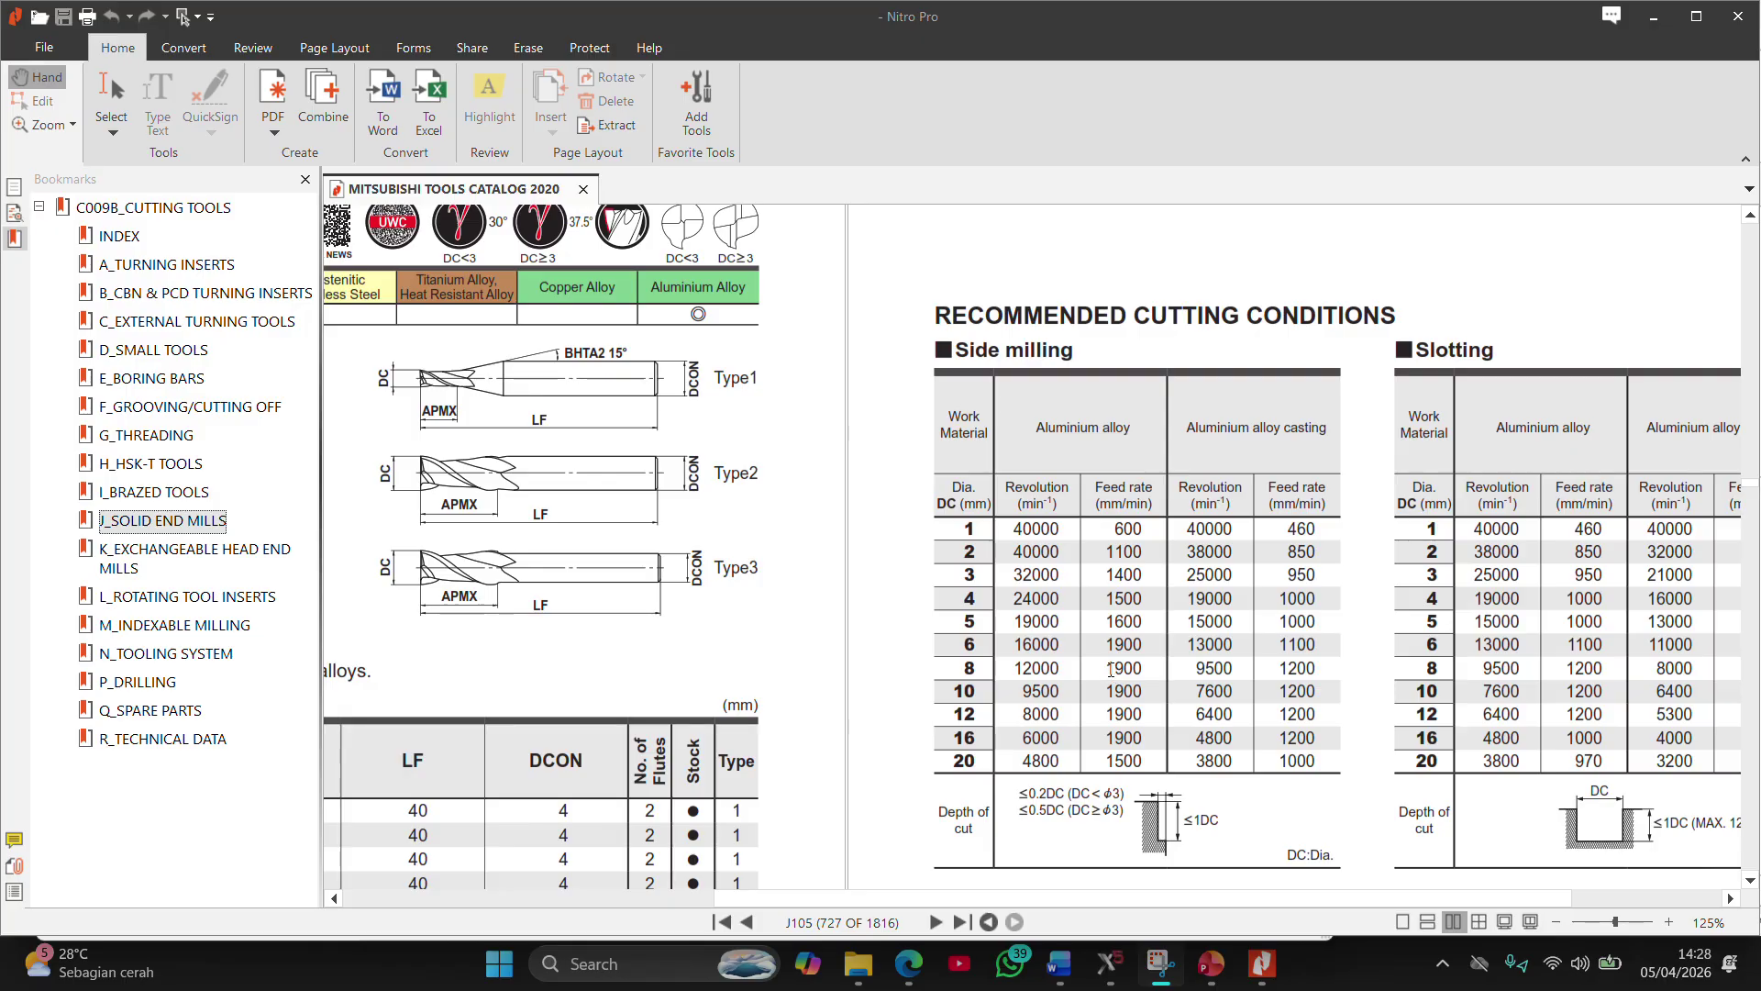
Switch back to Mastercam and set the facing tool's cutting speed (CS) to 190
key("alt+Tab")
key("Tab")
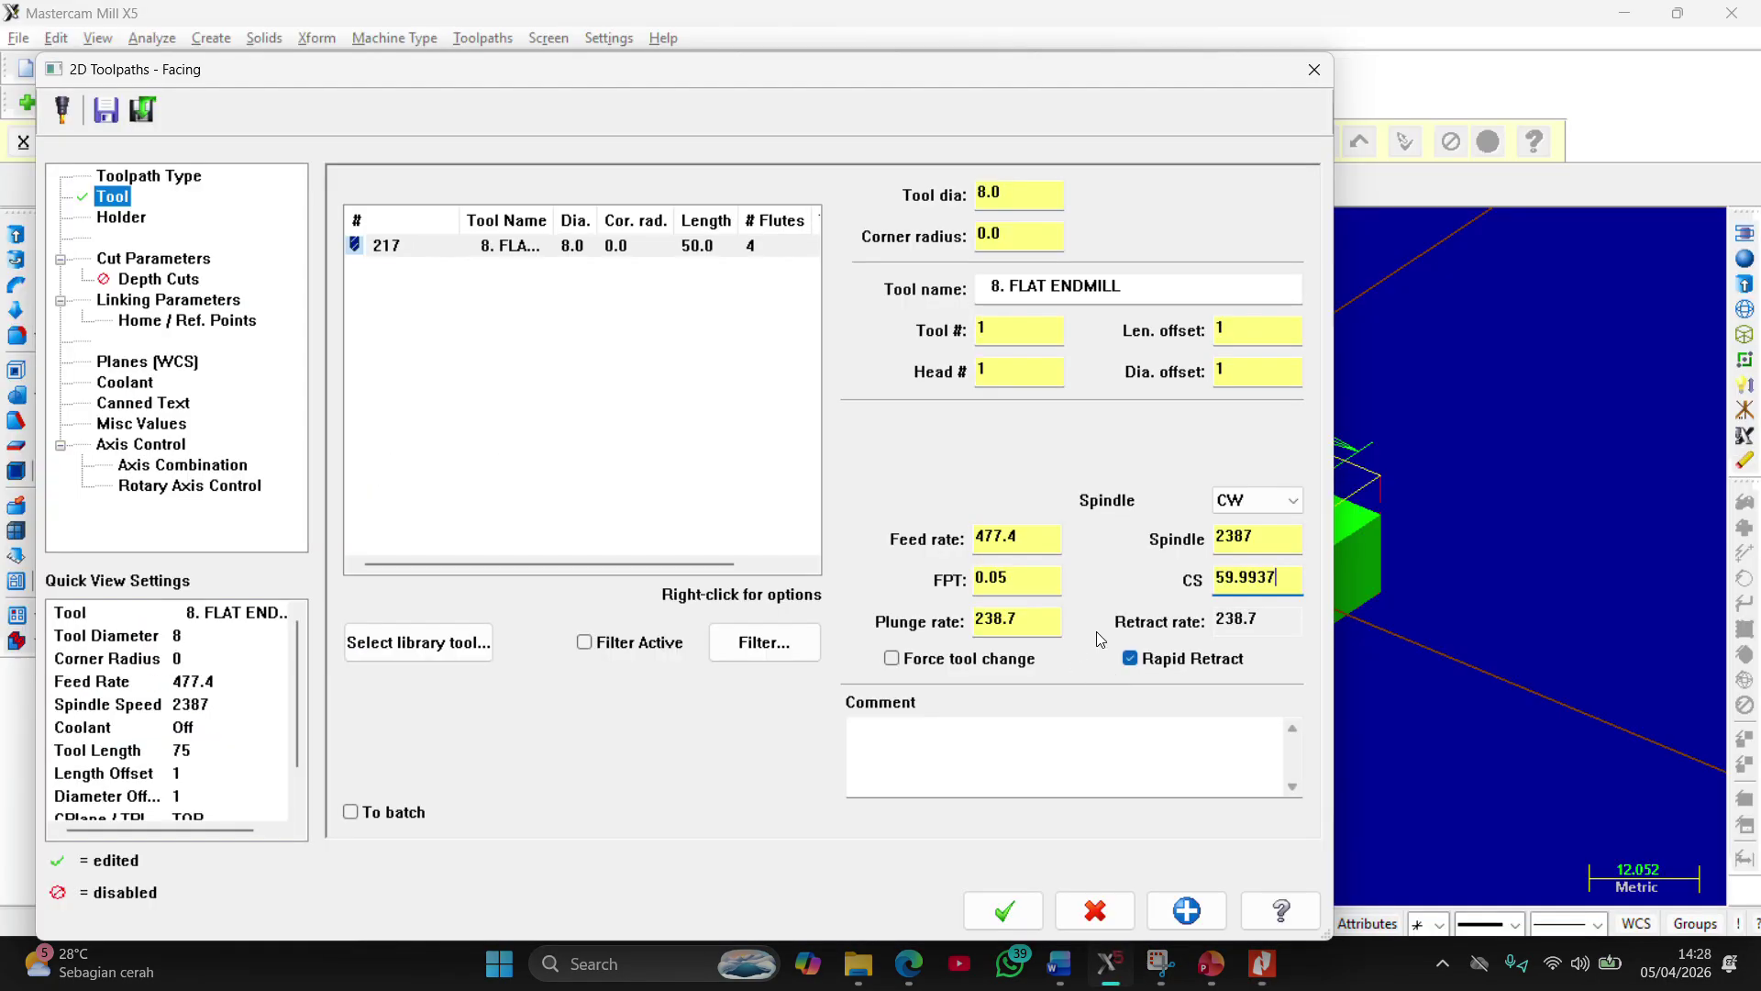
double_click(1293, 576)
type("190")
left_click(1268, 539)
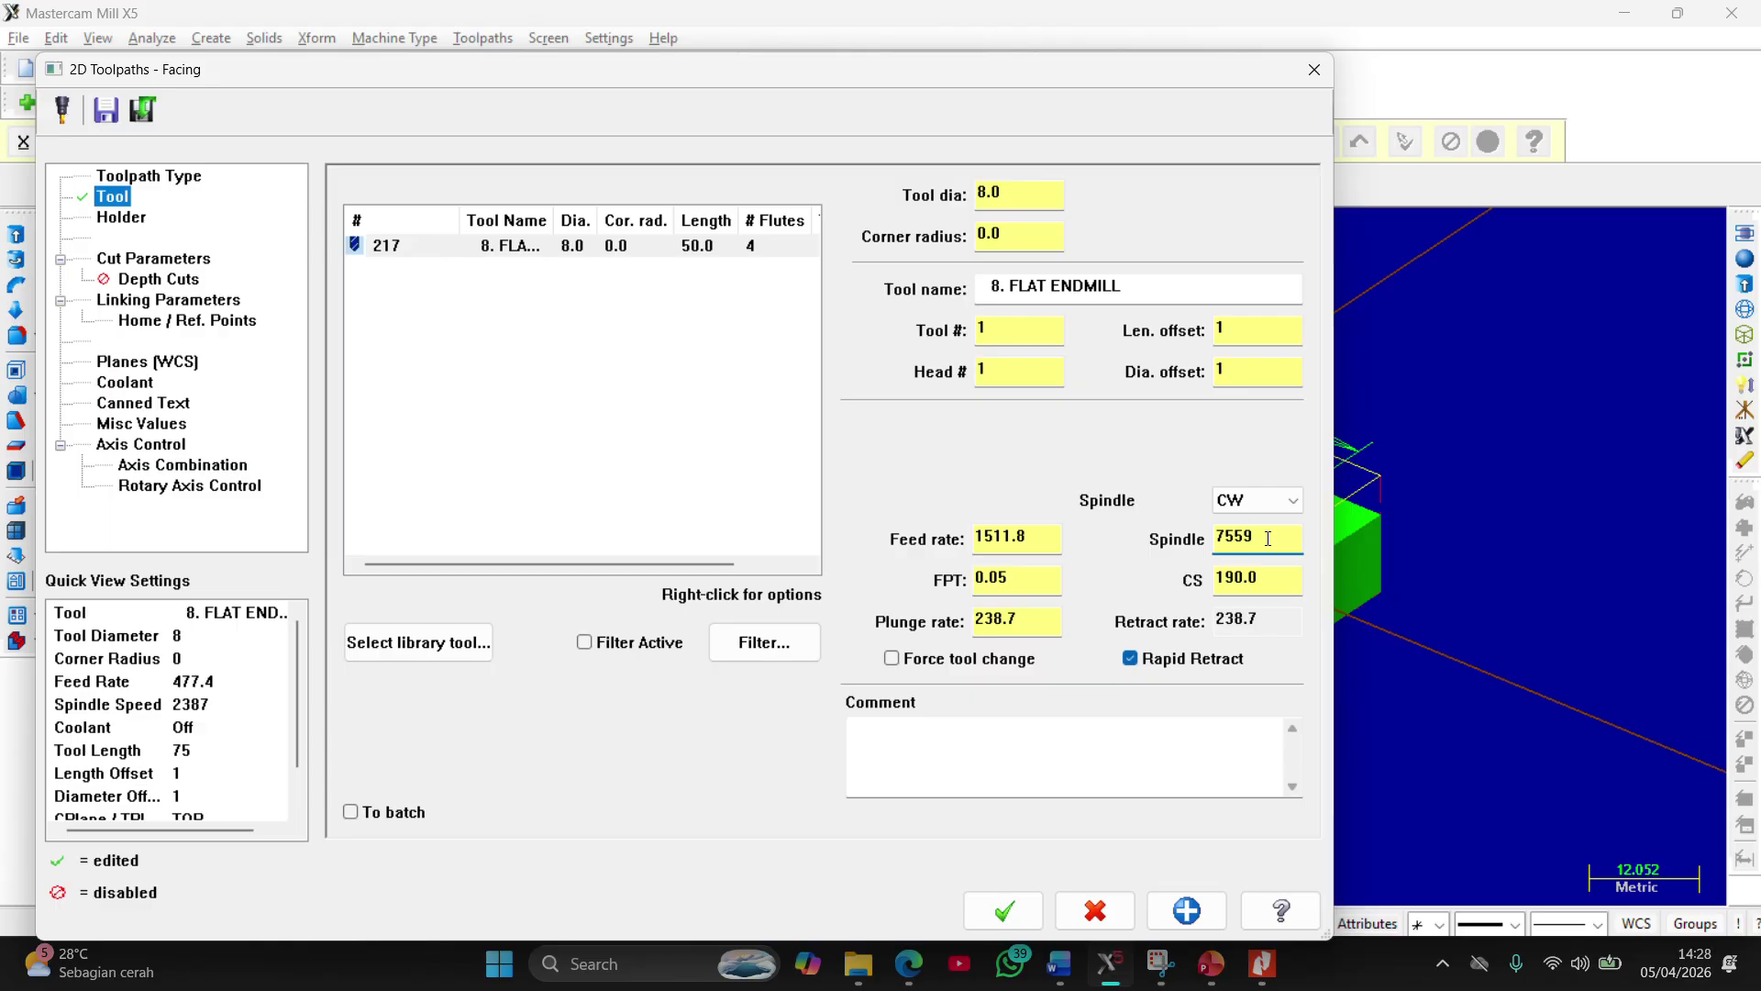
Check the aluminium side-milling feed for 8 mm diameter in the Nitro Pro catalog and set Mastercam's facing feed rate to 1900
key("alt+Tab")
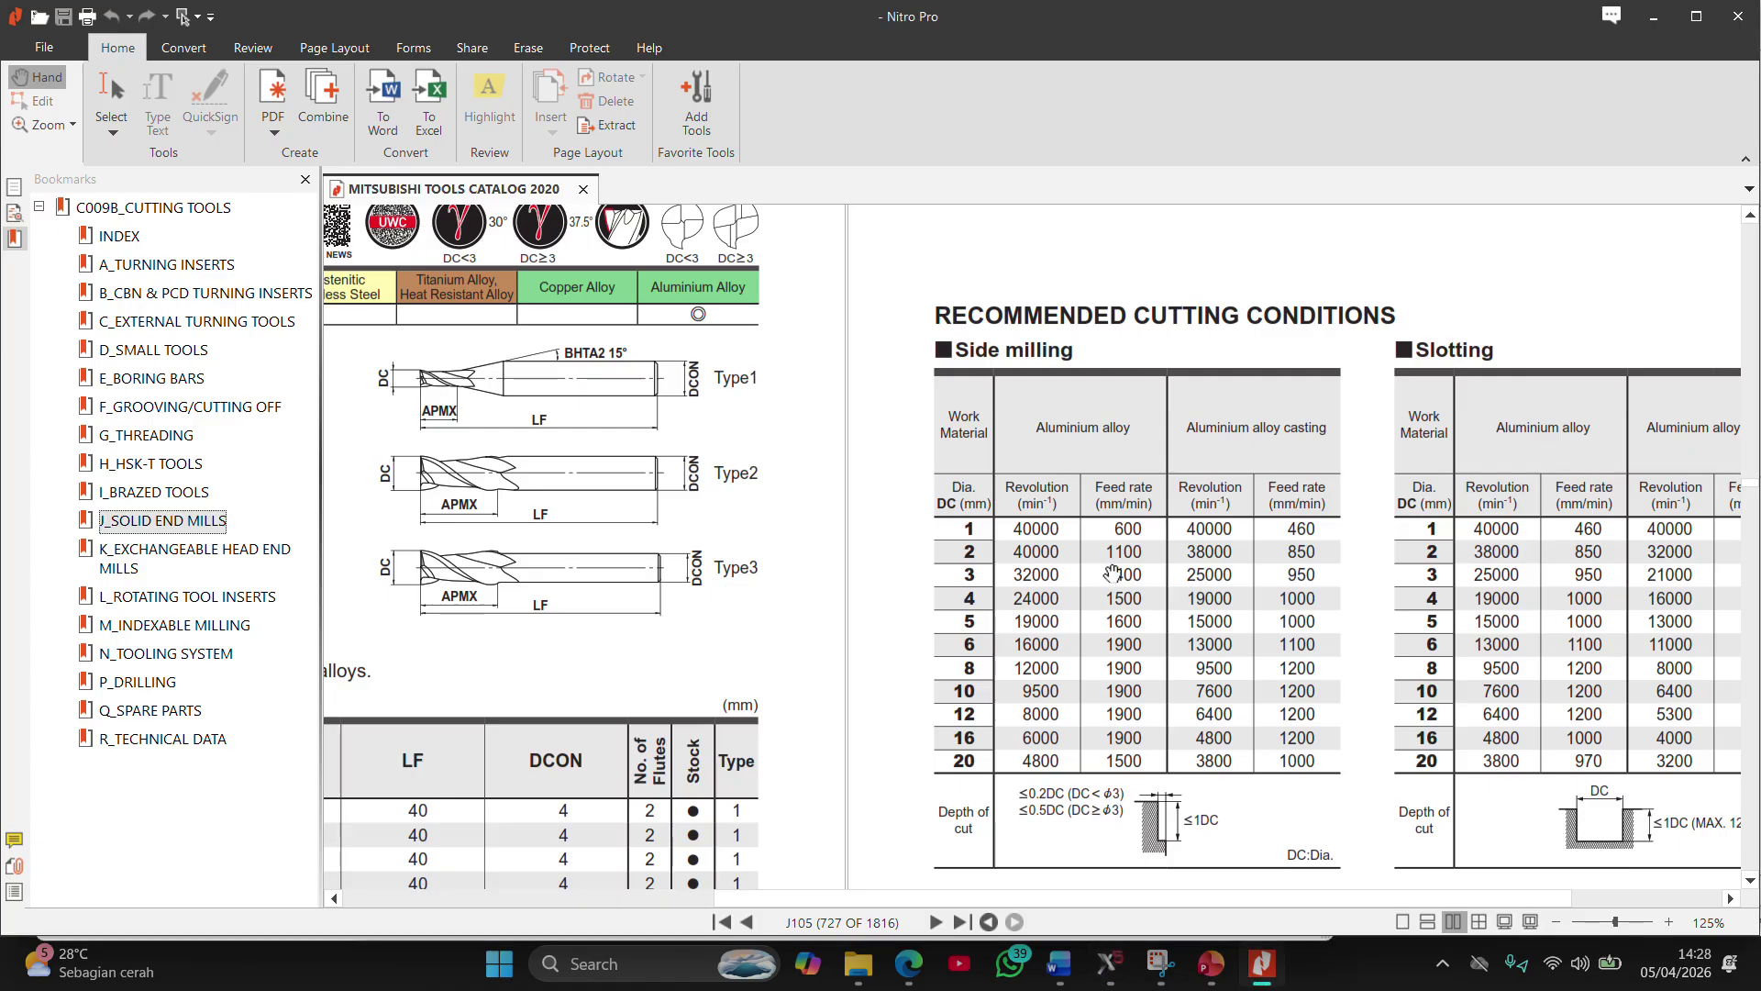
key("alt+Tab")
key("shift+Tab")
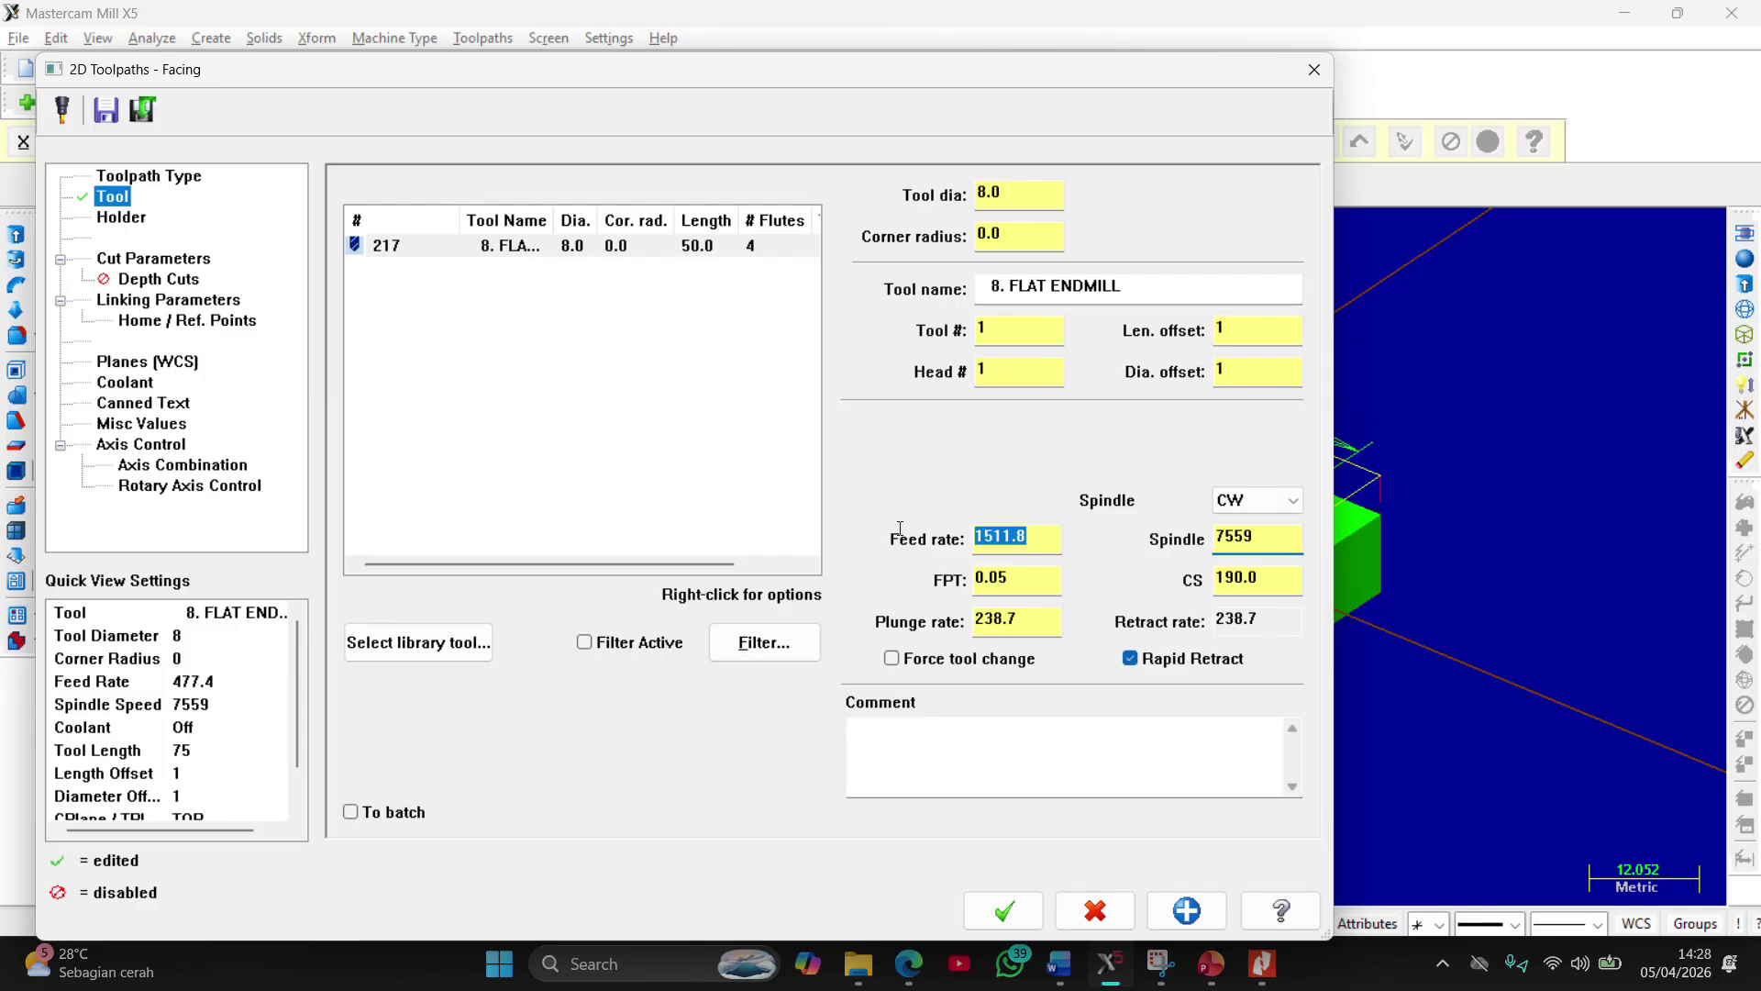
type("190")
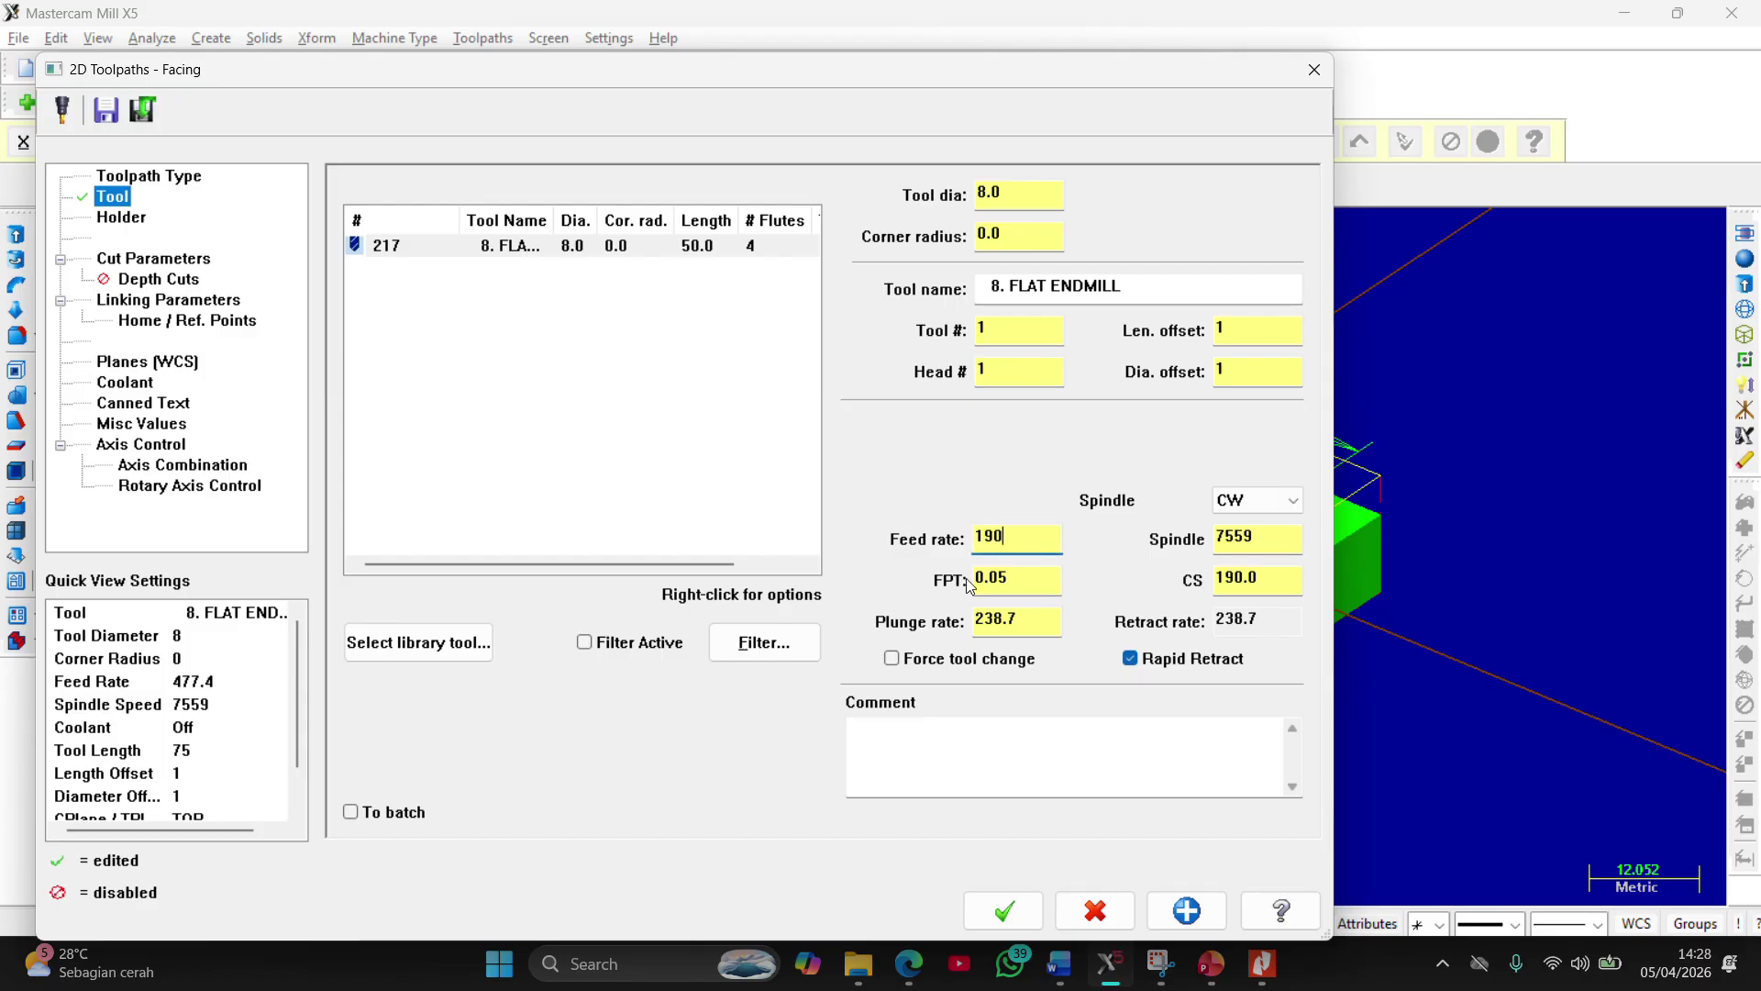
key("Tab")
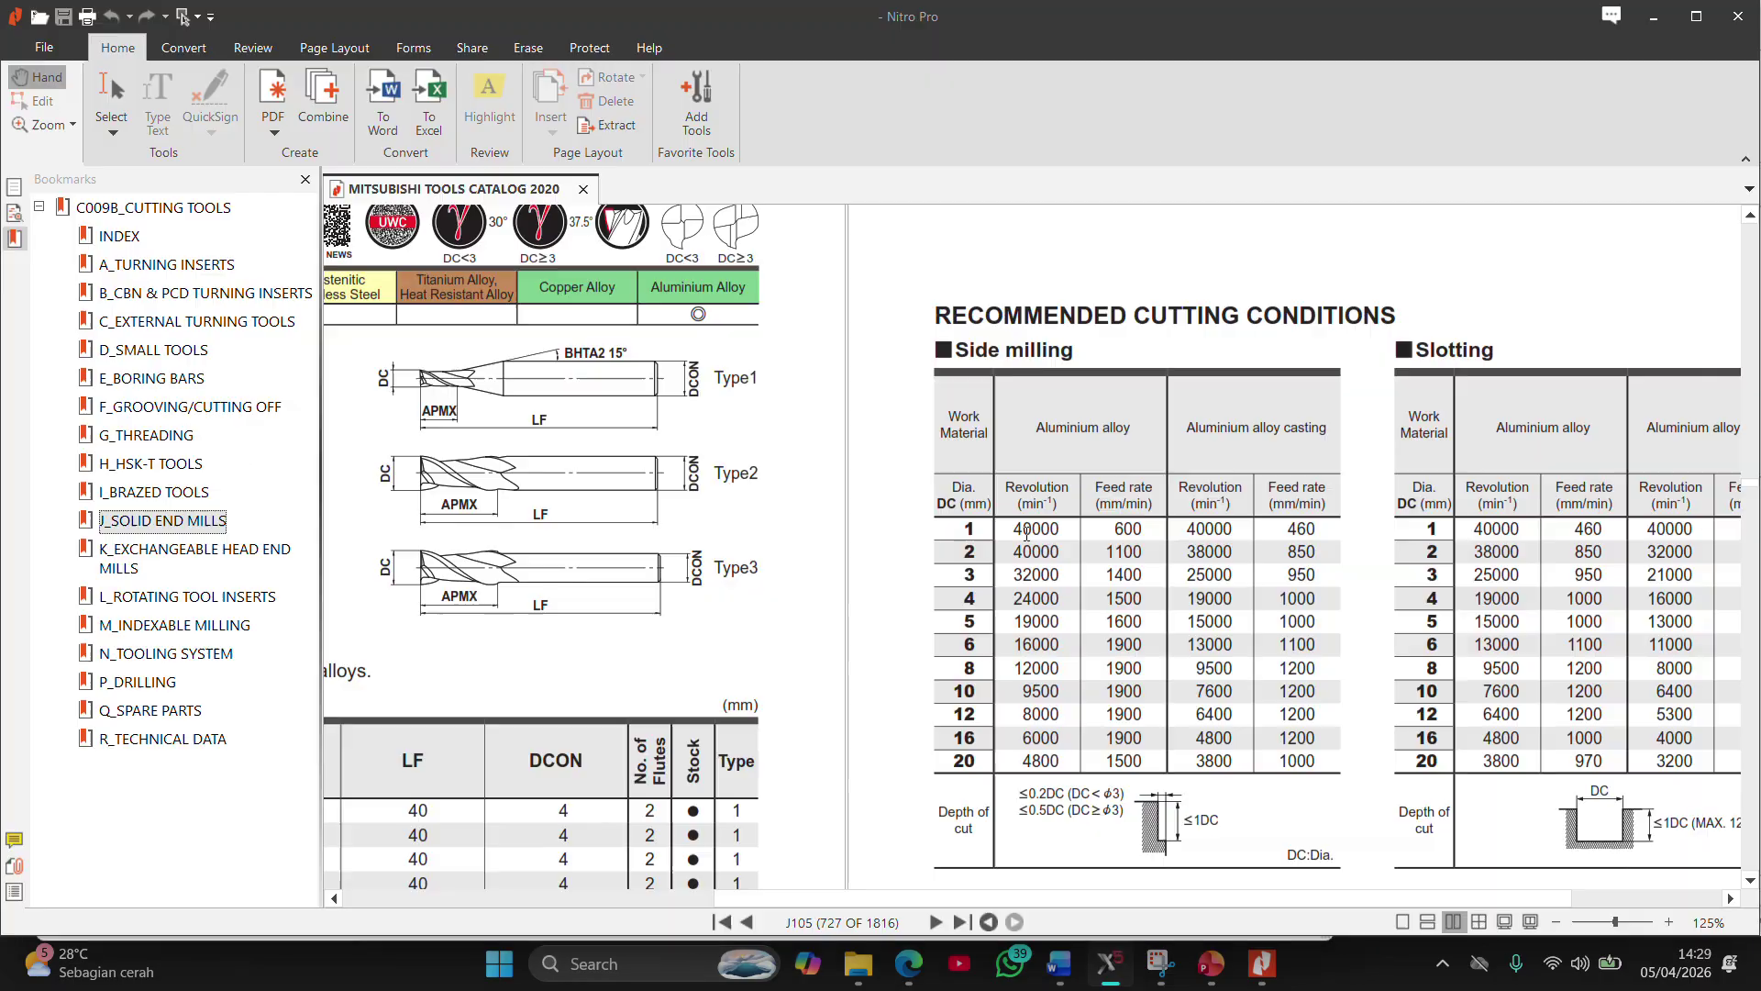
key("alt+Tab")
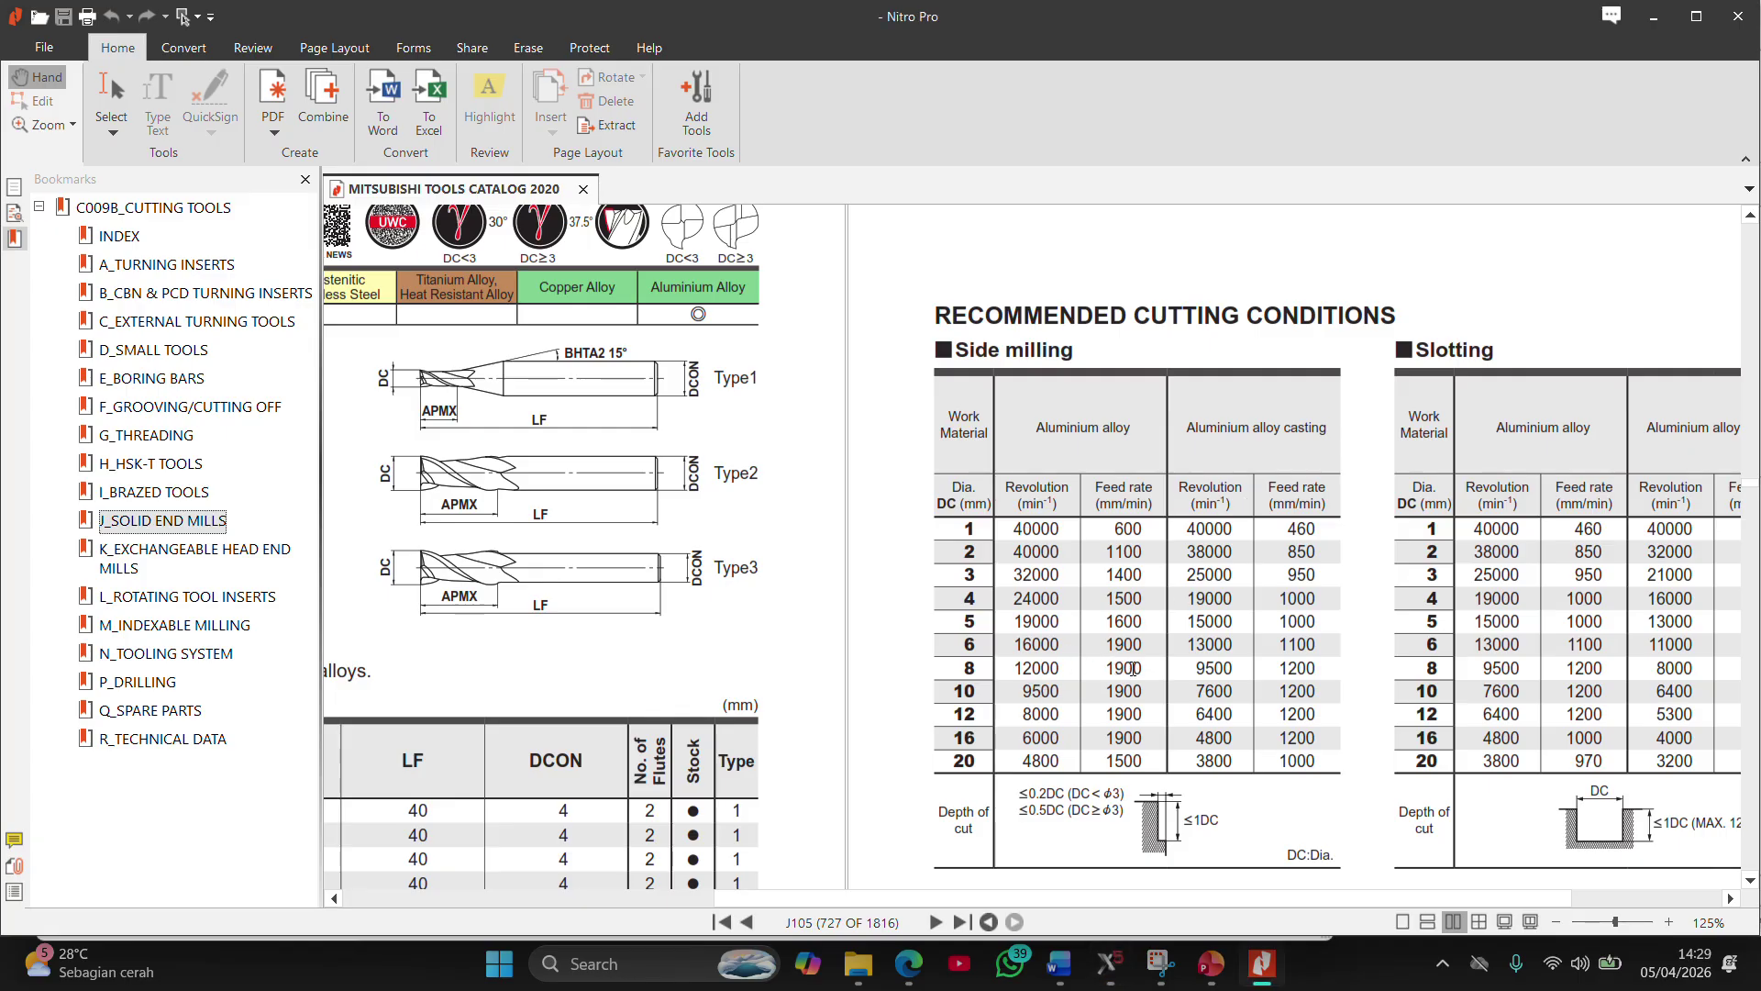
key("alt+Tab")
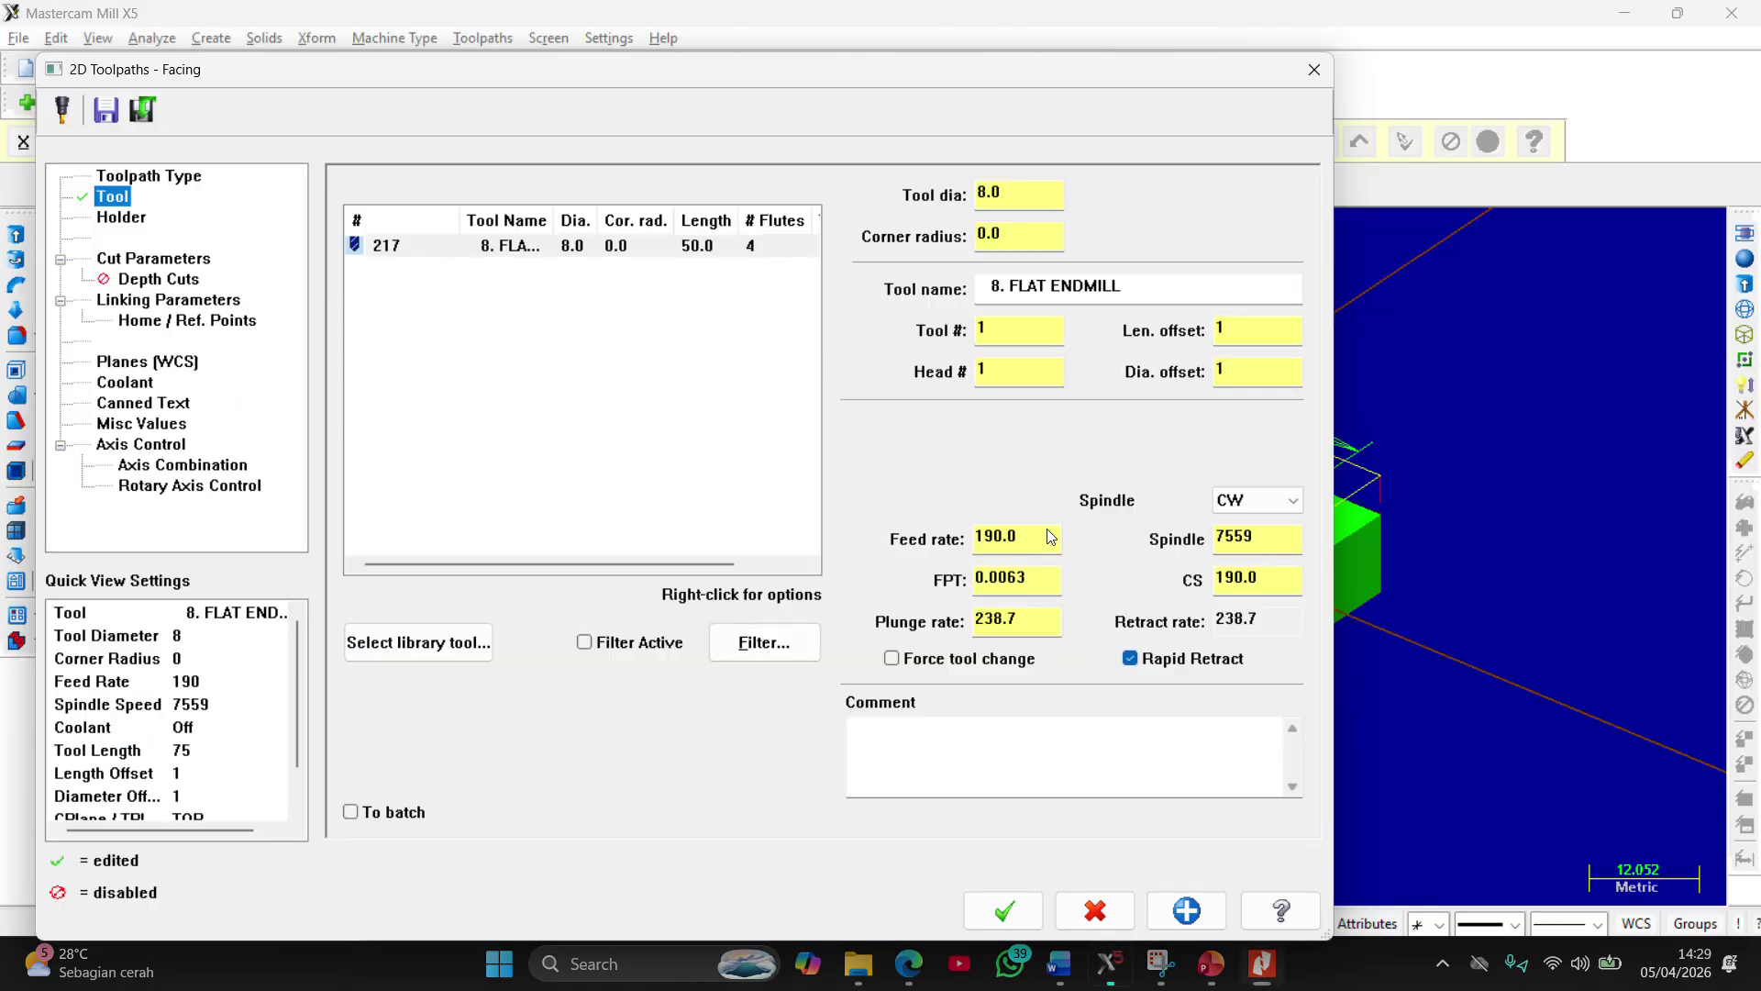
left_click(1021, 542)
Recheck the 8 mm cutting conditions in the Nitro Pro catalog and set the facing tool's spindle speed to 12000 in Mastercam
left_click(1273, 527)
key("alt+Tab")
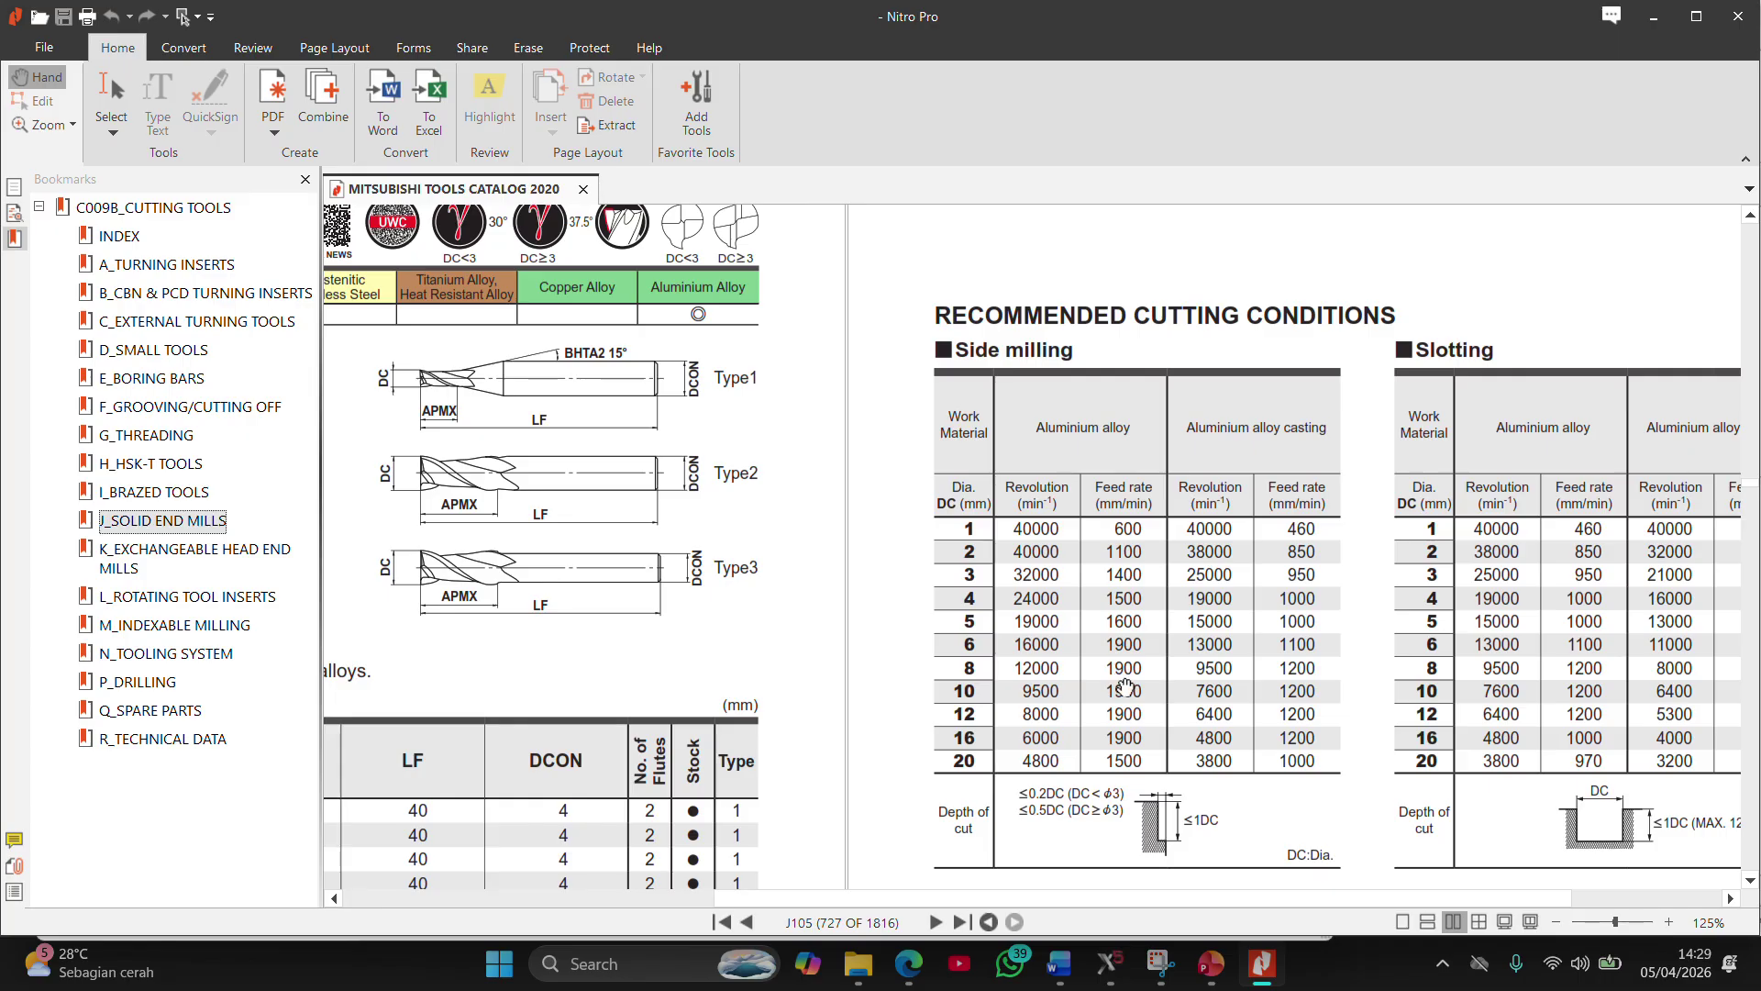
key("alt+Tab")
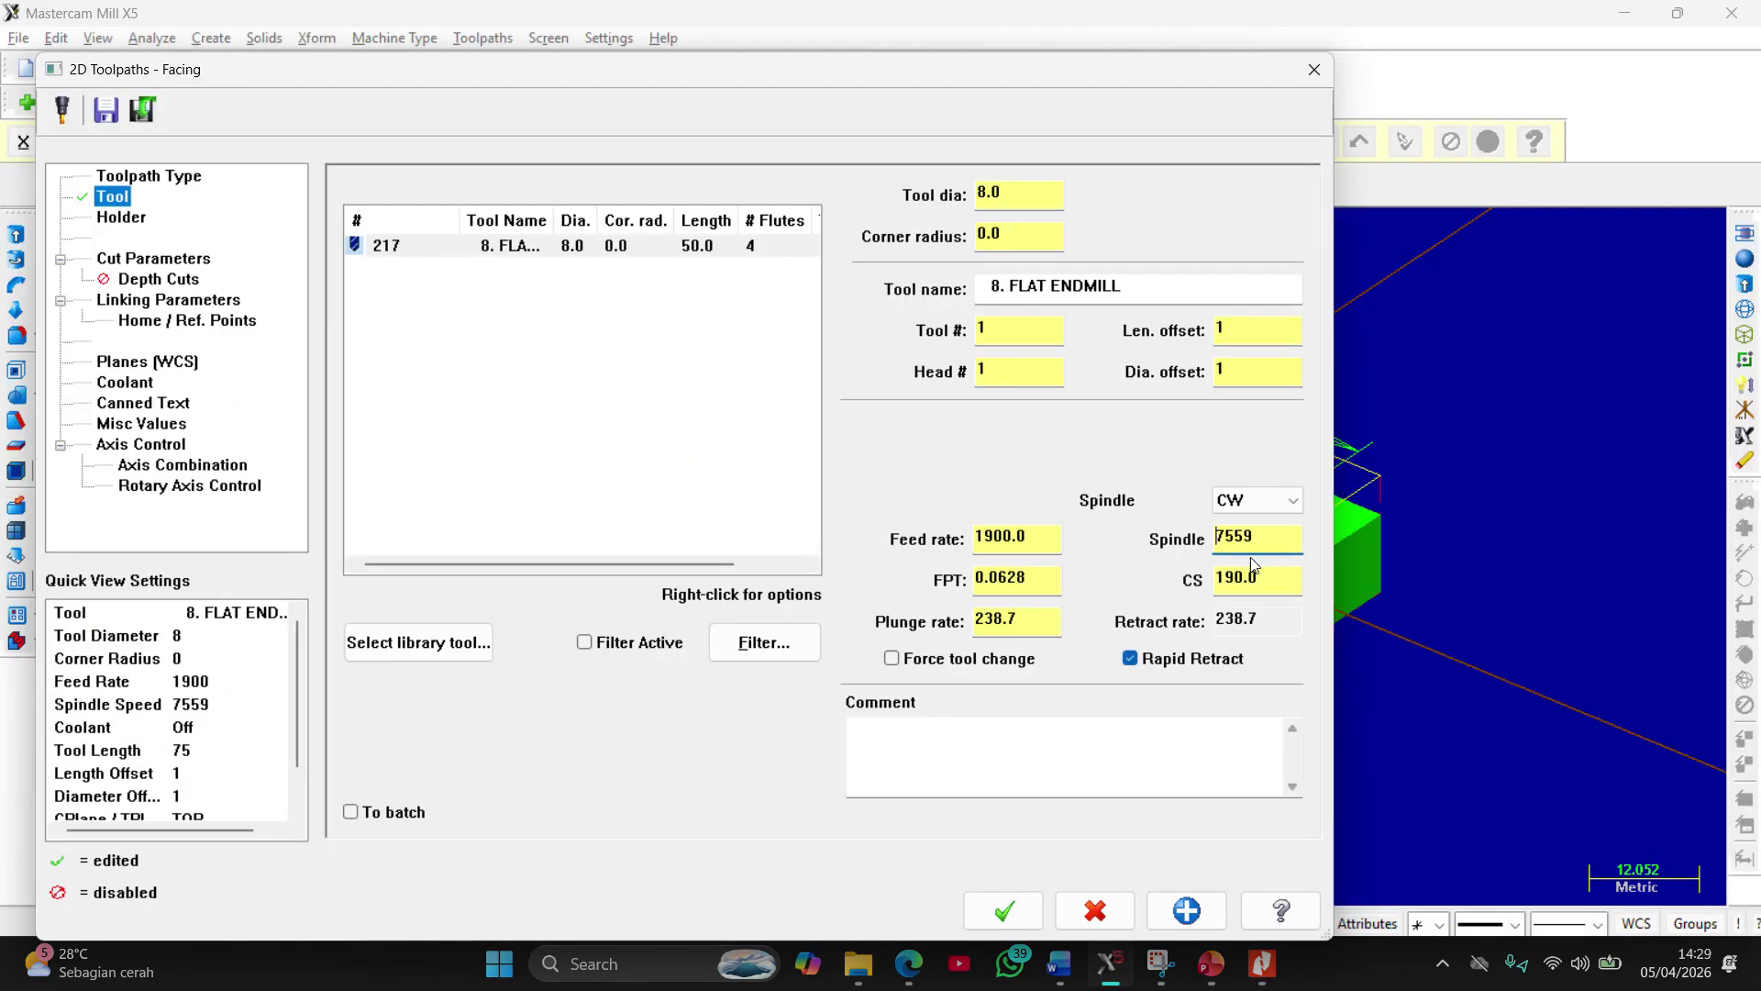
key("shift+End")
type("12000")
left_click(1259, 580)
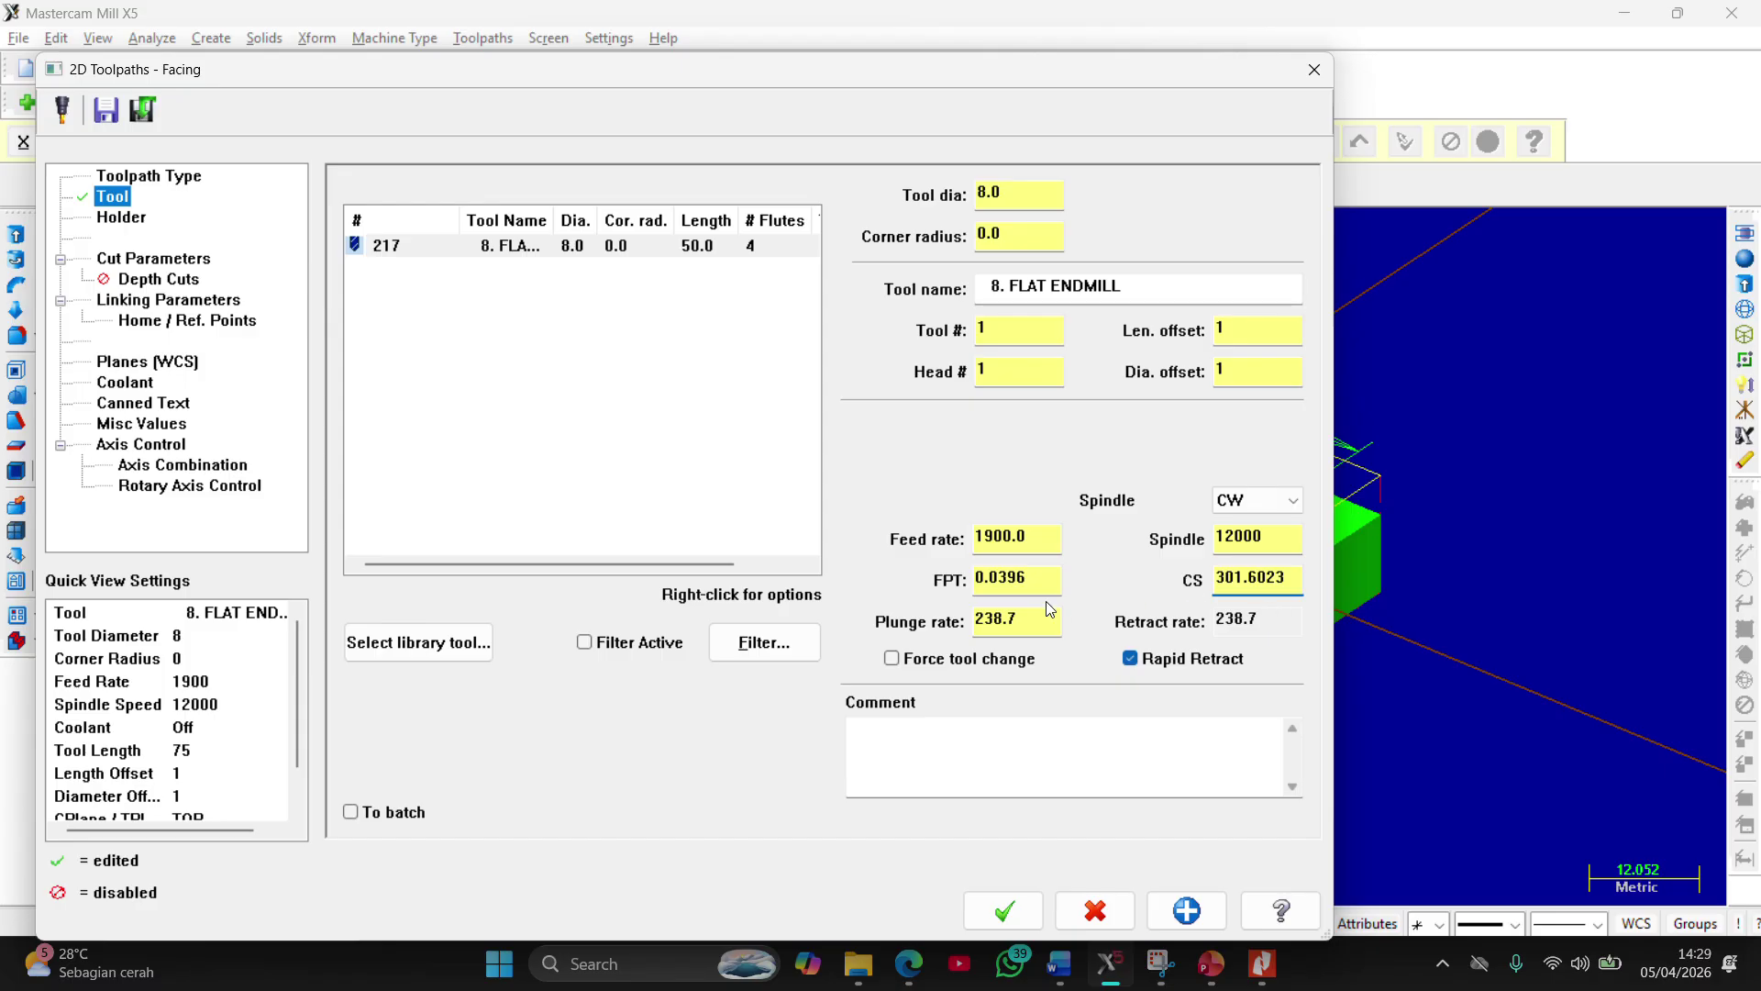
Set the facing tool's plunge rate to 190
left_click(1018, 580)
left_click_drag(1039, 626, 919, 640)
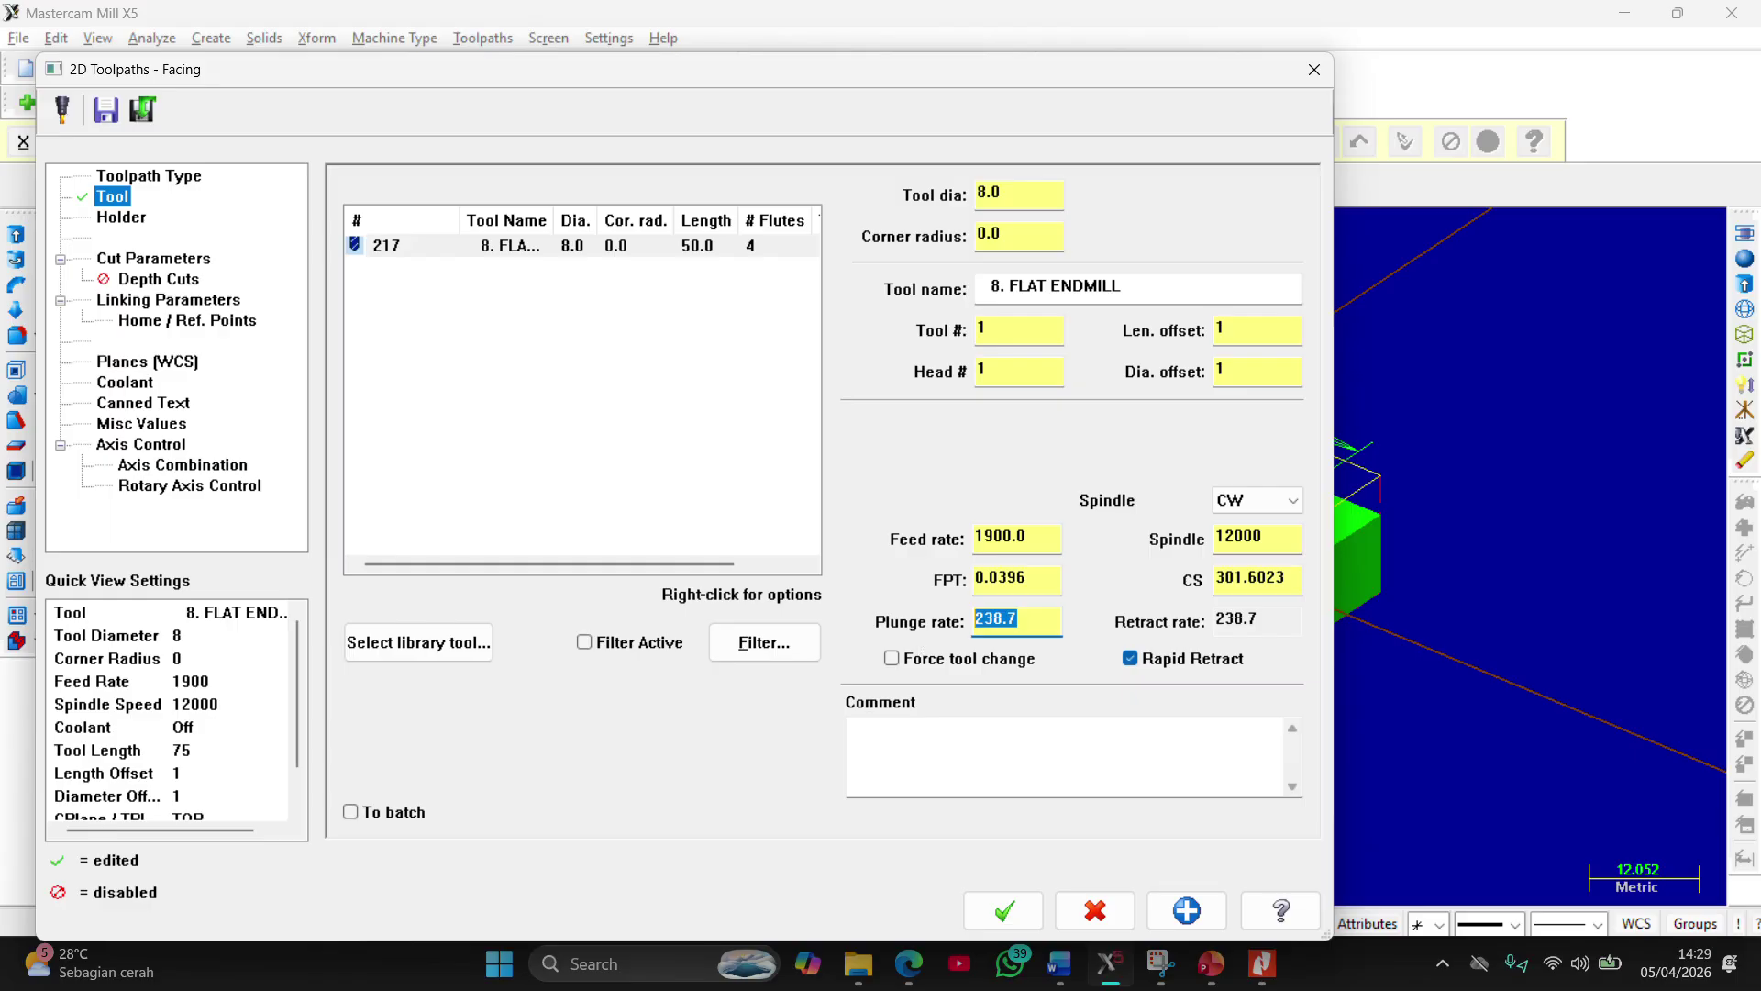
type("190")
Look up the C2MAD0800 dimensions in Nitro Pro, edit the 8 mm endmill's definition in Mastercam and set its flute length to 19
key("alt+Tab")
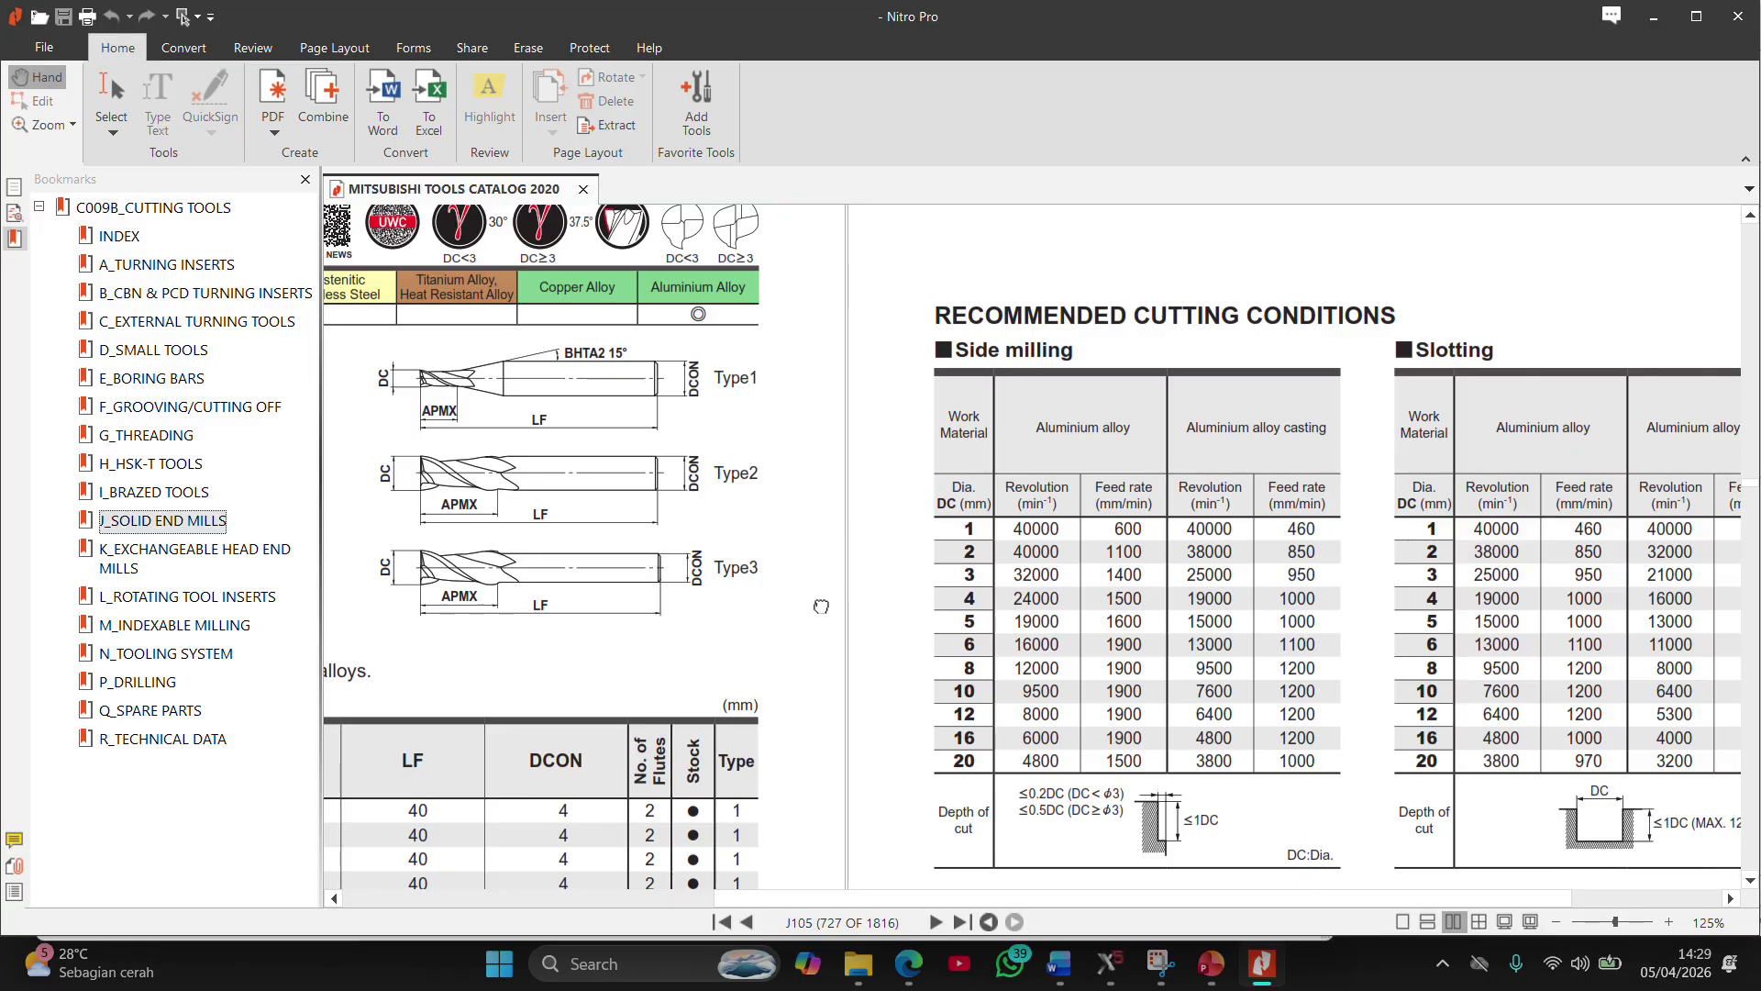
mouse_move(821, 606)
left_mouse_down()
mouse_move(1062, 574)
mouse_move(1191, 440)
mouse_move(1224, 359)
mouse_move(1199, 374)
mouse_move(1198, 430)
mouse_move(917, 471)
mouse_move(1009, 522)
mouse_move(1044, 484)
mouse_move(1042, 439)
left_mouse_up()
scroll(1198, 431, "down", 1)
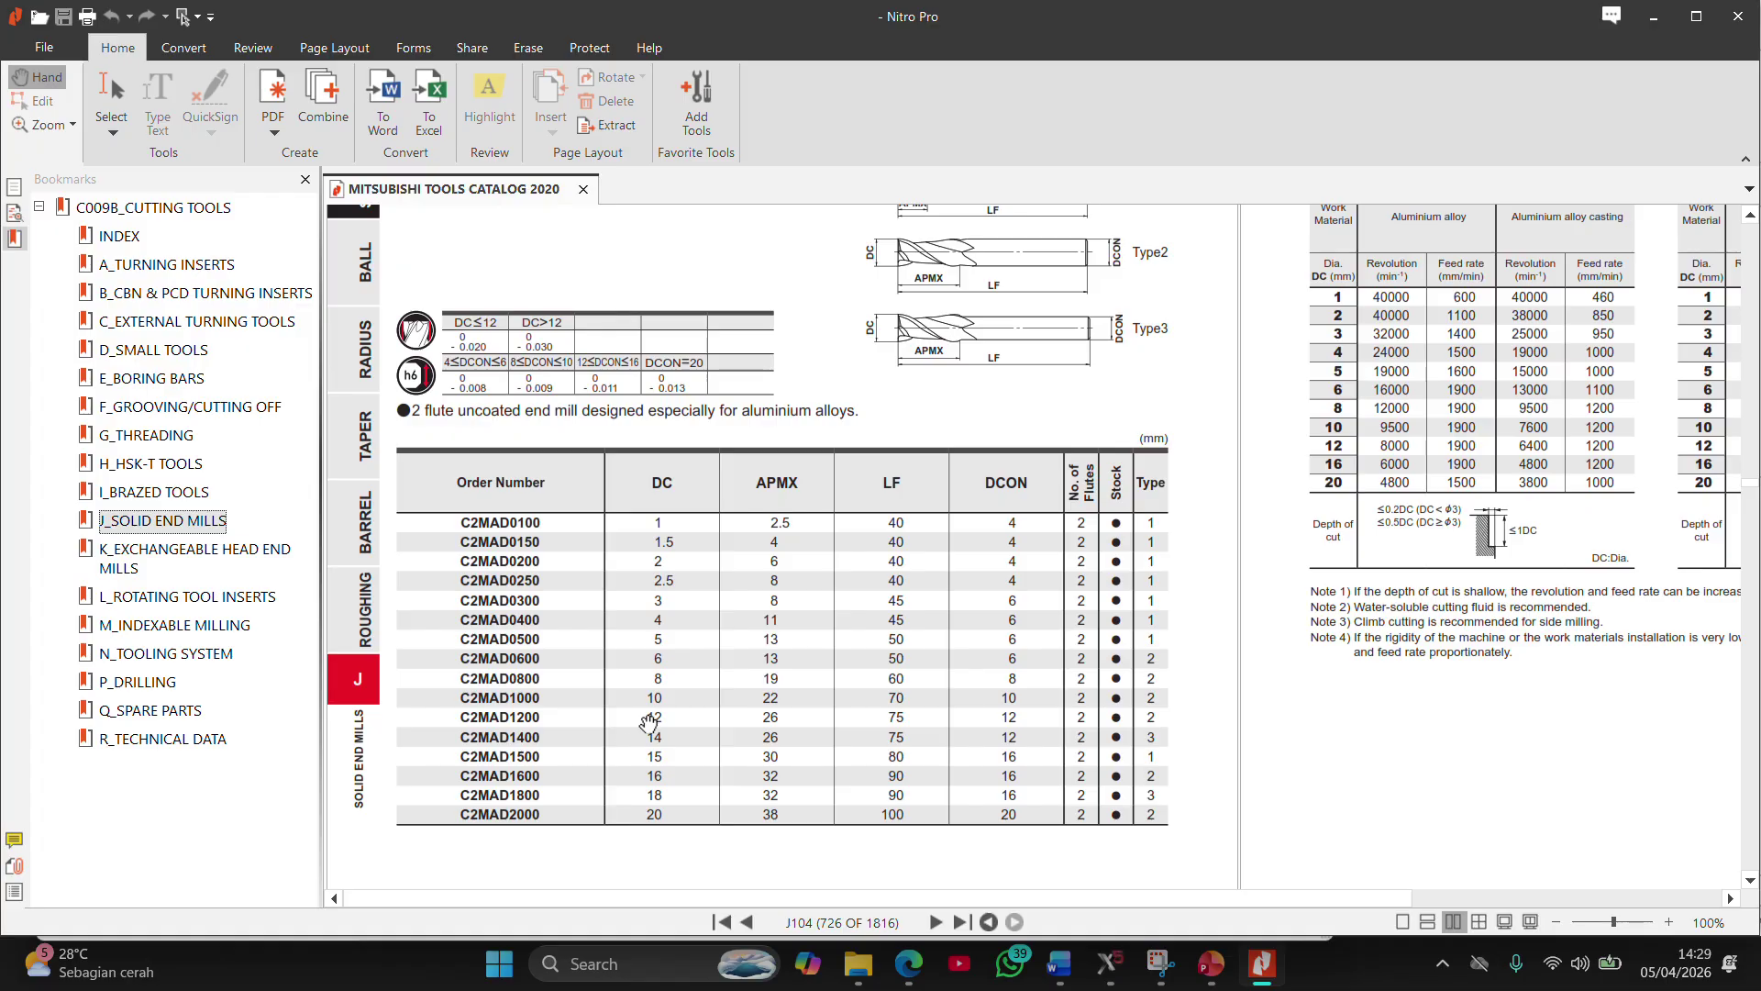
left_click_drag(655, 717, 660, 740)
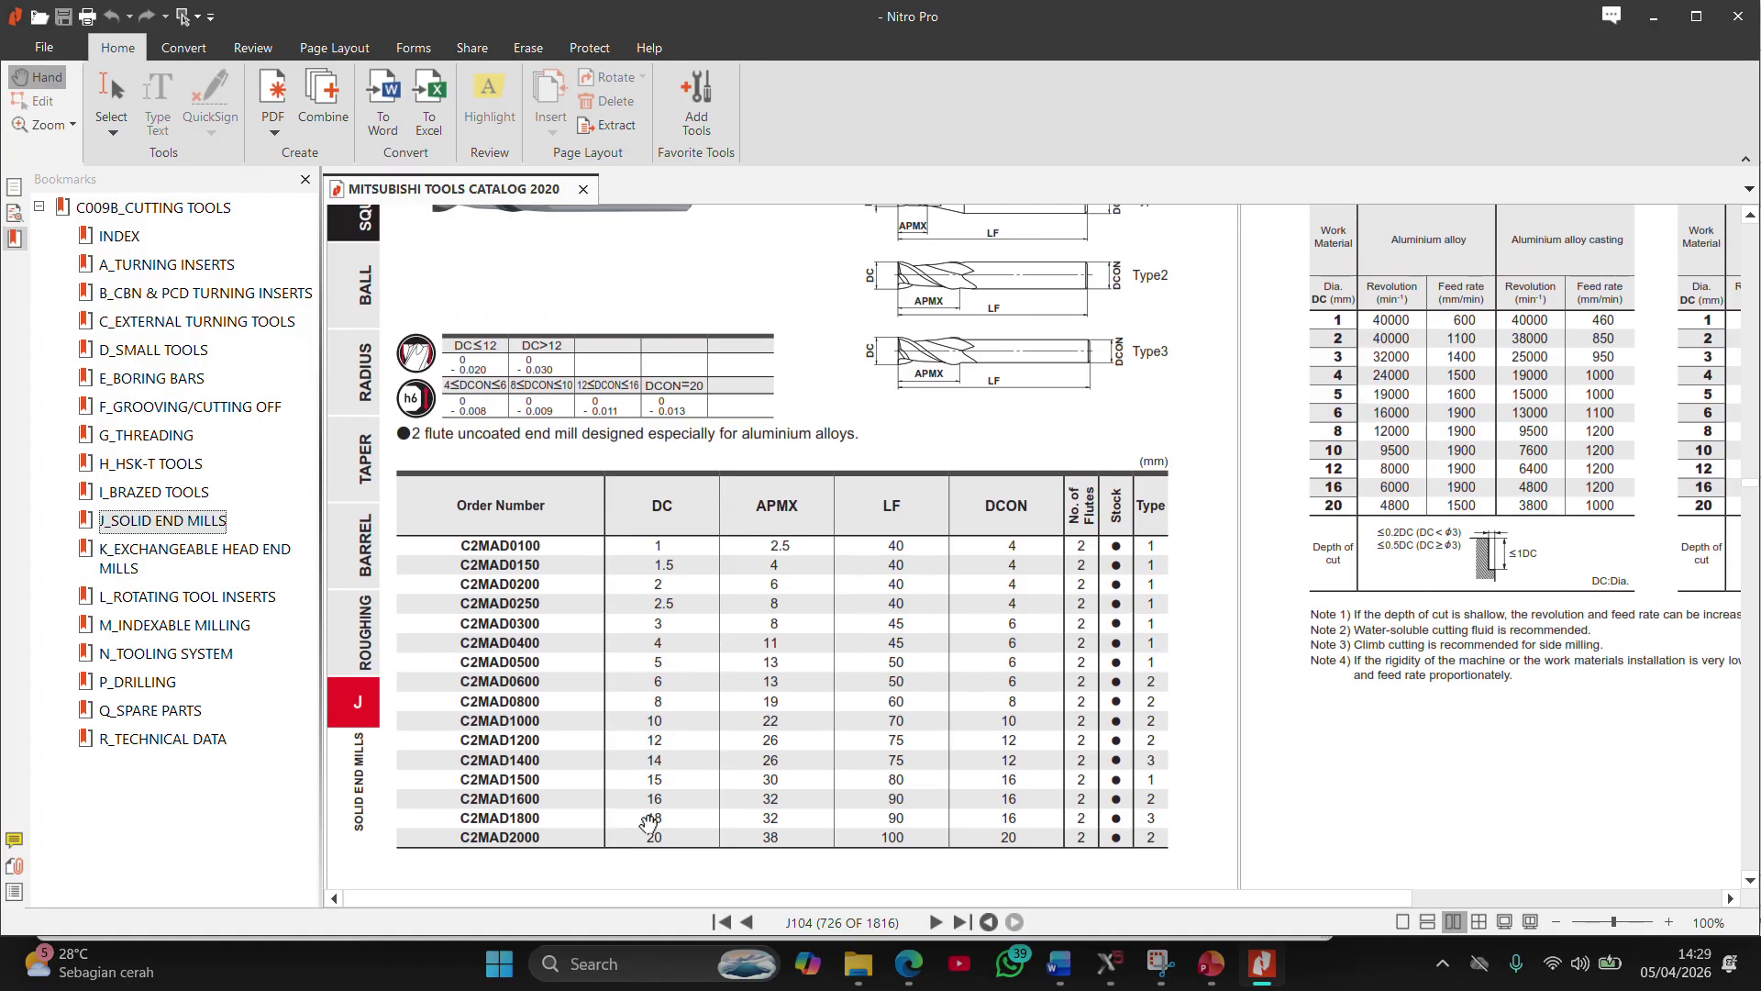
key("alt+Tab")
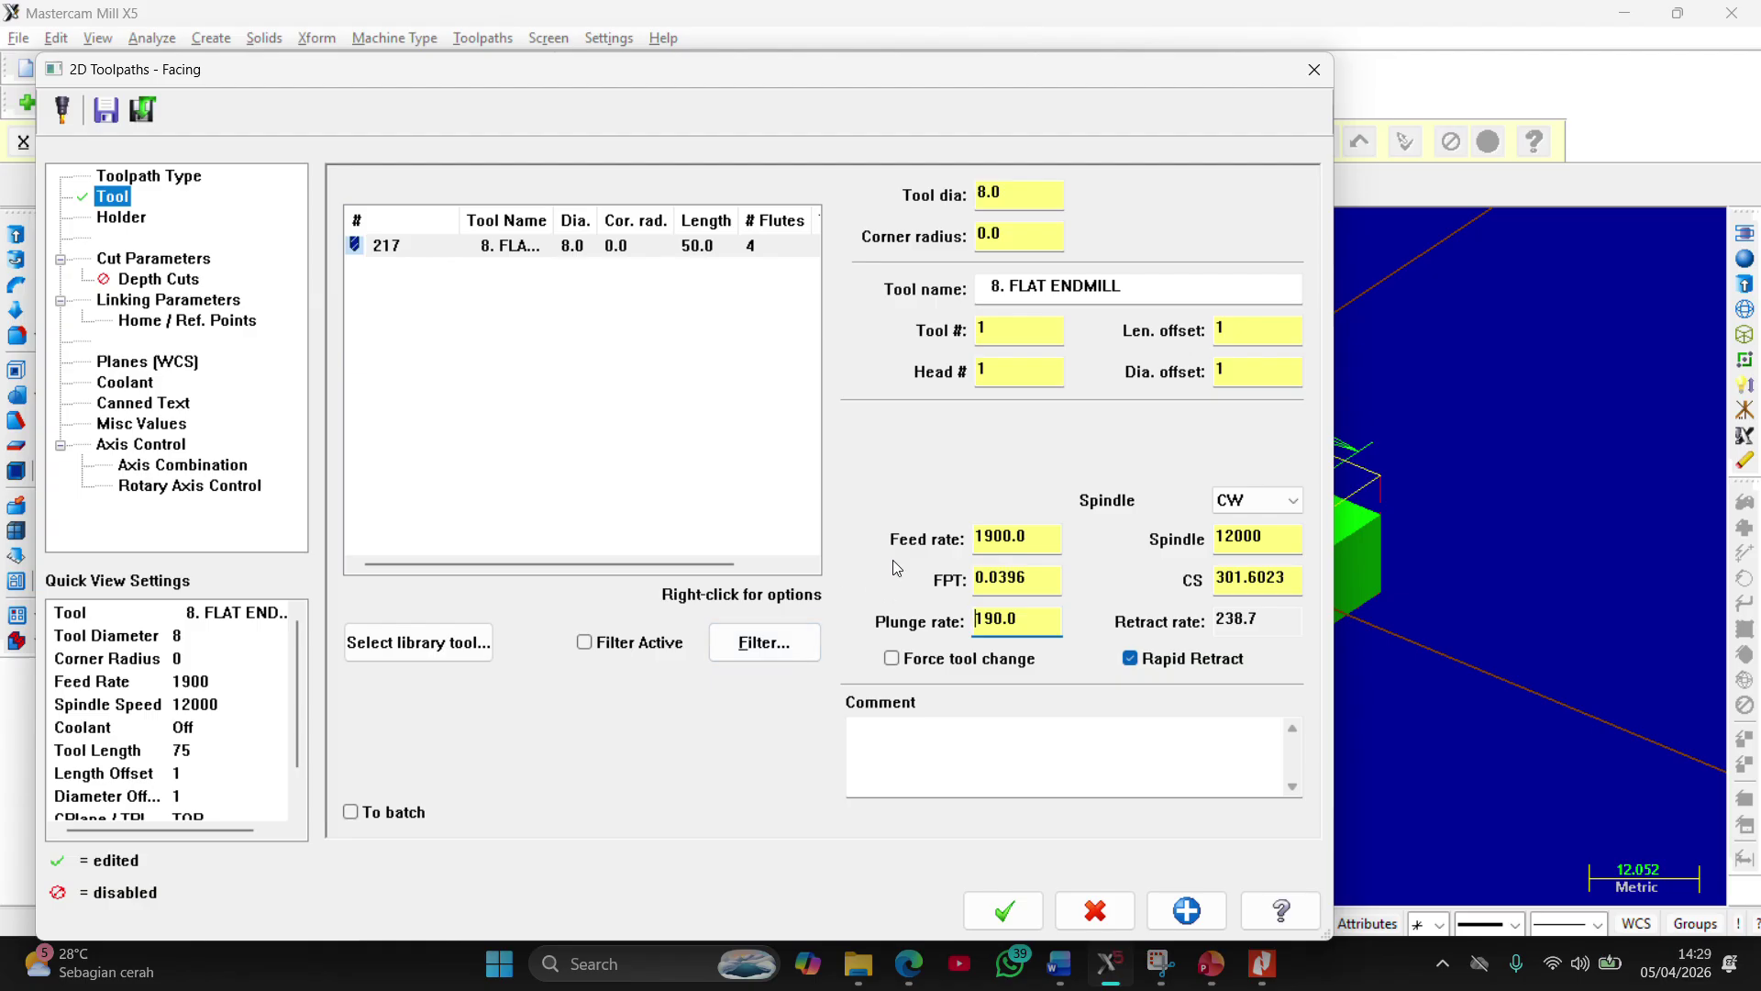
scroll(743, 519, "right", 1)
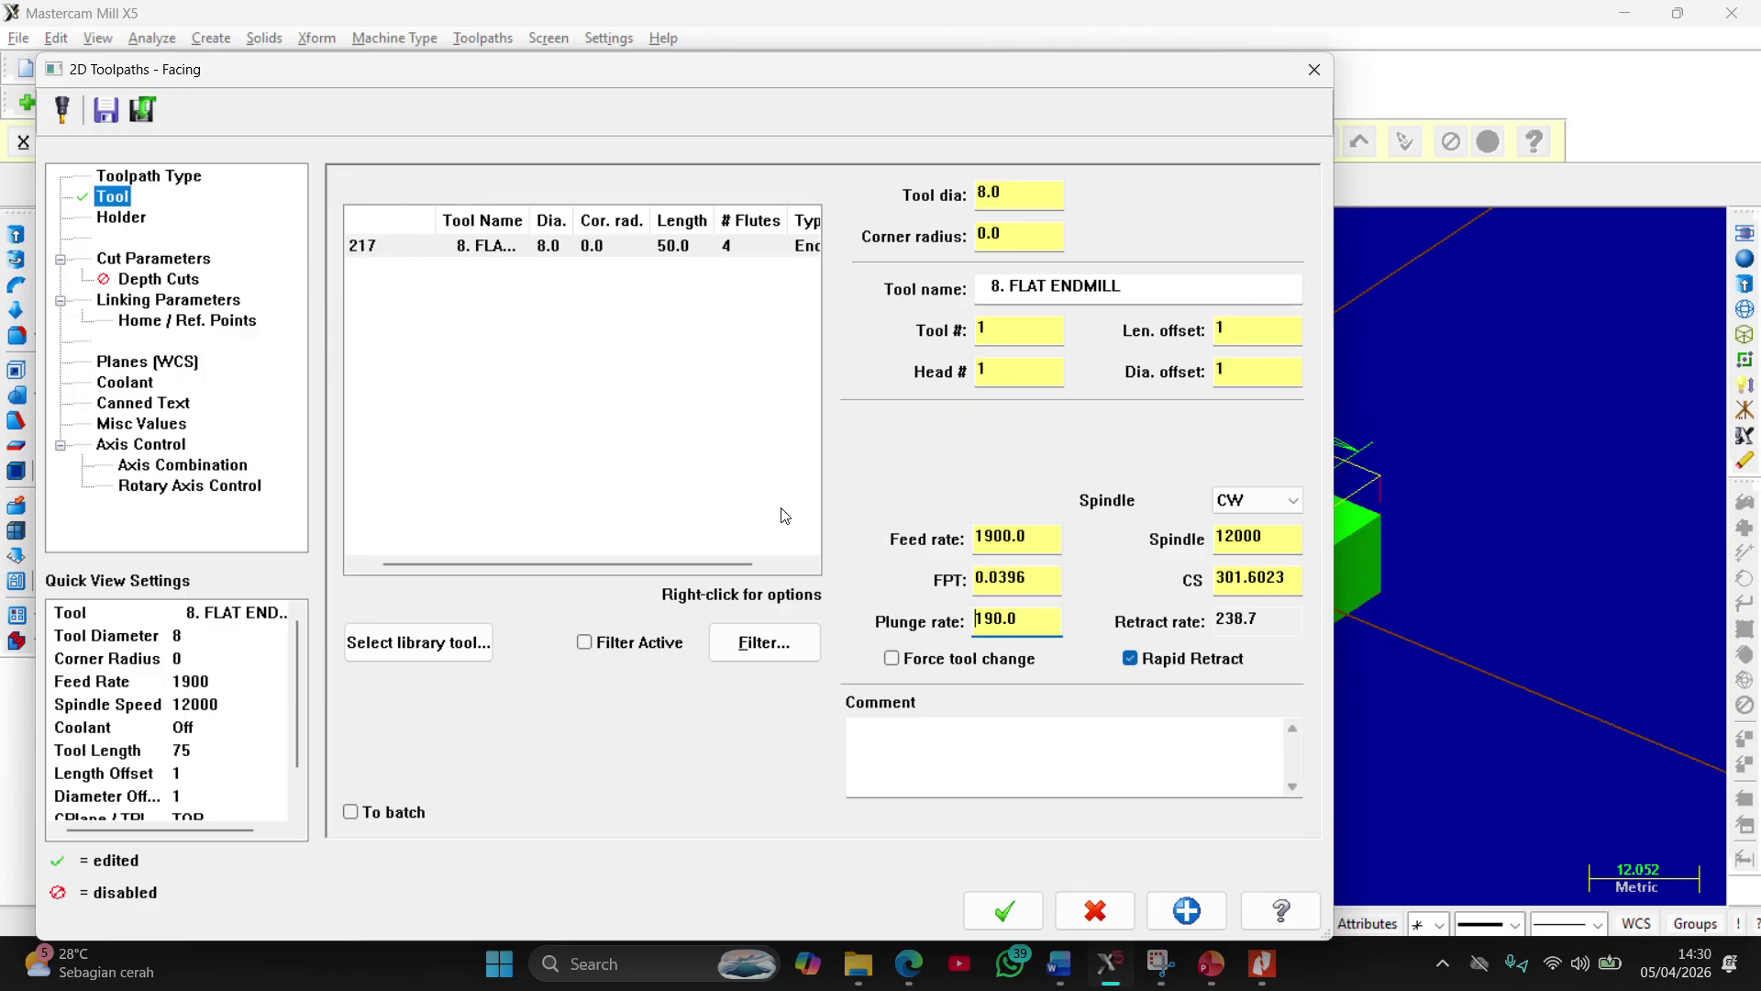
right_click(540, 243)
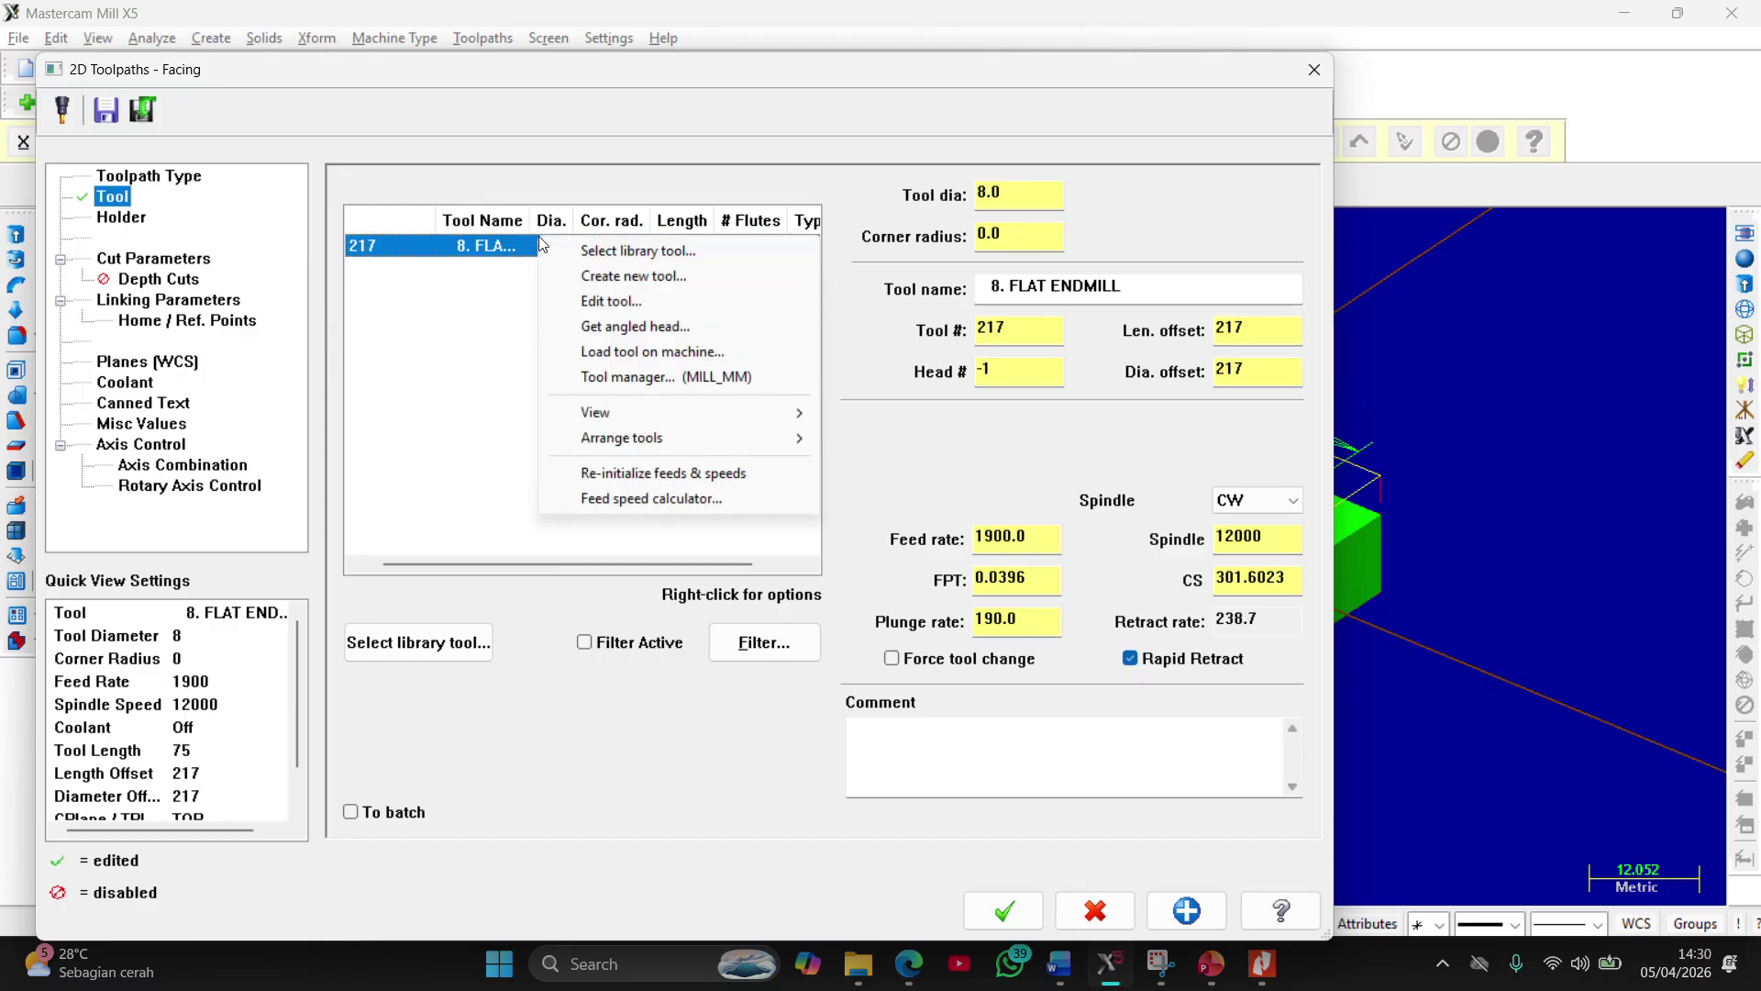
left_click(611, 301)
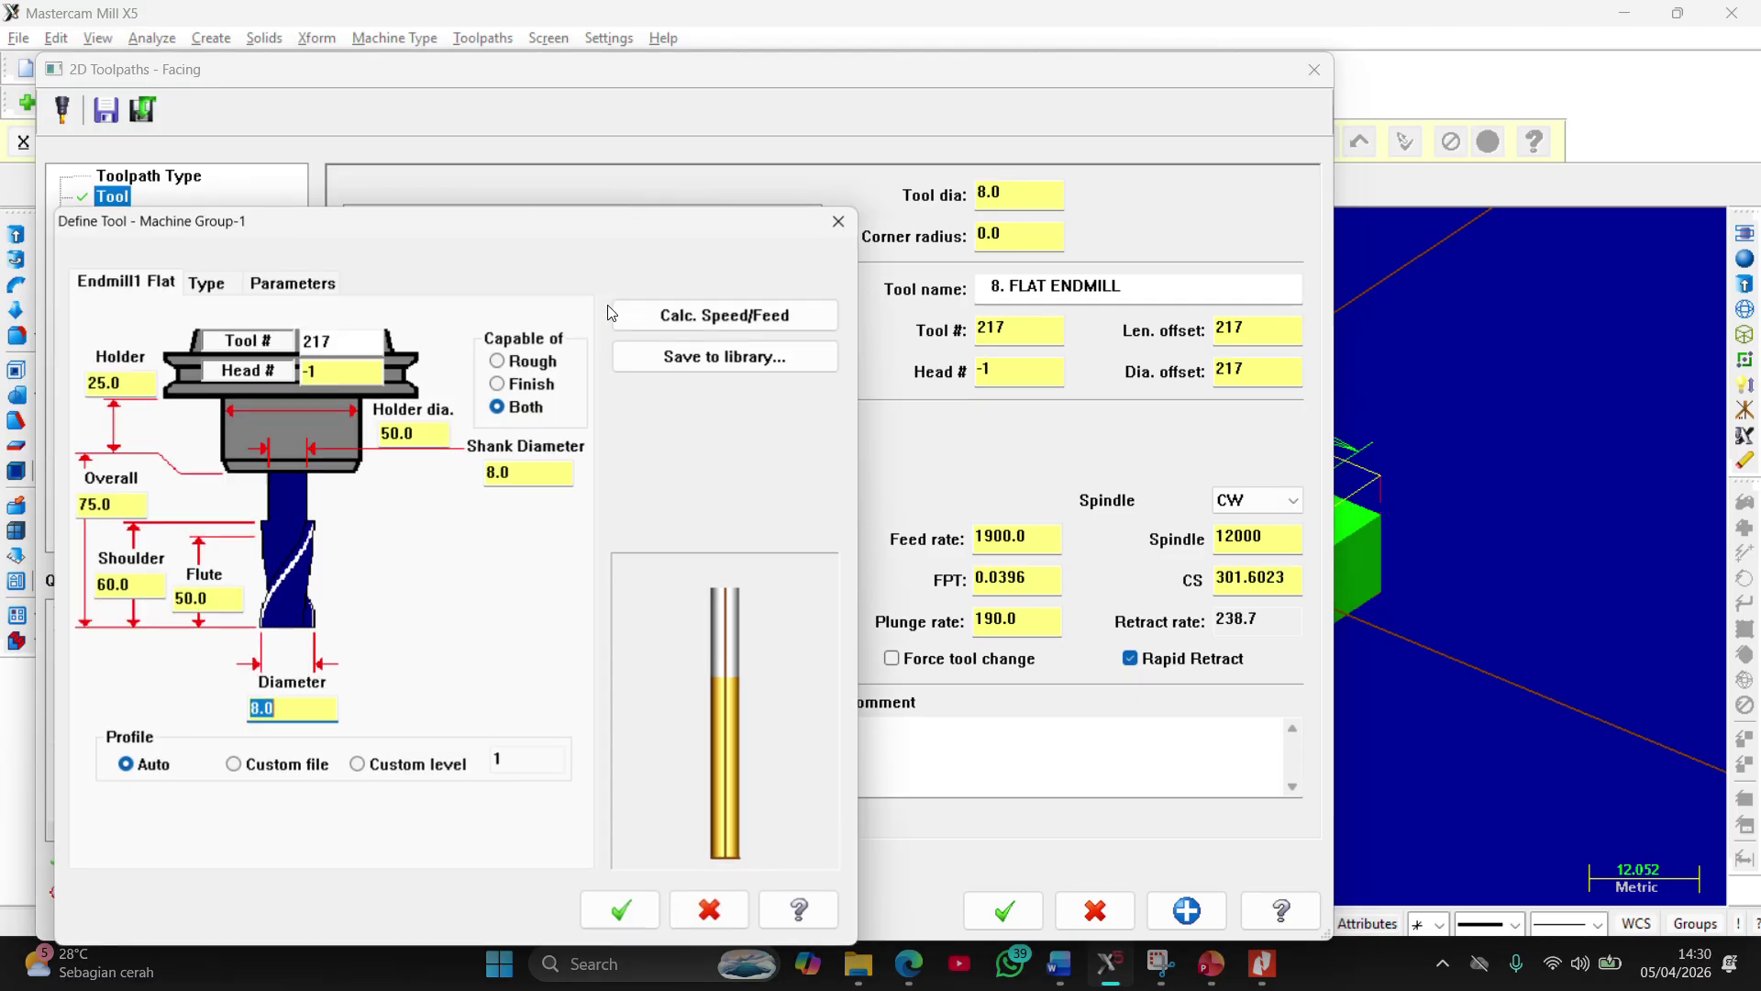
left_click_drag(509, 228, 508, 136)
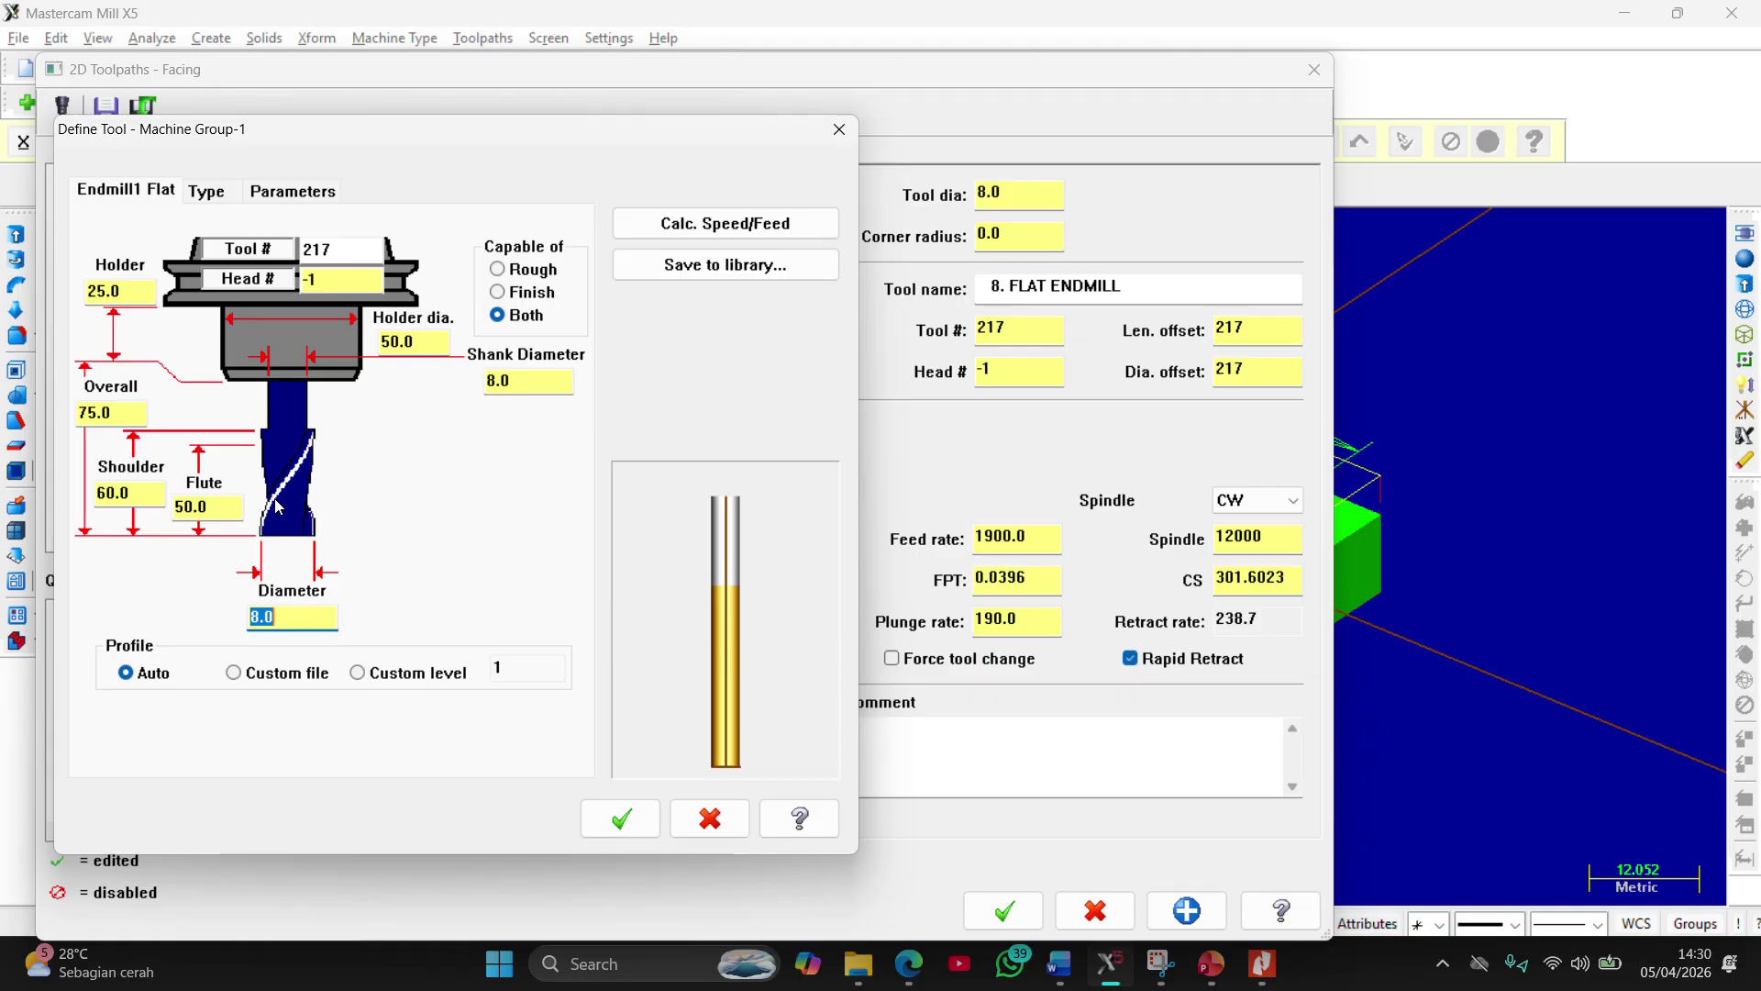
key("alt+Tab")
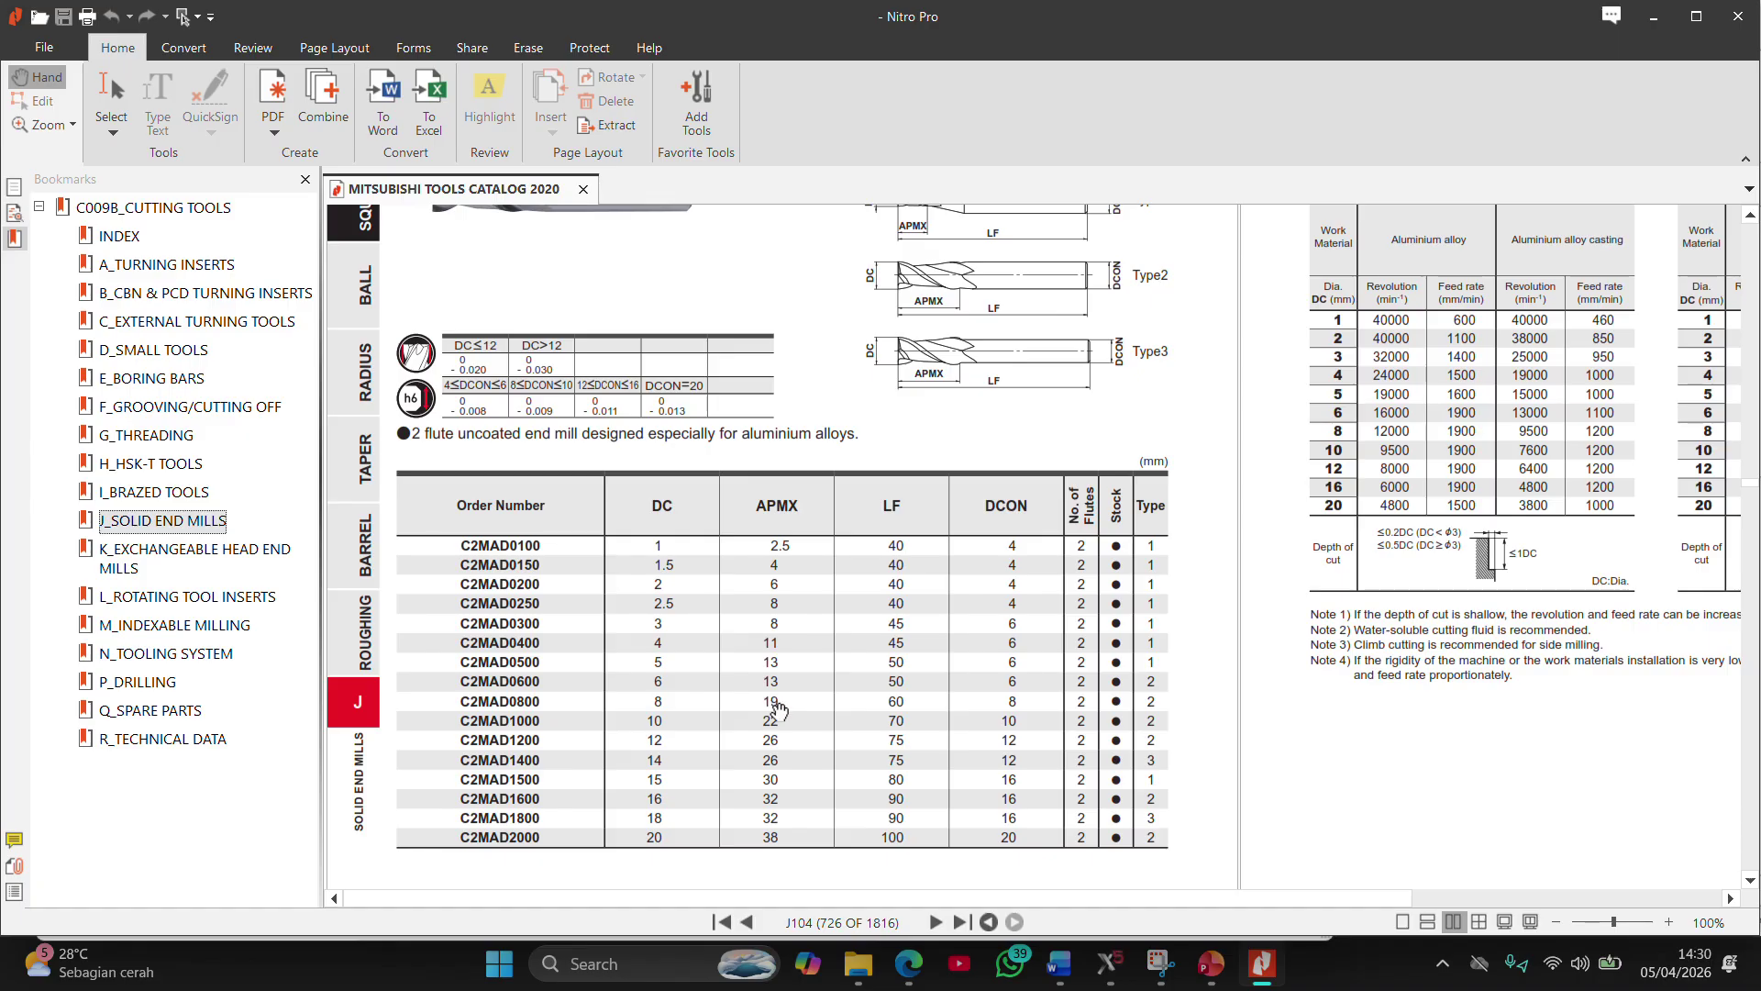
key("alt+Tab")
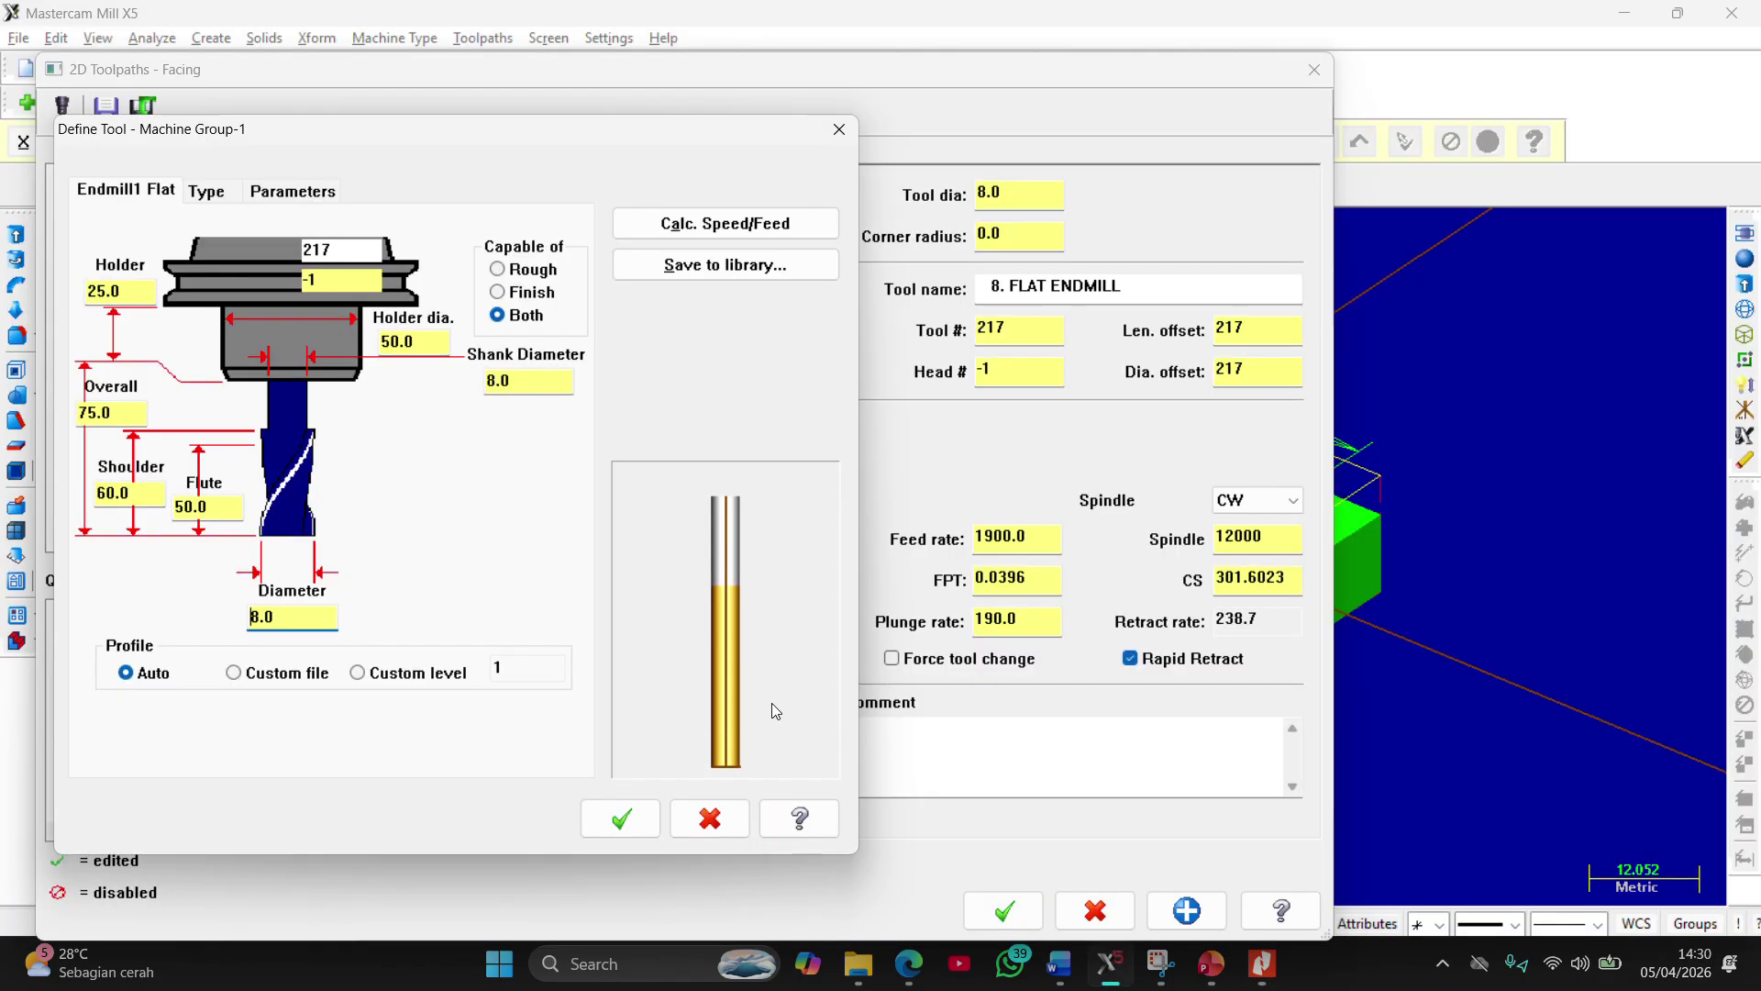
left_click(207, 505)
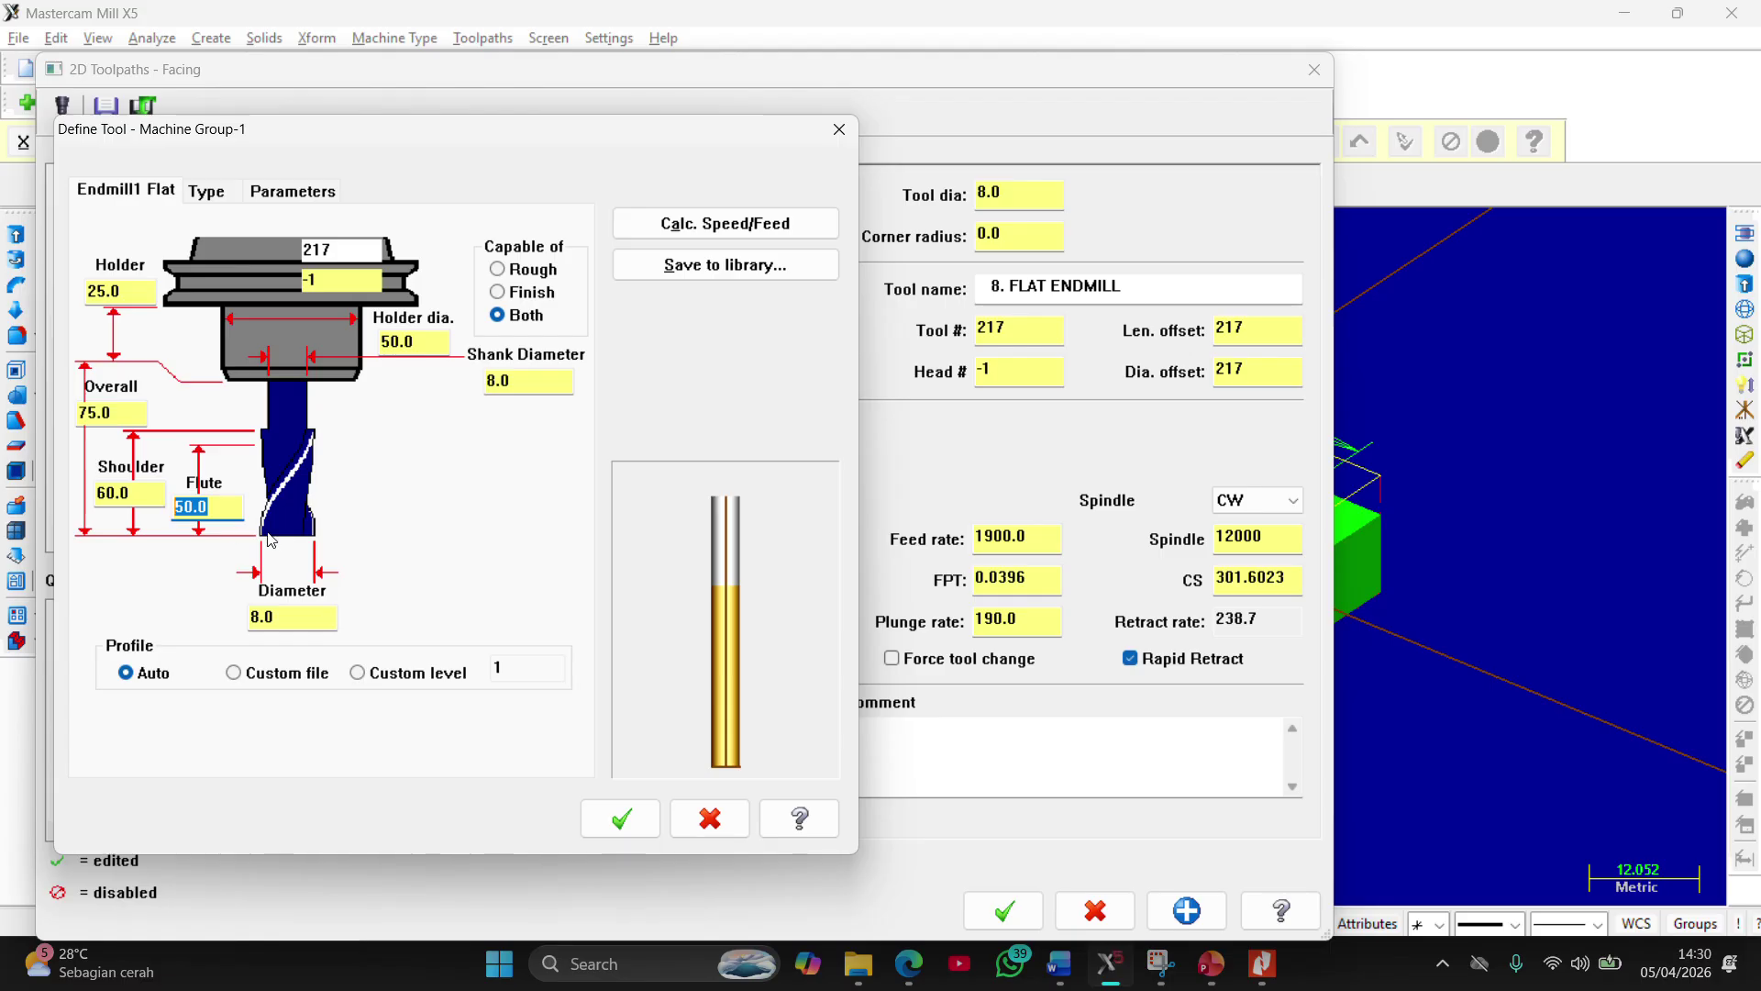
Check the C2MAD0800 overall length in the Nitro Pro catalog and set the endmill's overall length to 60 in Mastercam
key("alt+Tab")
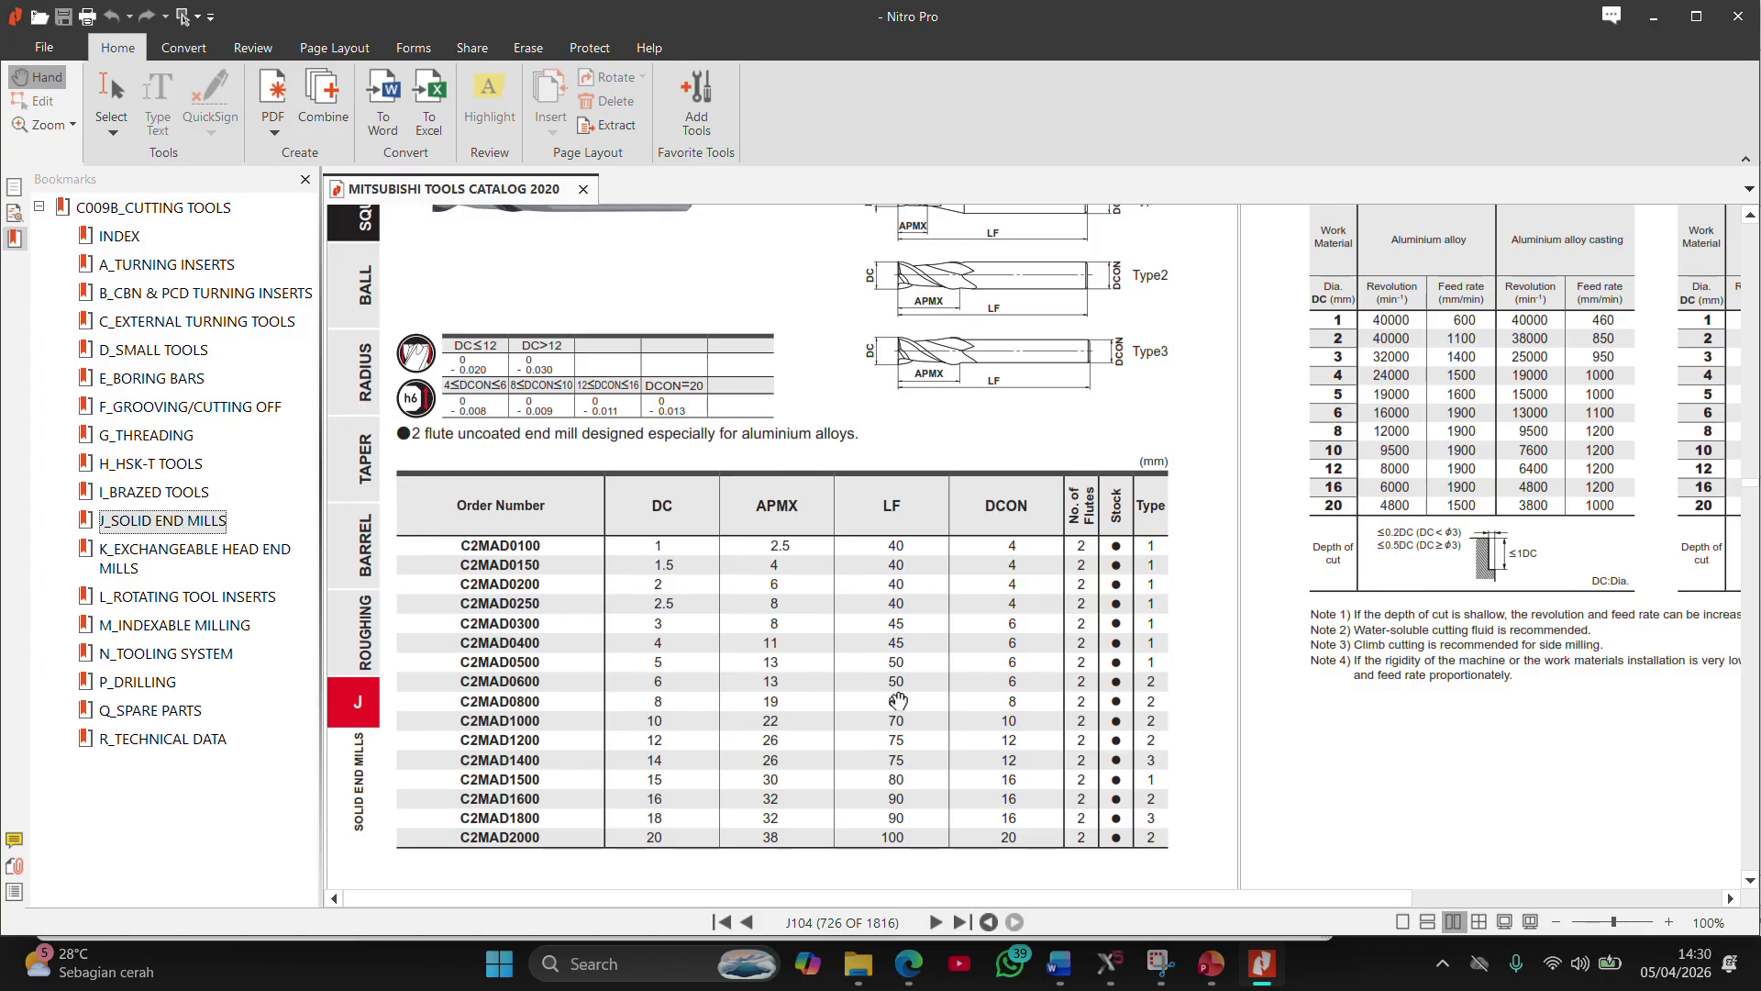
key("alt+Tab")
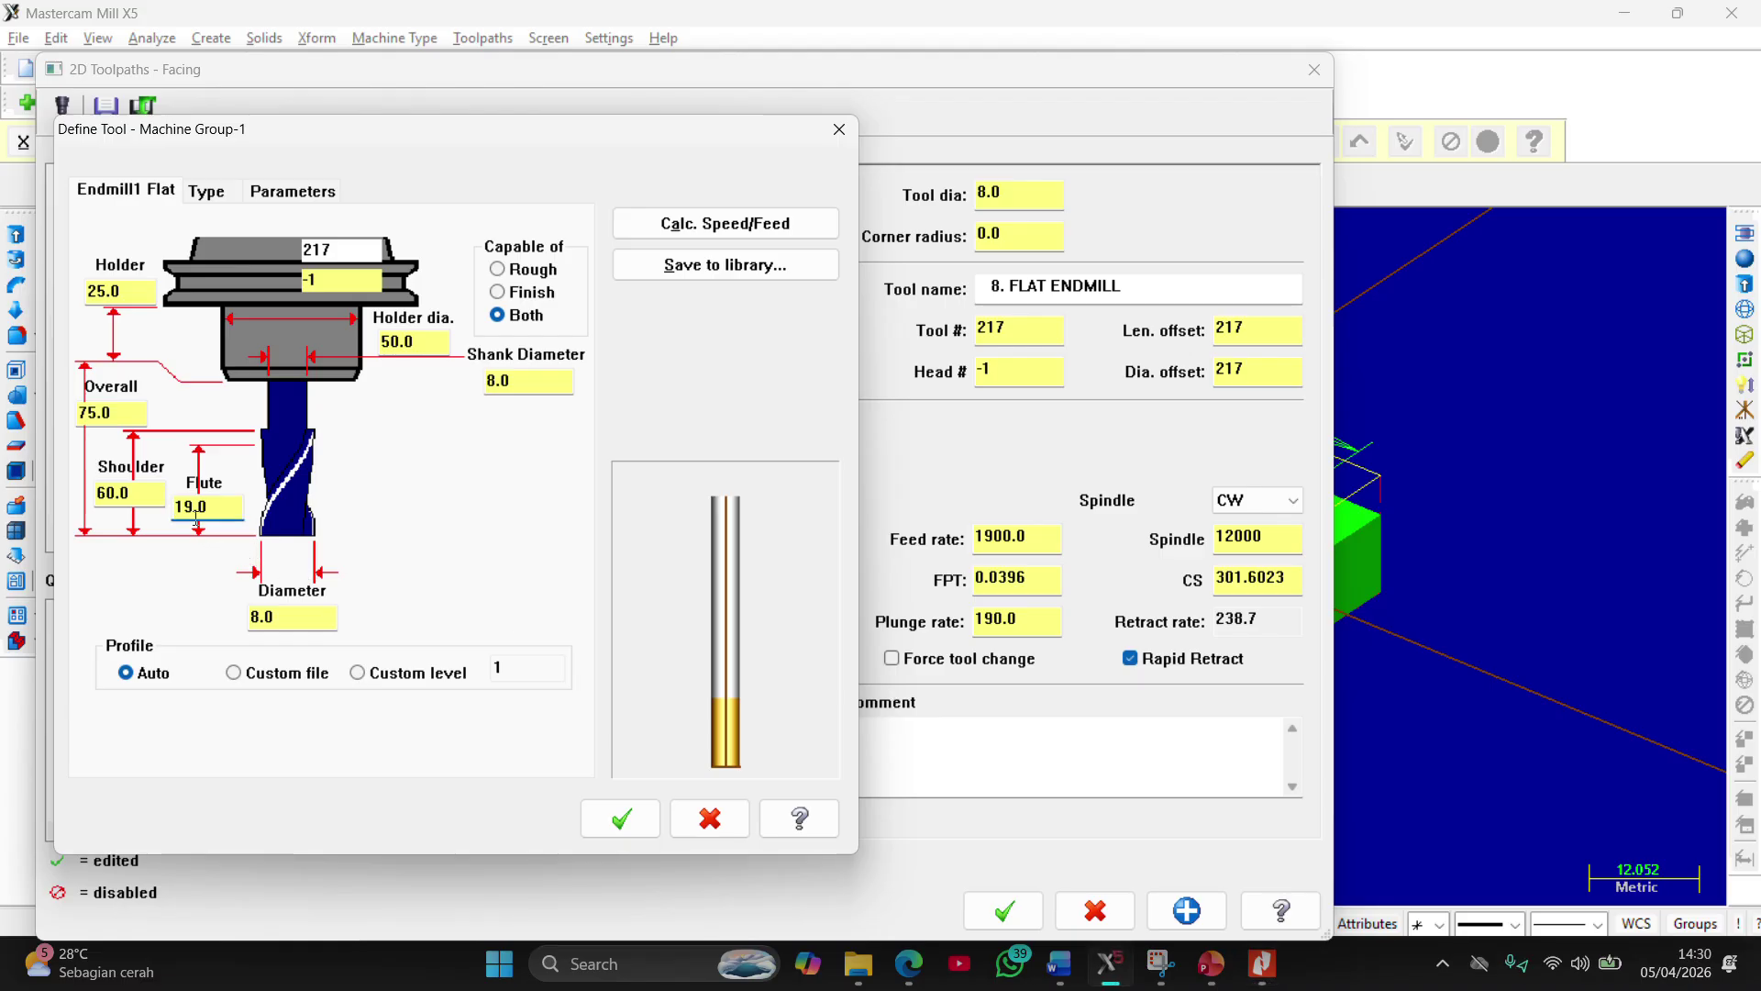
double_click(125, 410)
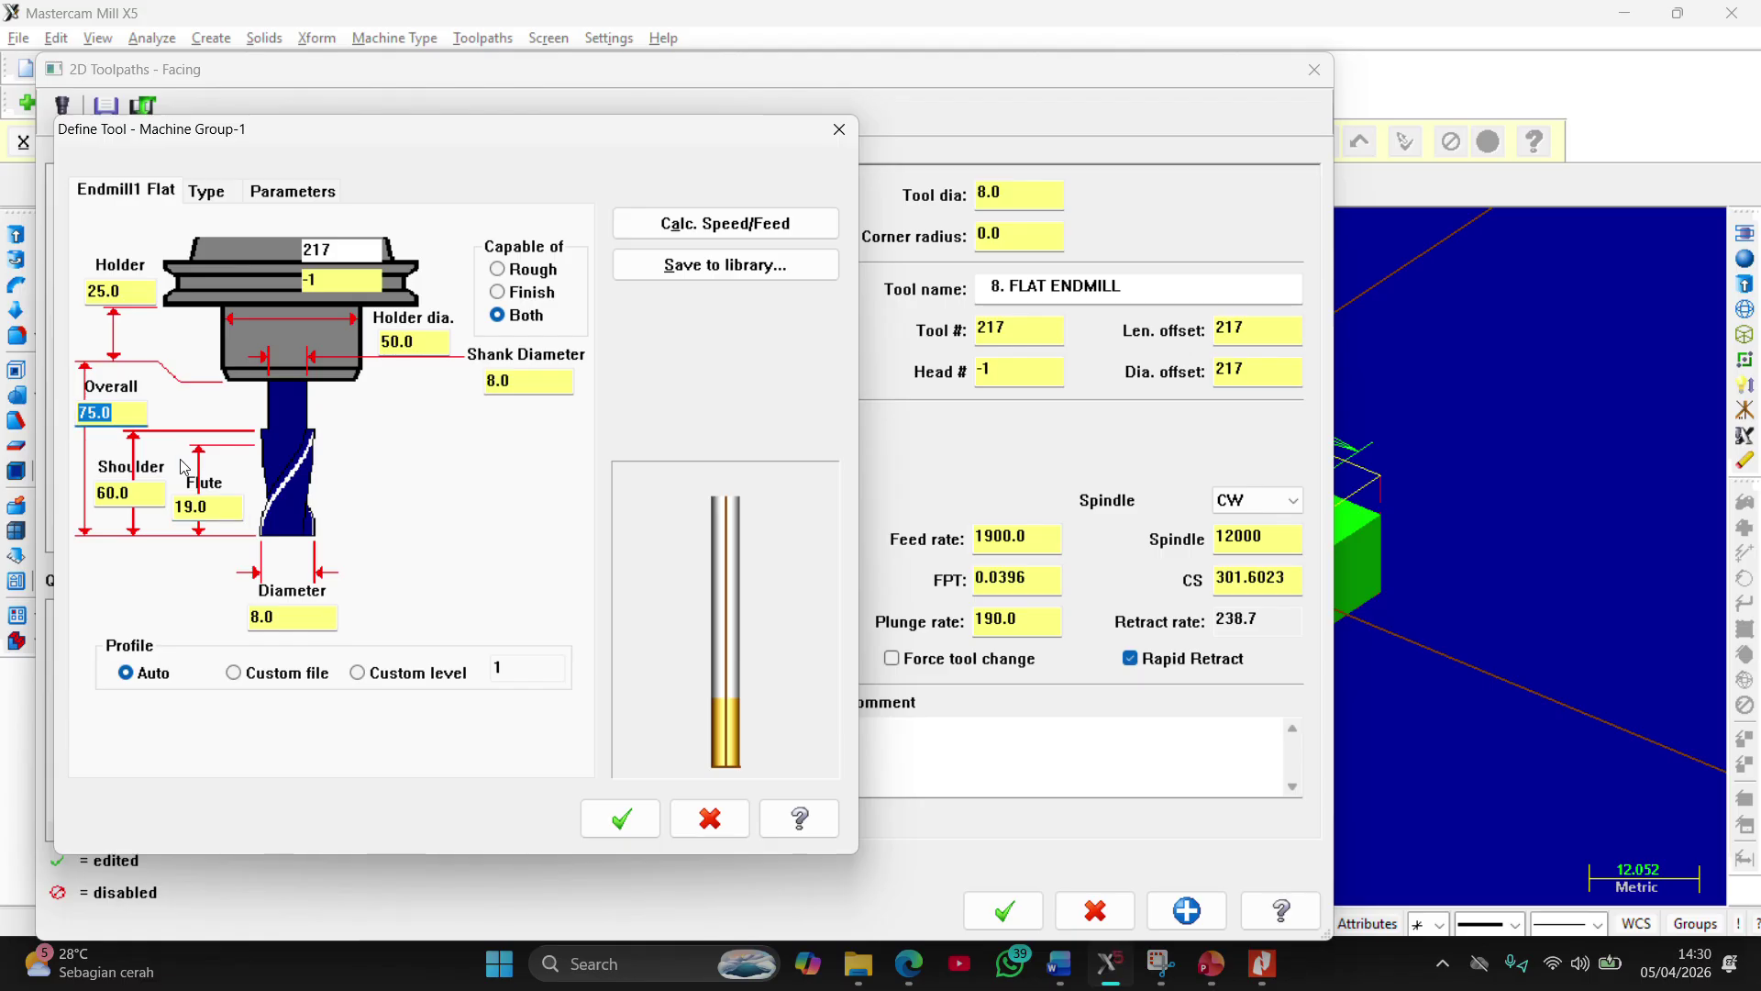
type("60")
Compare the endmill's shoulder with the Nitro Pro catalog table and set the shoulder length to 25 in Mastercam
left_click(143, 492)
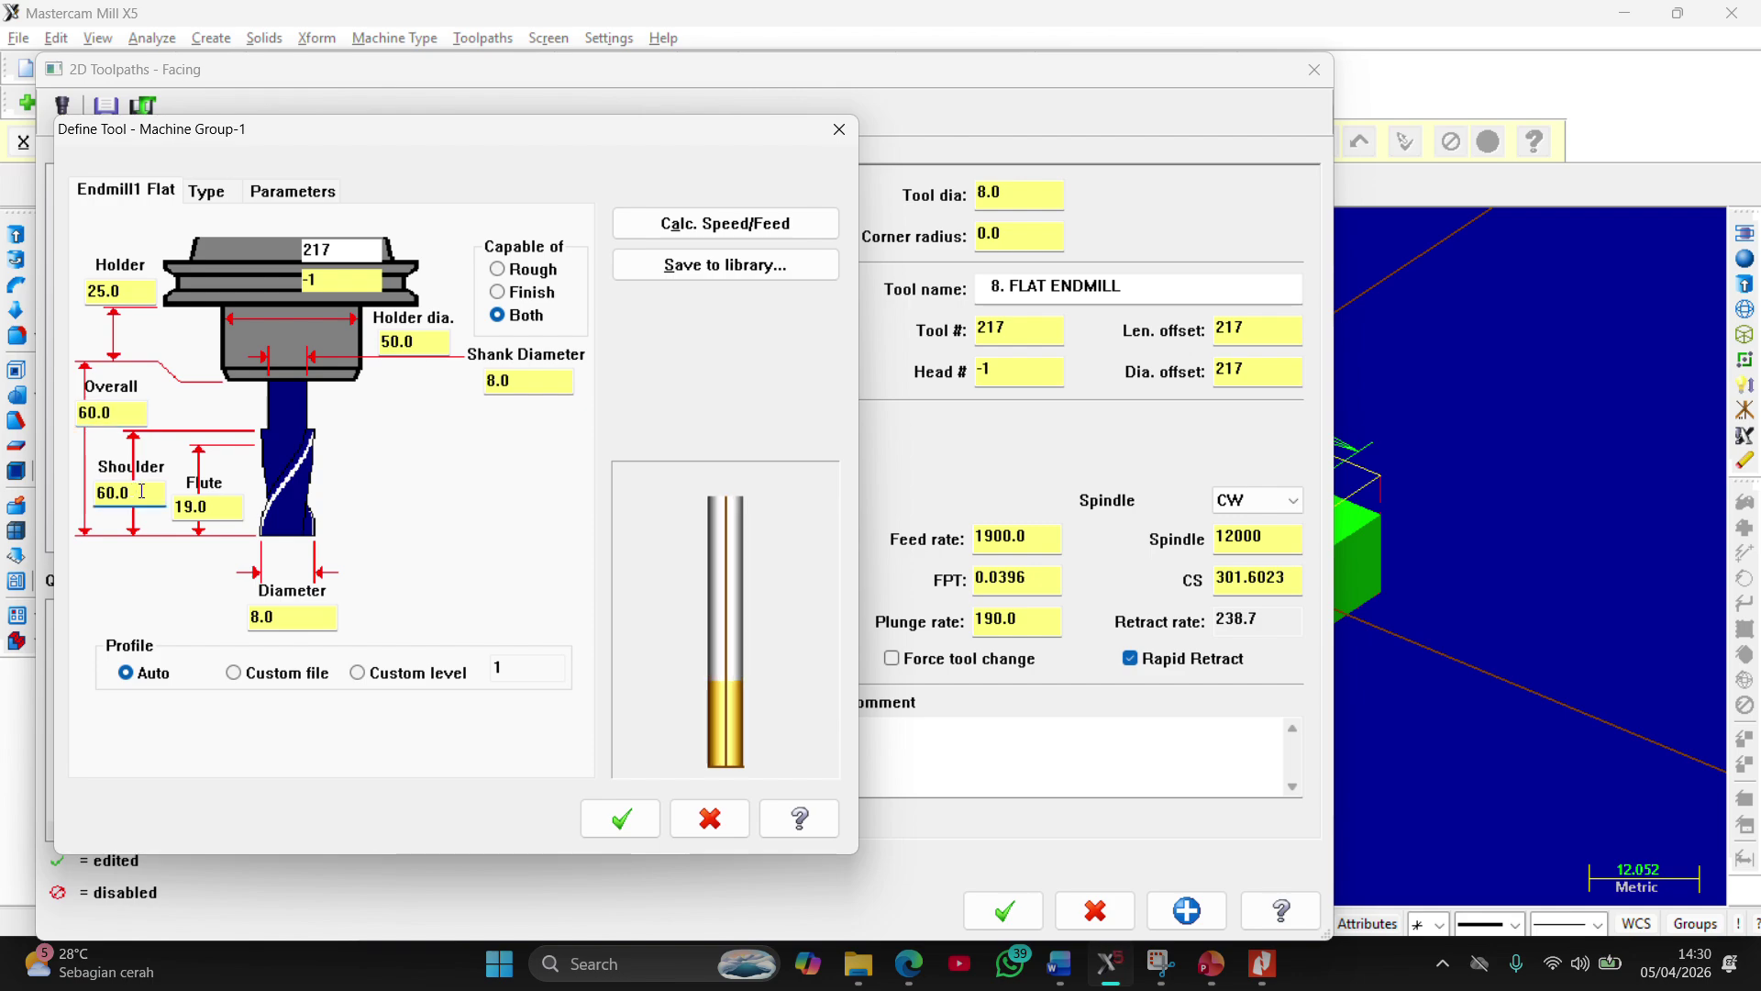
key("alt+Tab")
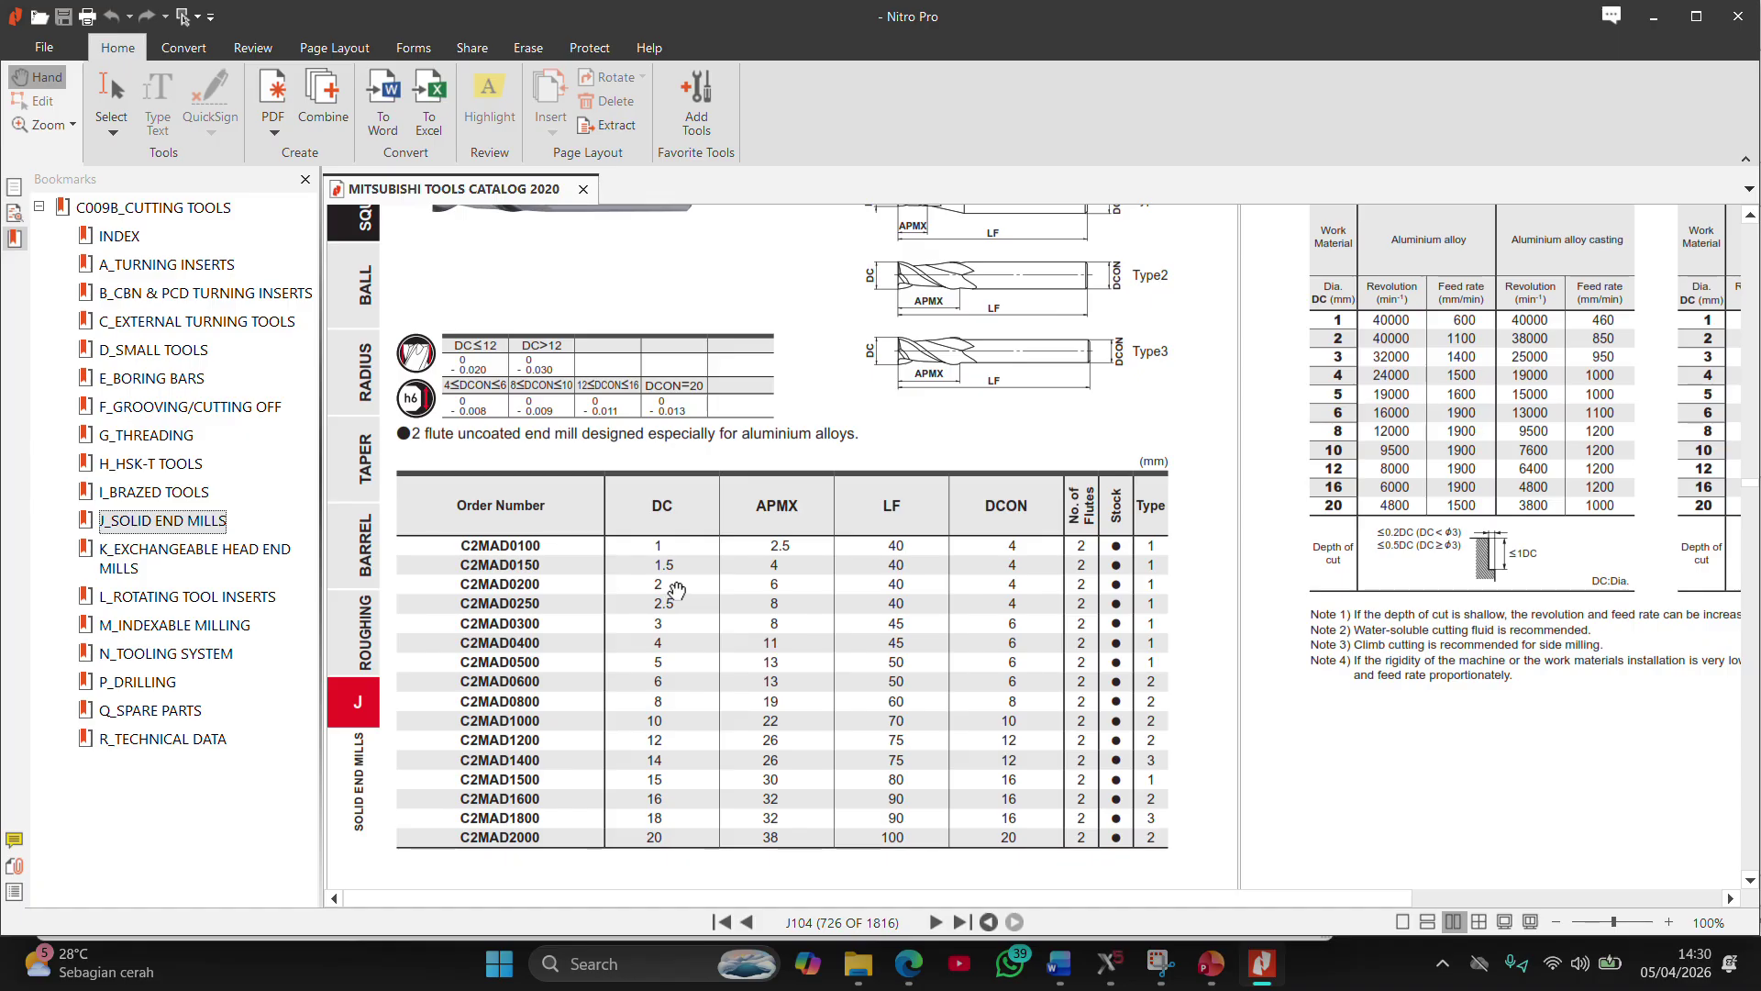
key("alt+Tab")
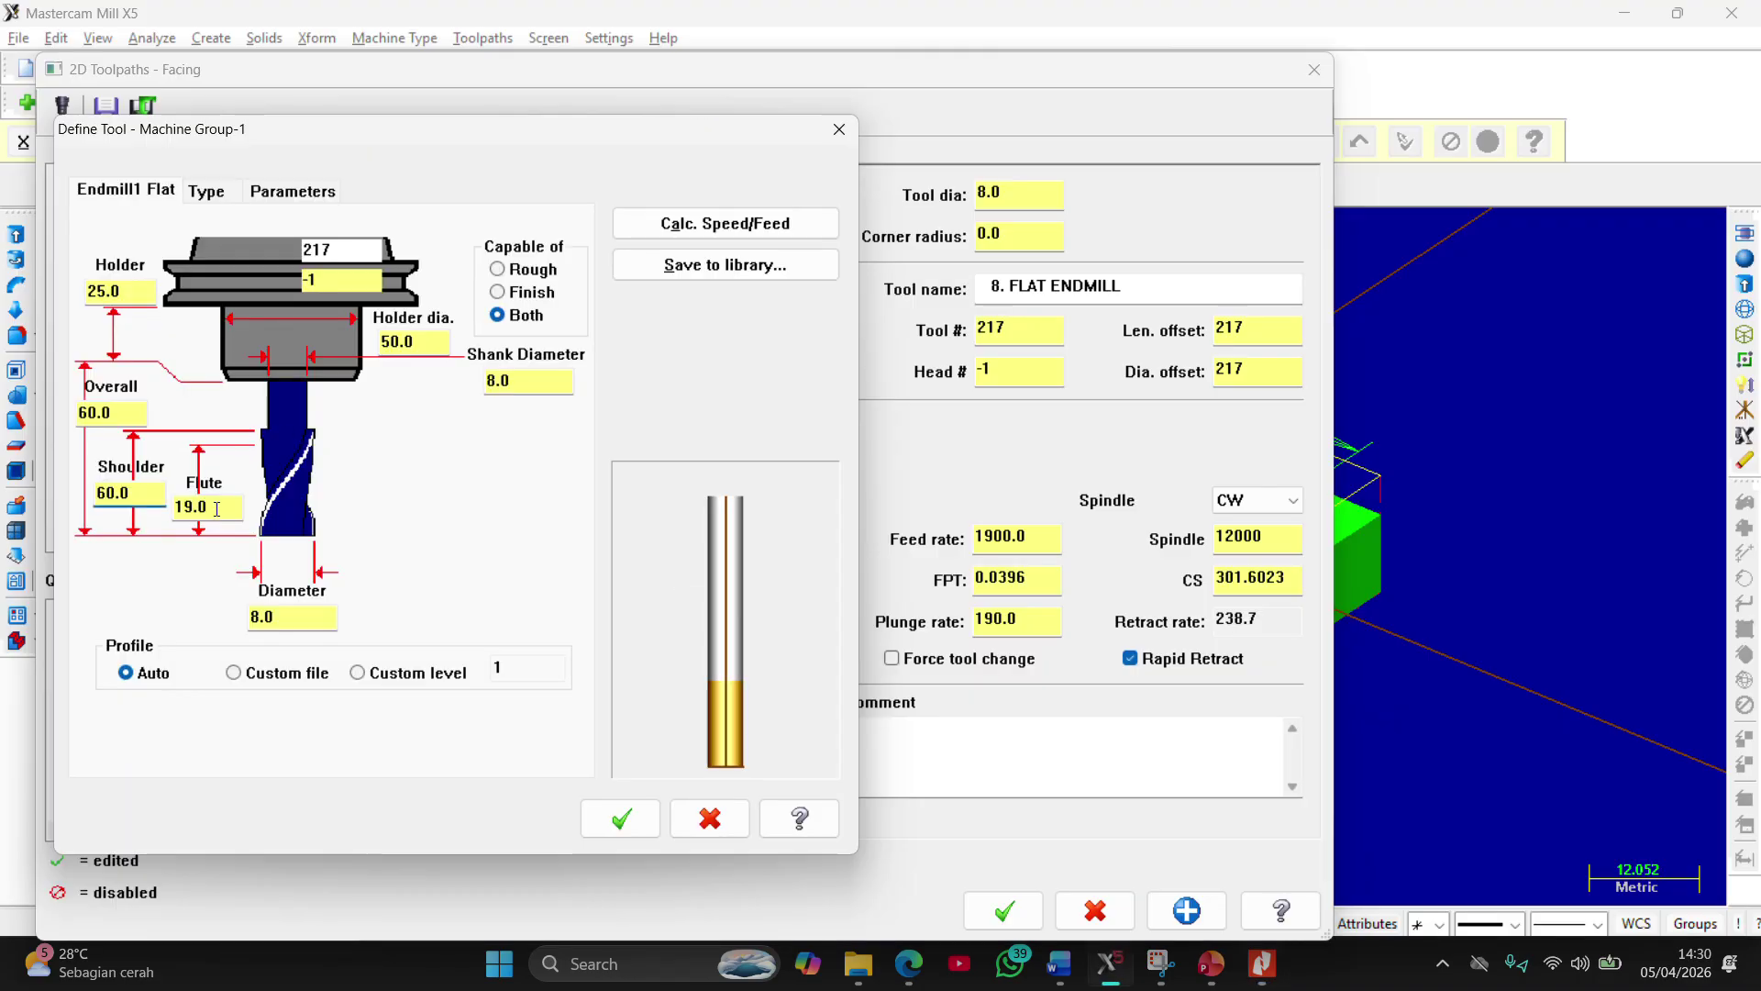
key("alt+Tab")
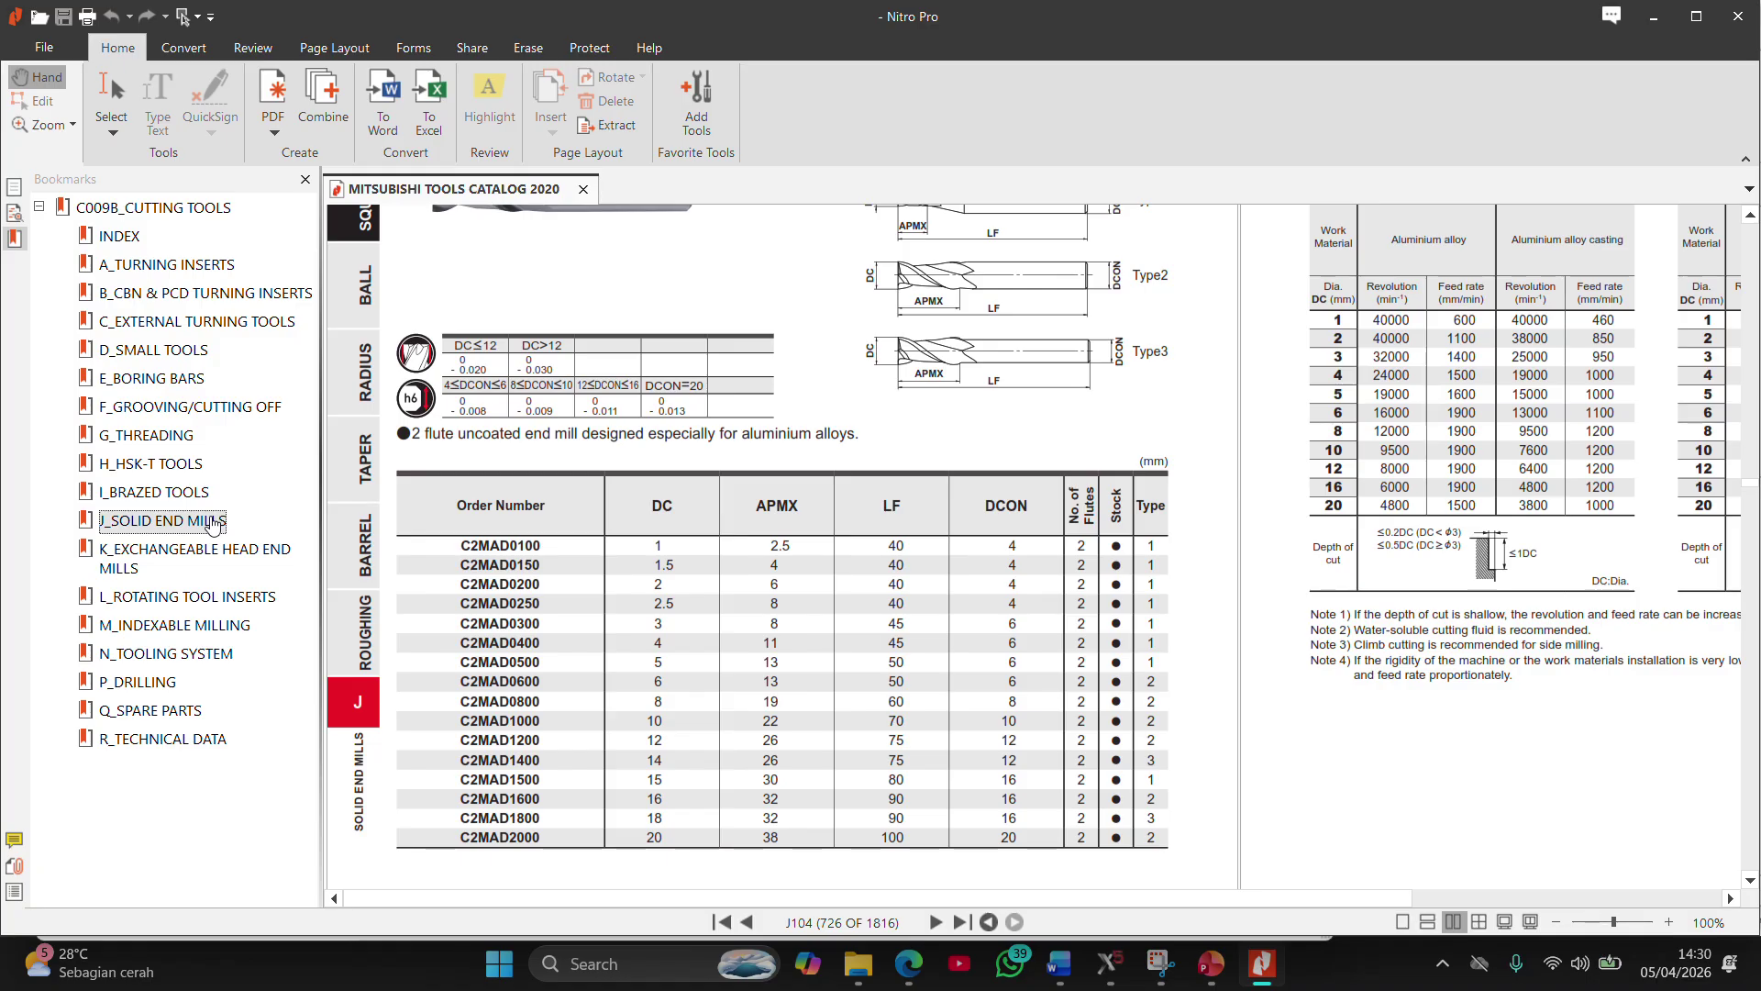
key("alt+Tab")
double_click(132, 495)
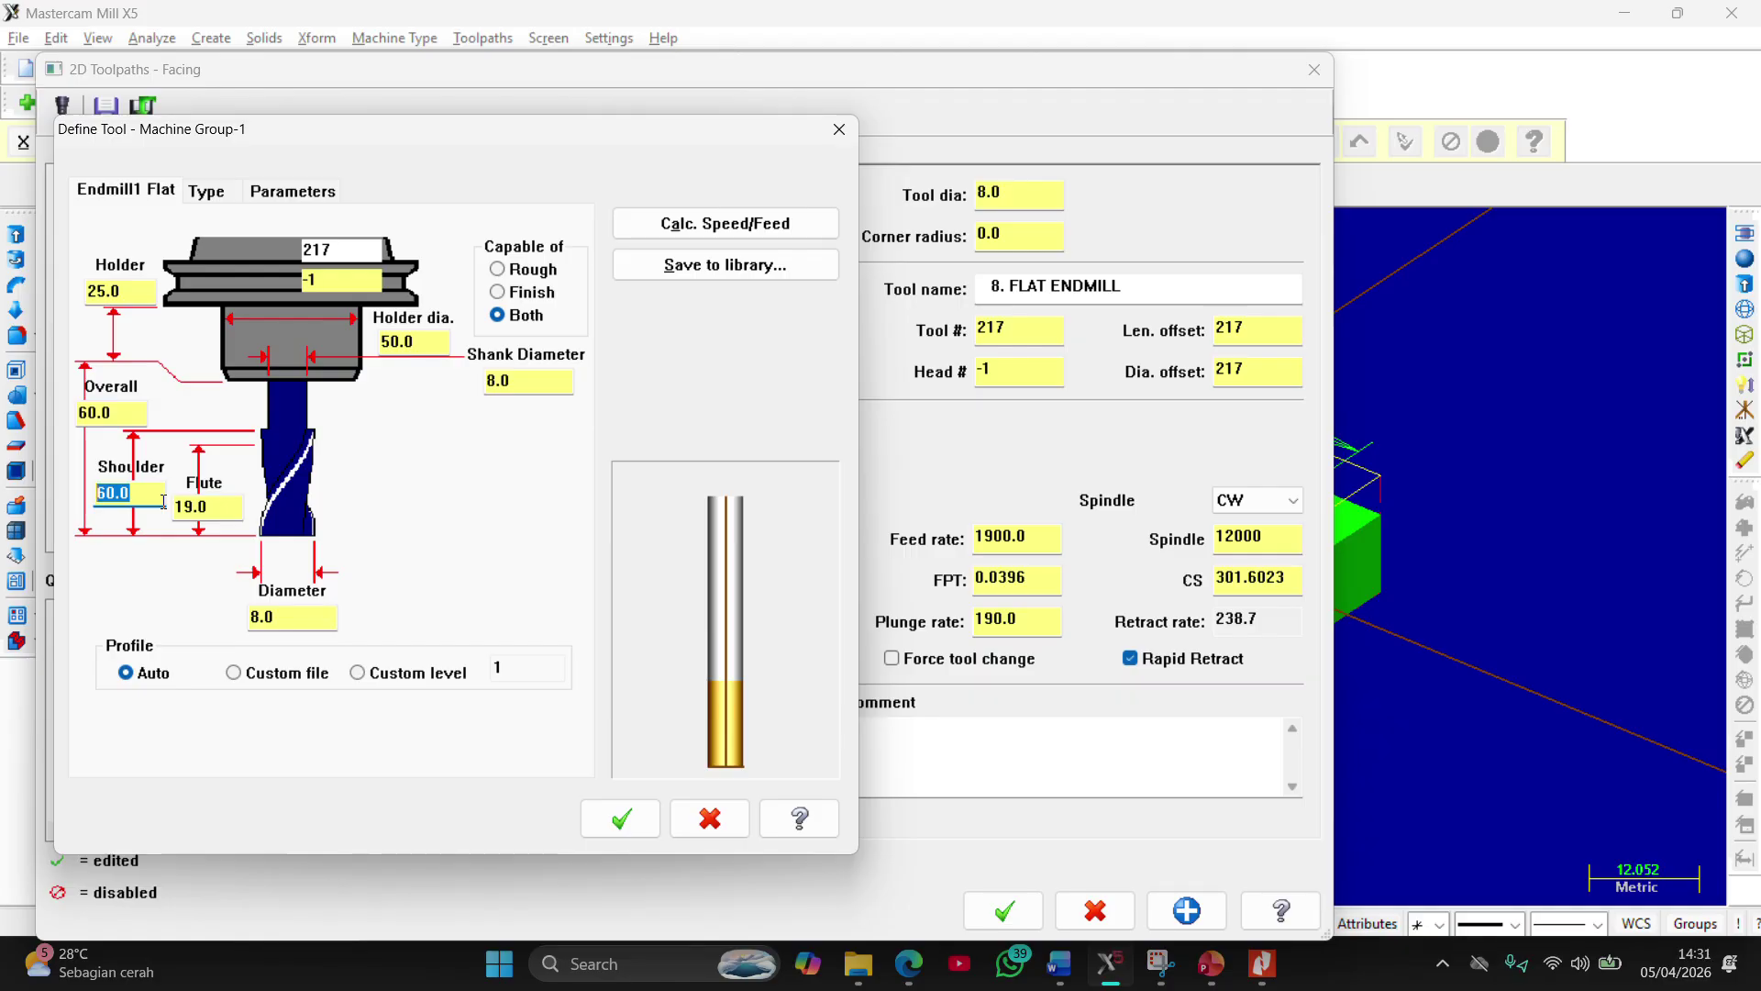
type("25")
left_click(181, 510)
Check the catalog's flute count in Nitro Pro and set the number of flutes to 2 in Mastercam's endmill parameters
key("alt+Tab")
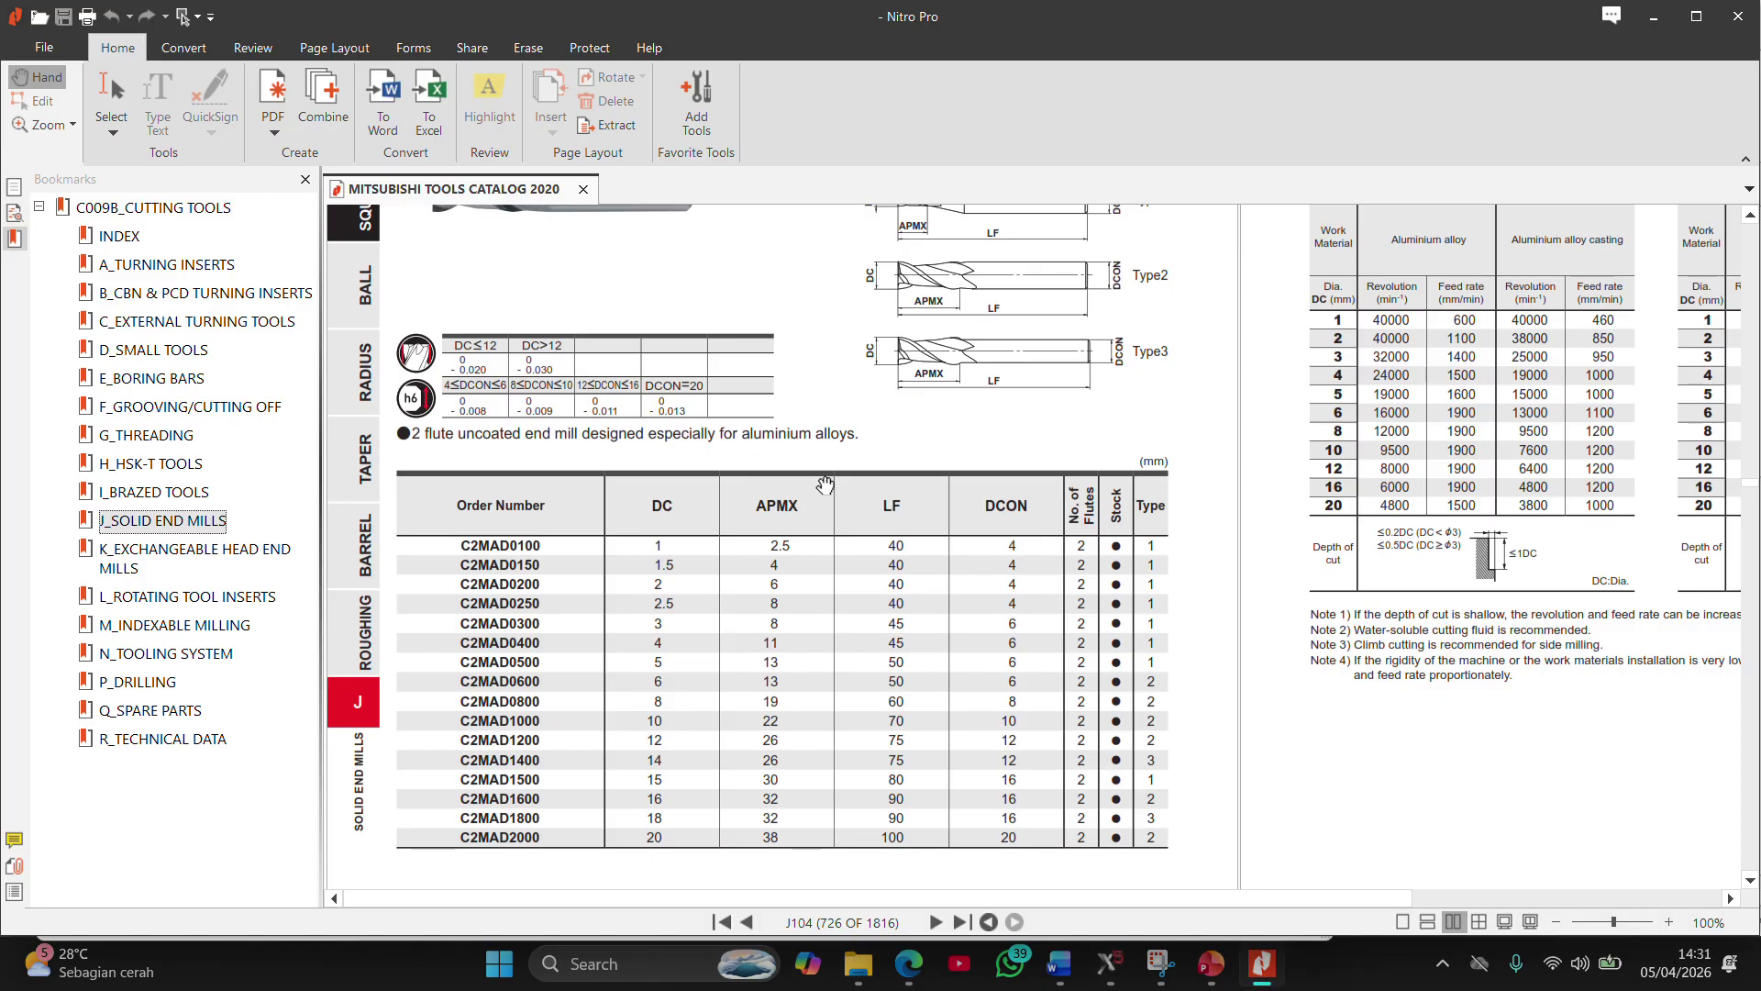
key("alt+Tab")
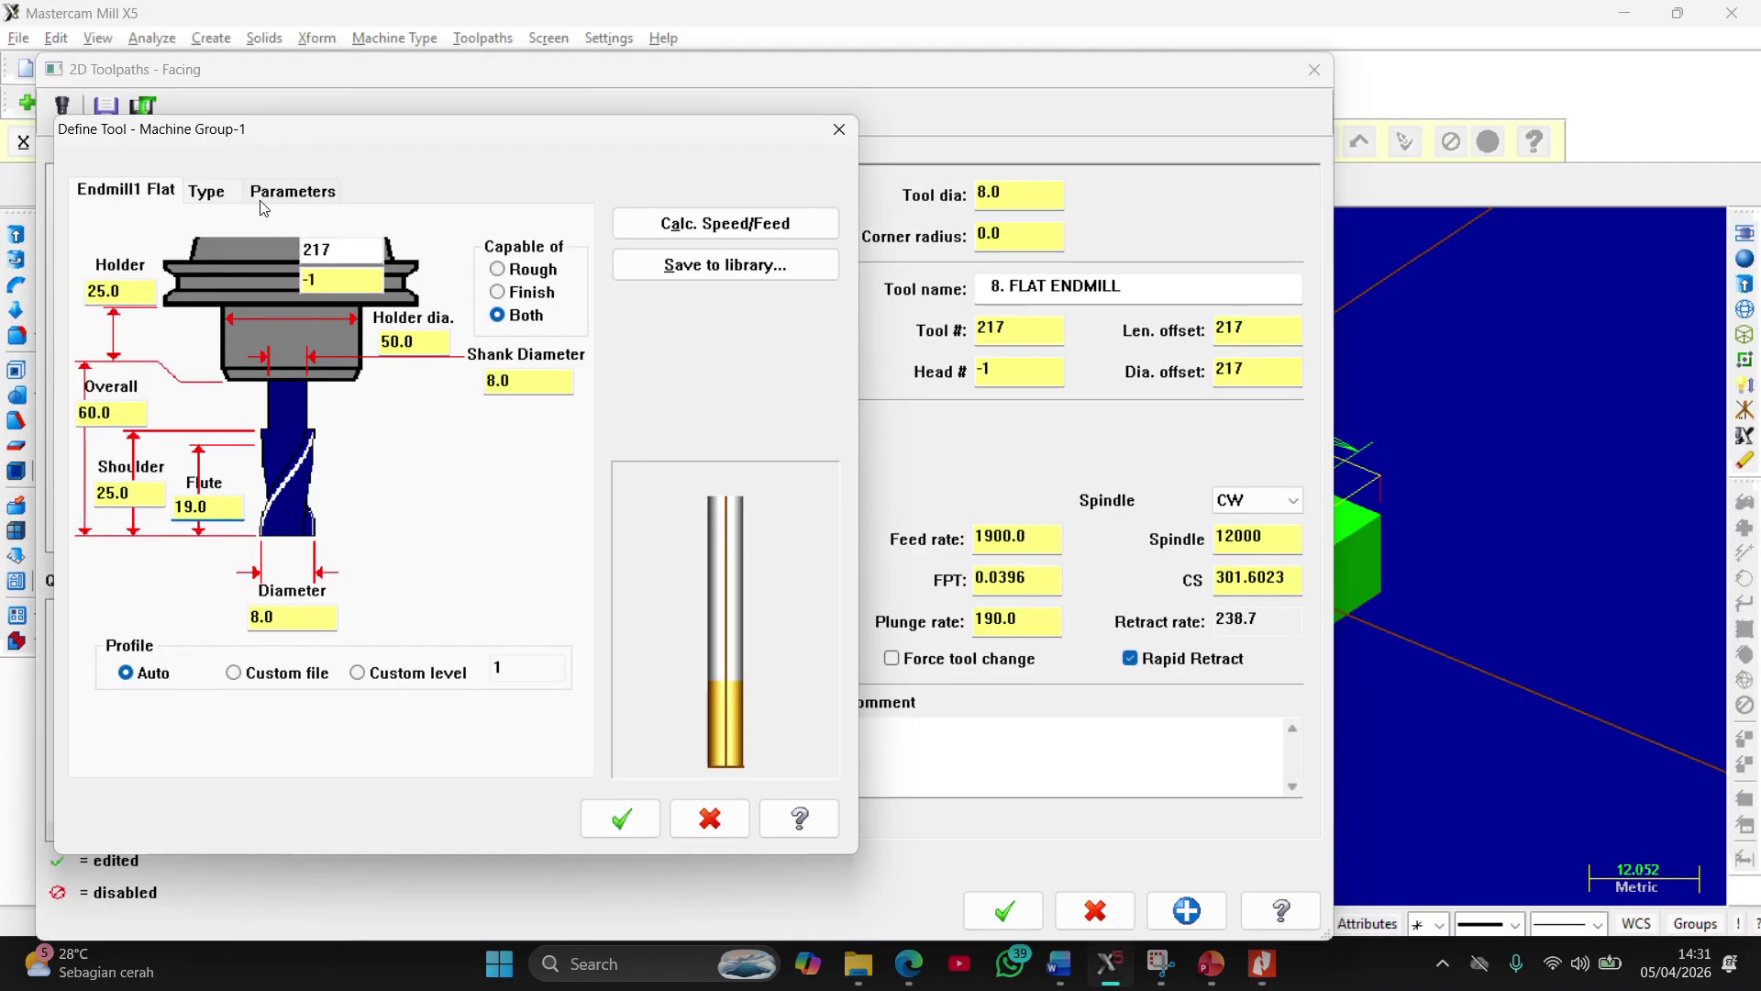
left_click(217, 192)
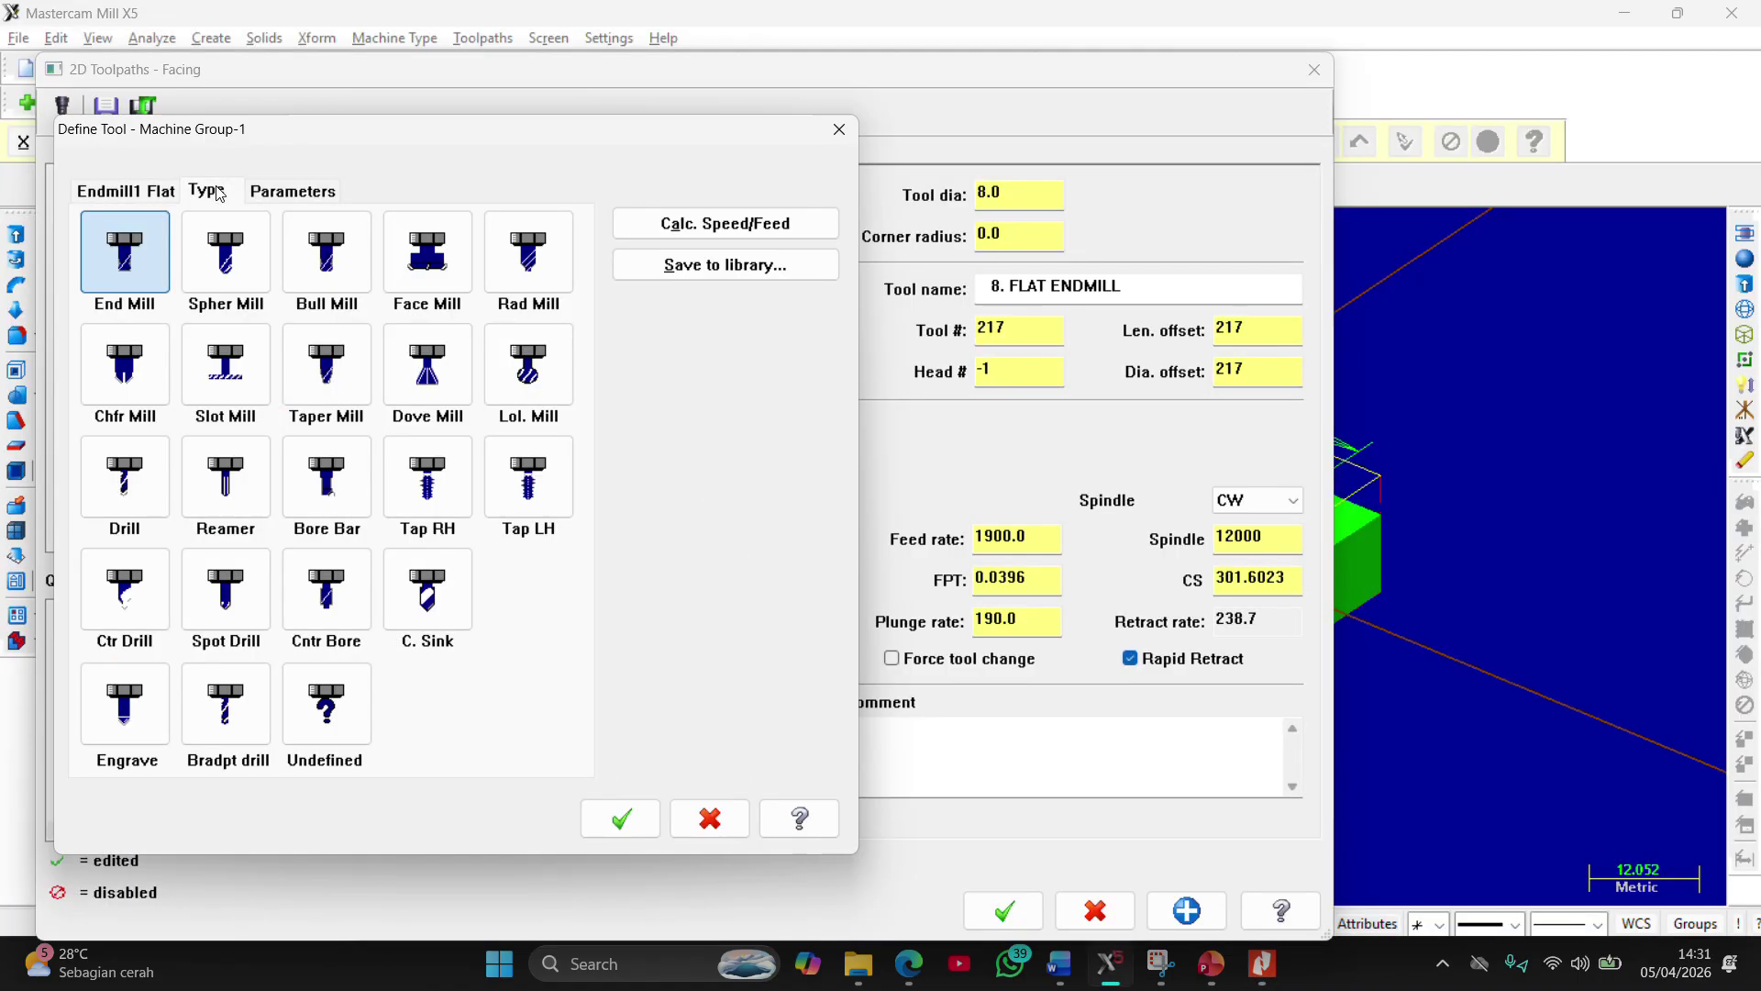
left_click(292, 191)
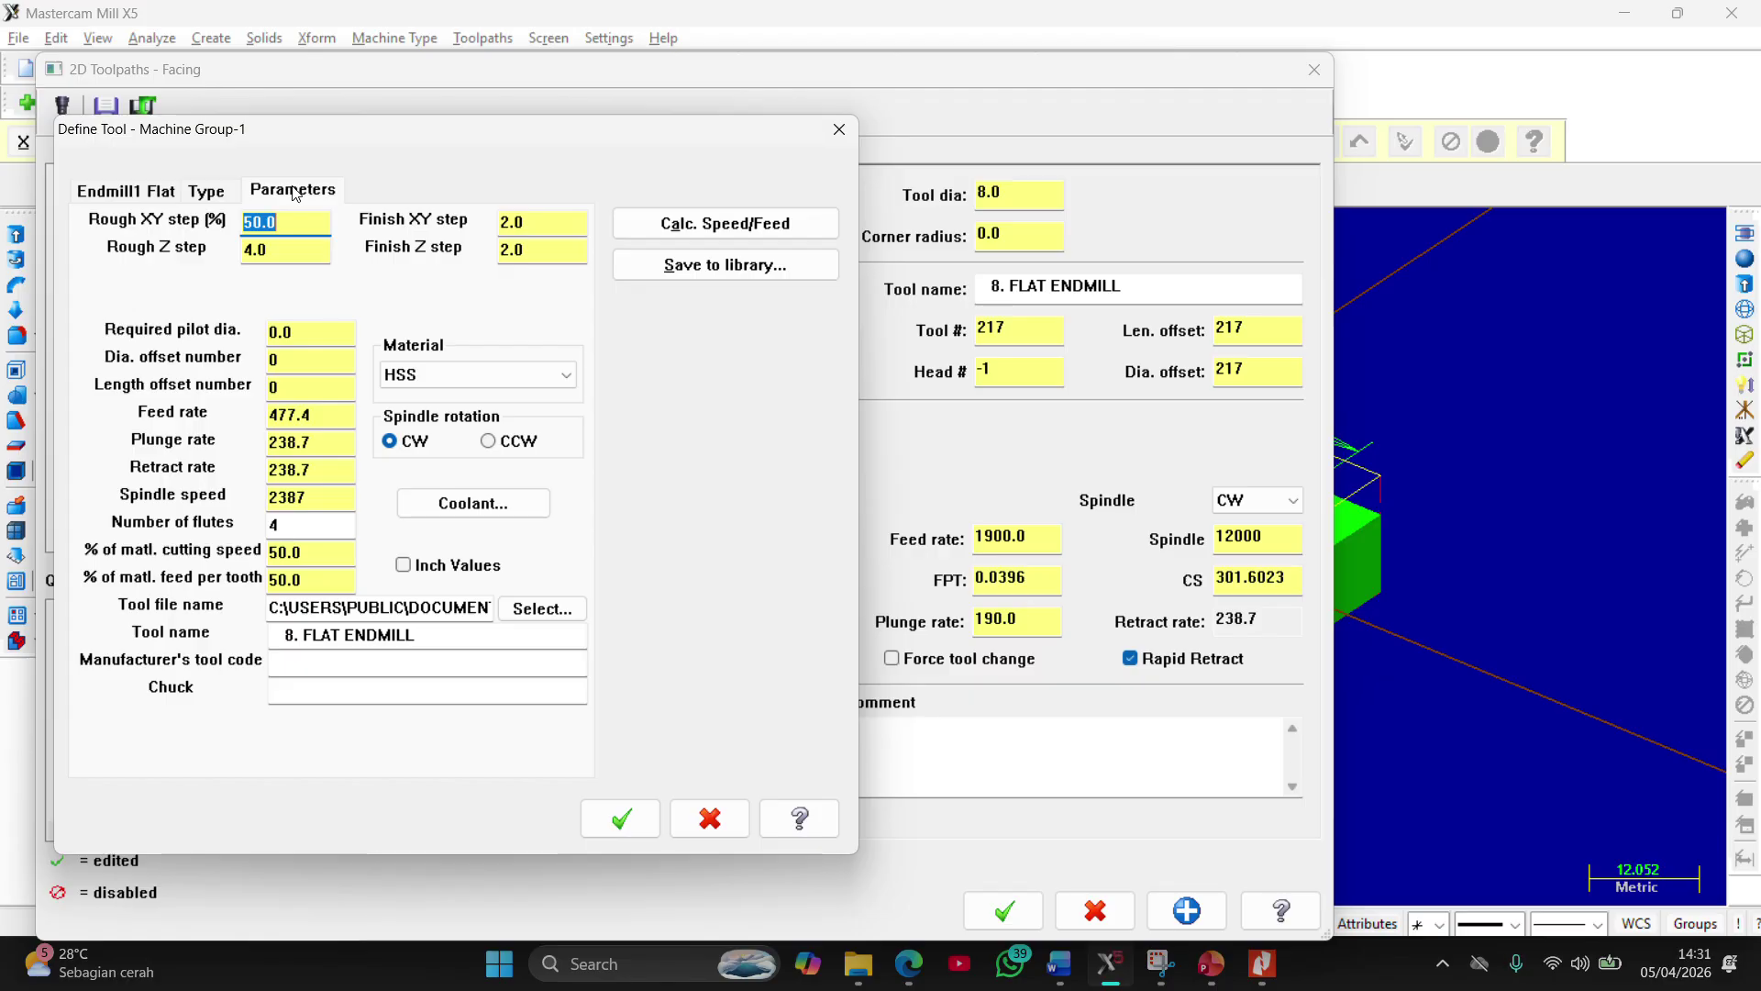
double_click(290, 533)
type("2")
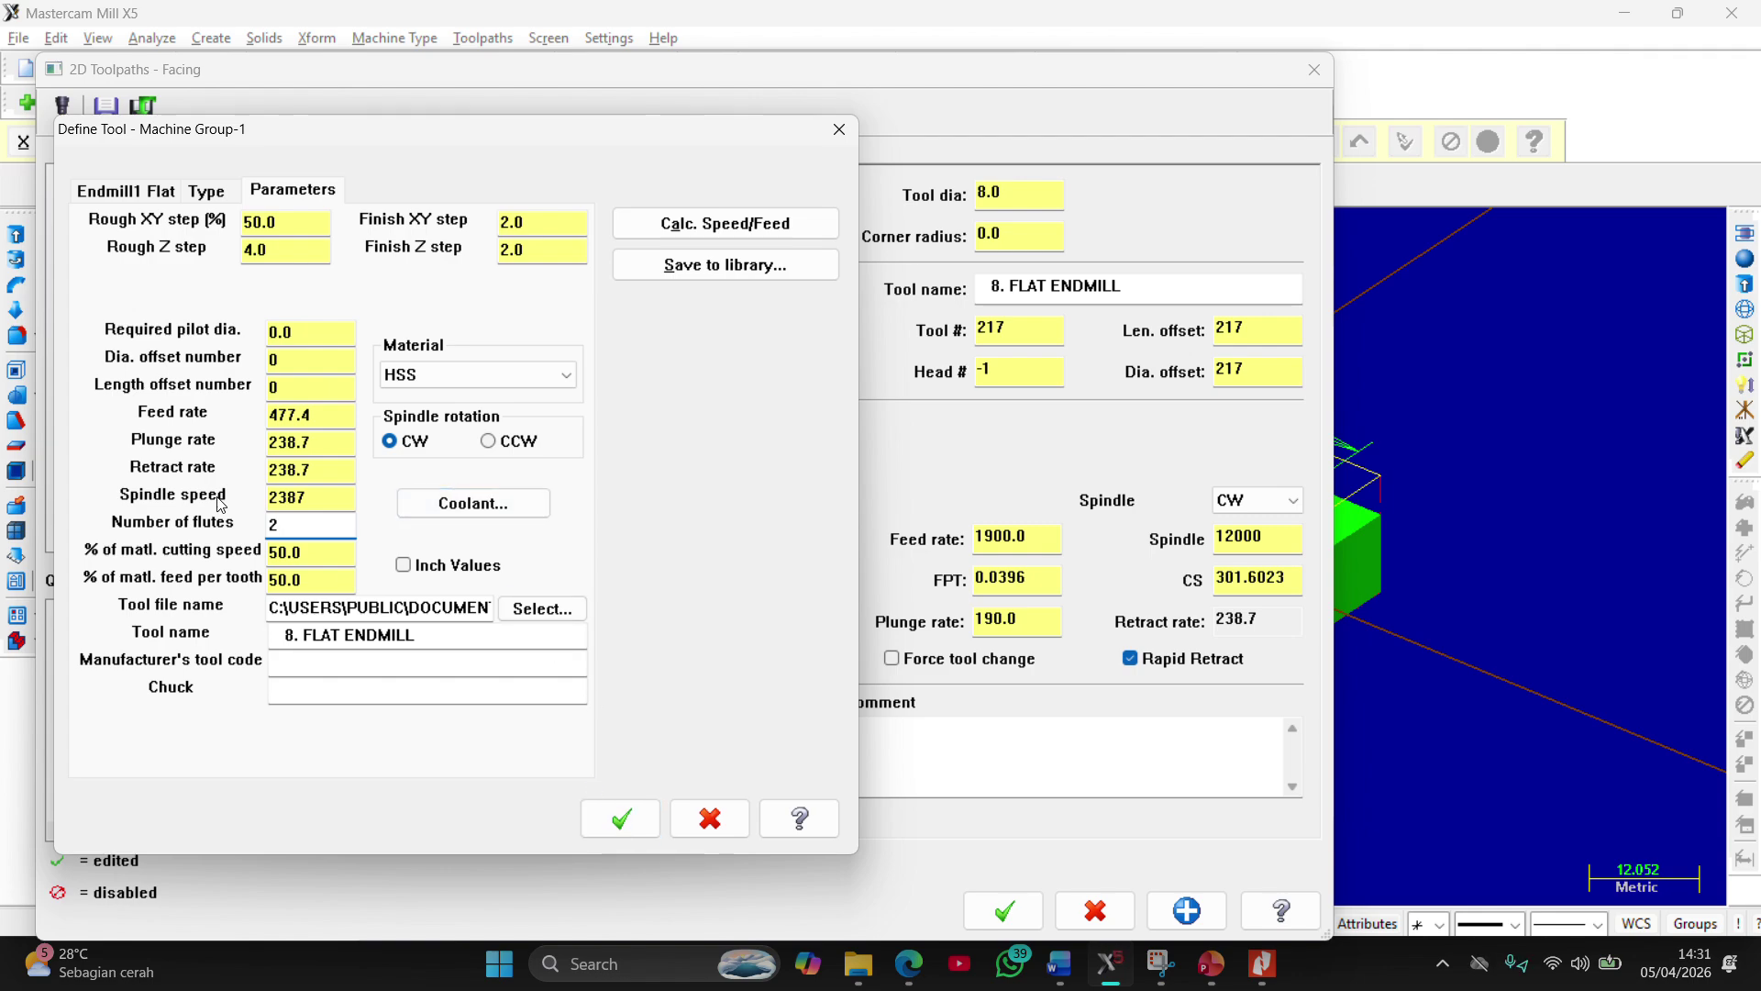
Set the endmill's feed rate to 1900 and its spindle speed to 12000
left_click_drag(322, 414, 244, 416)
type("1900")
double_click(330, 496)
type("12")
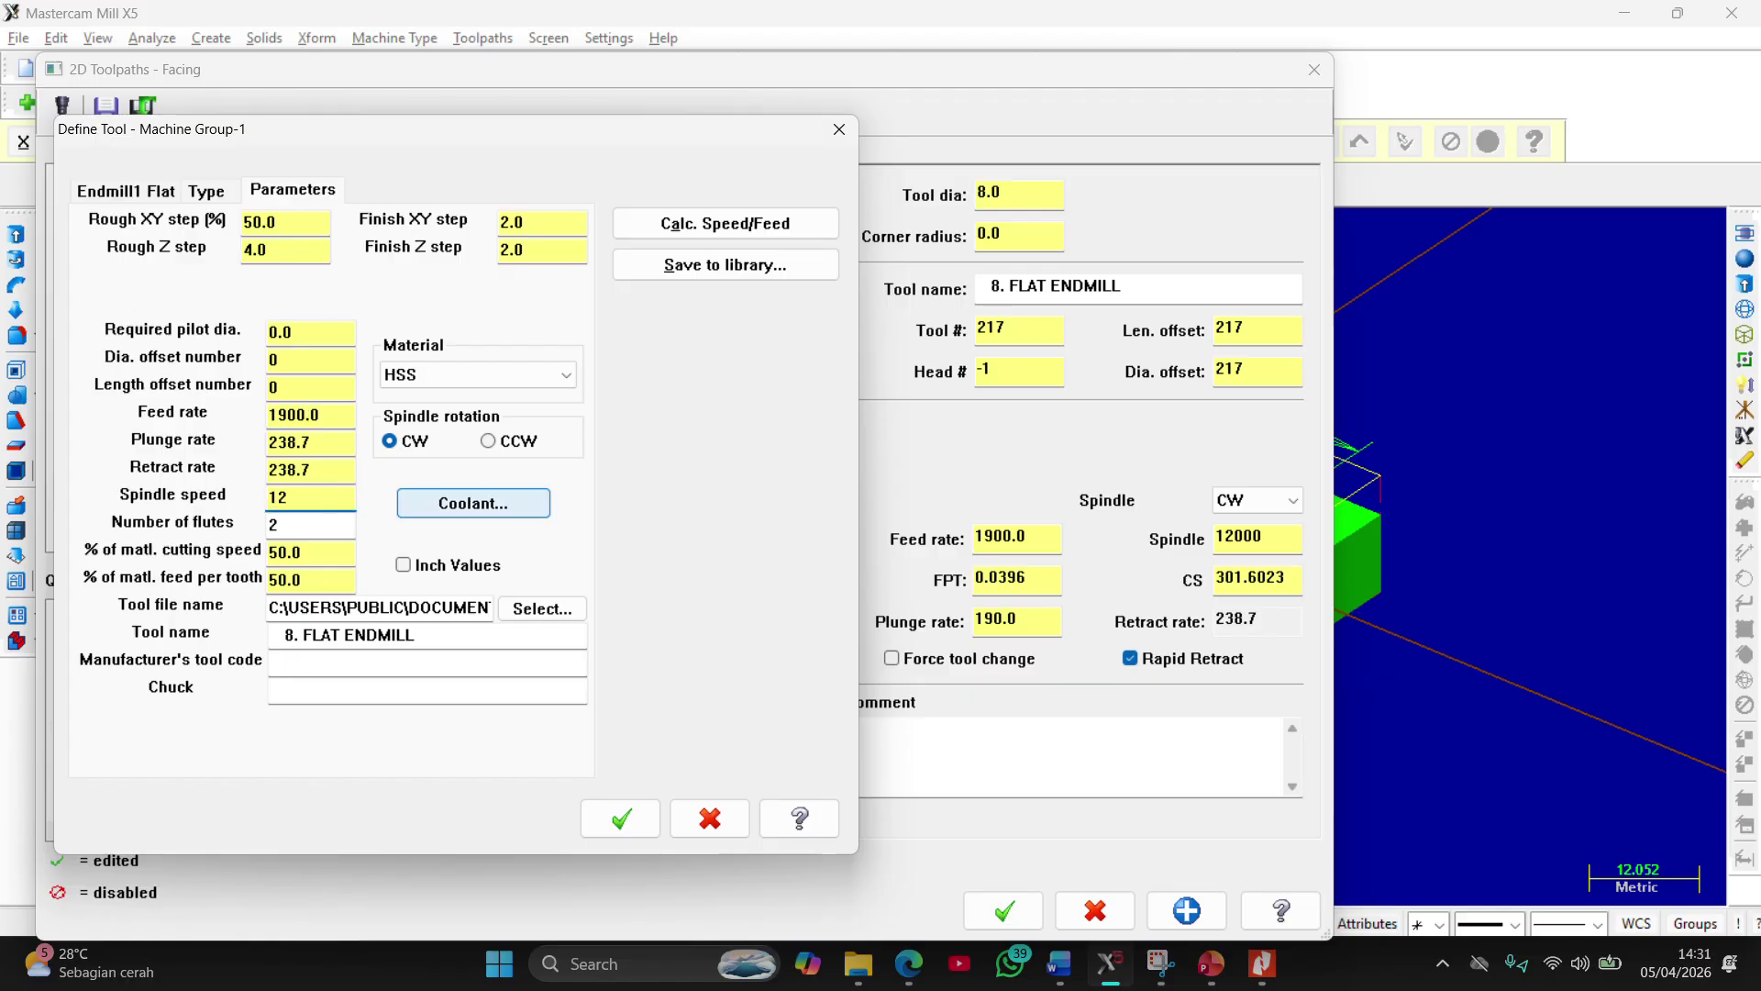
type("000")
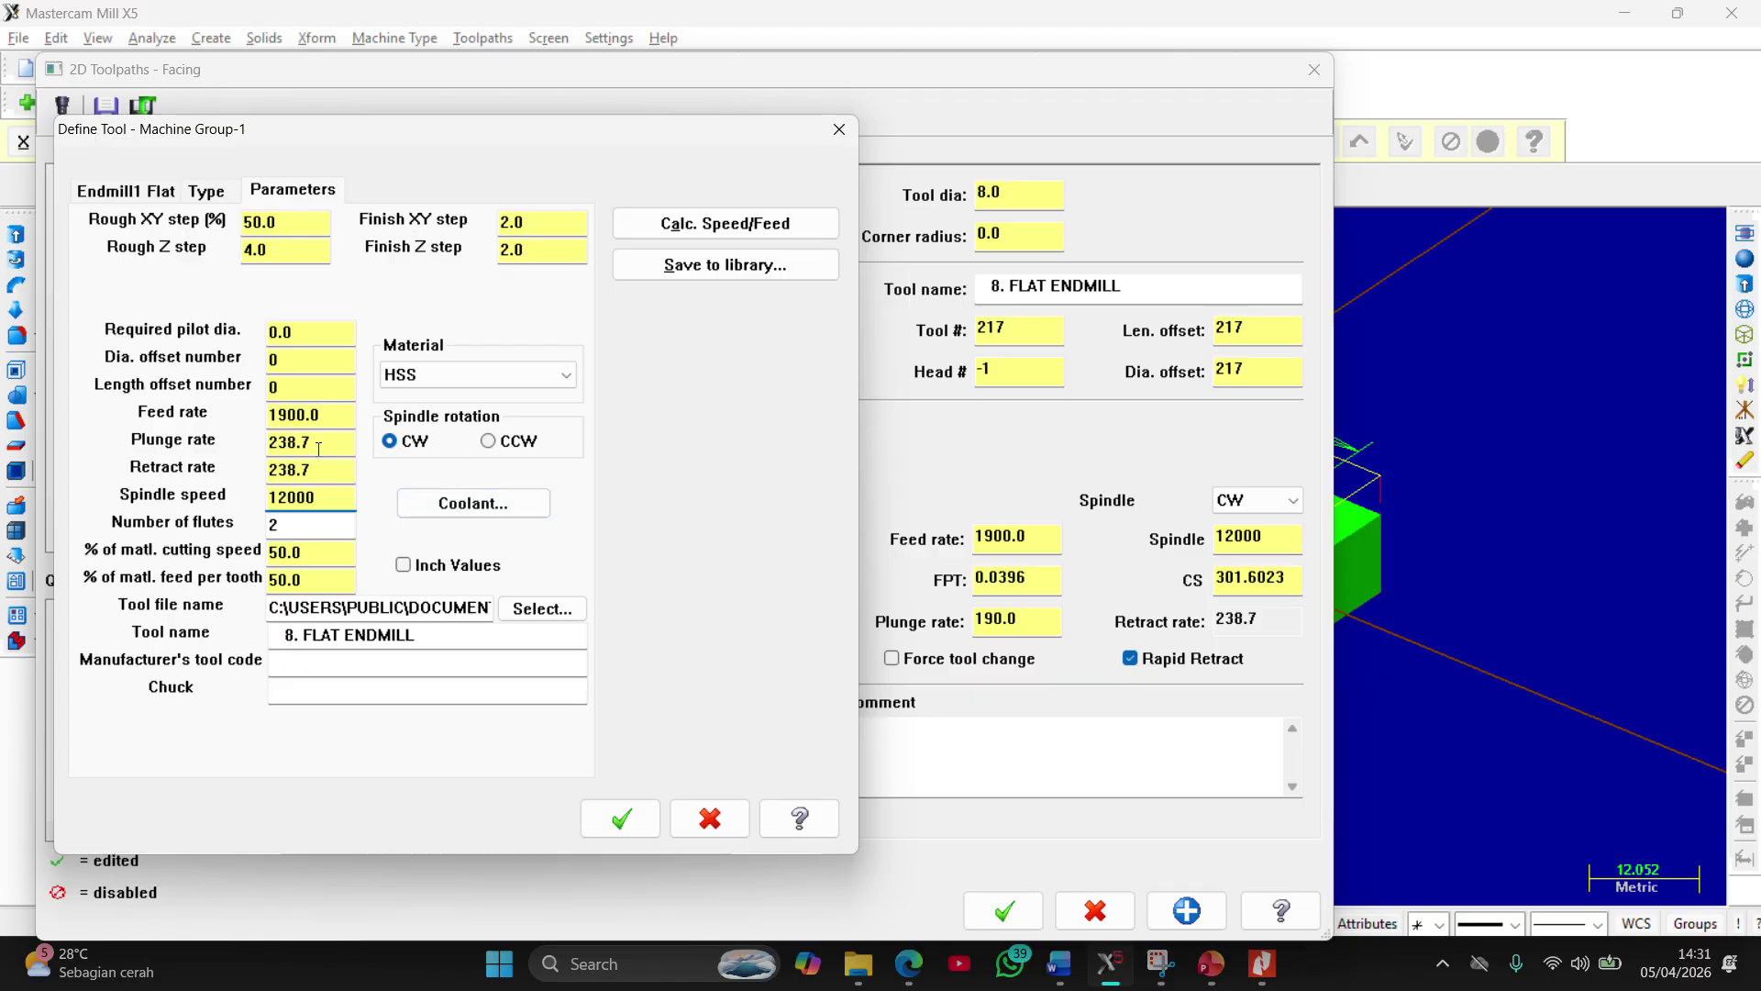
Set the endmill's plunge rate to 190 and its retract rate to 1900
left_click_drag(318, 448, 234, 433)
type("190")
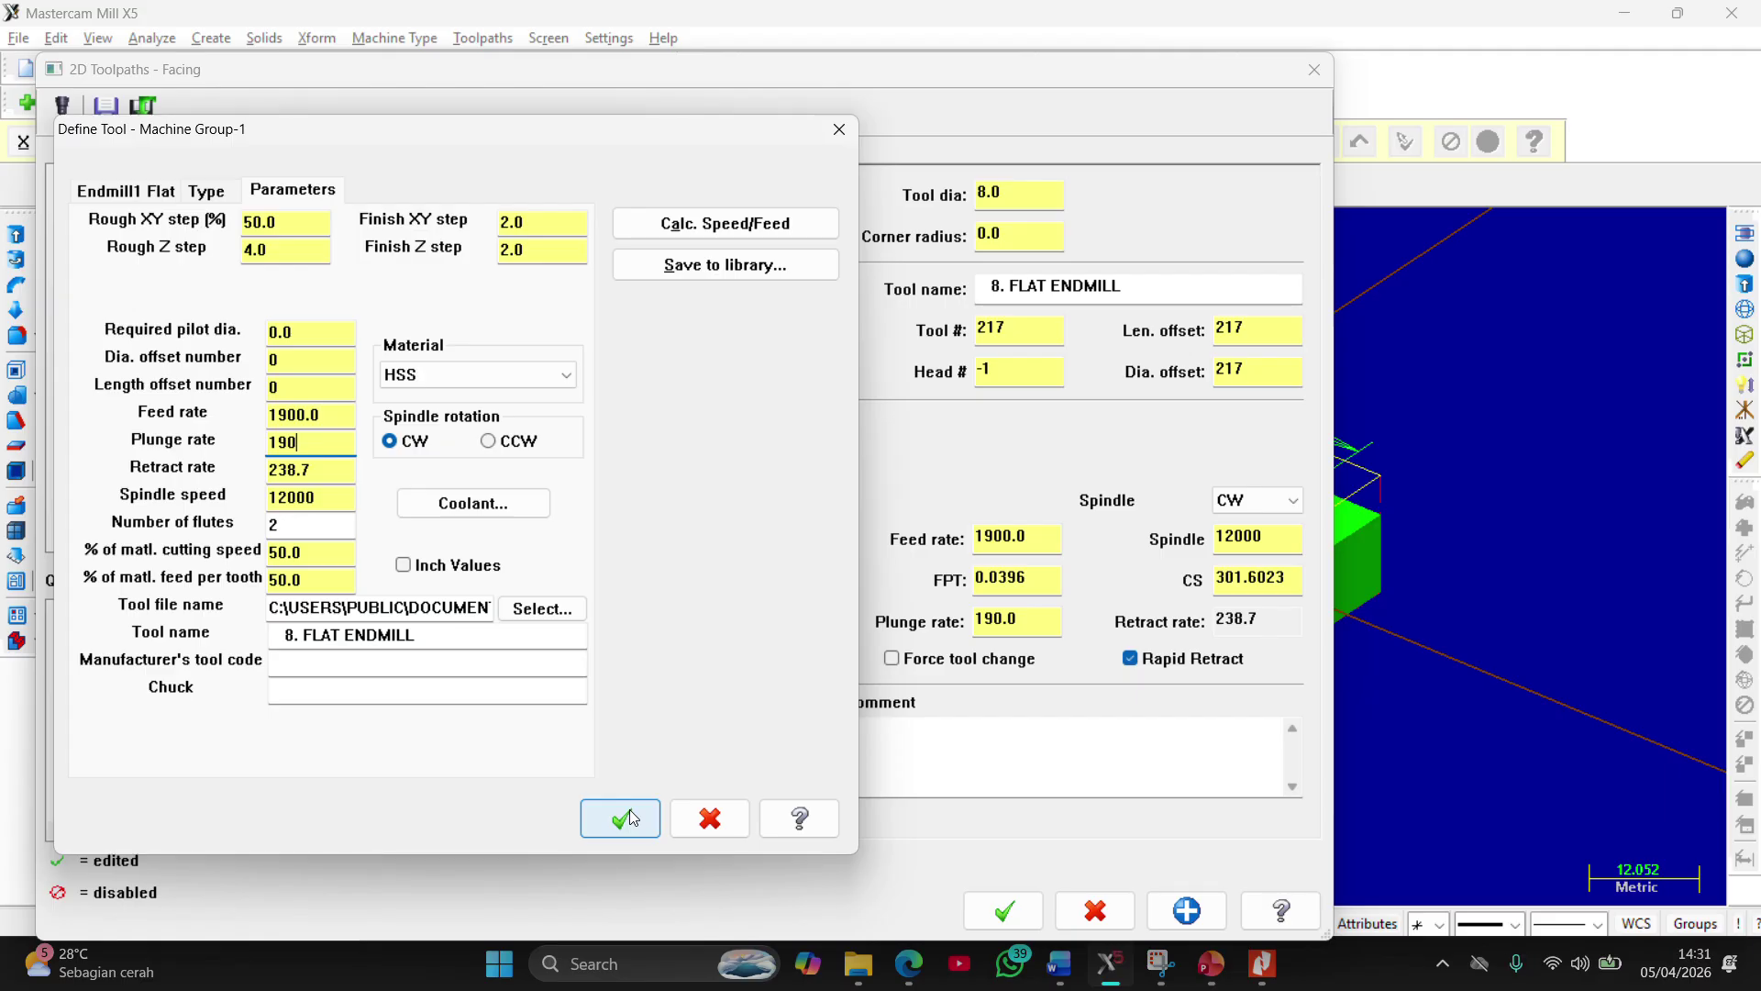
left_click(326, 415)
key("ctrl+c")
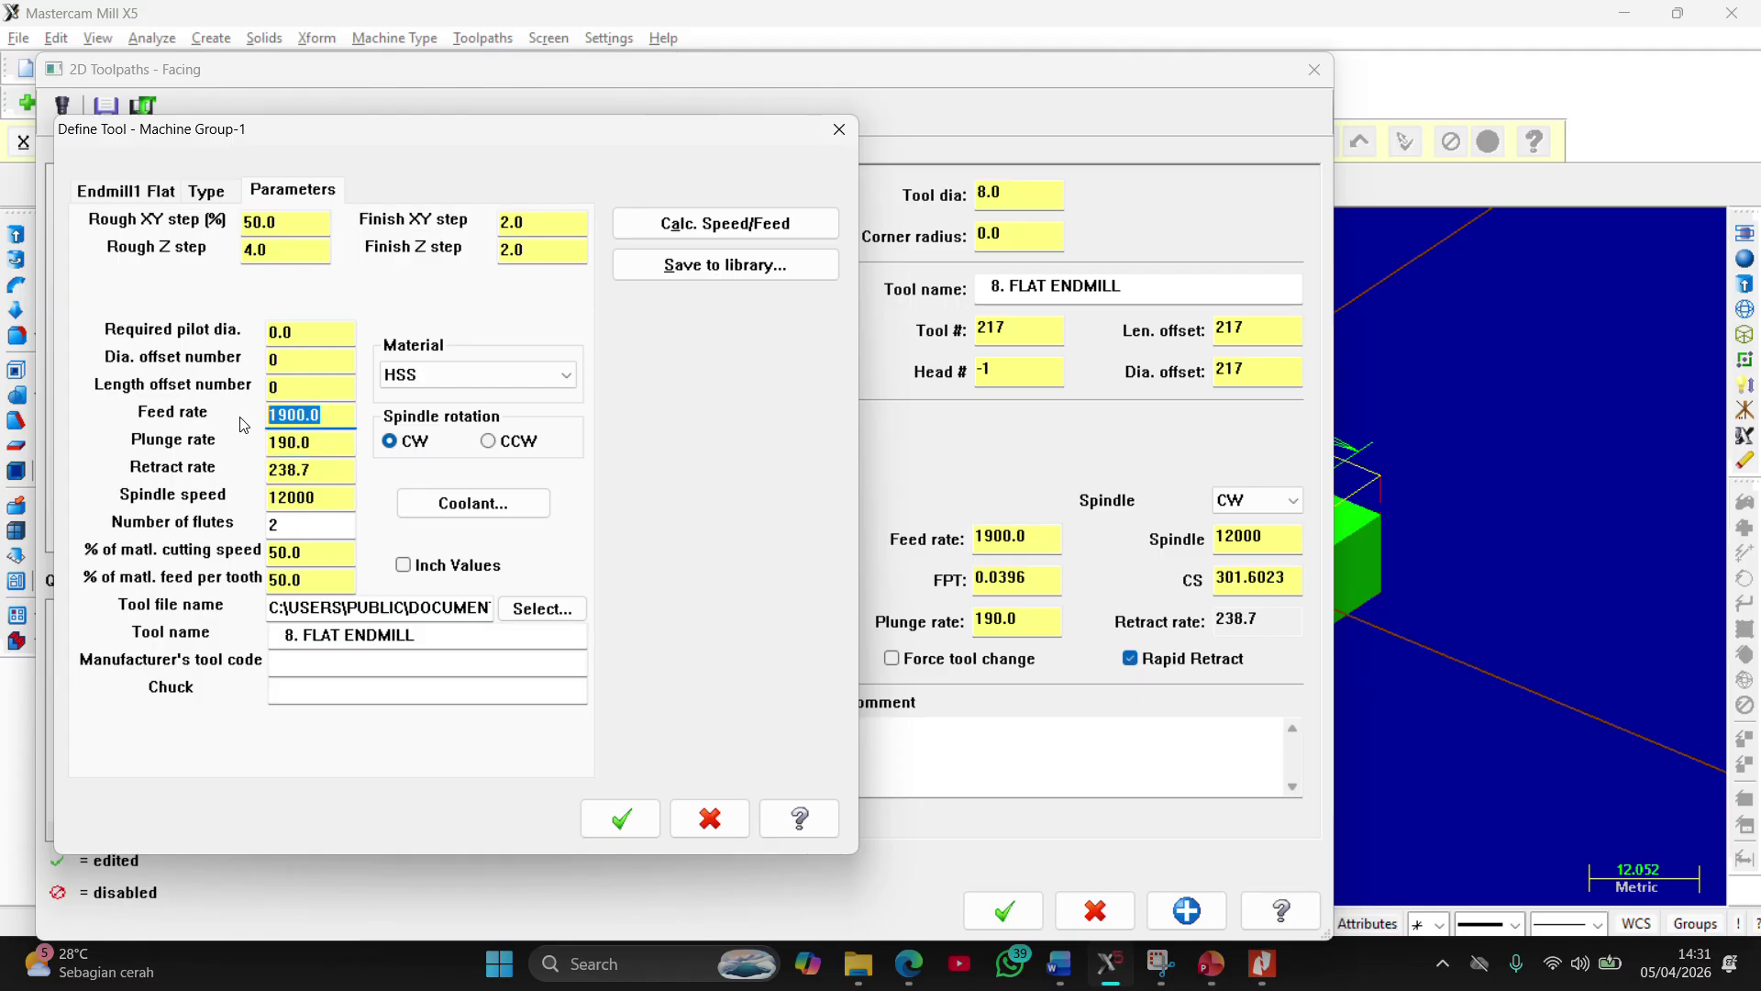
double_click(331, 468)
key("ctrl+v")
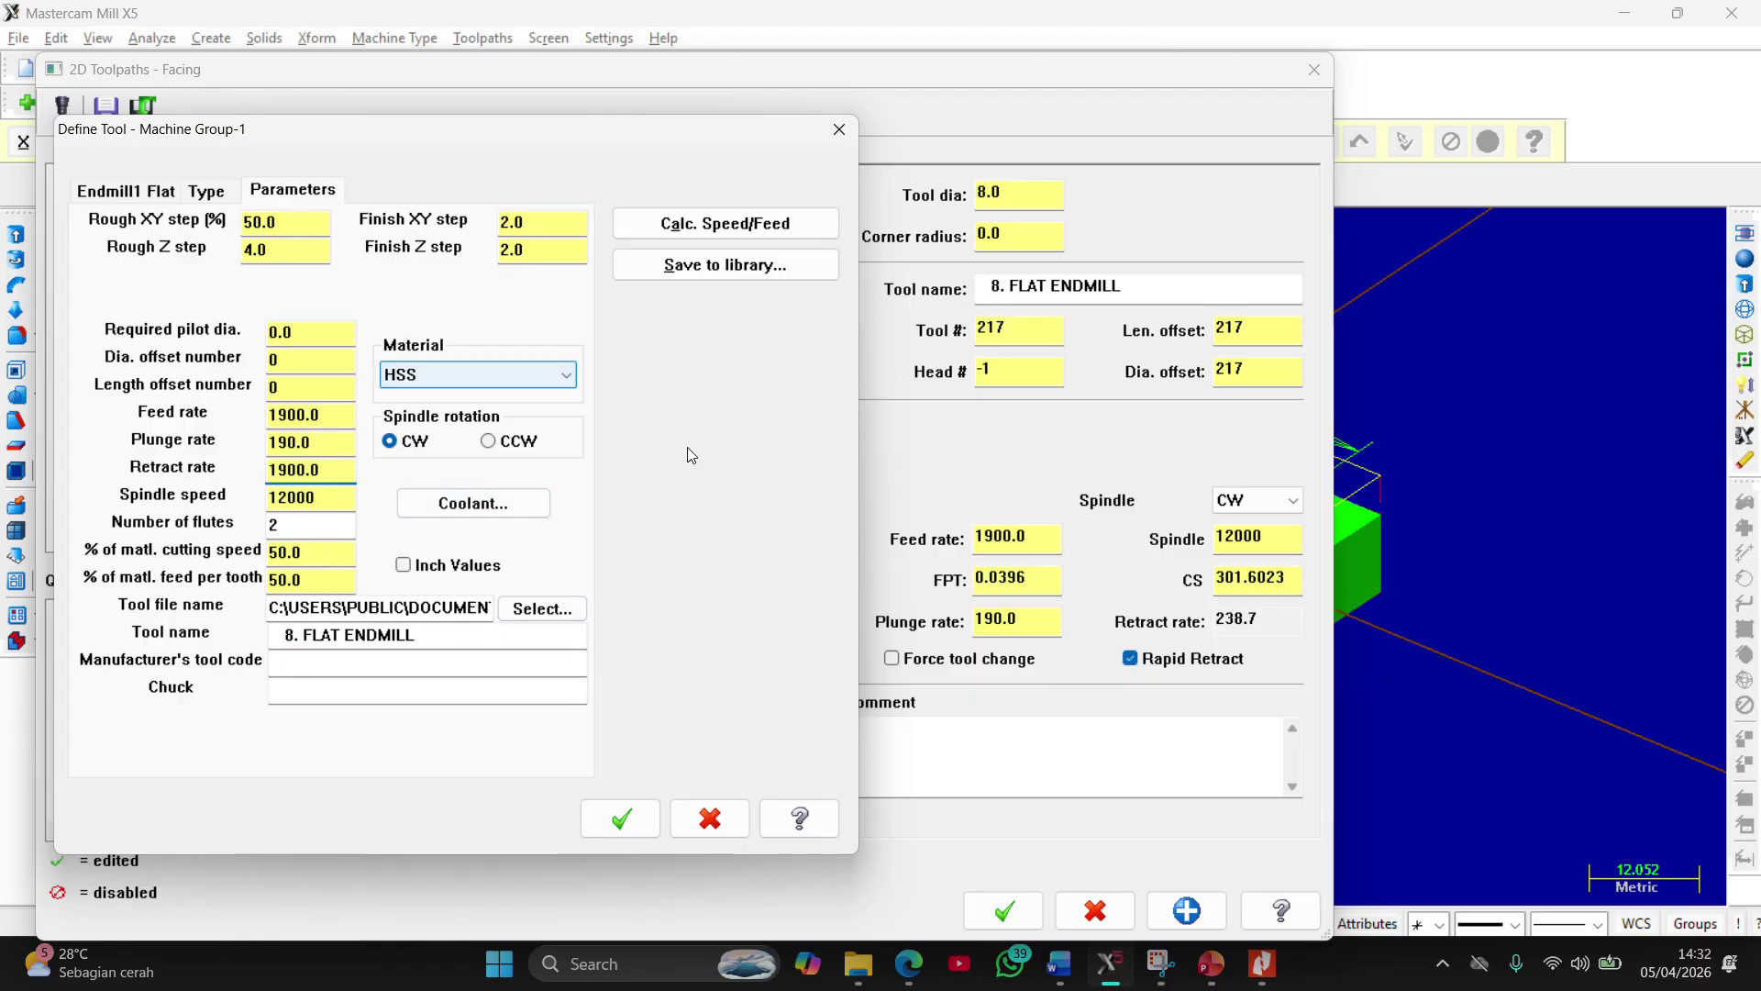
Check the C2MA tool material in the Nitro Pro catalog, set the endmill's material to Carbide in Mastercam and accept the tool definition
key("alt+Tab")
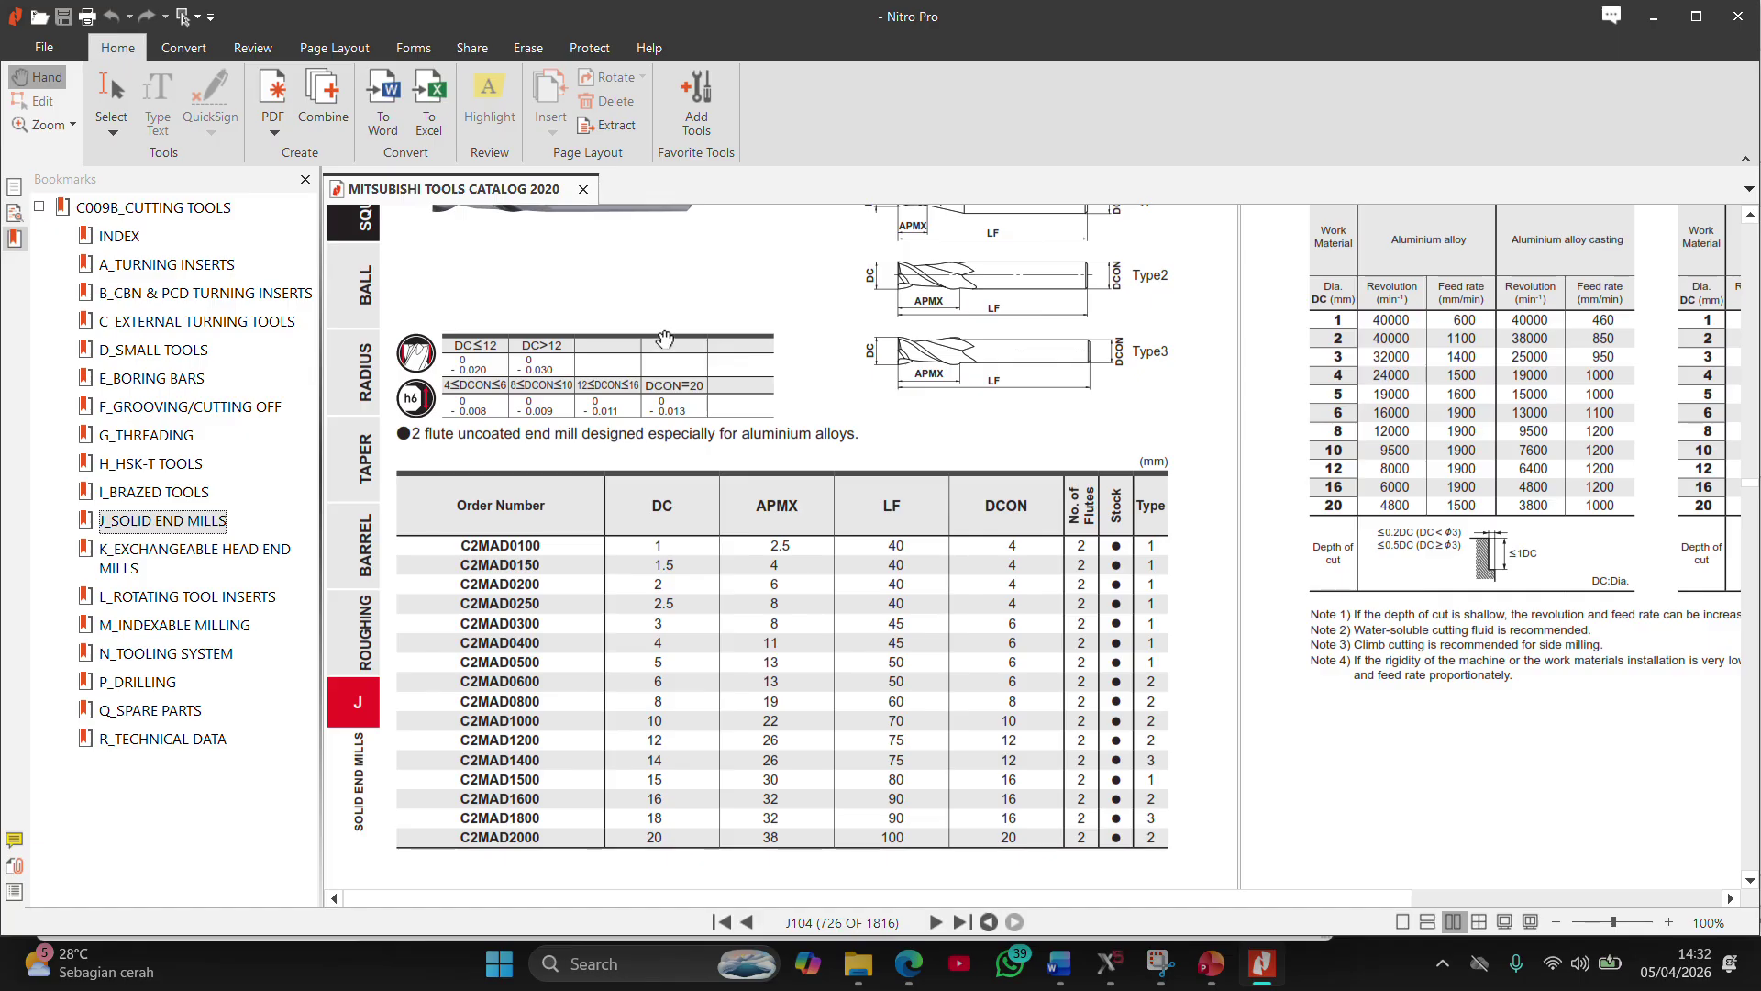
left_click_drag(664, 346, 659, 480)
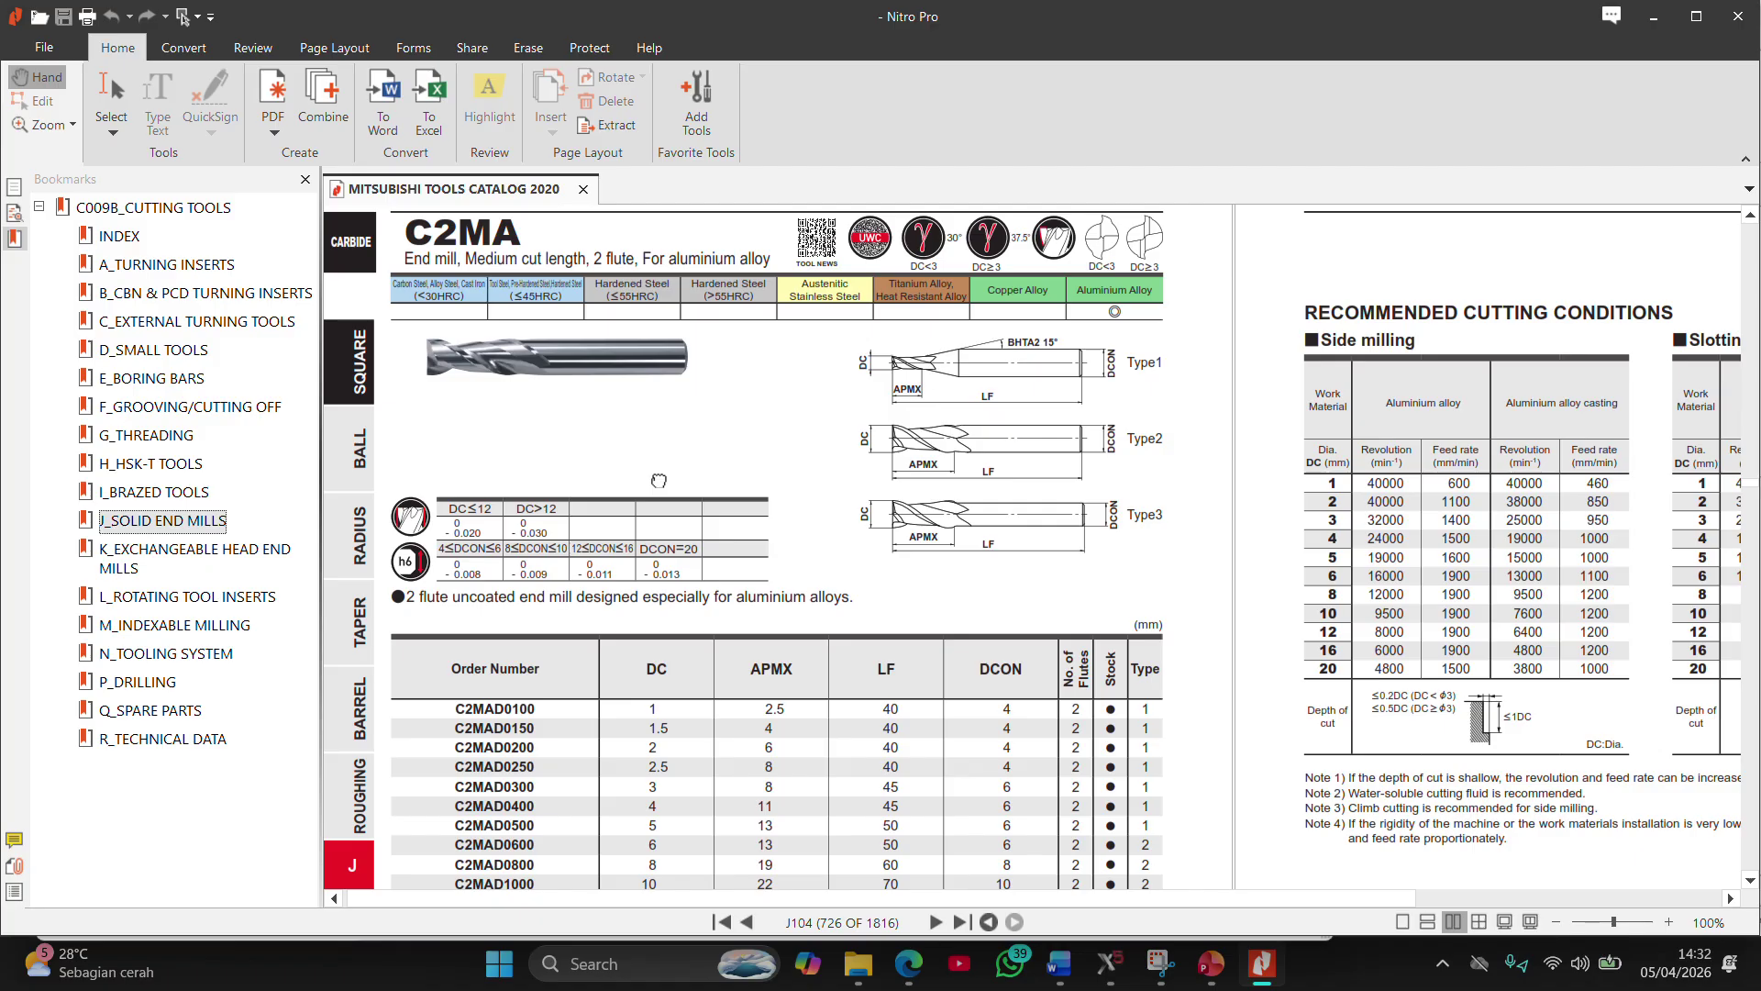
left_click_drag(659, 481, 656, 358)
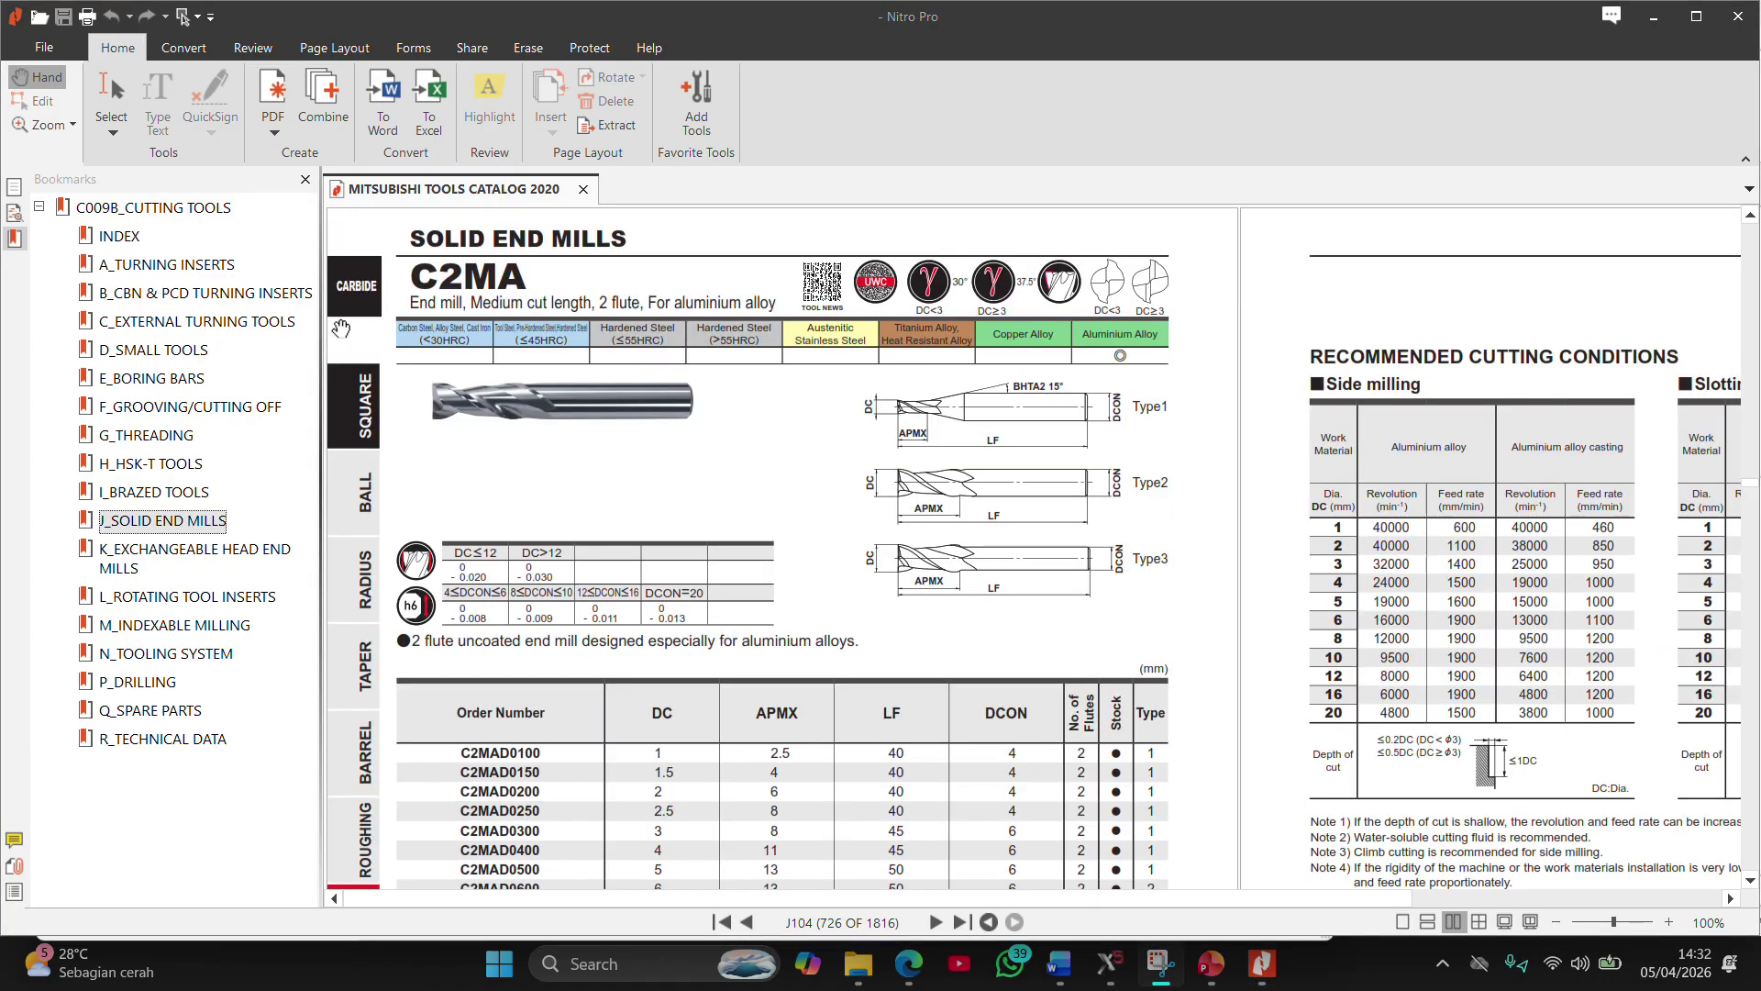
left_click(413, 293)
left_click(1114, 971)
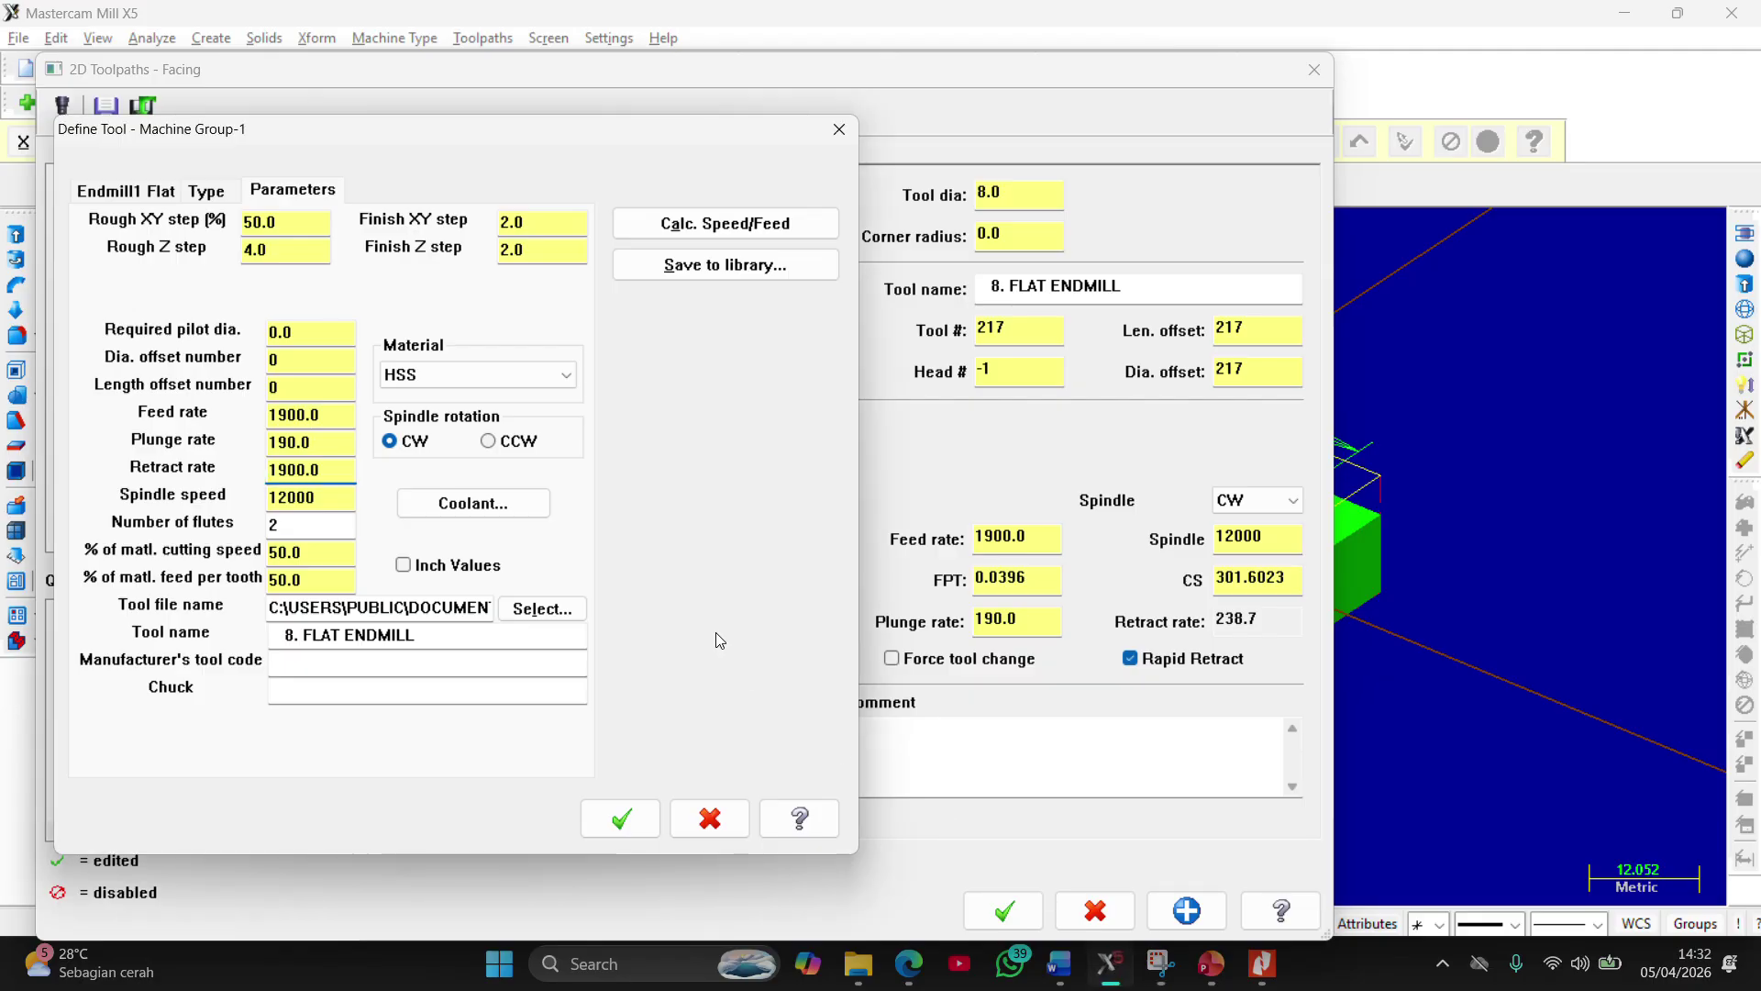
left_click(532, 374)
left_click(477, 418)
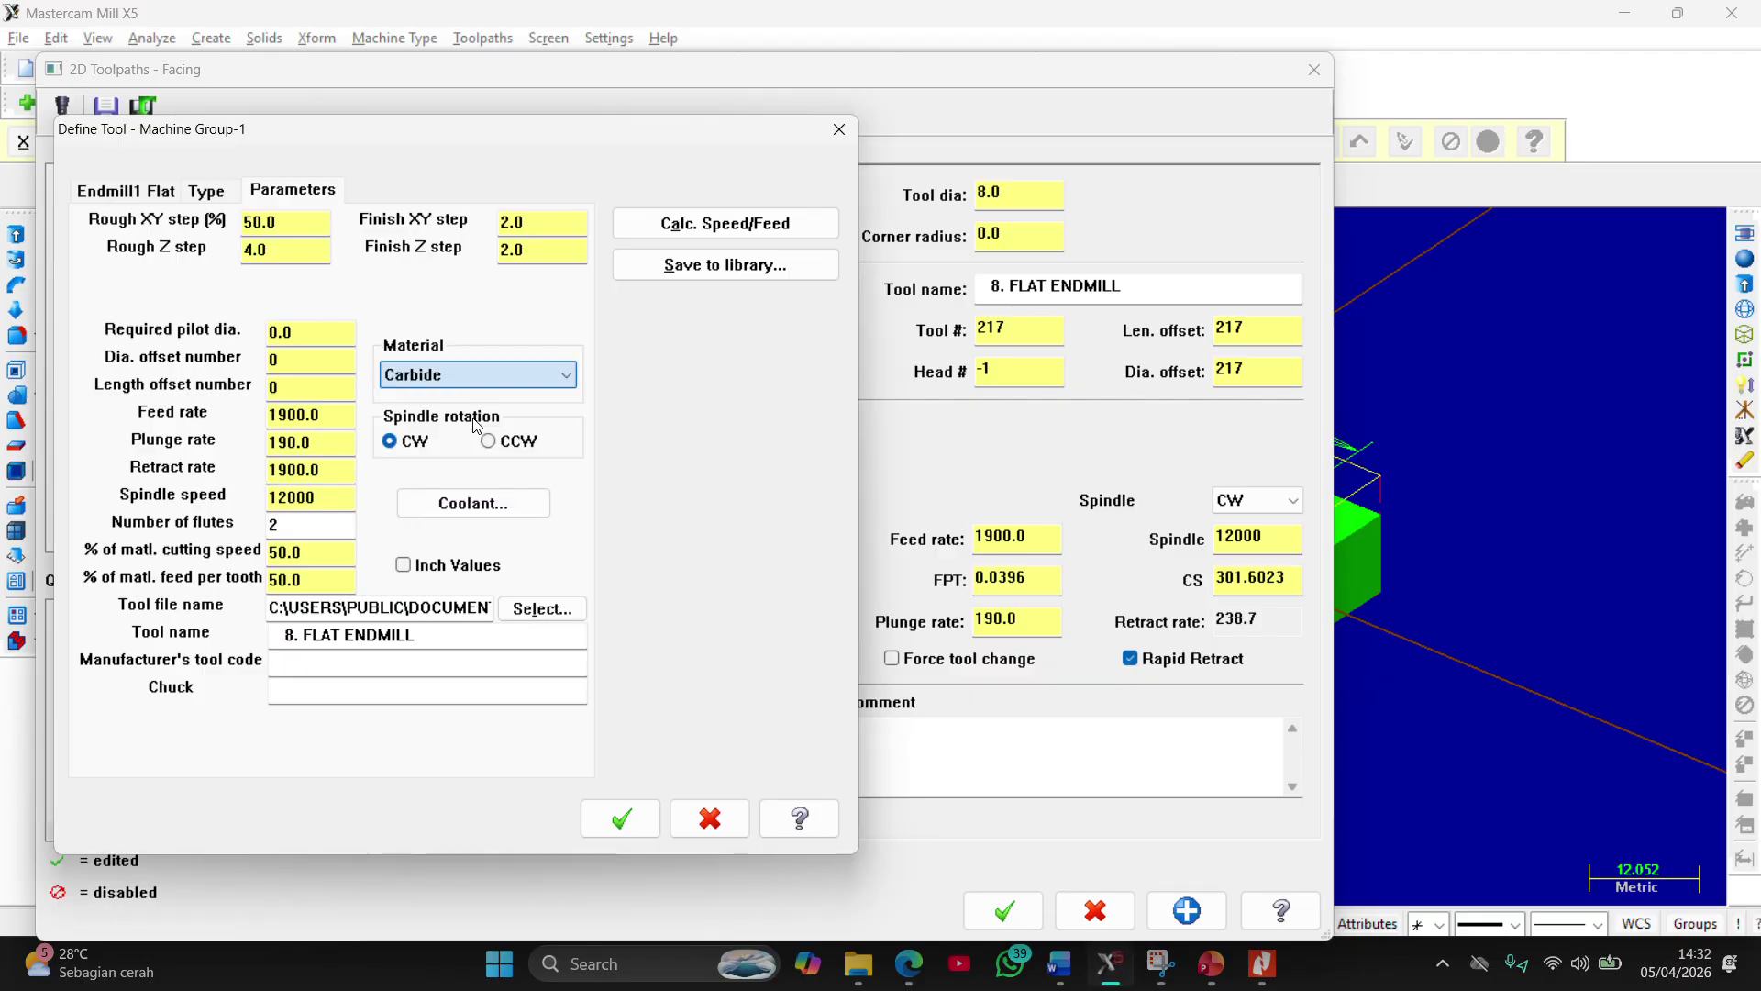
left_click(633, 818)
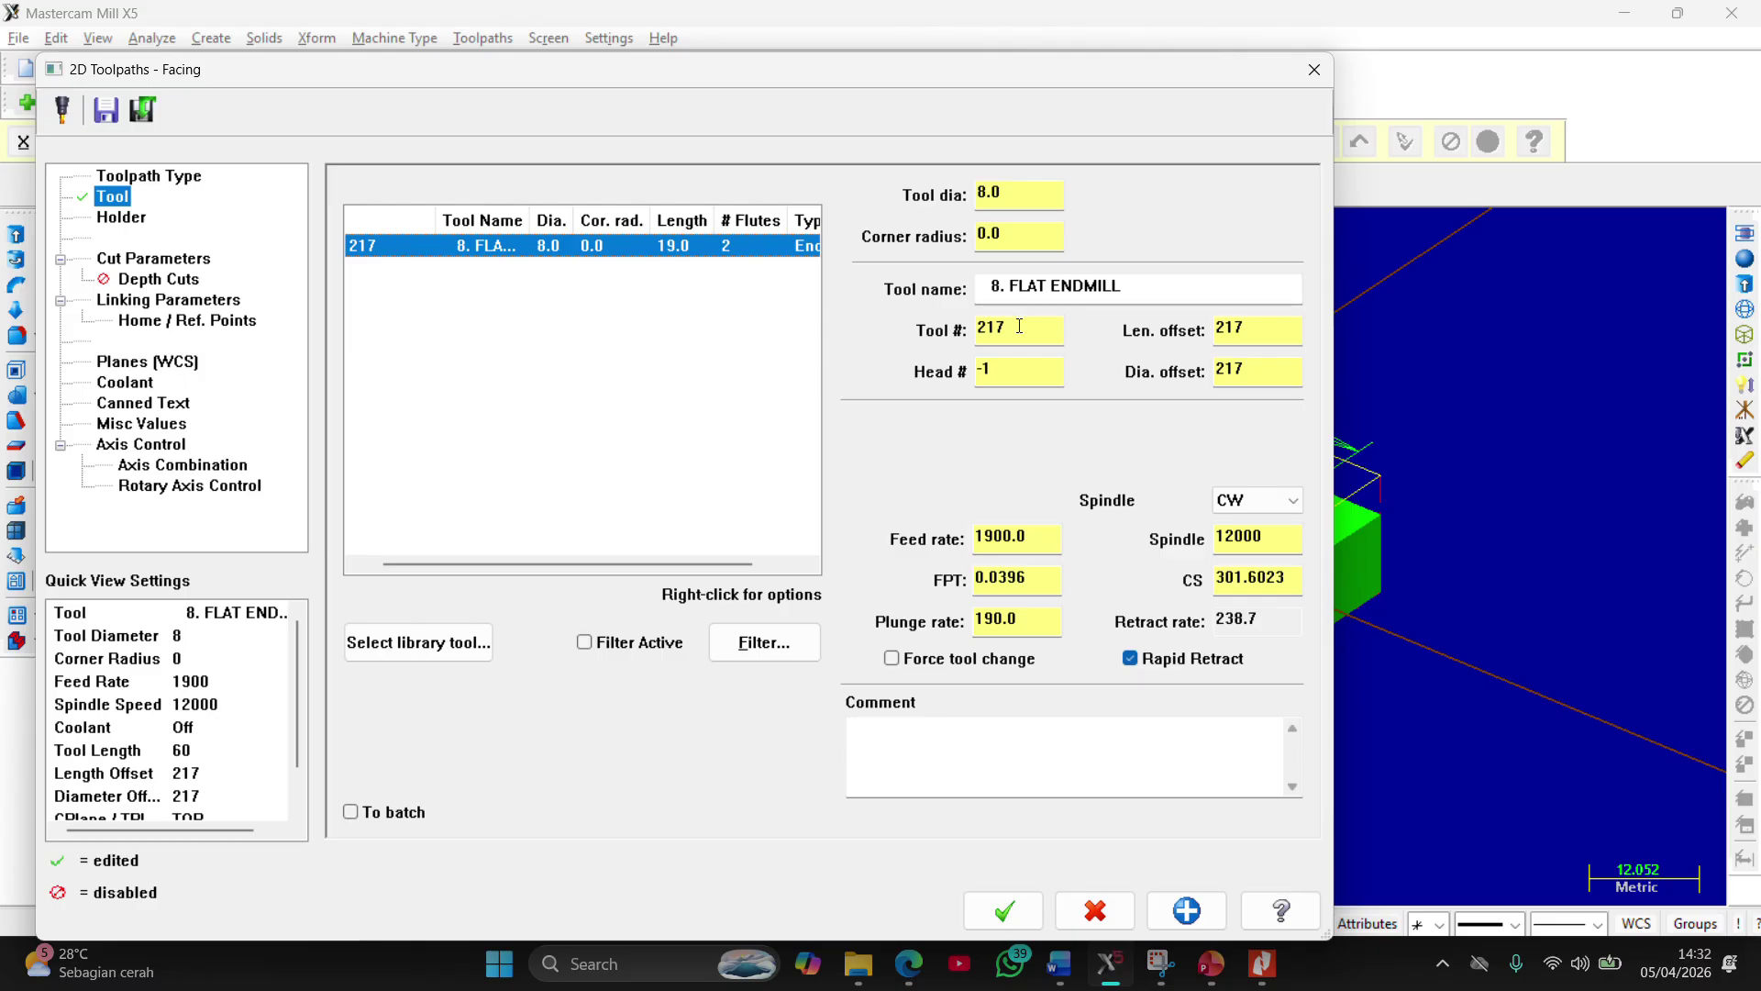
Set the facing tool's number, length offset, diameter offset and head number to 1
left_click_drag(1021, 329, 952, 332)
type("1")
double_click(1262, 330)
type("1")
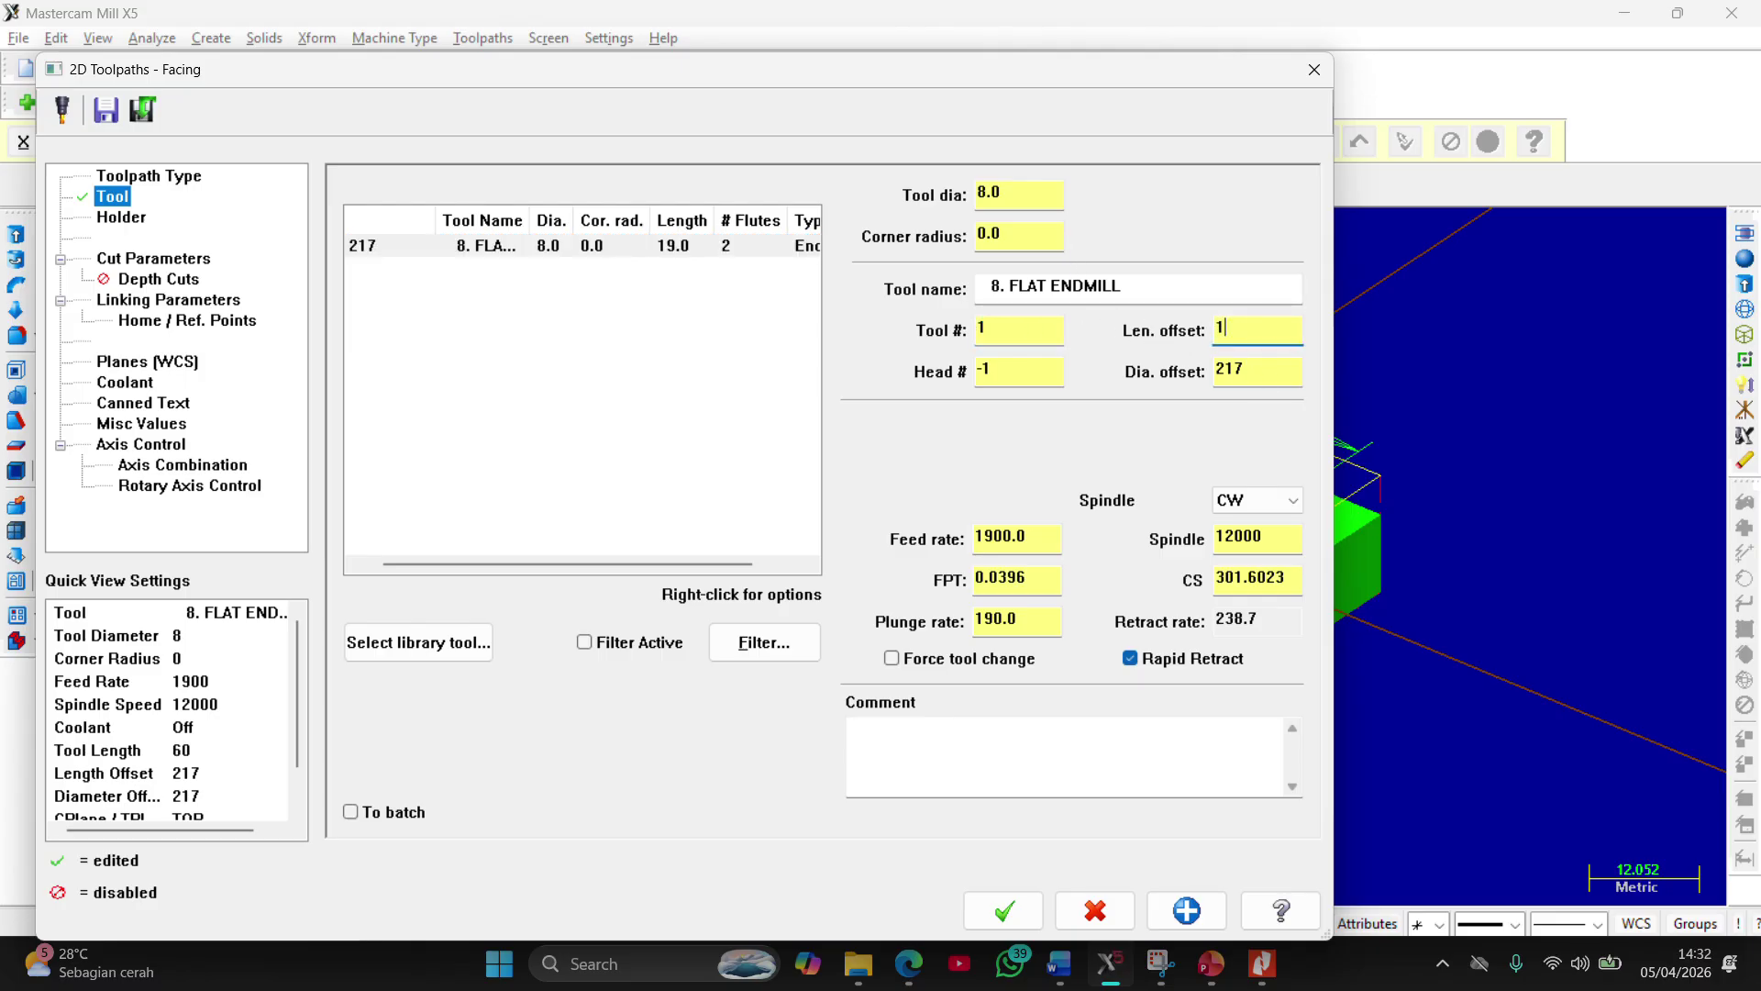
double_click(1231, 371)
type("1")
left_click_drag(1028, 371, 845, 377)
type("1")
Check the holder page and set the facing cut style to Zigzag
left_click(124, 219)
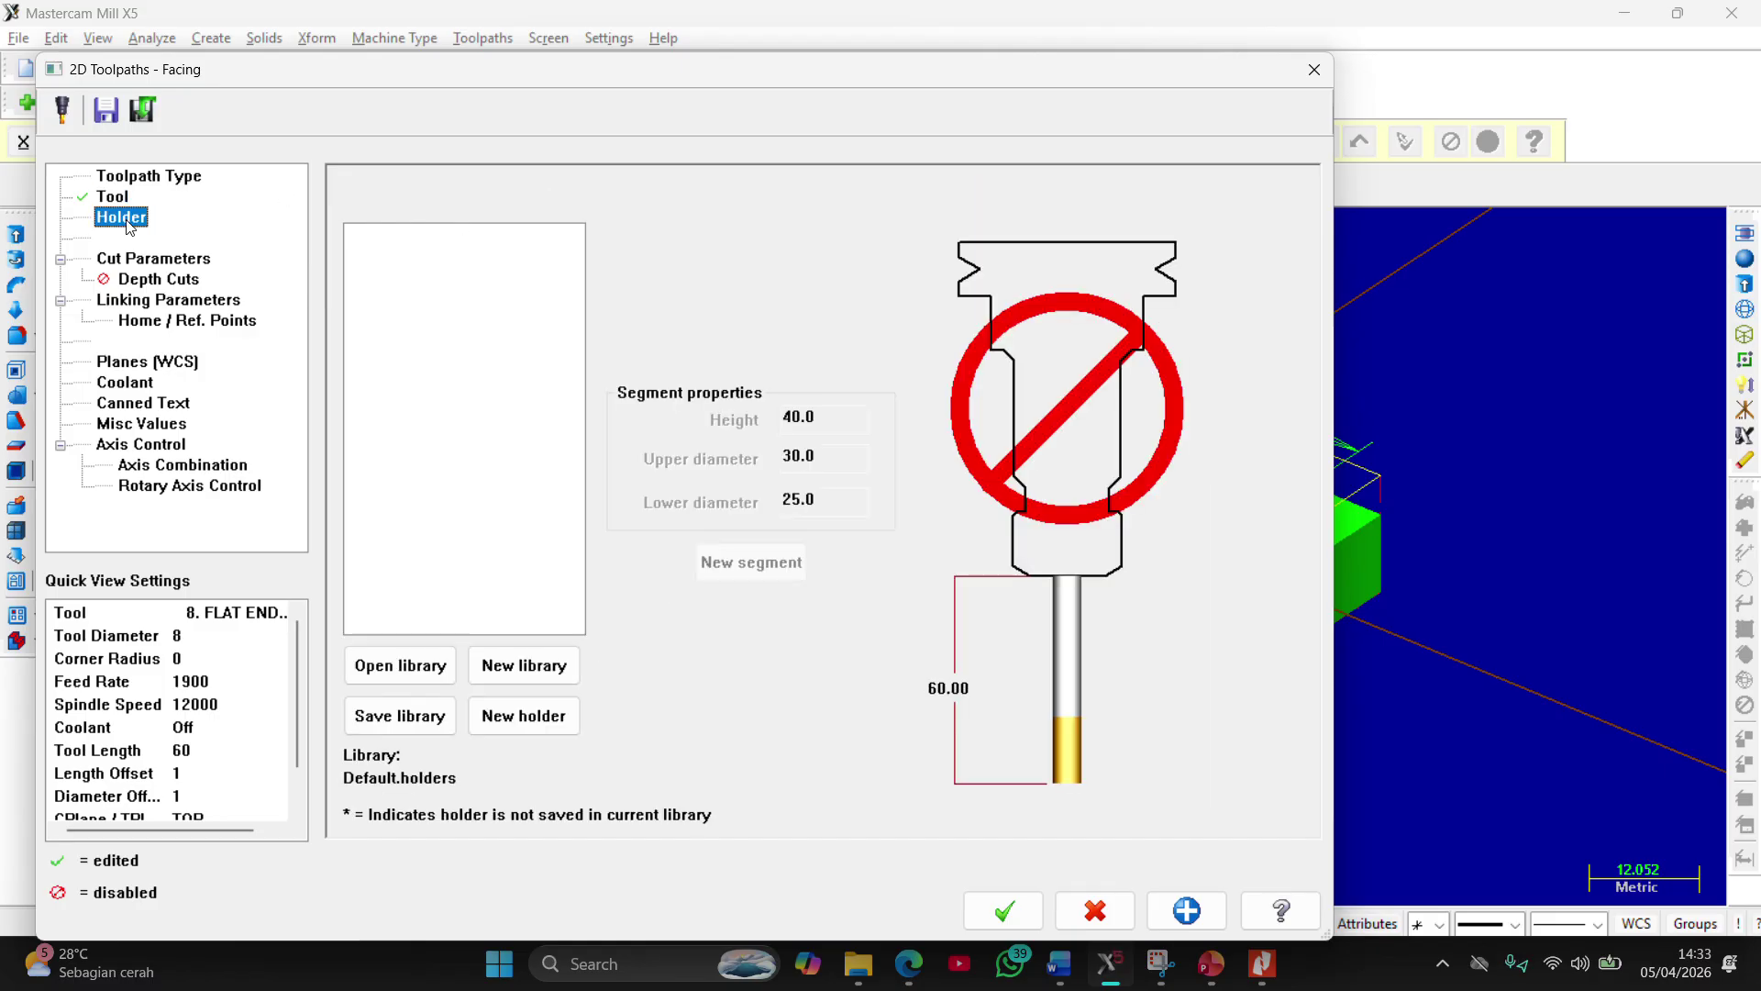
left_click(144, 258)
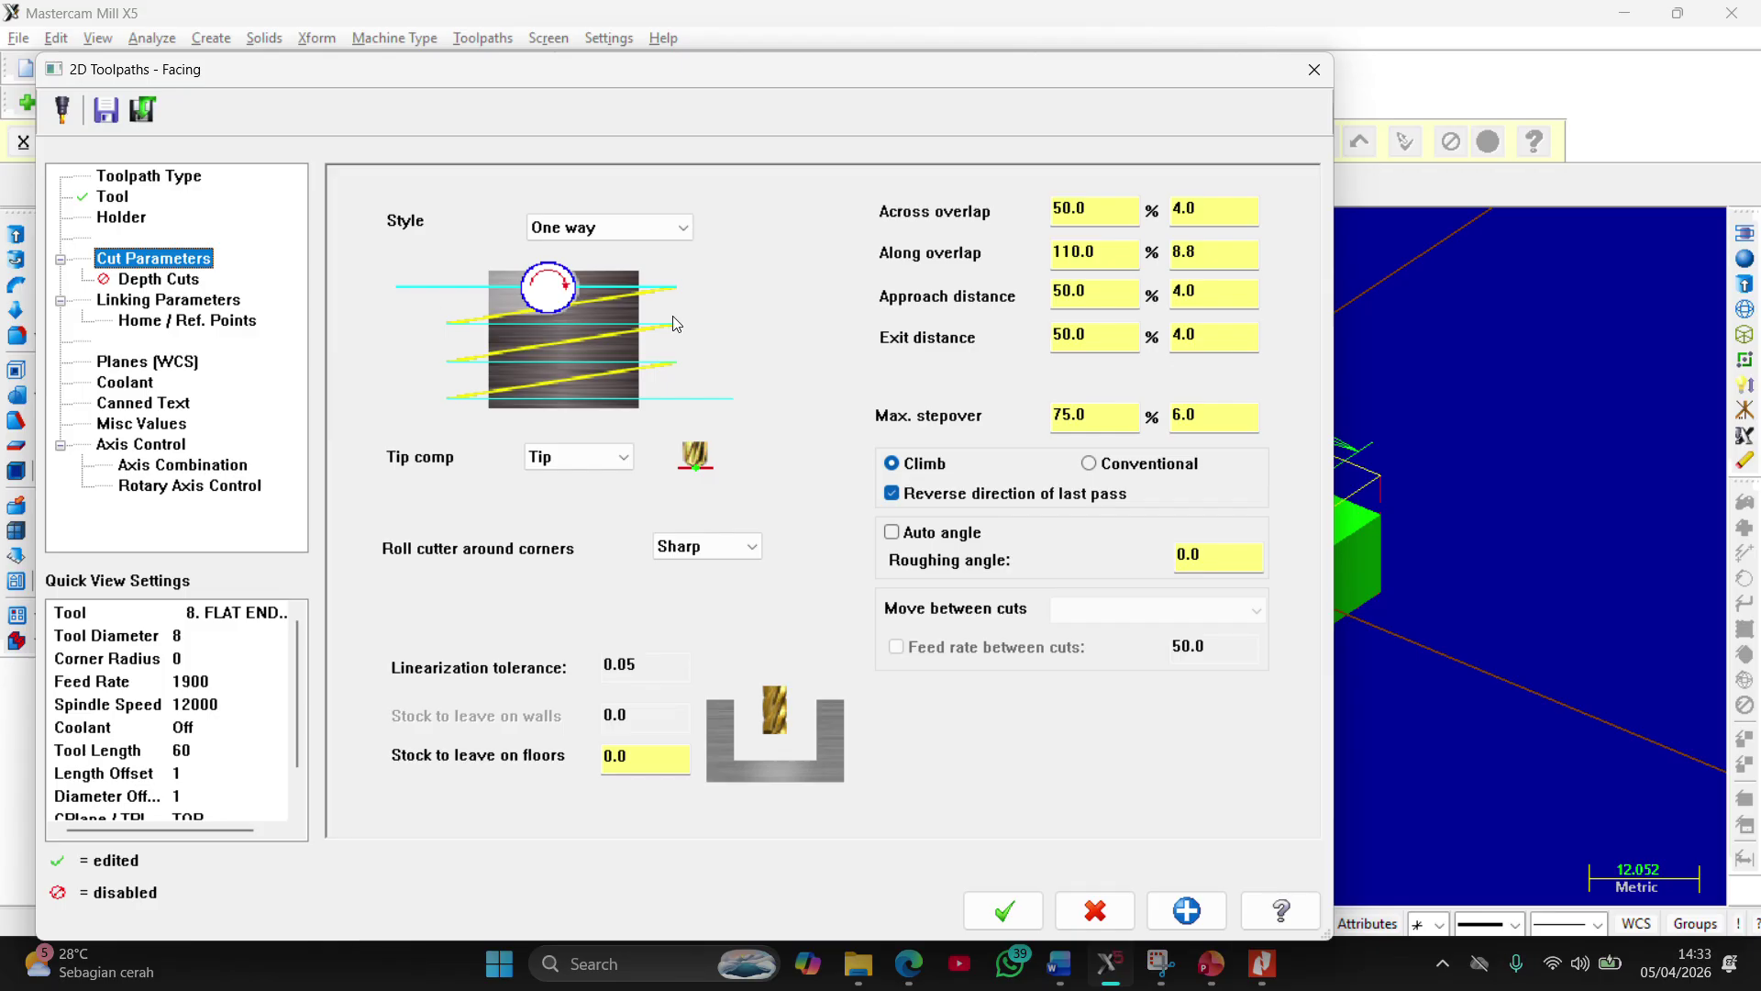
left_click(688, 236)
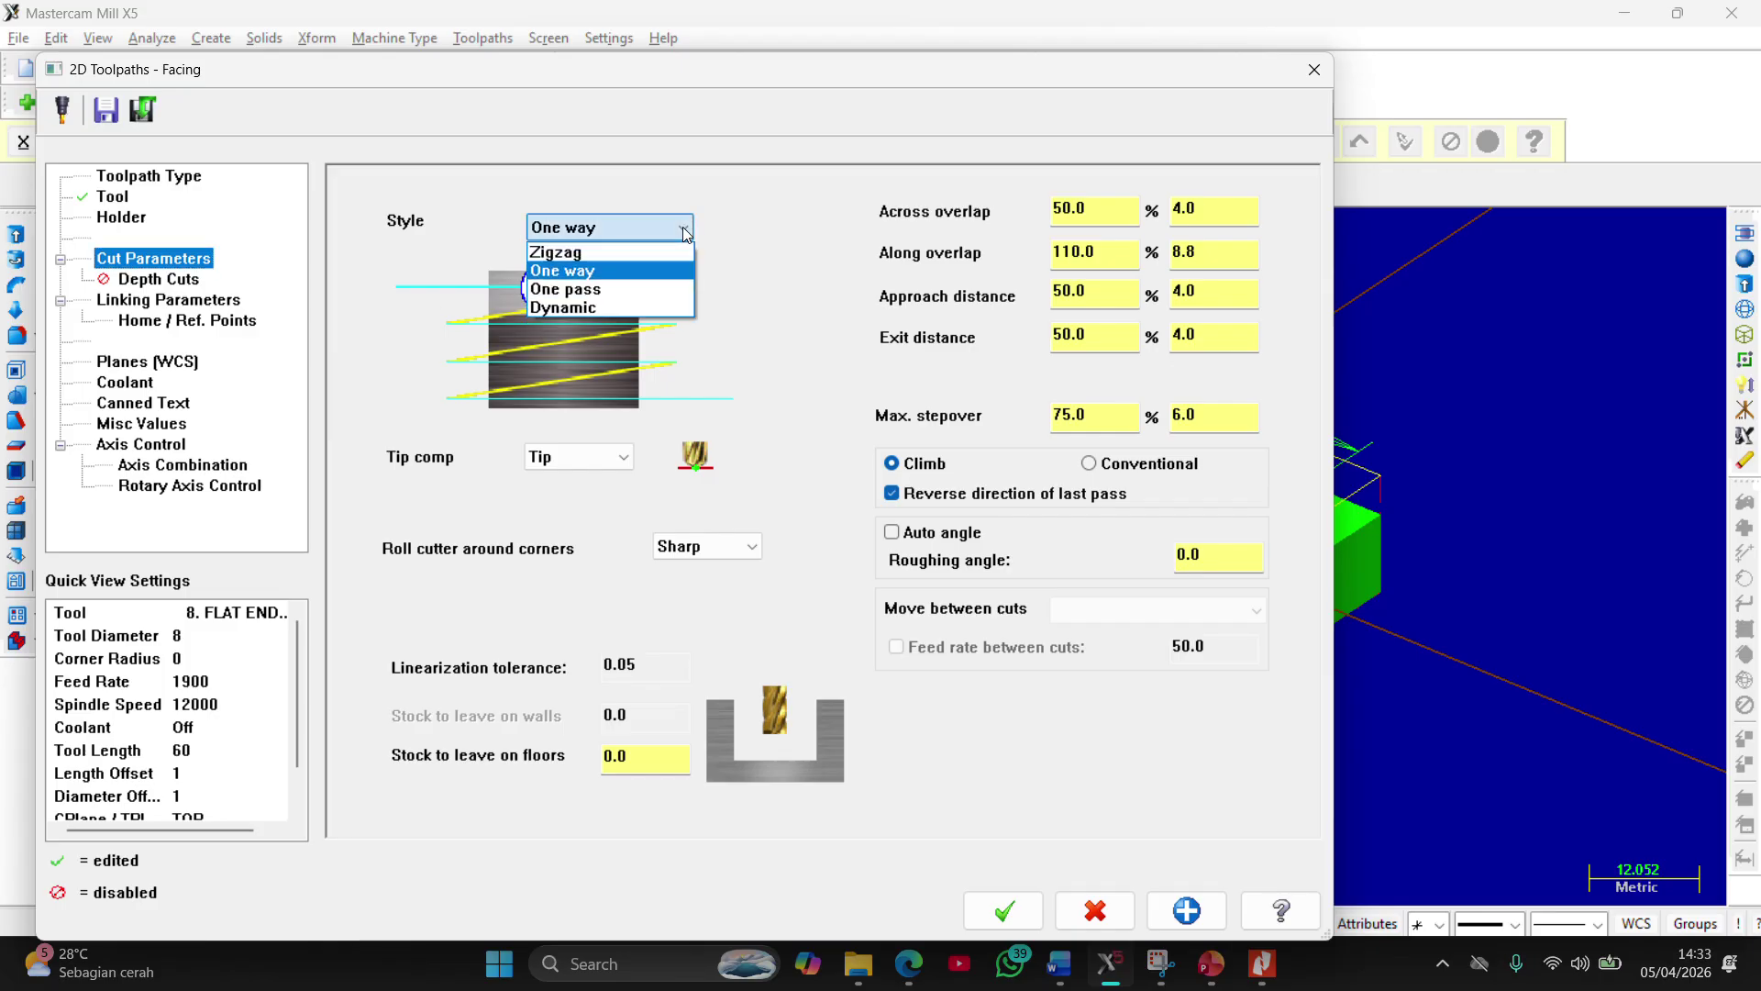
left_click(593, 258)
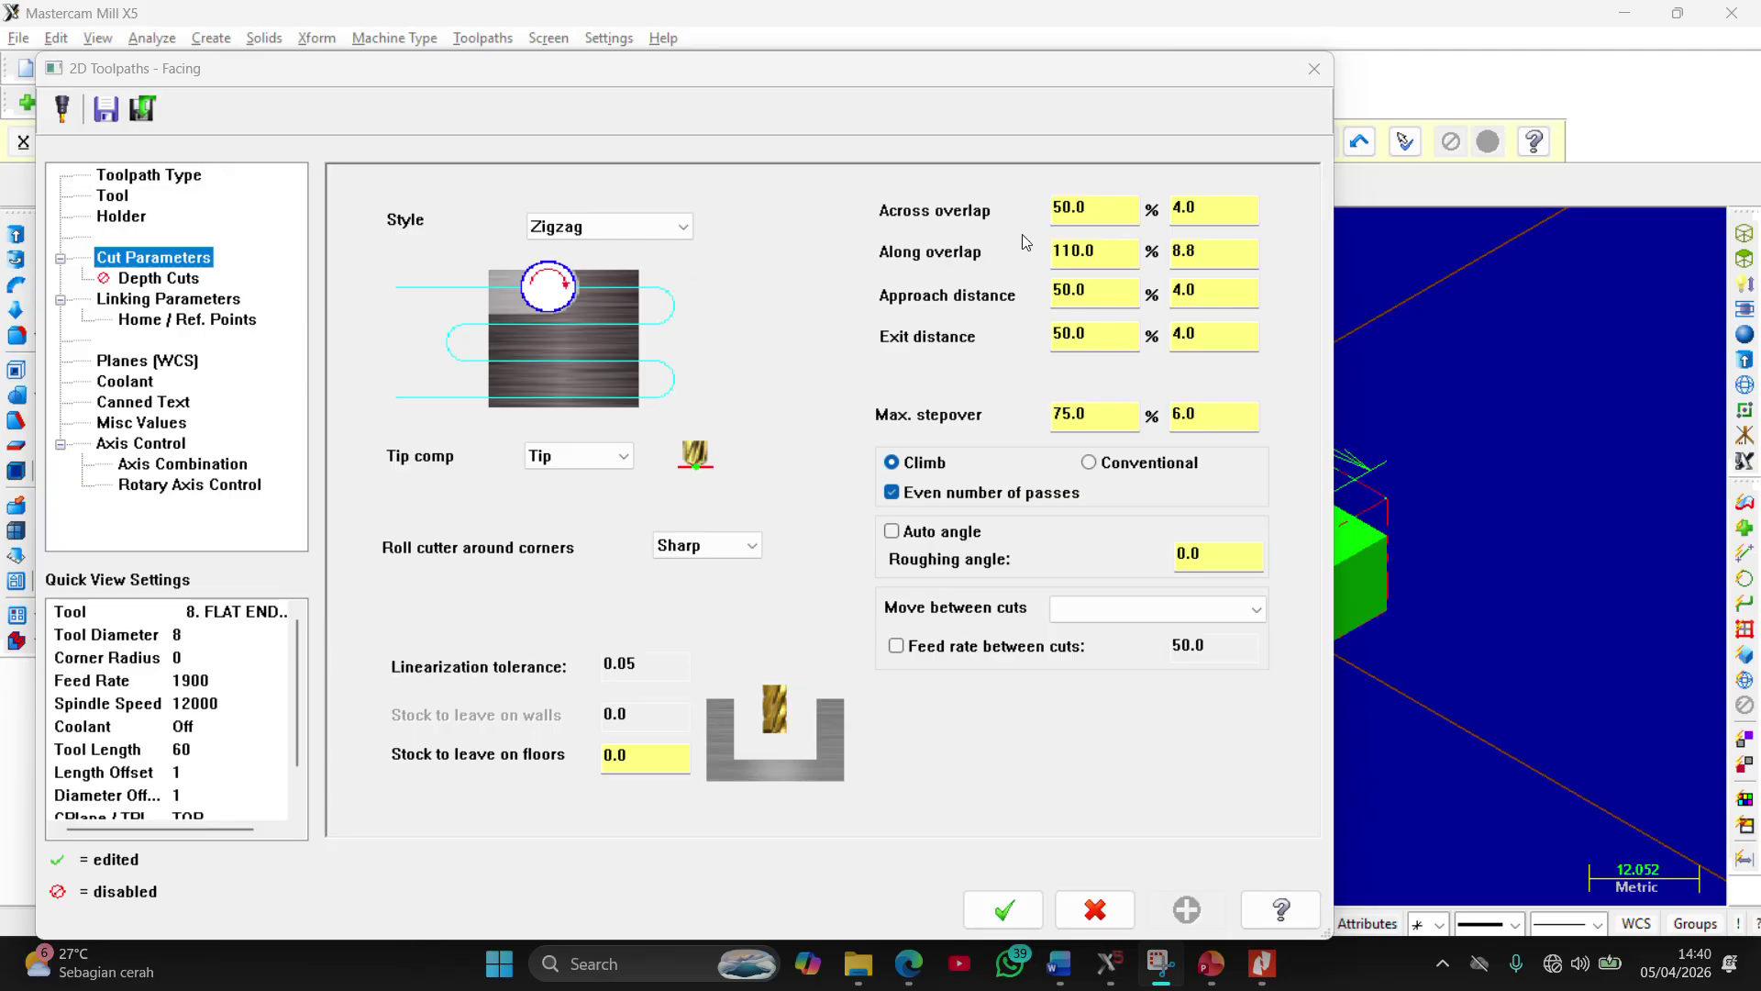
Review the facing overlaps, exit distance and maximum stepover, and set the approach distance to 100%
double_click(1100, 209)
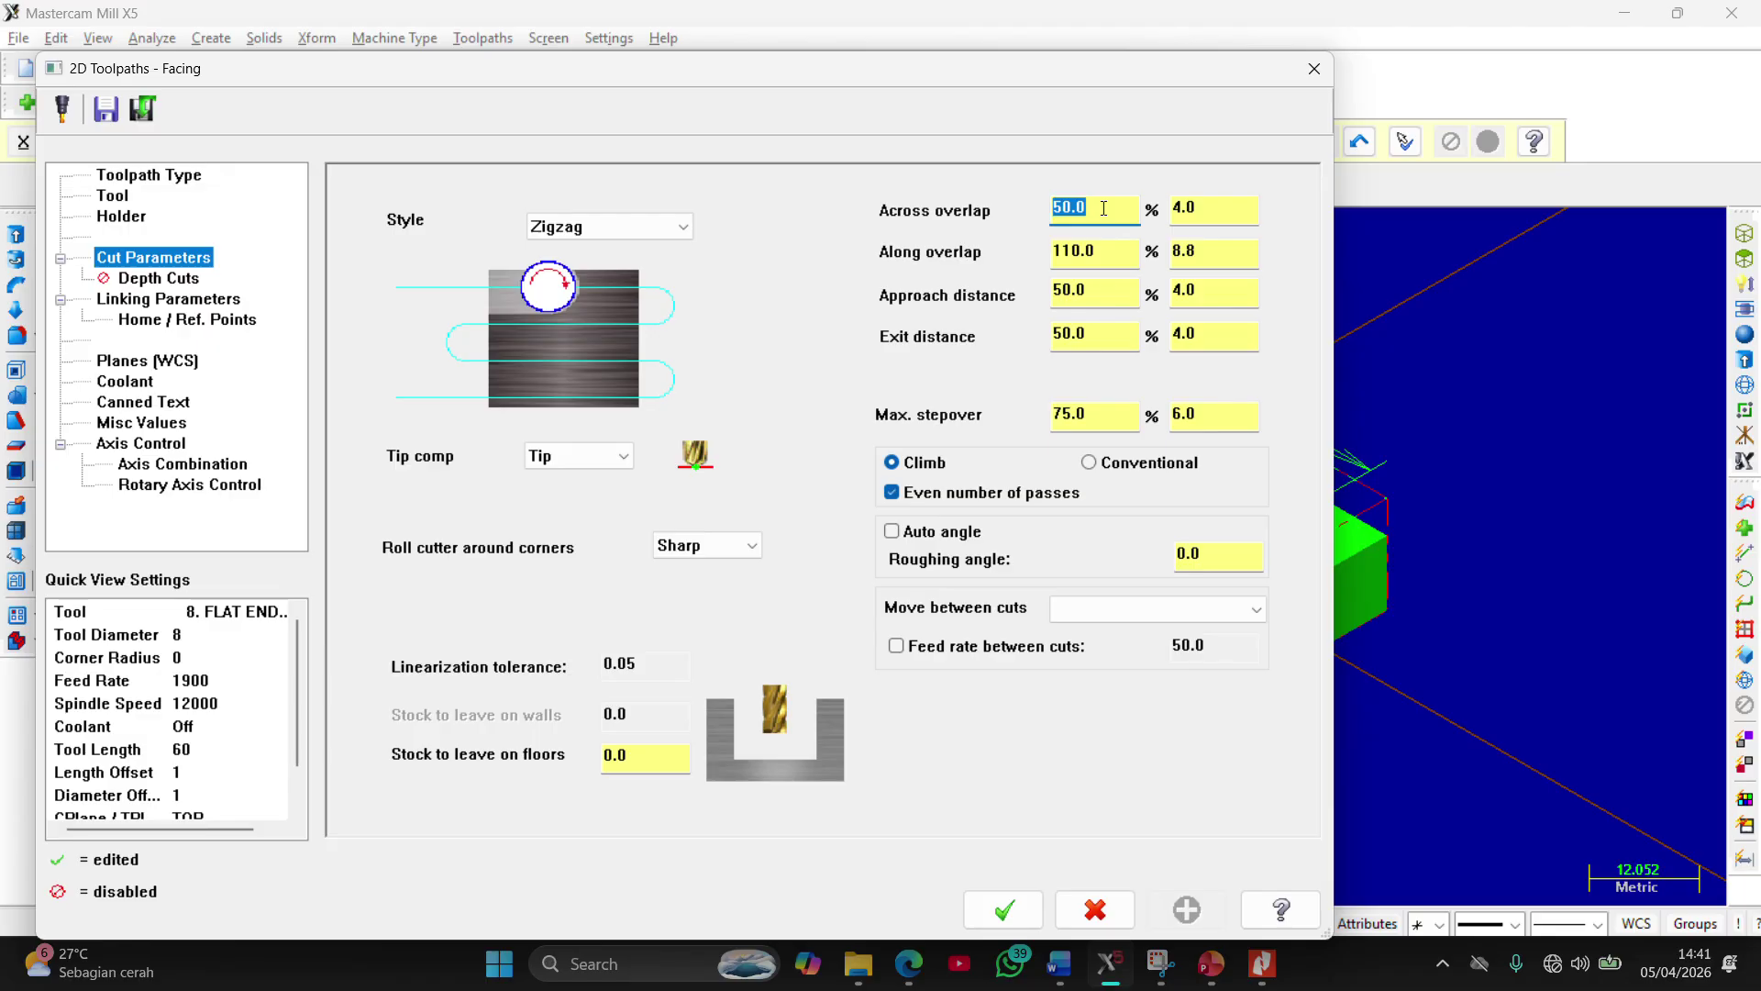
left_click(1104, 208)
left_click(1115, 253)
left_click(1200, 247)
key("Tab")
left_click_drag(1121, 290, 956, 298)
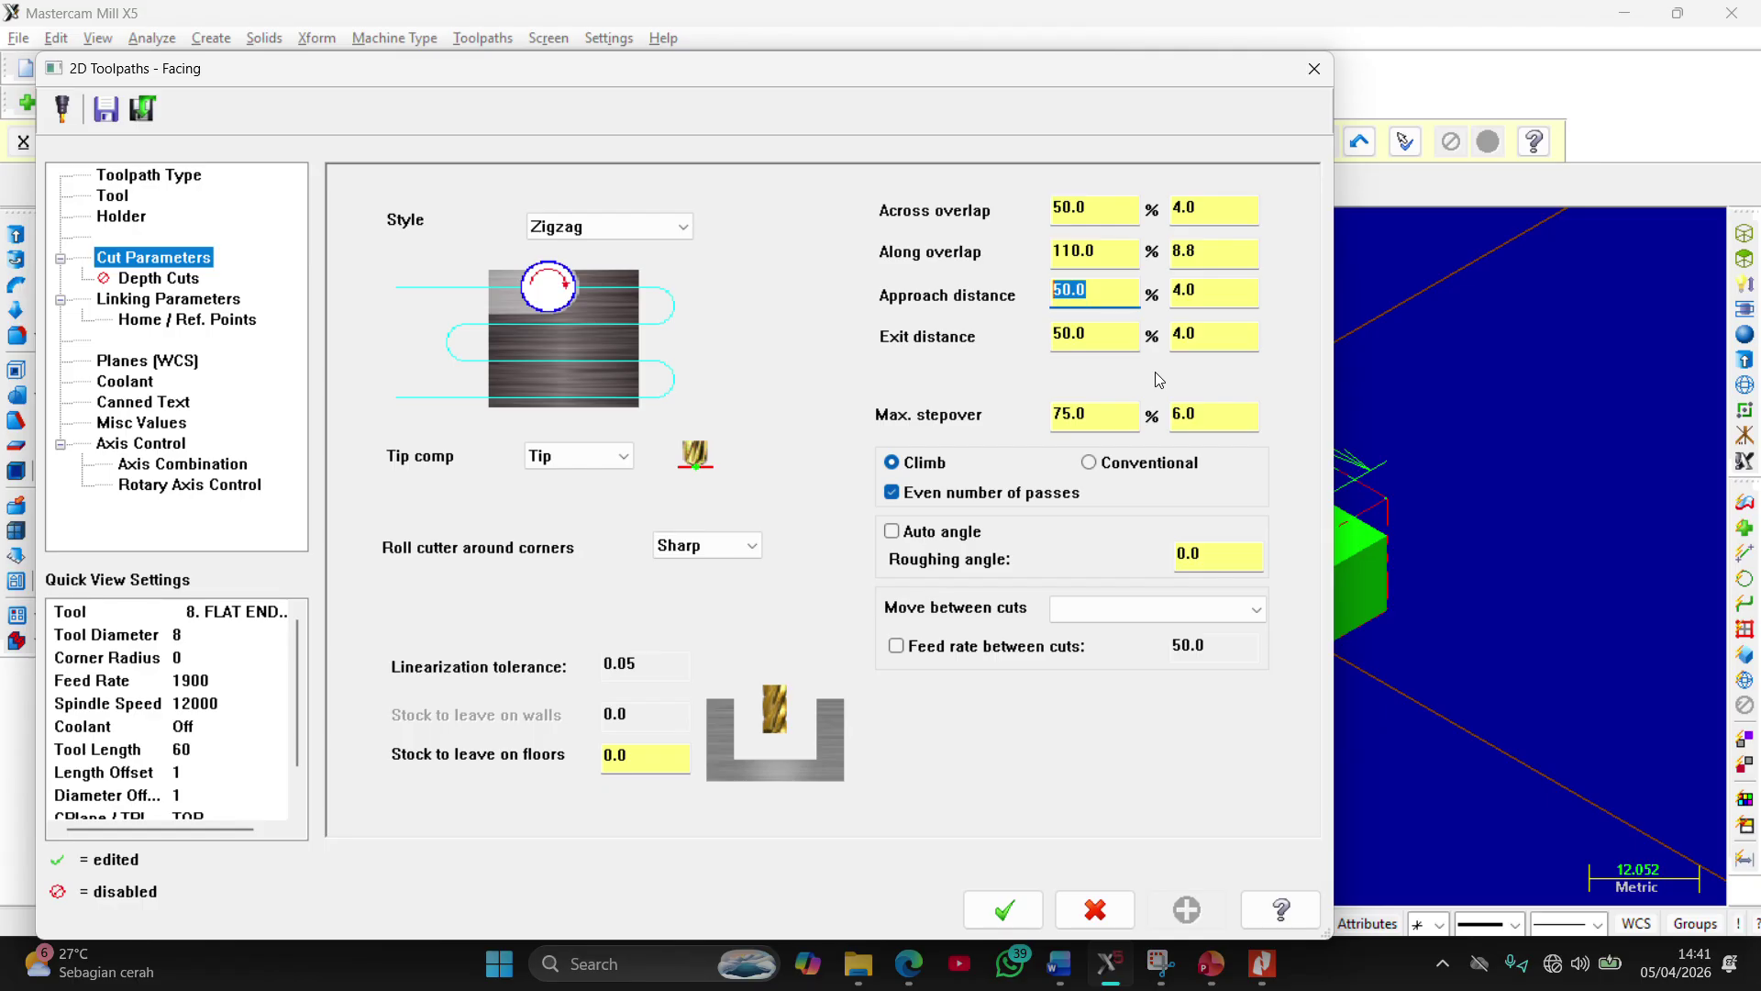
type("100")
key("Tab")
left_click(1109, 287)
left_click(1093, 334)
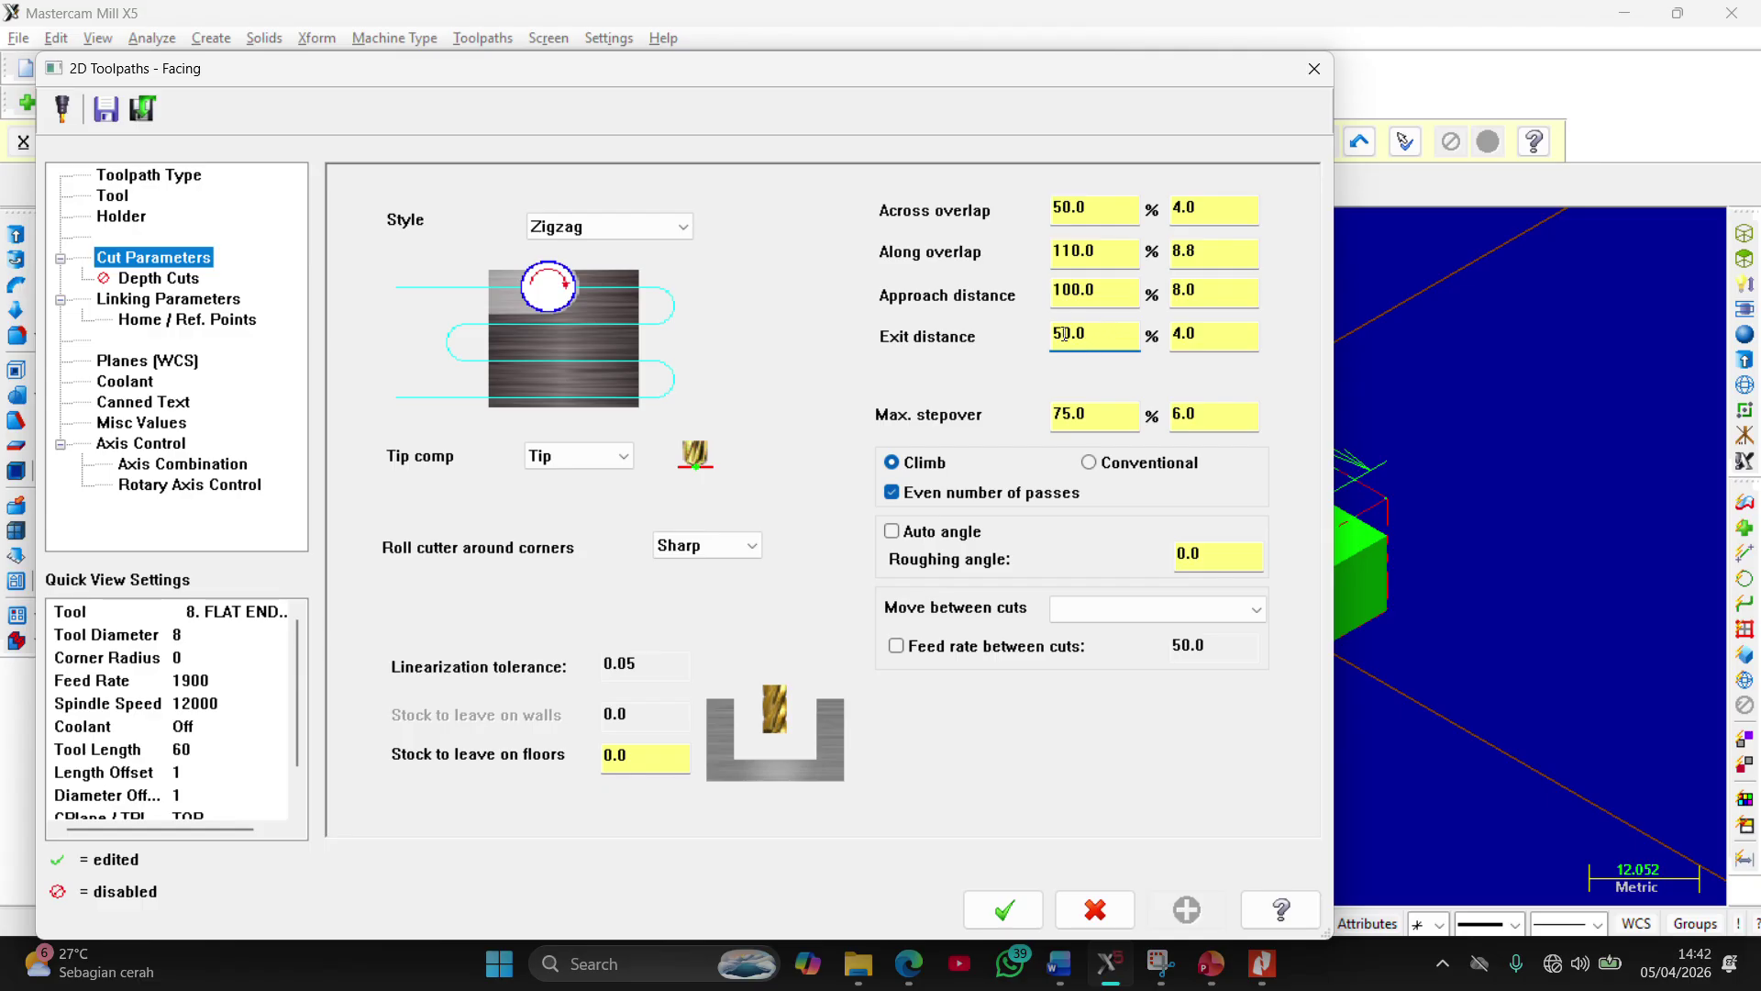
left_click(1094, 413)
left_click_drag(1107, 413, 1000, 417)
Enable depth cuts for the facing operation with a max rough step of 1 and a finish step of 0.1
left_click(149, 278)
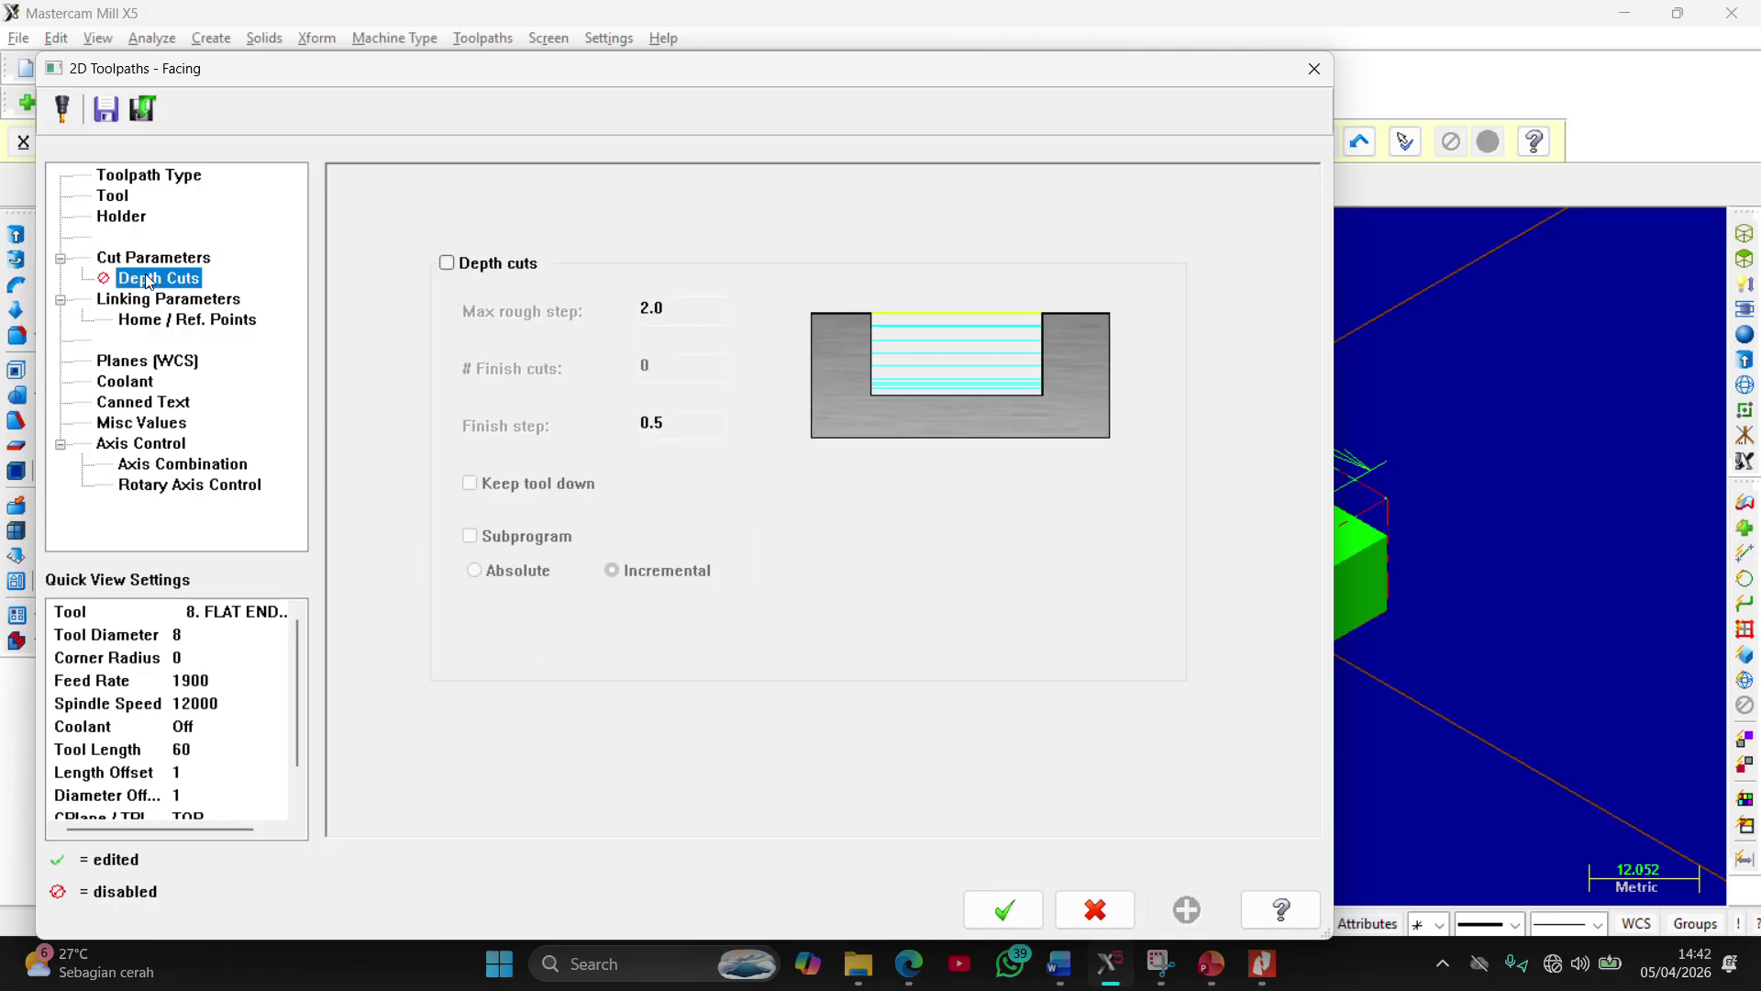
left_click(448, 264)
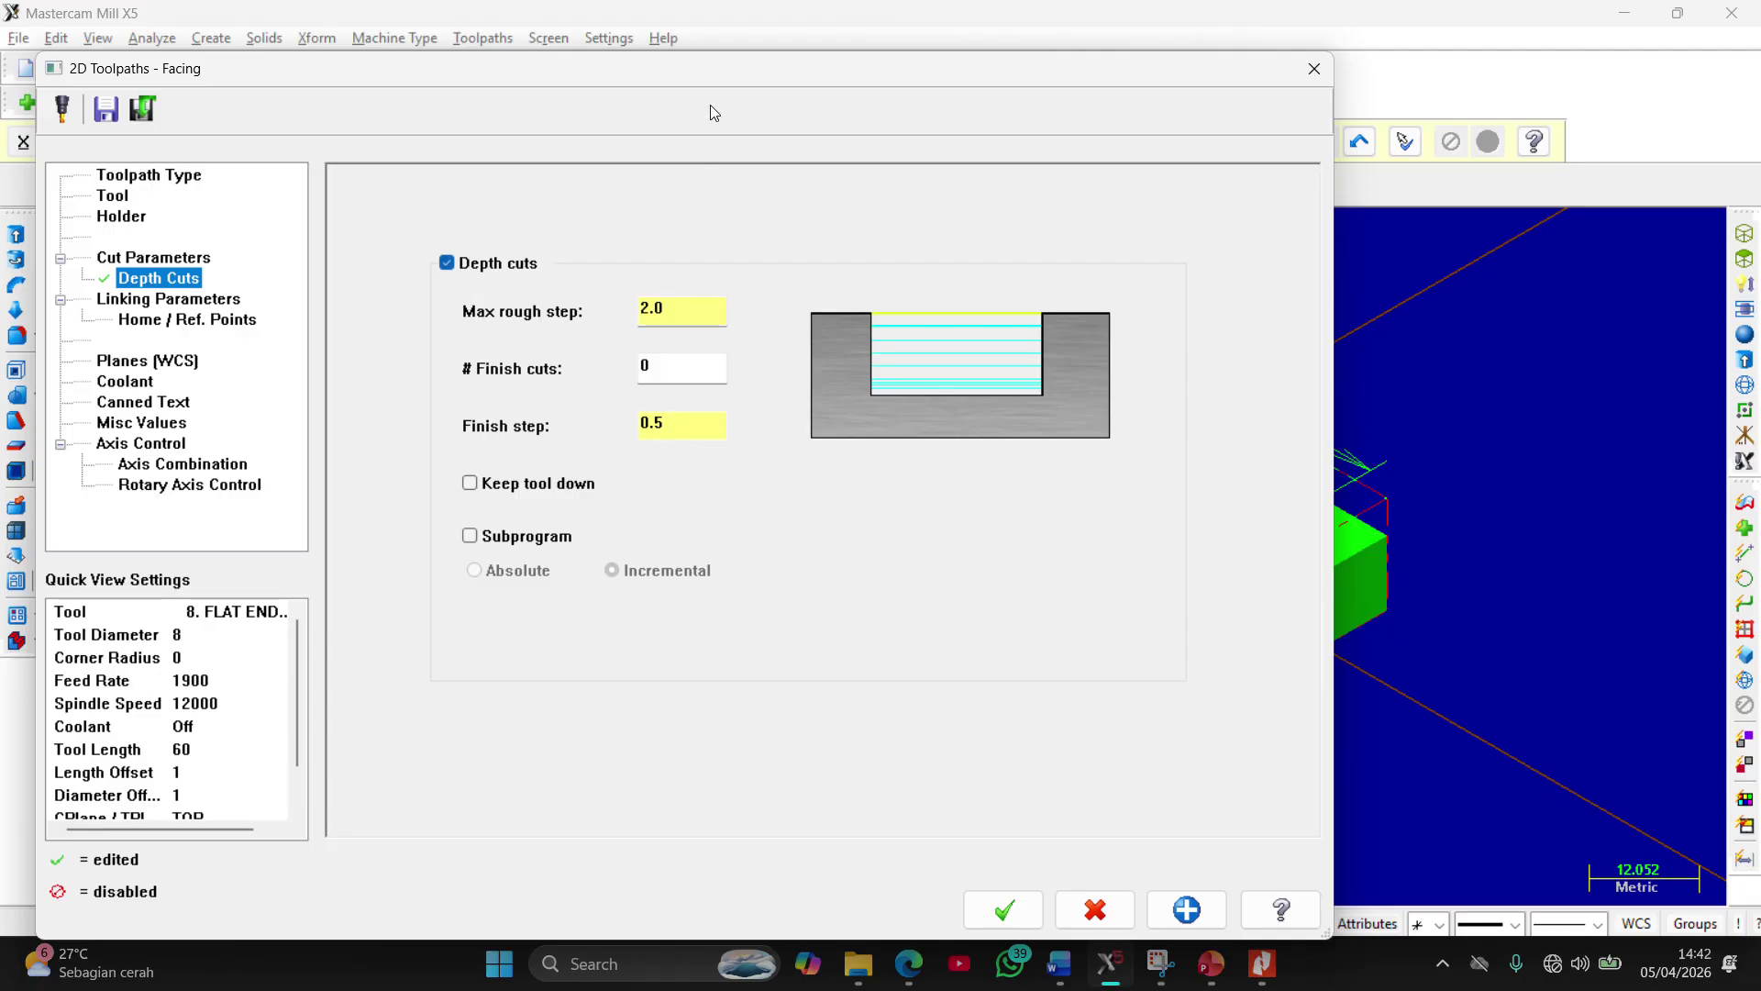
left_click(692, 311)
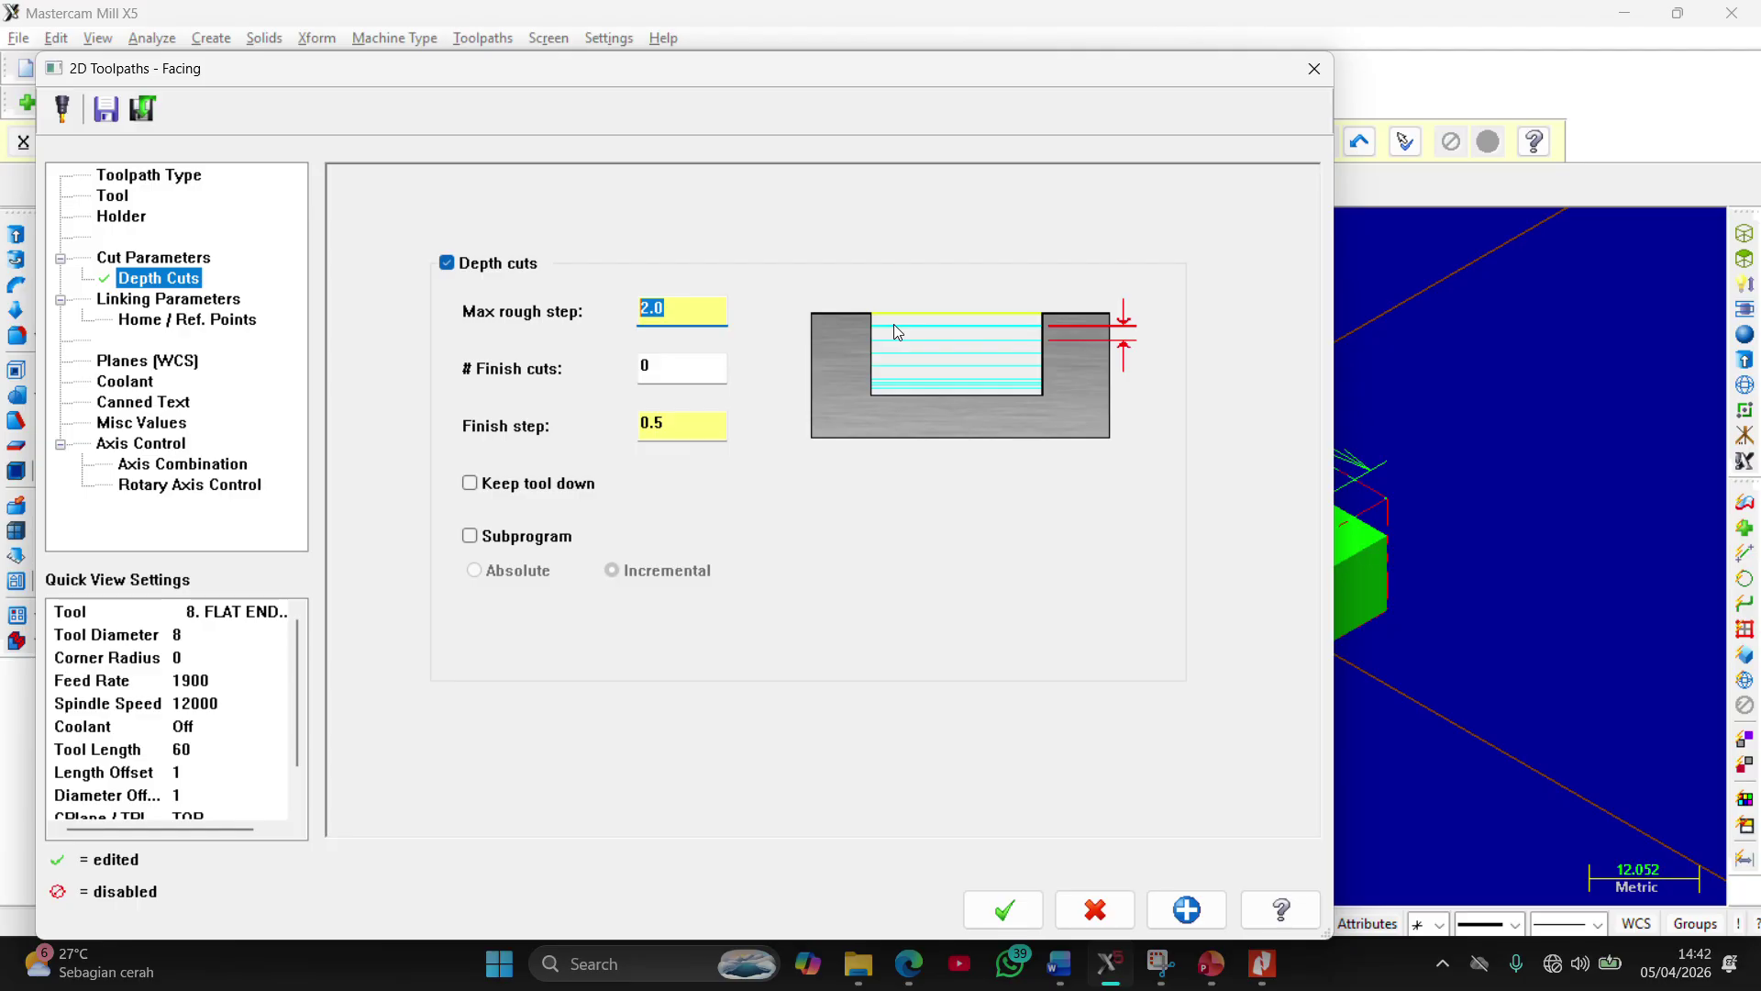
type("1")
left_click(690, 427)
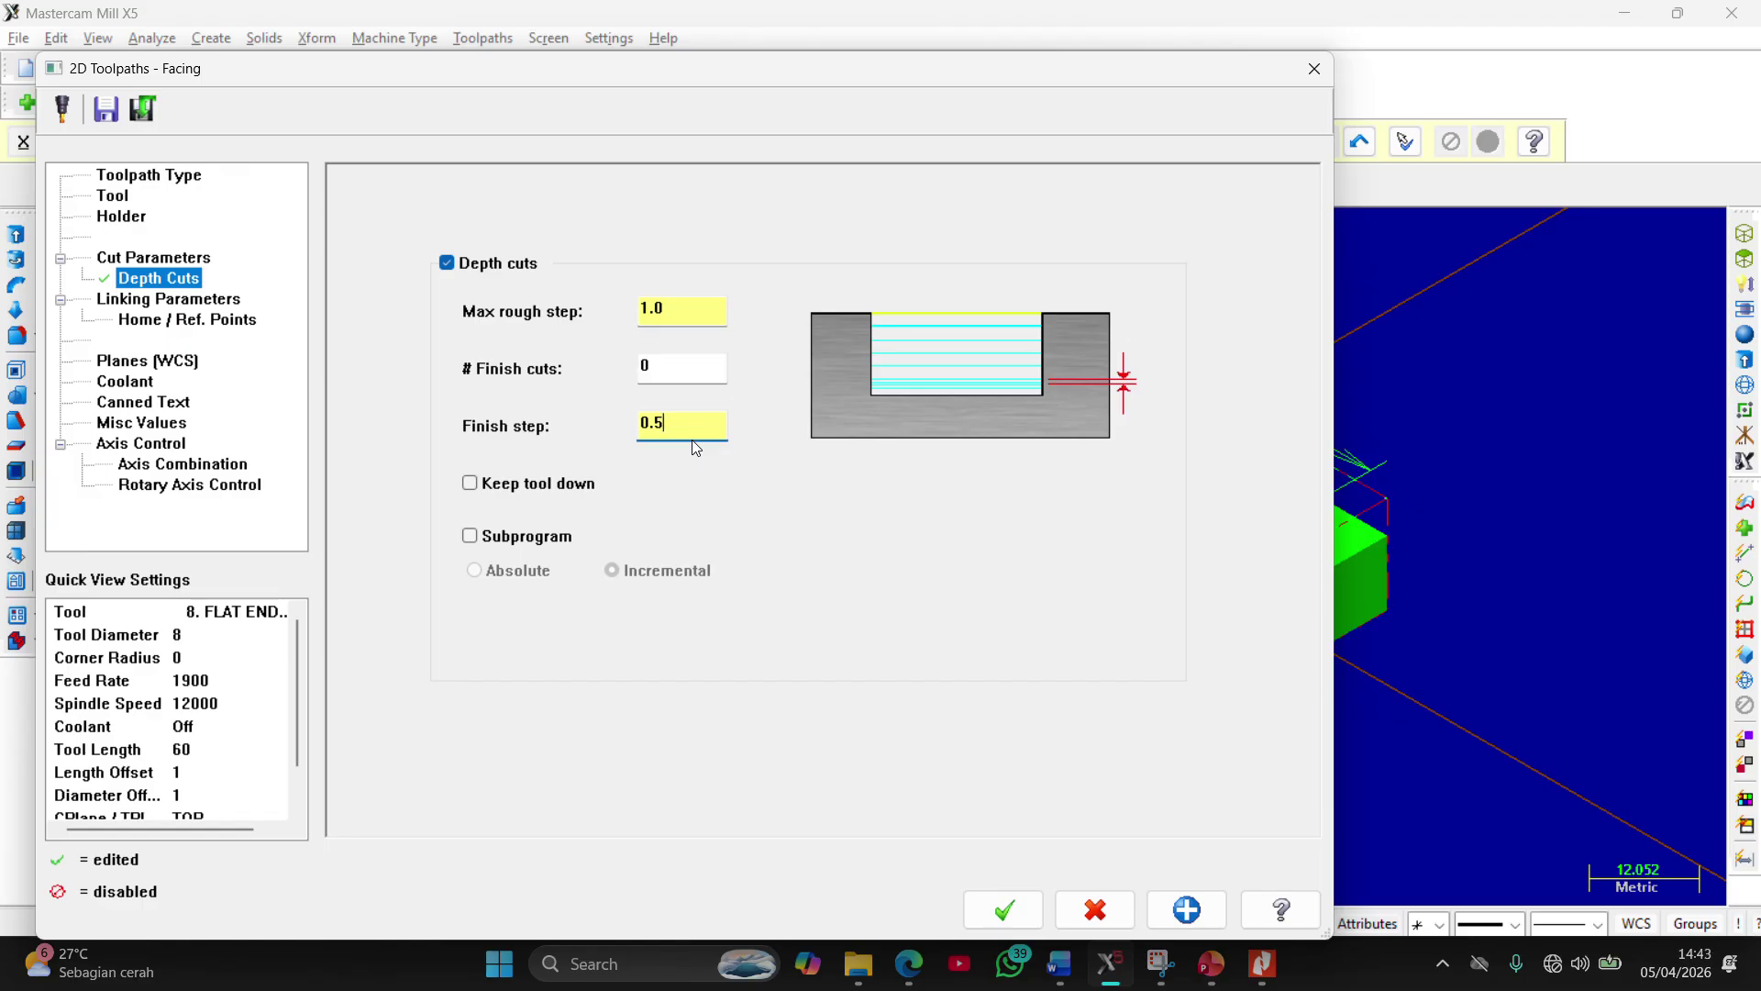
key("BackSpace")
type("1")
Set the depth cuts' max rough step to 0 and the number of finish cuts to 1
left_click(673, 312)
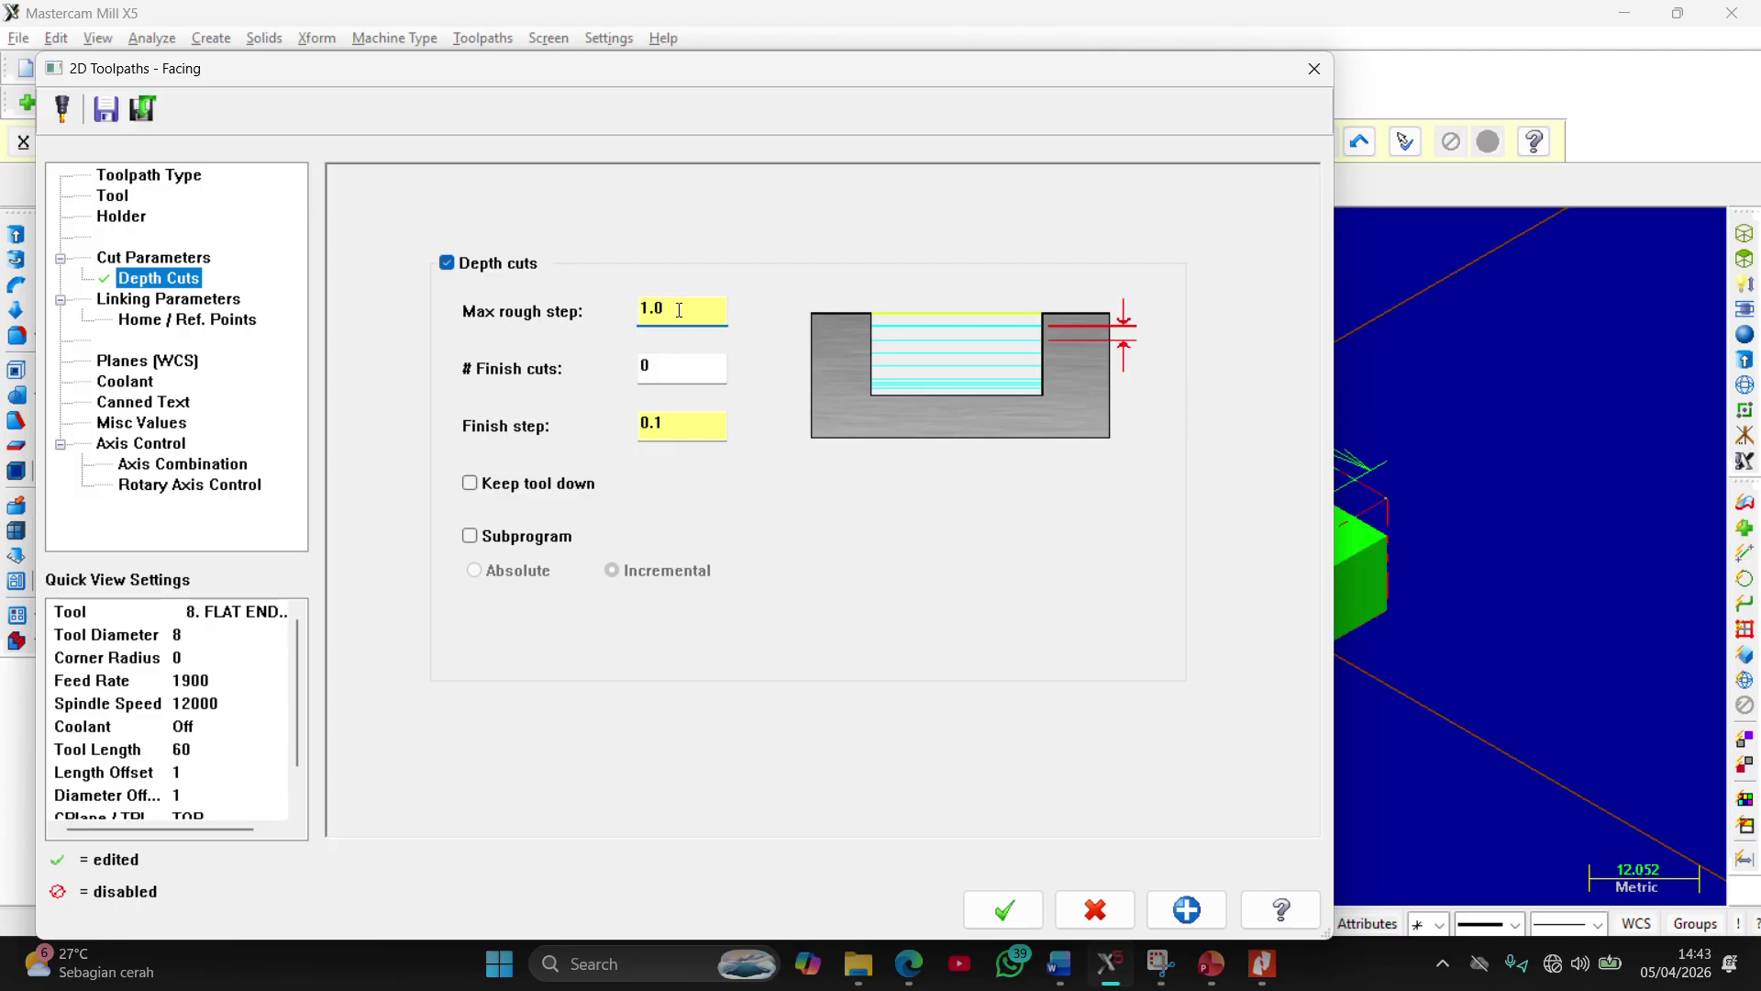
type("0")
left_click_drag(669, 368, 617, 376)
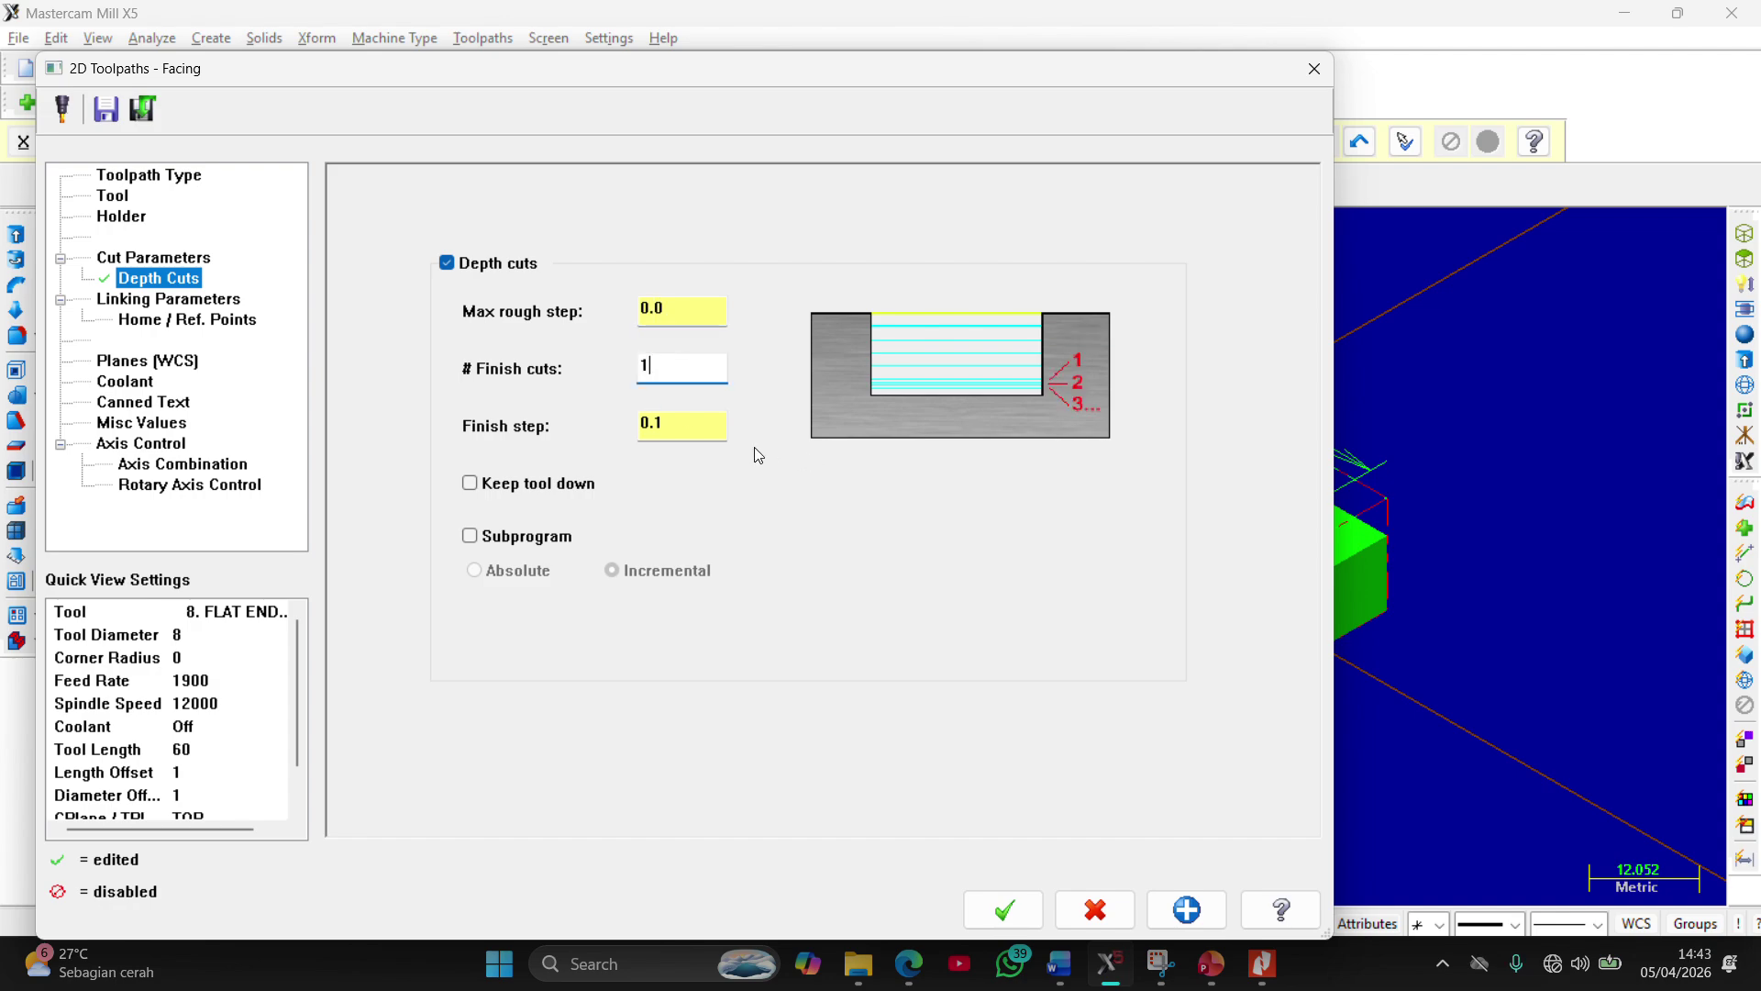
type("1")
Switch the facing depth, feed plane and retract heights from incremental to absolute in the linking parameters
left_click(175, 298)
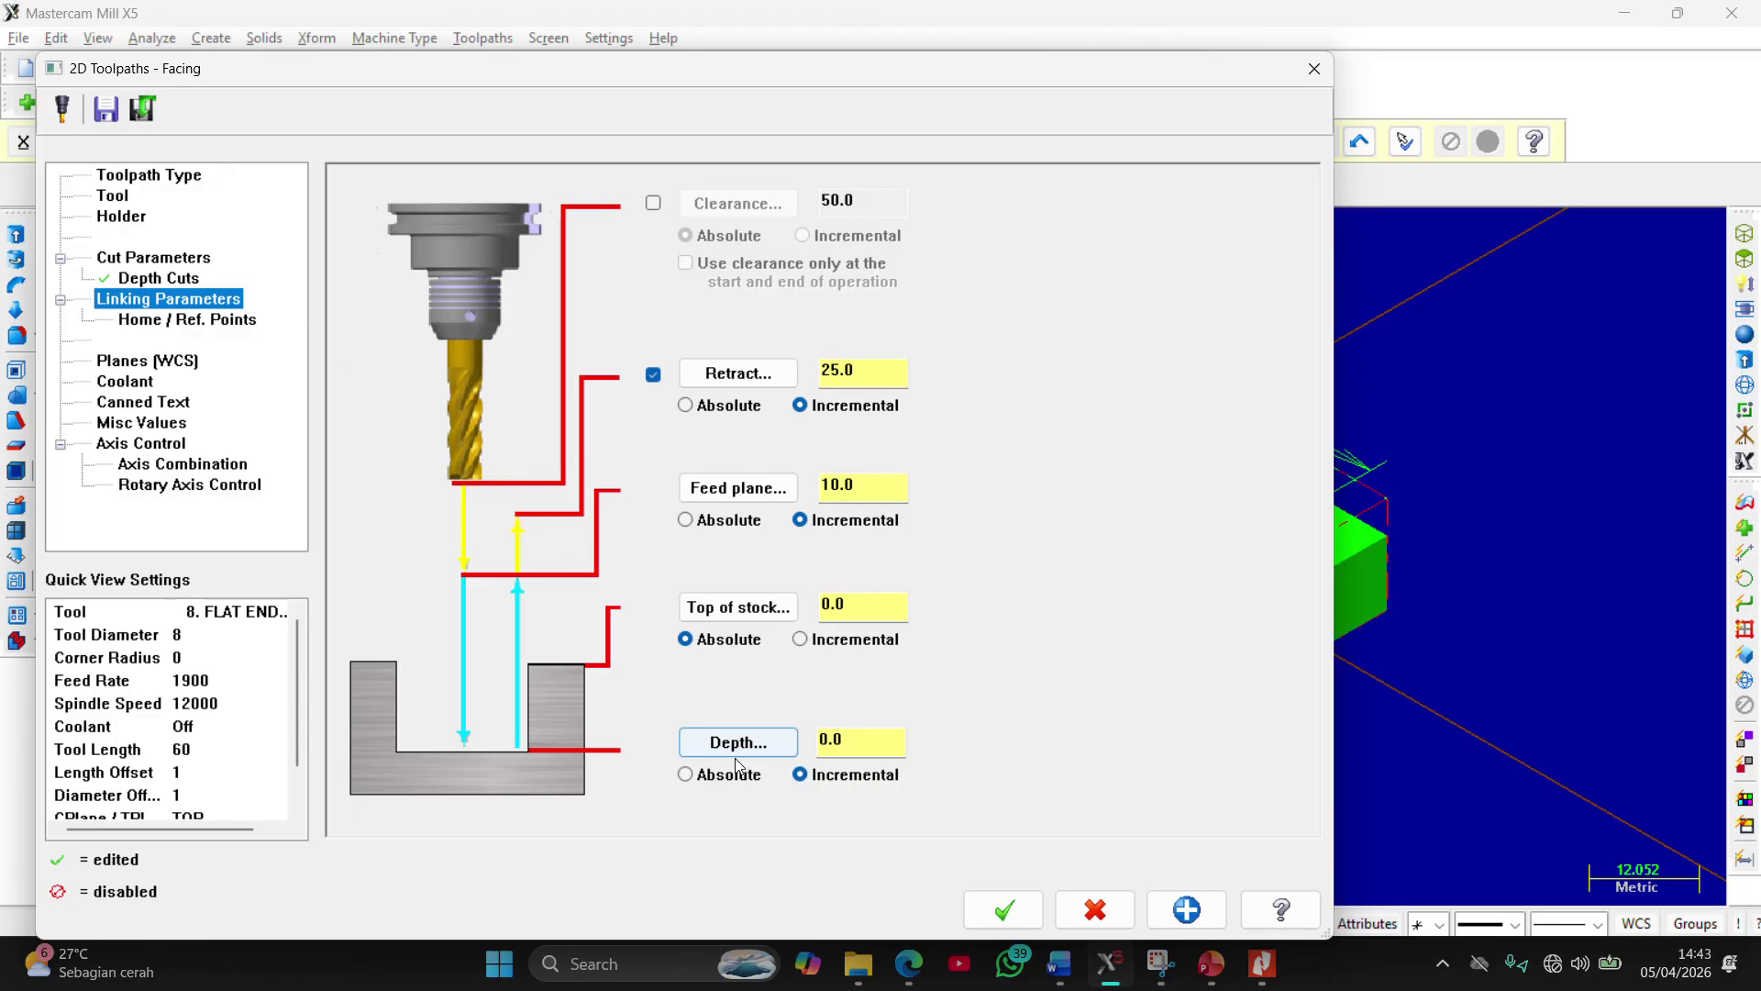
left_click(705, 776)
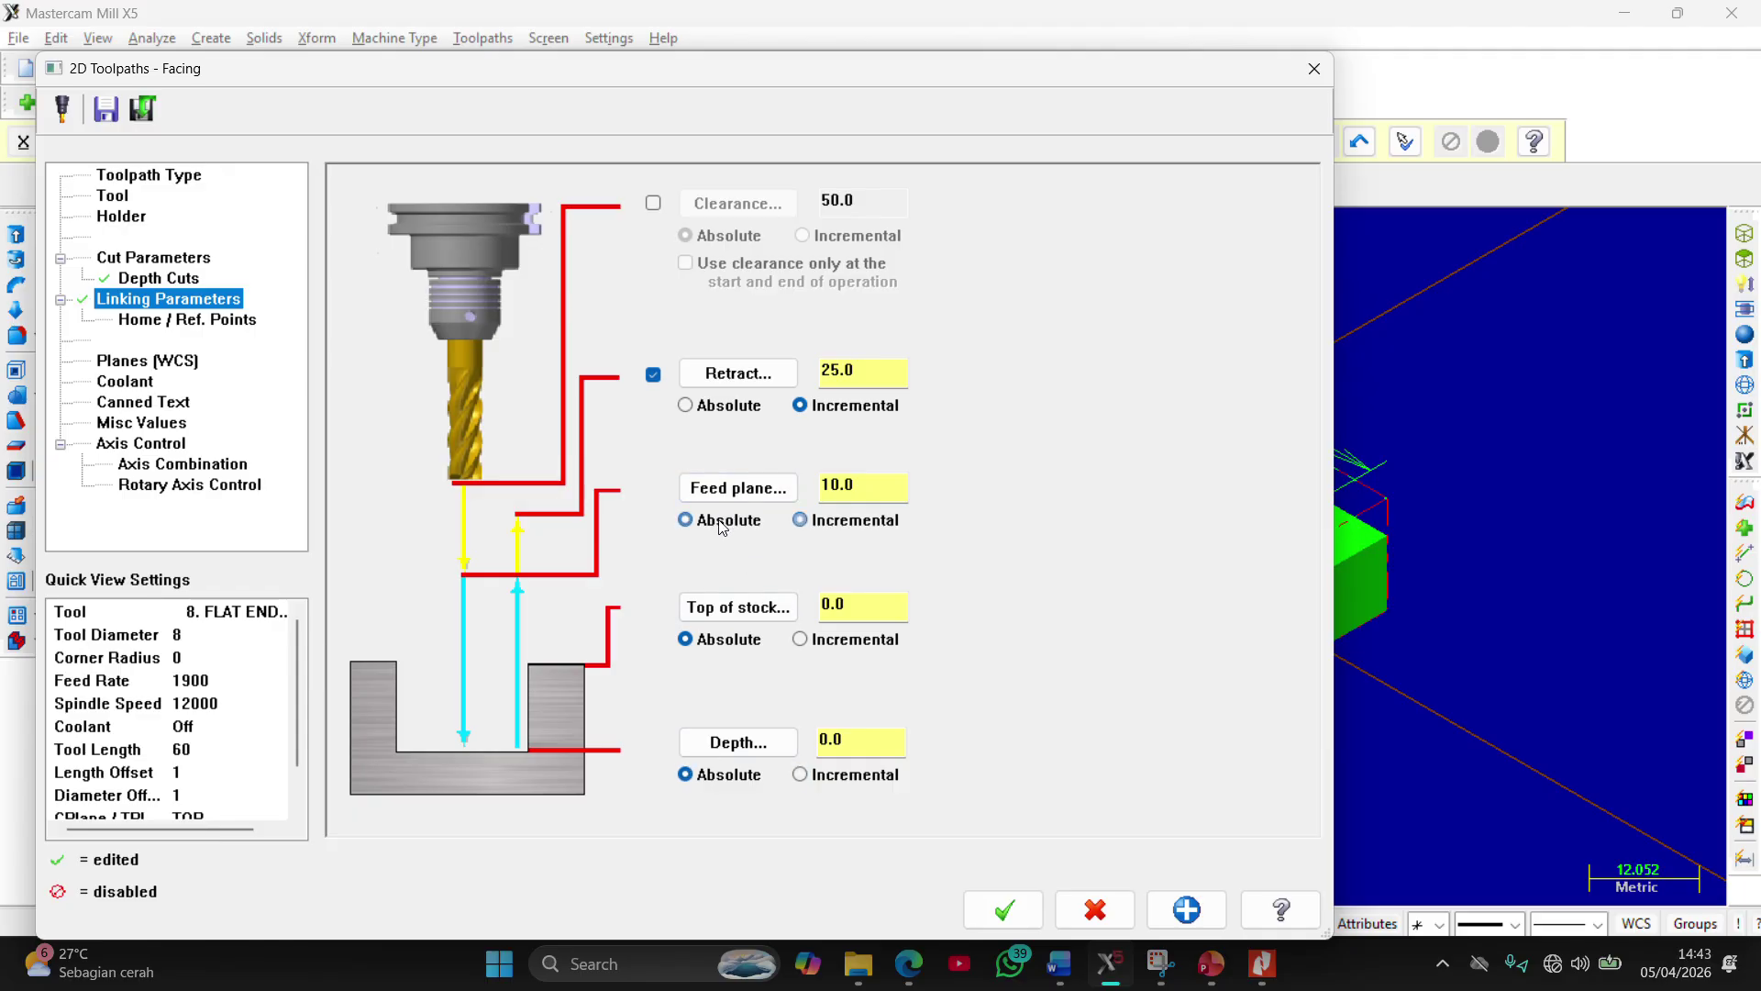
left_click(722, 522)
left_click(725, 407)
Review the facing operation's reference points, planes, coolant, canned text, misc values and axis control settings
left_click(168, 323)
left_click(151, 361)
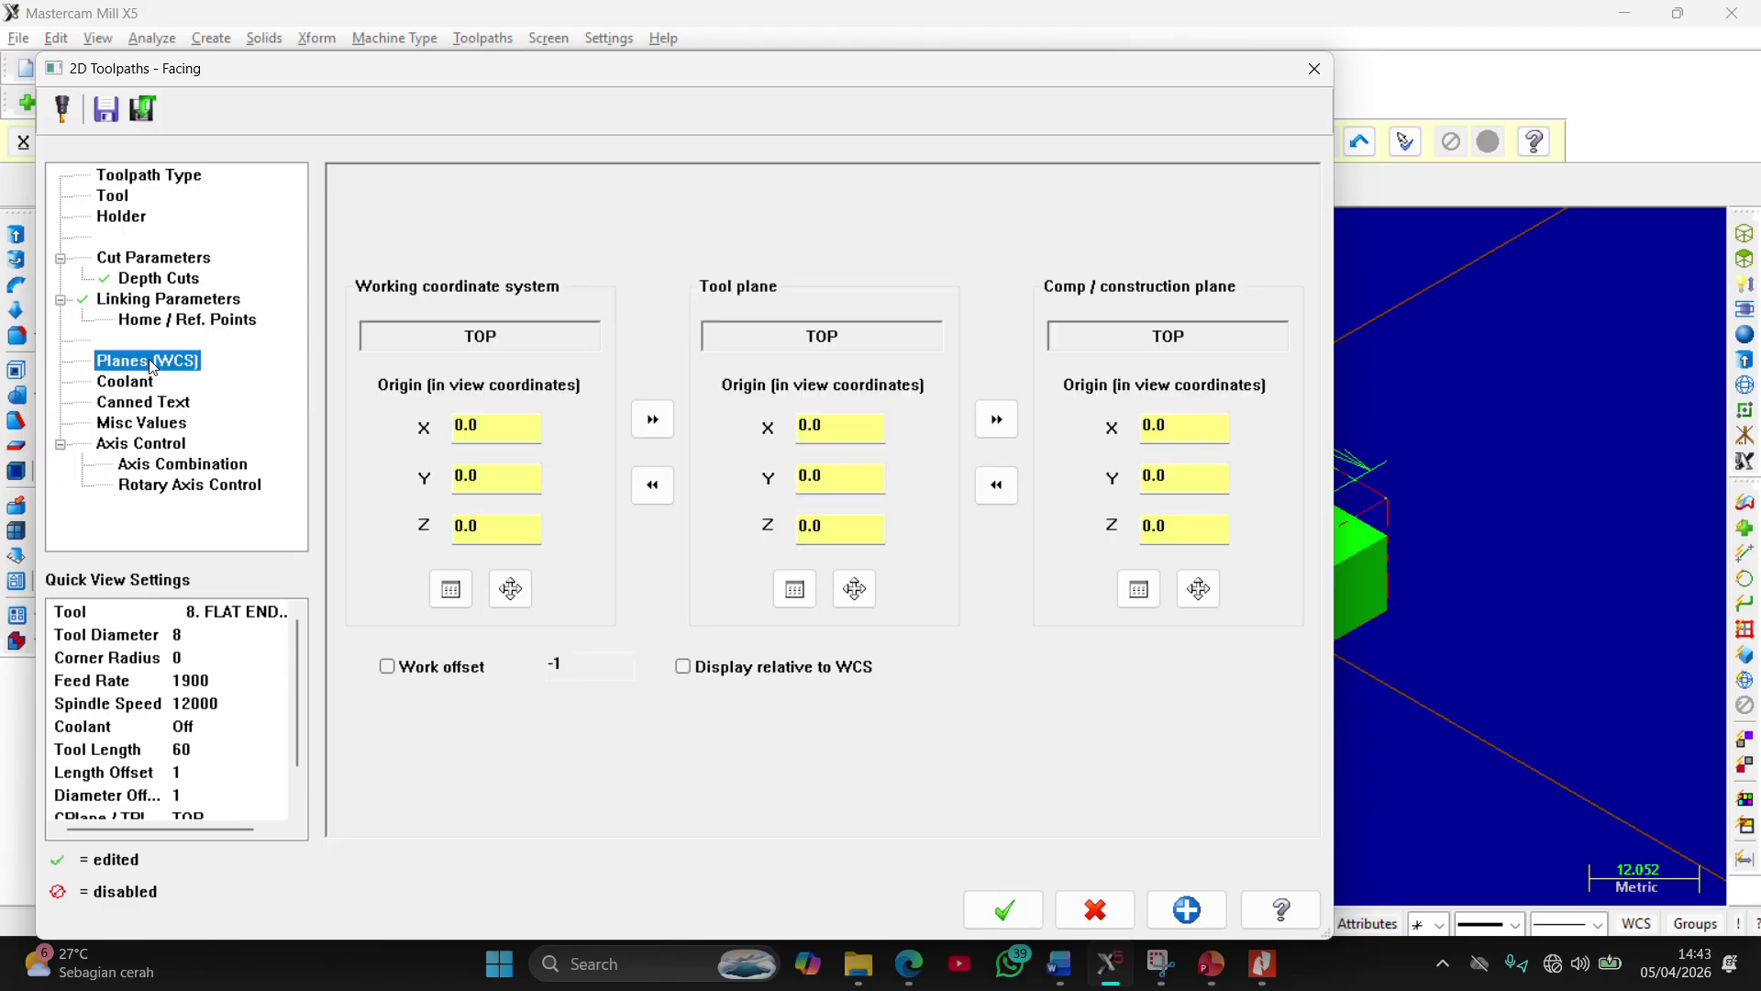
left_click(152, 380)
left_click(147, 402)
left_click(158, 444)
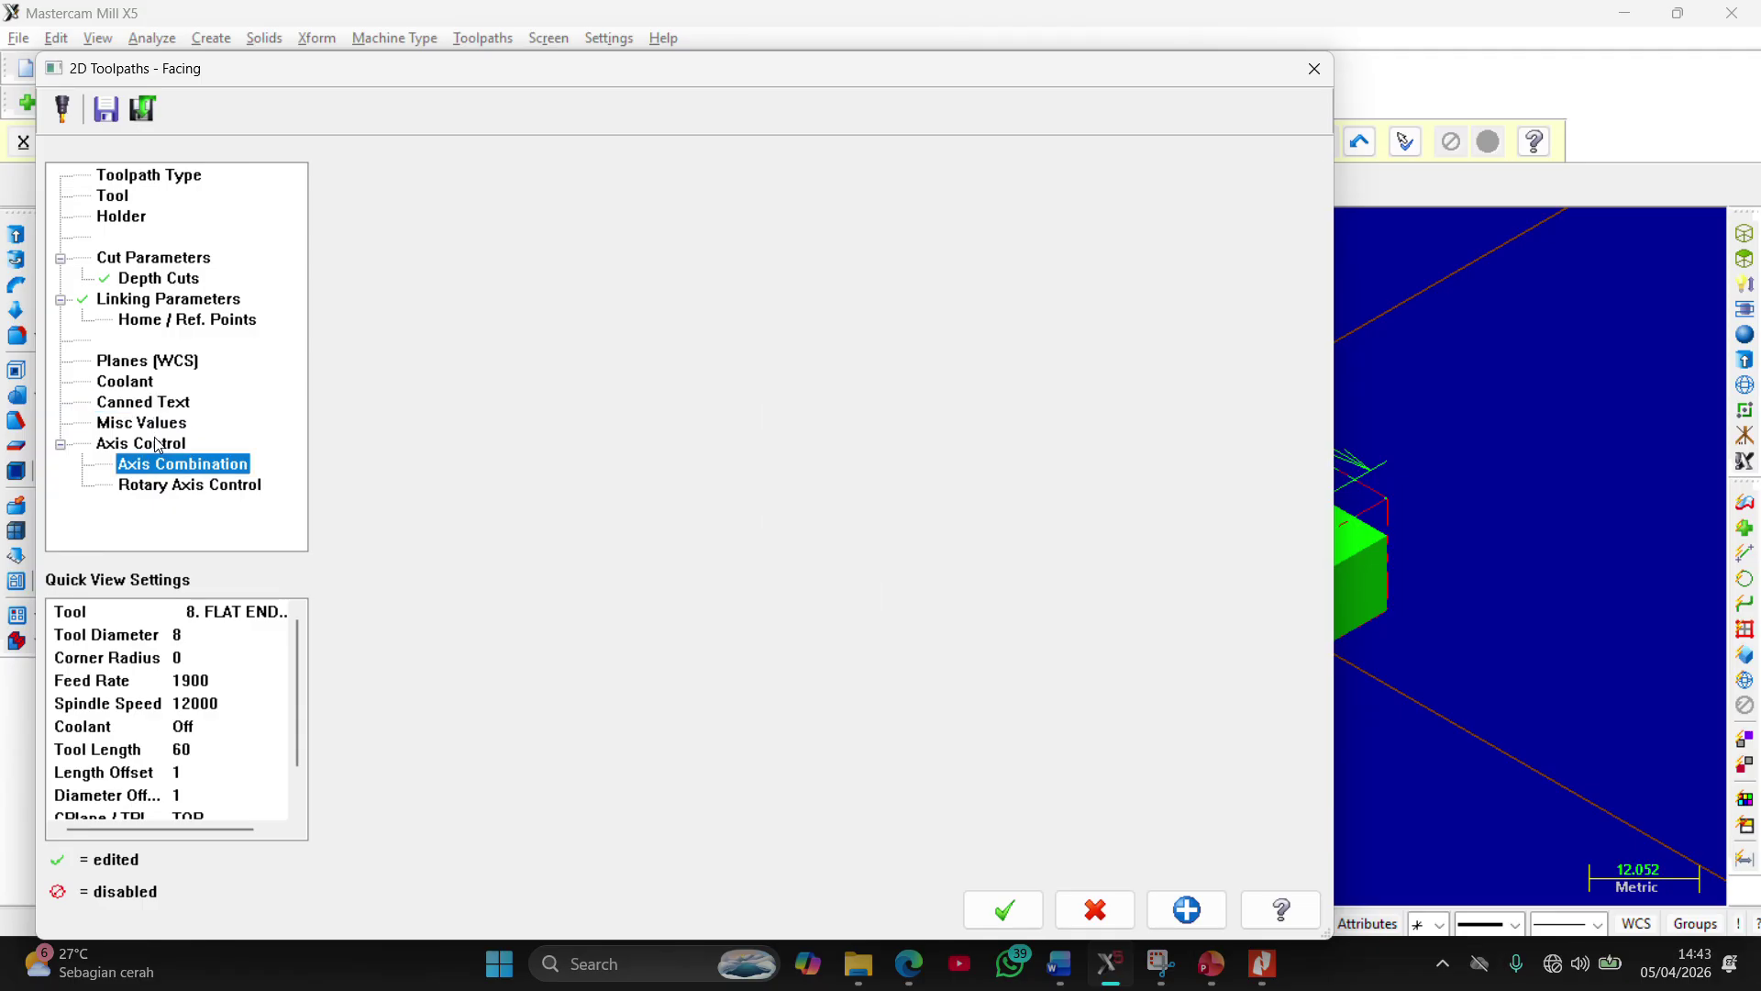
left_click(155, 423)
left_click(156, 464)
left_click(175, 484)
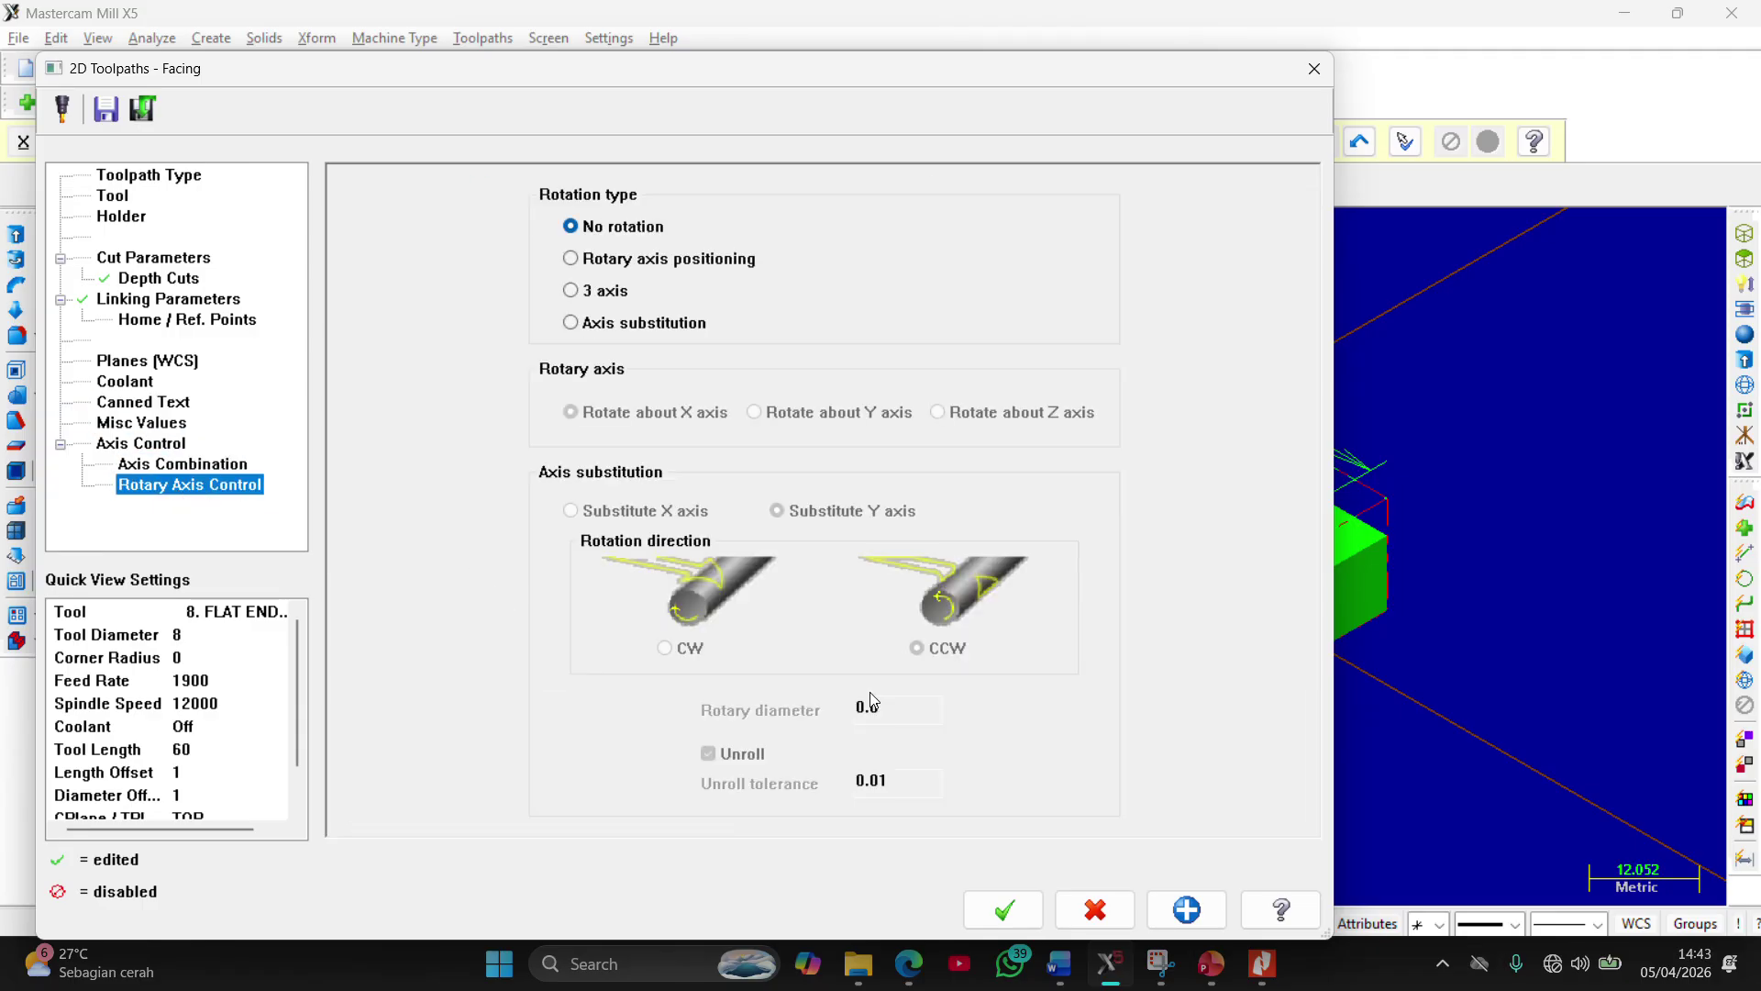
Accept the facing parameters, regenerate the toolpath and inspect it in the top view
left_click(1004, 911)
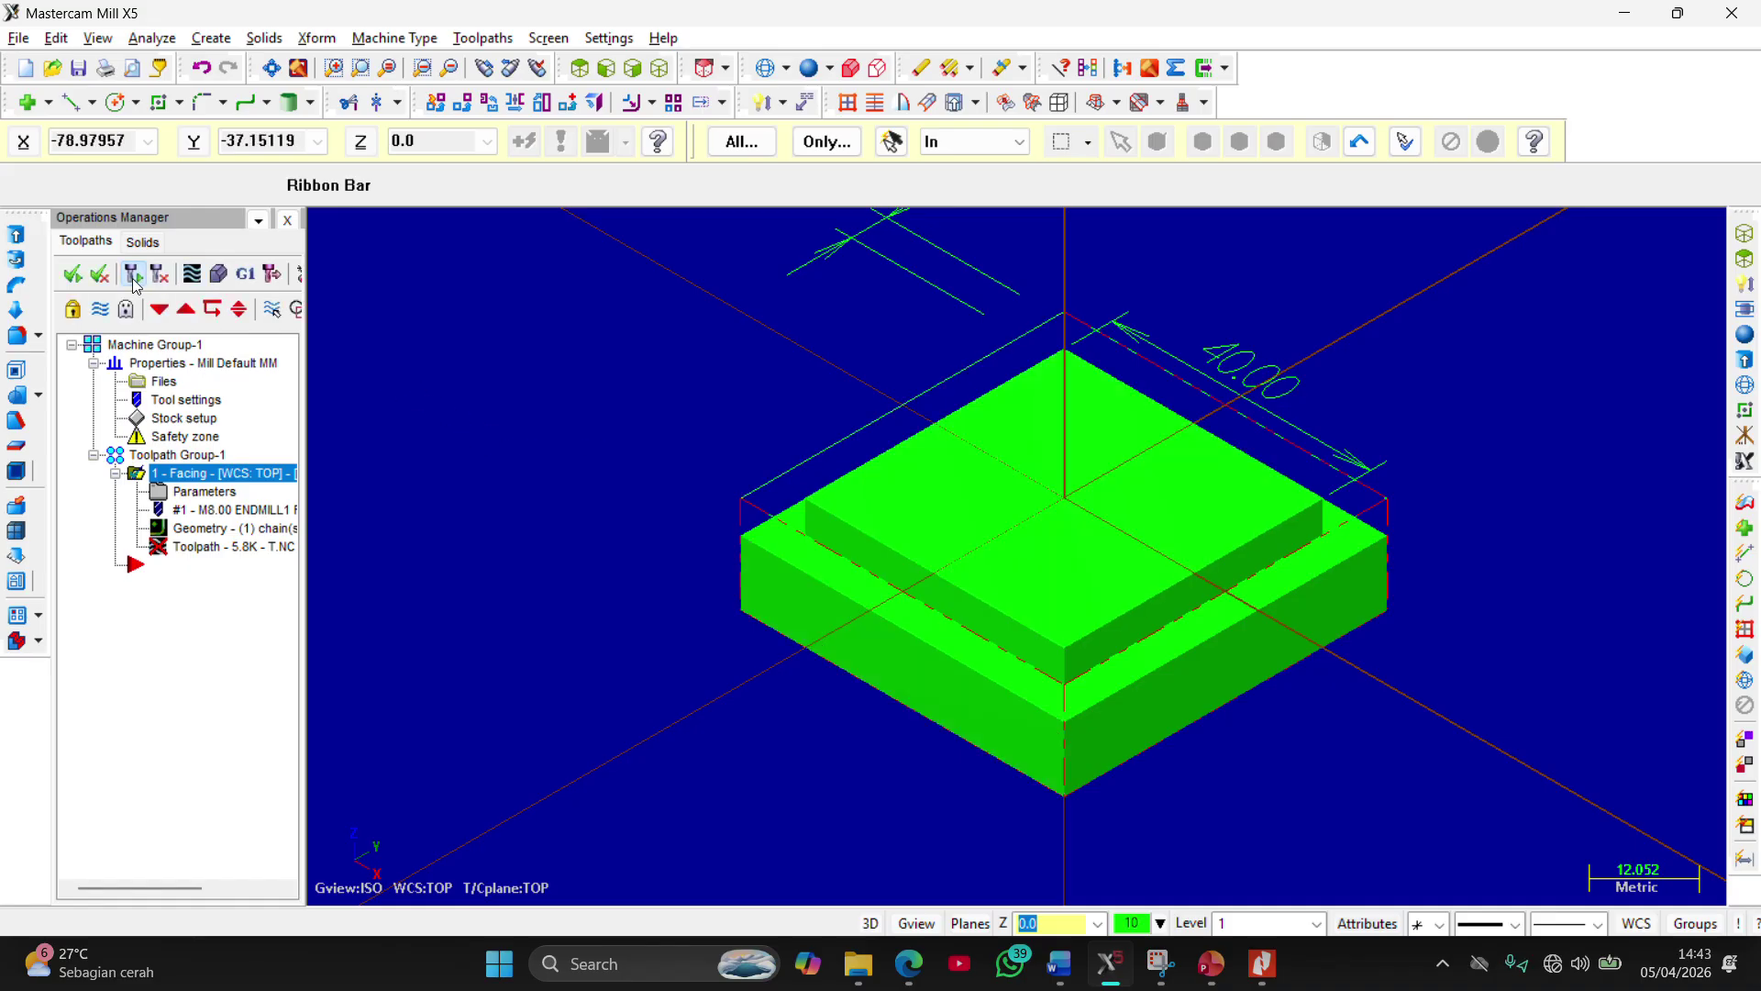
left_click(134, 280)
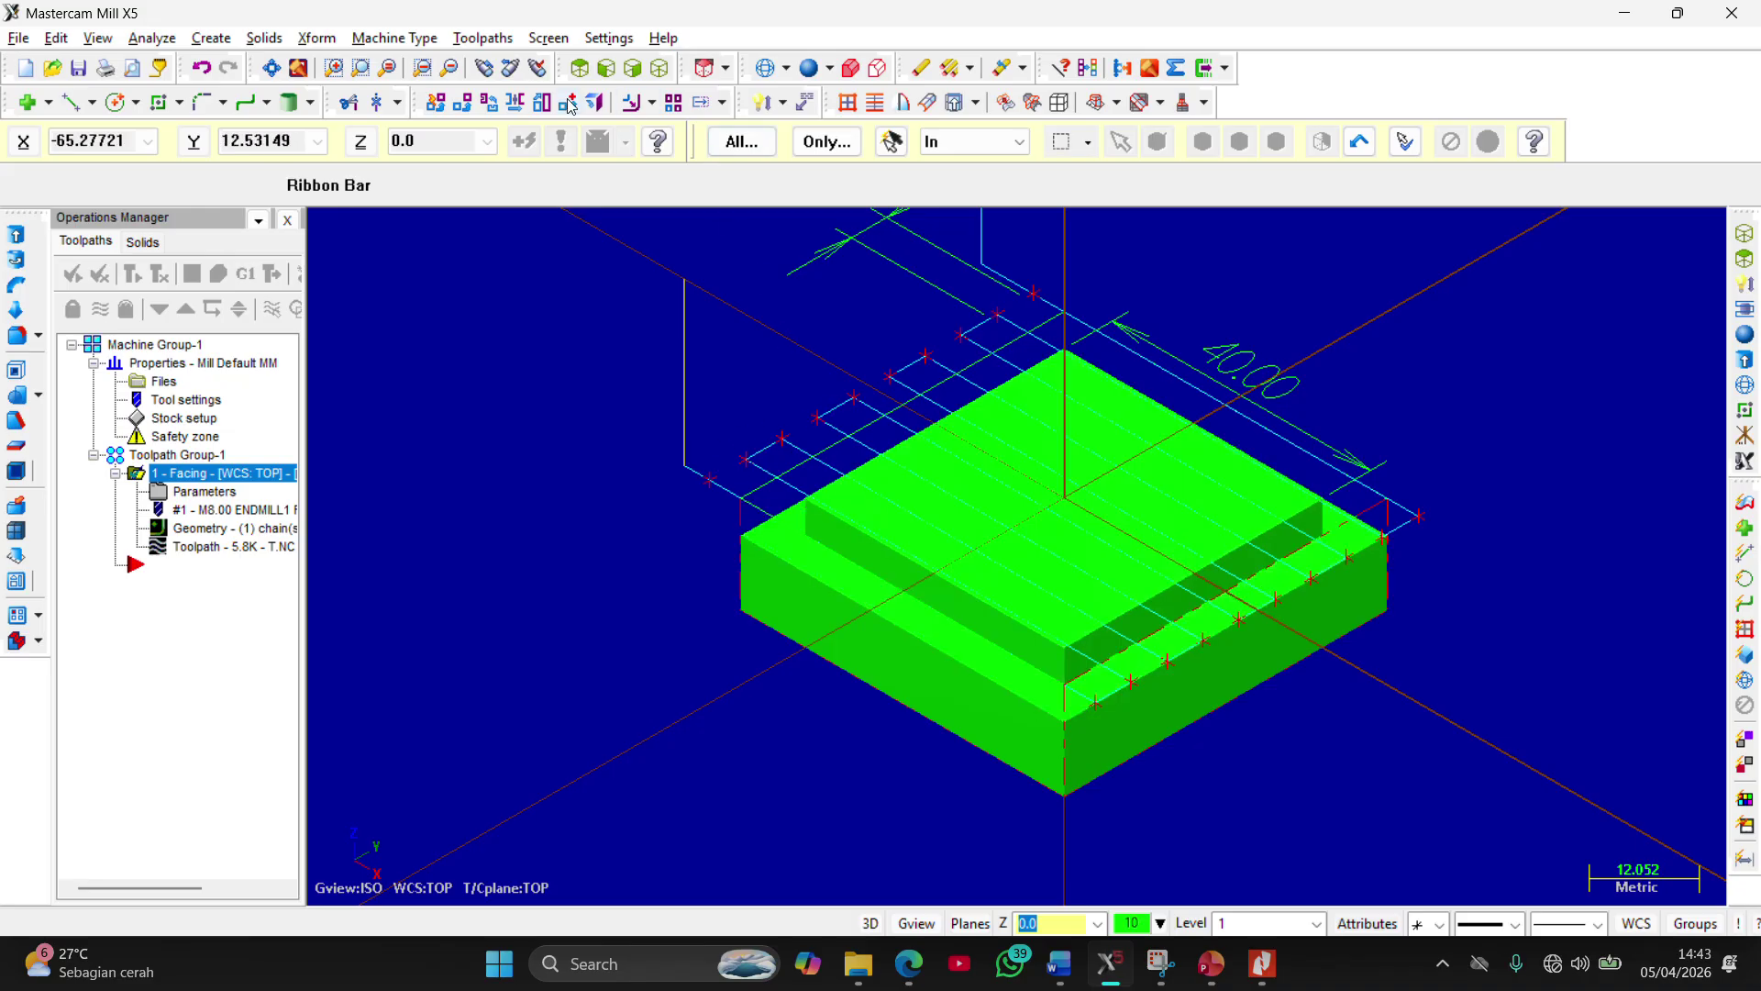
left_click(579, 69)
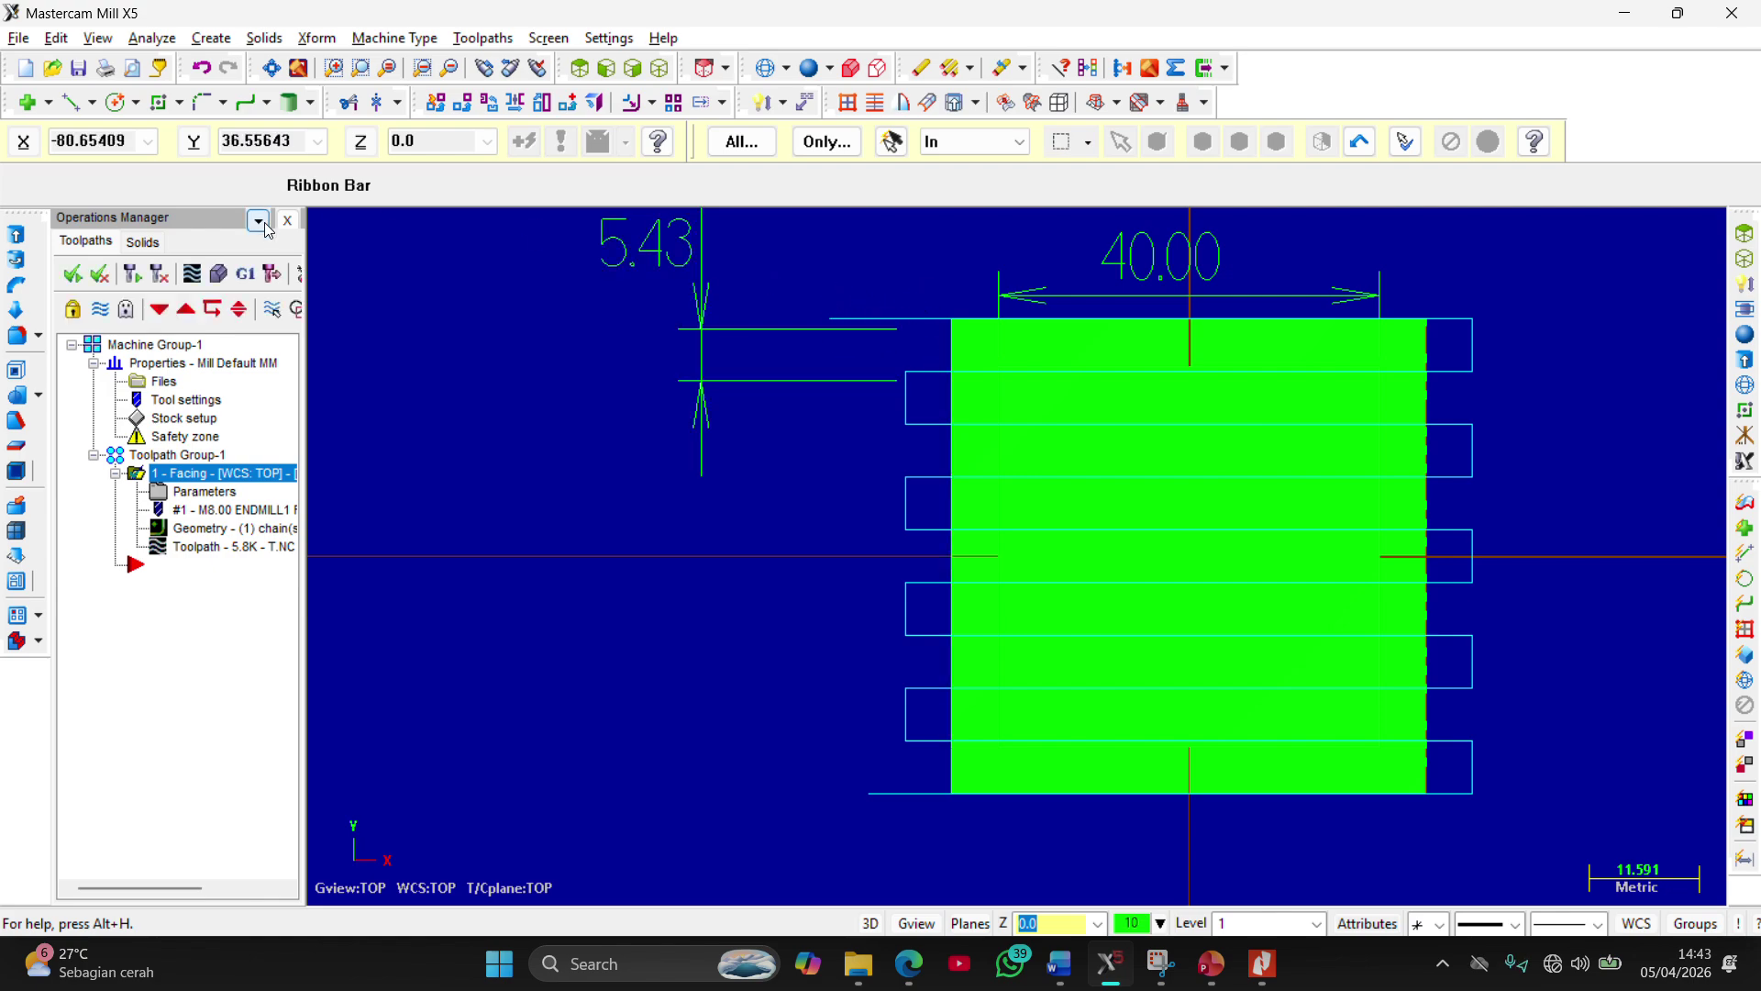
Run the Verify simulation of the facing operation in the isometric view, then close it
left_click(219, 275)
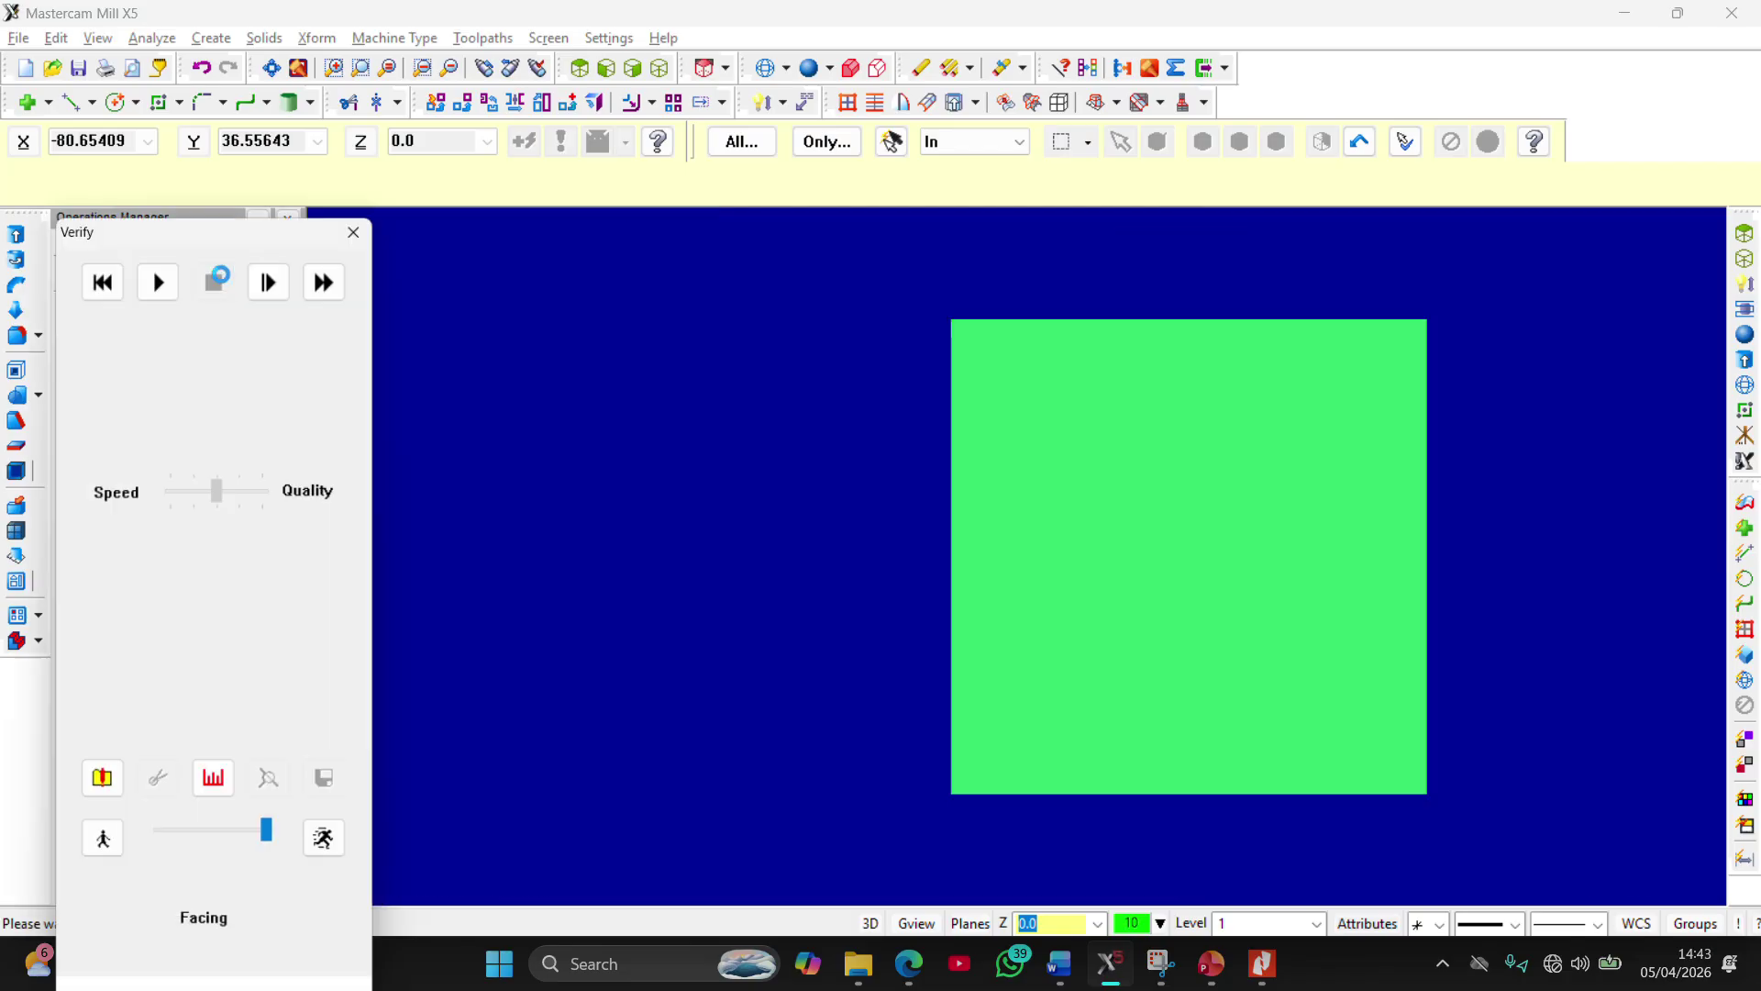
left_click(605, 68)
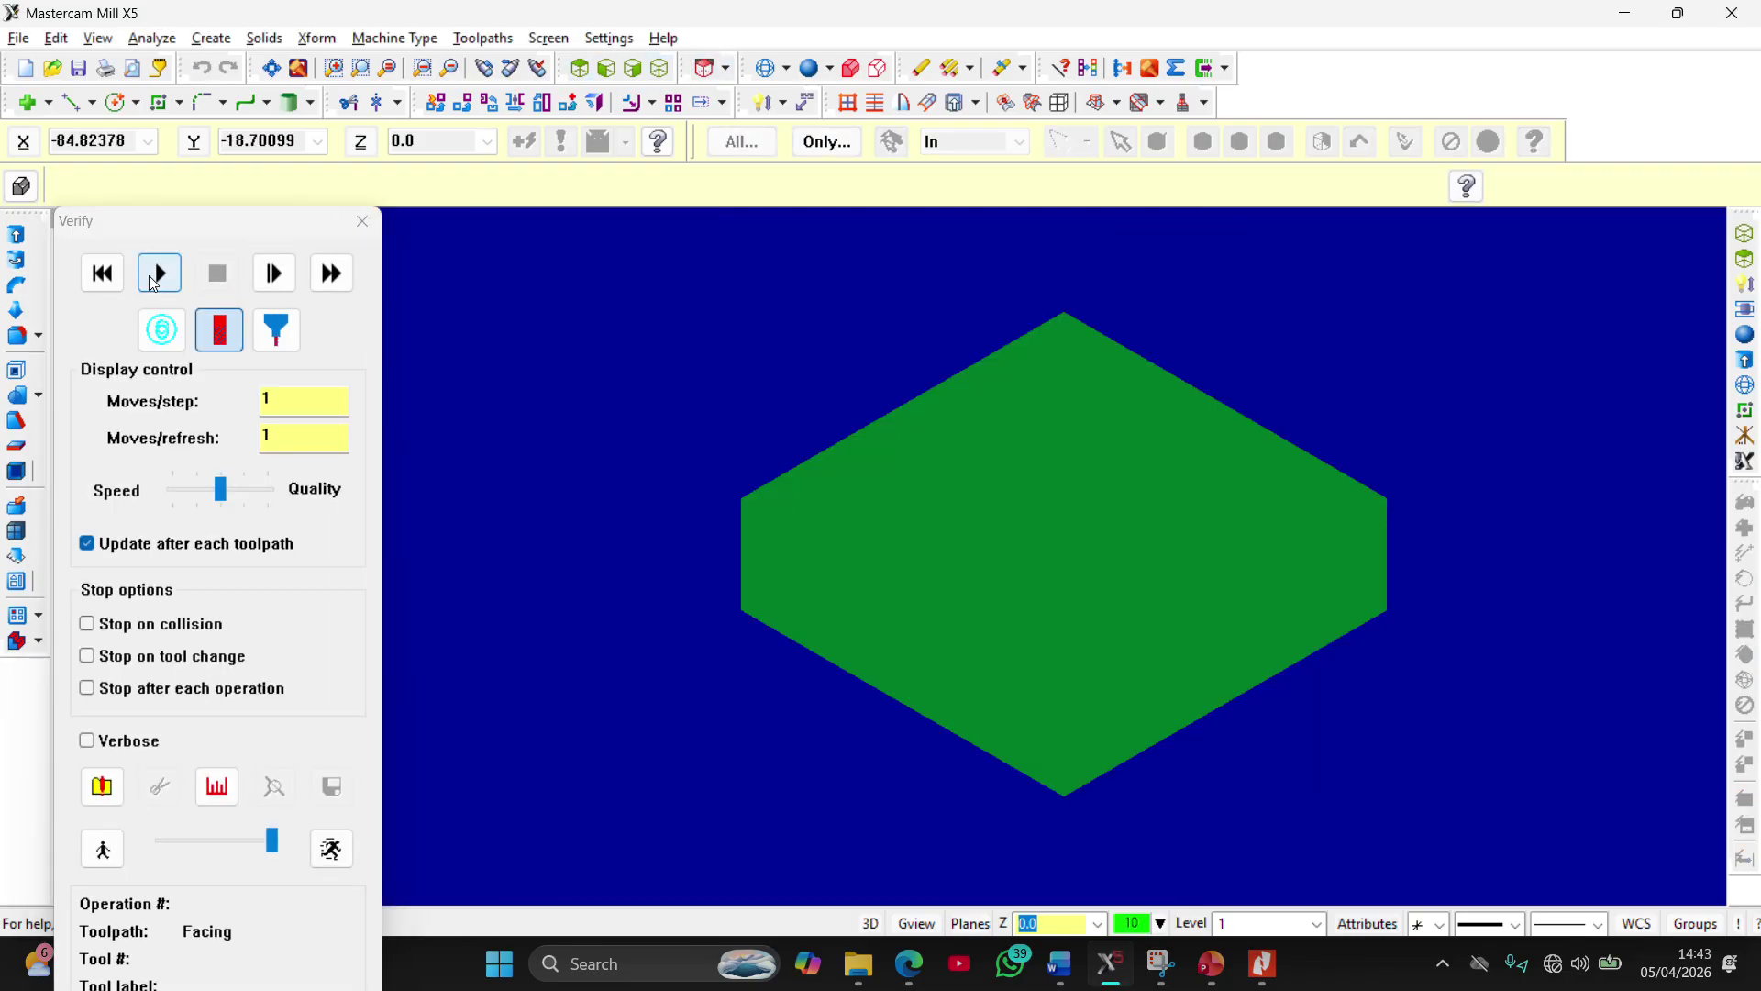
left_click(157, 273)
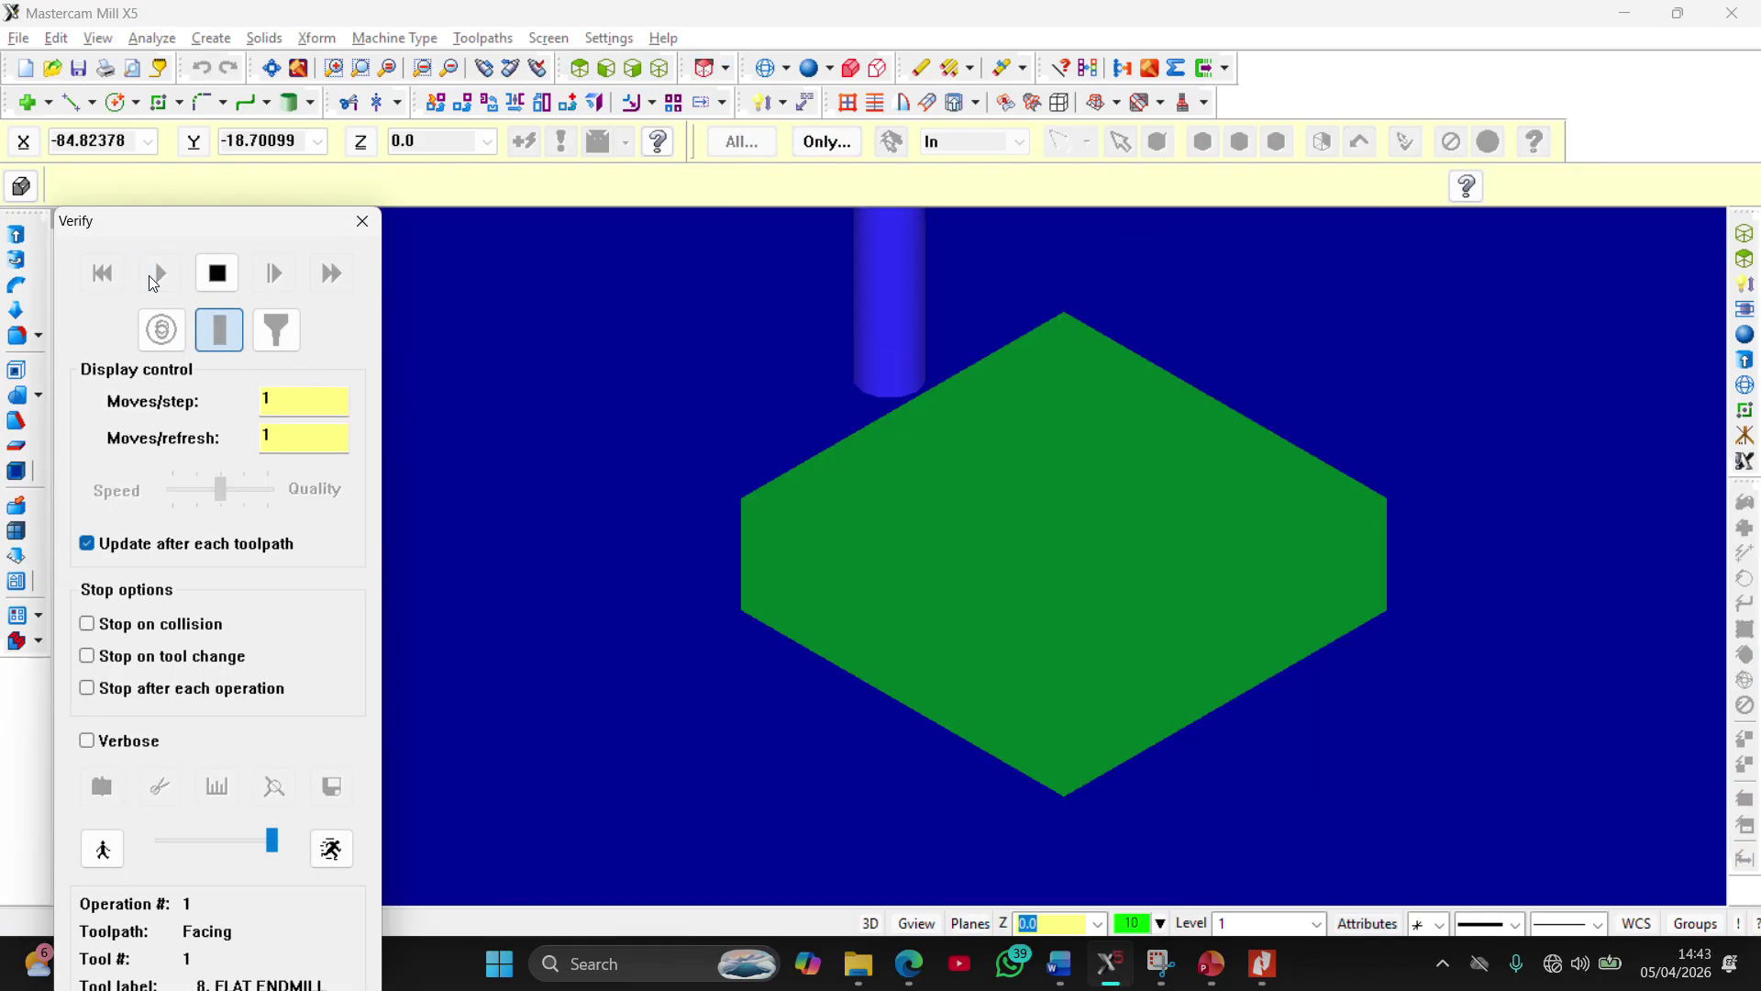
left_click(371, 229)
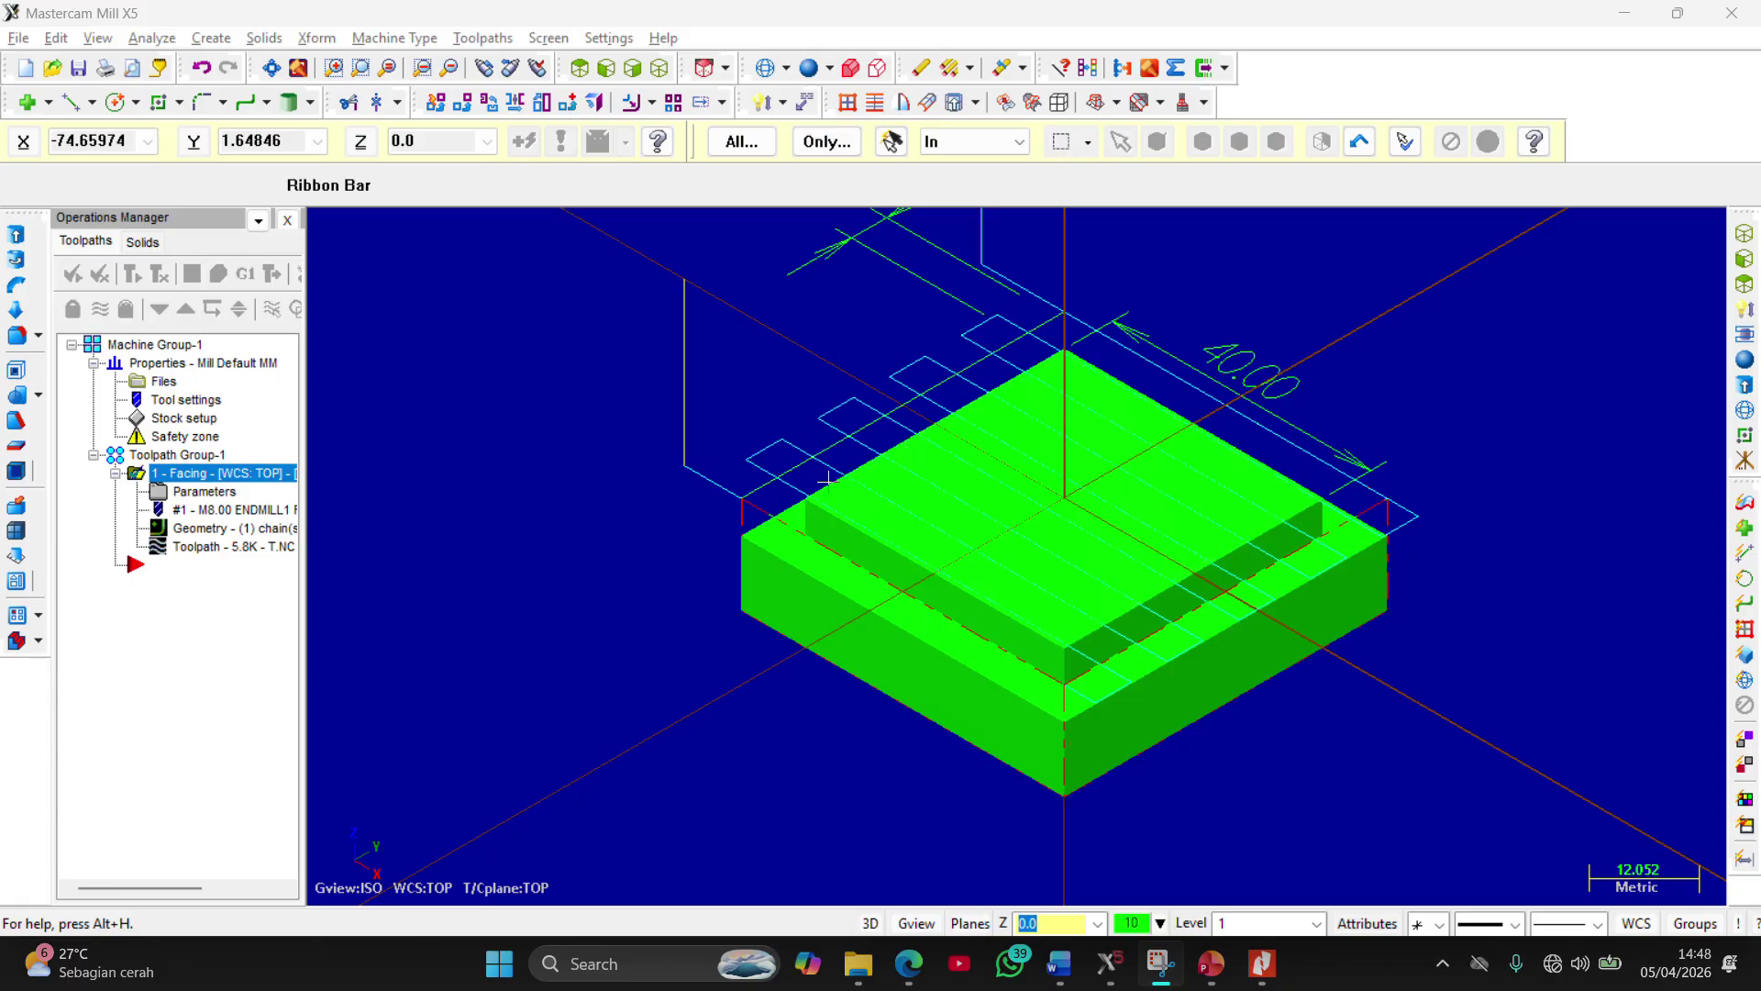
Set the facing operation's absolute depth to -1 in the linking parameters and regenerate the toolpath
left_click(193, 496)
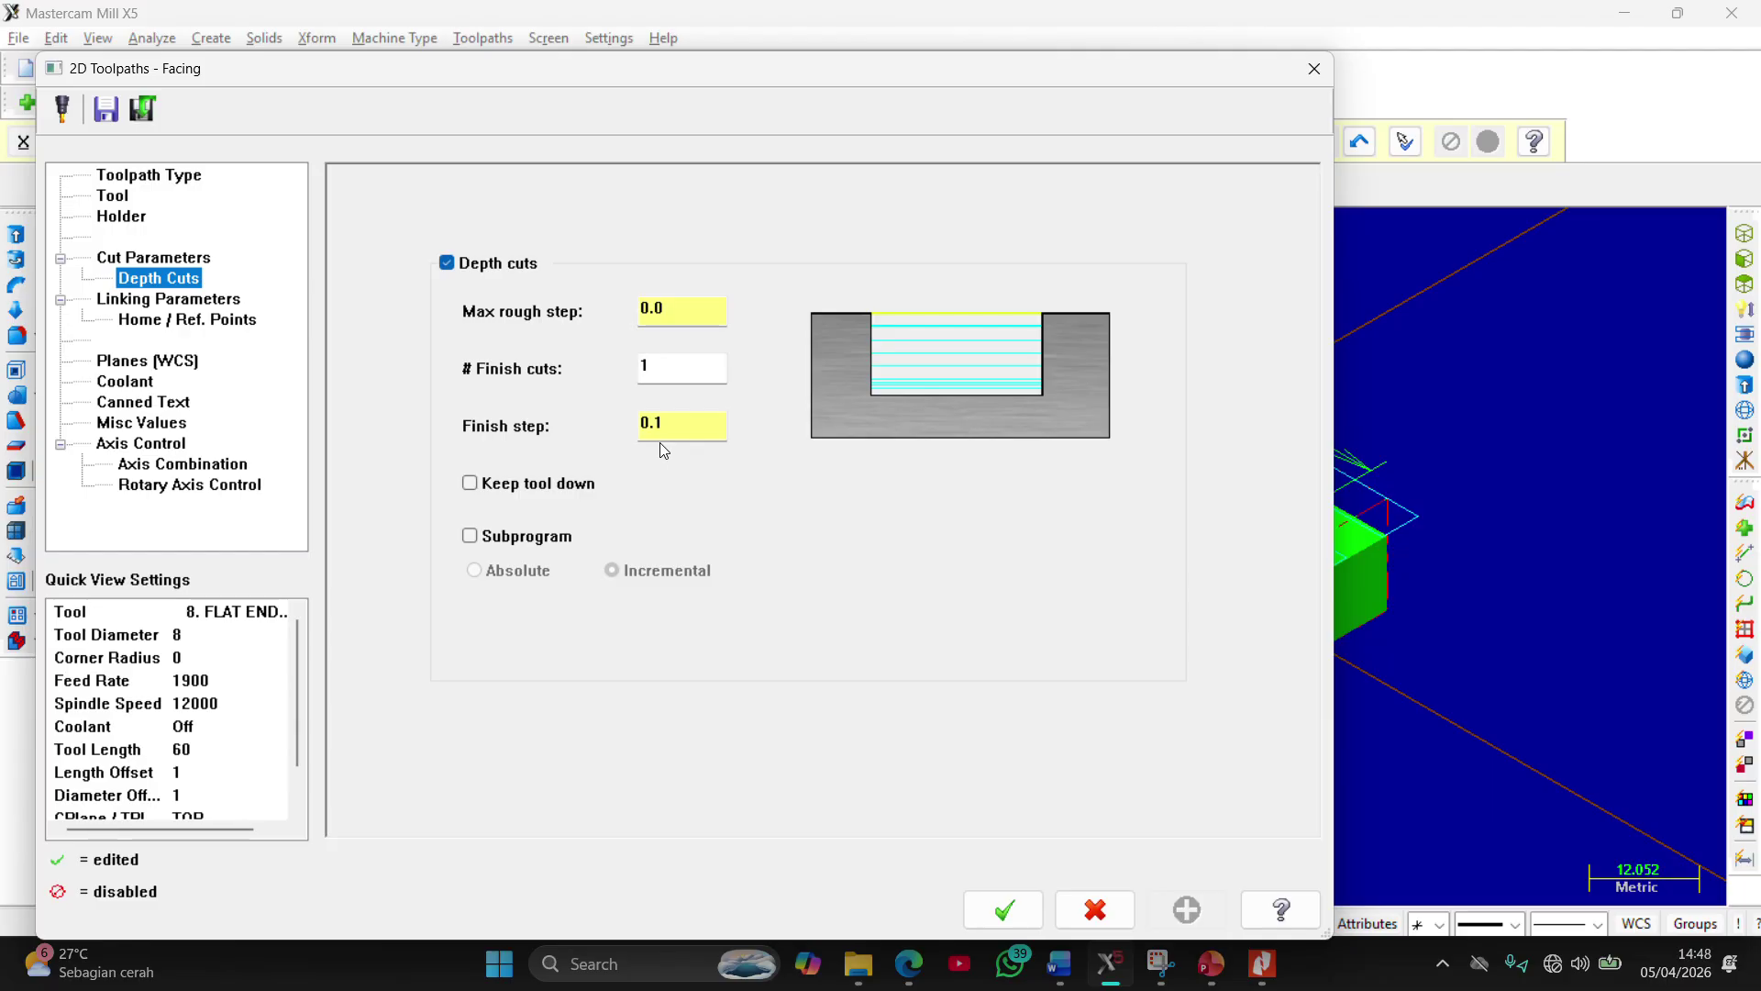
left_click(181, 303)
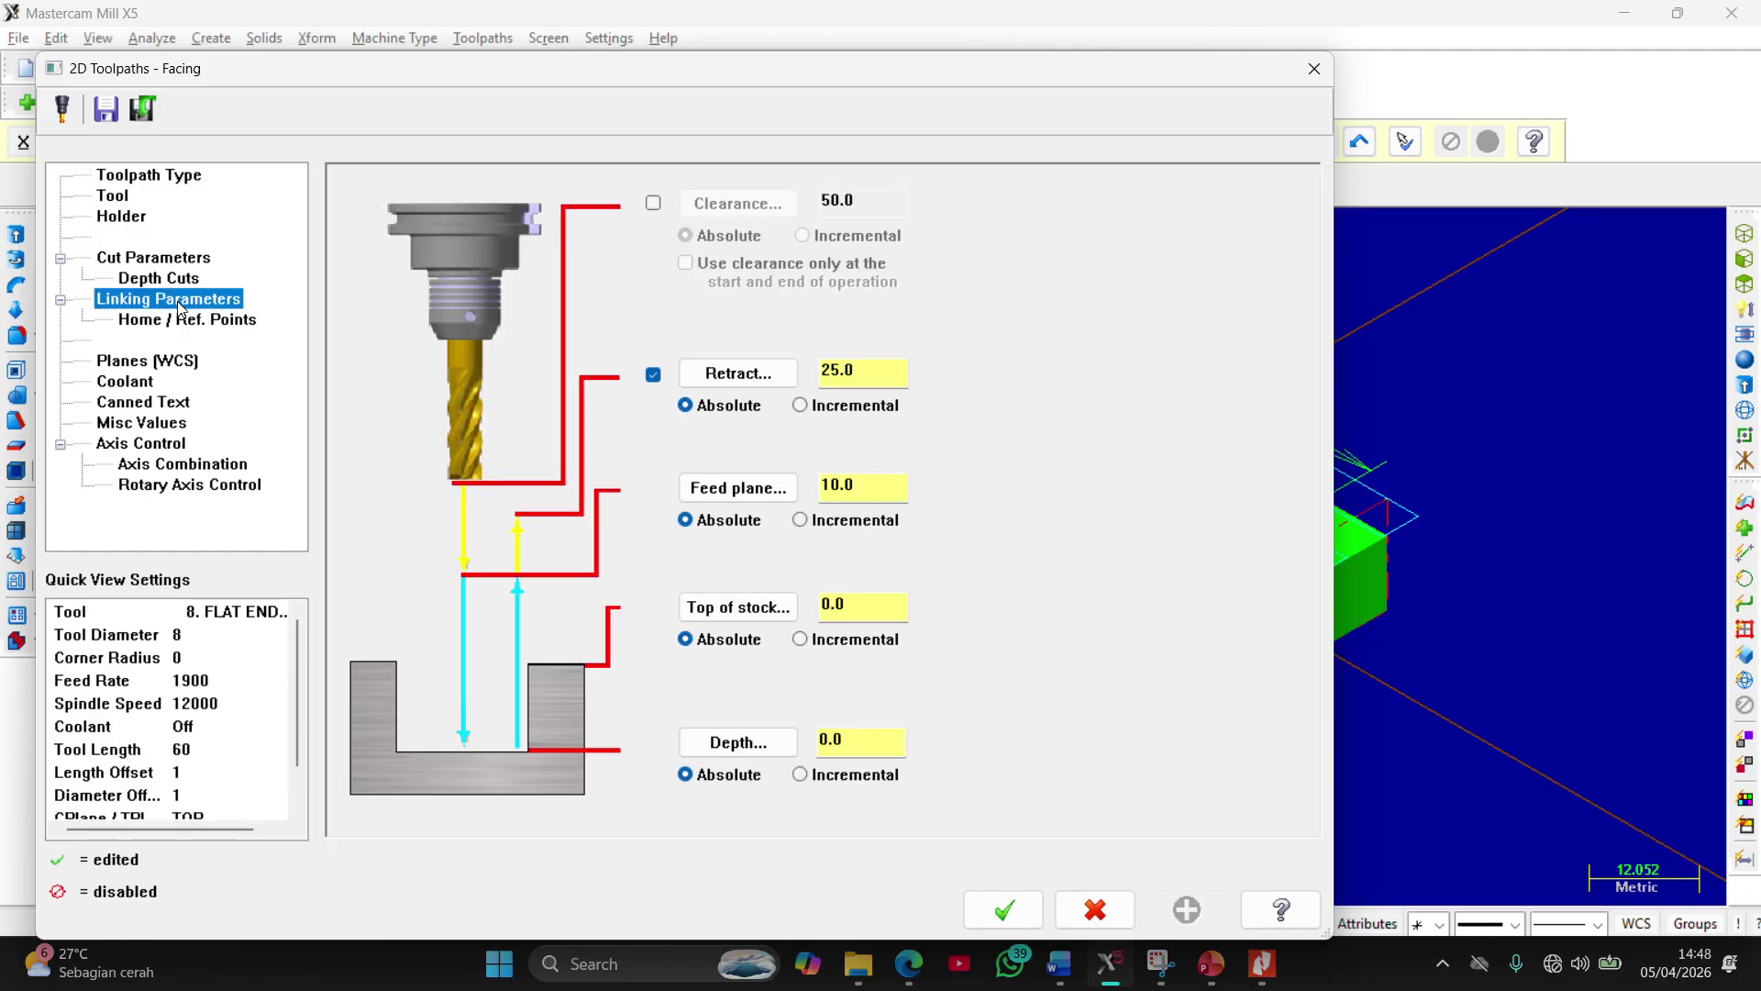
left_click(856, 738)
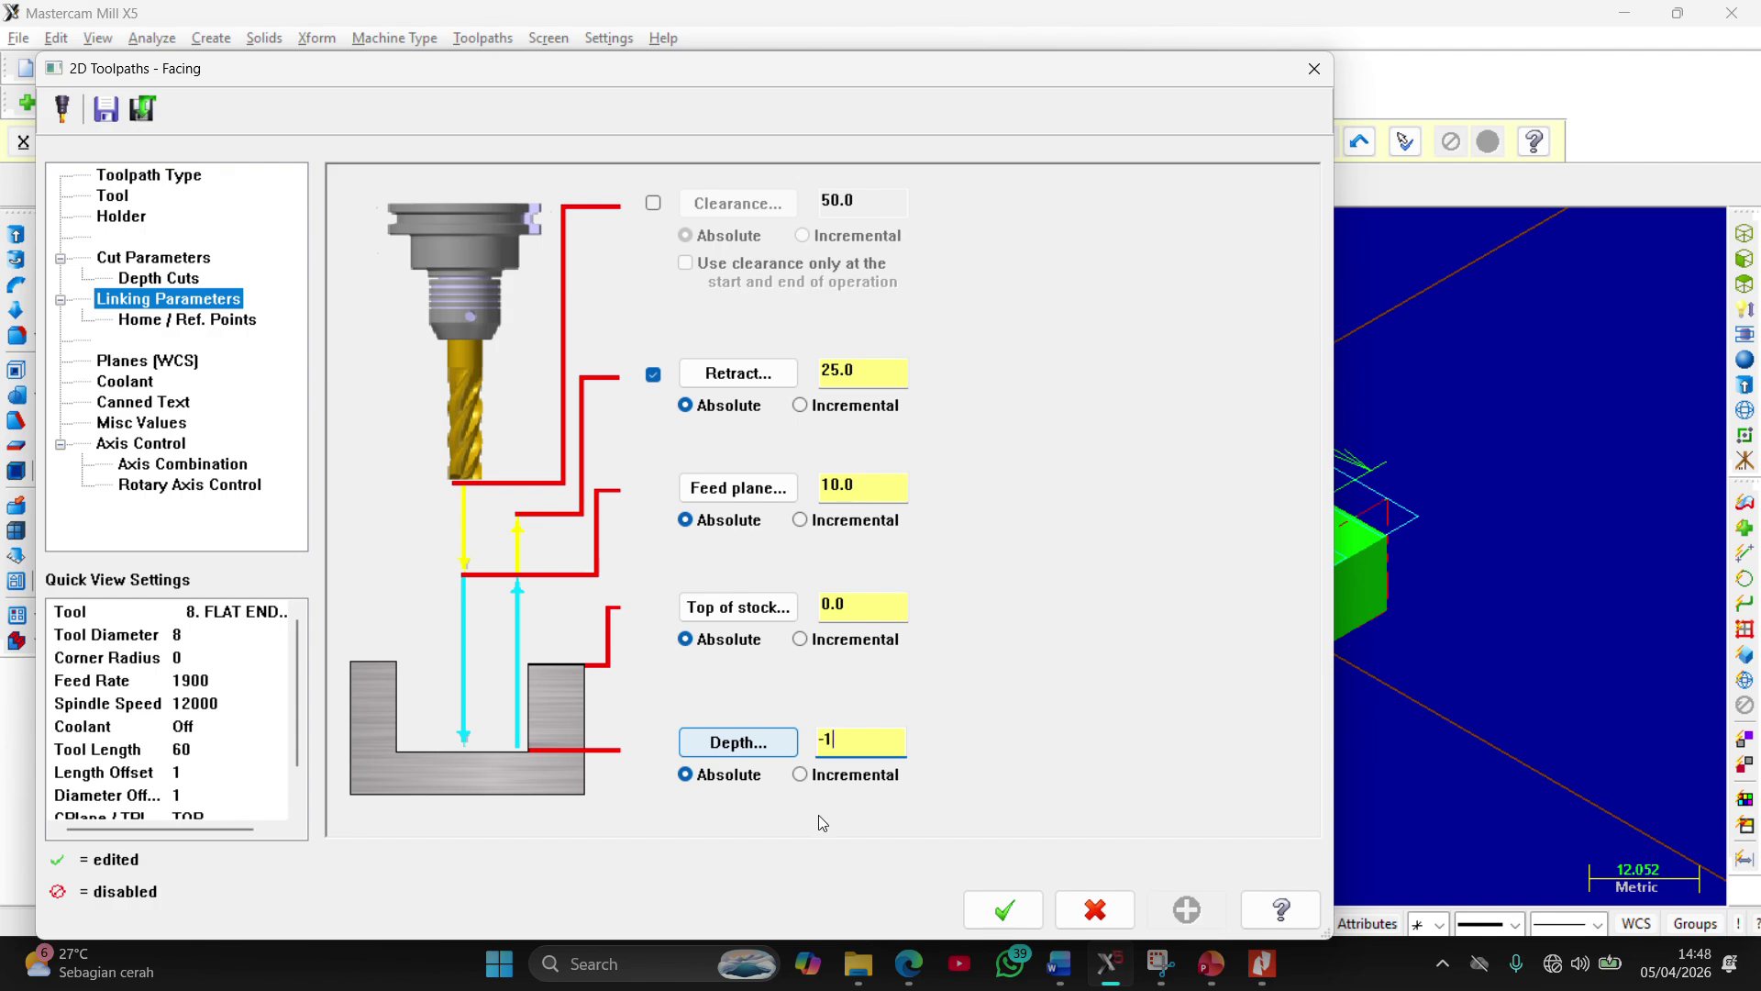
left_click(1009, 897)
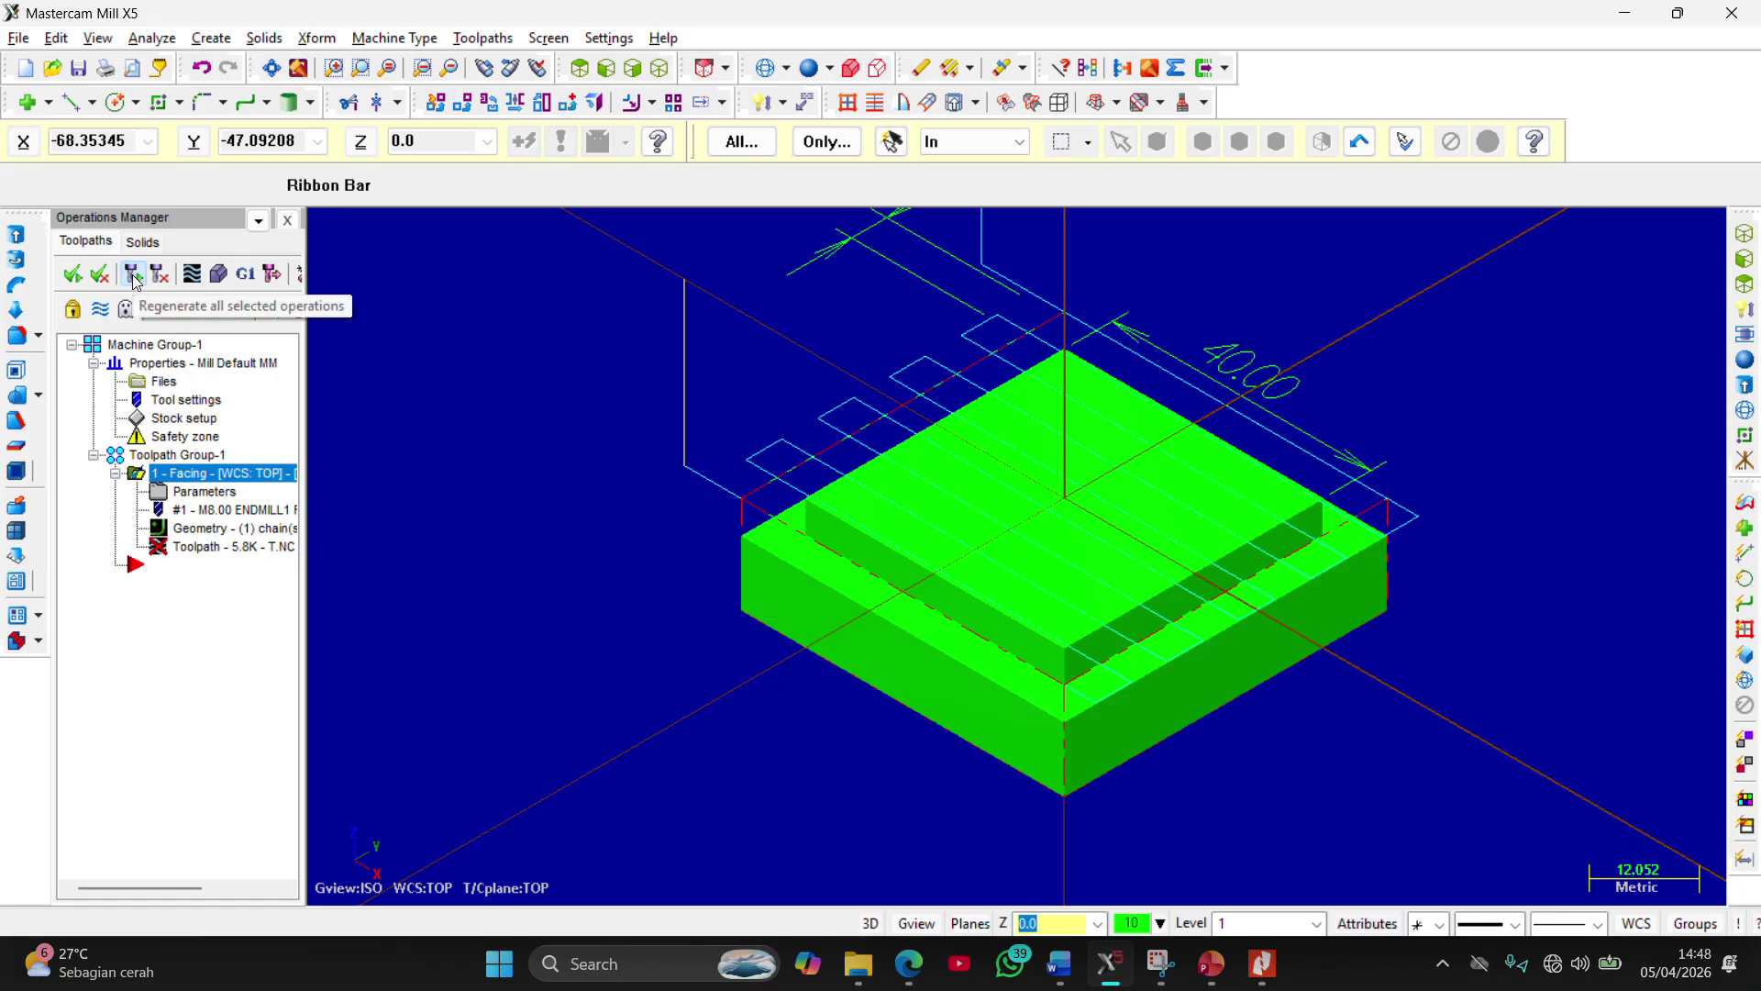
left_click(132, 279)
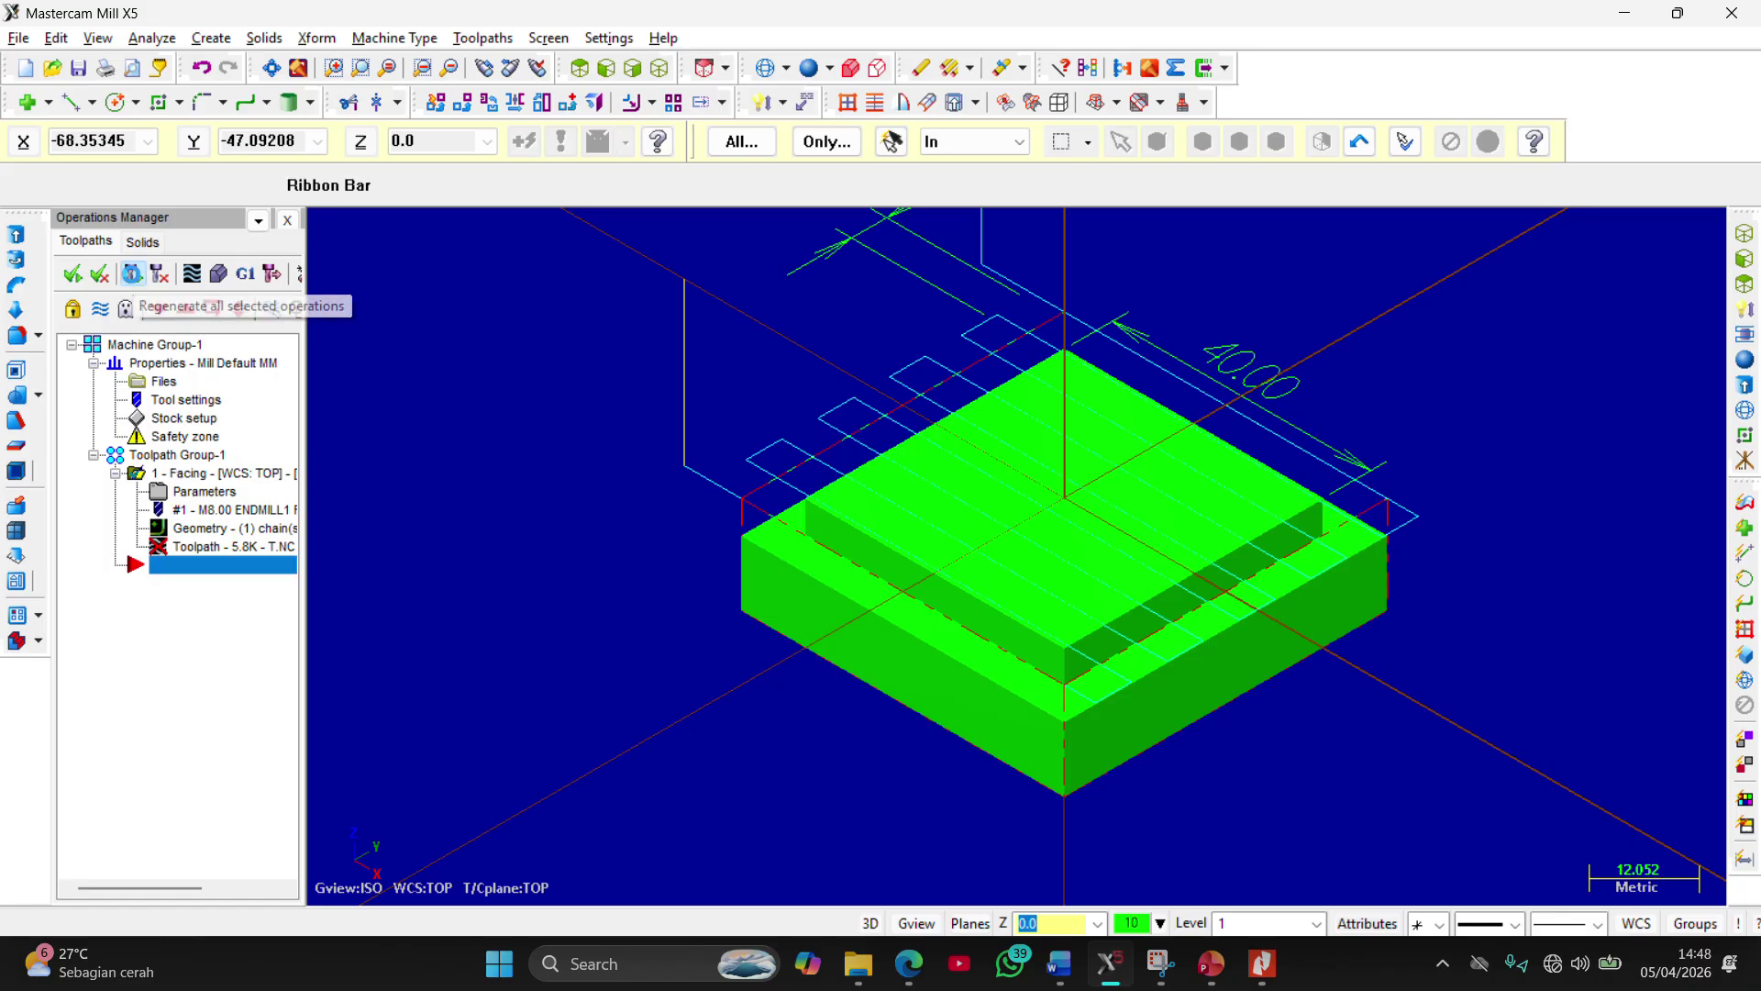
Simulate the facing operation with the -1 depth in Verify and close the simulation
left_click(219, 277)
left_click(166, 272)
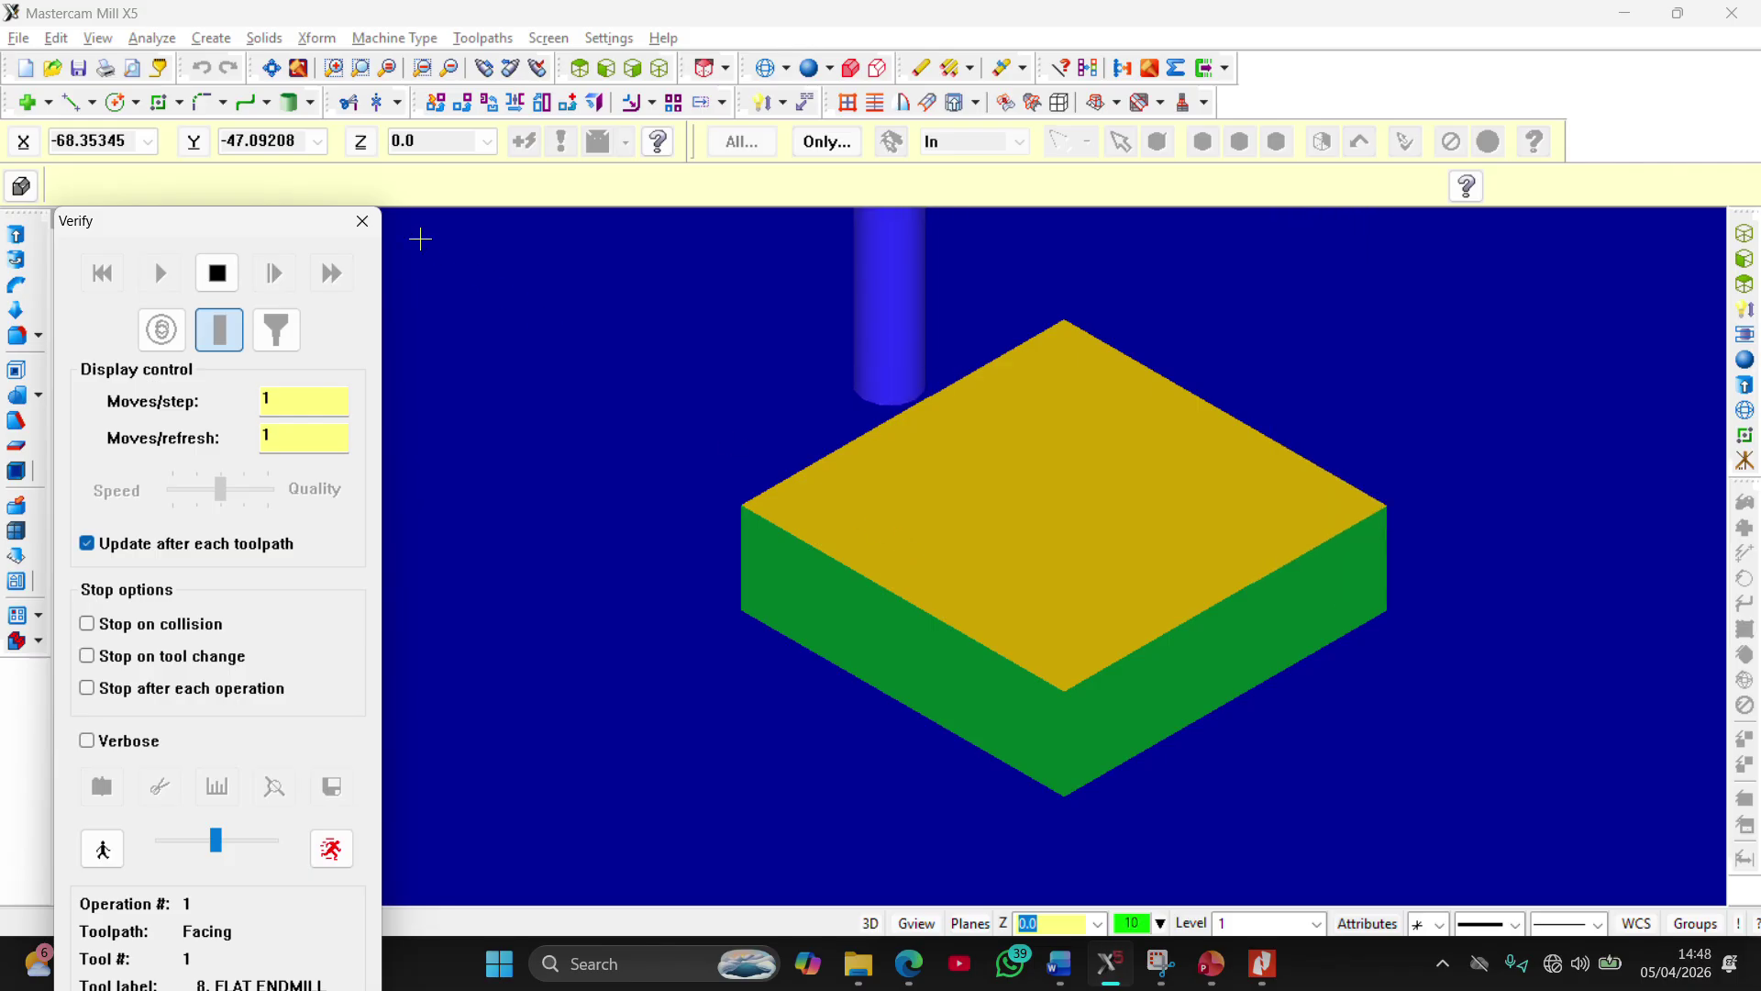
left_click(367, 222)
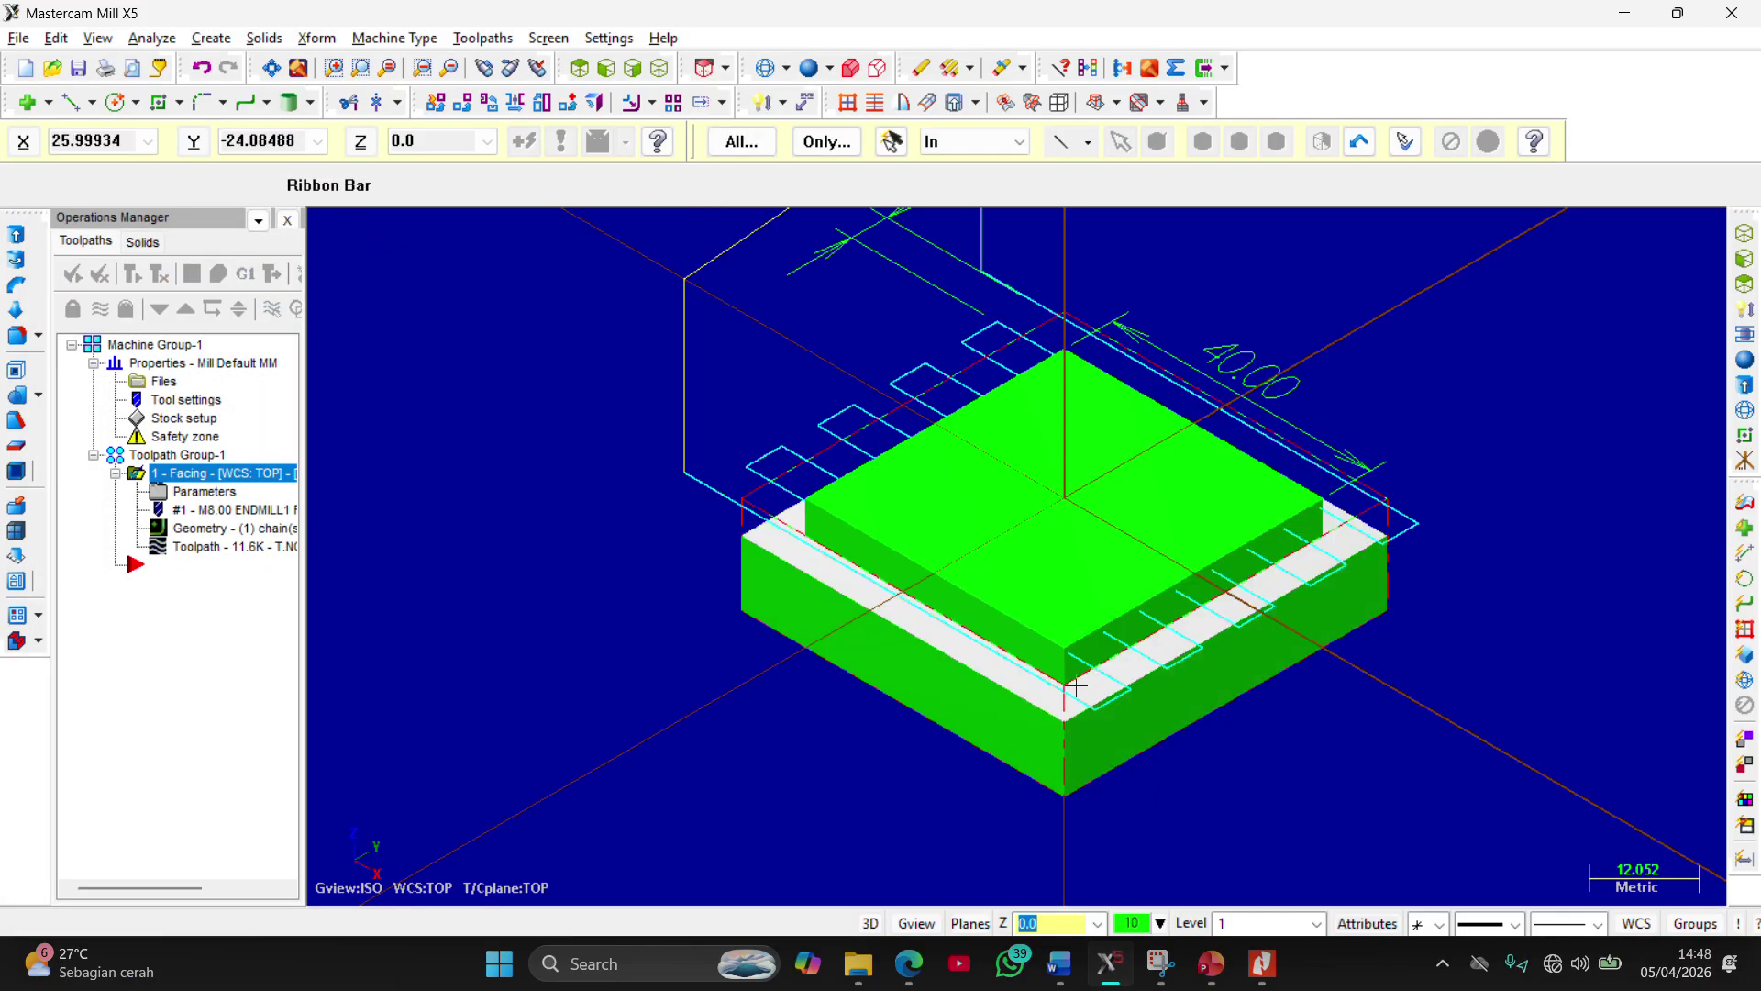
Set the facing operation's depth to 0, check its depth cut settings and regenerate the toolpath
left_click(207, 492)
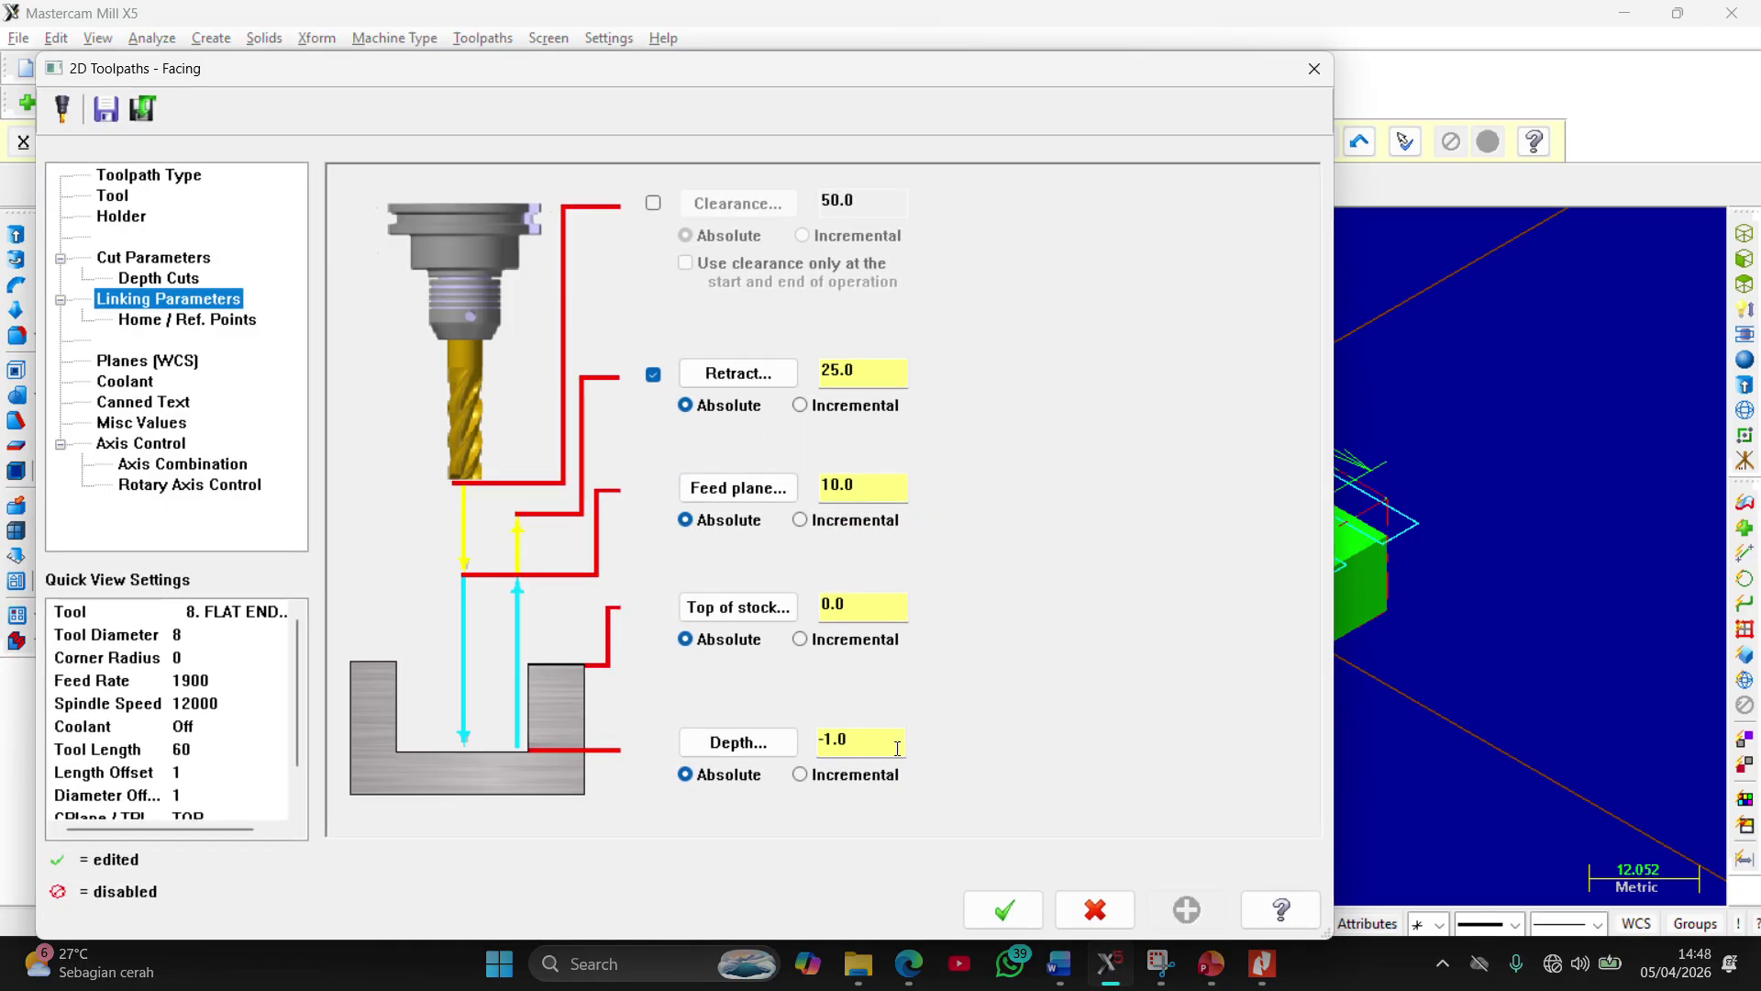
double_click(897, 748)
type("0")
left_click(156, 280)
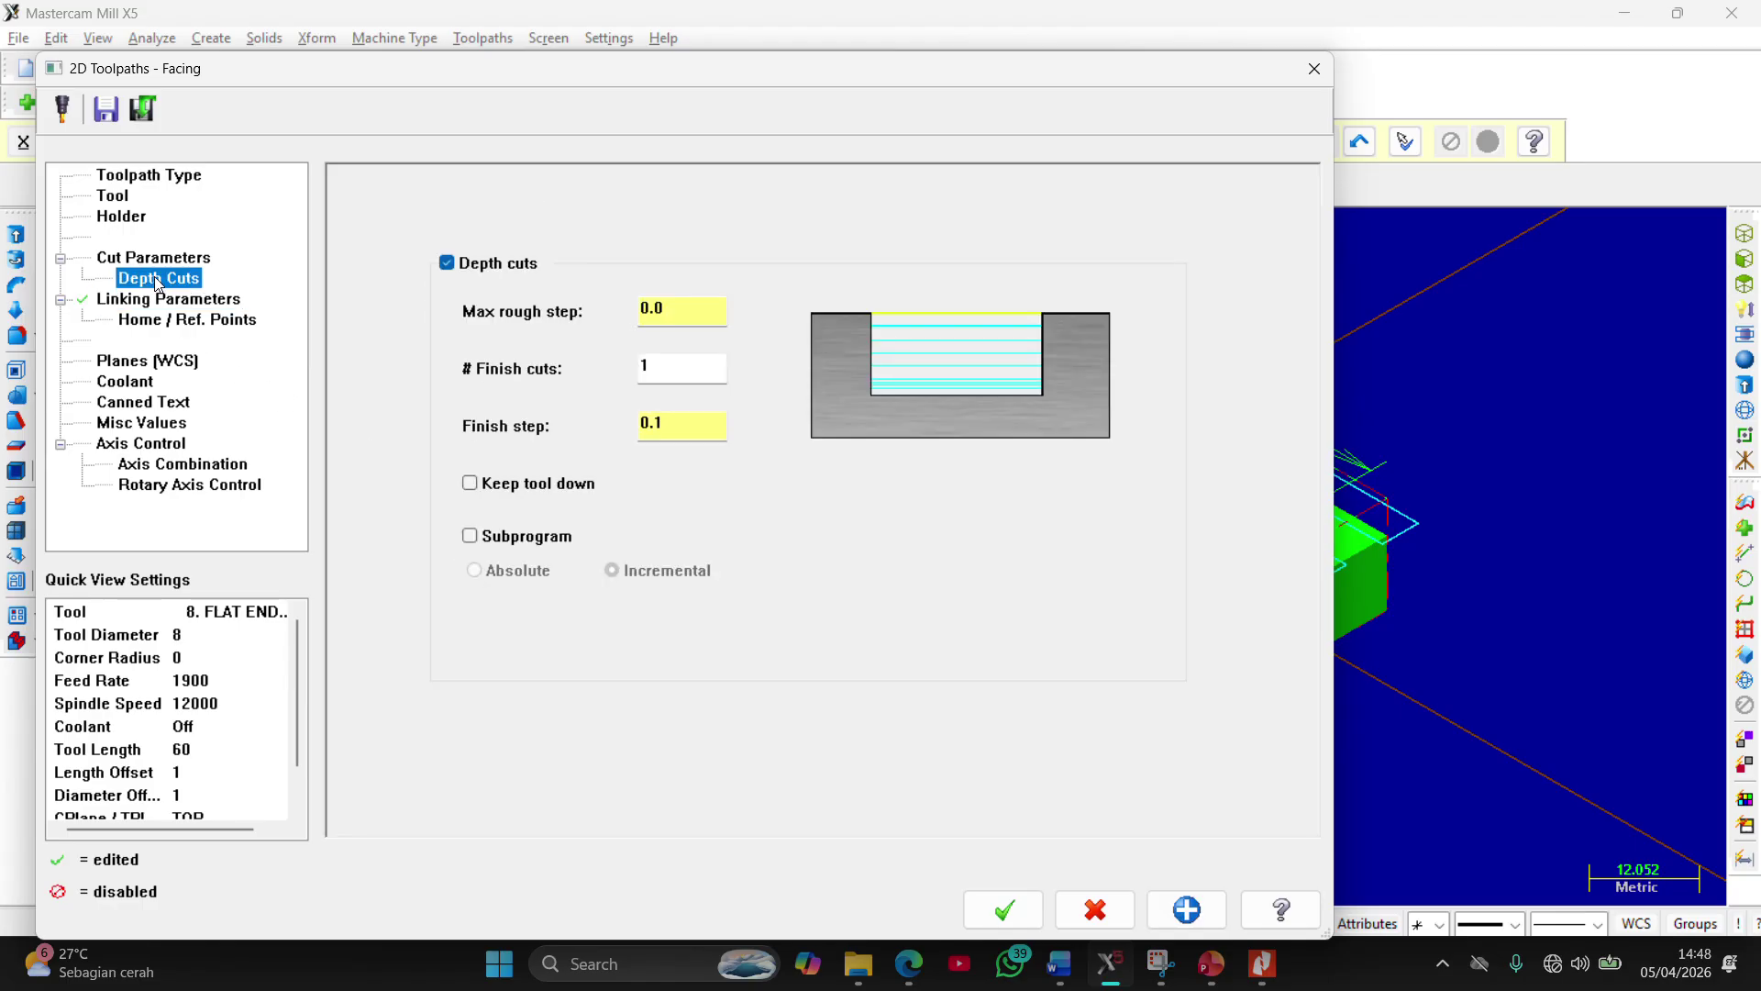
left_click(1005, 911)
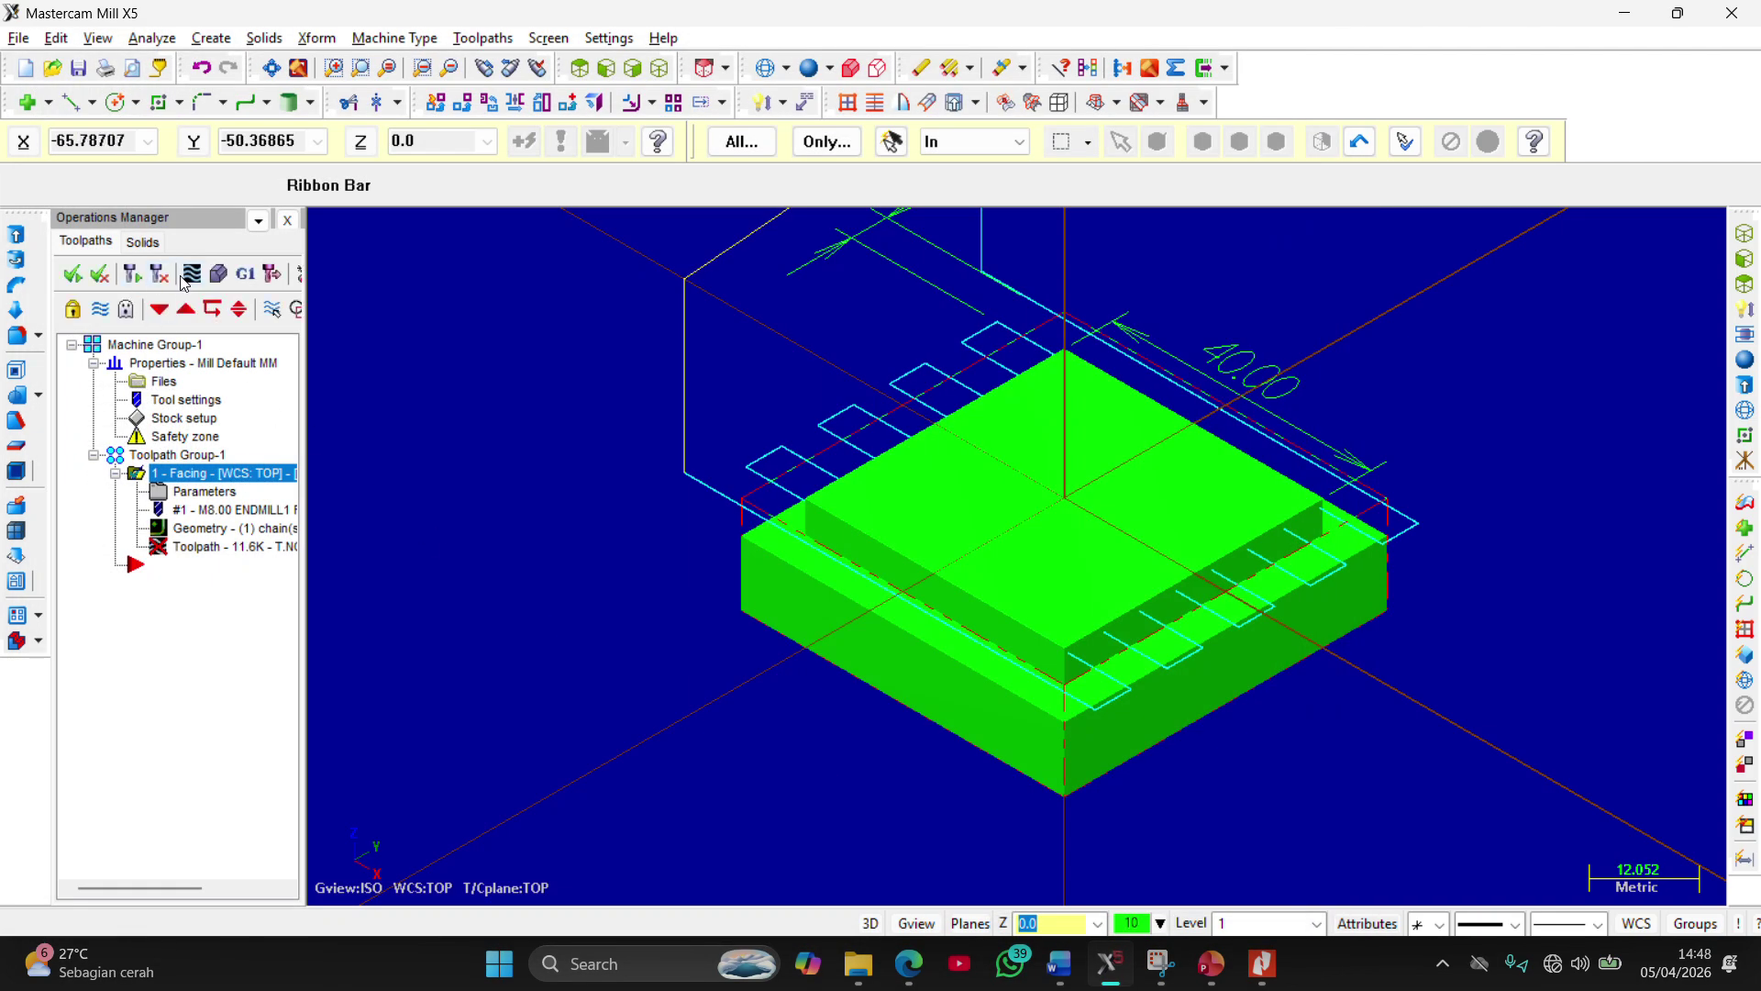
left_click(132, 273)
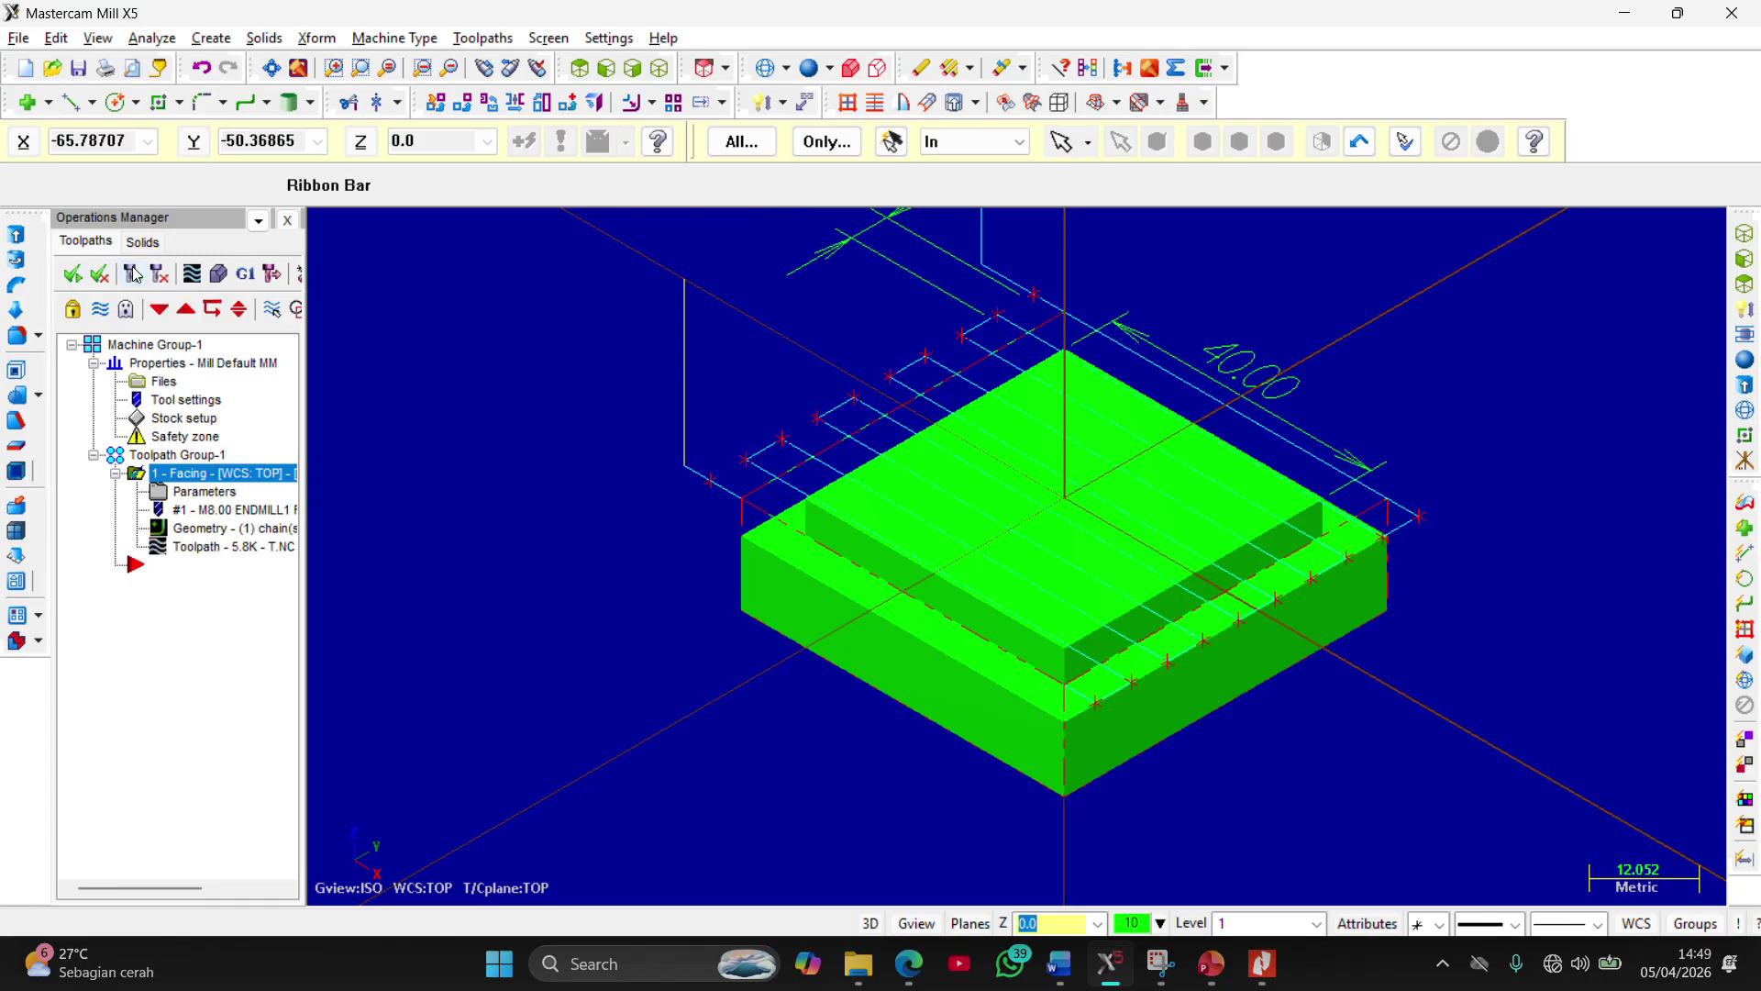
Simulate the regenerated facing operation with the depth at 0 in Verify and close the simulation
left_click(218, 275)
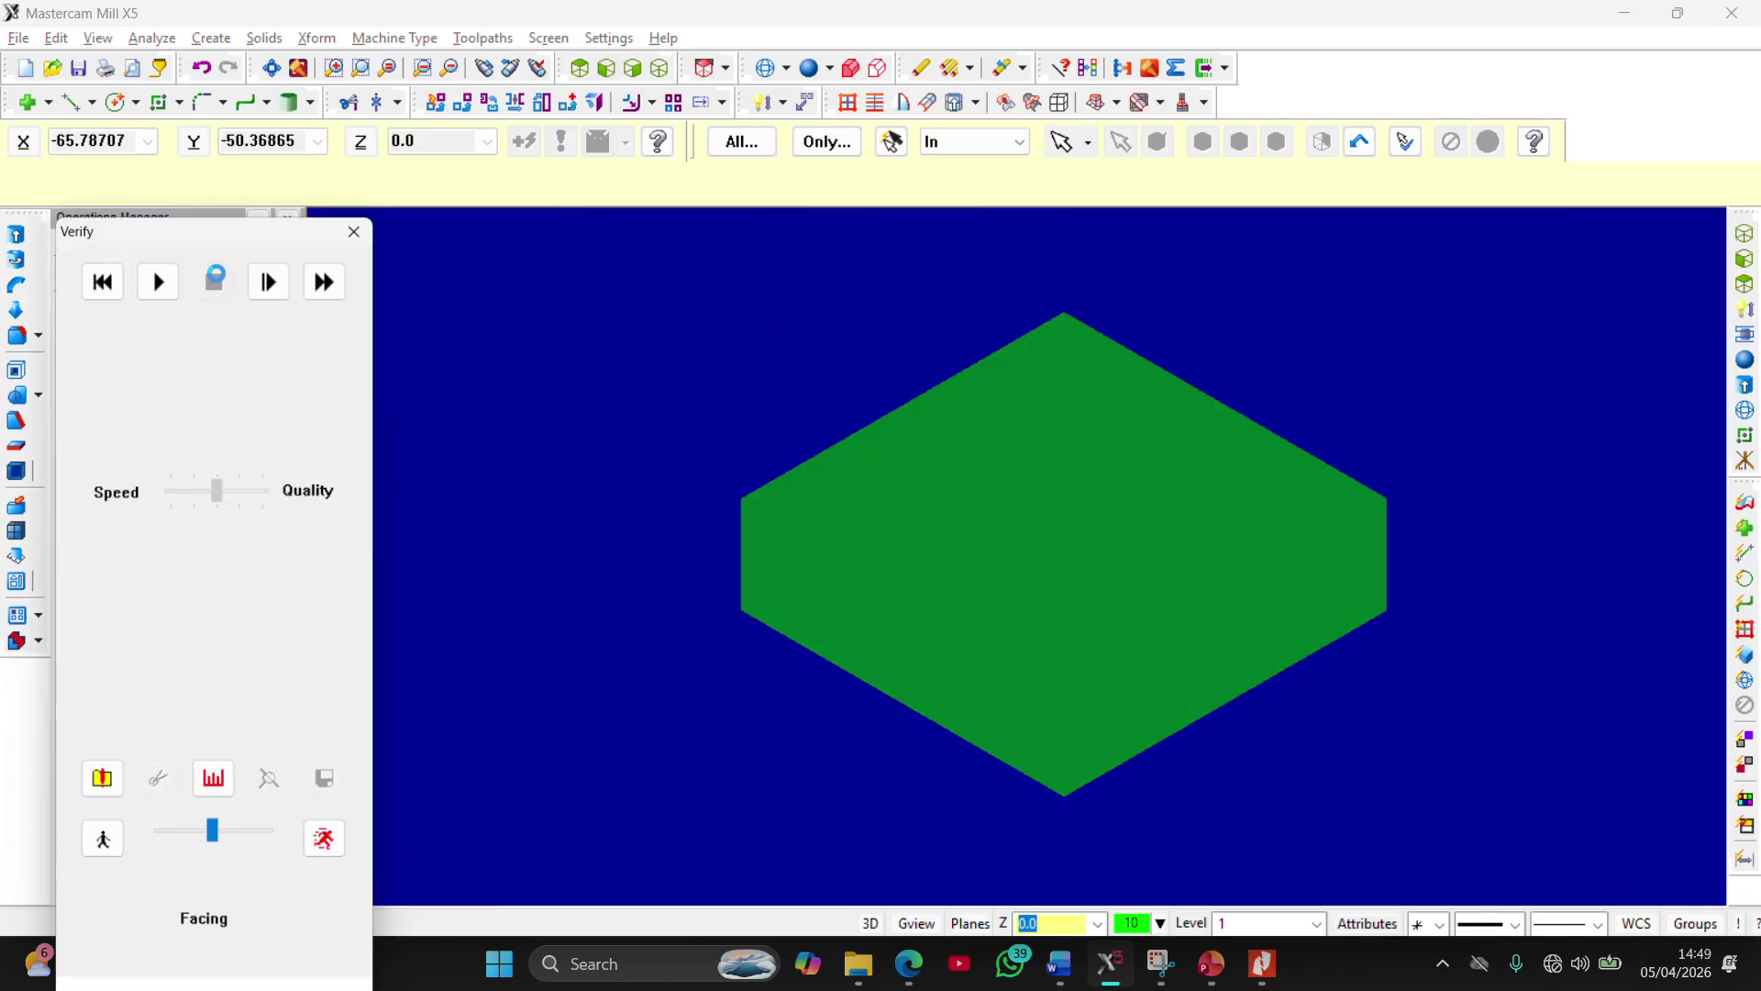
left_click(160, 274)
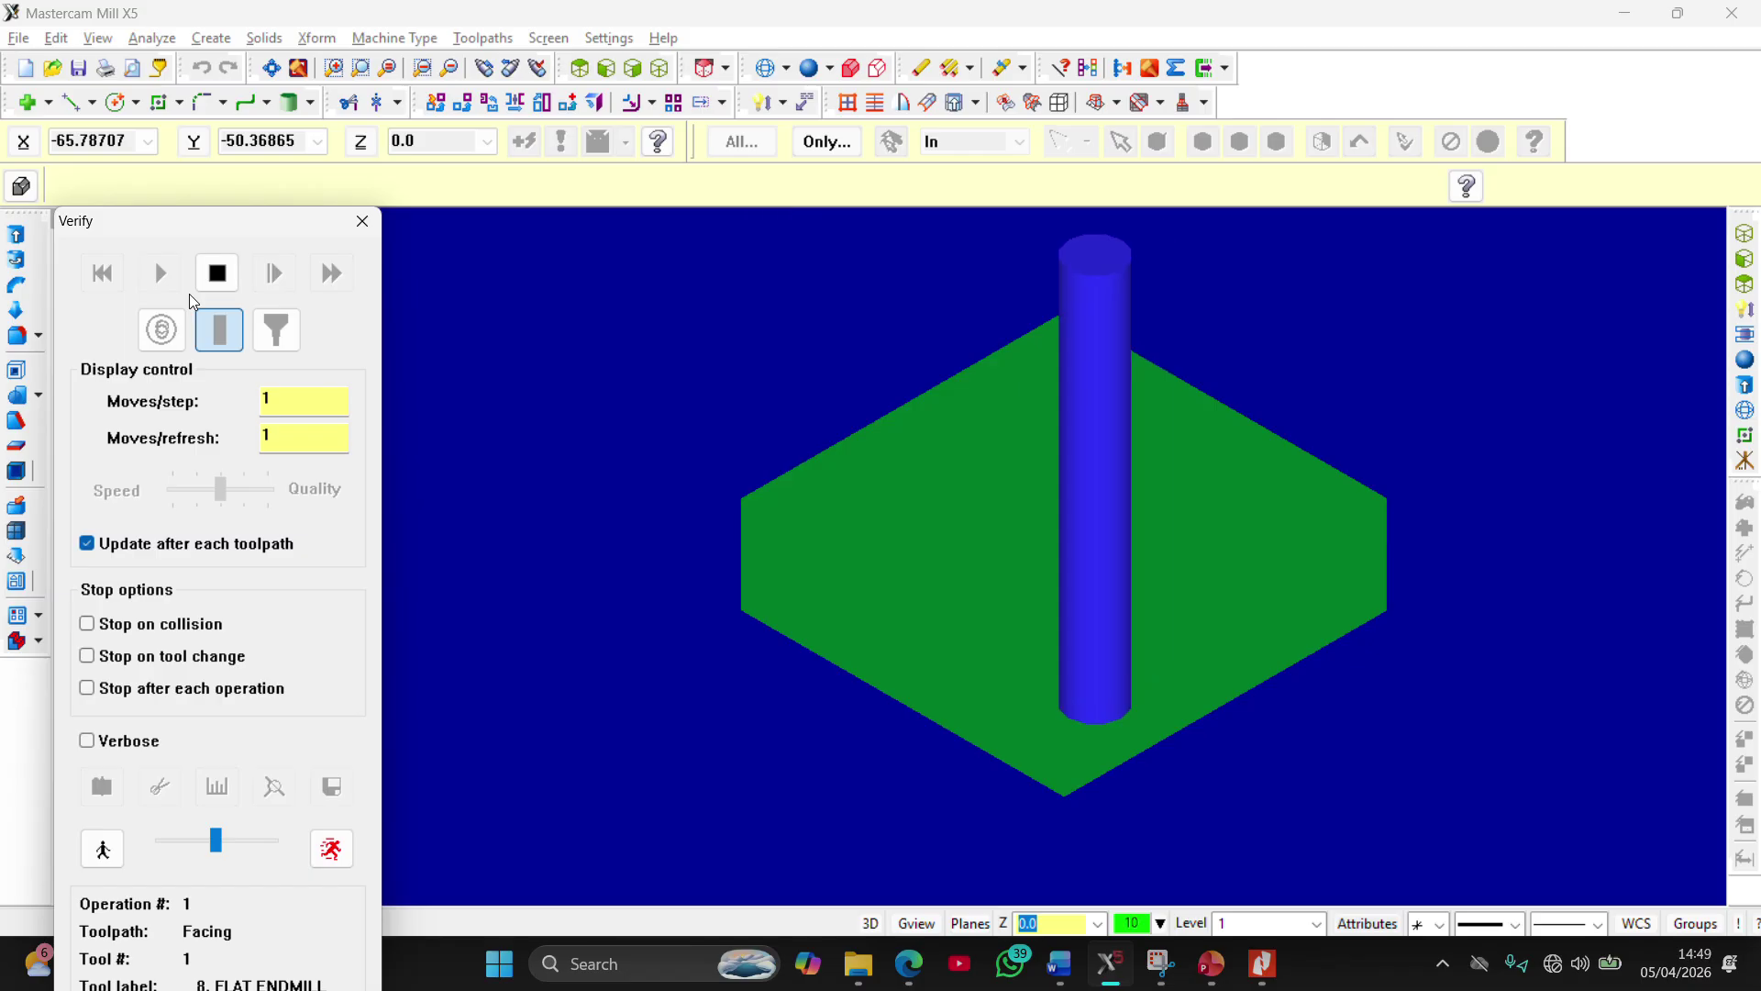
left_click(363, 222)
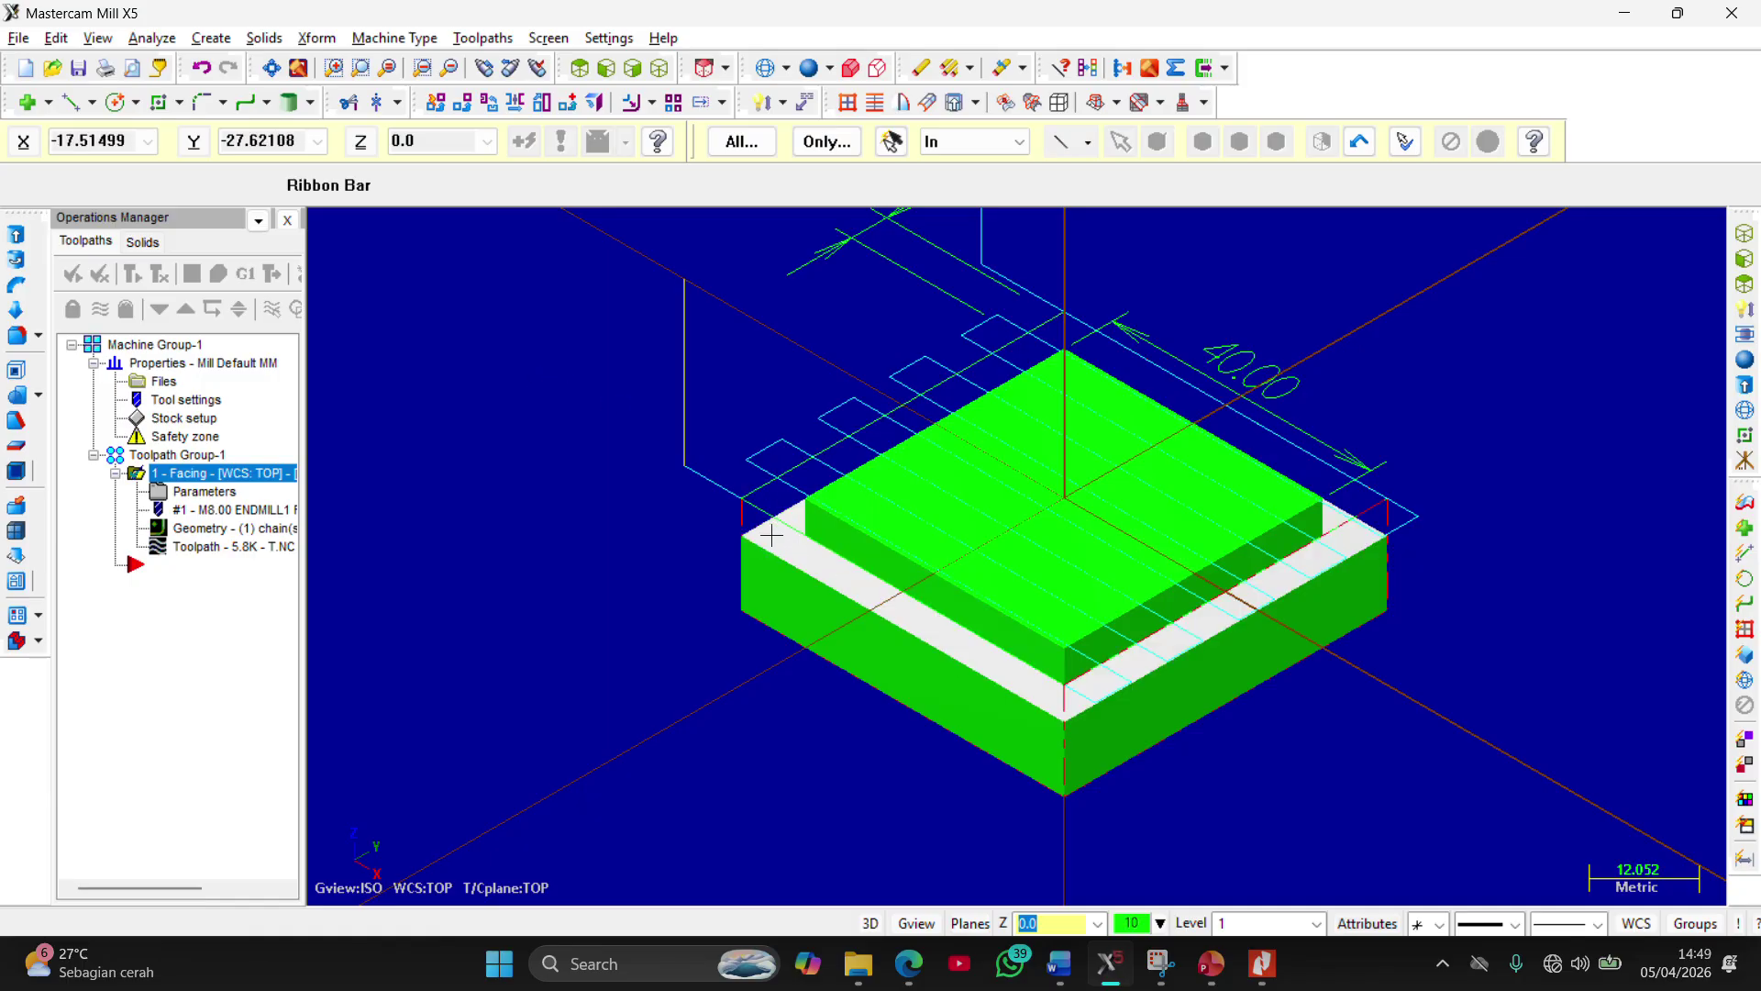
left_click(484, 38)
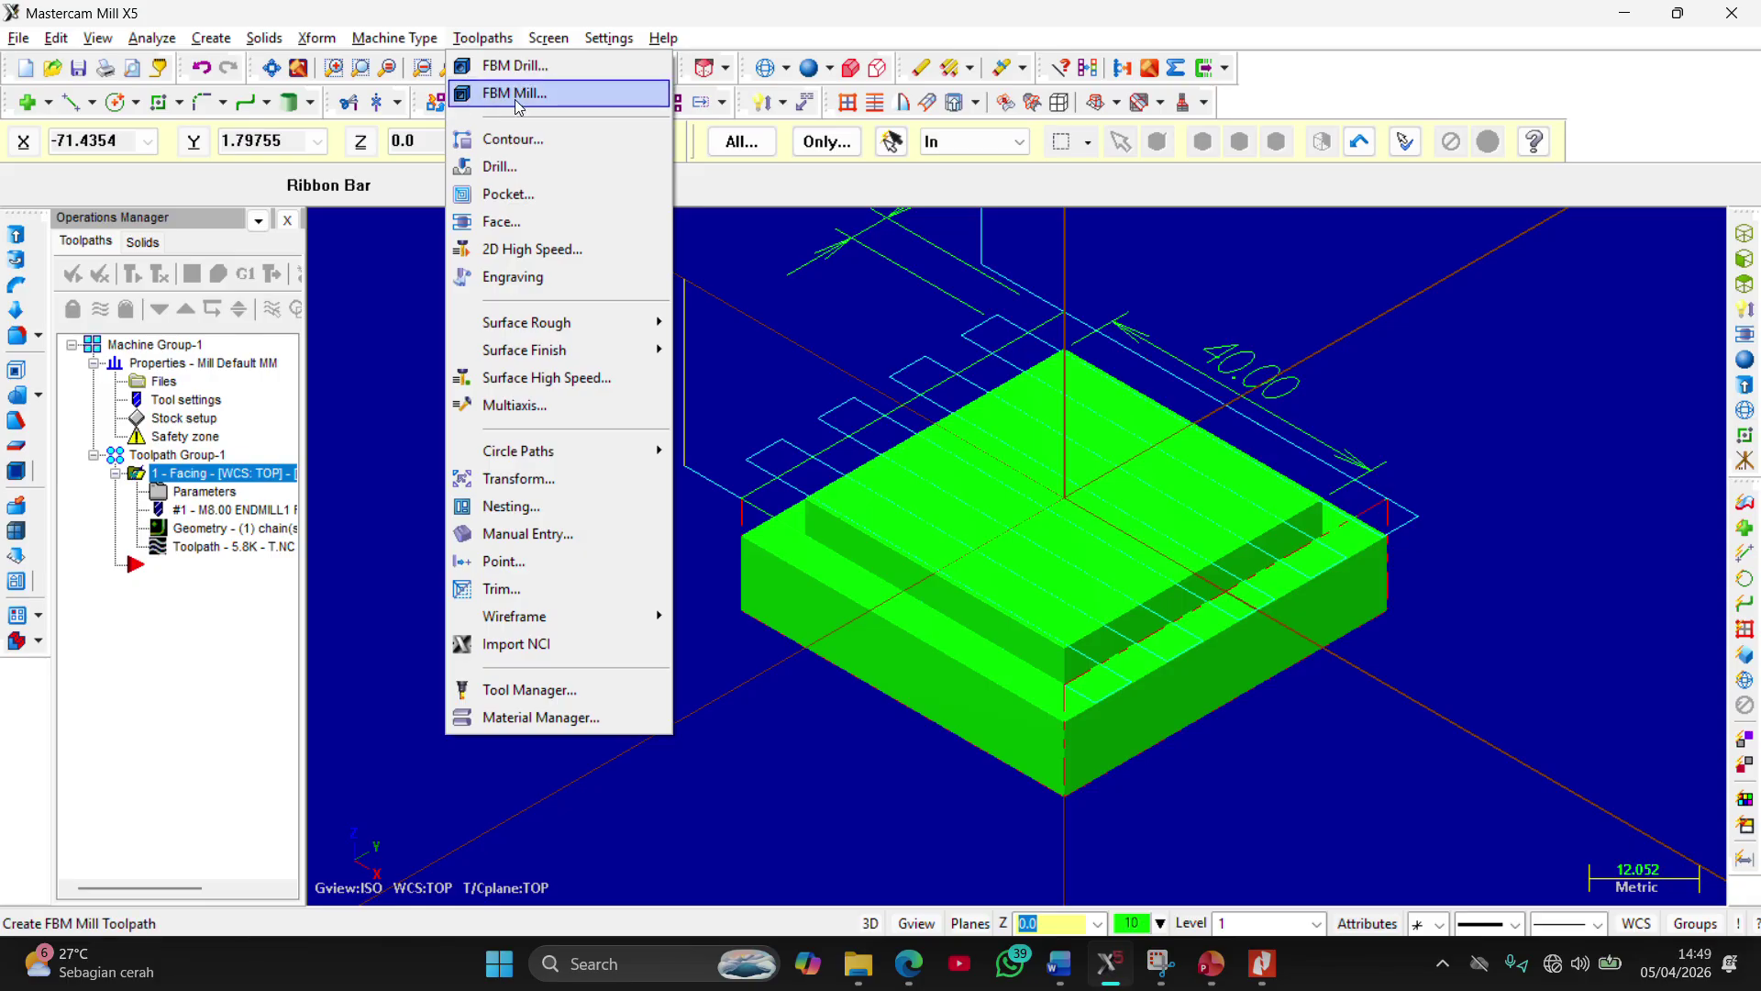
left_click(543, 139)
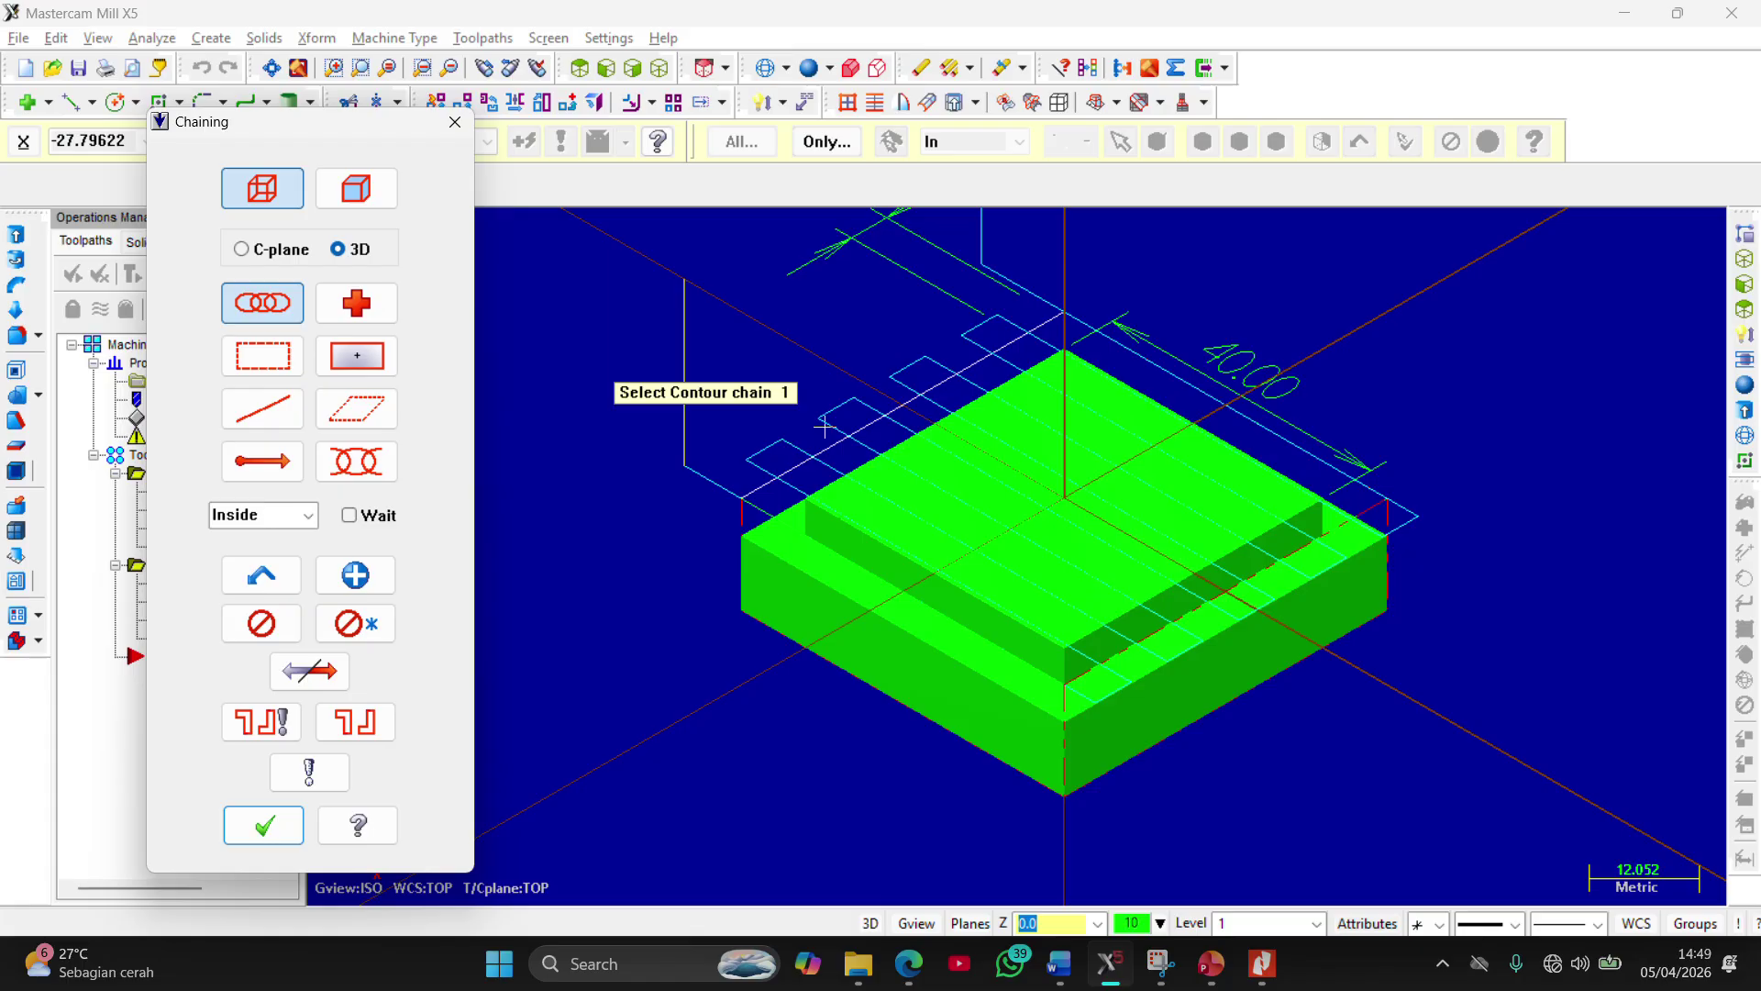
scroll(778, 558, "down", 1)
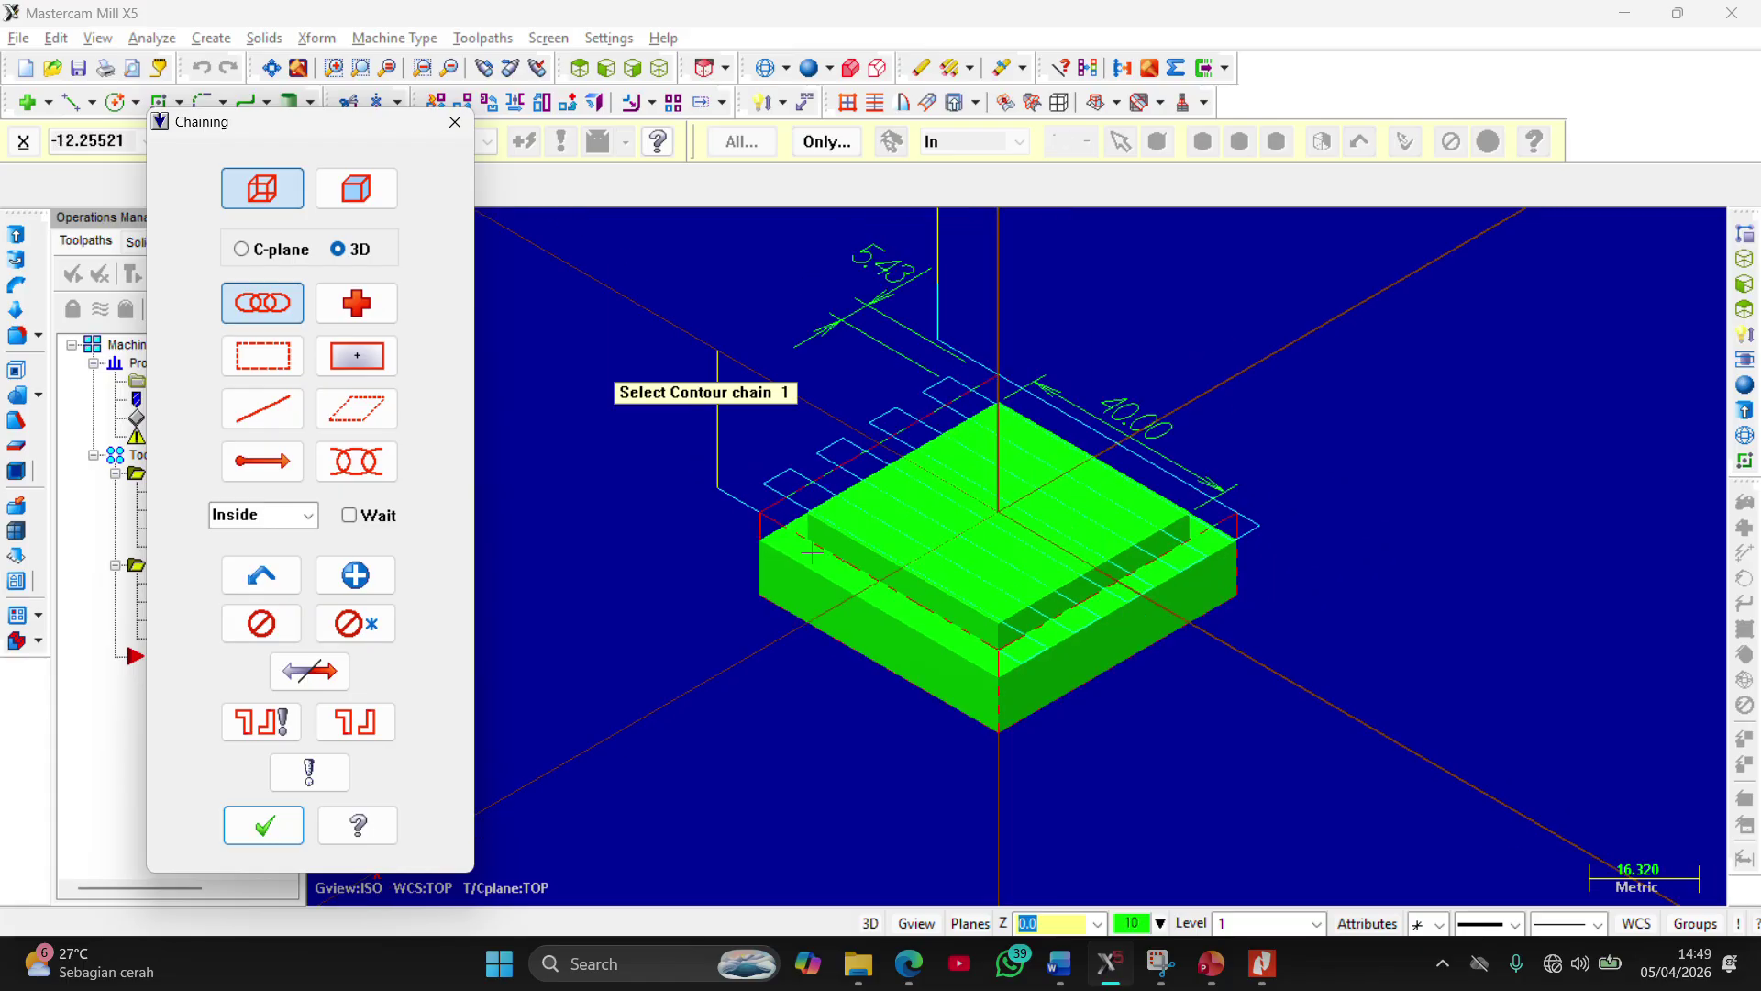
scroll(778, 558, "up", 6)
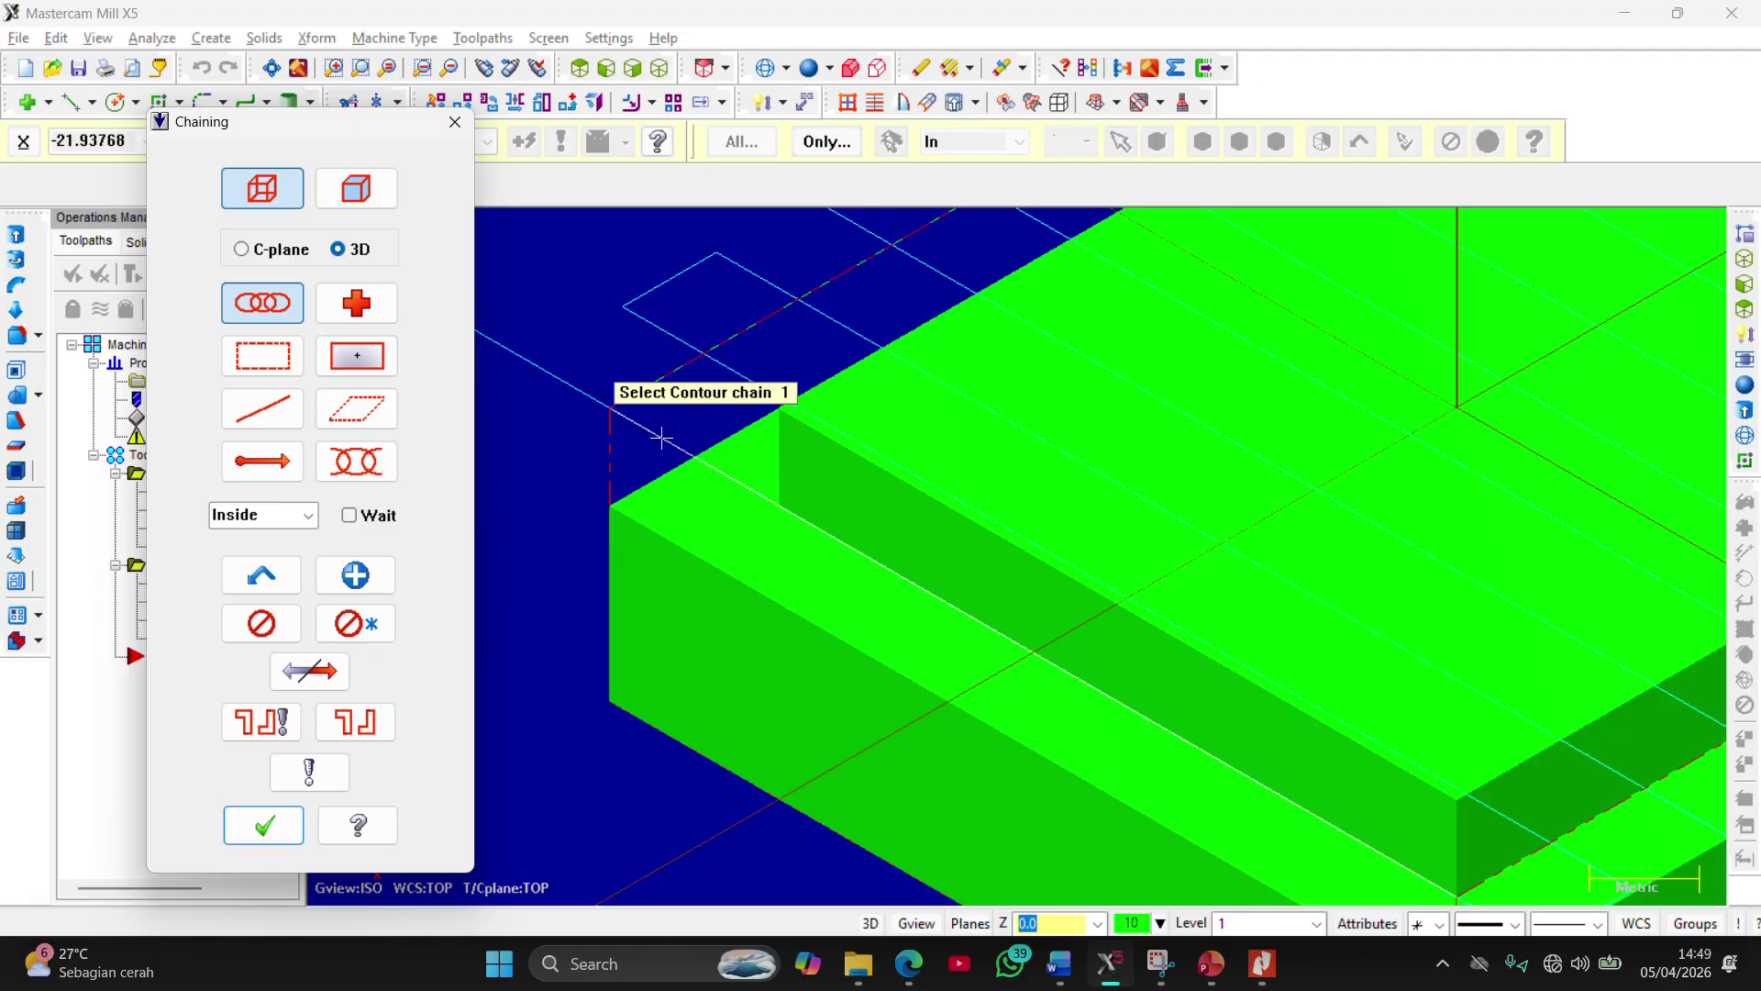
left_click(664, 363)
scroll(642, 456, "up", 3)
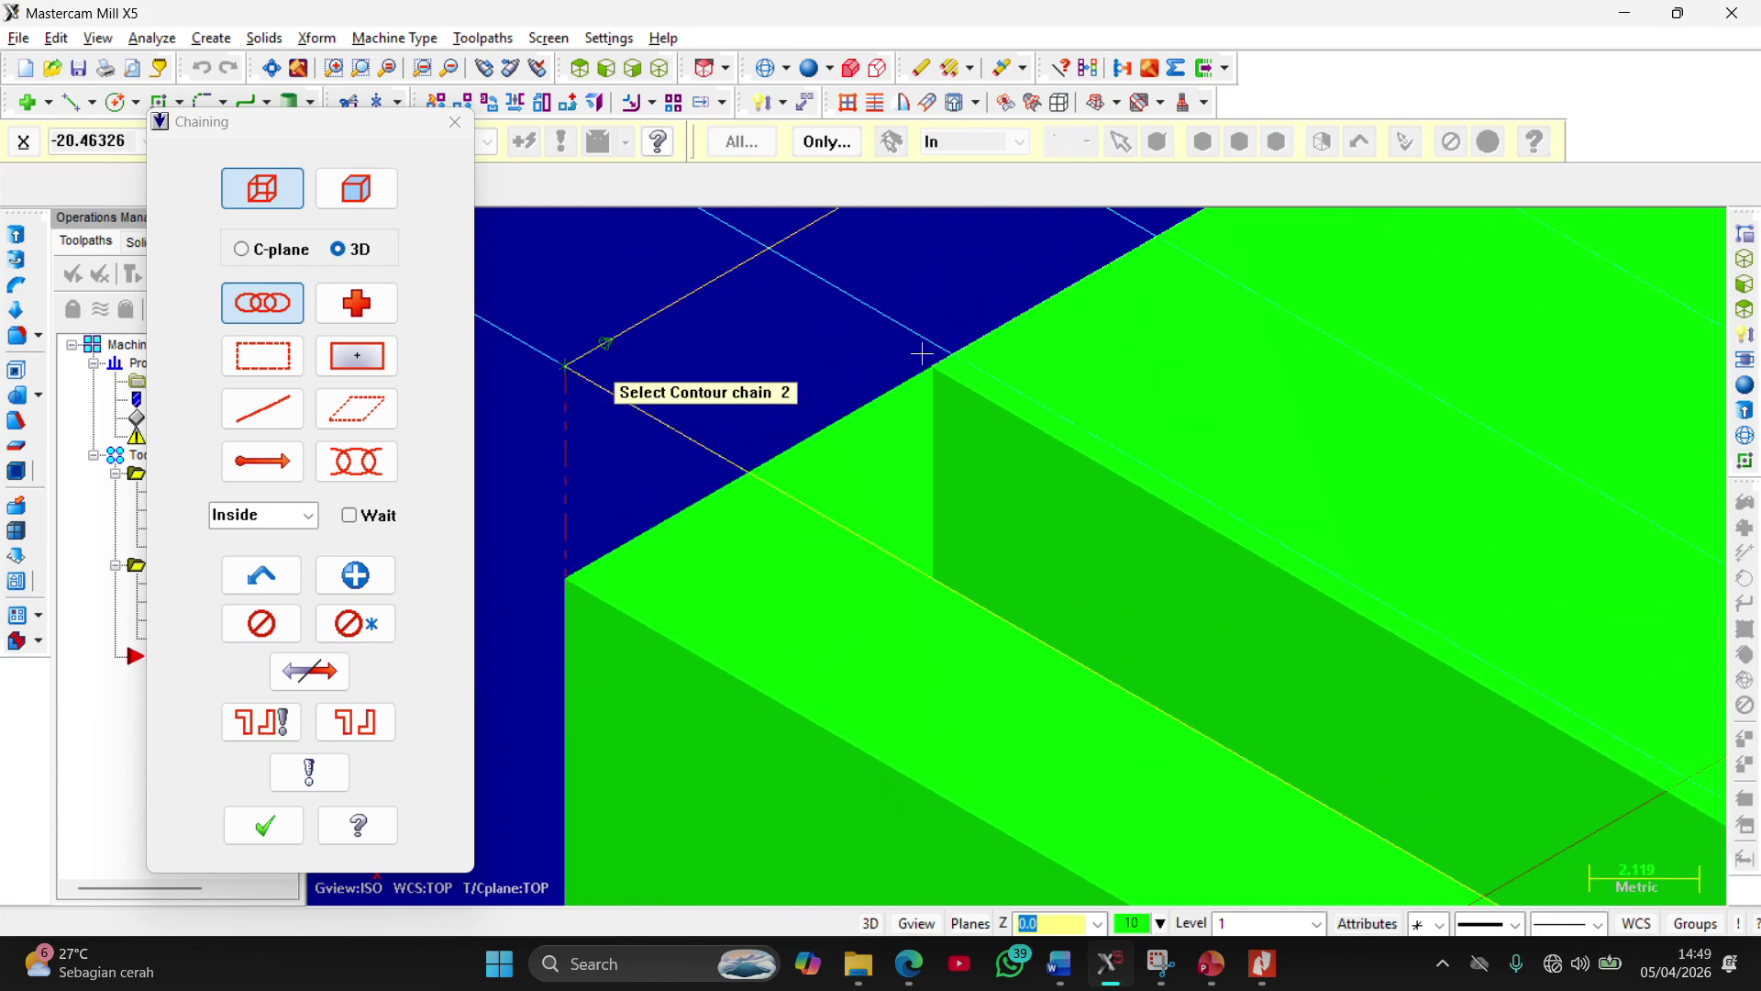
left_click(970, 382)
scroll(756, 425, "up", 1)
scroll(756, 425, "down", 4)
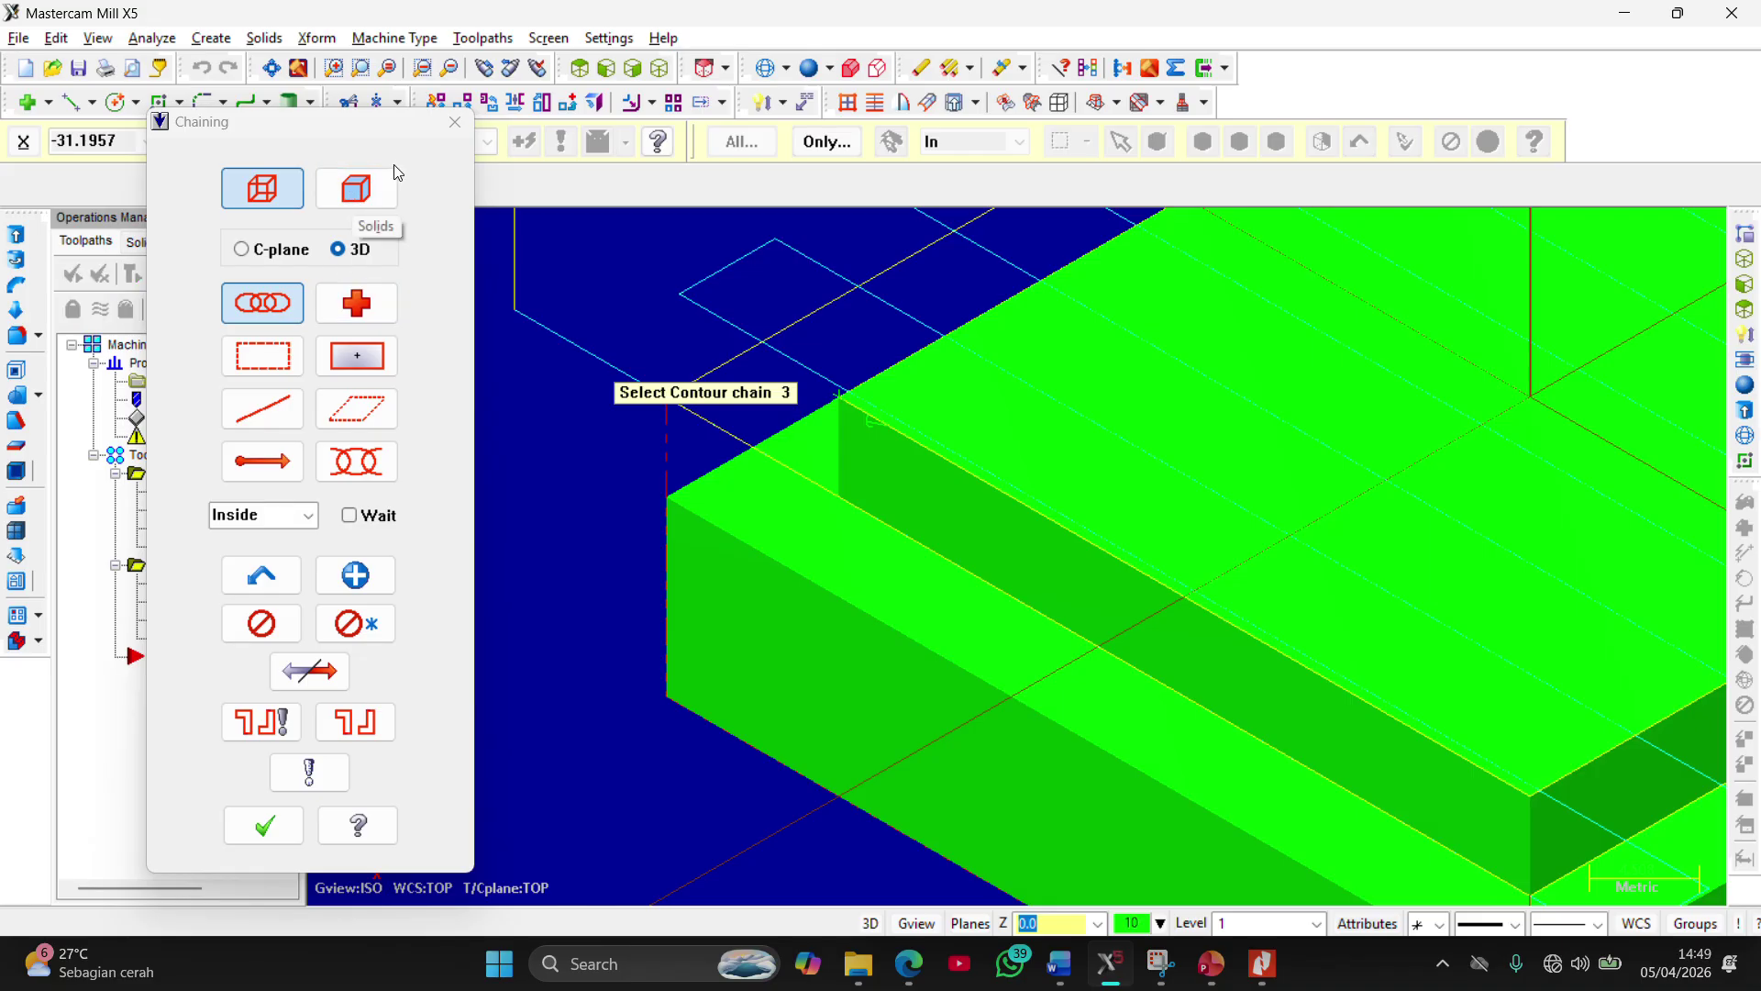
left_click(344, 191)
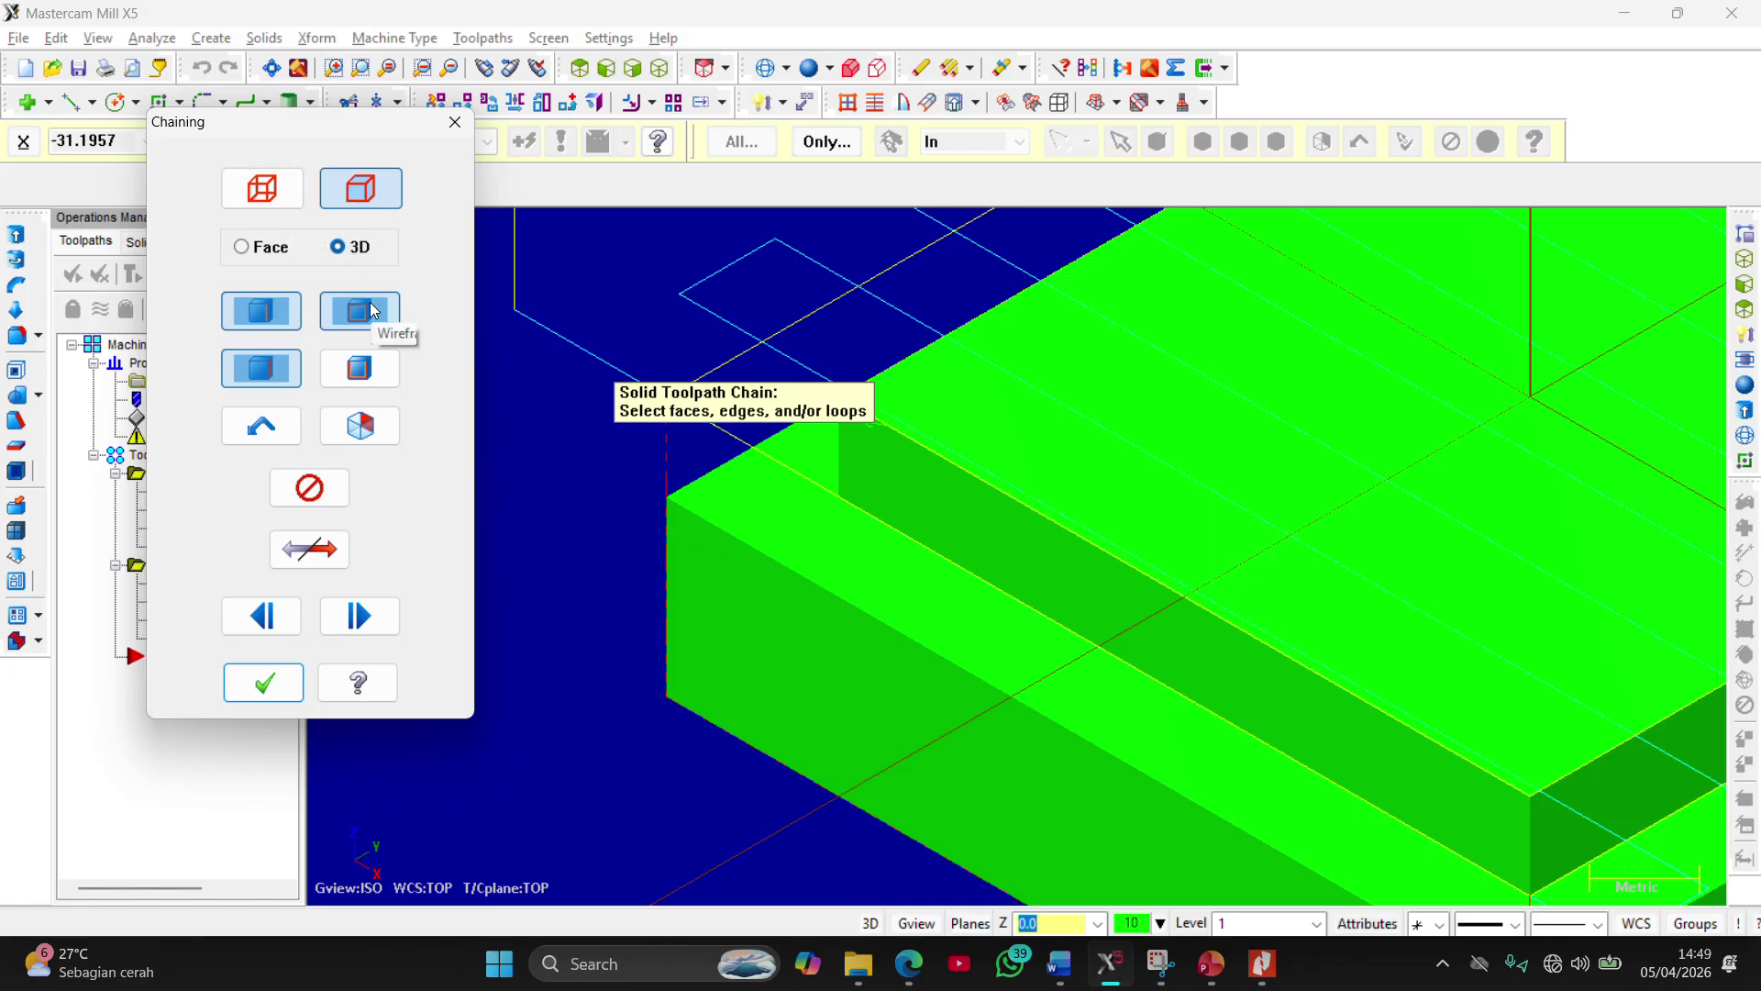
left_click(806, 550)
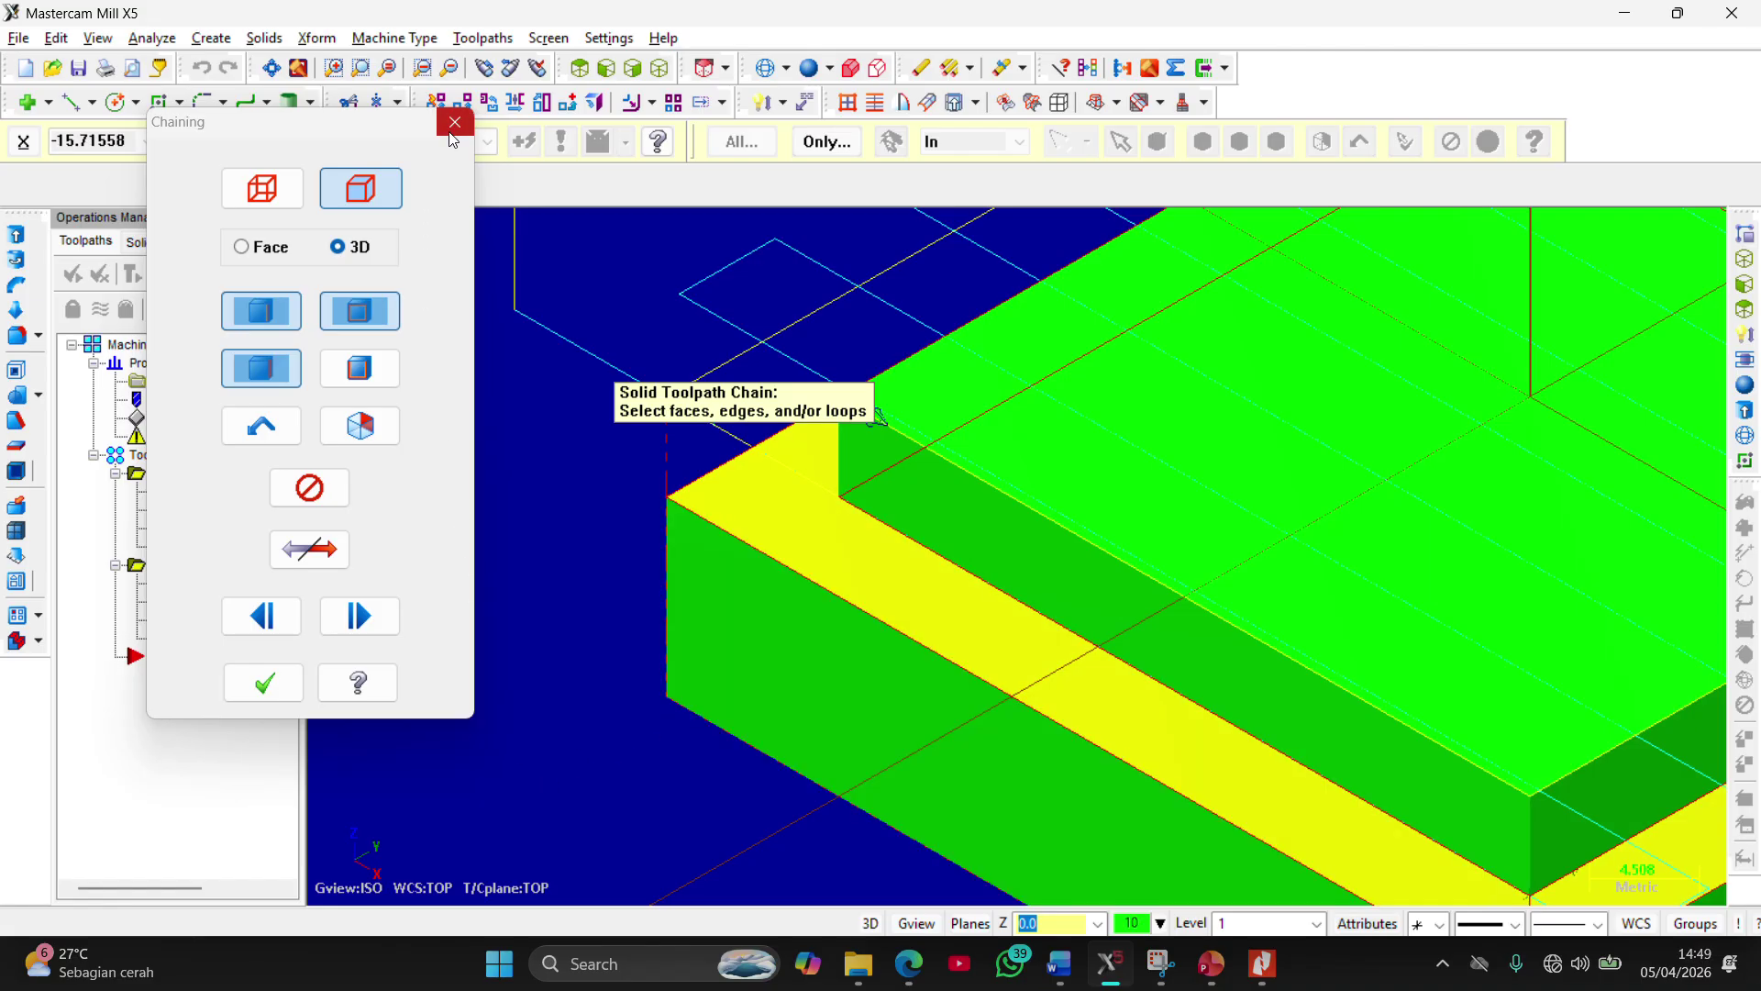
left_click(272, 211)
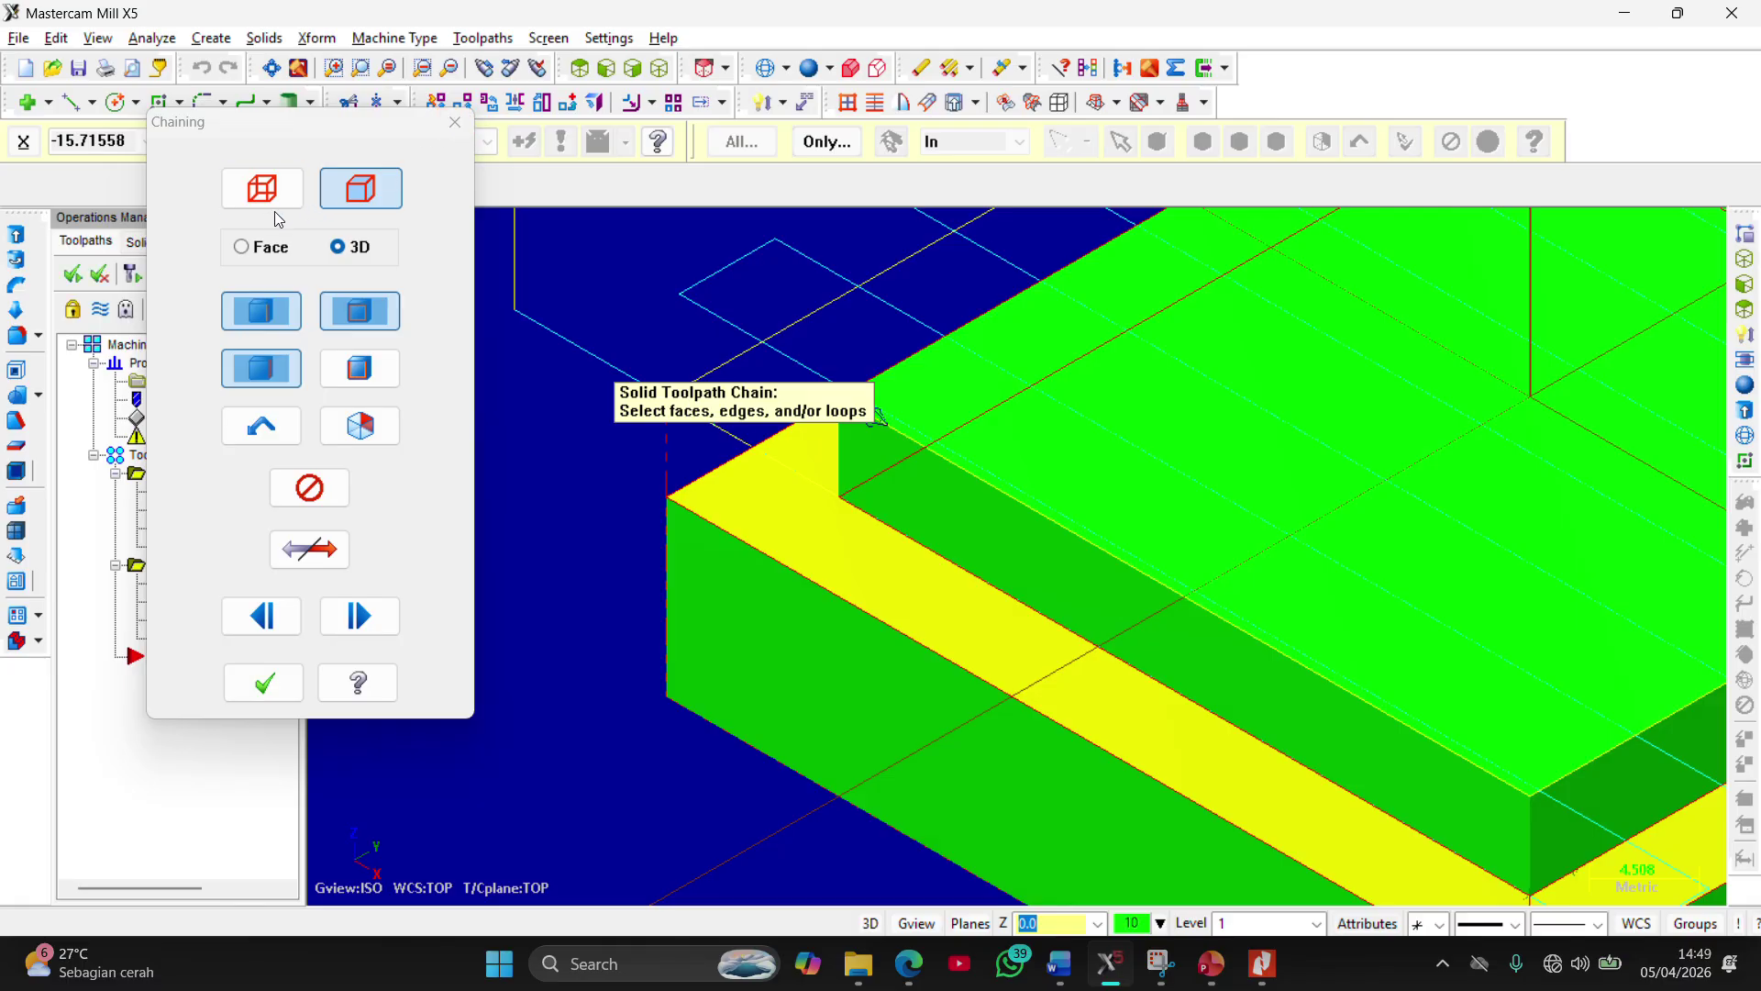
left_click(455, 122)
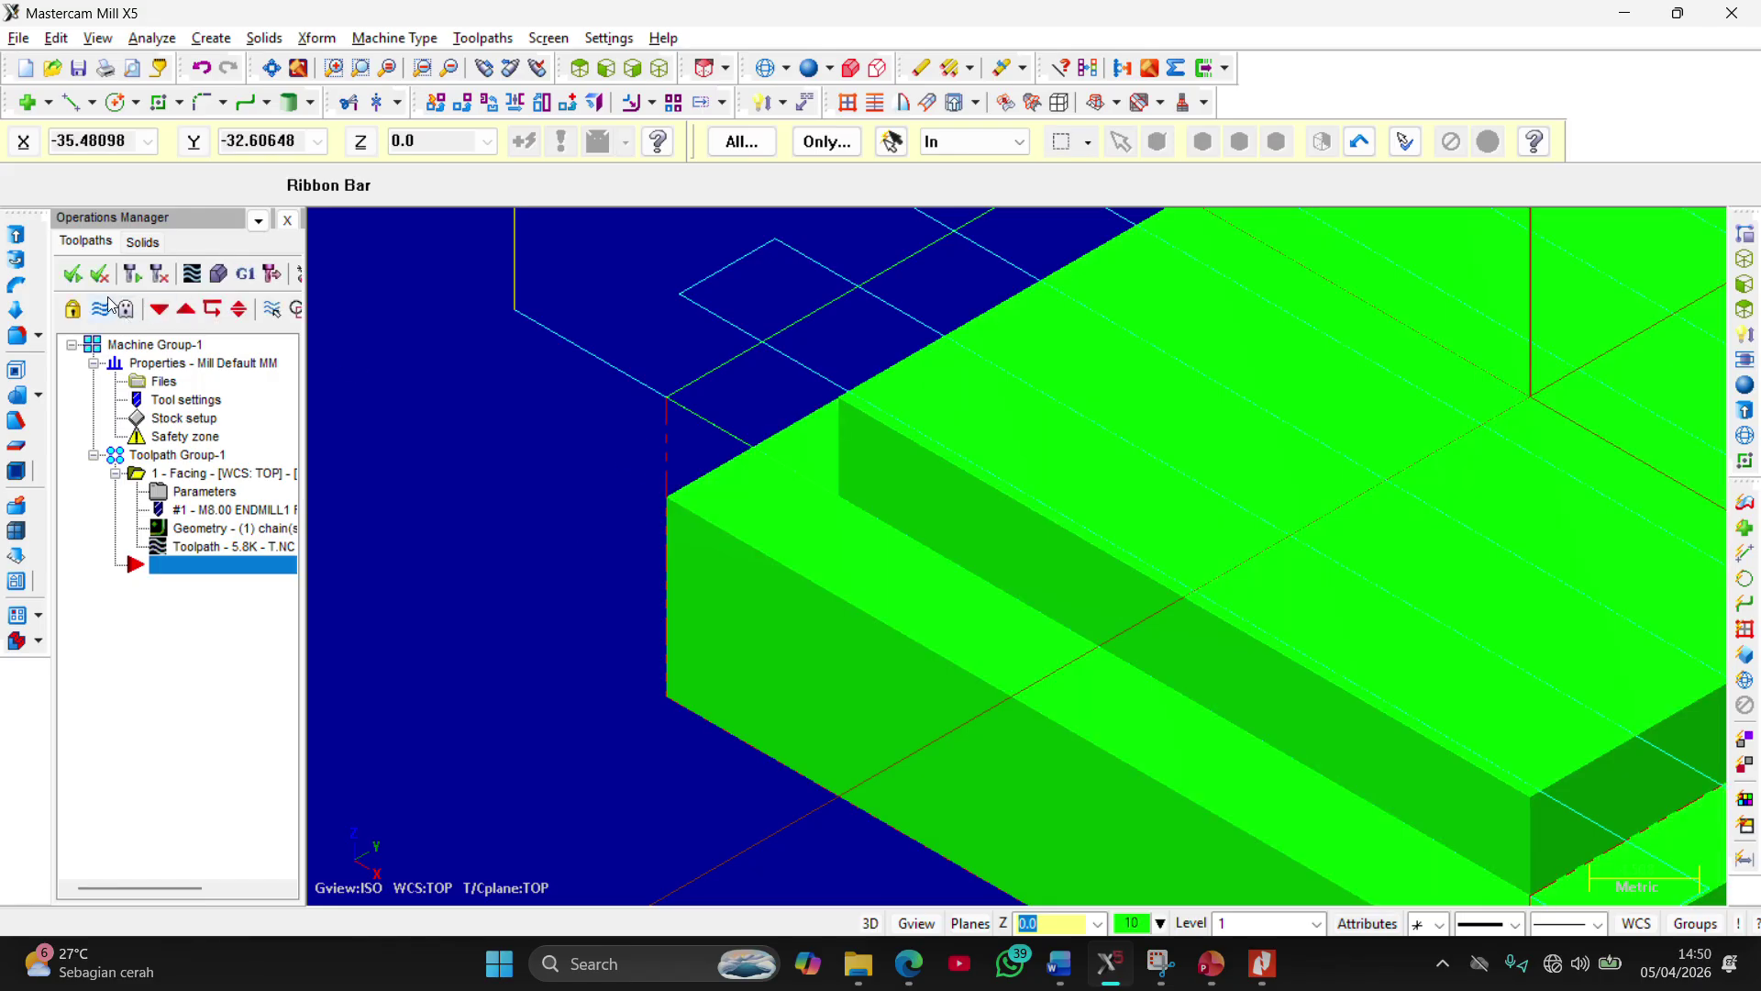
Hide the toolpath display for all operations in Toolpath Group-1
left_click(103, 308)
left_click(1039, 526)
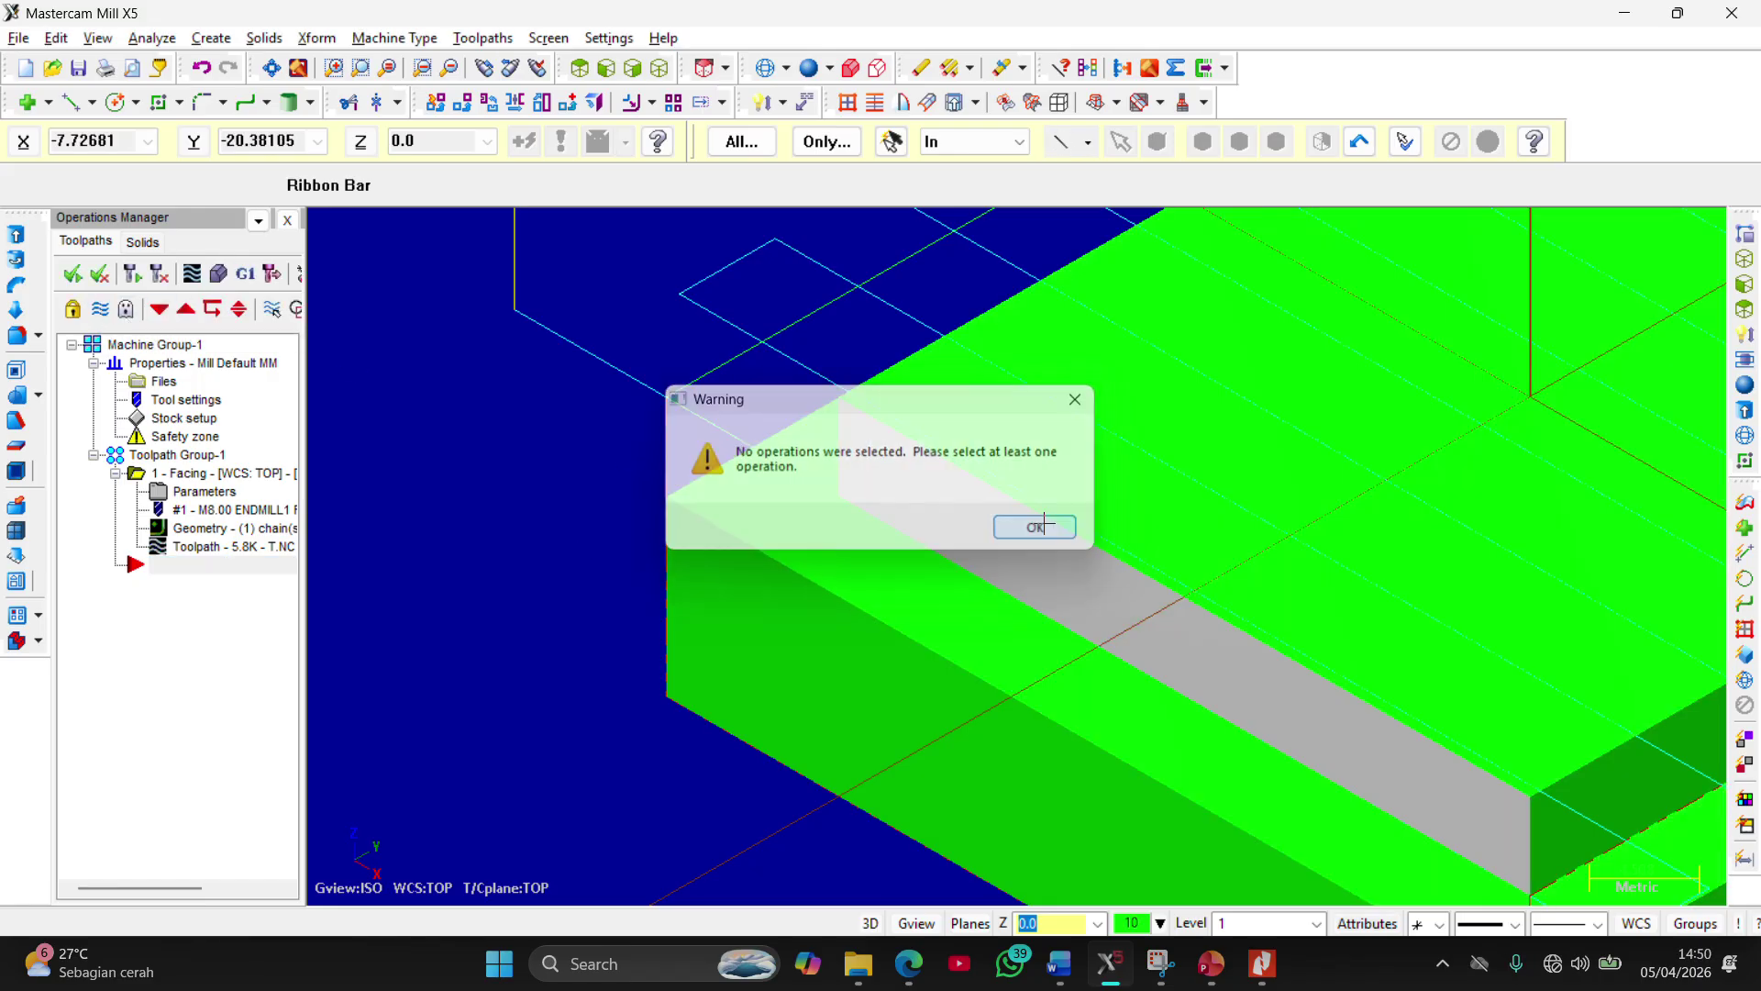
left_click(177, 454)
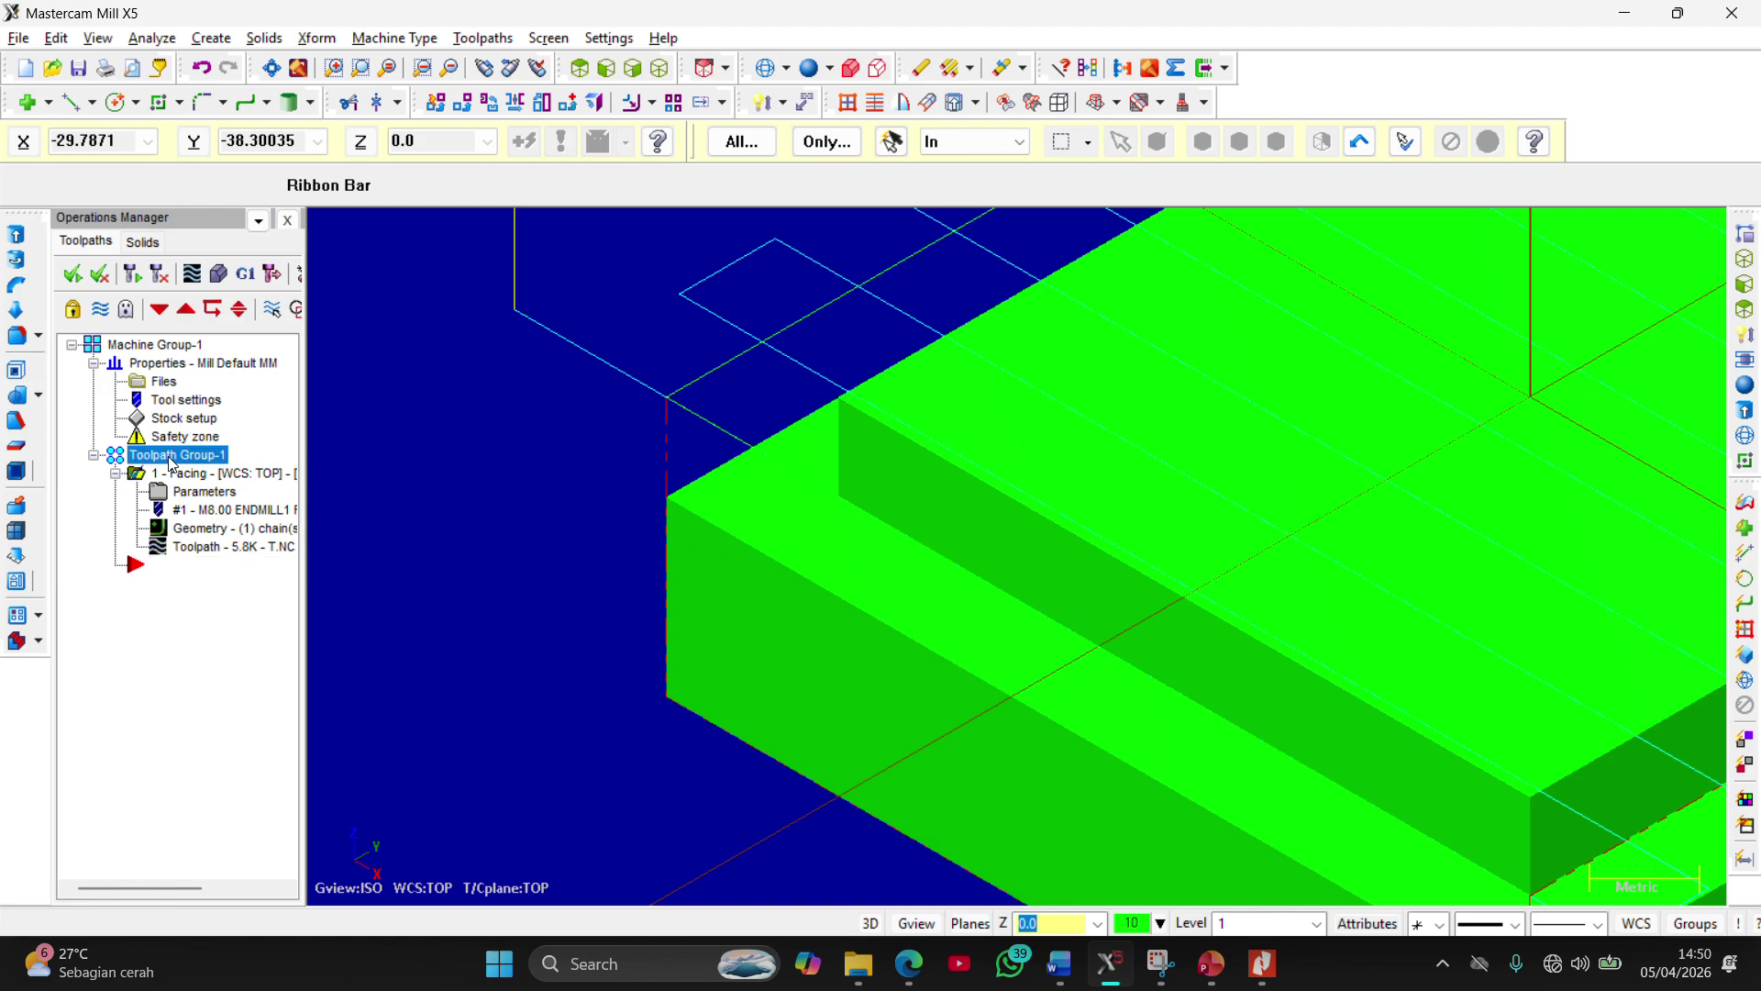
left_click(100, 308)
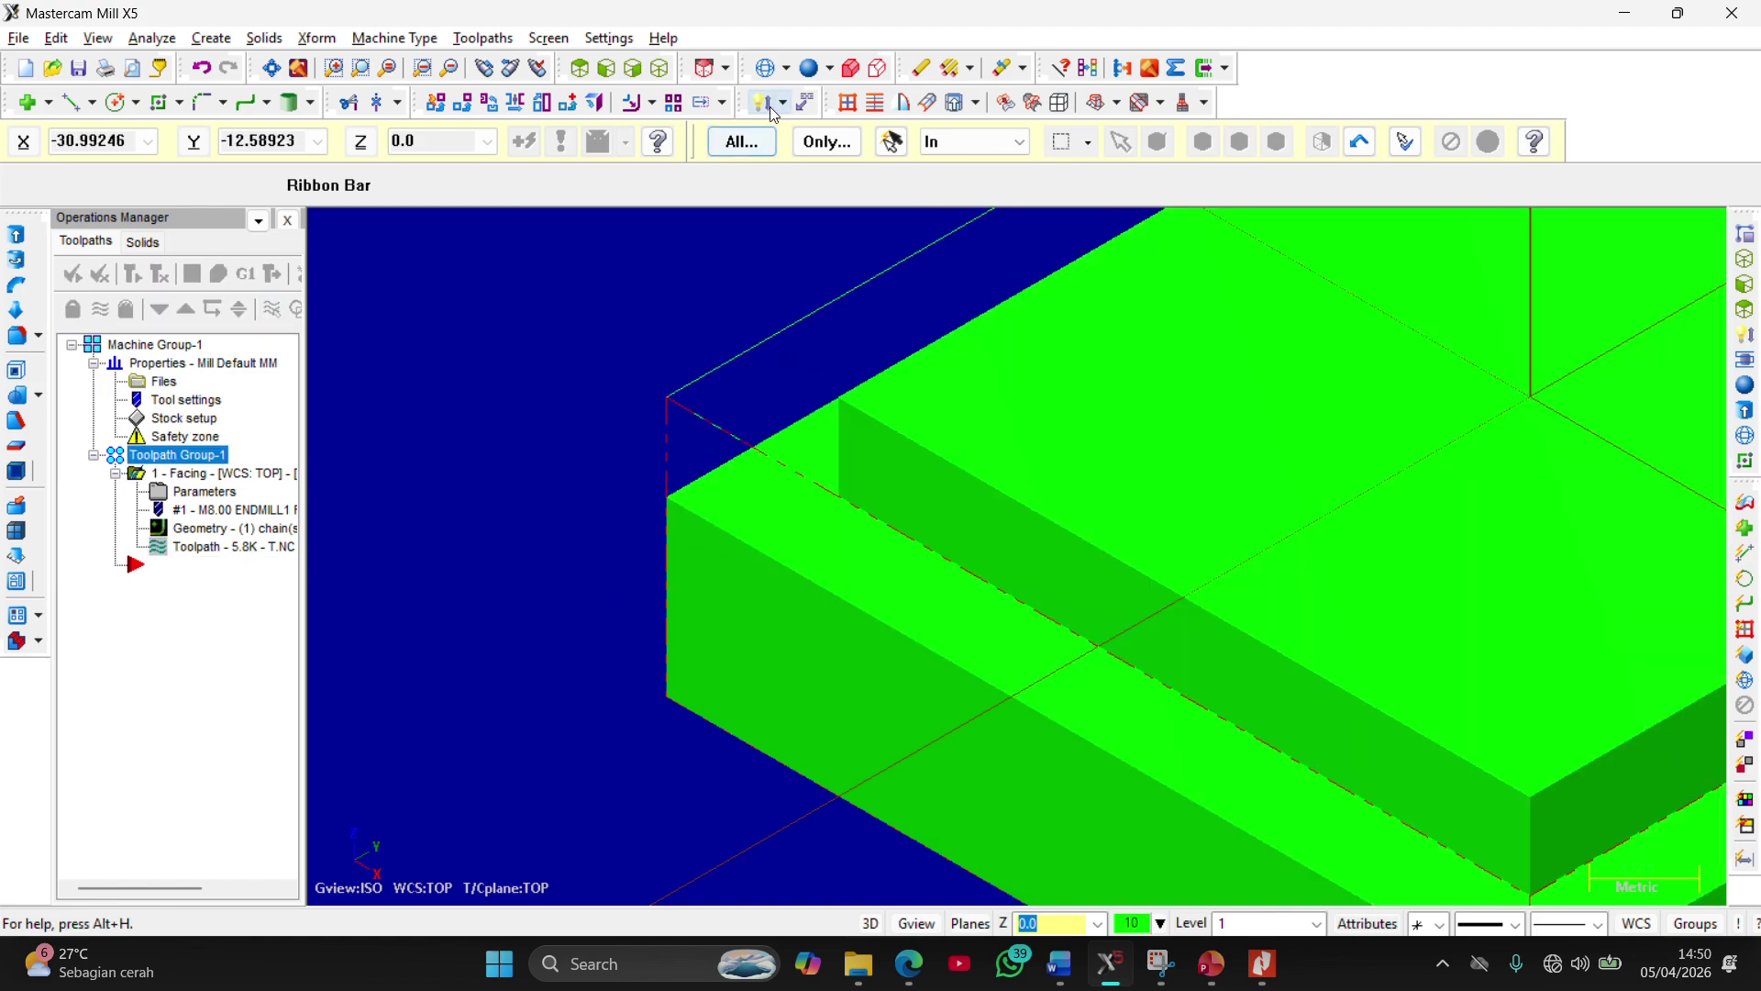
Switch the model display from shaded to wireframe and view the block's stepped edges in the full-size Mastercam window
left_click(808, 77)
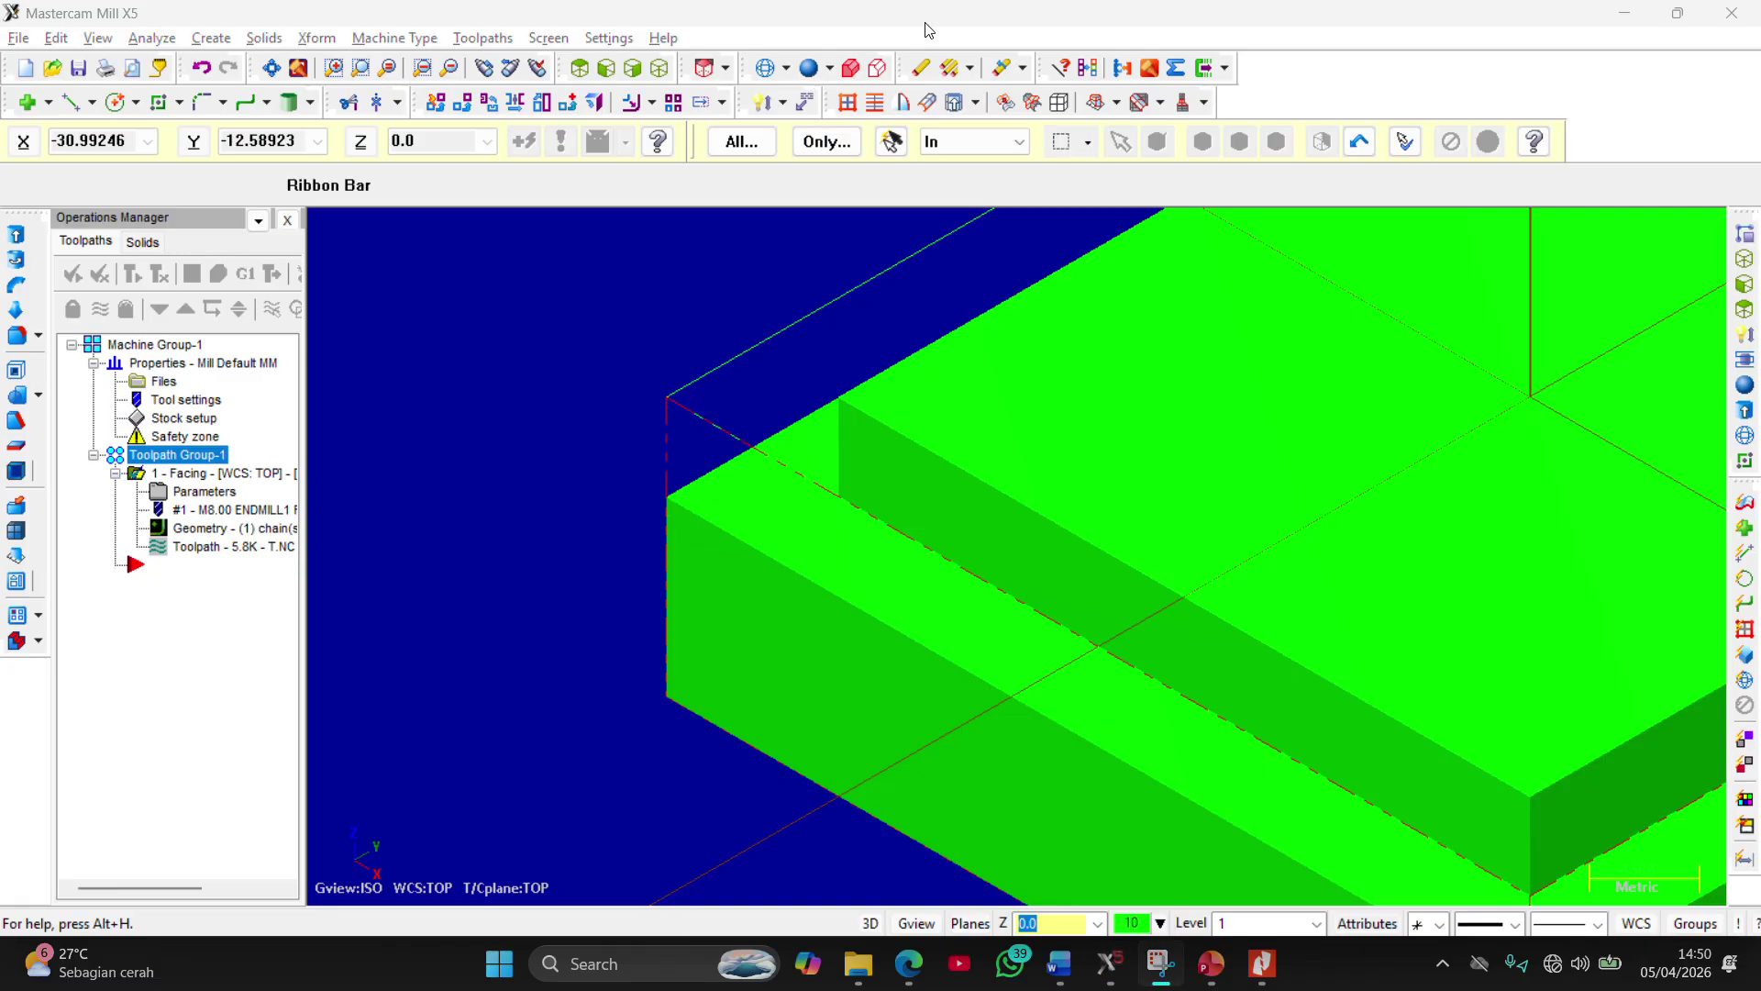
left_click(1429, 41)
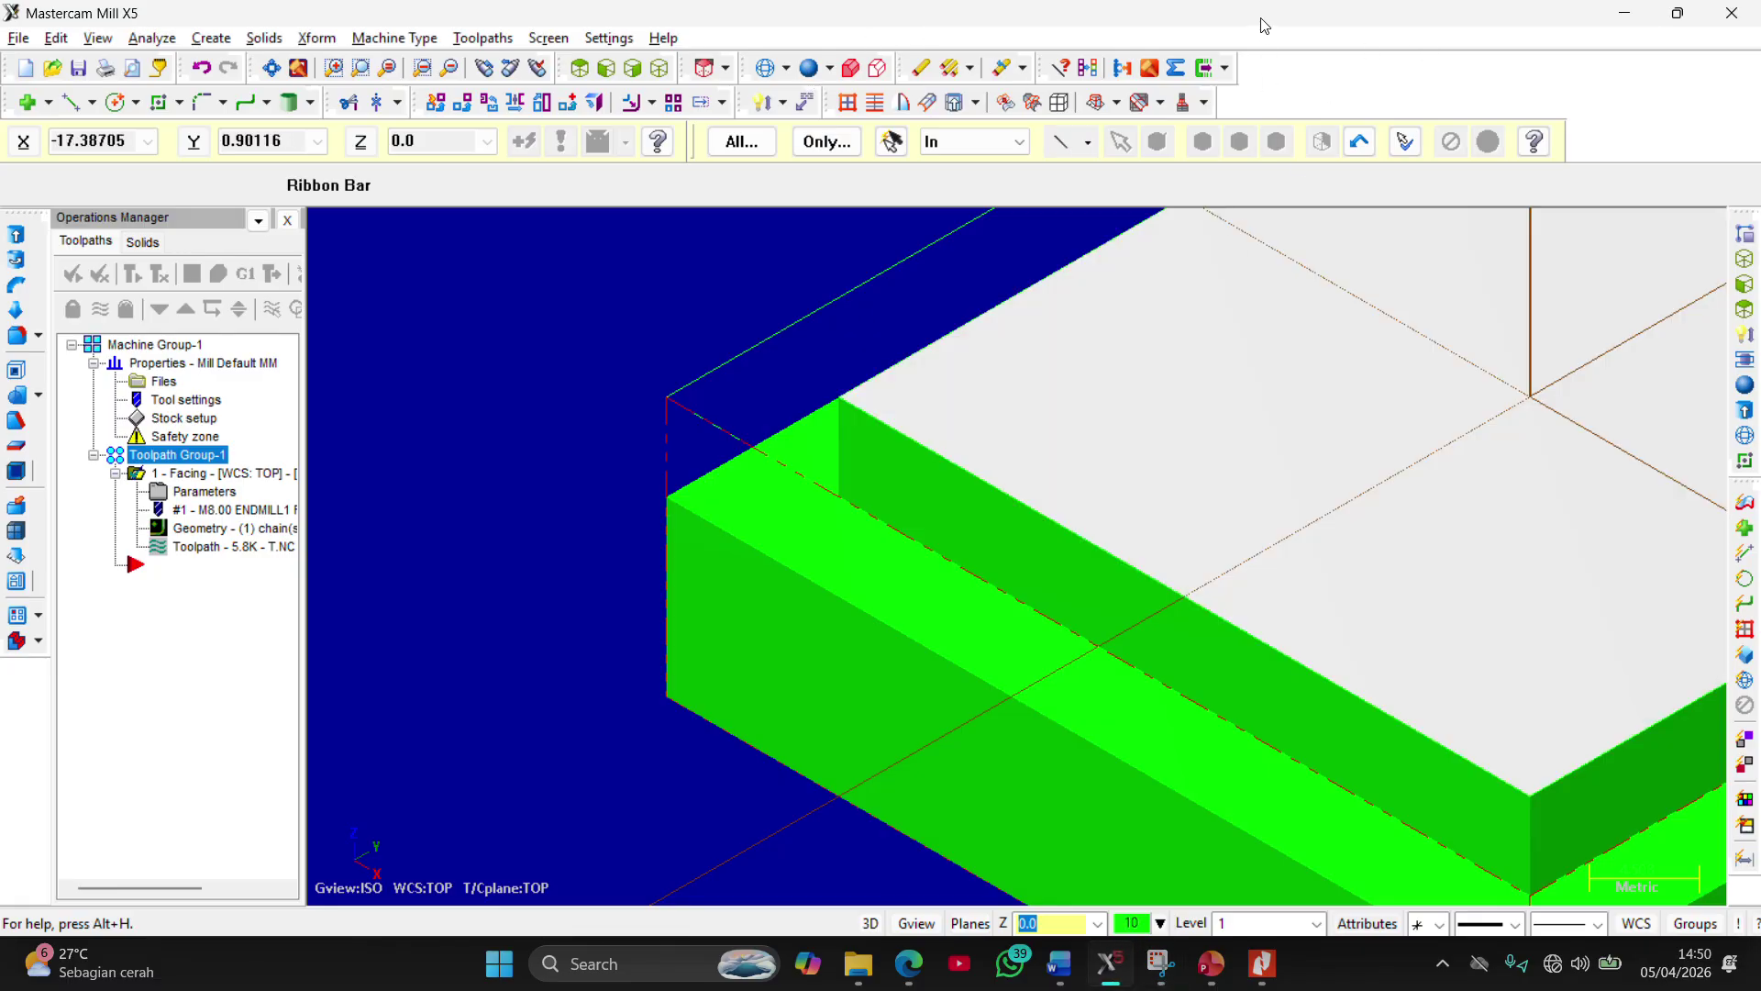
double_click(1265, 26)
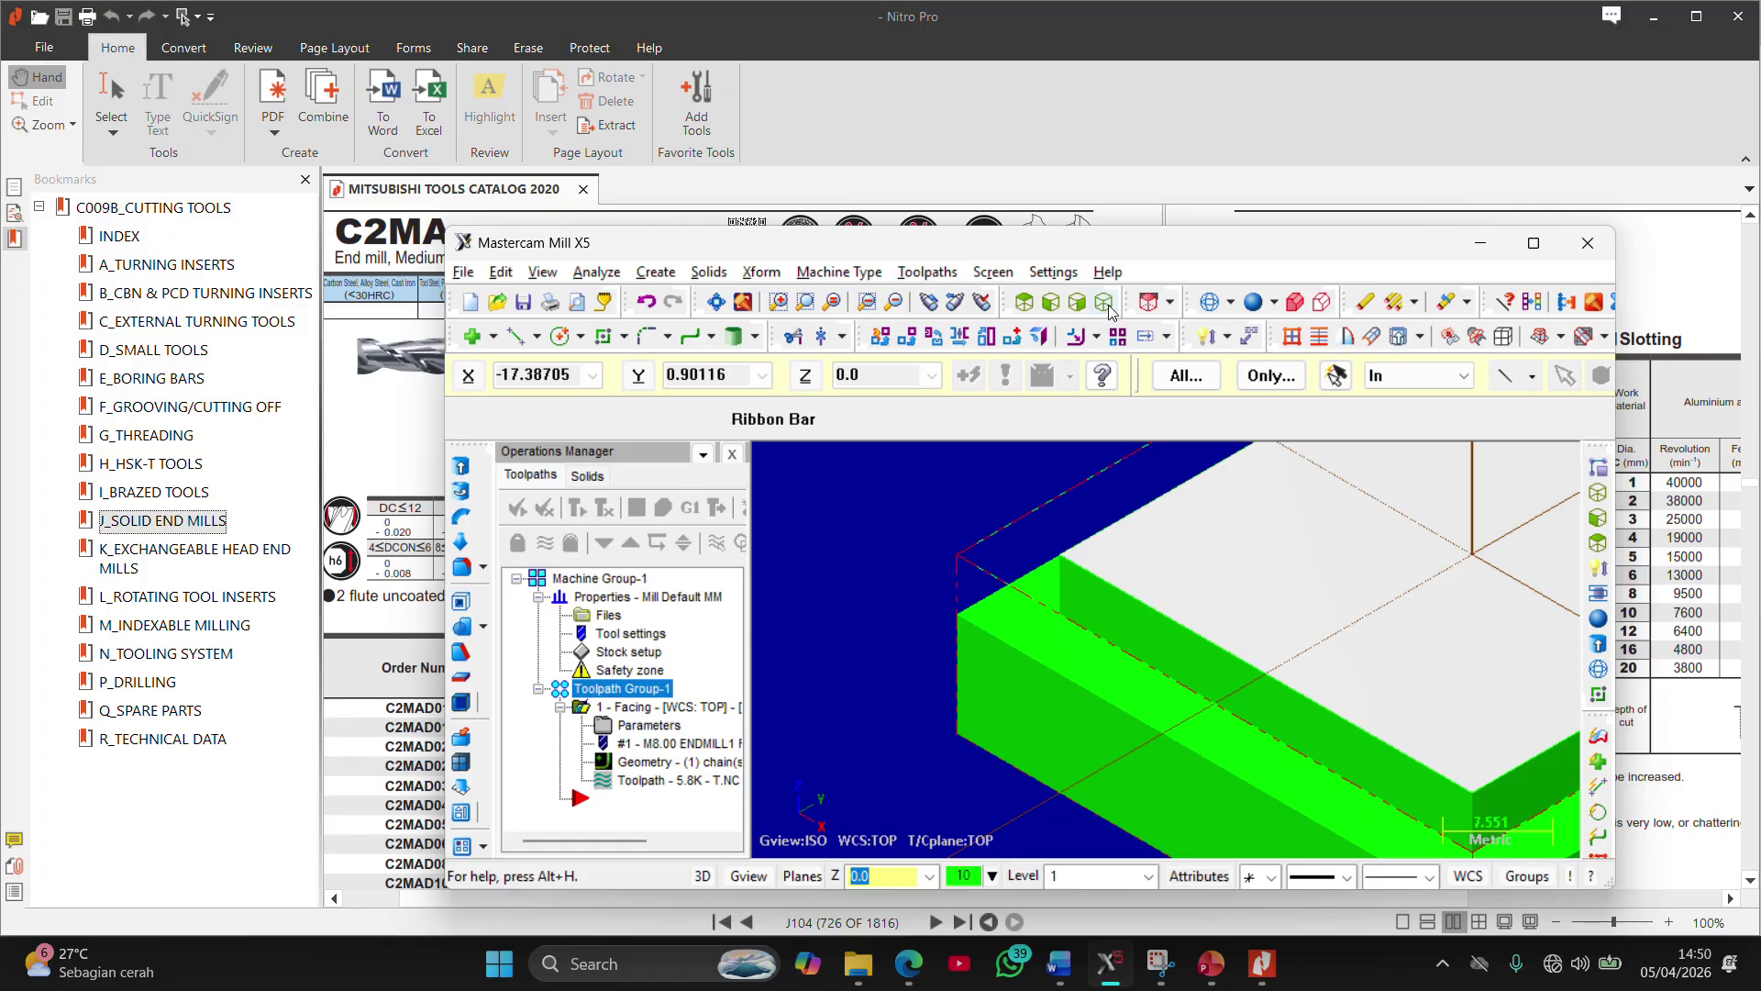
left_click(1253, 302)
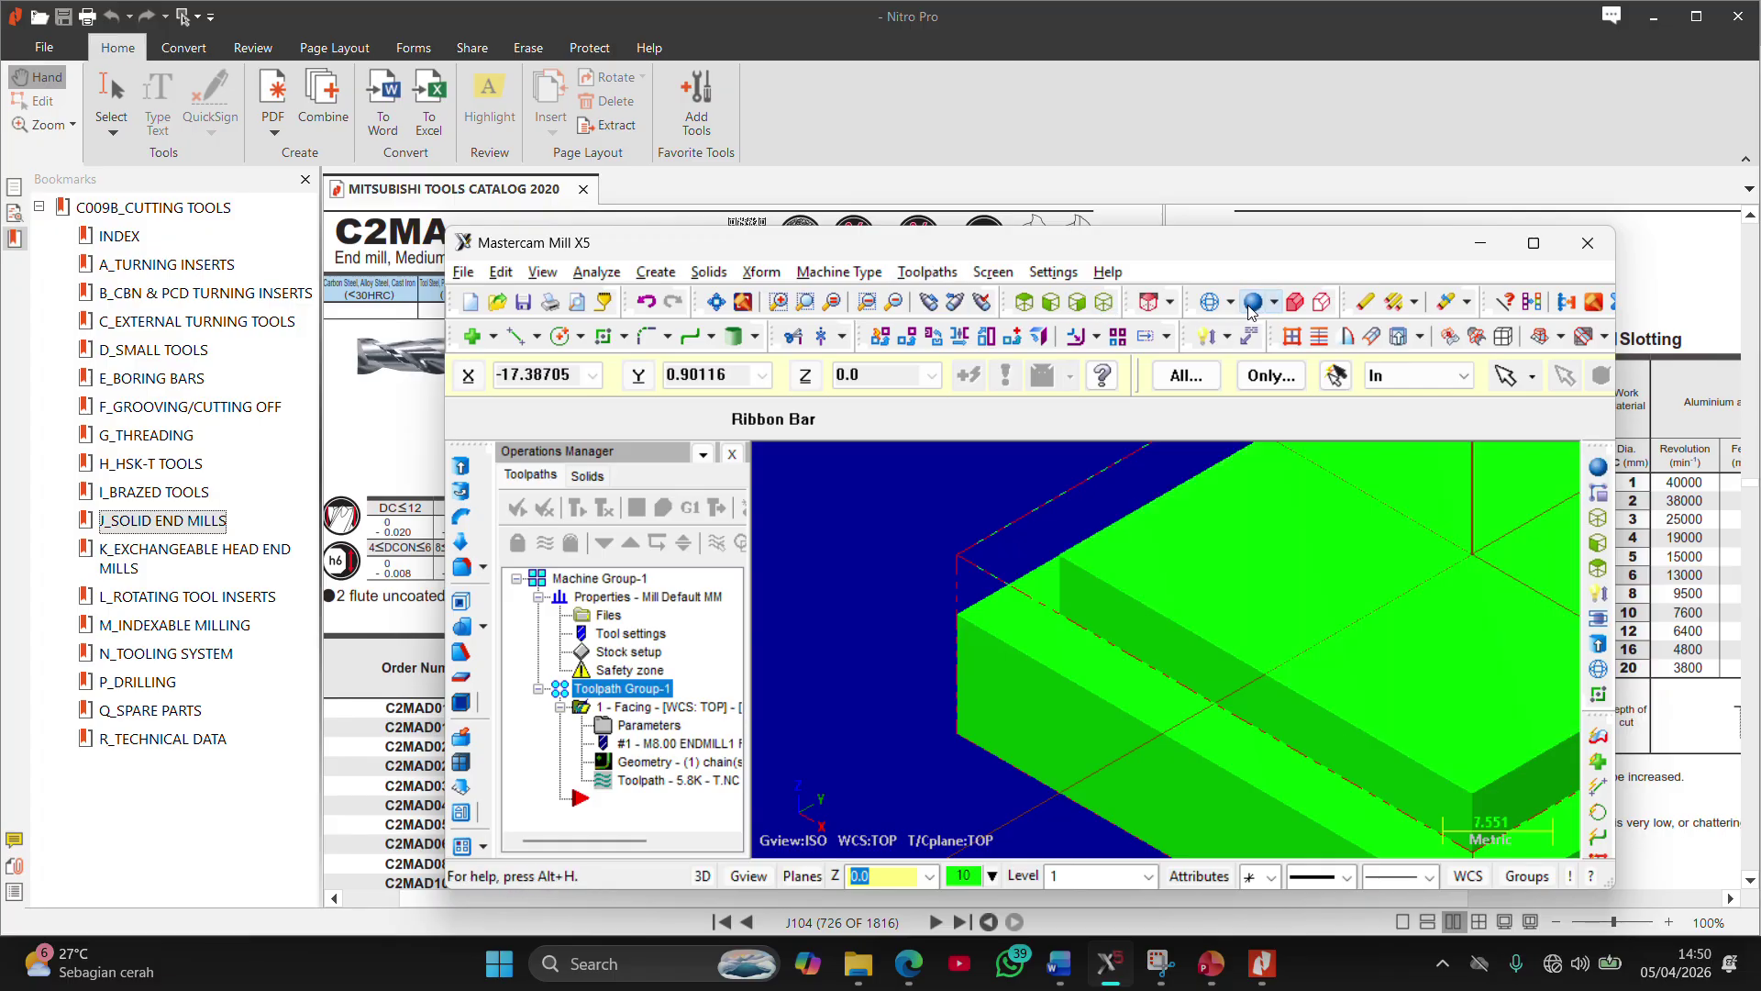
left_click(1210, 302)
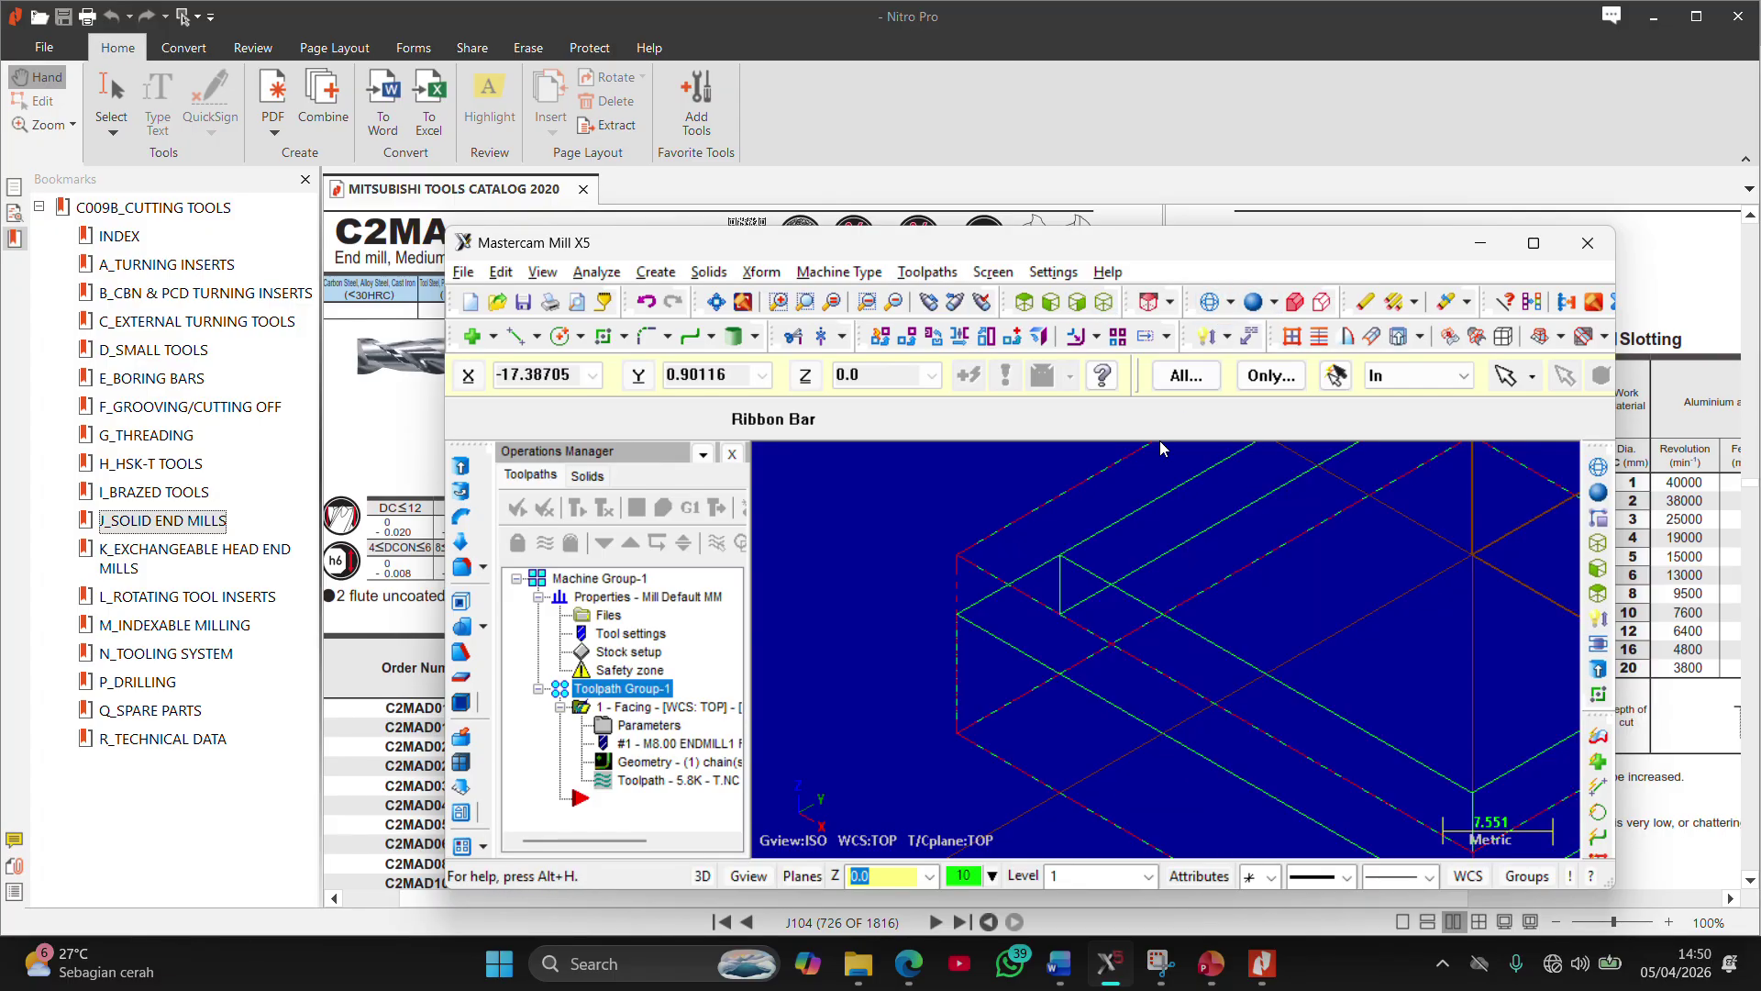
left_click(1533, 244)
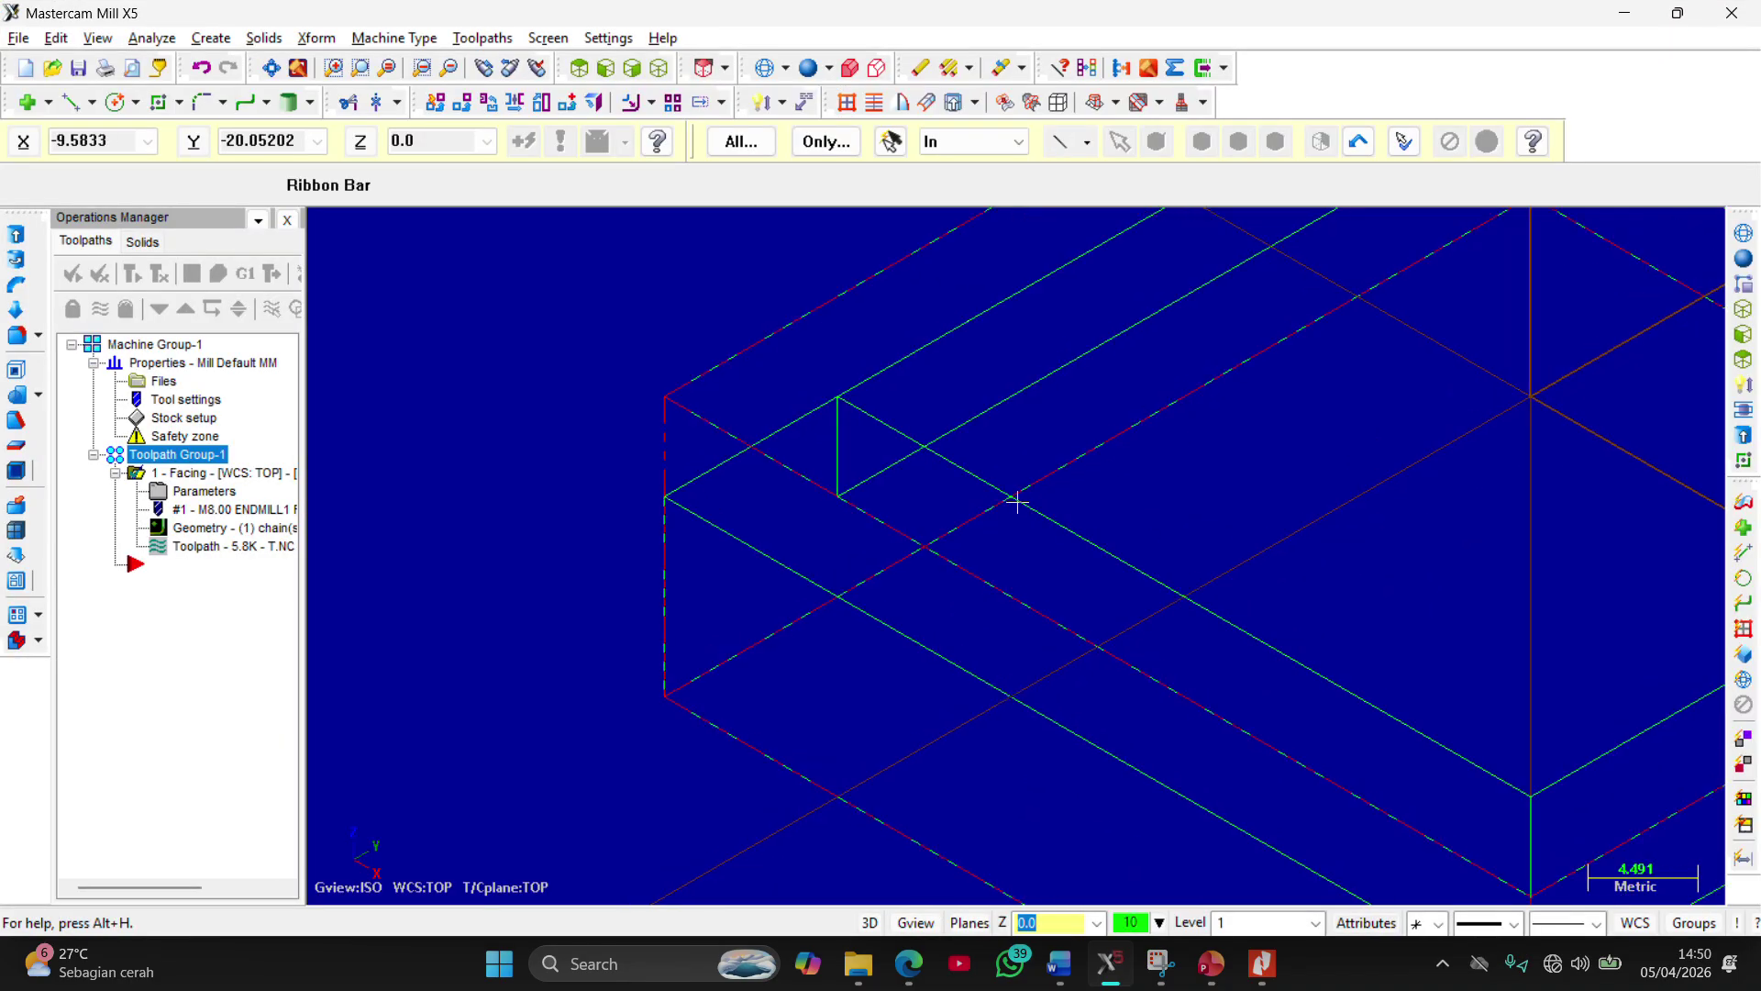
left_click_drag(1016, 501, 1077, 499)
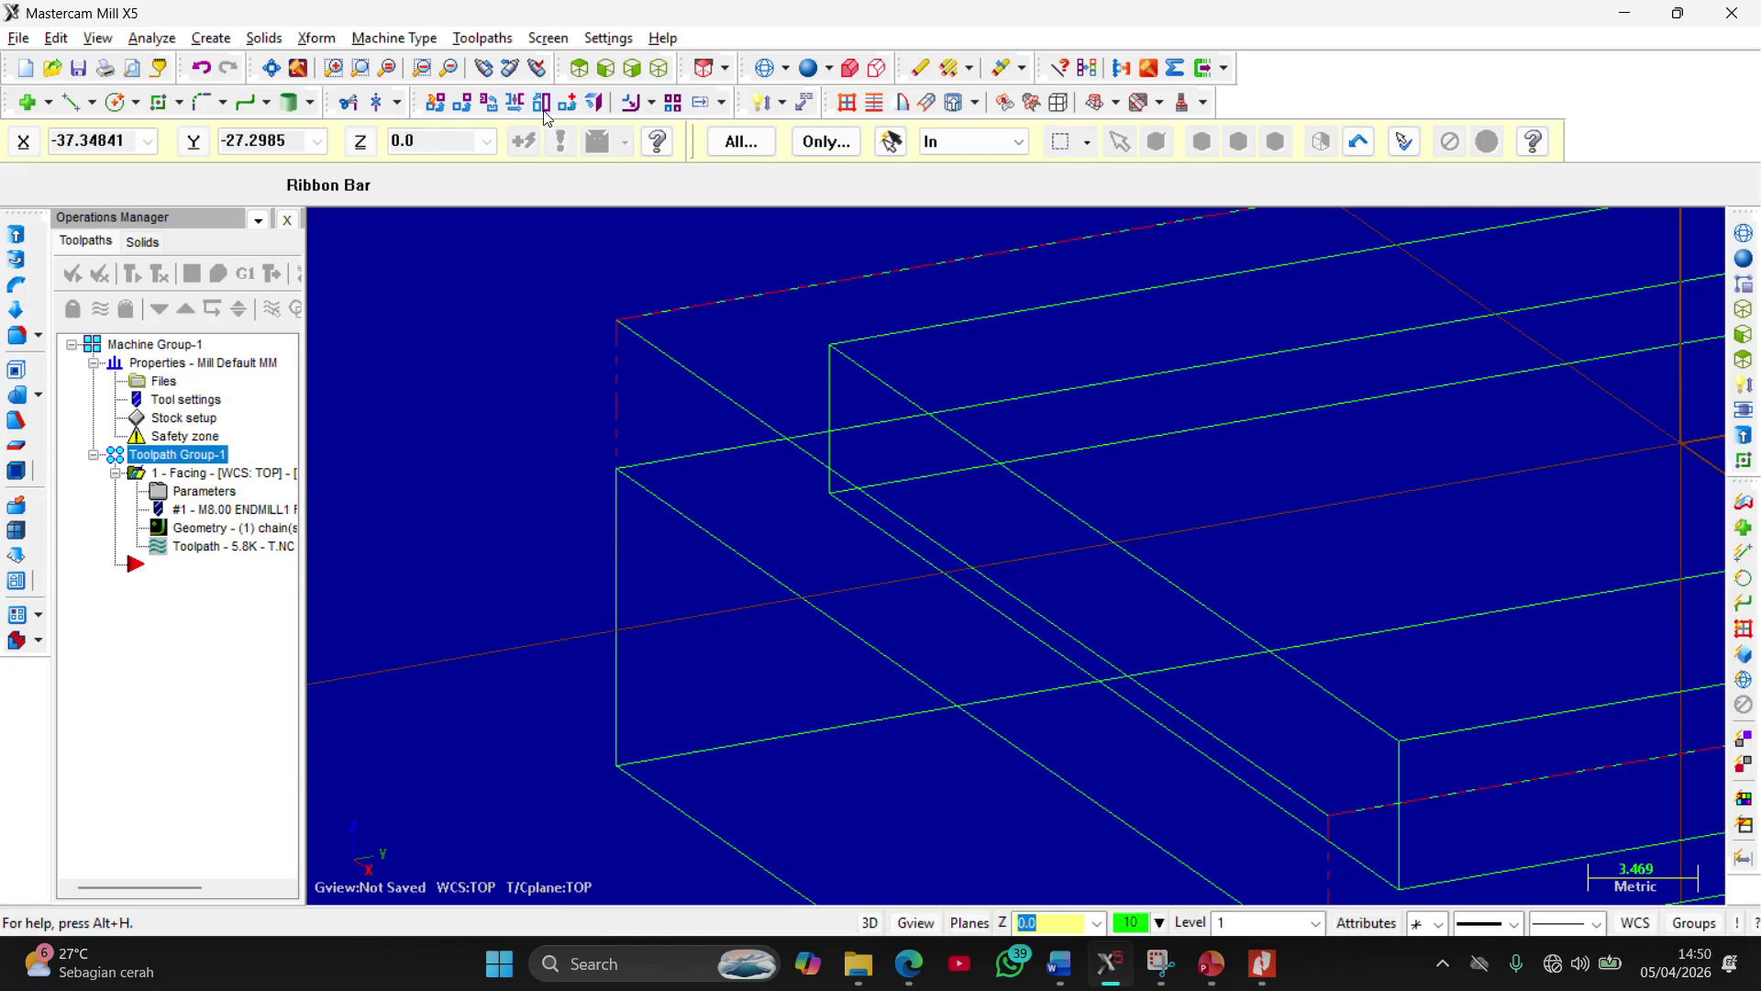
Start a contour toolpath and chain the outer and inner rectangular outlines at the block's top in wireframe mode
left_click(496, 39)
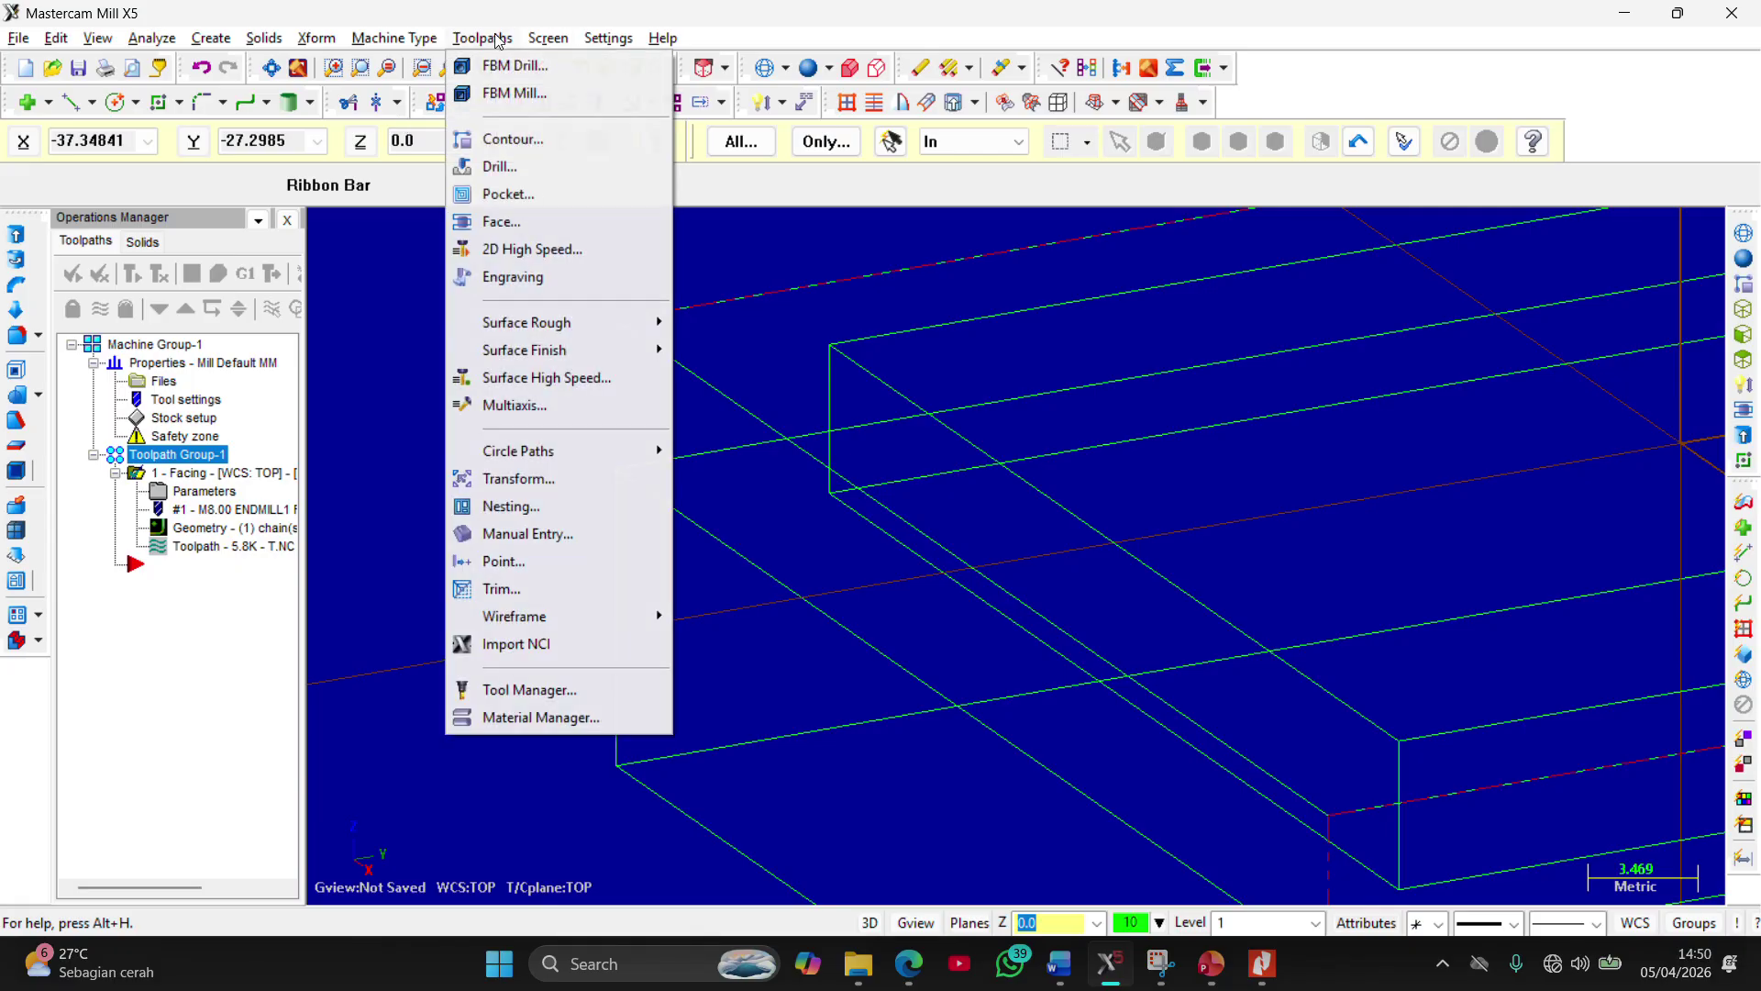
left_click(507, 140)
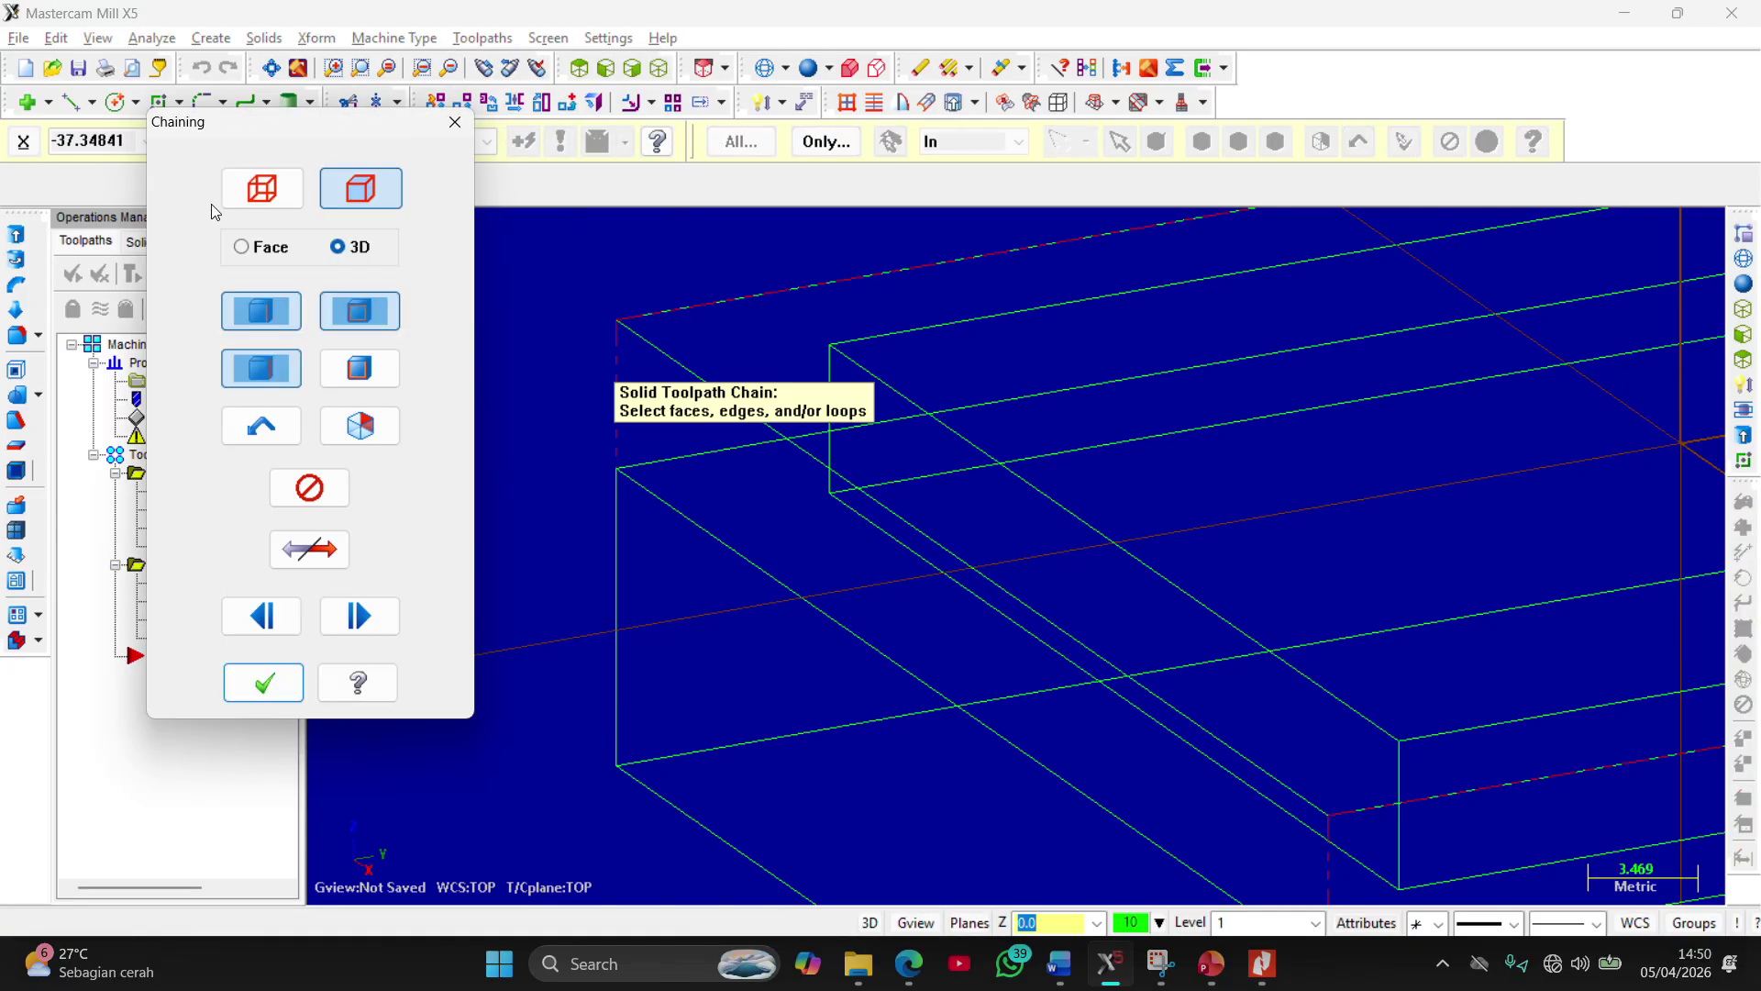
left_click(262, 194)
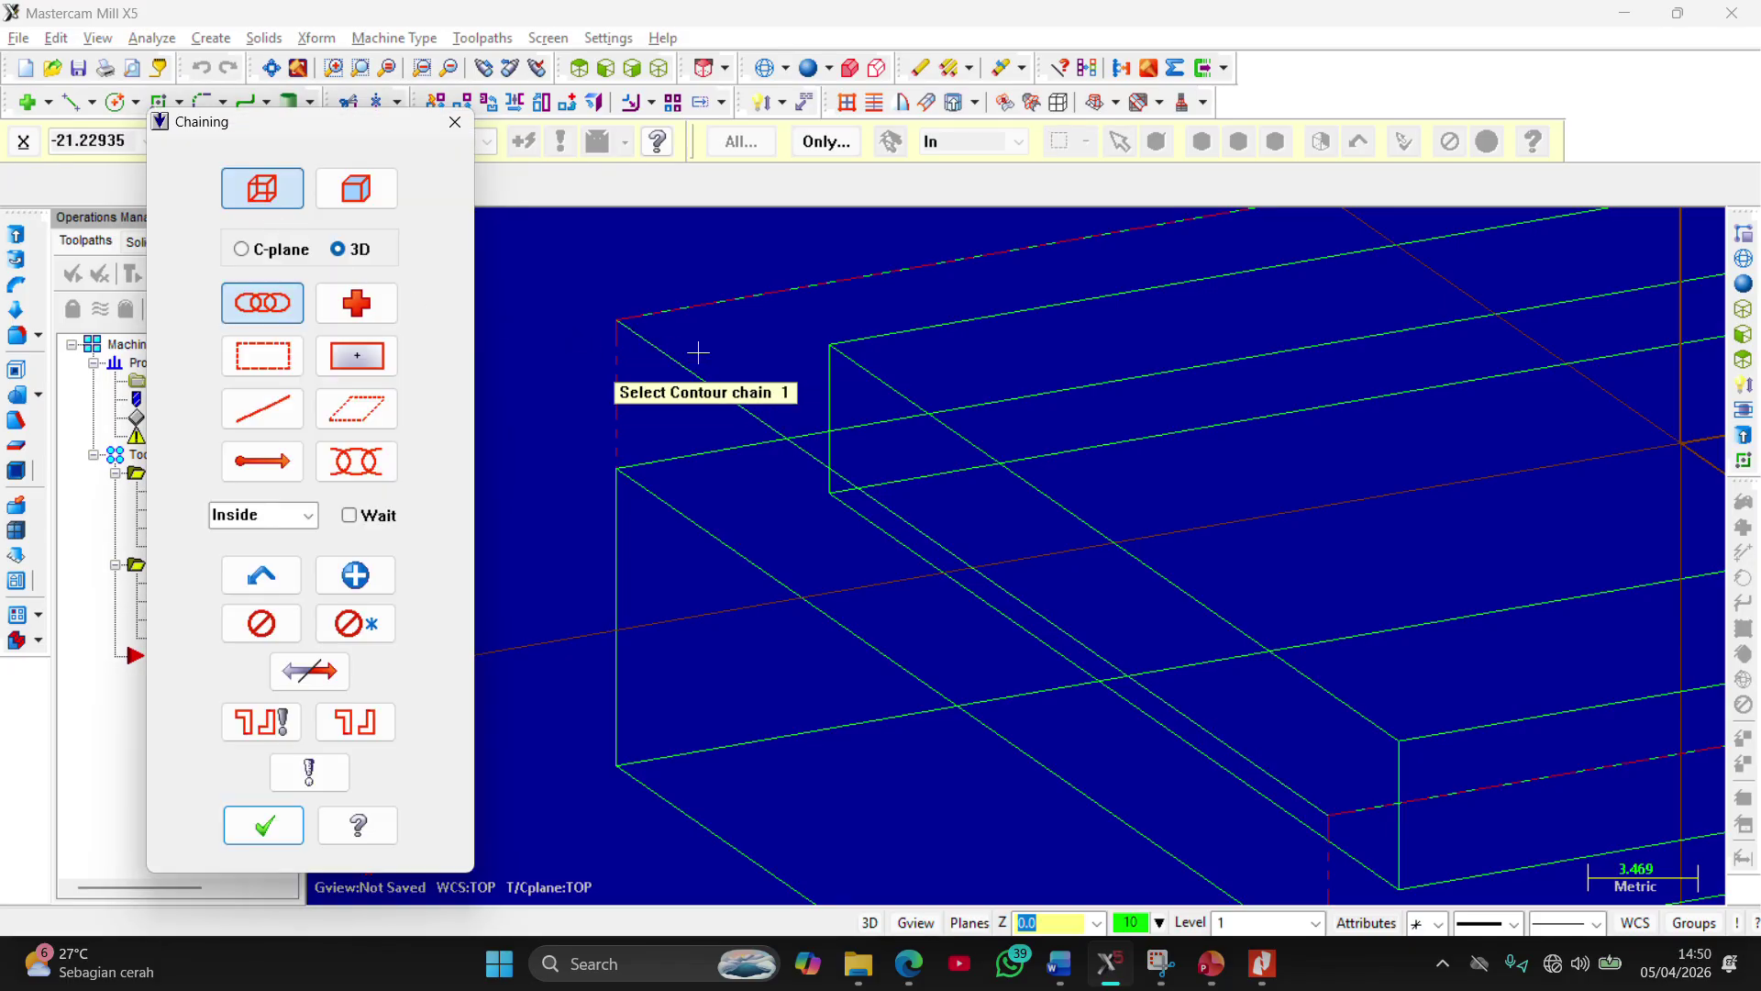
left_click(628, 330)
left_click(827, 370)
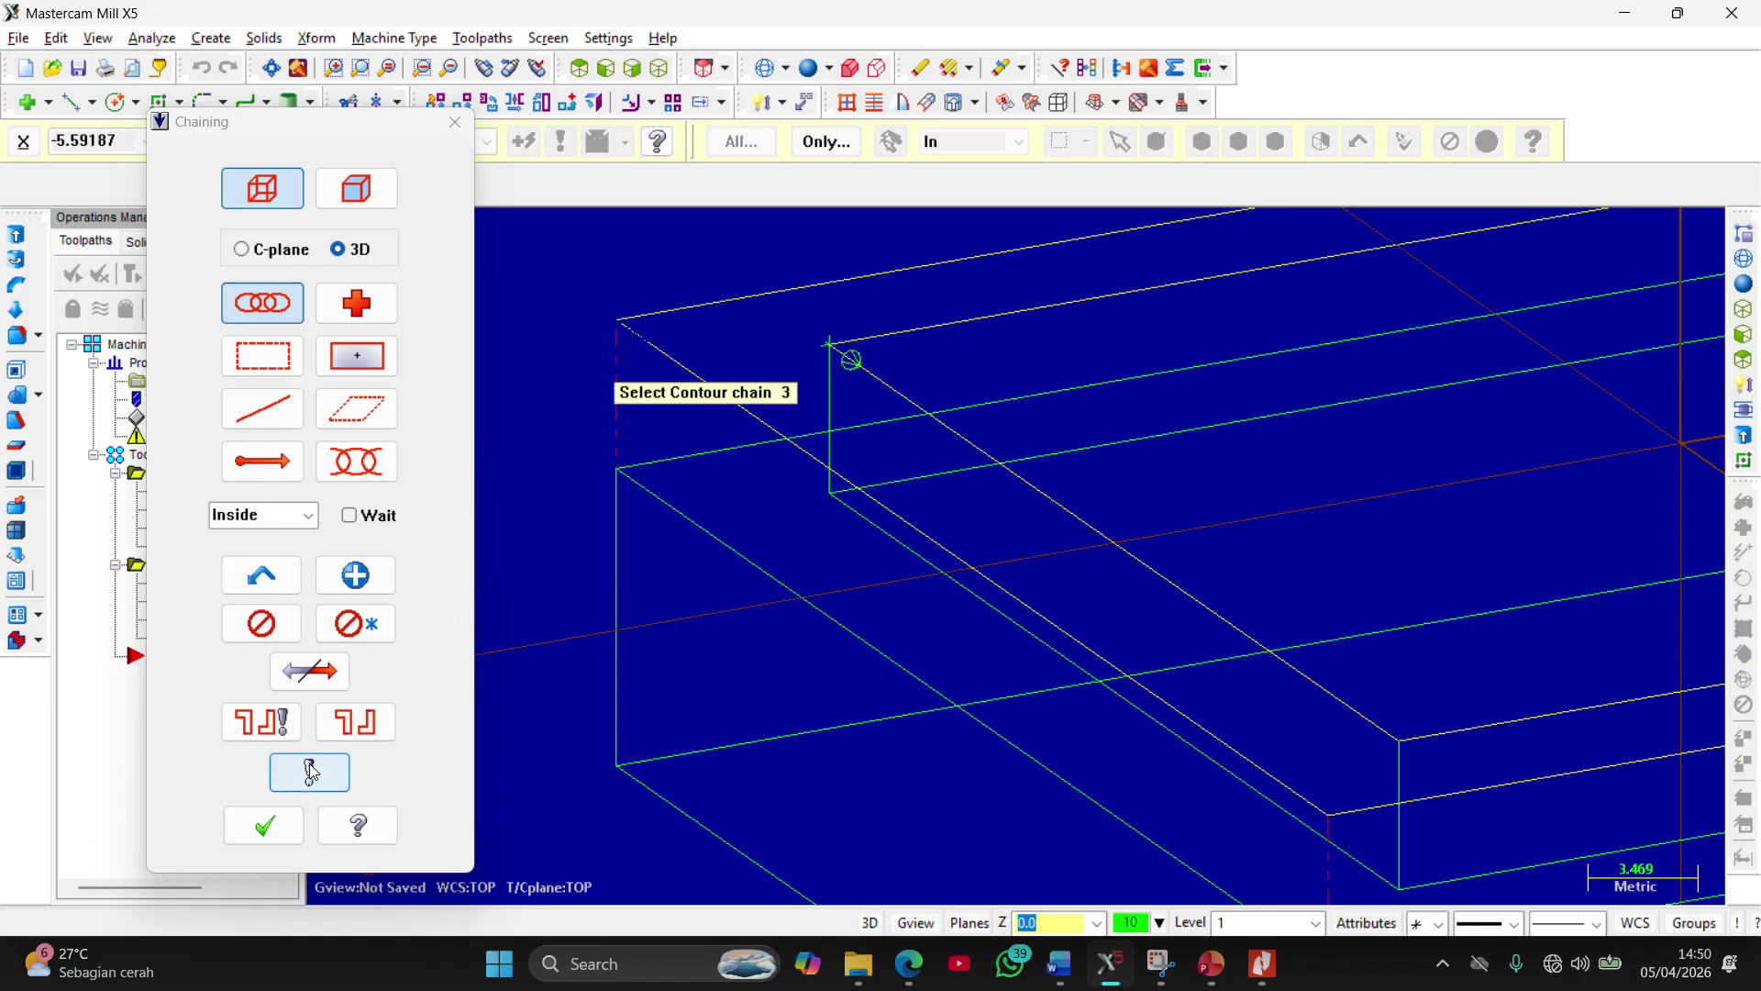
left_click(265, 824)
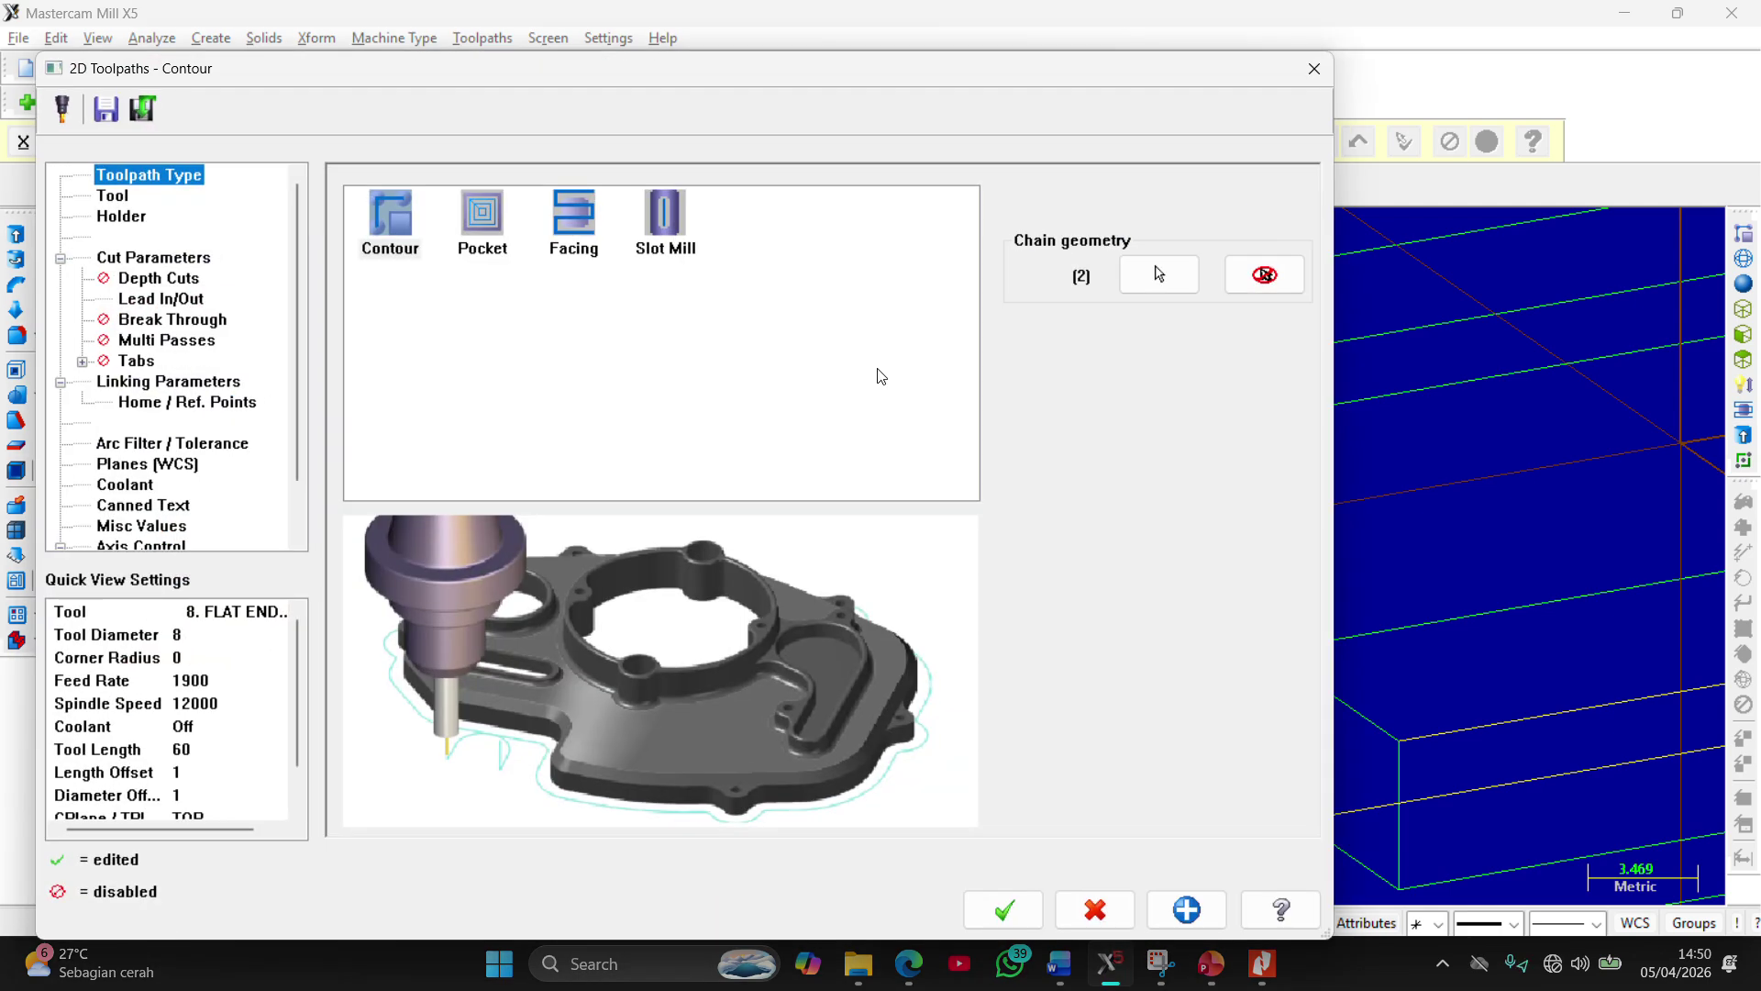
Select the 8 mm flat endmill for the contour and set its cut parameters to computer compensation with direction Left
left_click(114, 198)
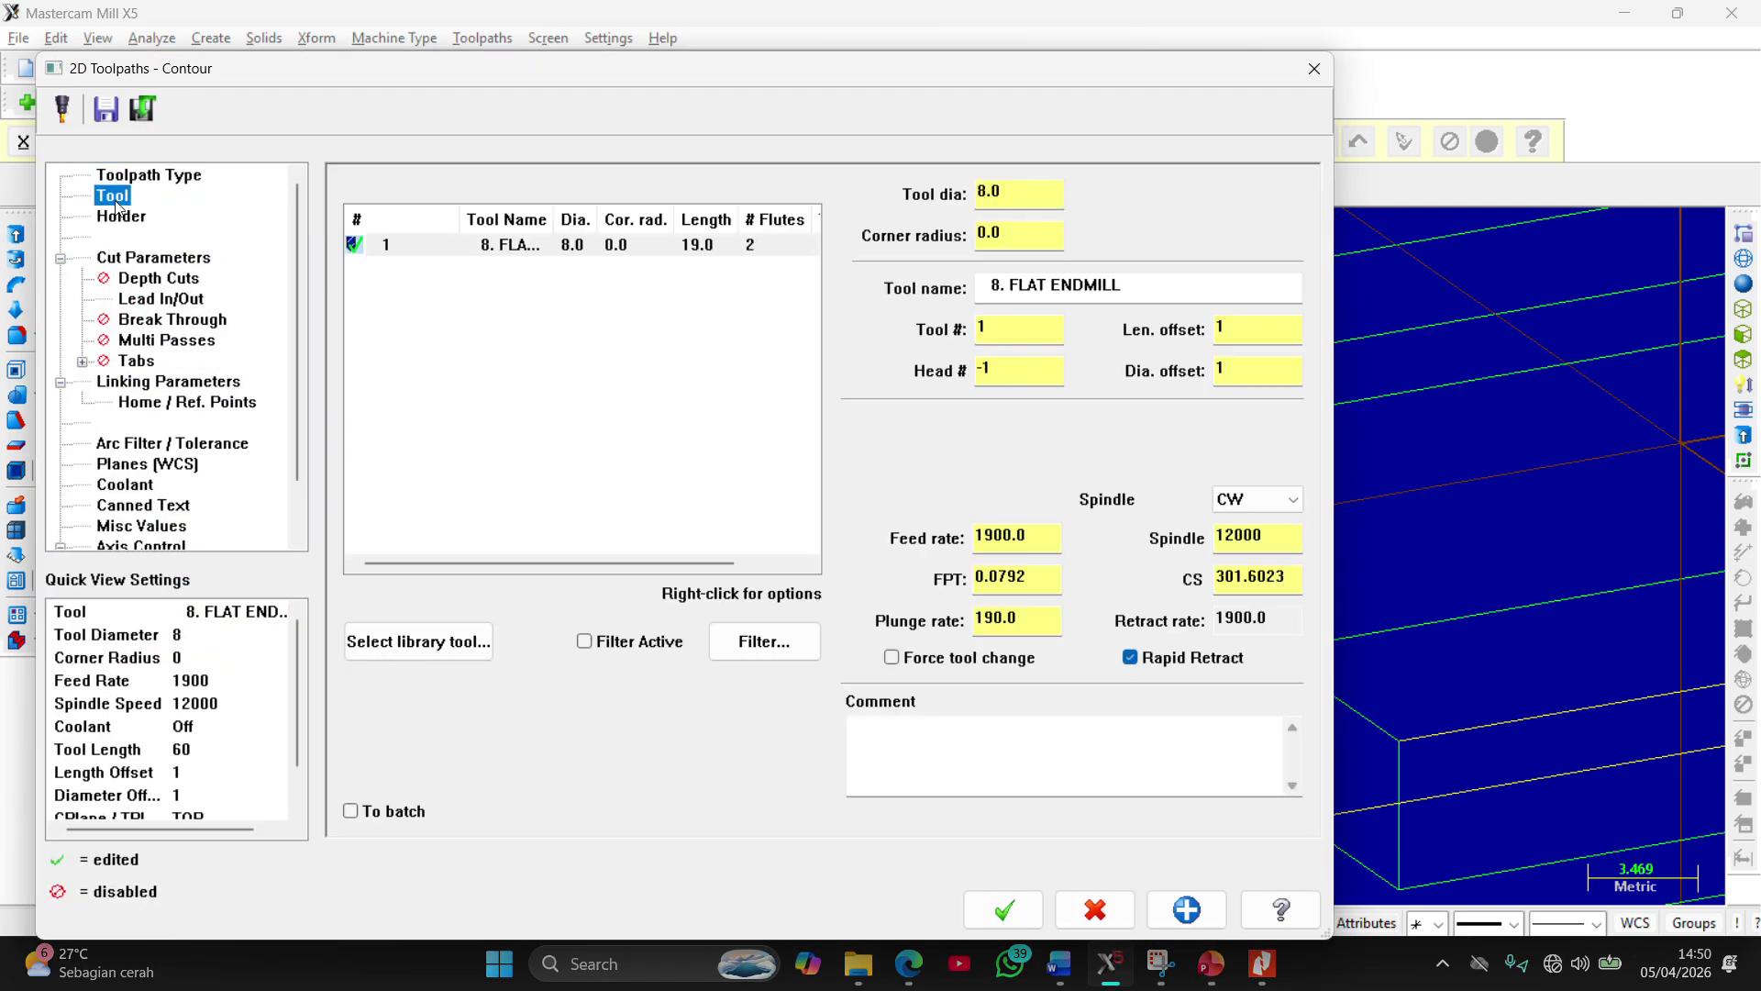
left_click(569, 246)
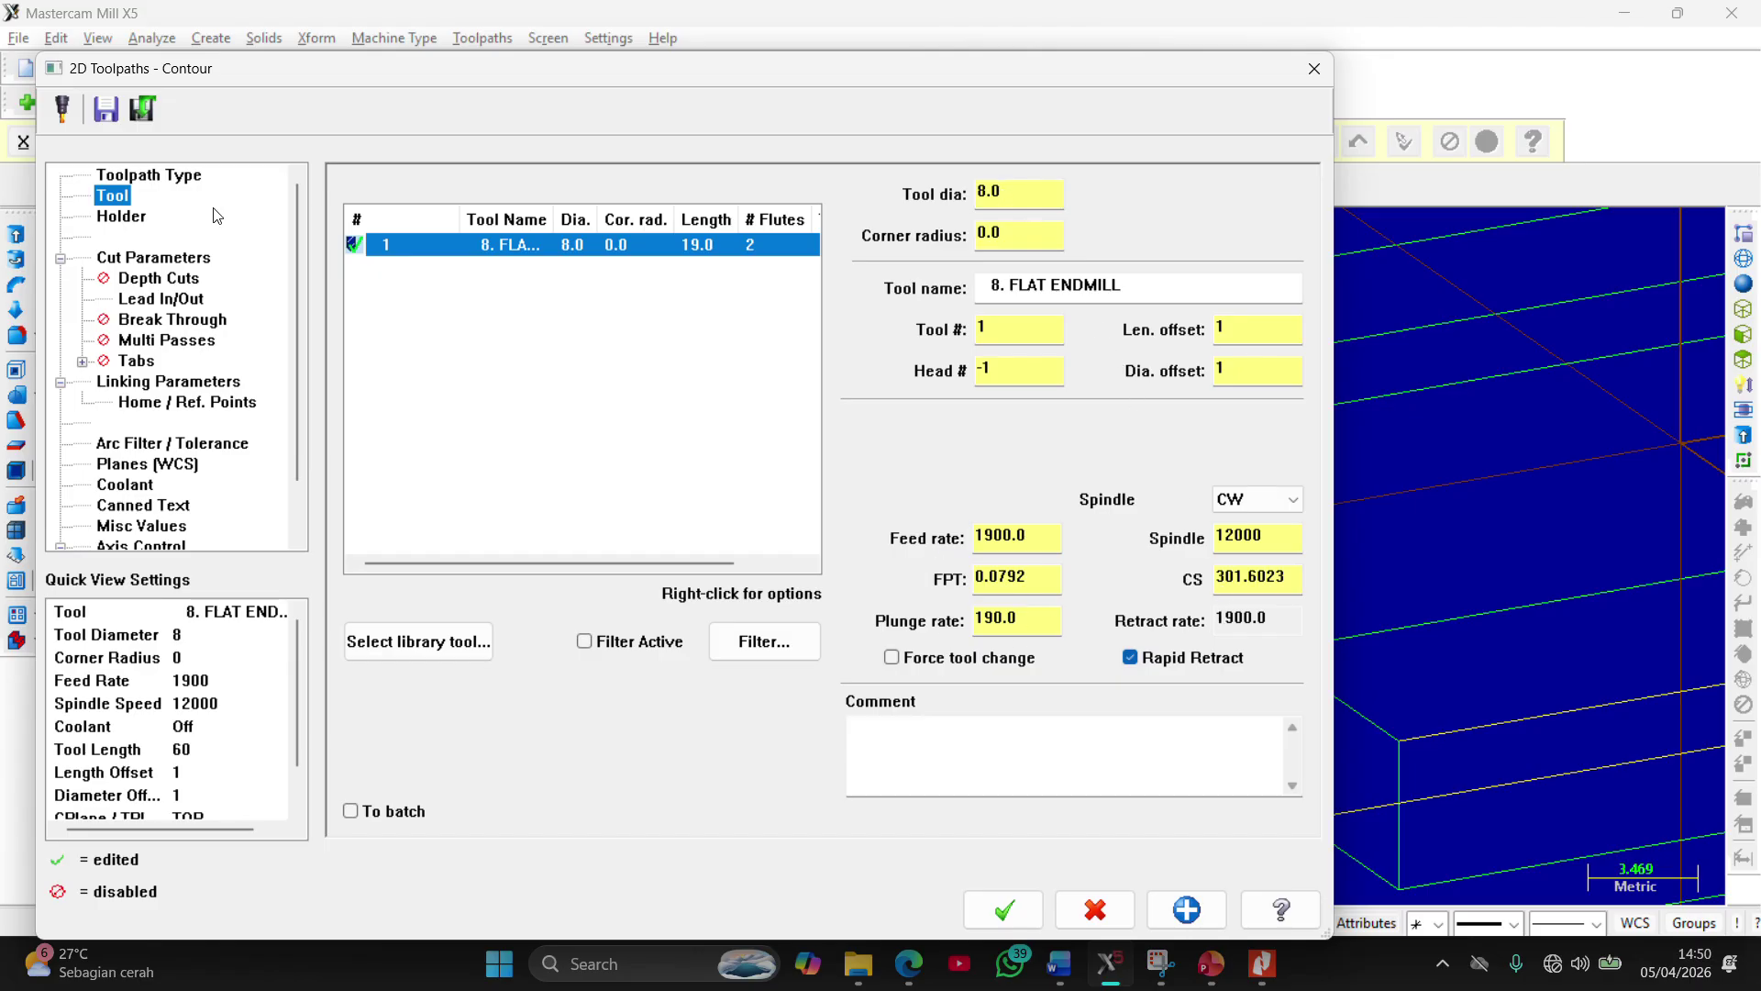
left_click(158, 257)
left_click(126, 220)
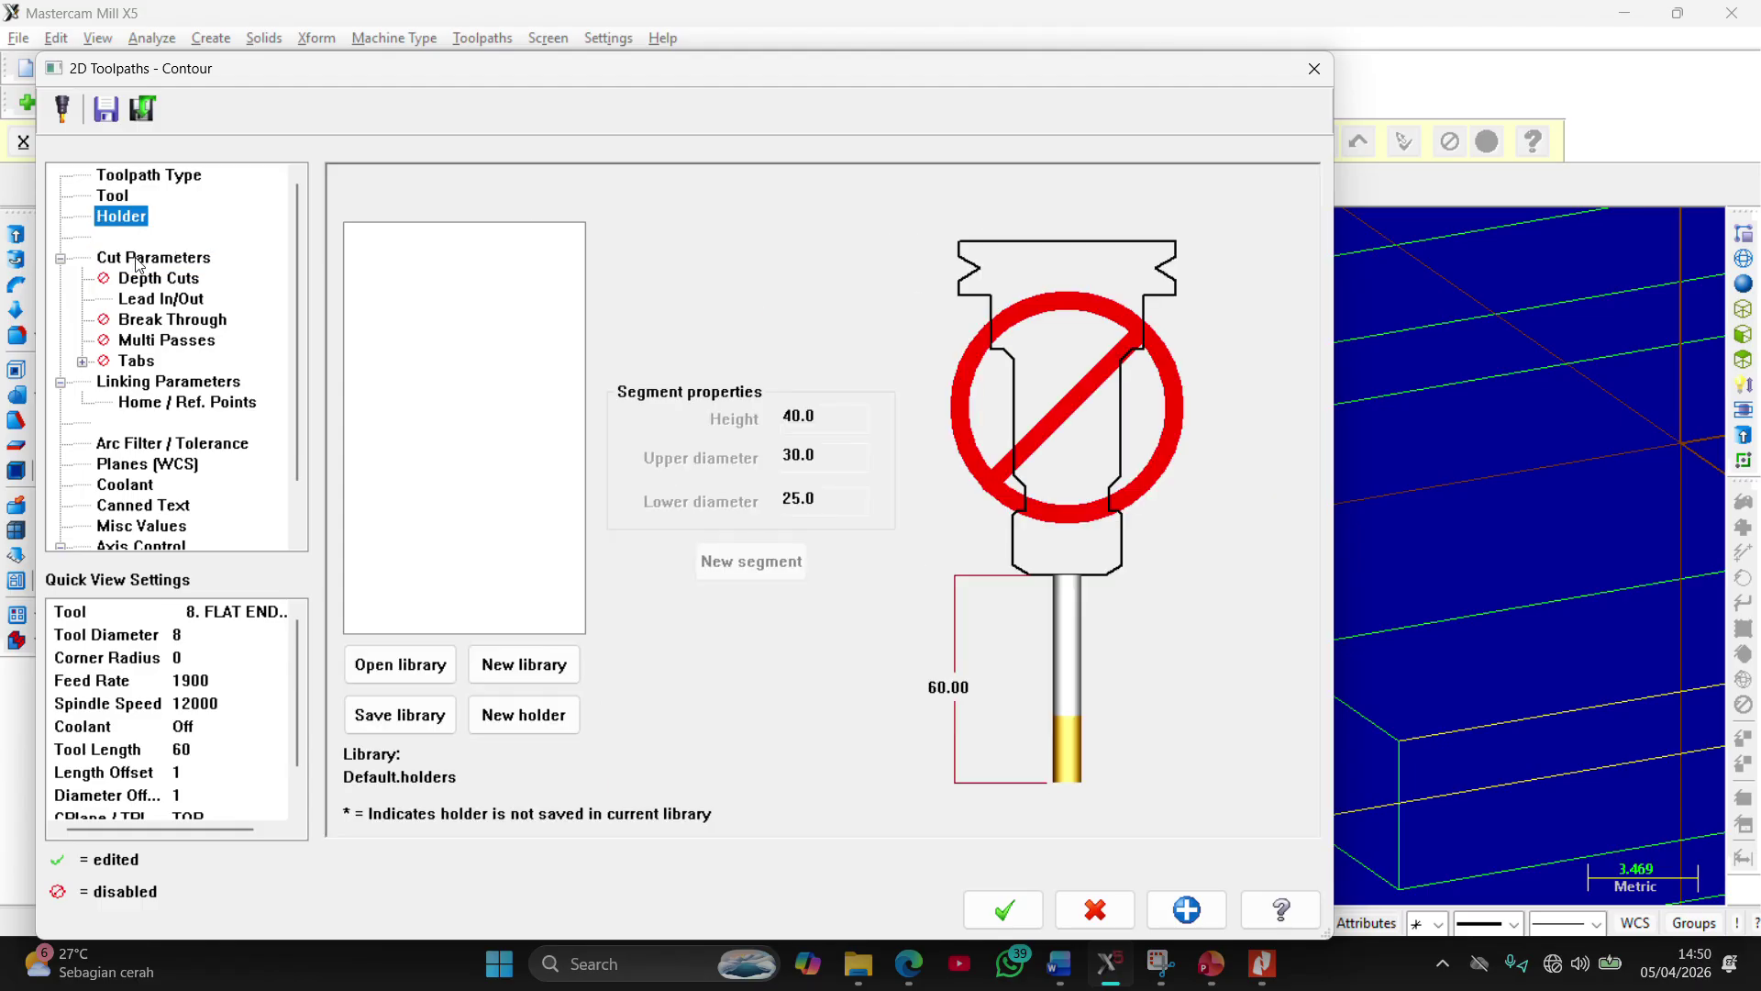
left_click(139, 261)
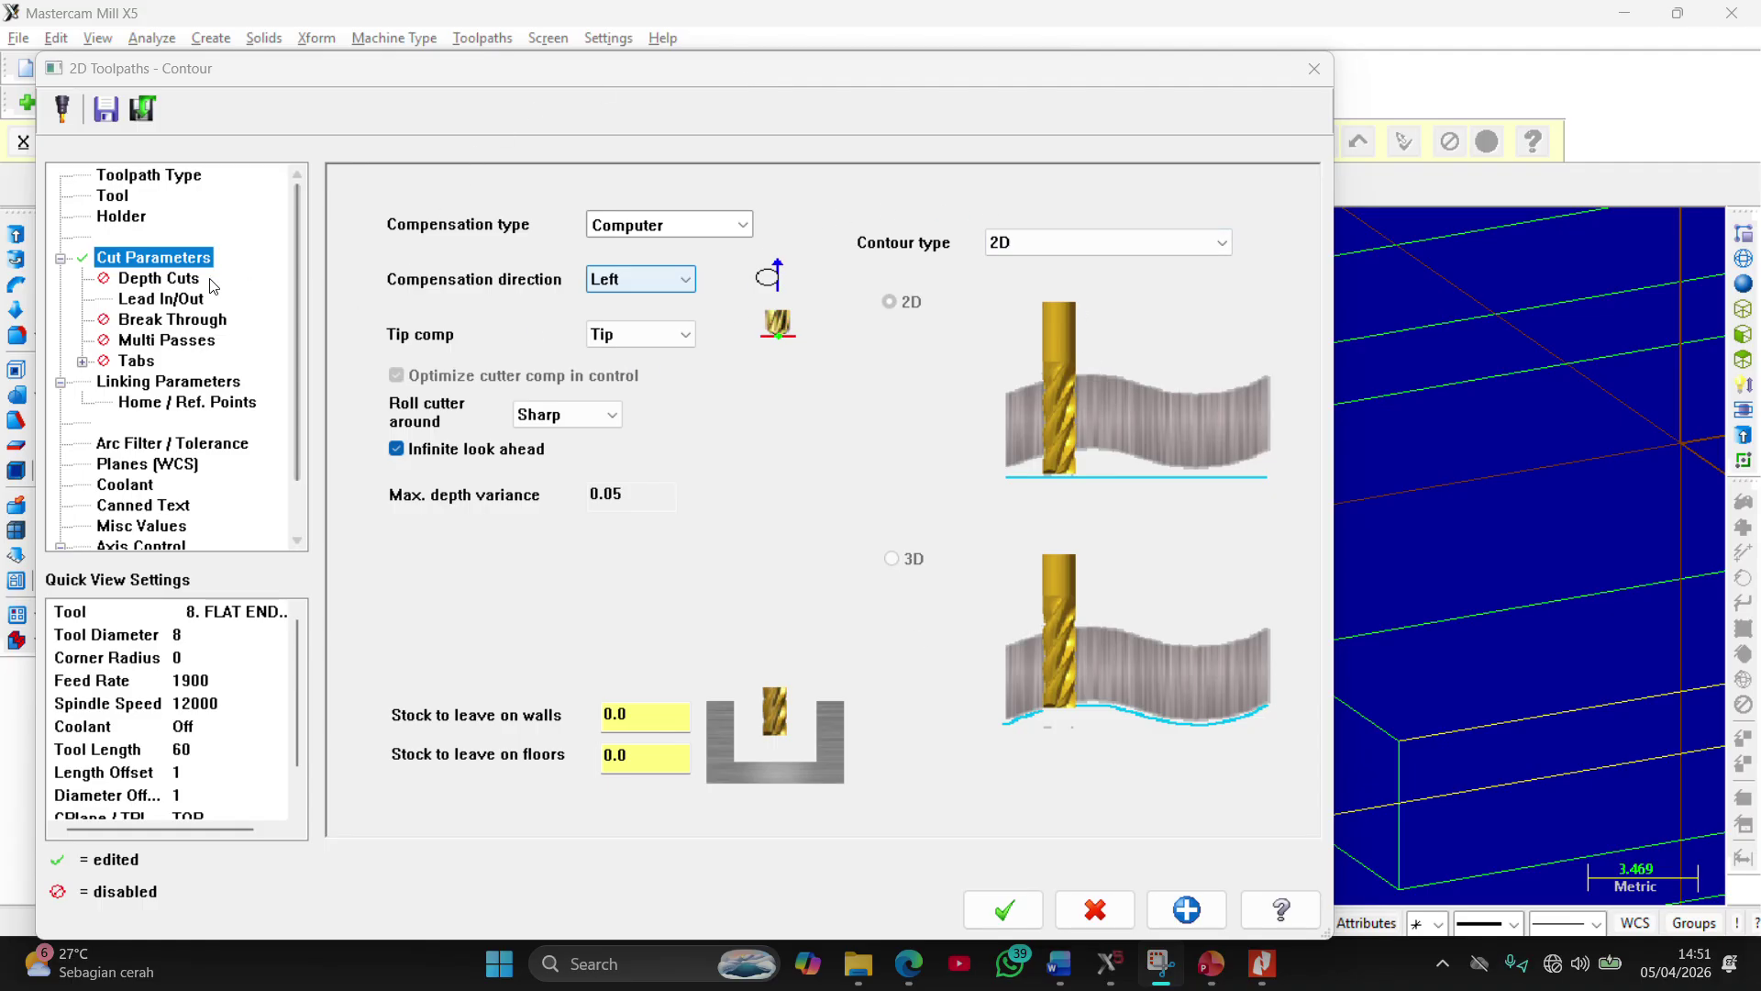
Enable depth cuts for the contour toolpath and inspect the step geometry behind the dialog
left_click(174, 280)
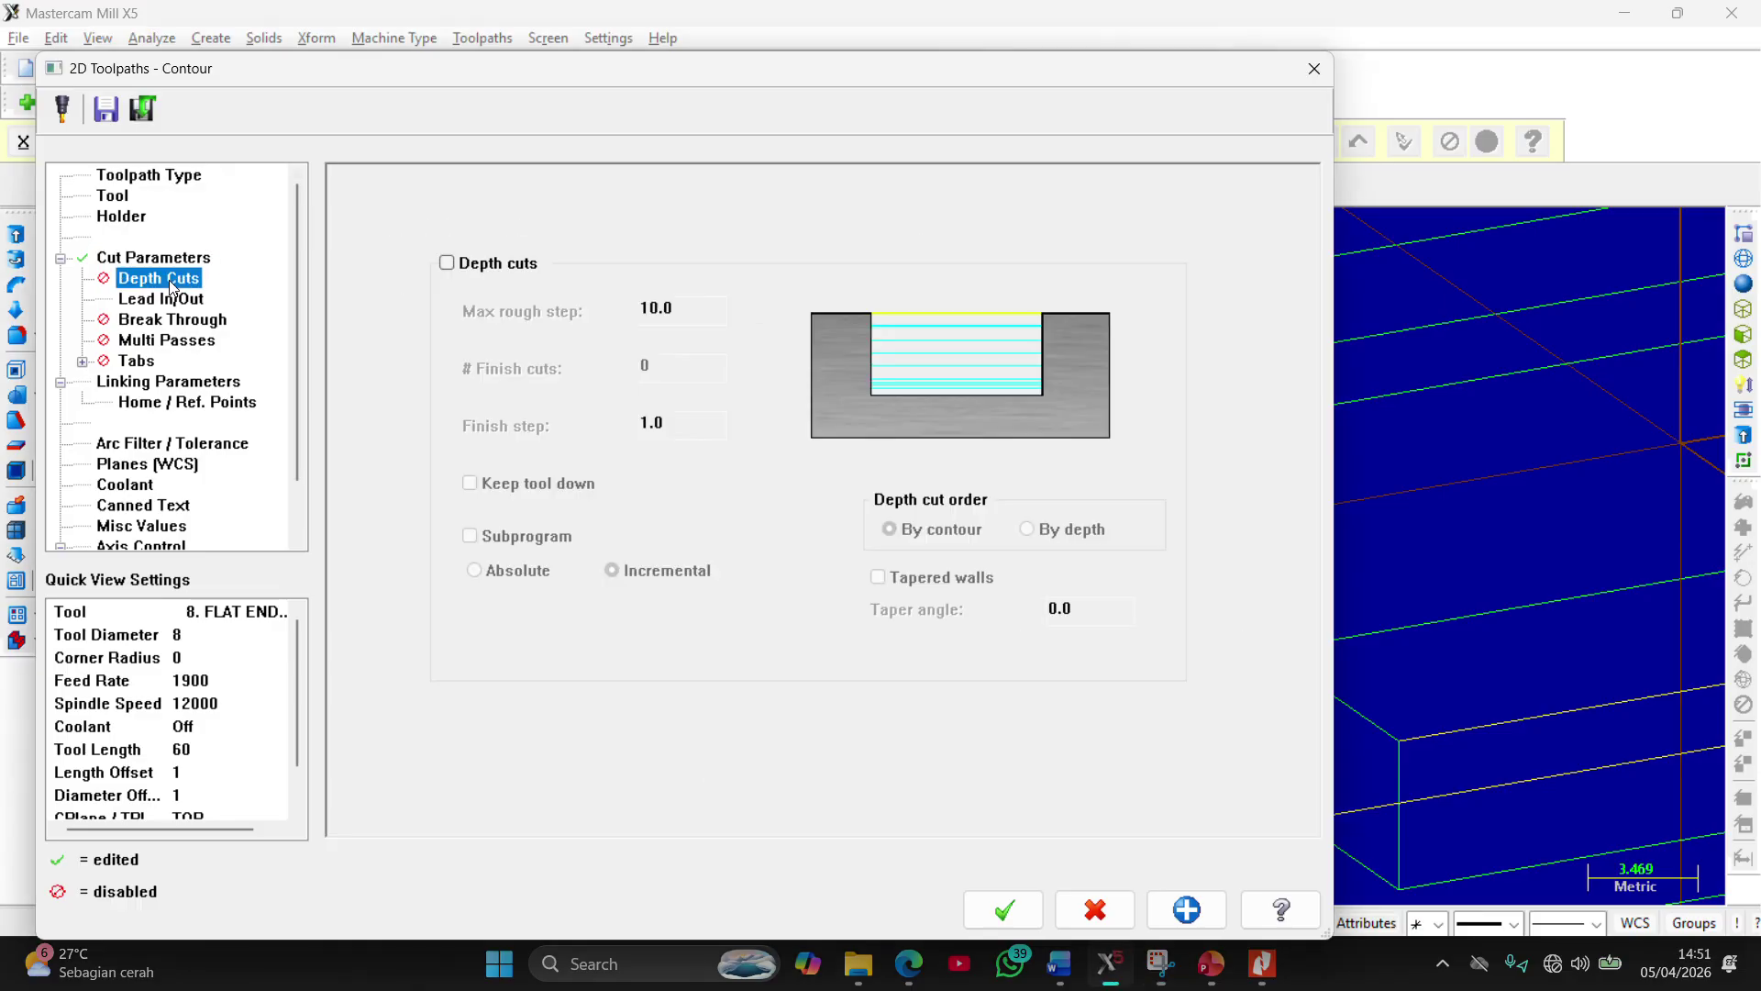
left_click(456, 266)
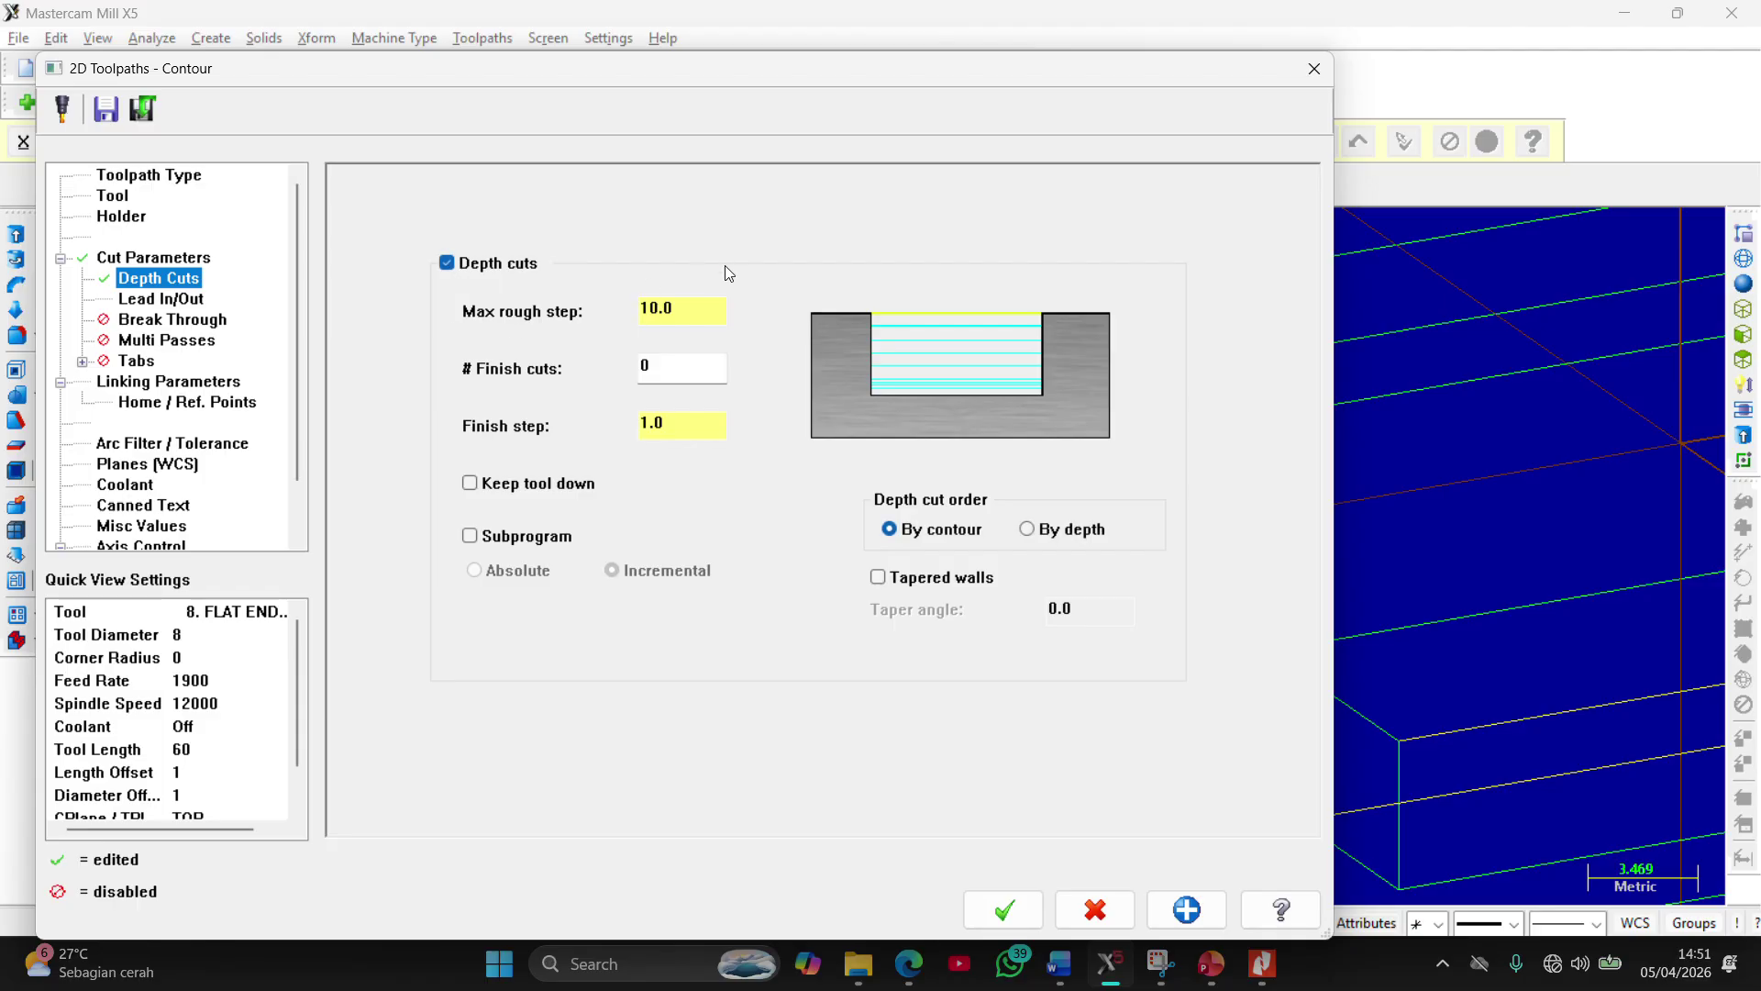
left_click_drag(684, 313, 520, 316)
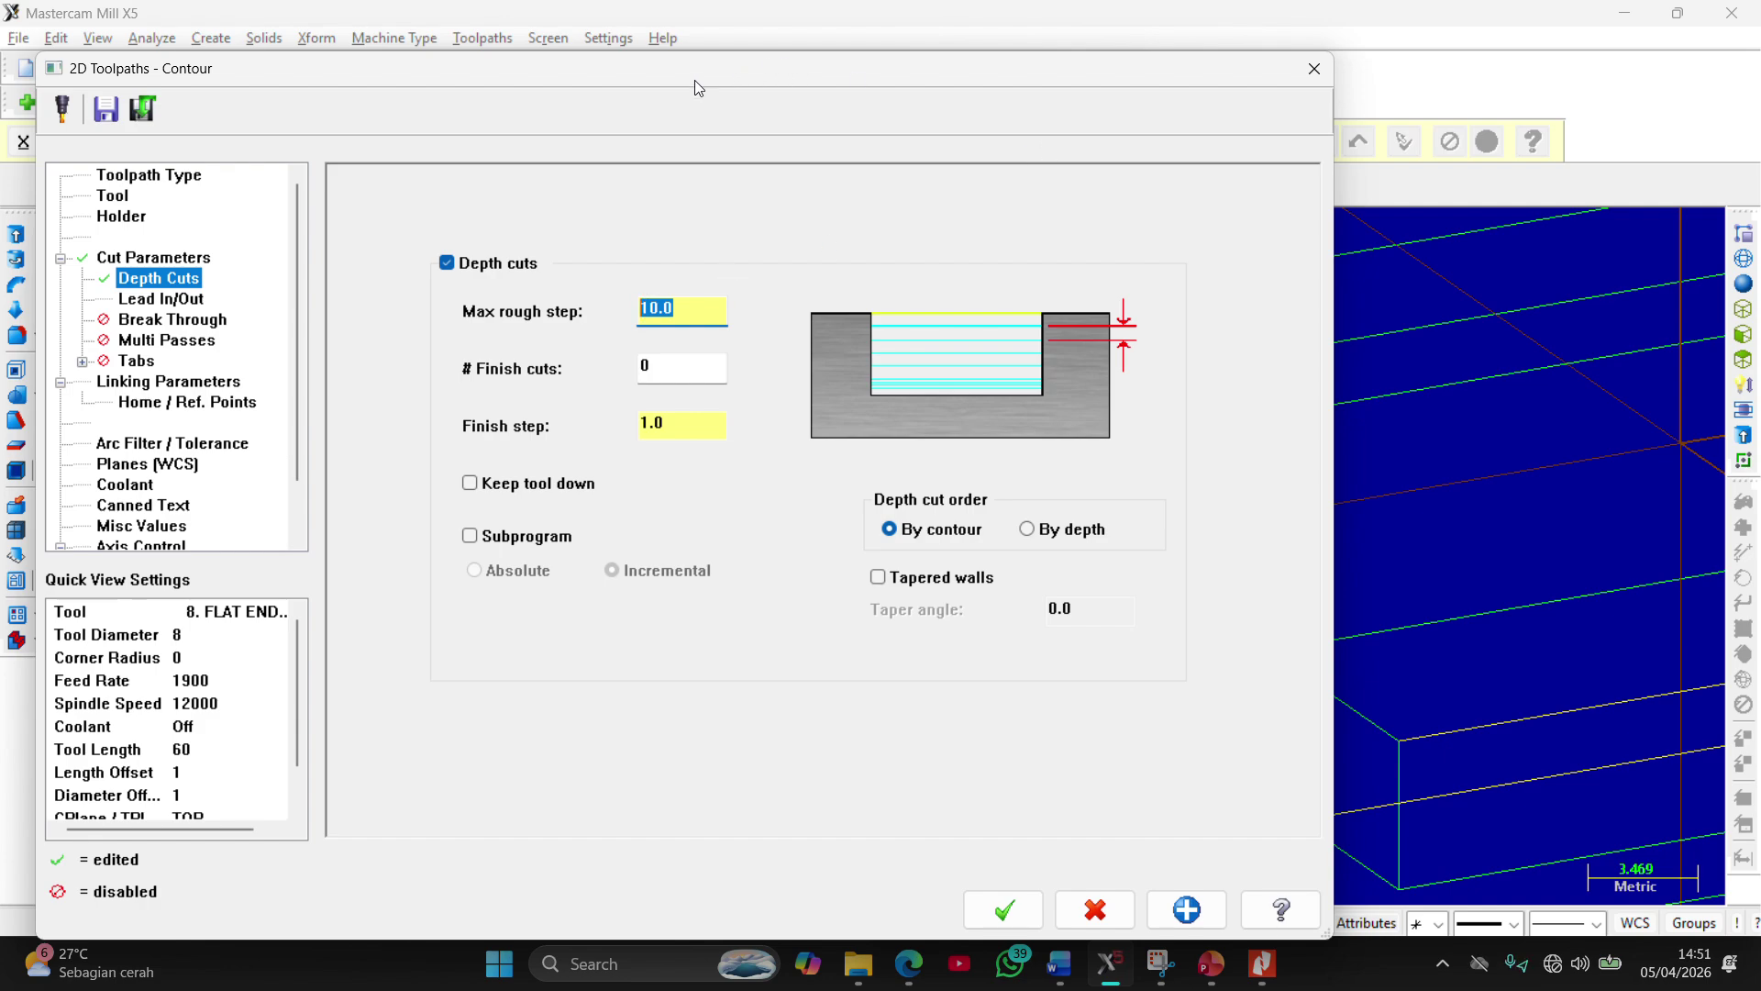
left_click_drag(695, 80, 20, 220)
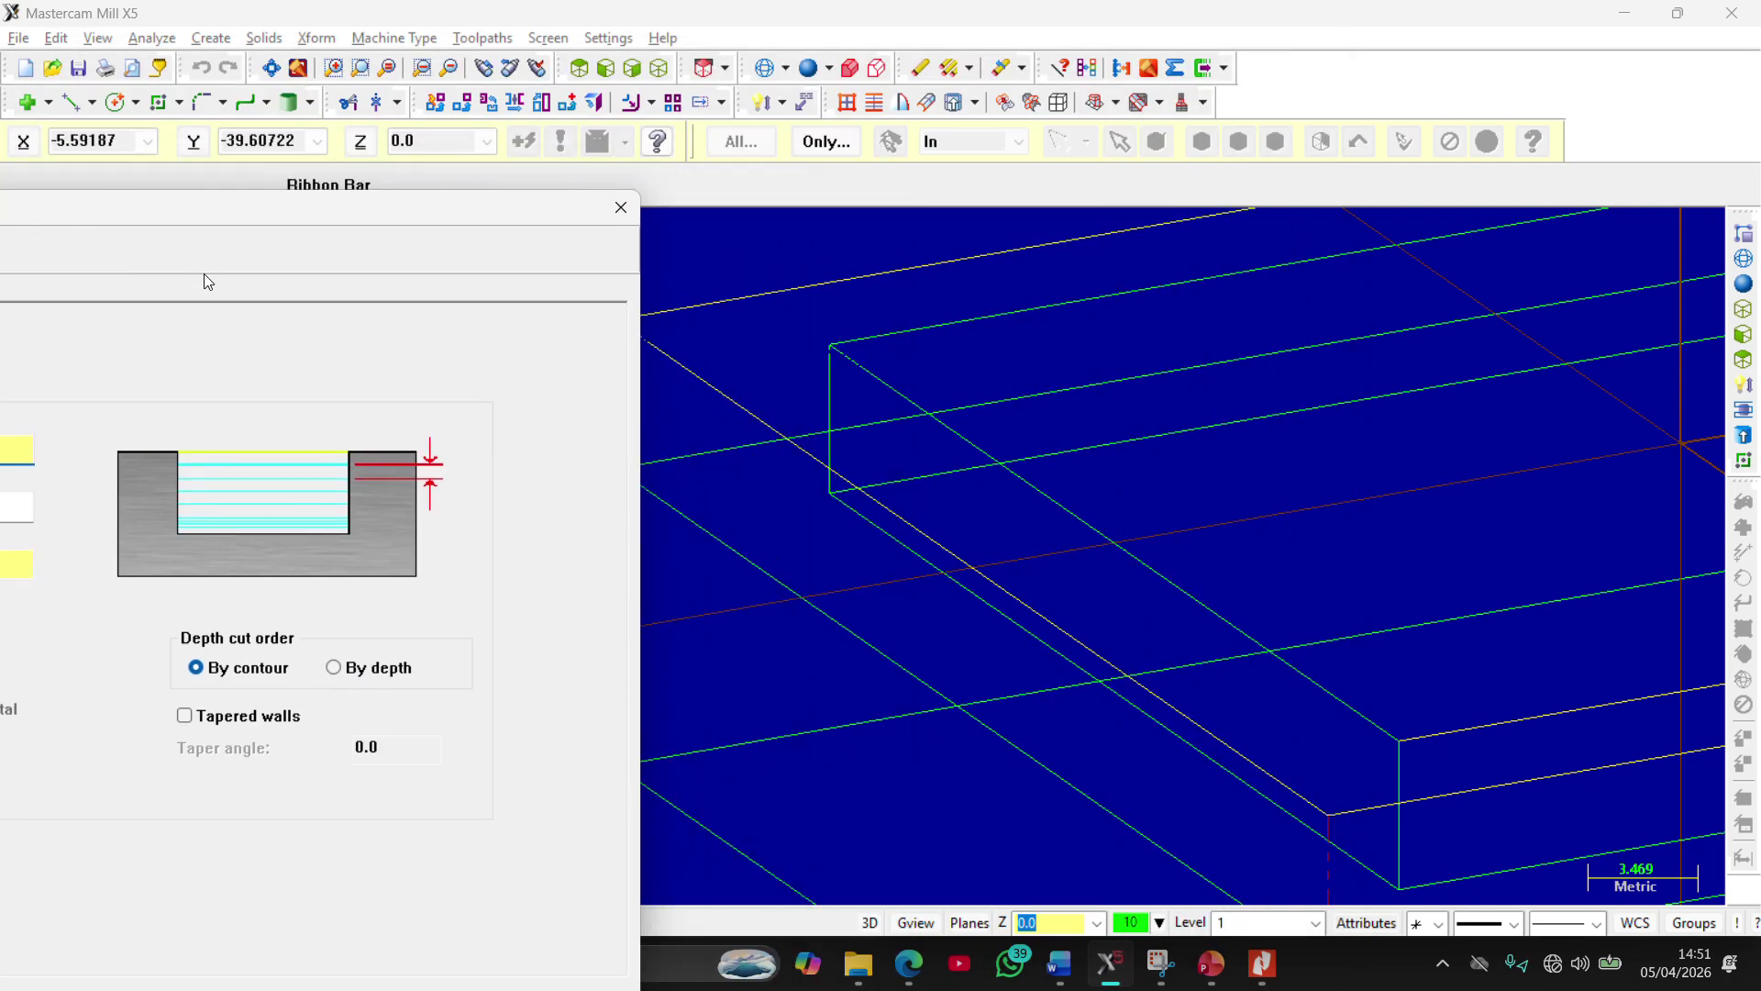
left_click_drag(323, 219, 840, 44)
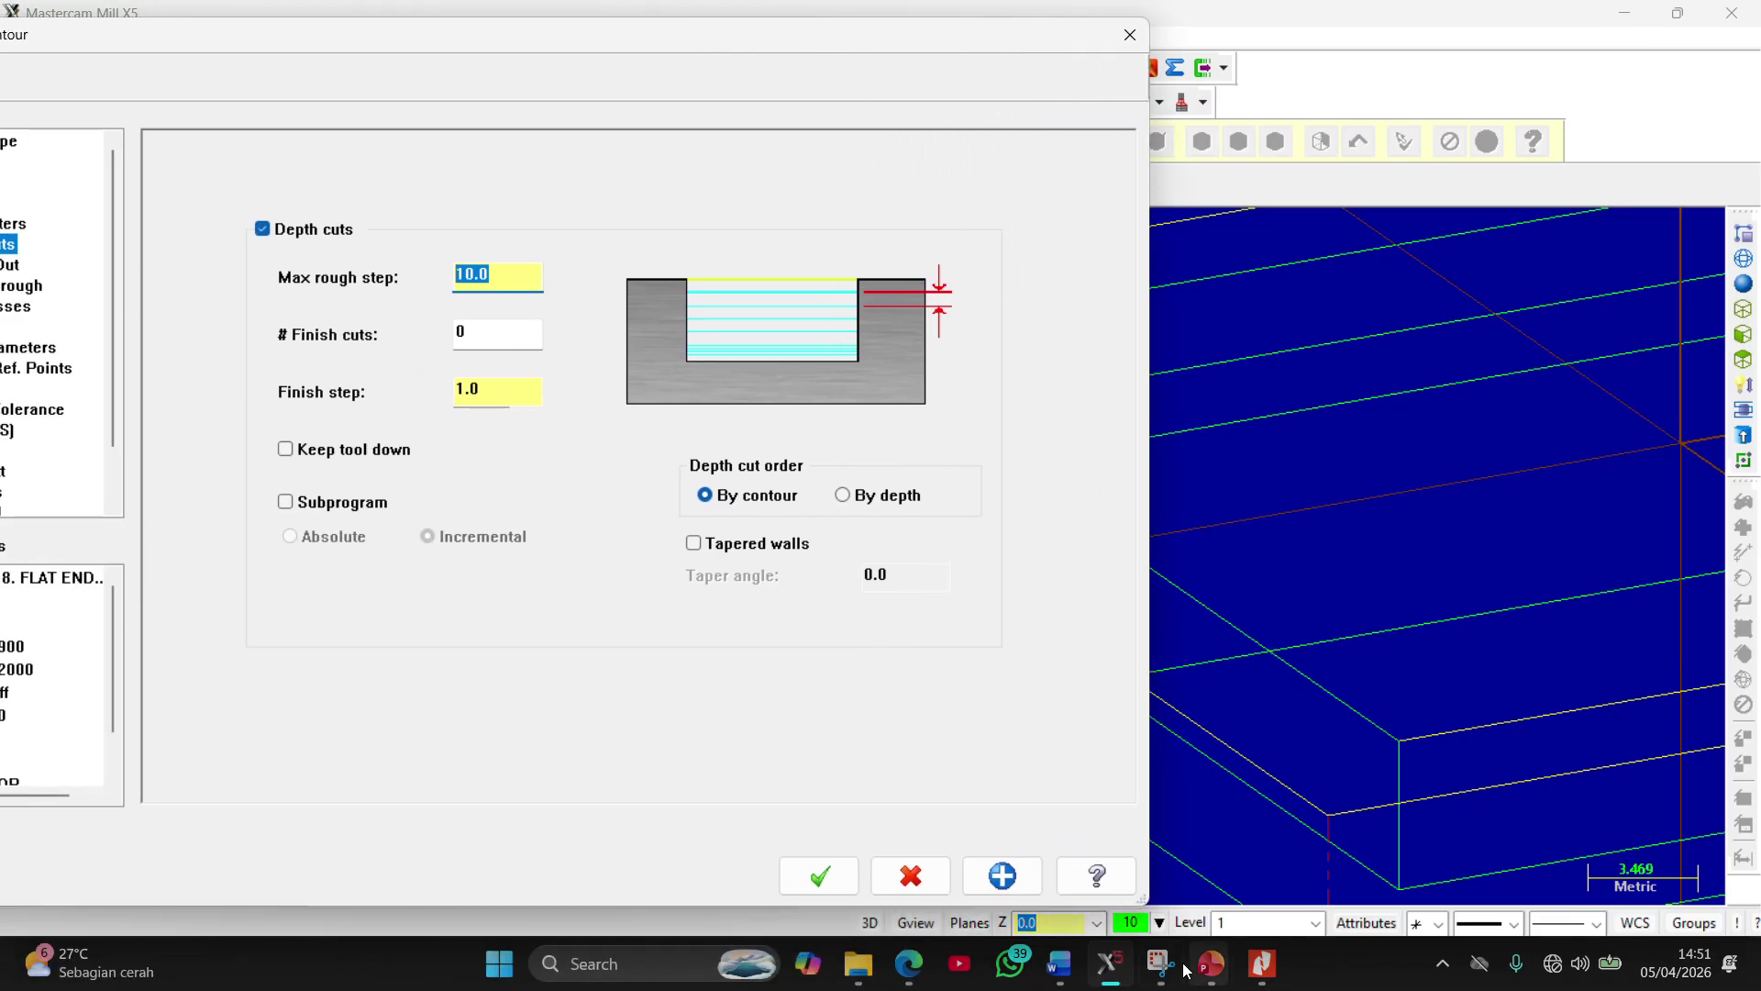
Check the recommended side-milling depth of cut for C2MA end mills in the Mitsubishi catalog in Nitro Pro, and return to Mastercam
left_click(1262, 964)
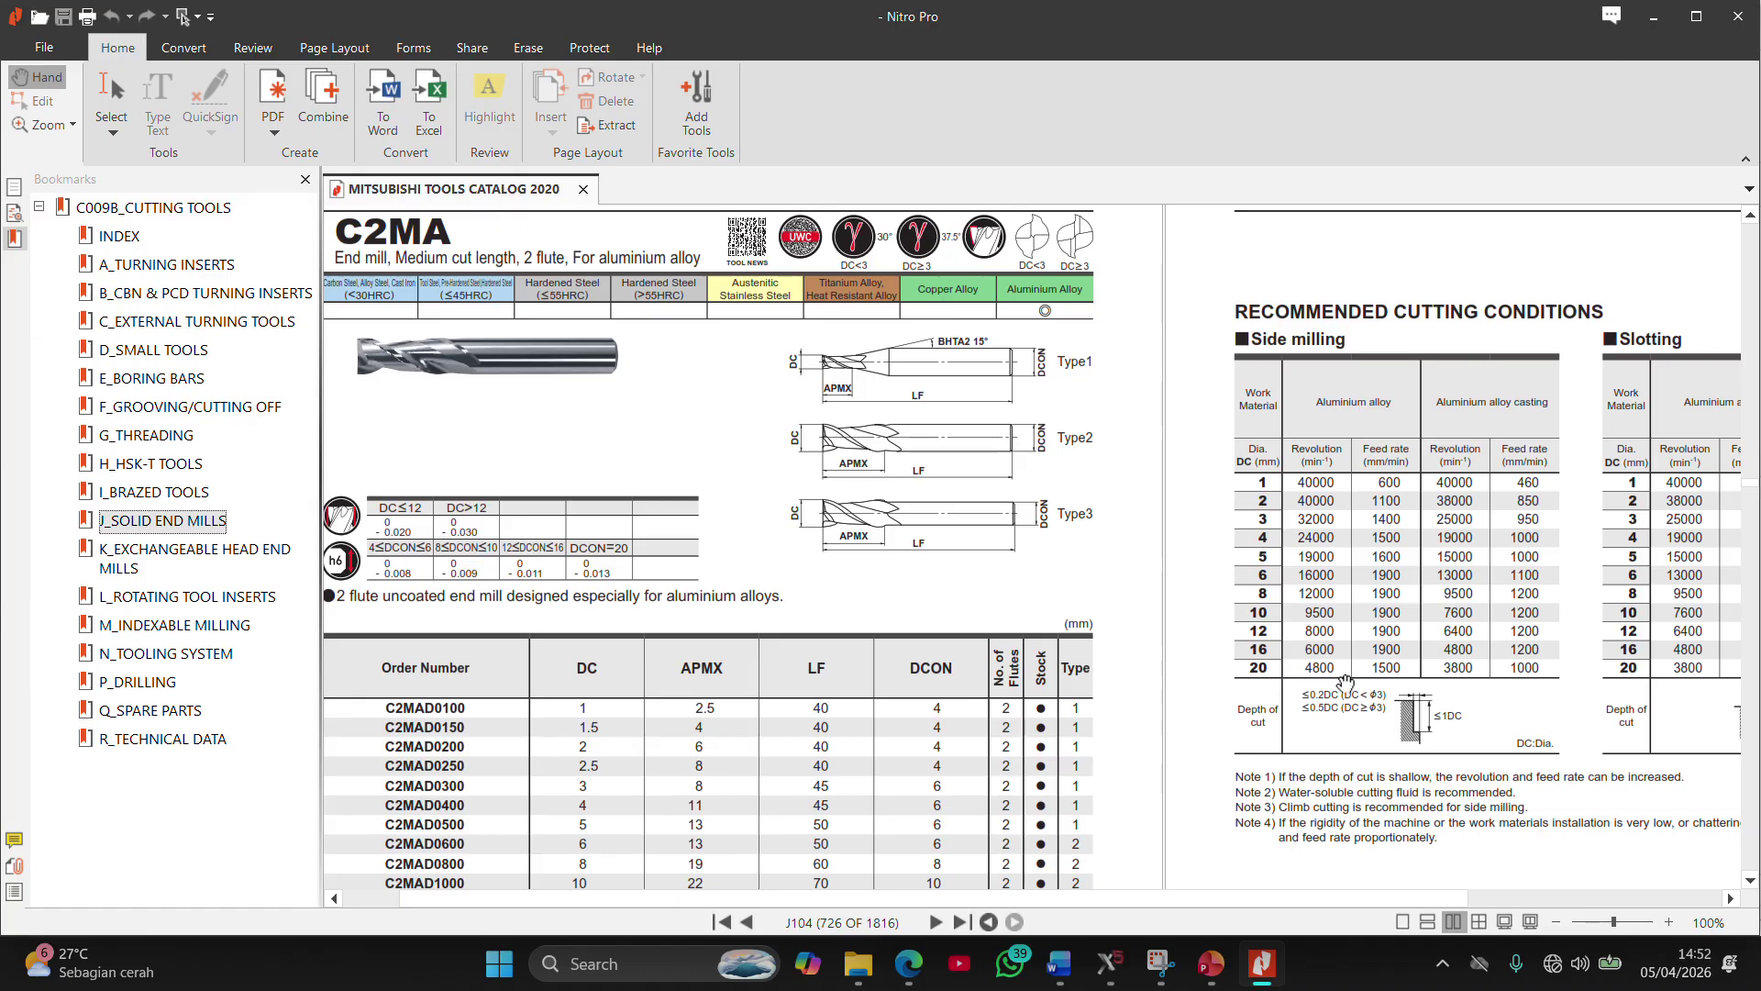
scroll(1462, 749, "up", 2)
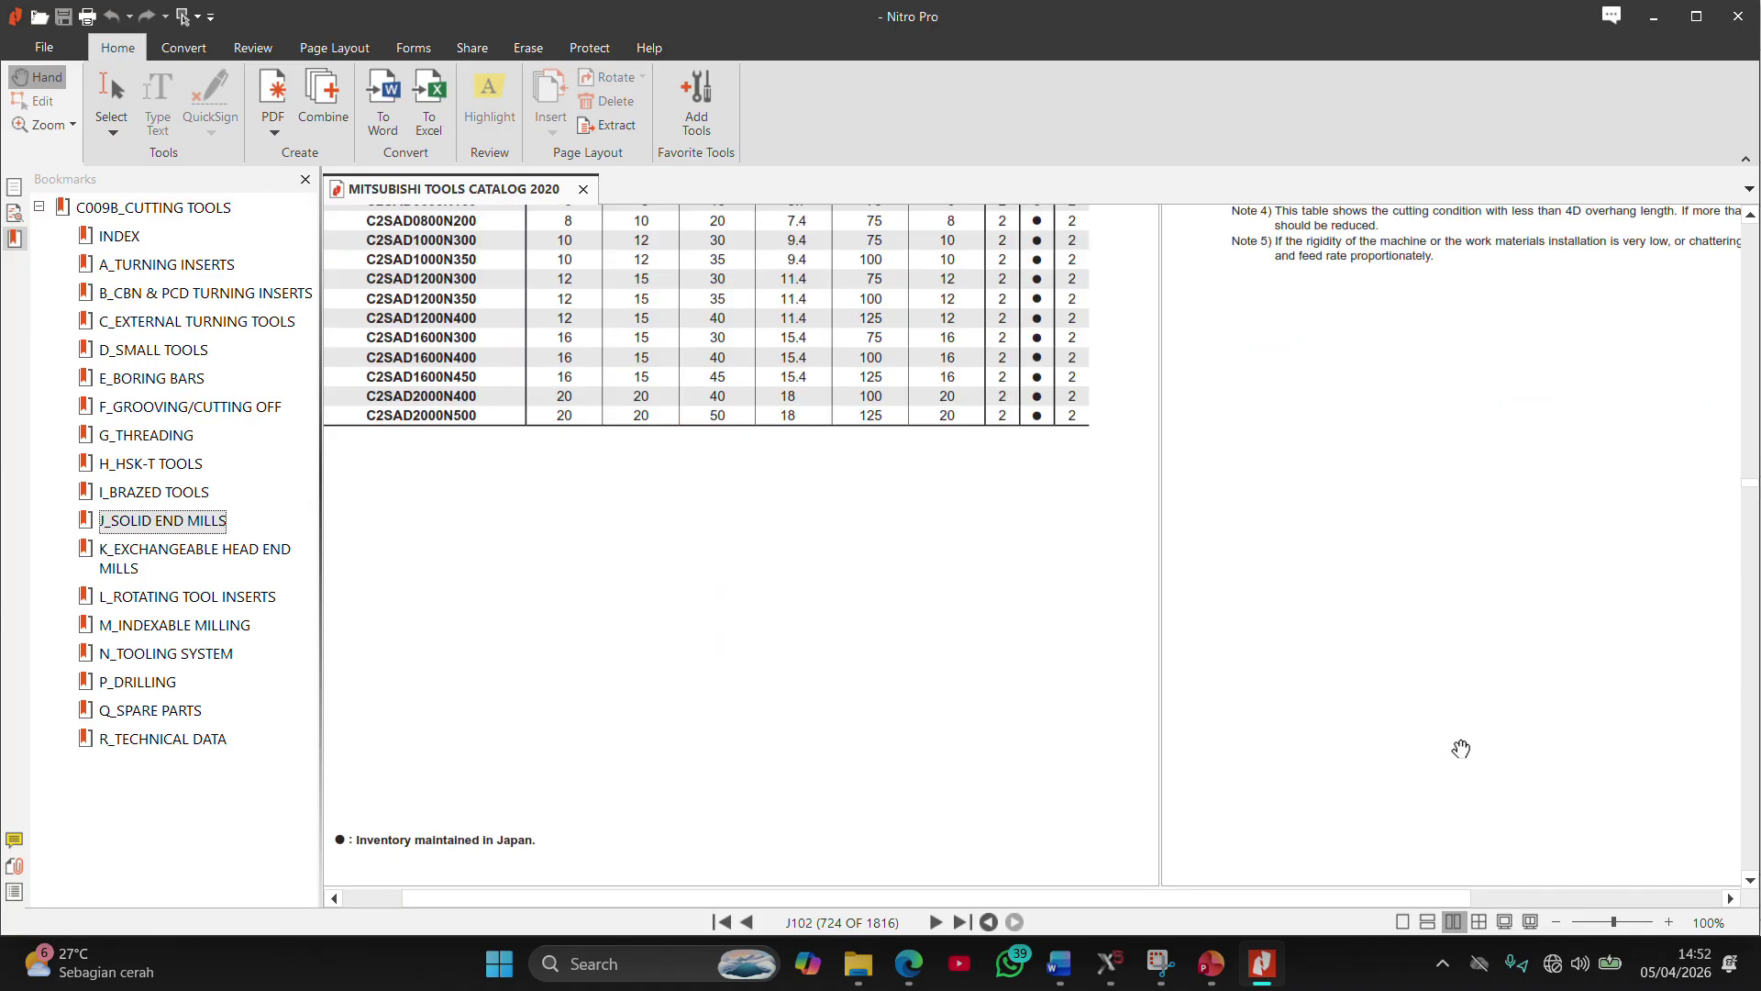
scroll(1462, 749, "down", 1)
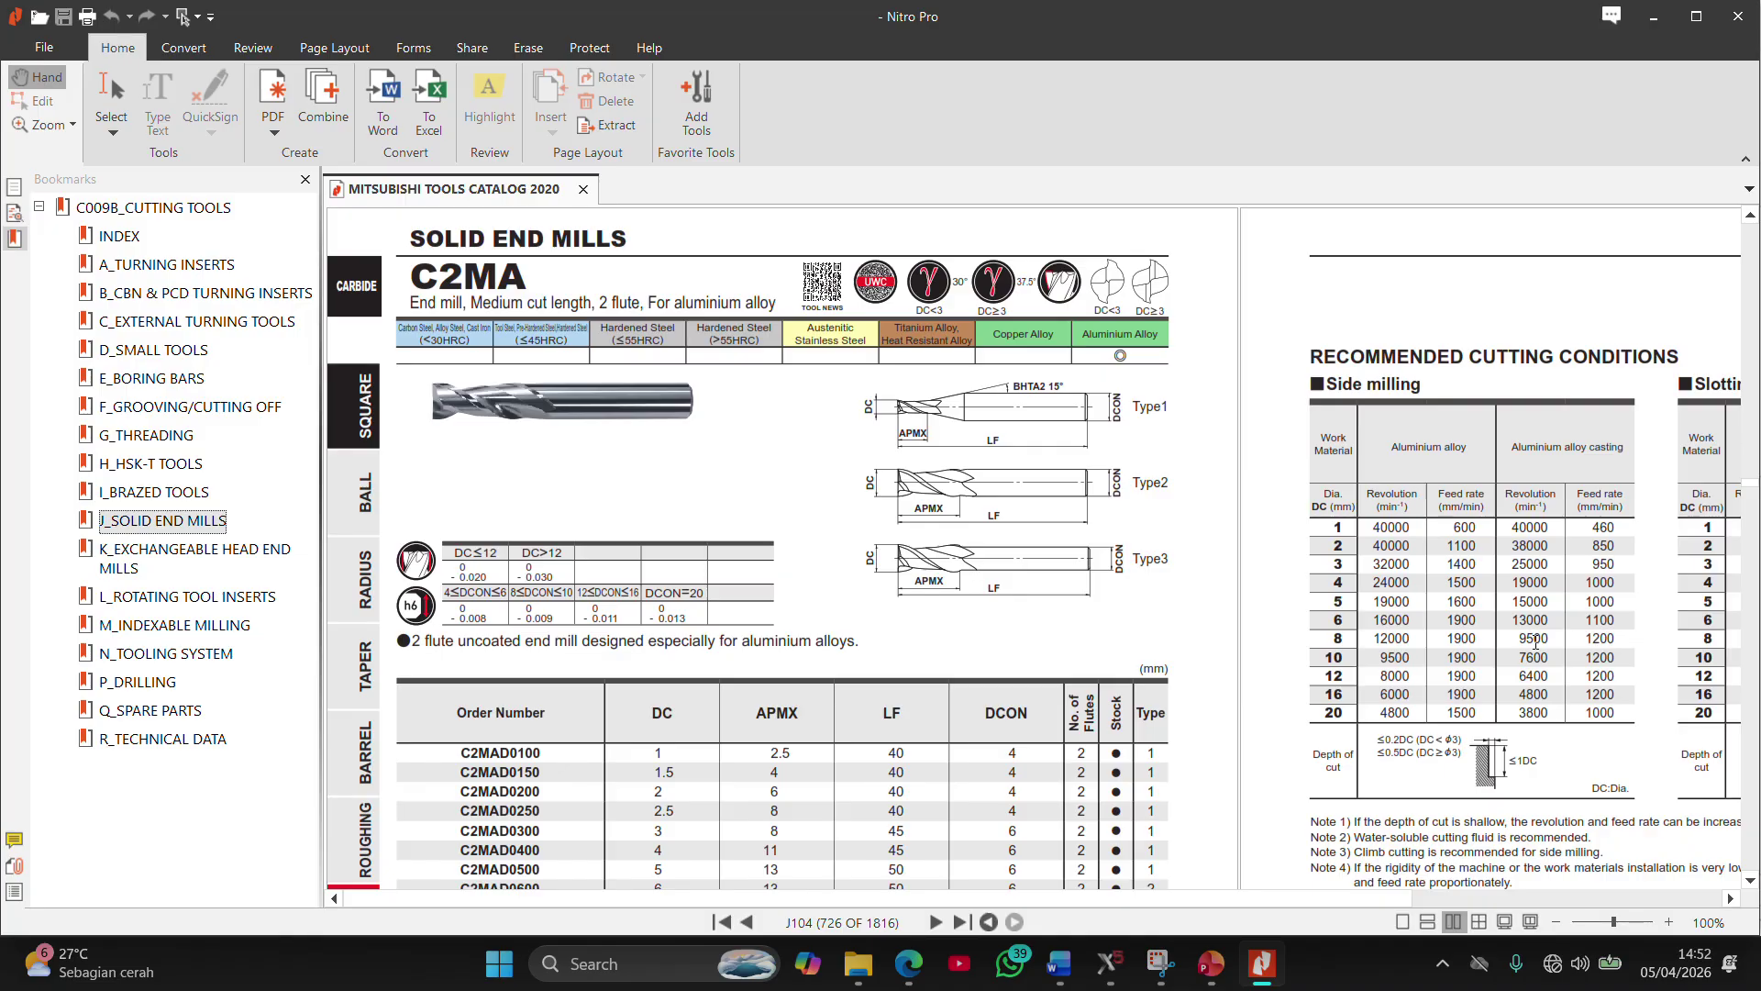
key("alt+Tab")
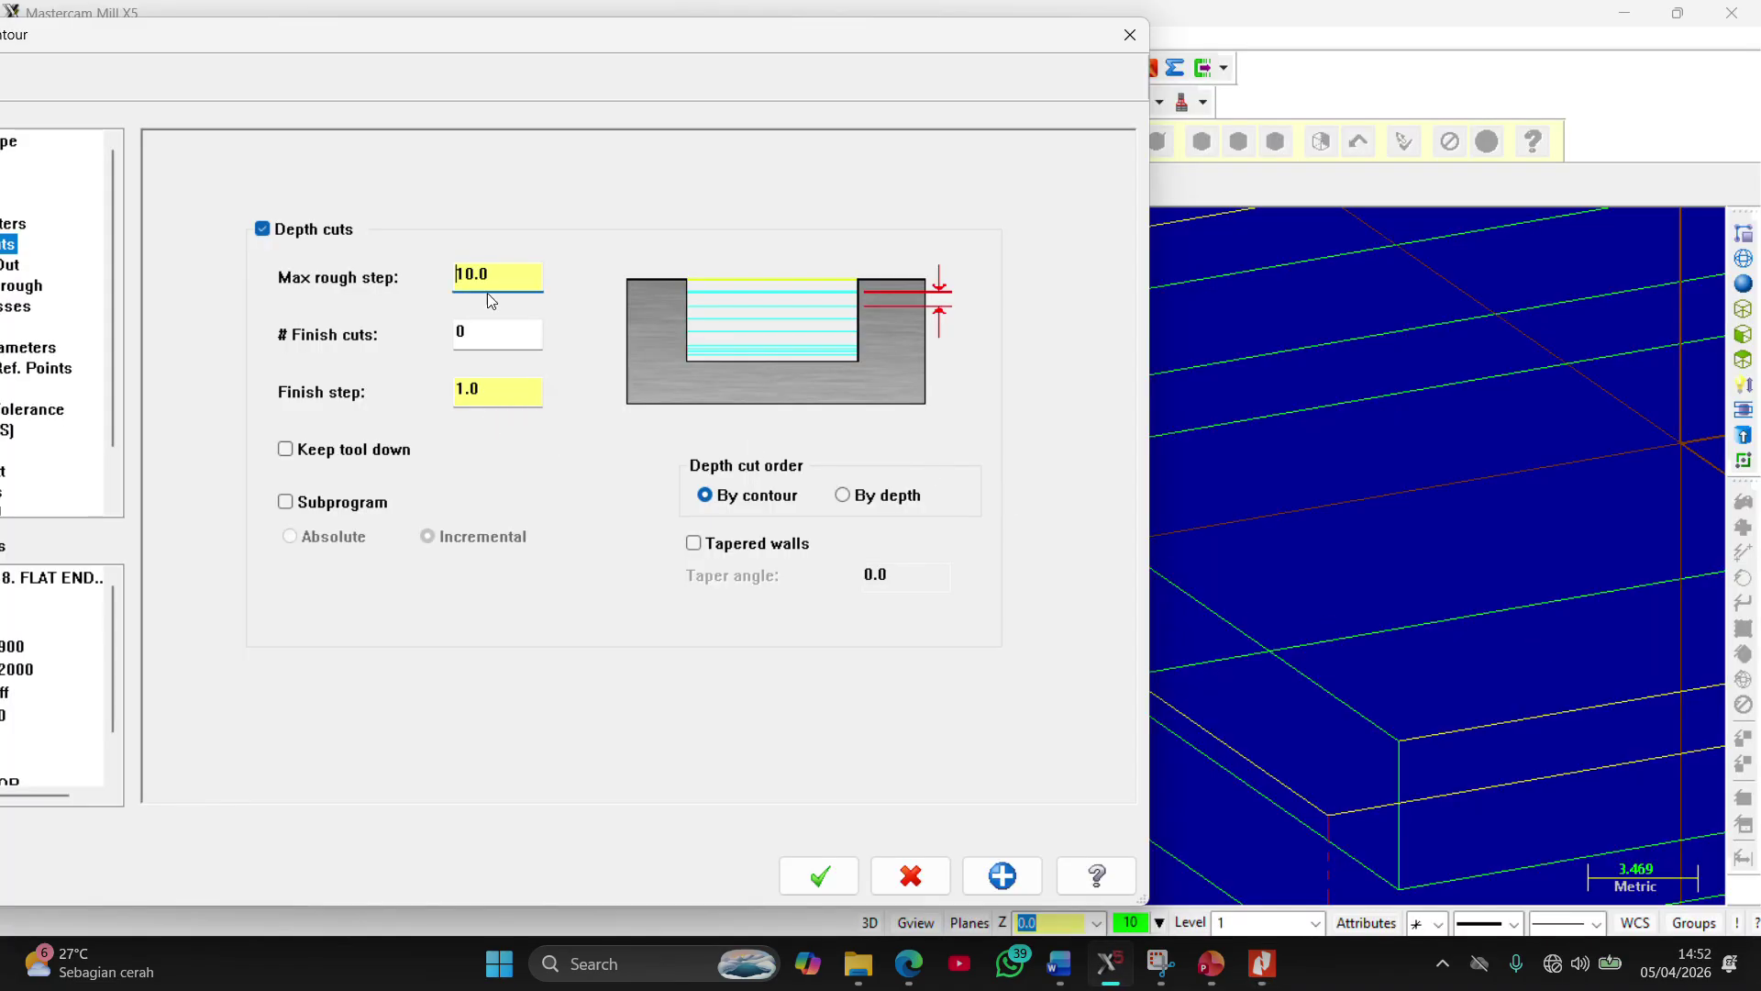
Set the contour's depth cuts to a maximum rough step of 8, one finish cut and a finish step of 0.1
left_click_drag(506, 276, 297, 284)
type("8")
left_click(489, 341)
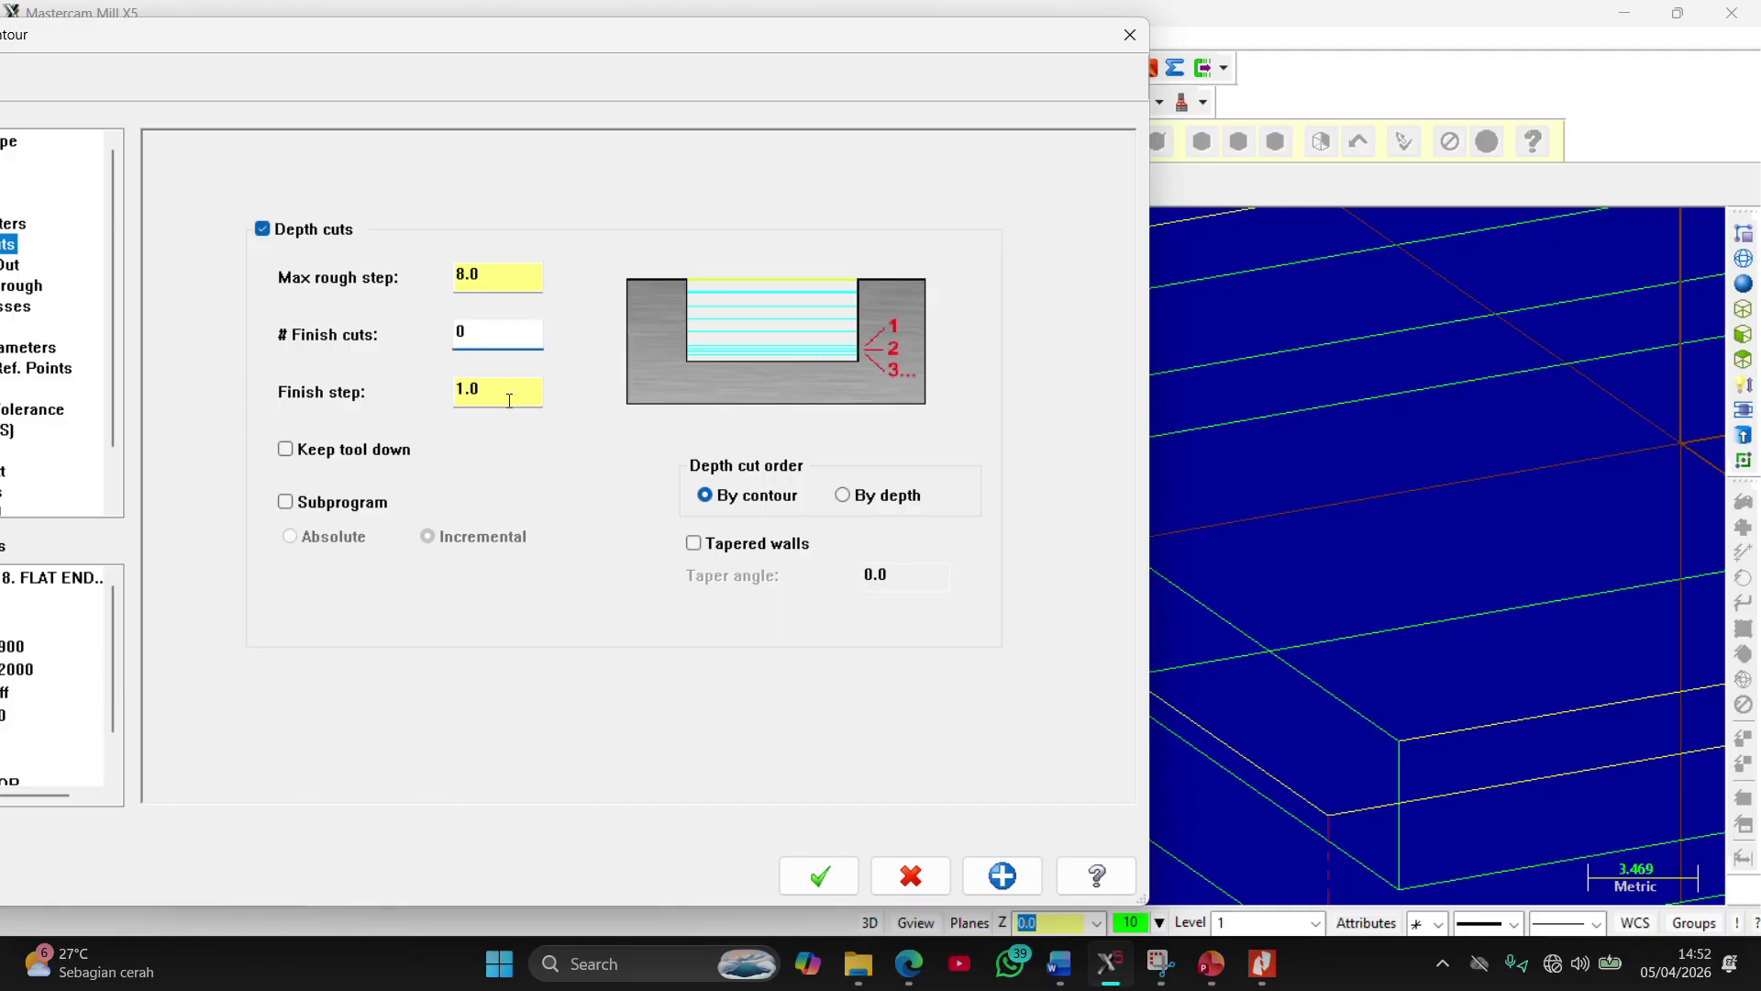
left_click(508, 396)
type("0.1")
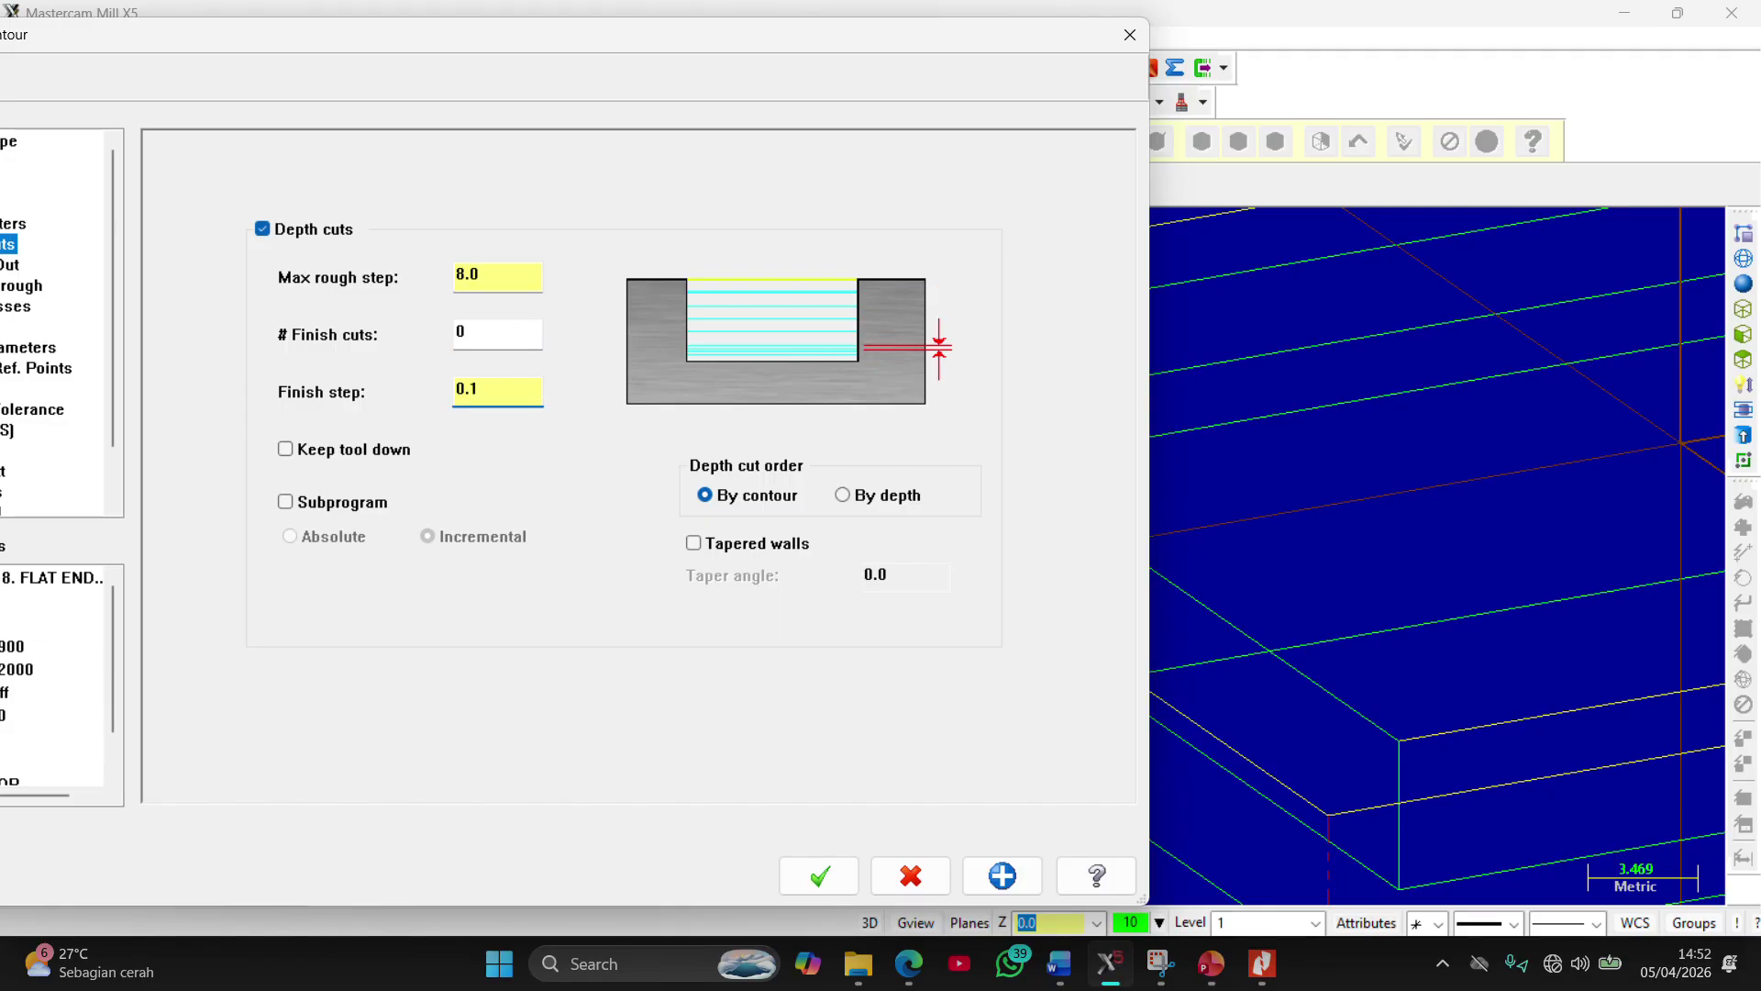
left_click(457, 332)
type("1")
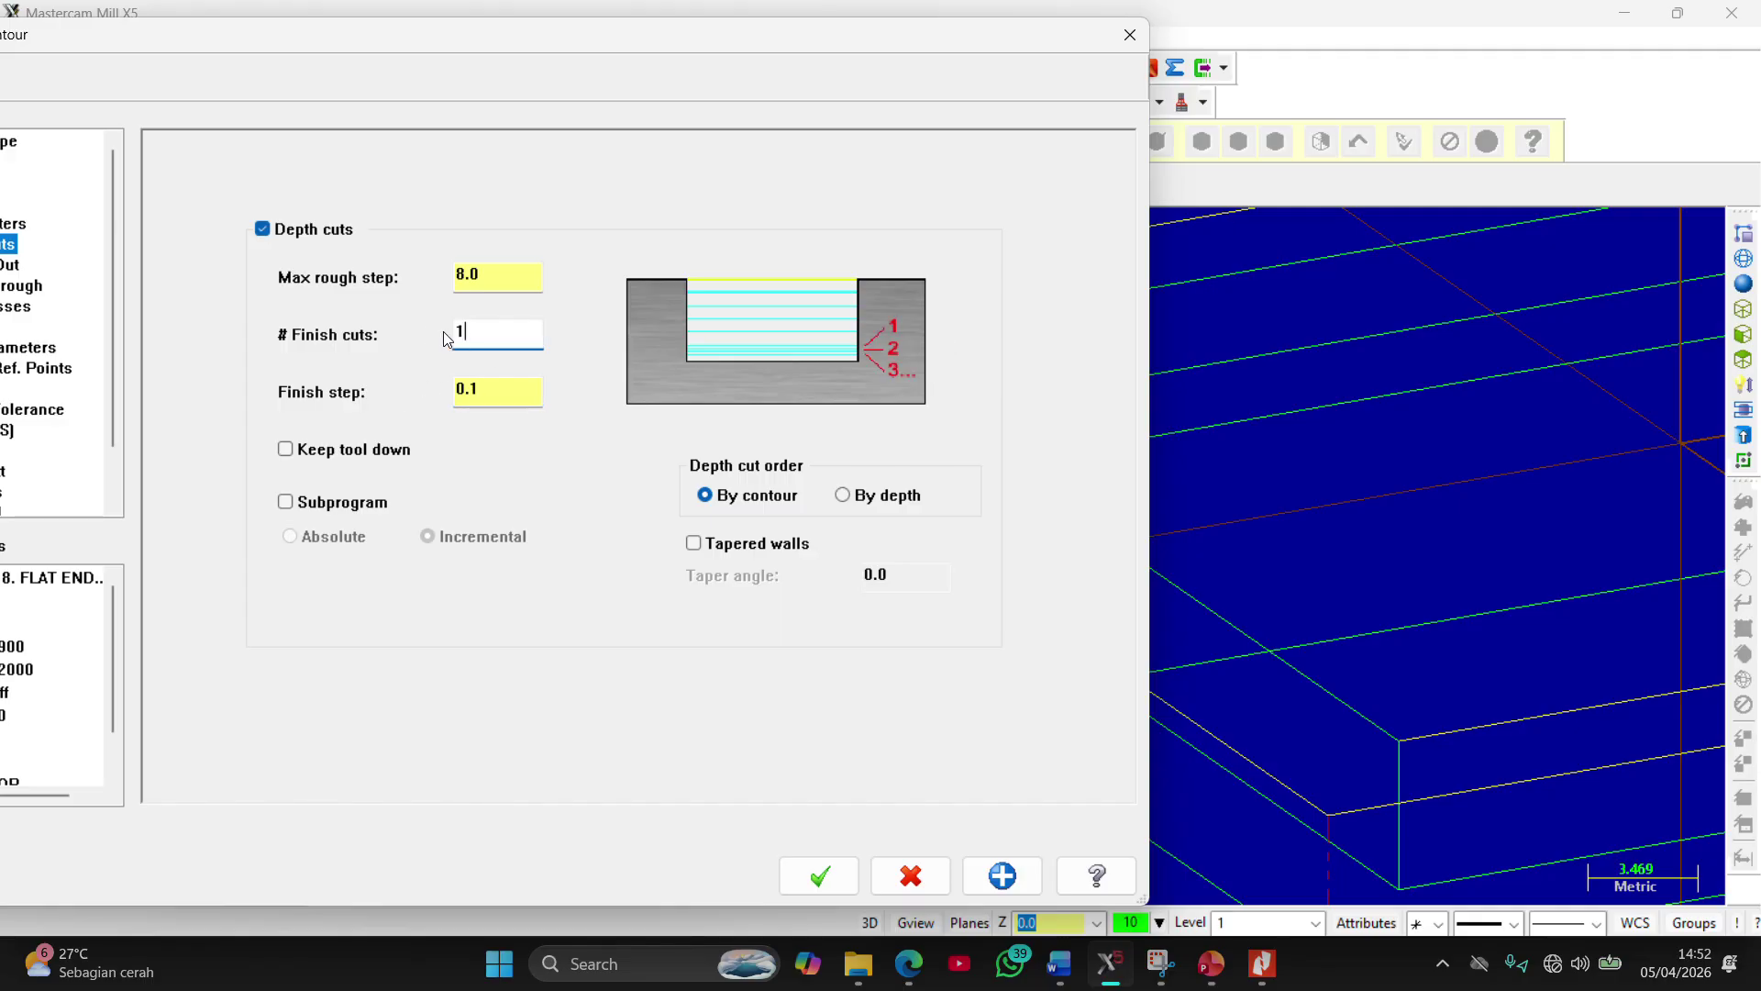
left_click_drag(460, 43, 630, 30)
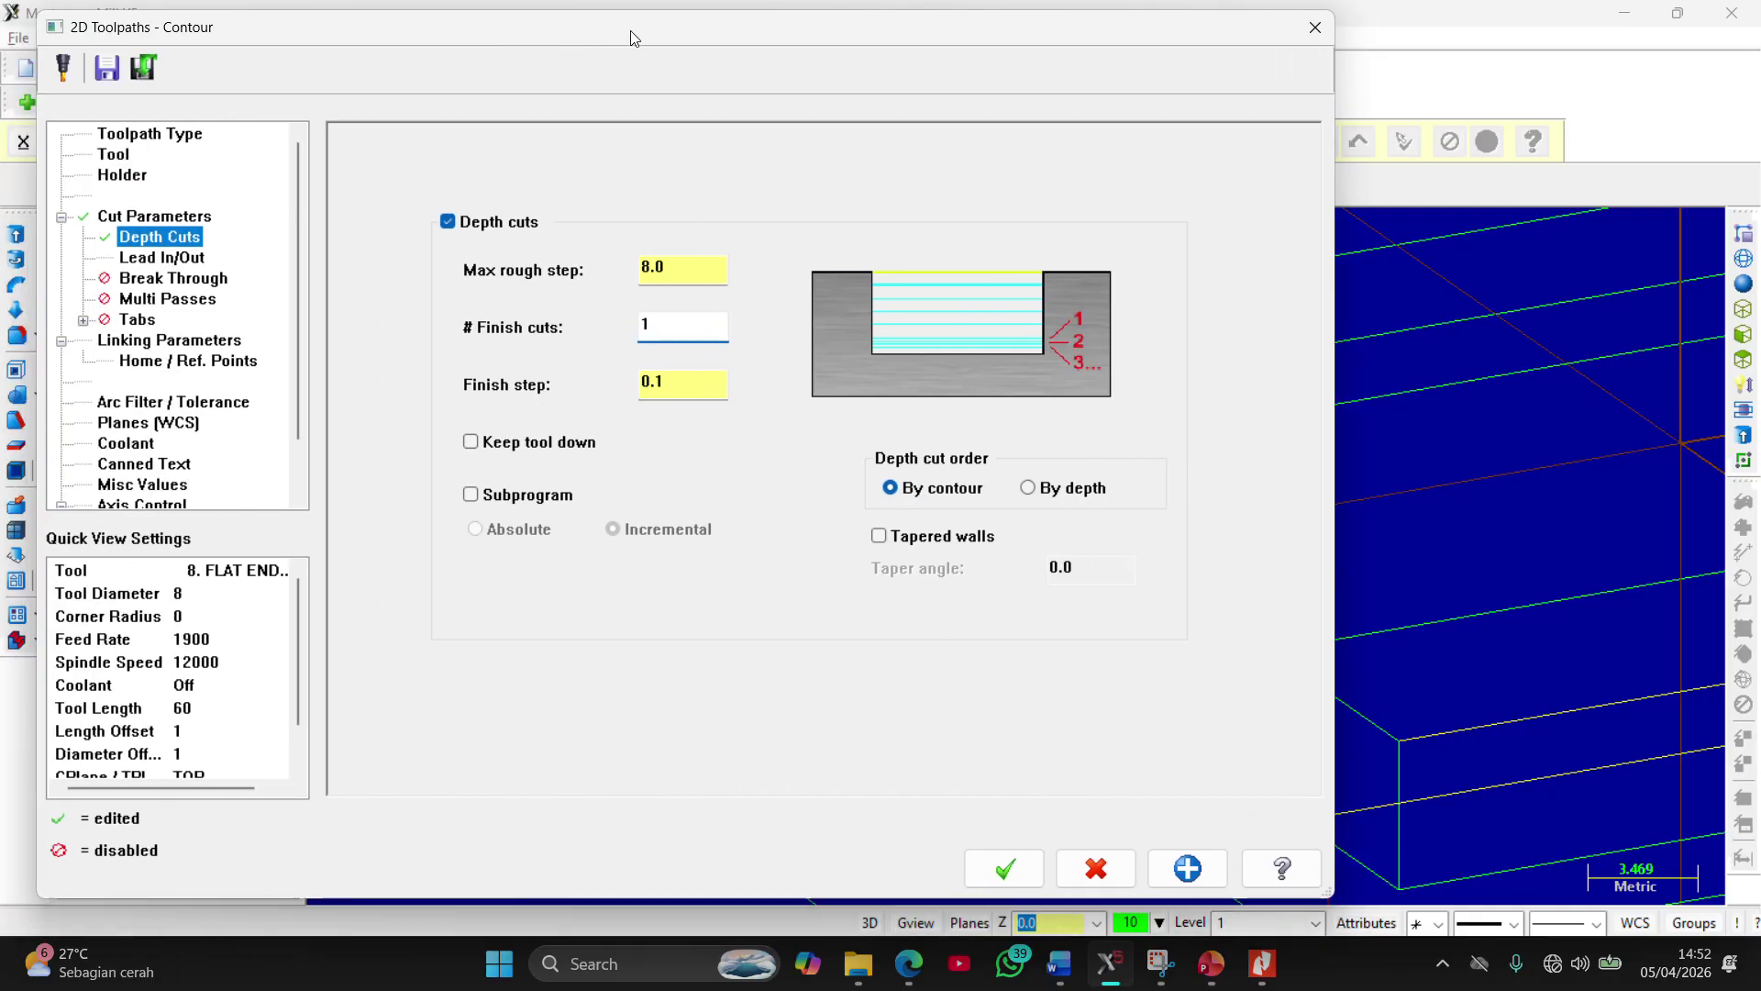
Disable lead in/out for the contour toolpath and check the break through settings
left_click(198, 257)
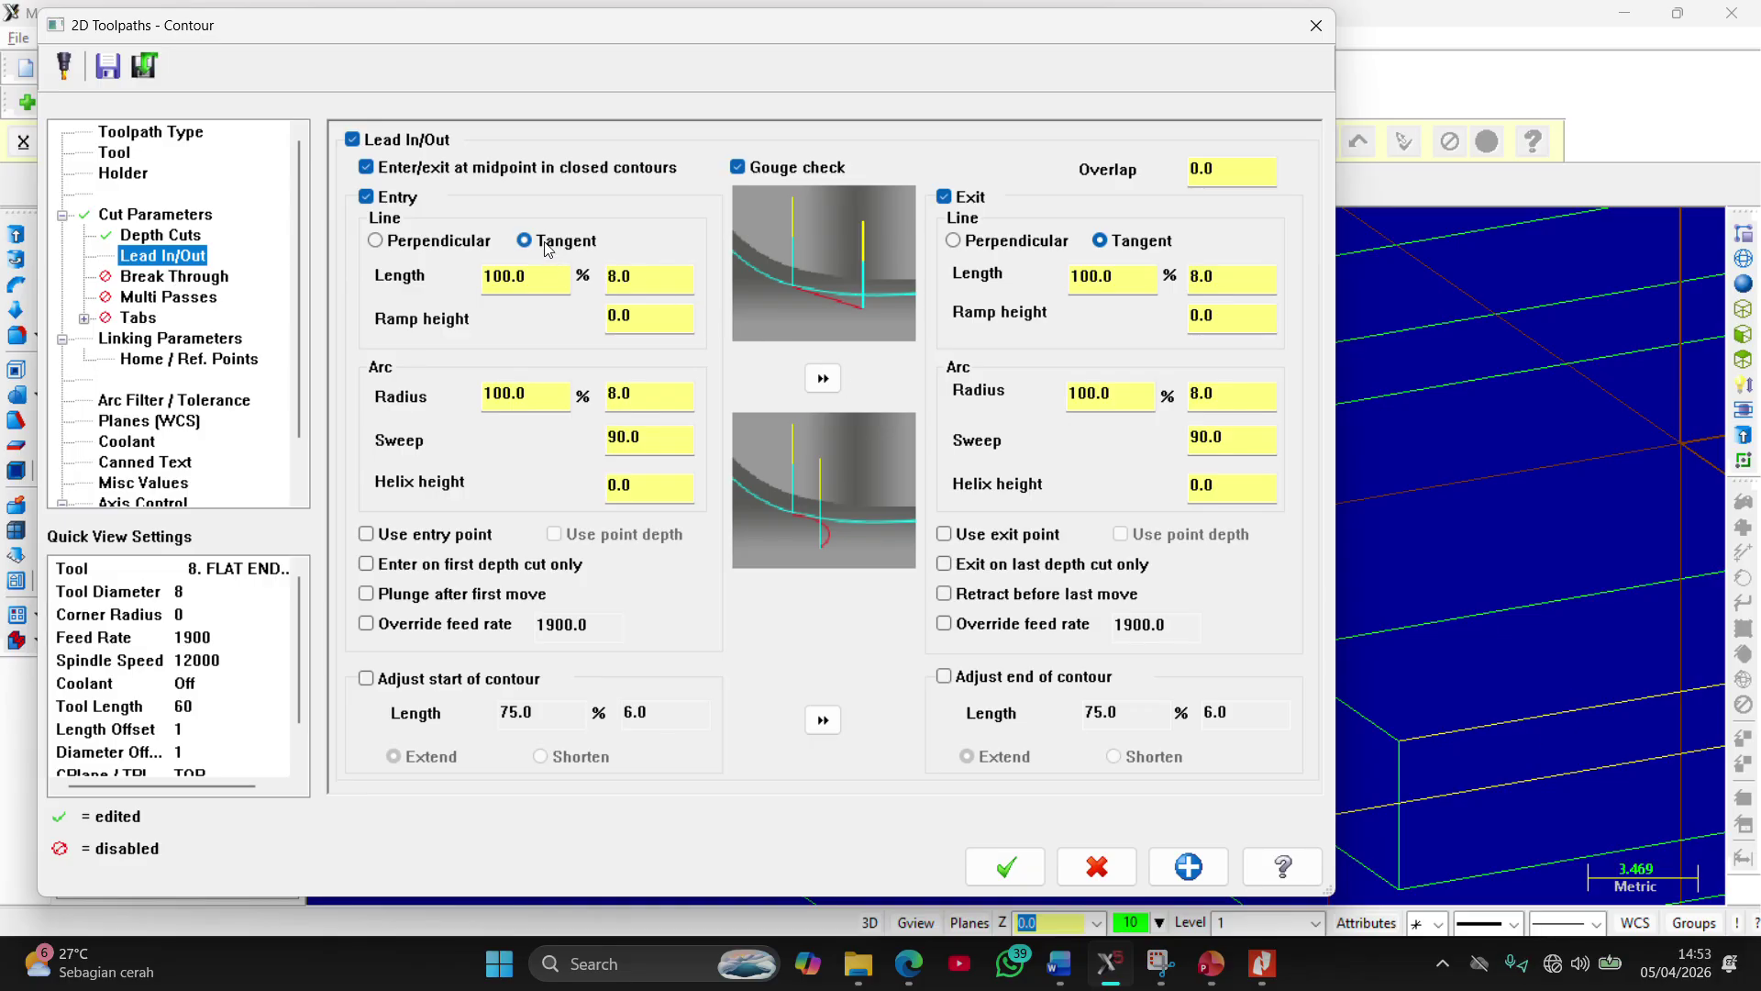
left_click(354, 139)
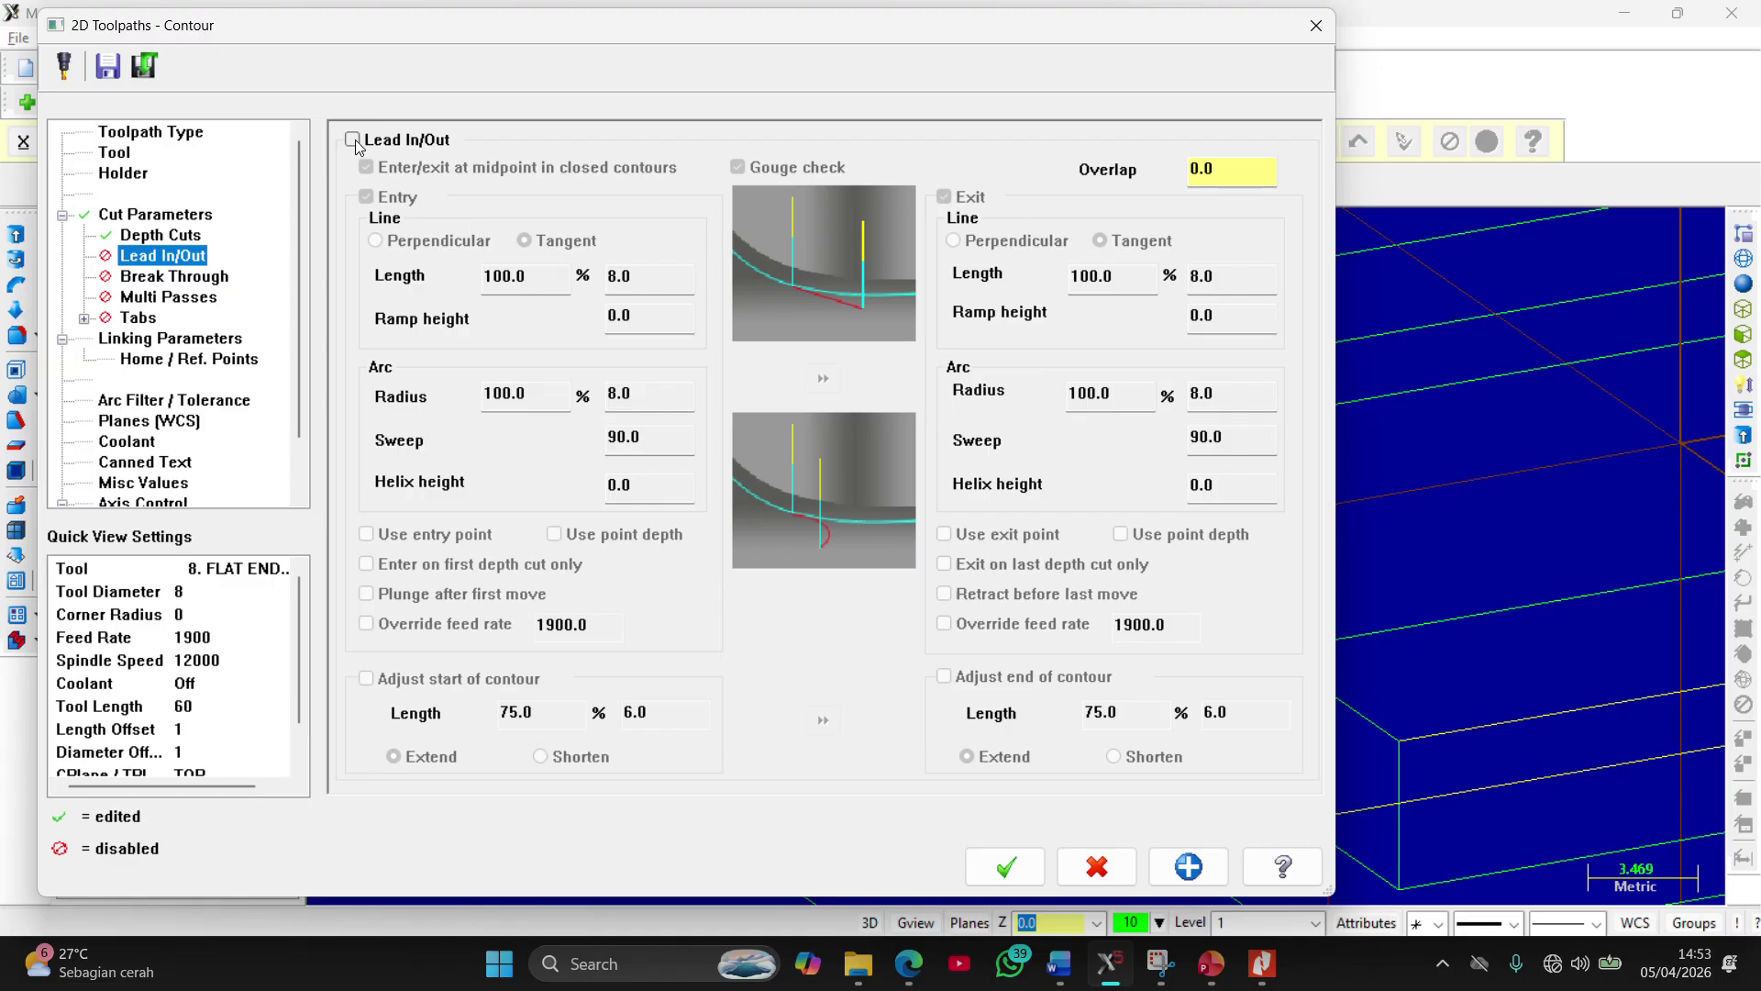
left_click(197, 279)
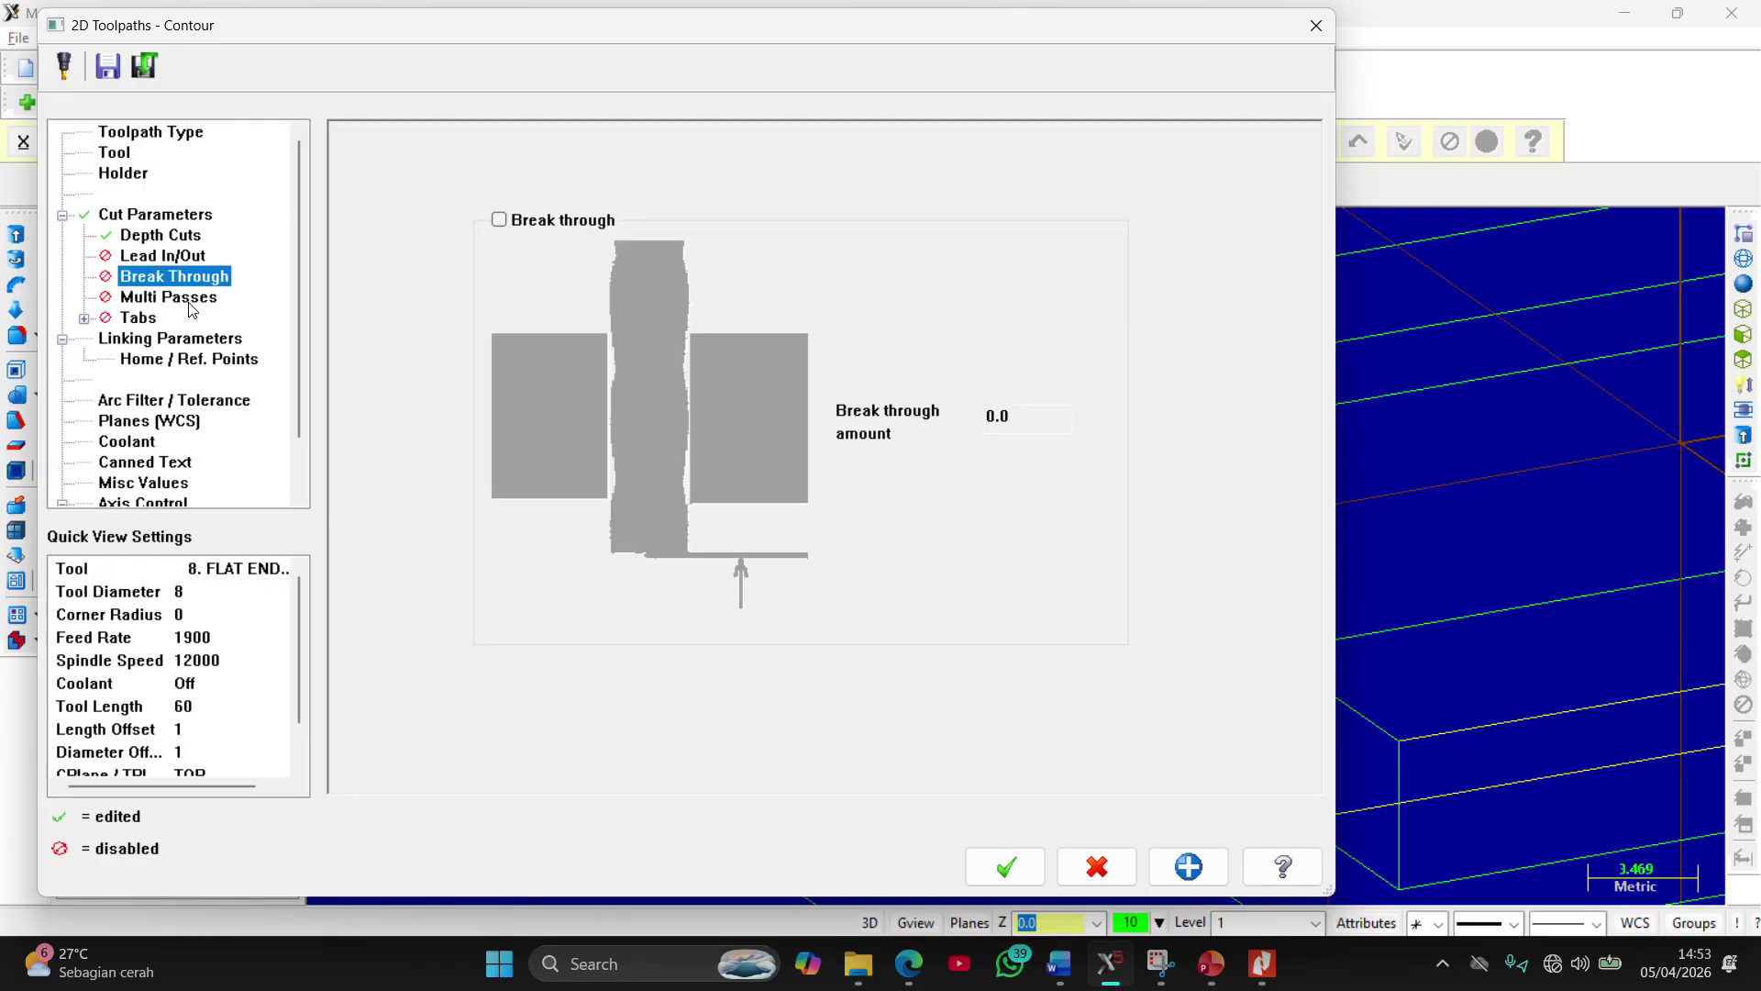
Enable multi passes for the contour toolpath
left_click(192, 307)
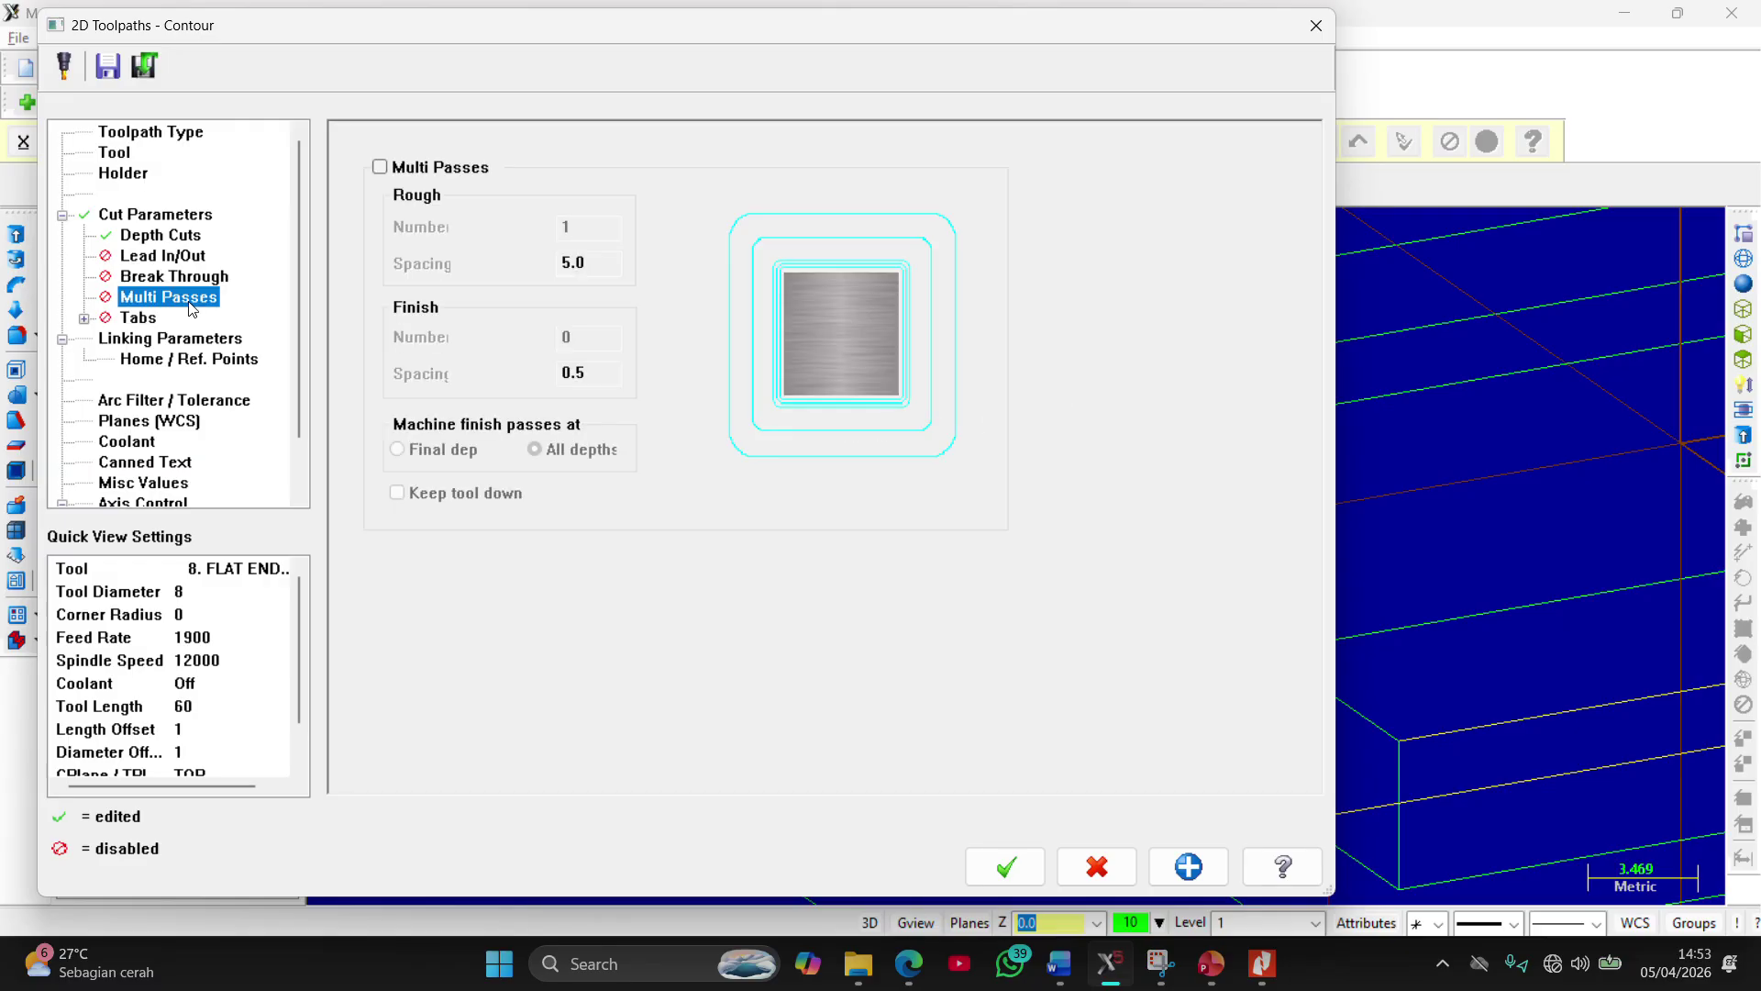
left_click(380, 167)
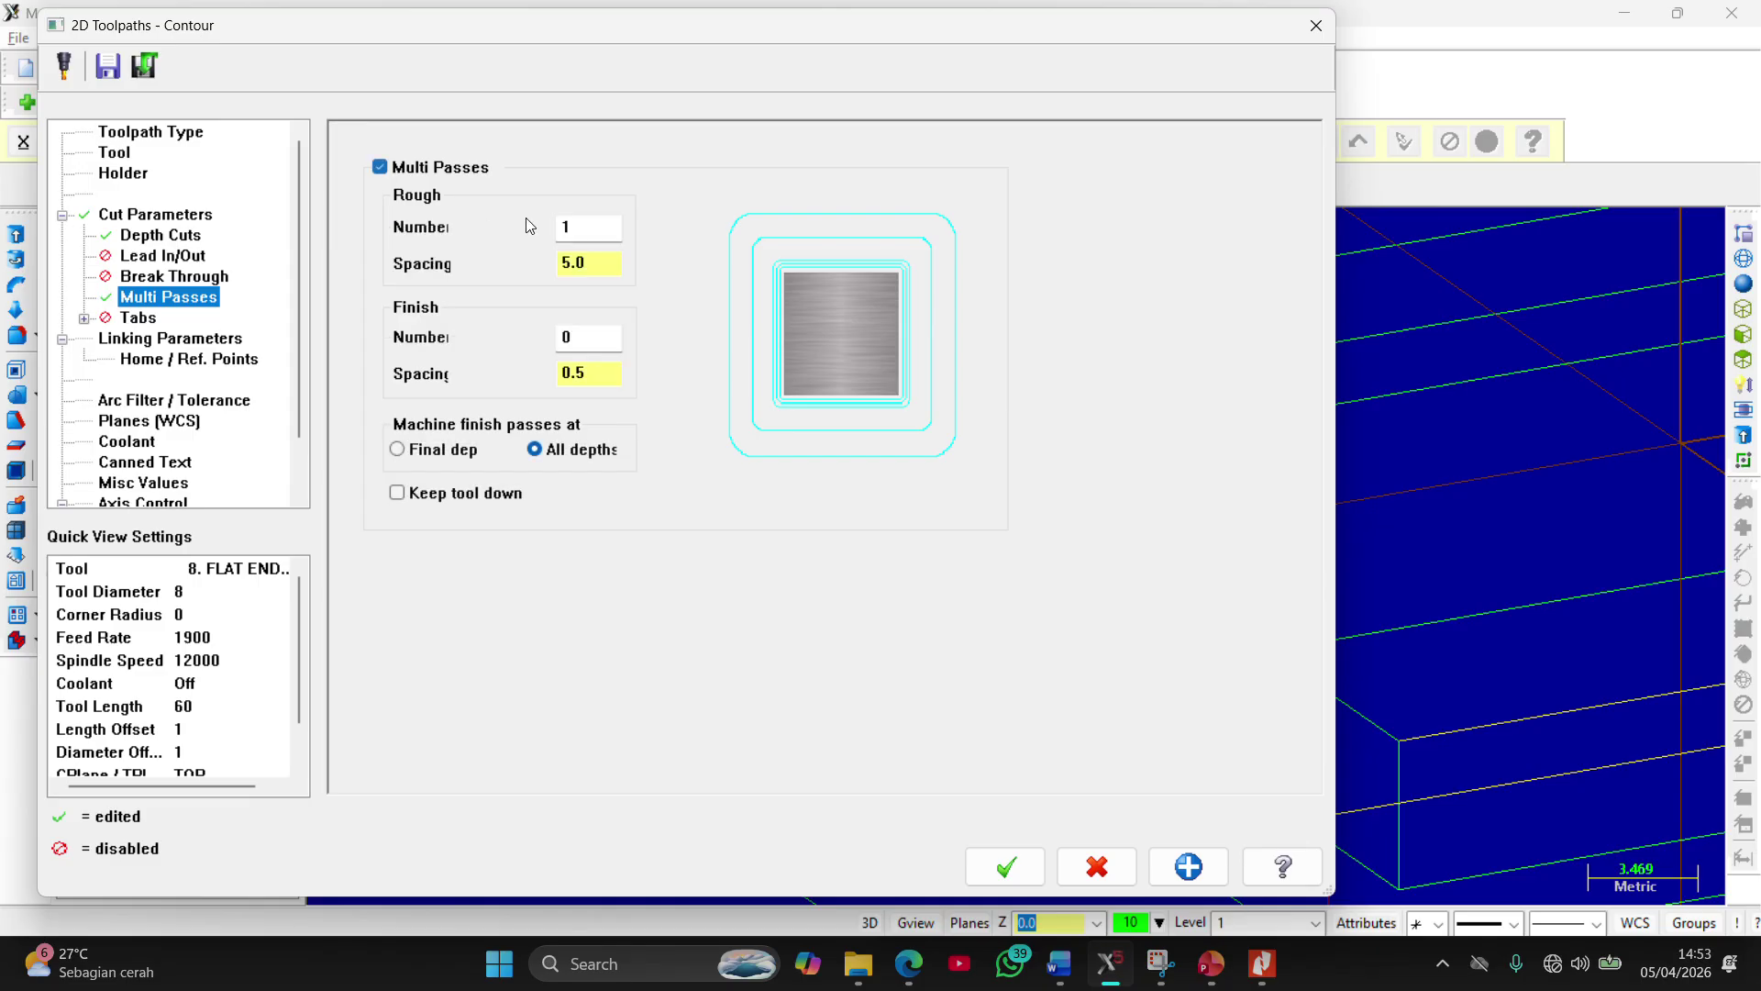
left_click(594, 263)
Check the recommended side-milling width of cut for C2MA end mills in the Mitsubishi catalog in Nitro Pro, and return to Mastercam
key("alt+Tab")
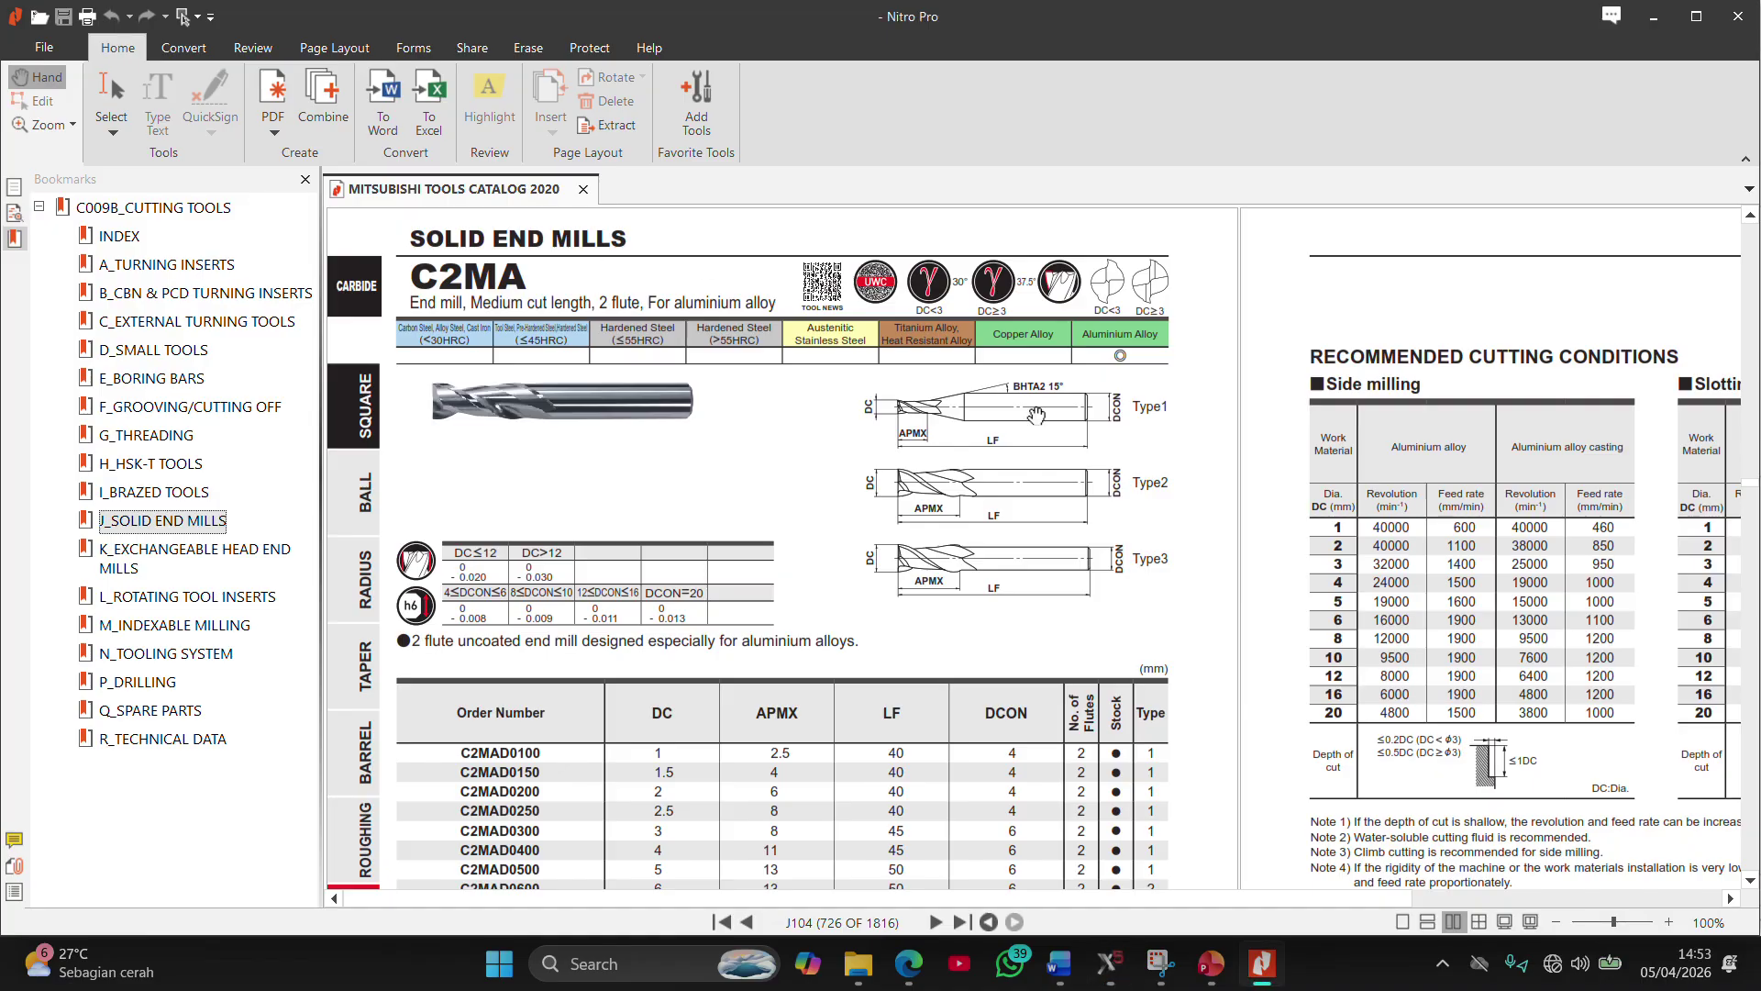
scroll(1506, 798, "up", 1)
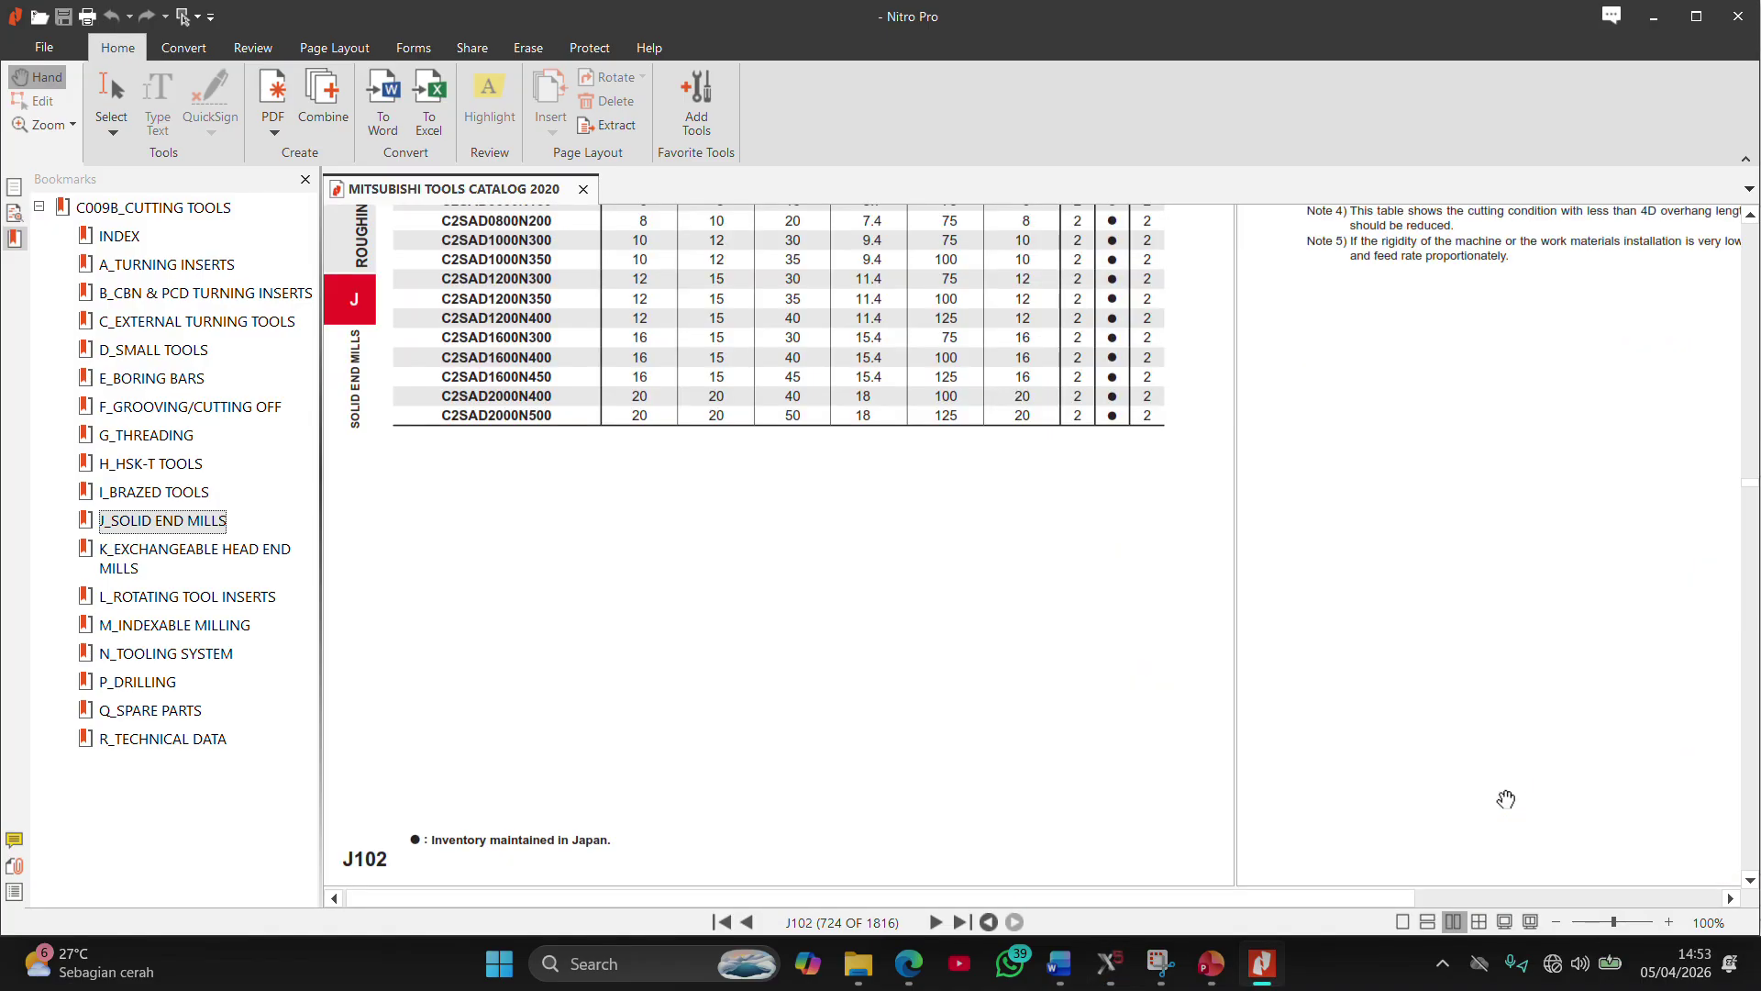
scroll(1505, 798, "down", 1)
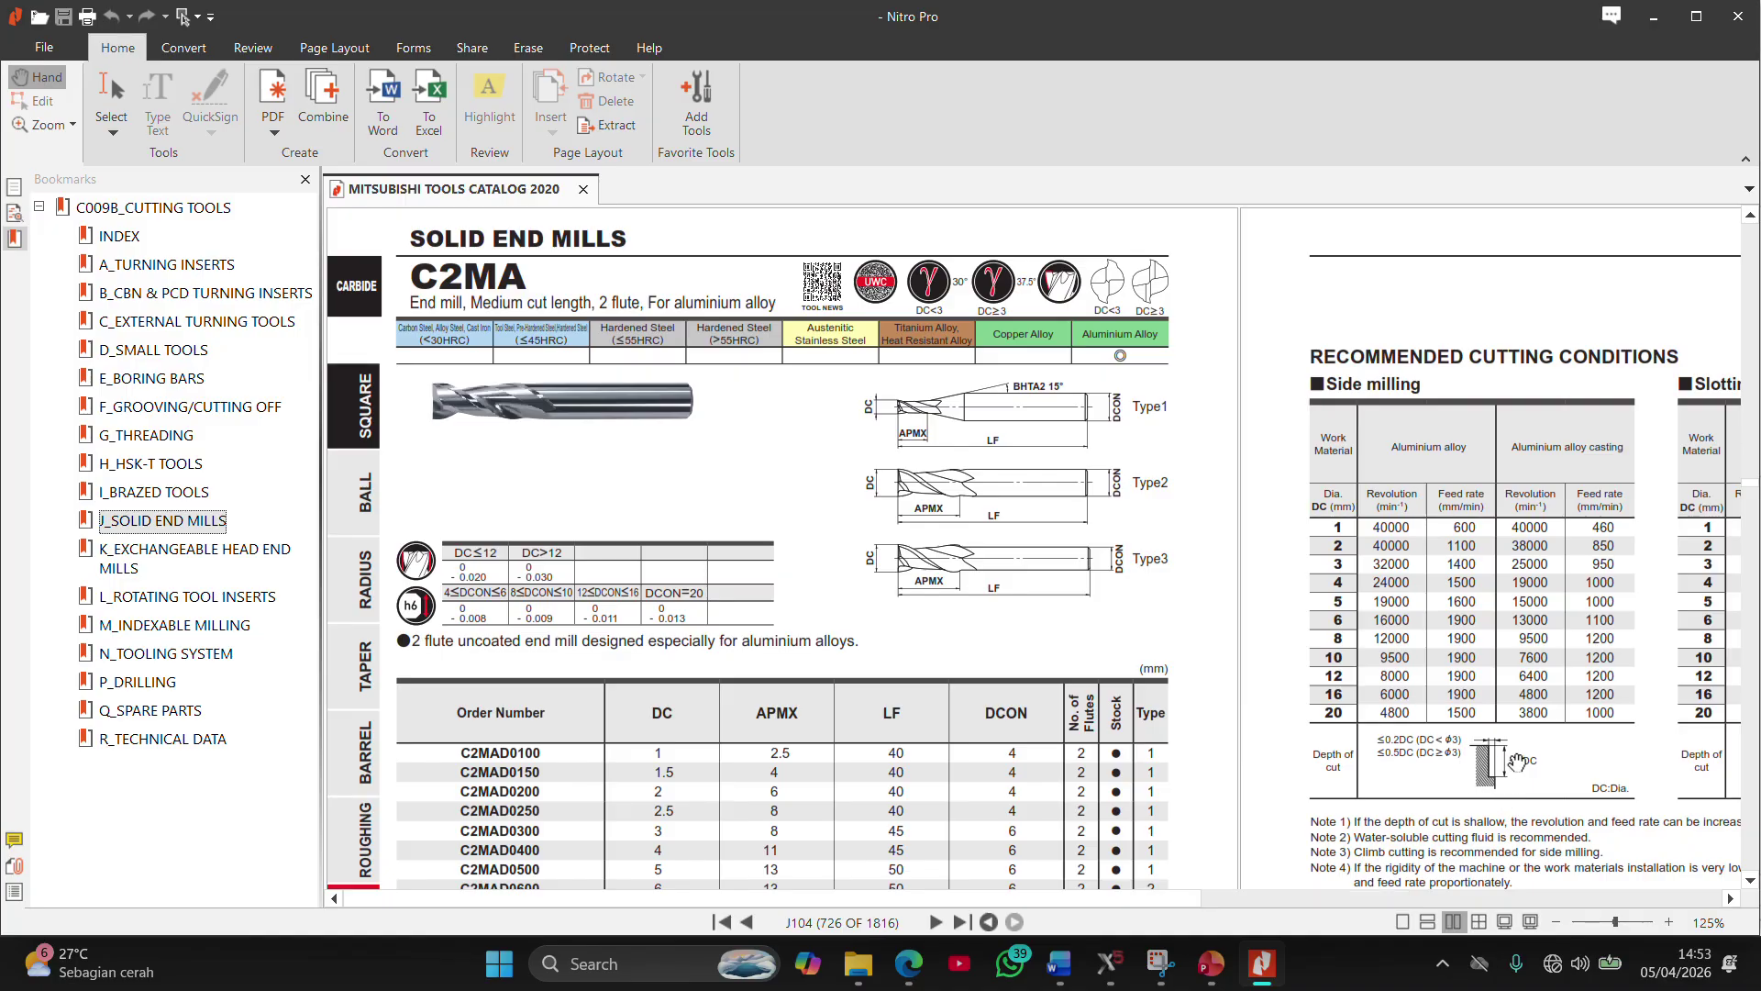
scroll(1514, 764, "up", 4)
scroll(1517, 764, "up", 1)
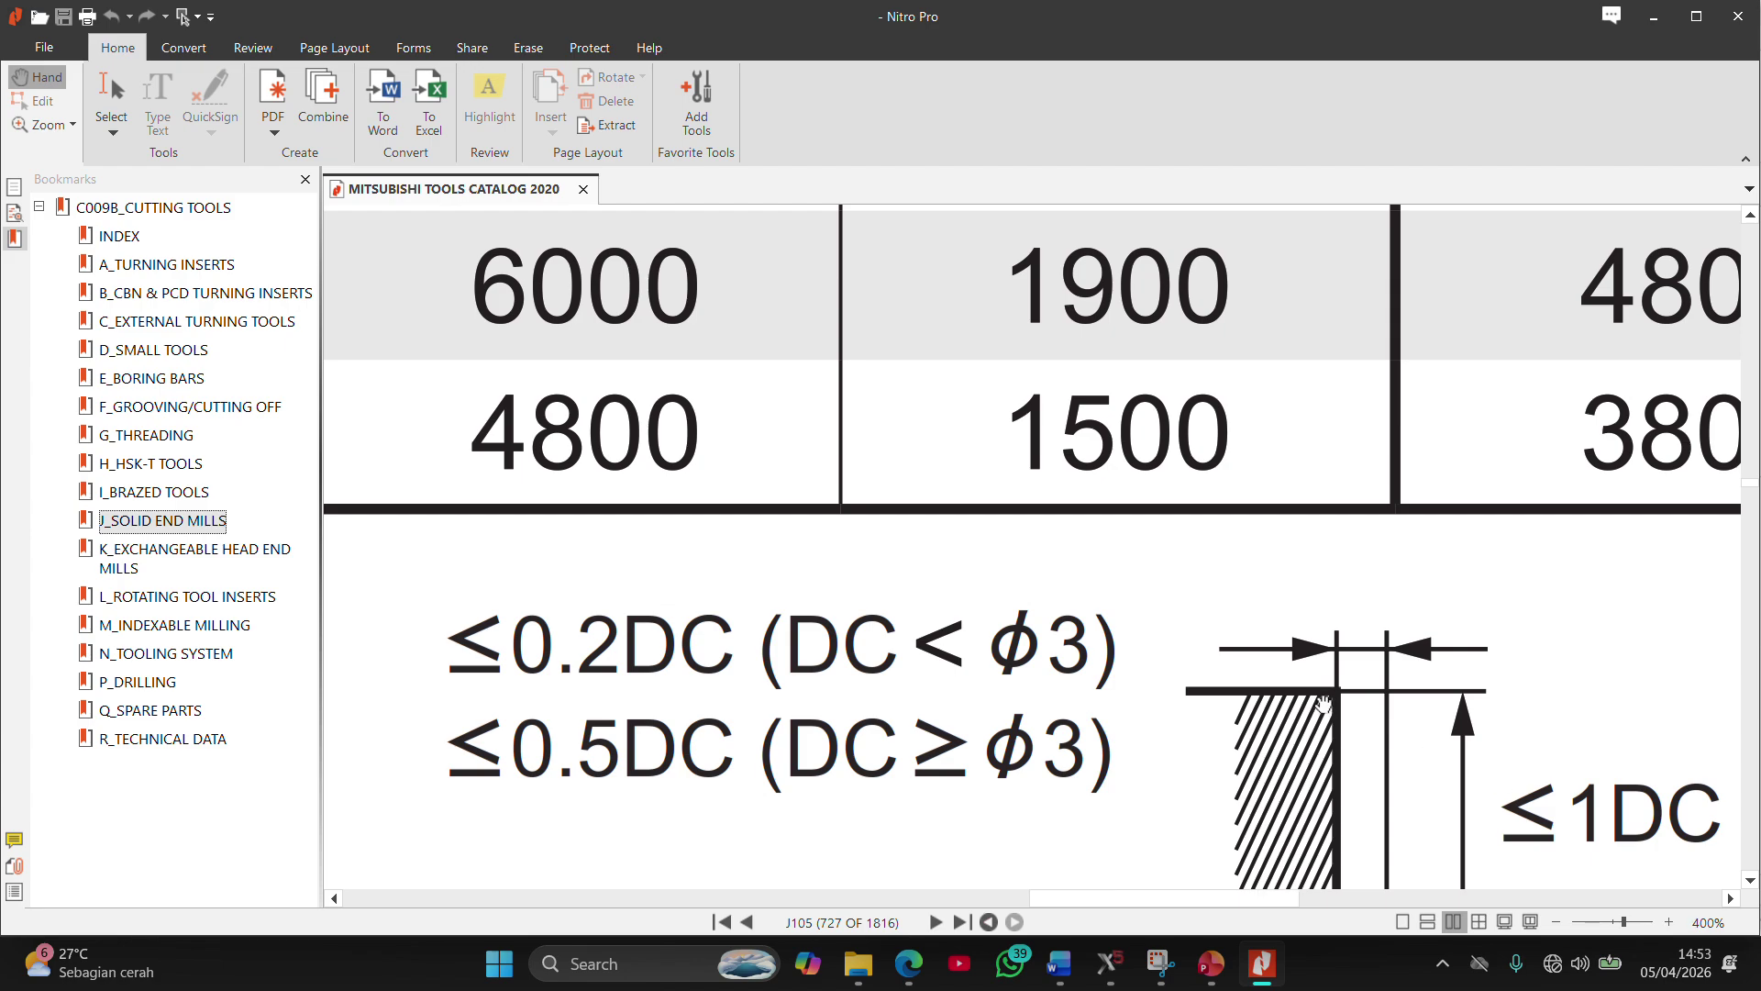
scroll(1377, 734, "down", 2)
scroll(1379, 734, "up", 1)
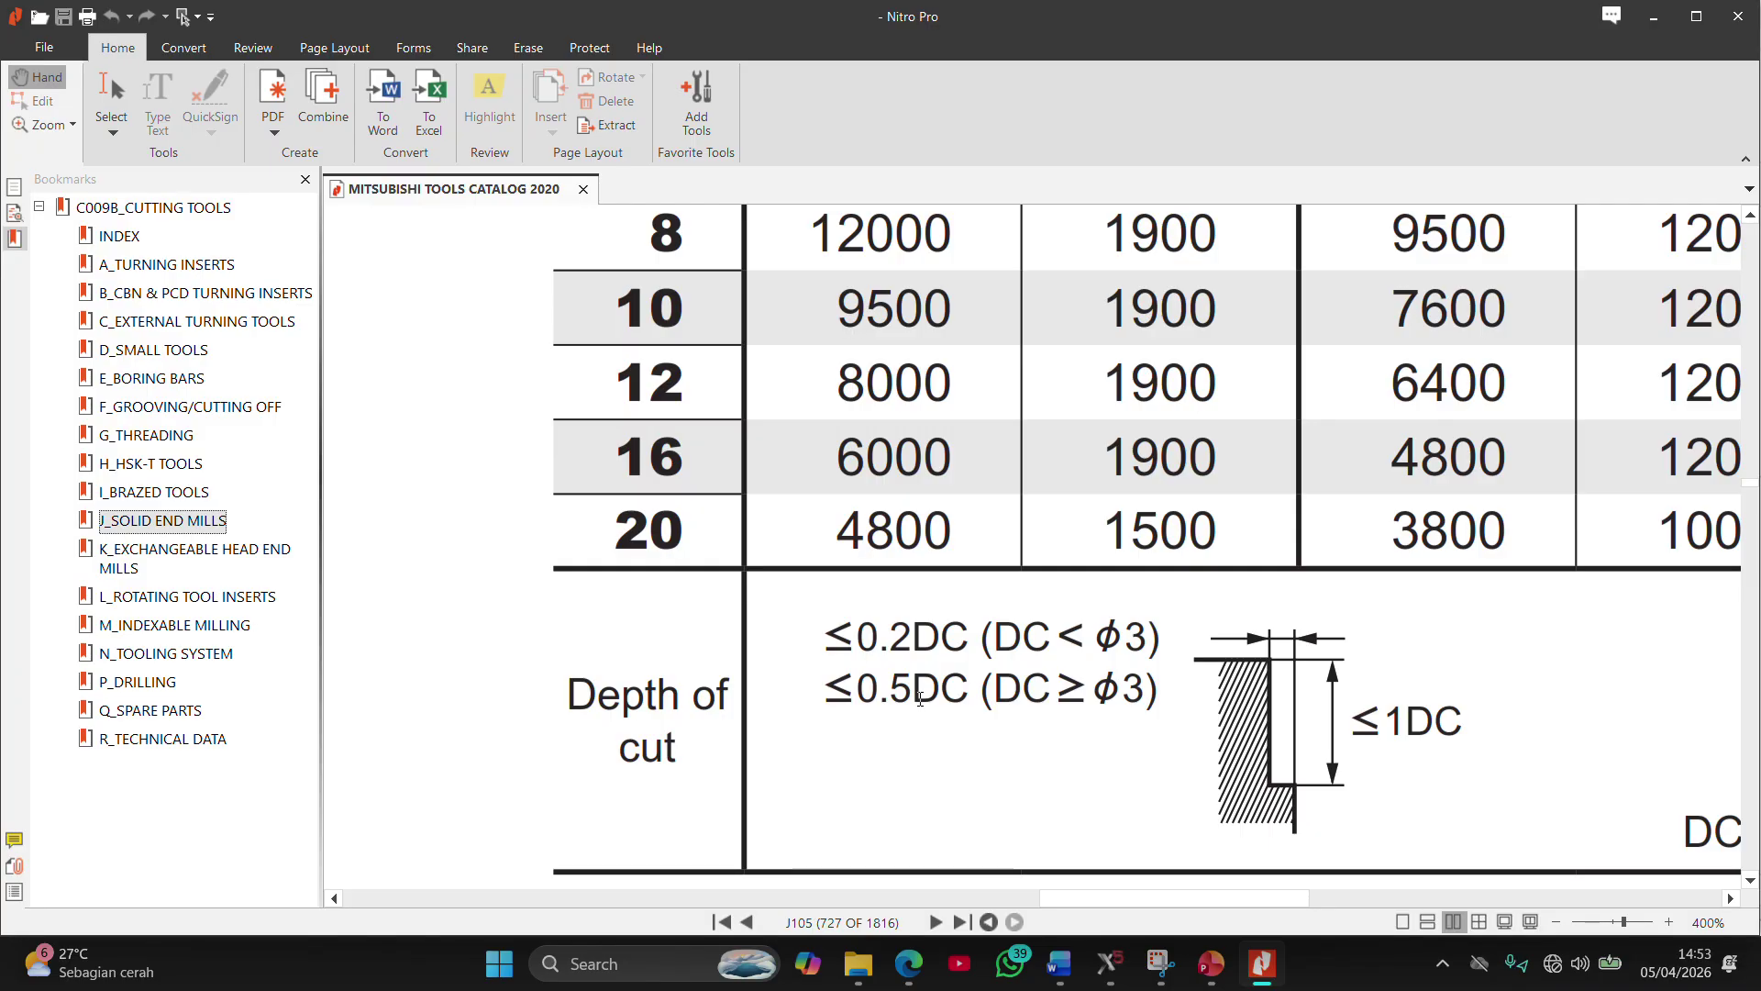
key("alt+Tab")
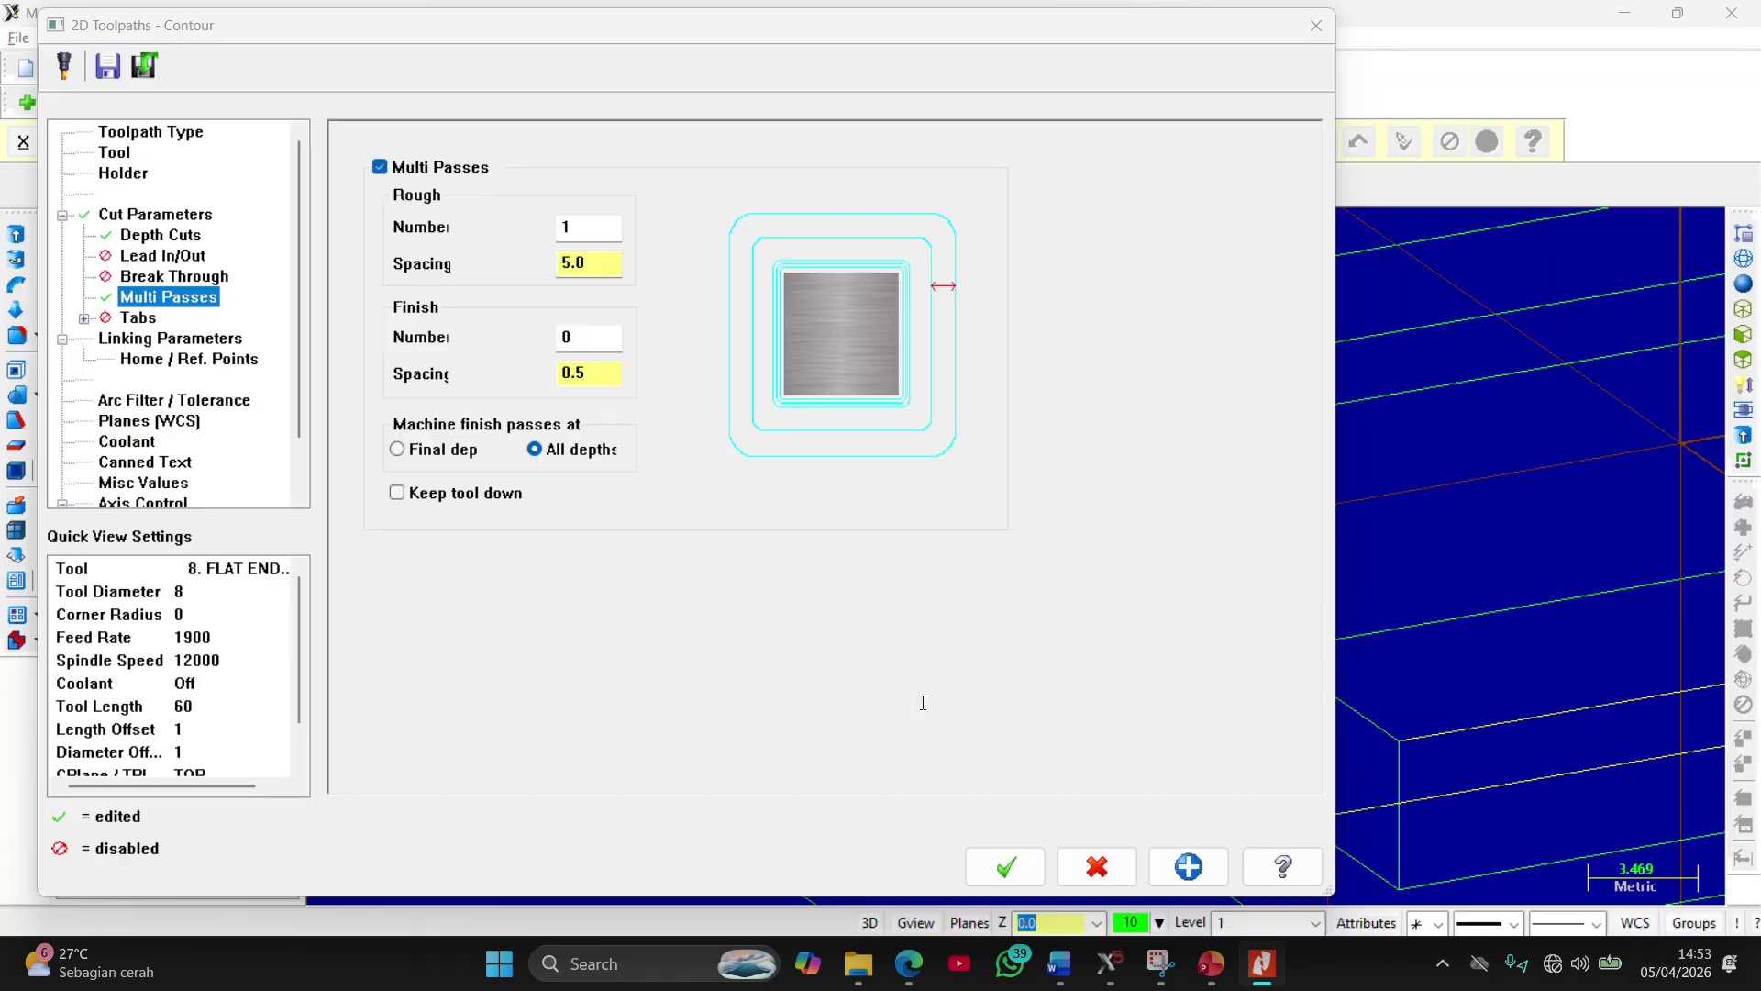
Set the multi passes to a rough spacing of 4 and one finish pass with 0.1 spacing
left_click(574, 262)
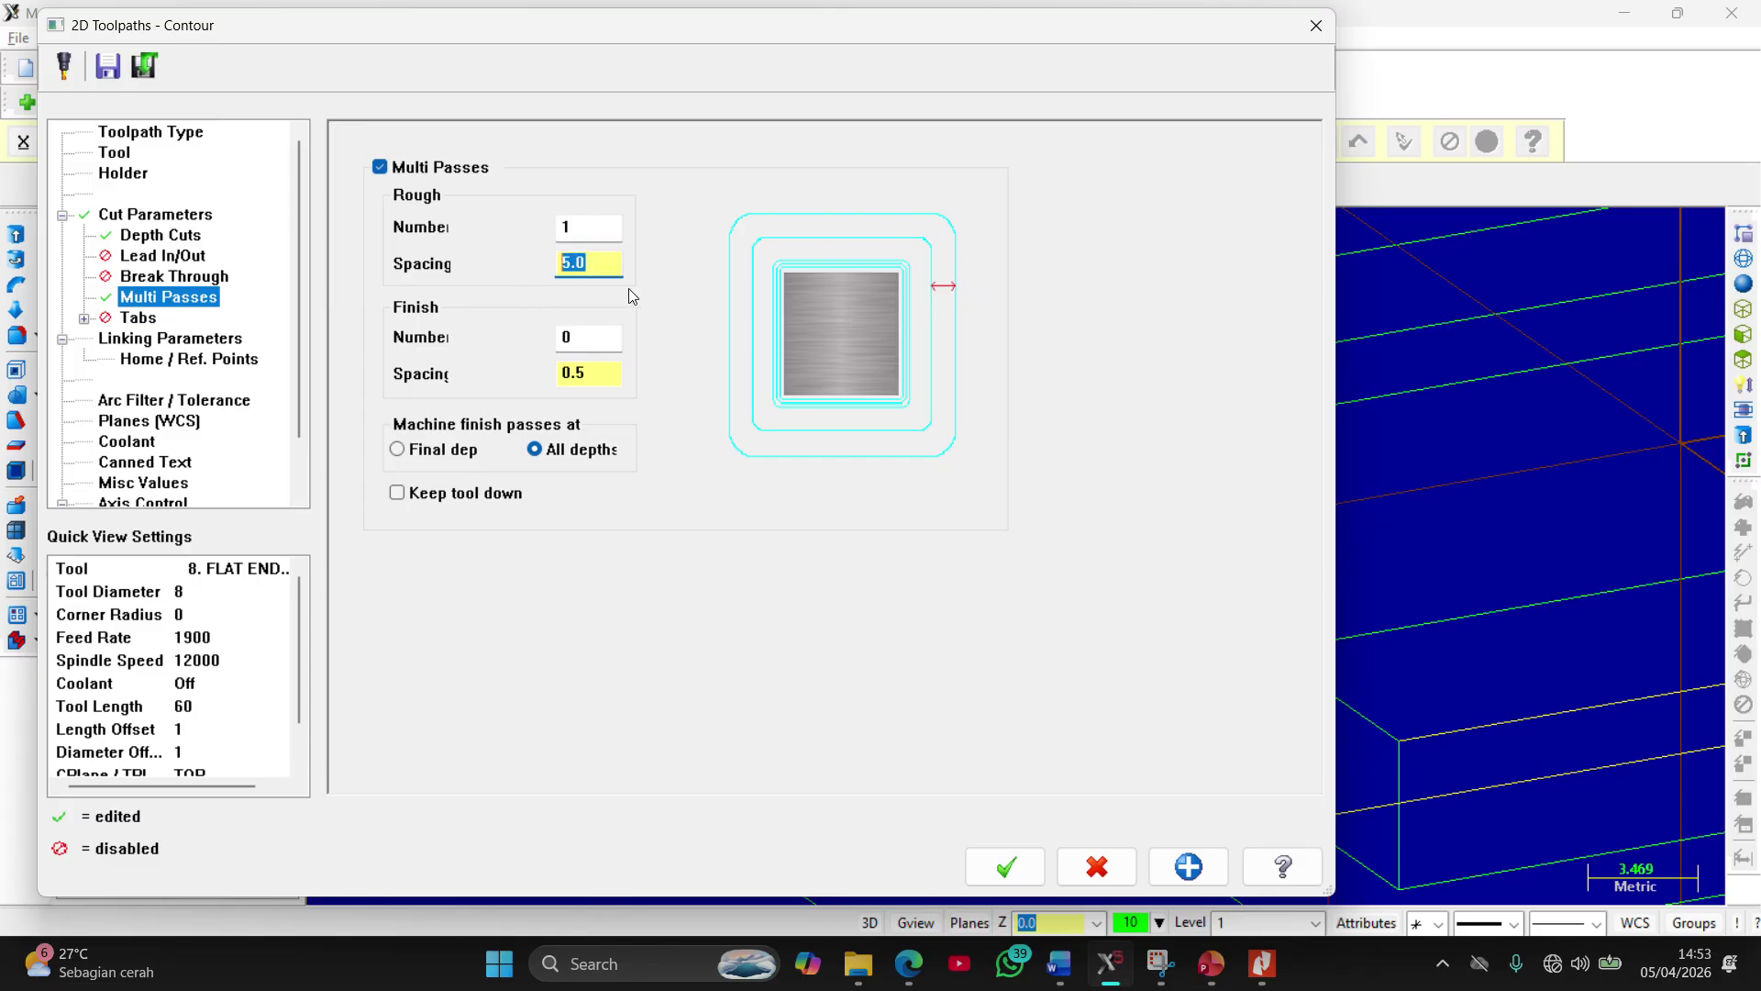
type("4")
left_click(595, 348)
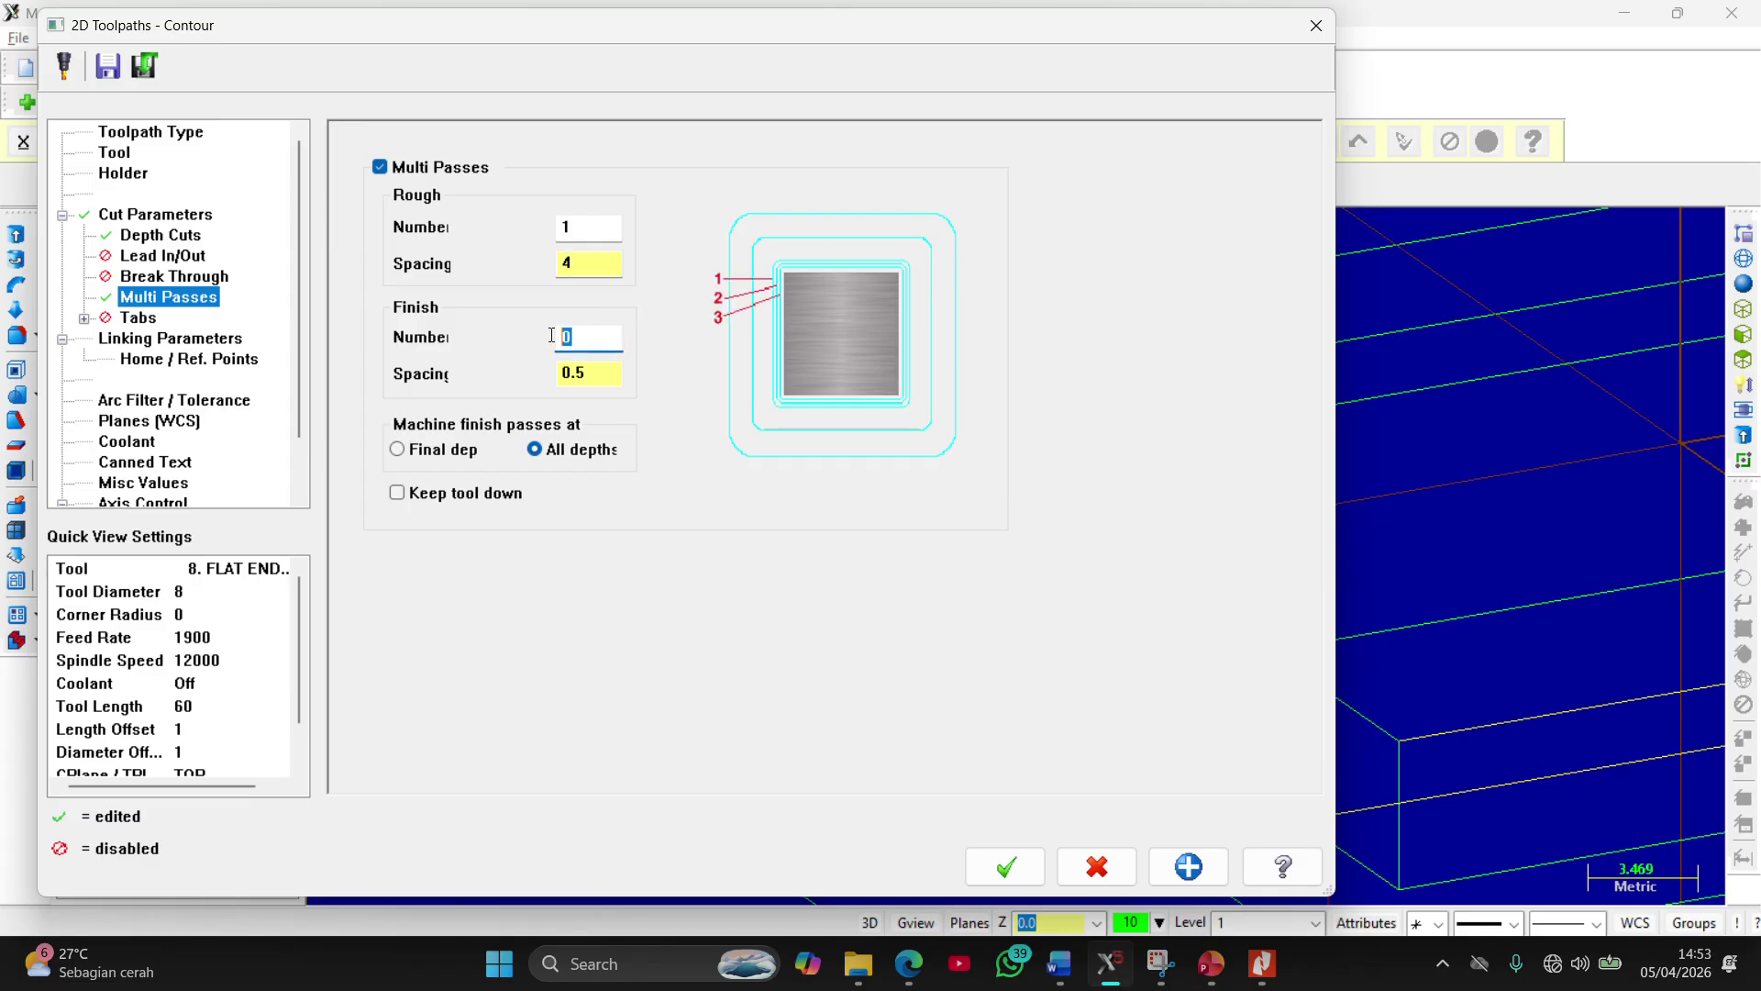
type("1")
left_click(588, 376)
key("BackSpace")
type("1")
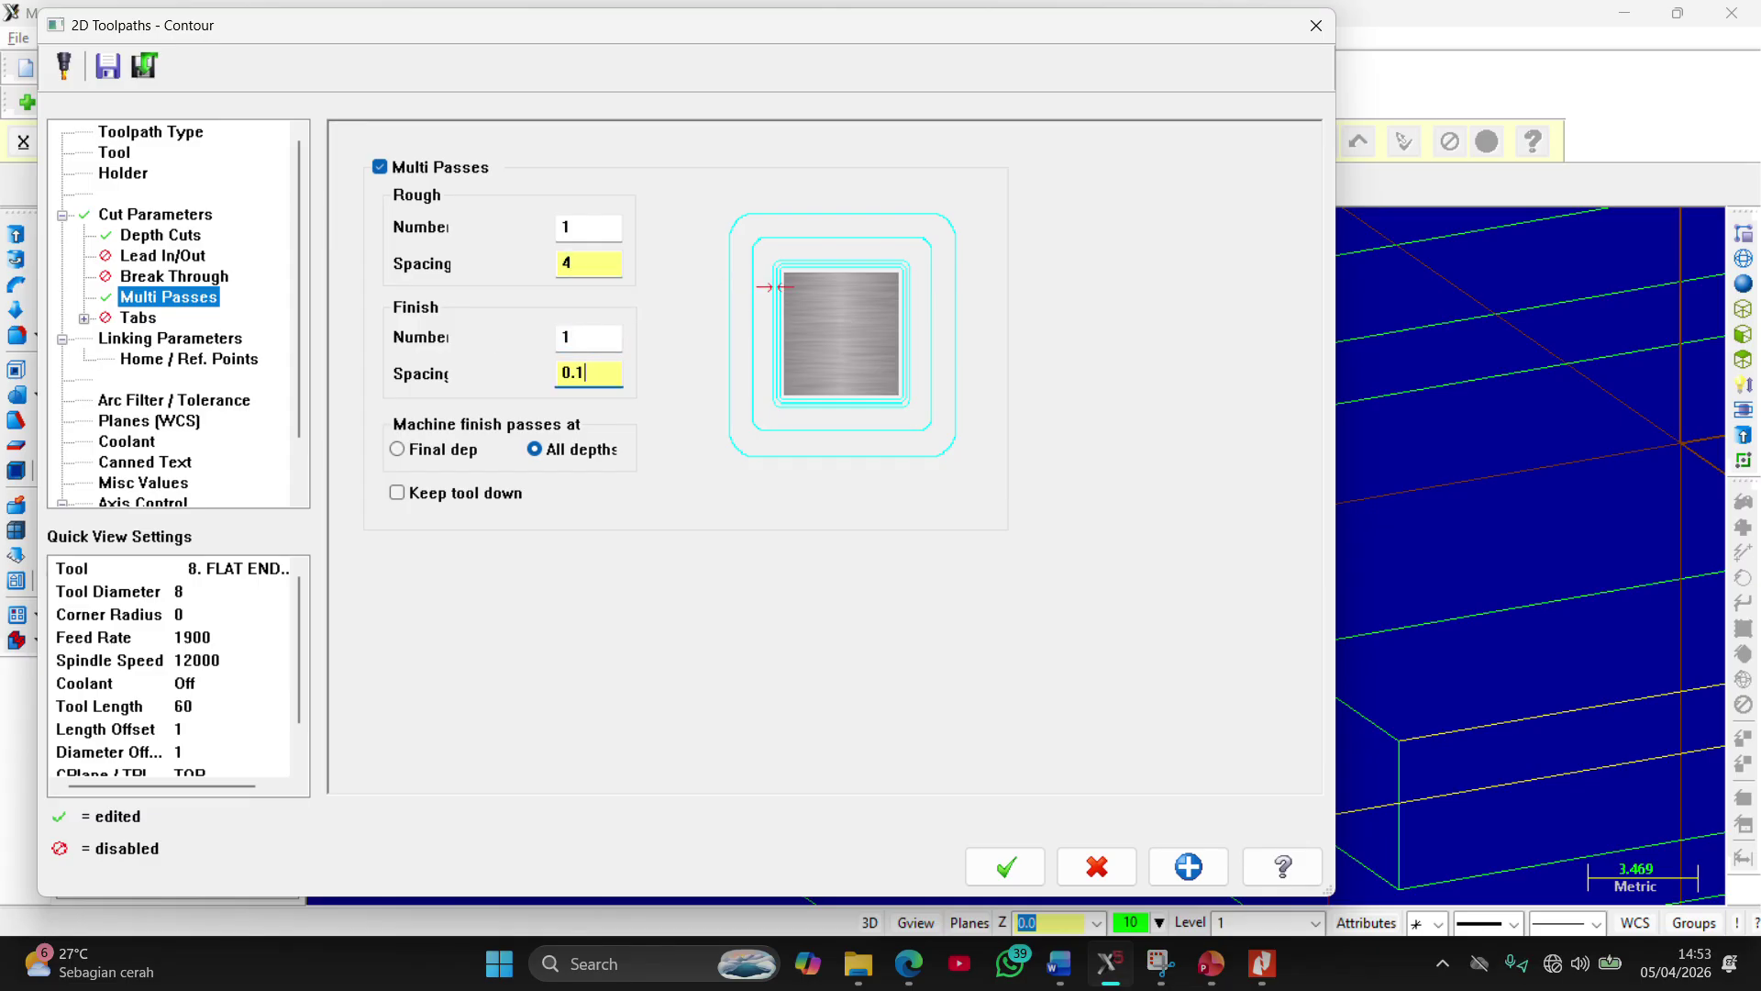
Check the step width on the job sheet drawing in Word, and set the number of rough passes to 3 in Mastercam
left_click(593, 228)
double_click(598, 229)
mouse_move(1212, 975)
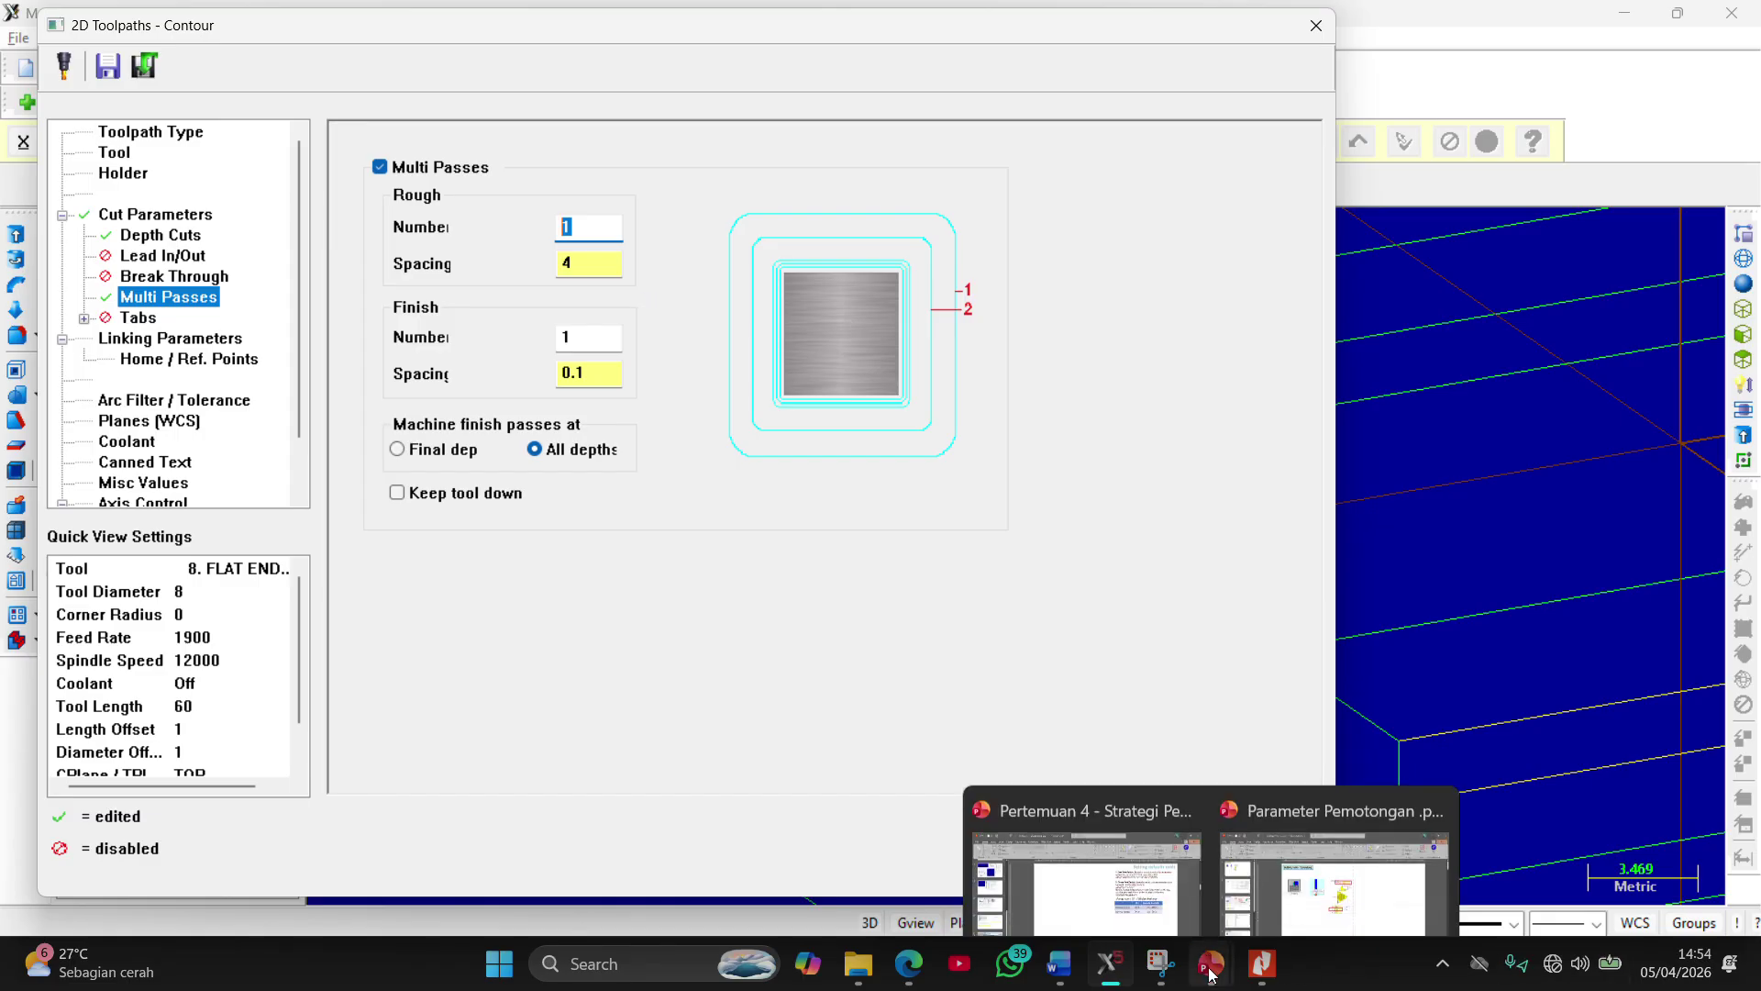
left_click(1059, 963)
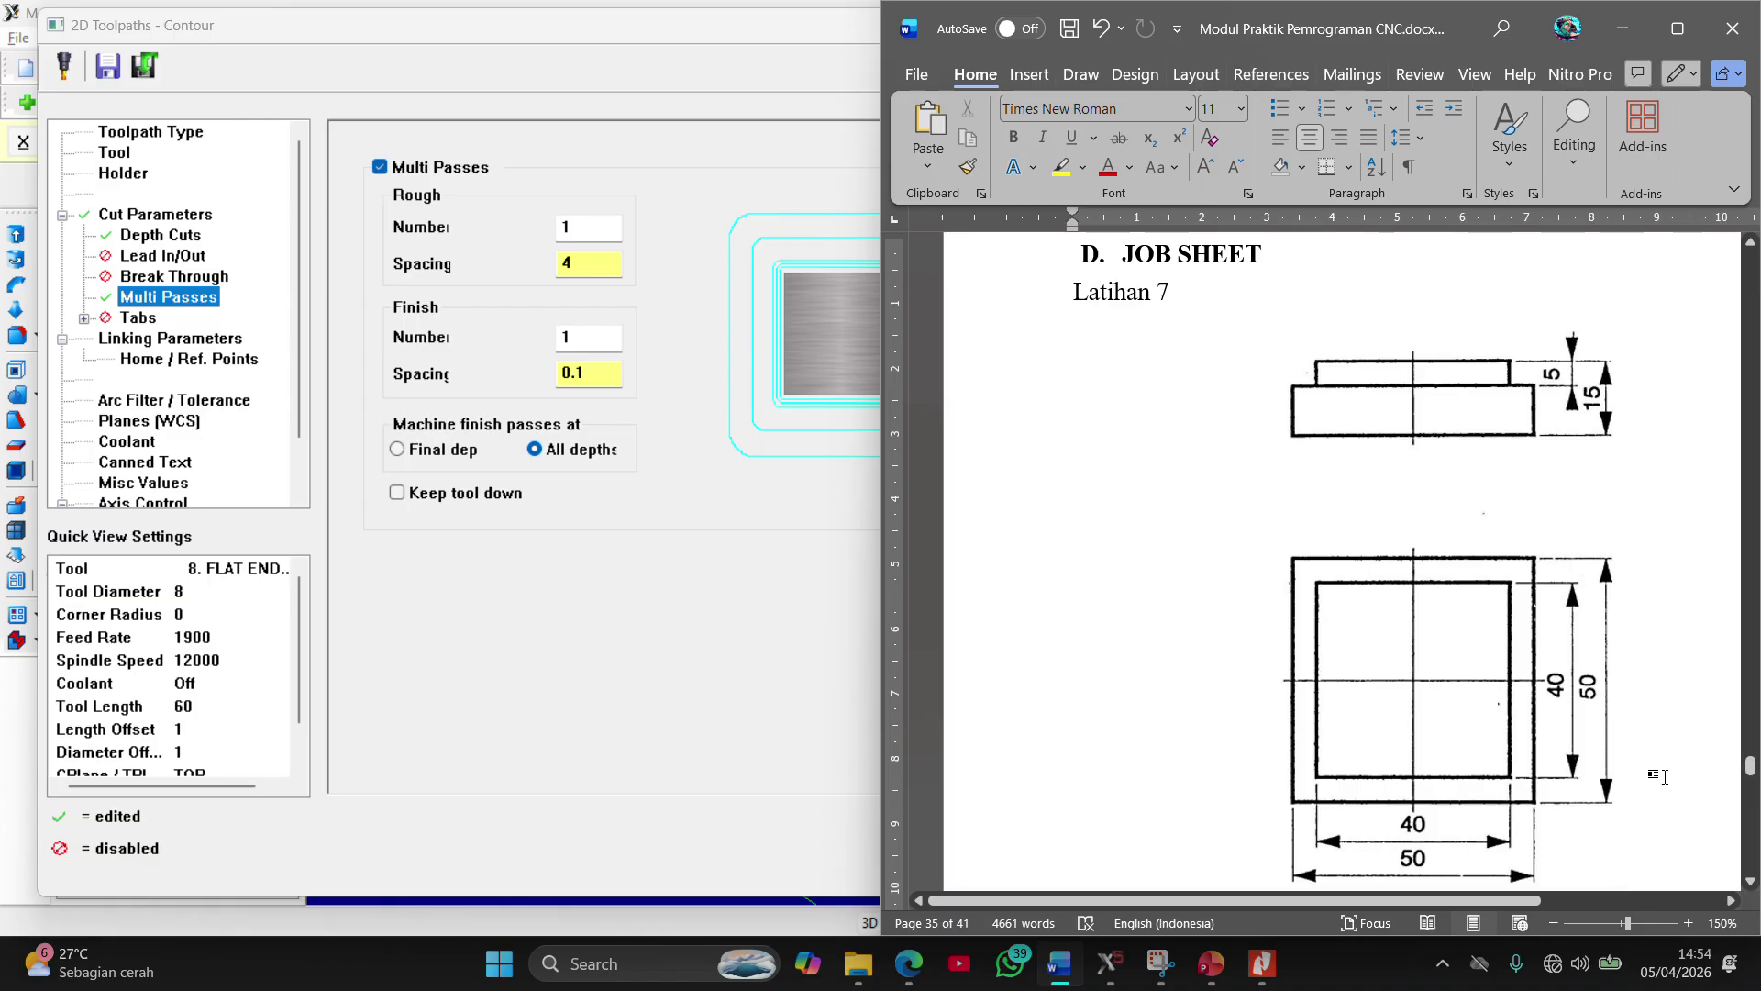
left_click(584, 223)
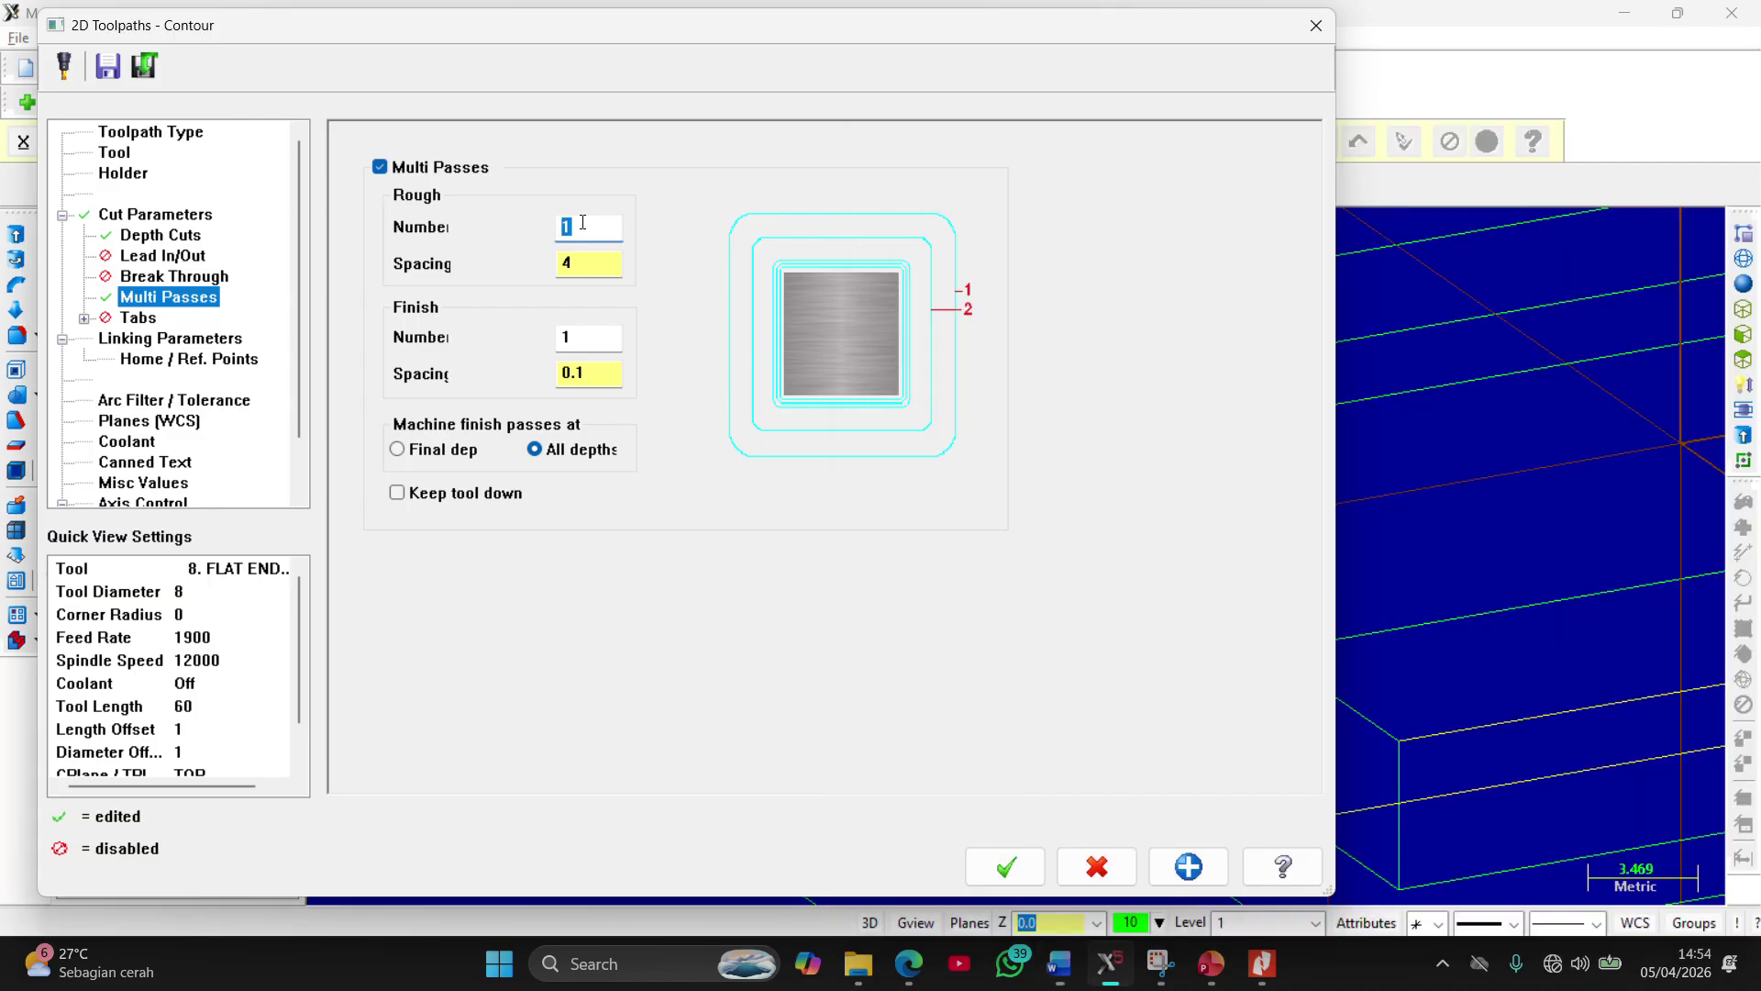
type("3")
Make the contour's retract, feed plane and depth absolute, and set the depth to -5 after checking the job sheet in Word
left_click(139, 318)
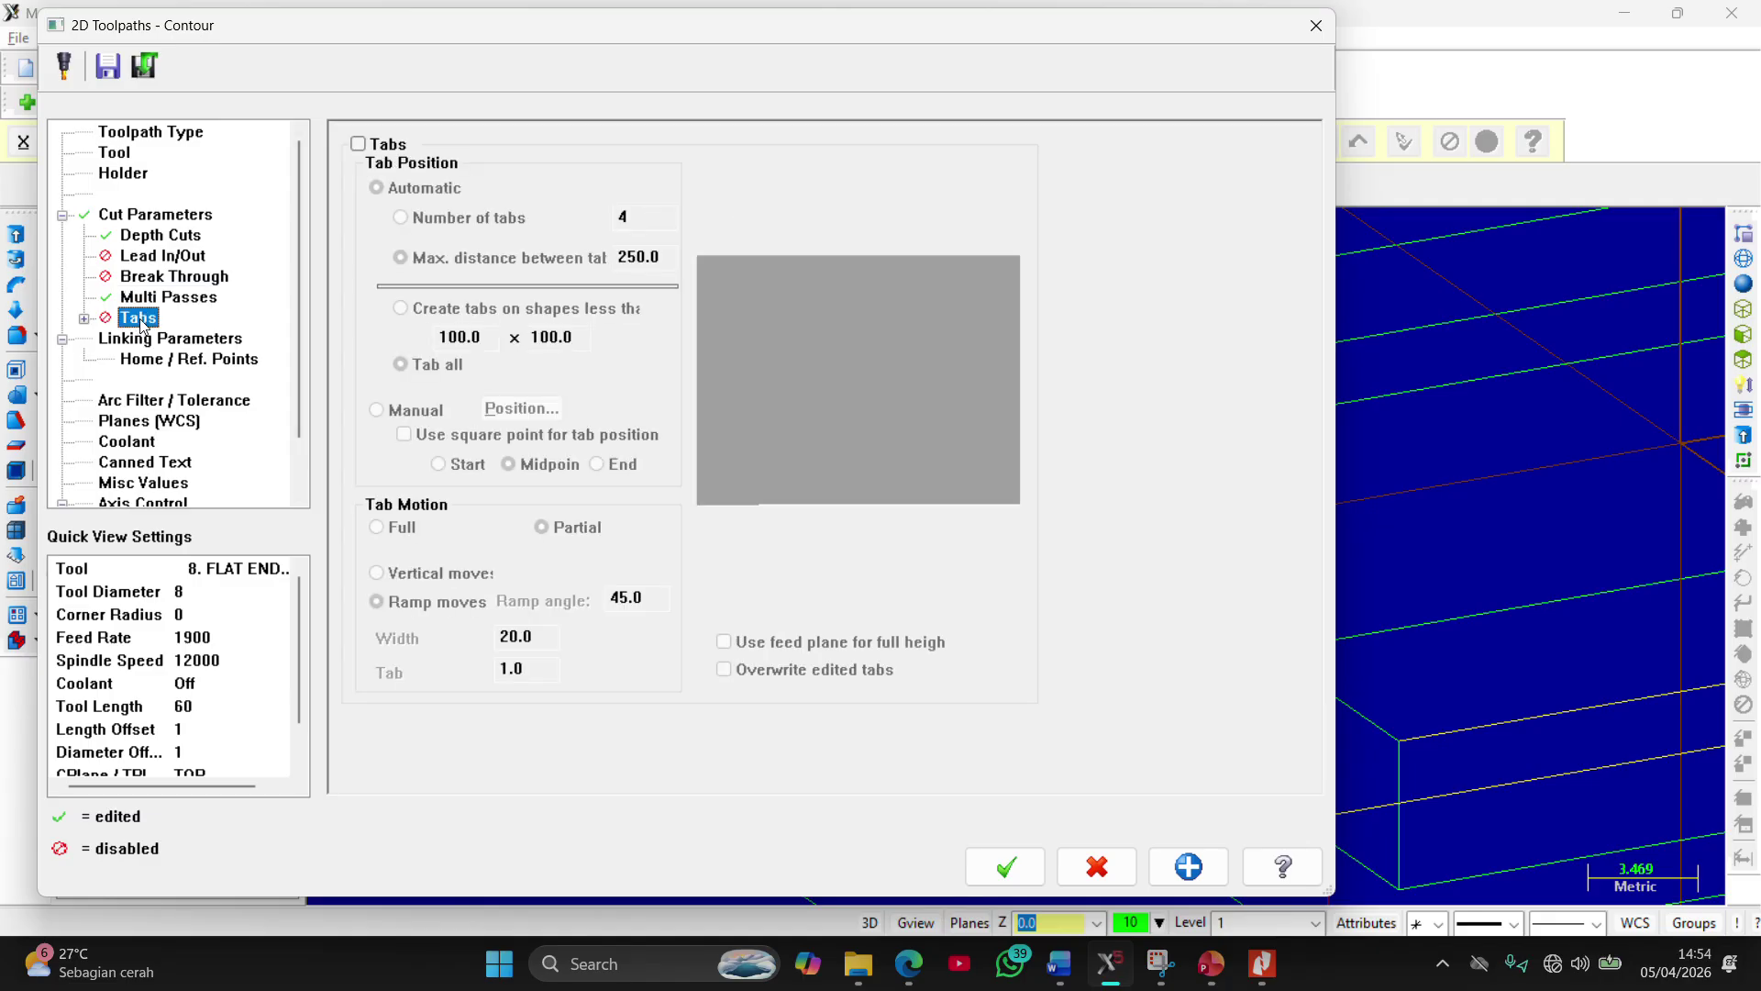
left_click(162, 340)
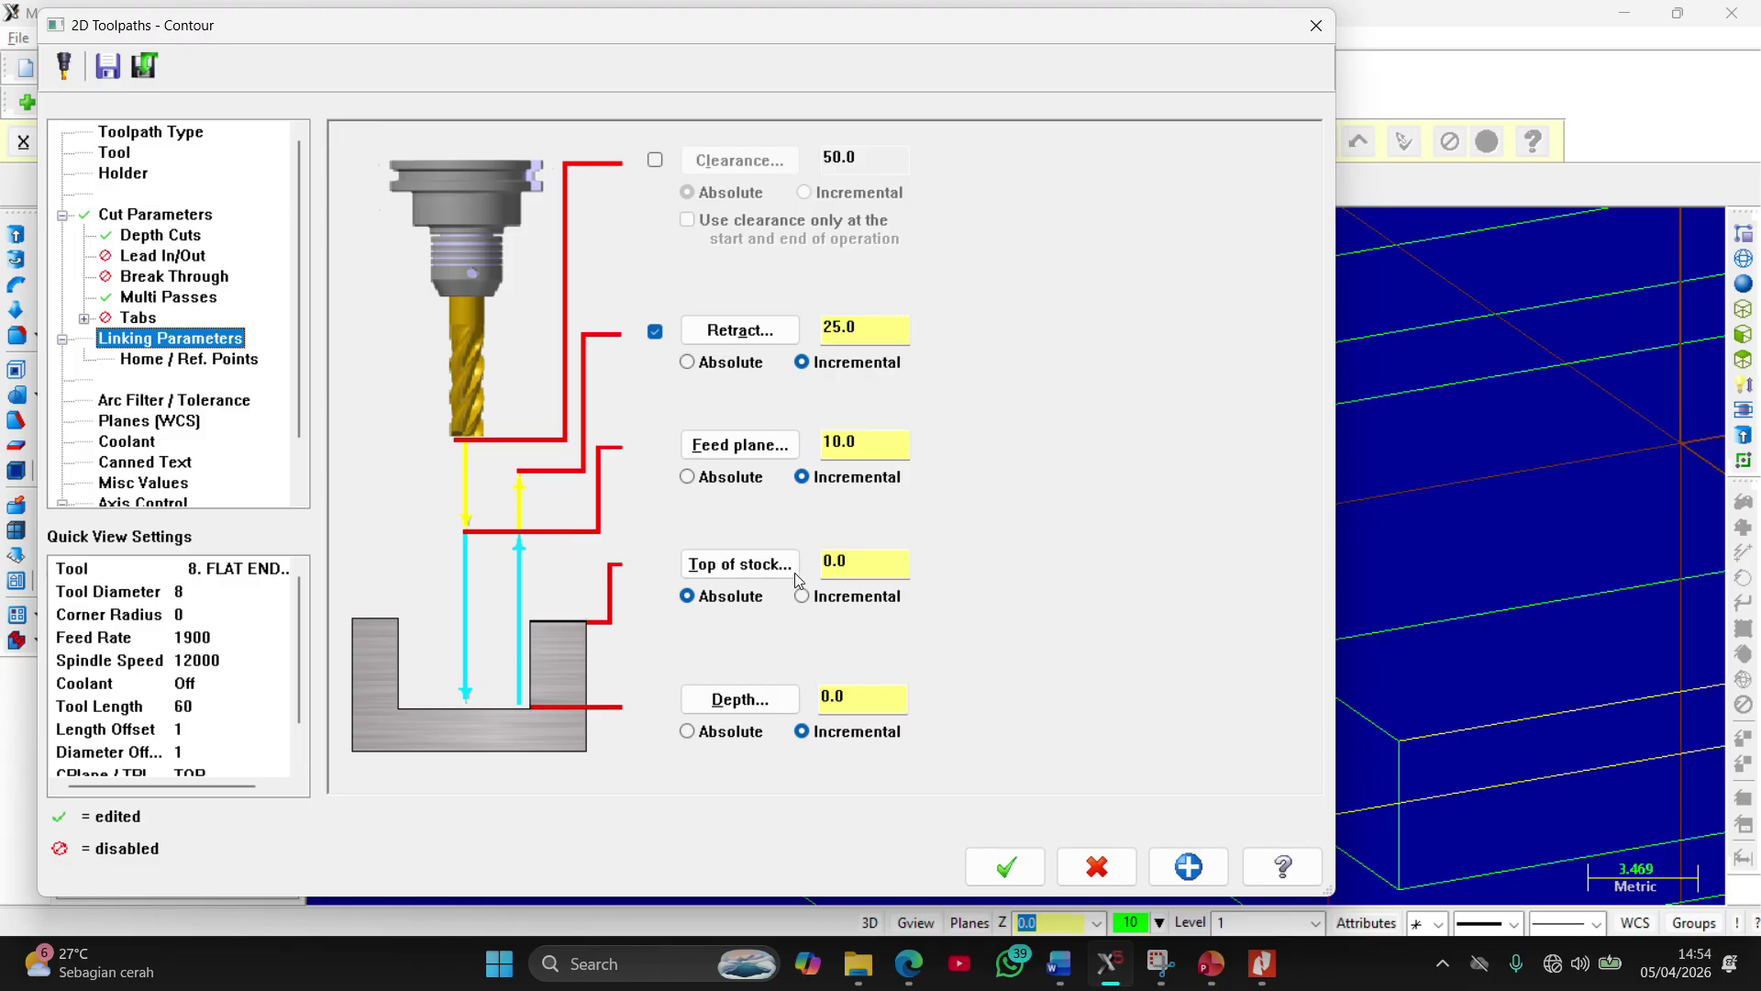
left_click(696, 478)
left_click(698, 365)
left_click(724, 734)
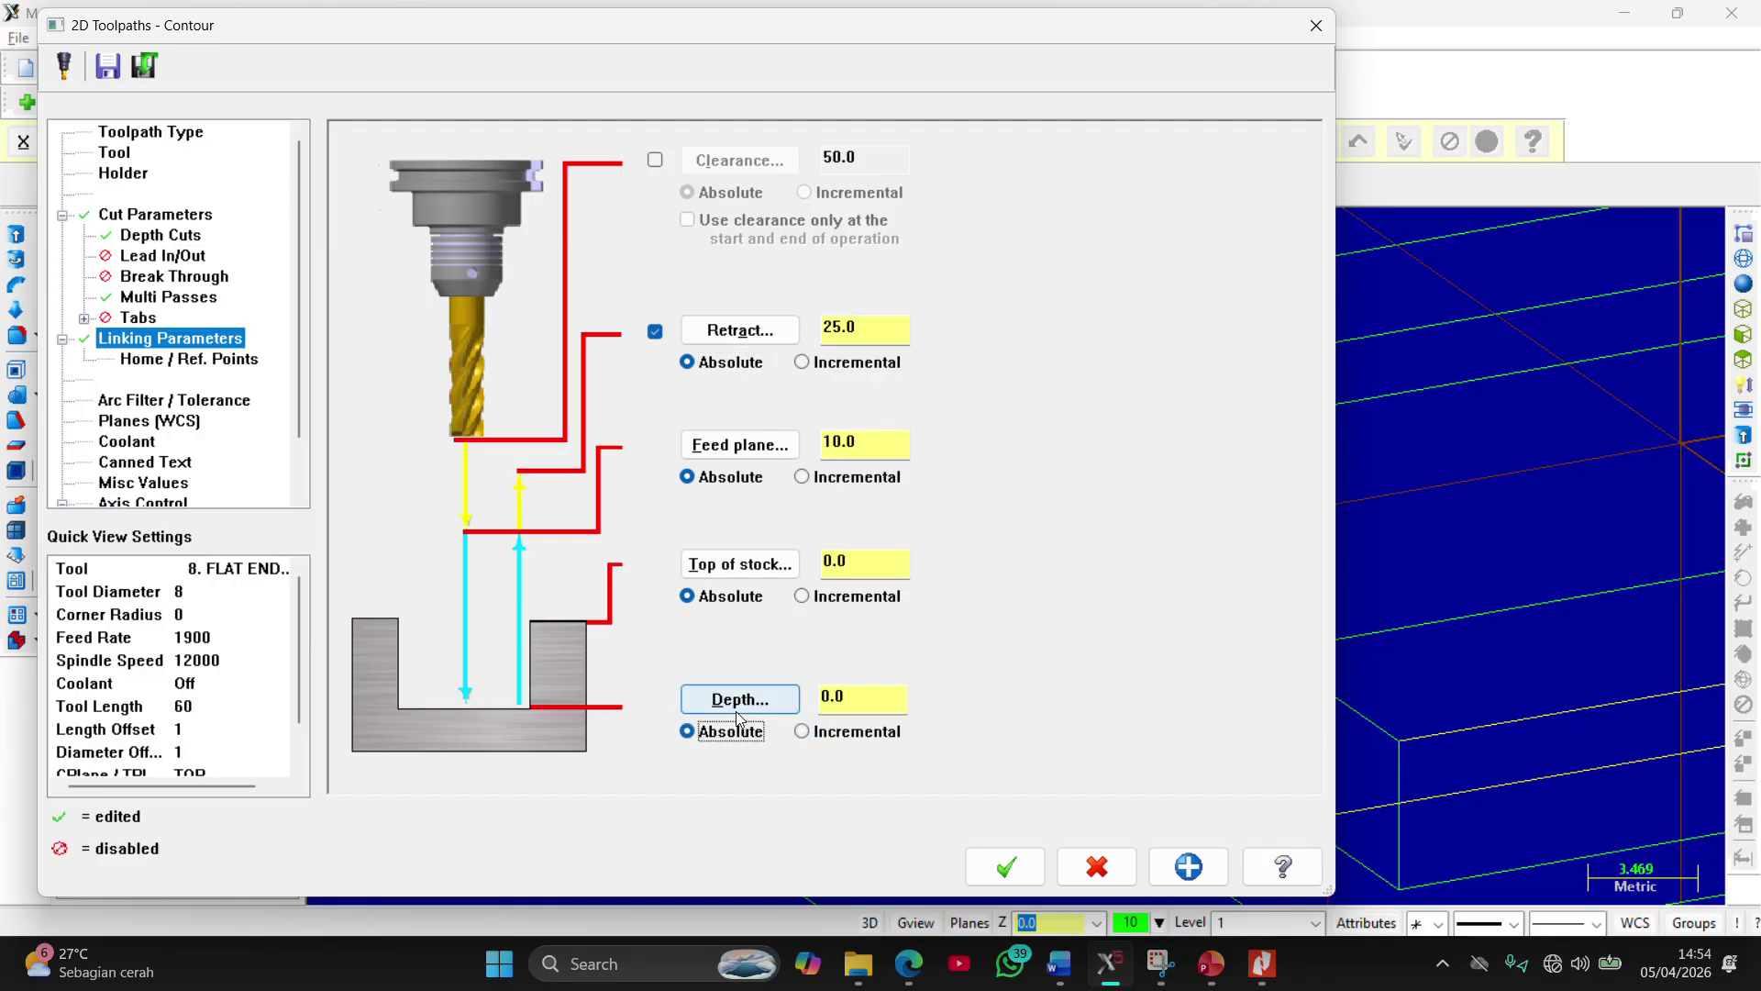
key("alt+Tab")
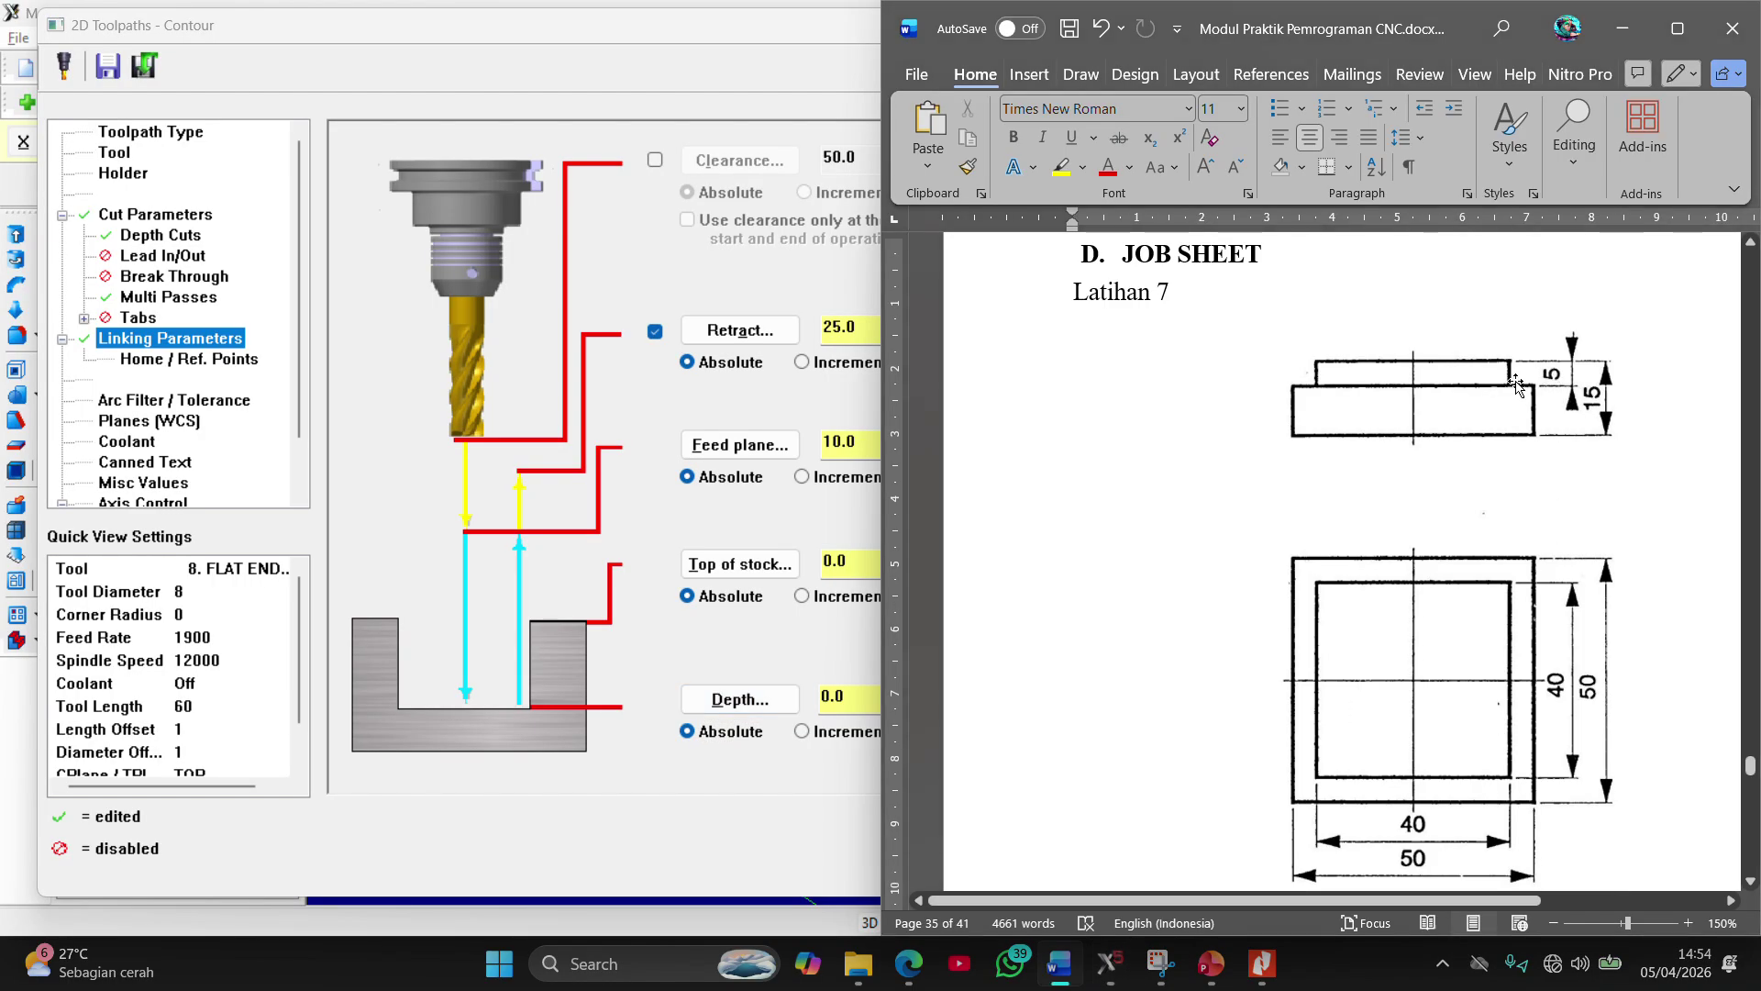
key("alt+Tab")
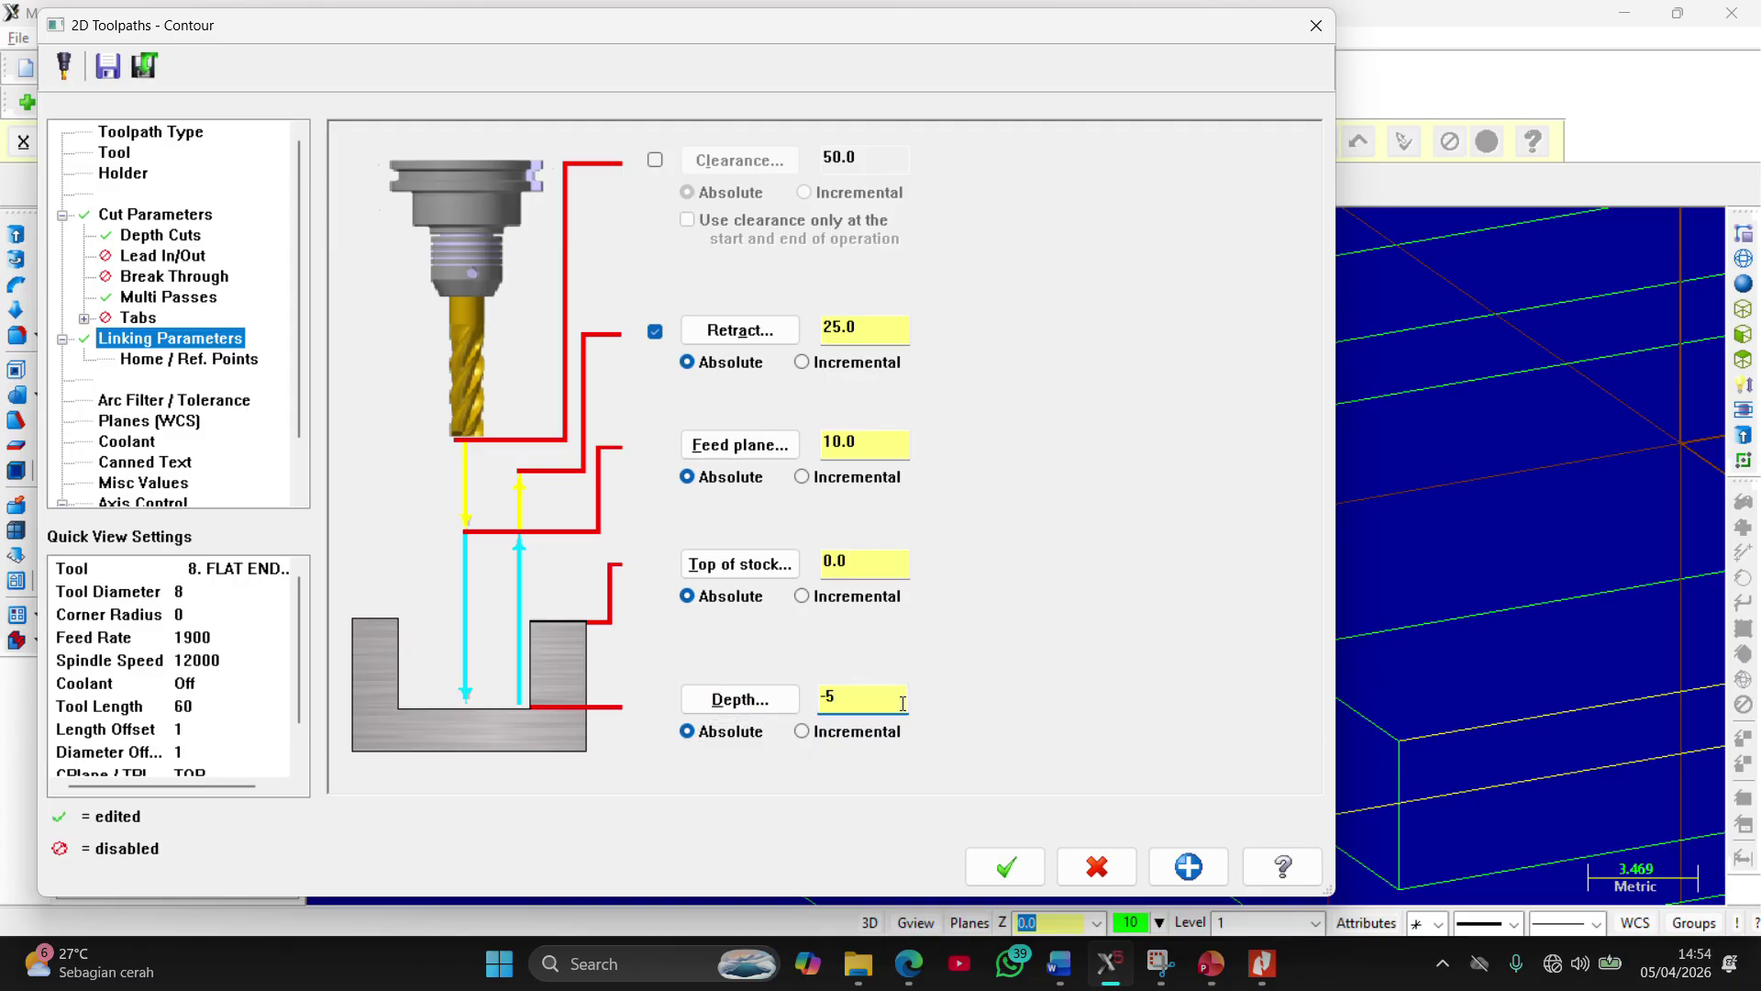
Review the contour's home position, arc filter, planes, coolant, canned text and axis settings, and generate the toolpath
left_click(220, 360)
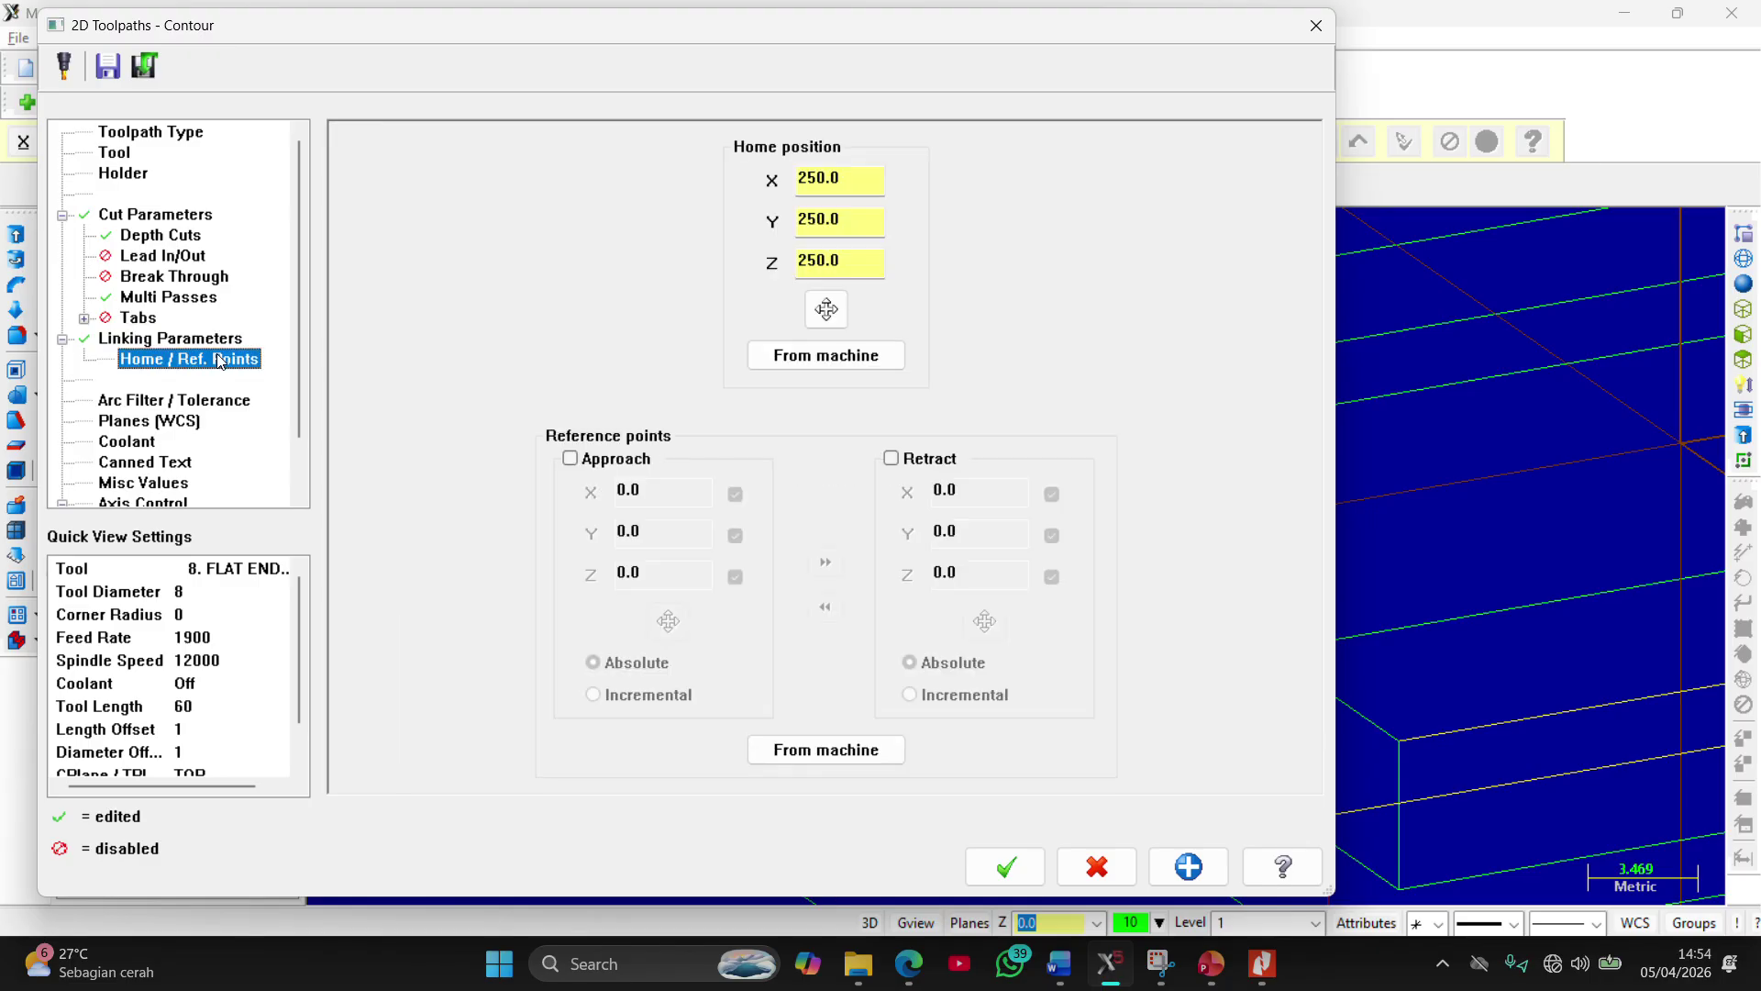
left_click(188, 400)
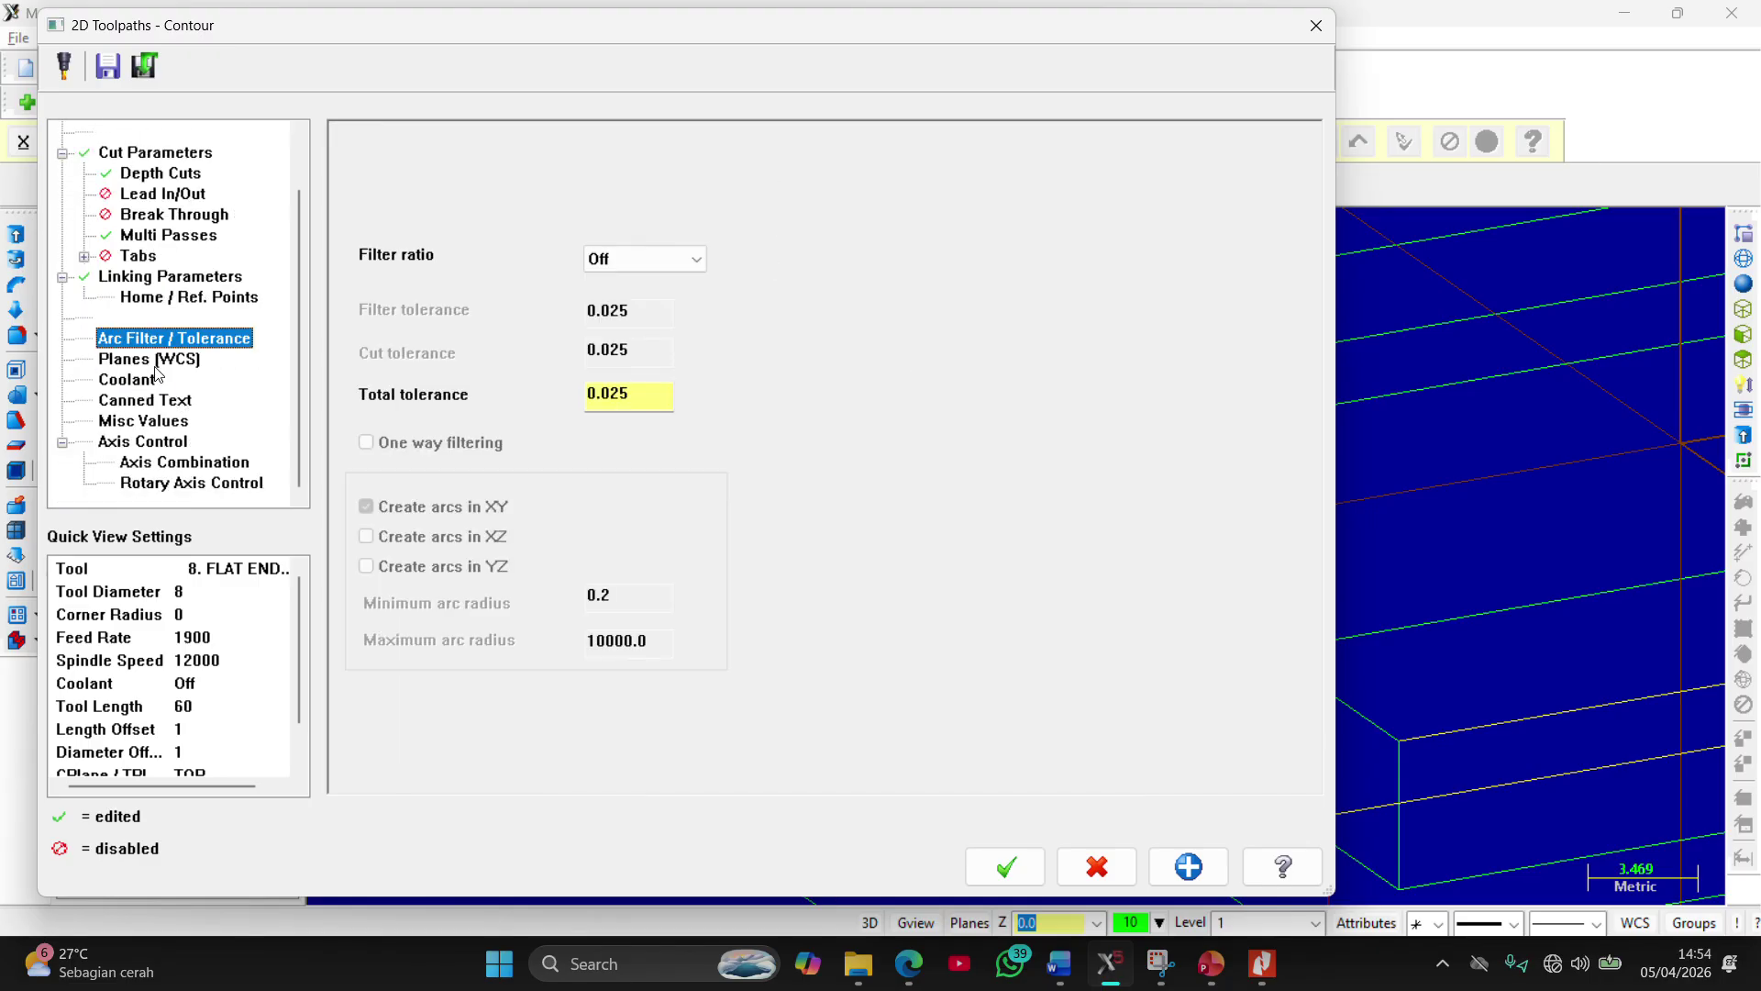
left_click(152, 364)
left_click(145, 384)
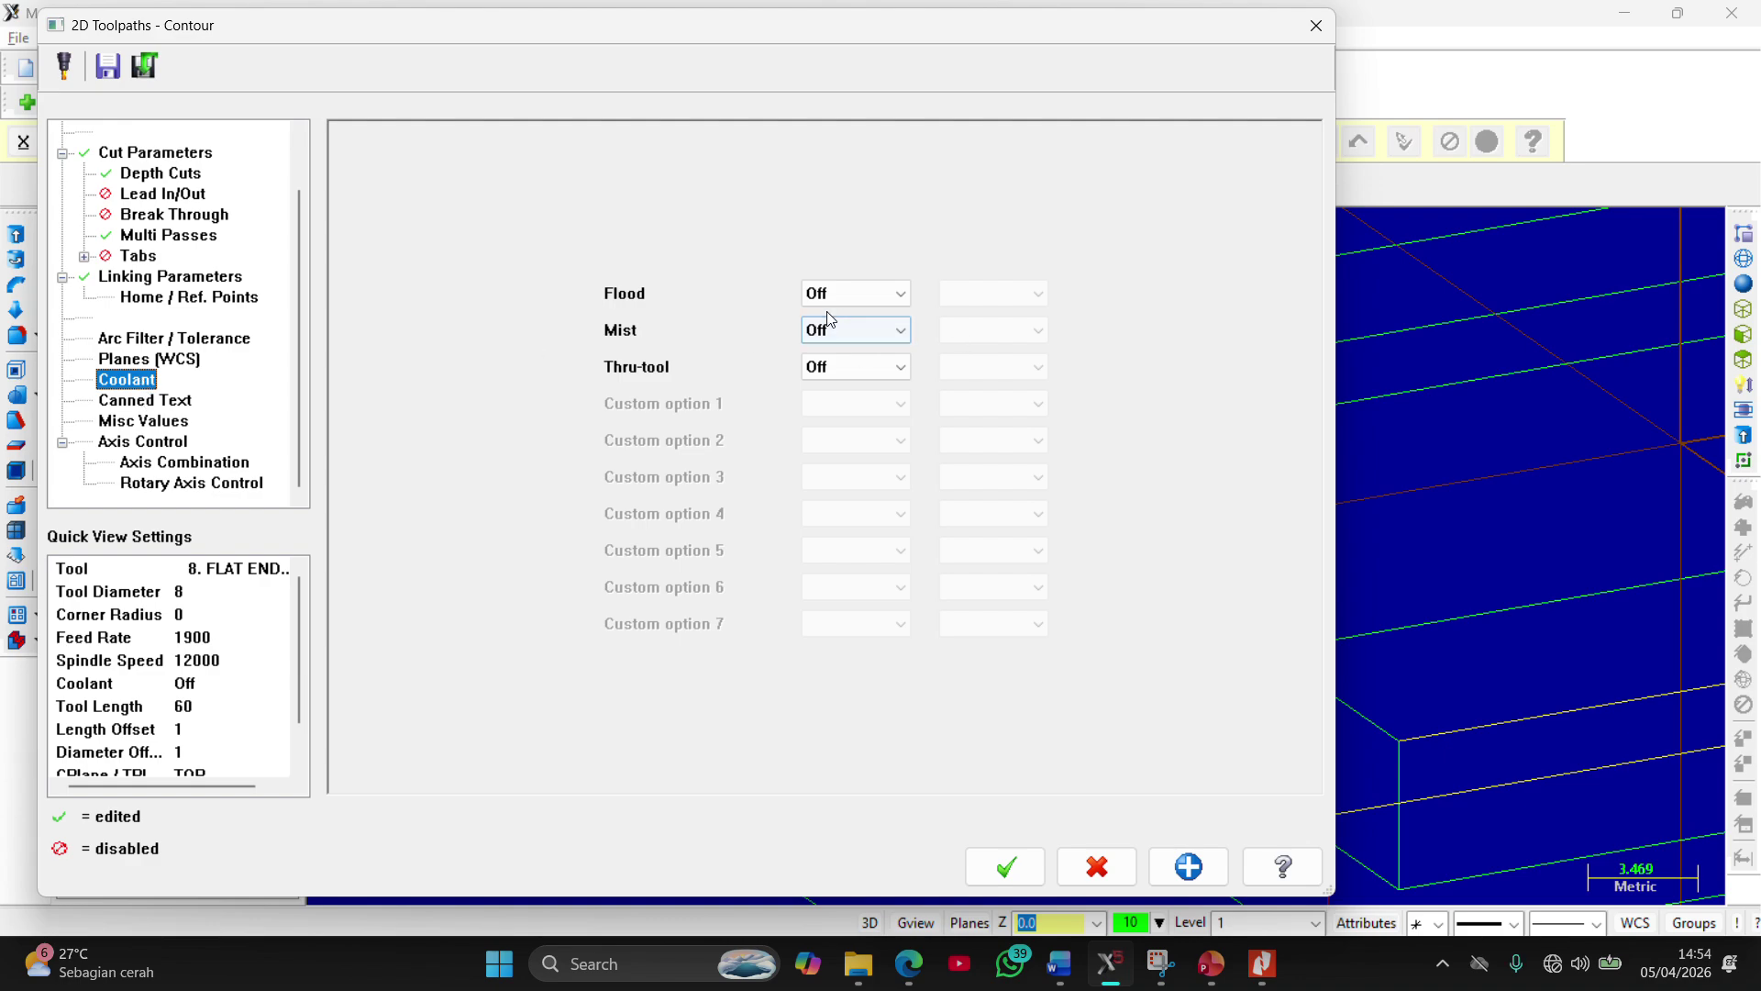
left_click(113, 401)
left_click(134, 383)
left_click(146, 404)
left_click(153, 421)
left_click(162, 442)
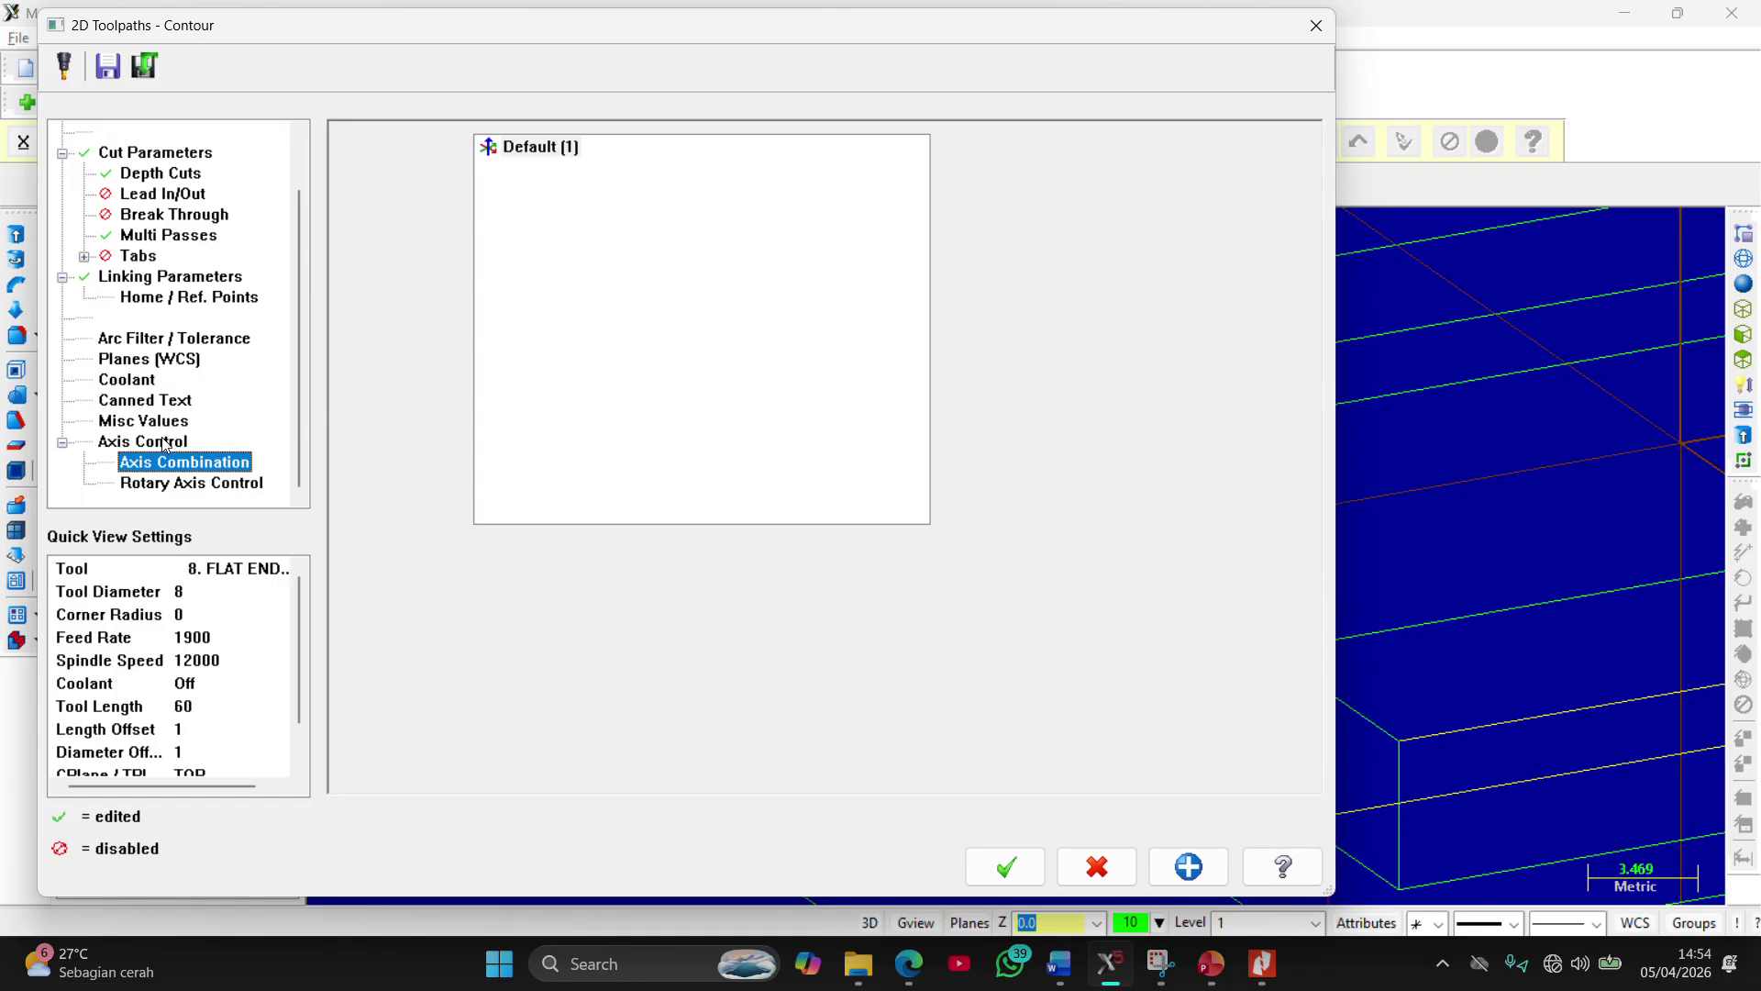
left_click(1005, 866)
Change the contour toolpath's compensation direction to Right and regenerate the operation
scroll(932, 674, "down", 5)
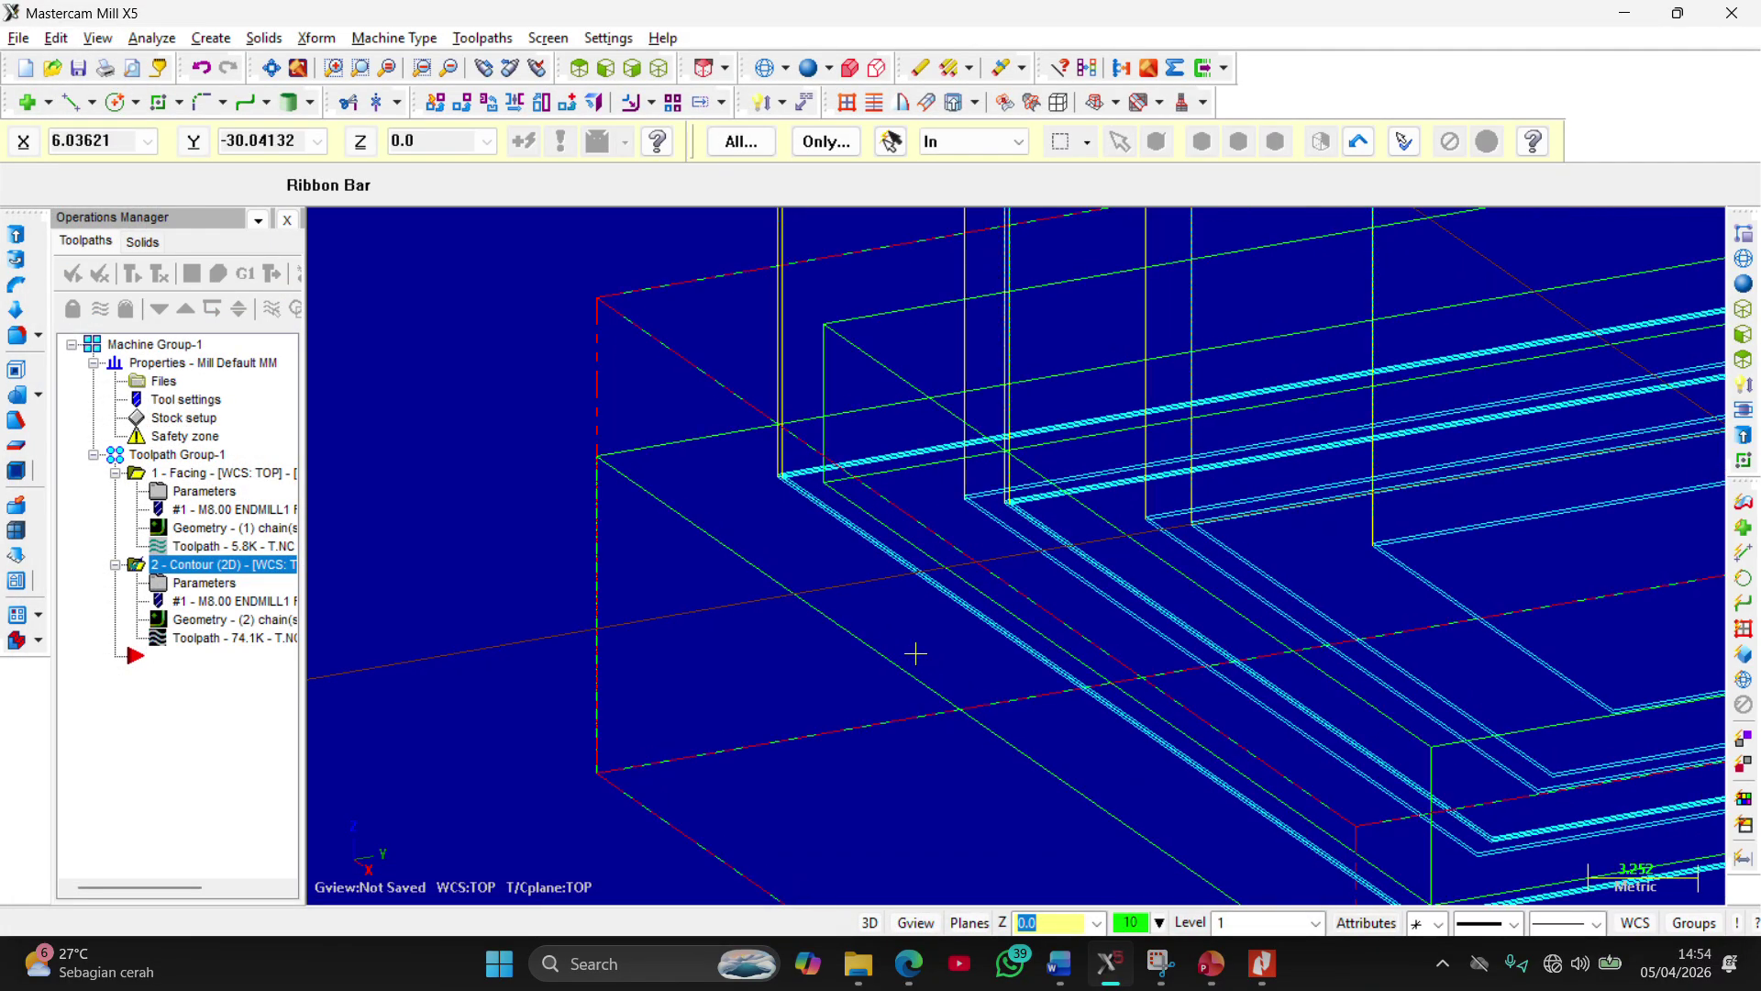
scroll(958, 575, "up", 1)
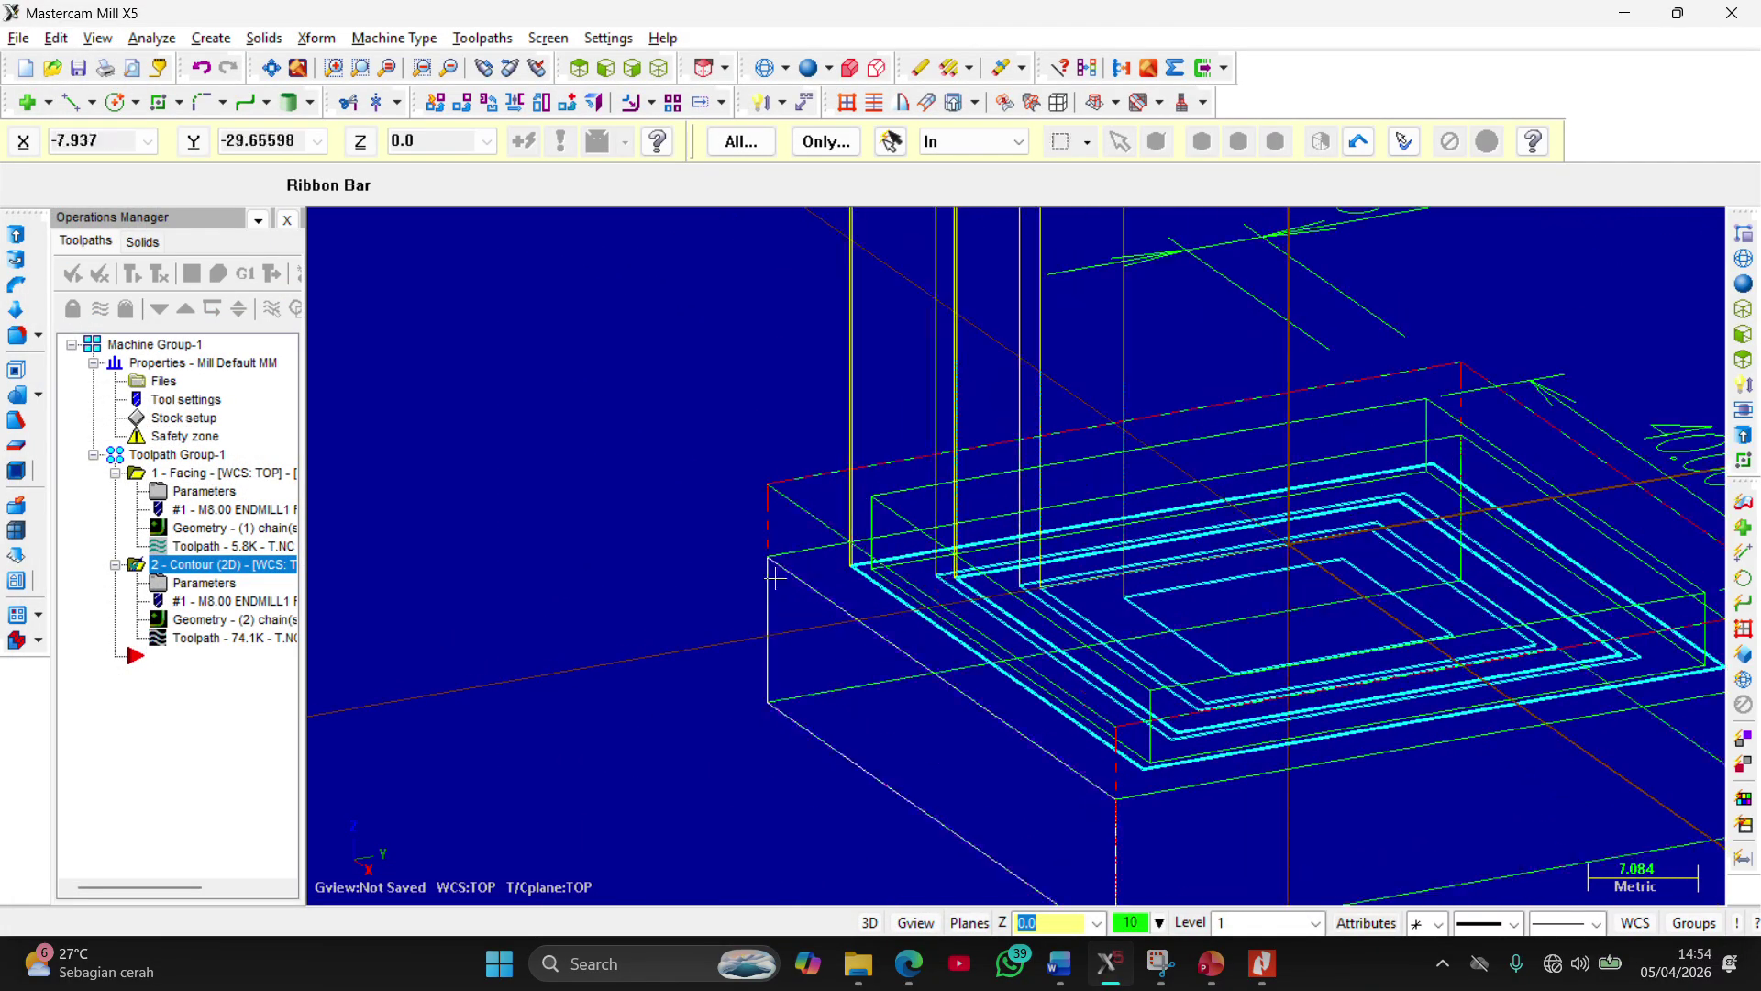
left_click(198, 585)
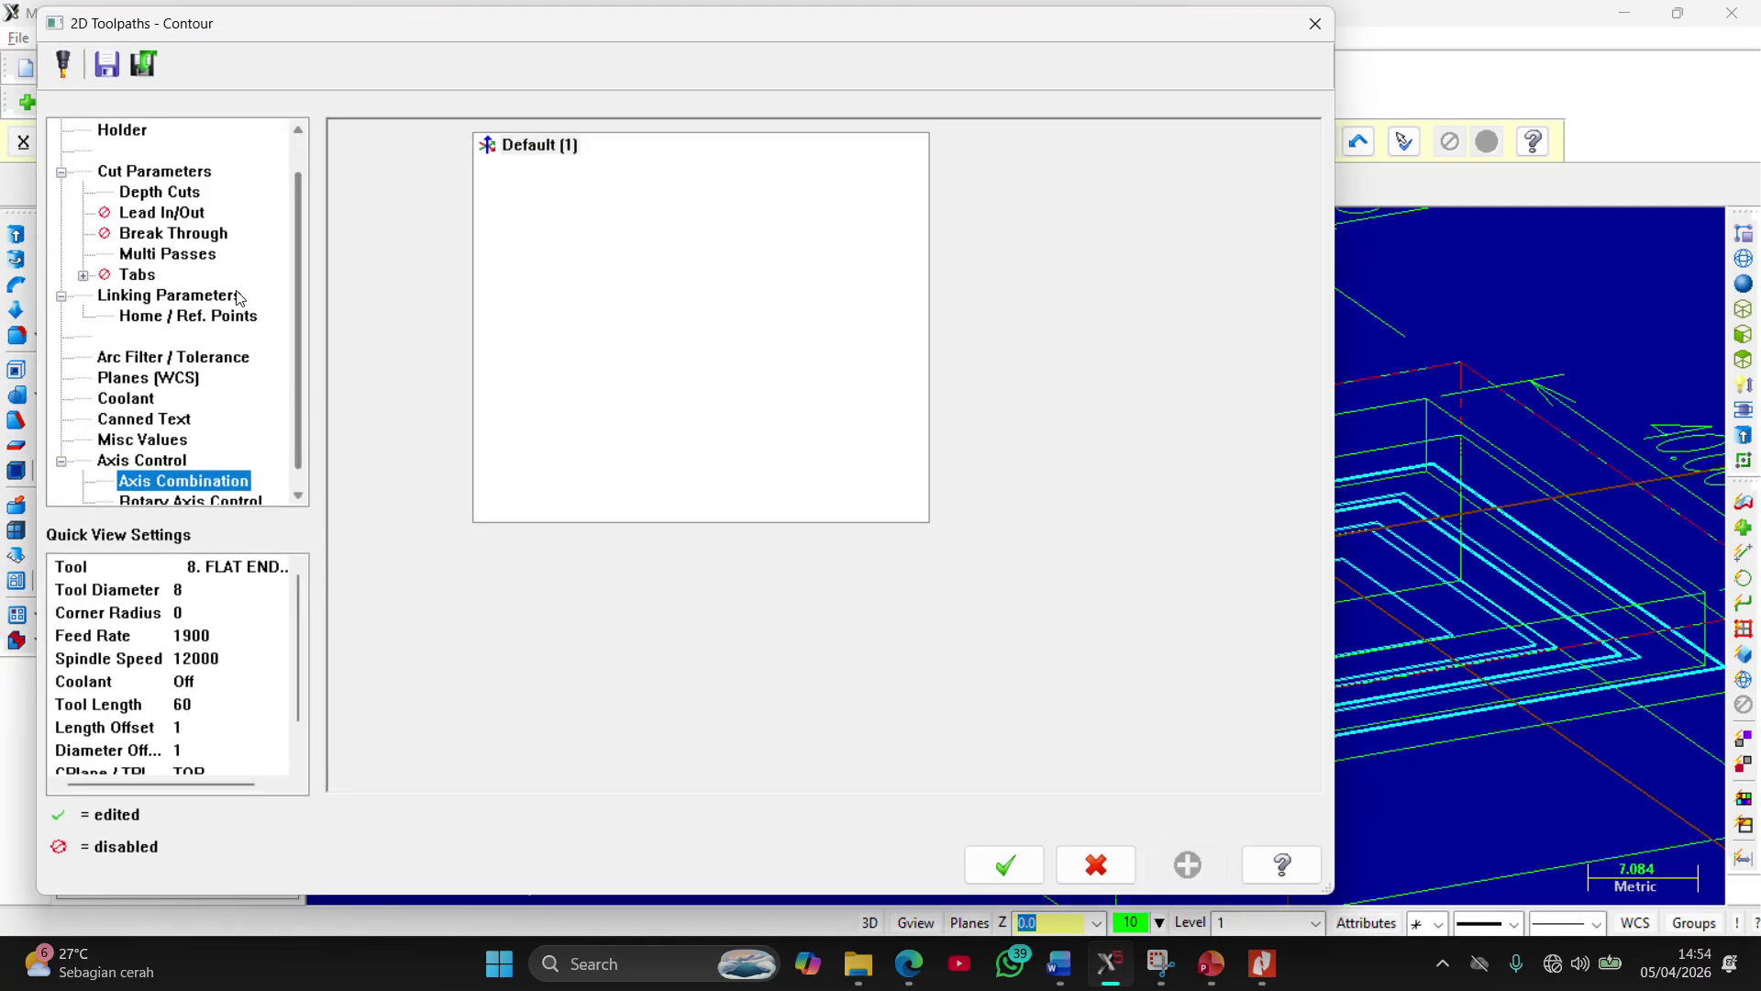
left_click(169, 197)
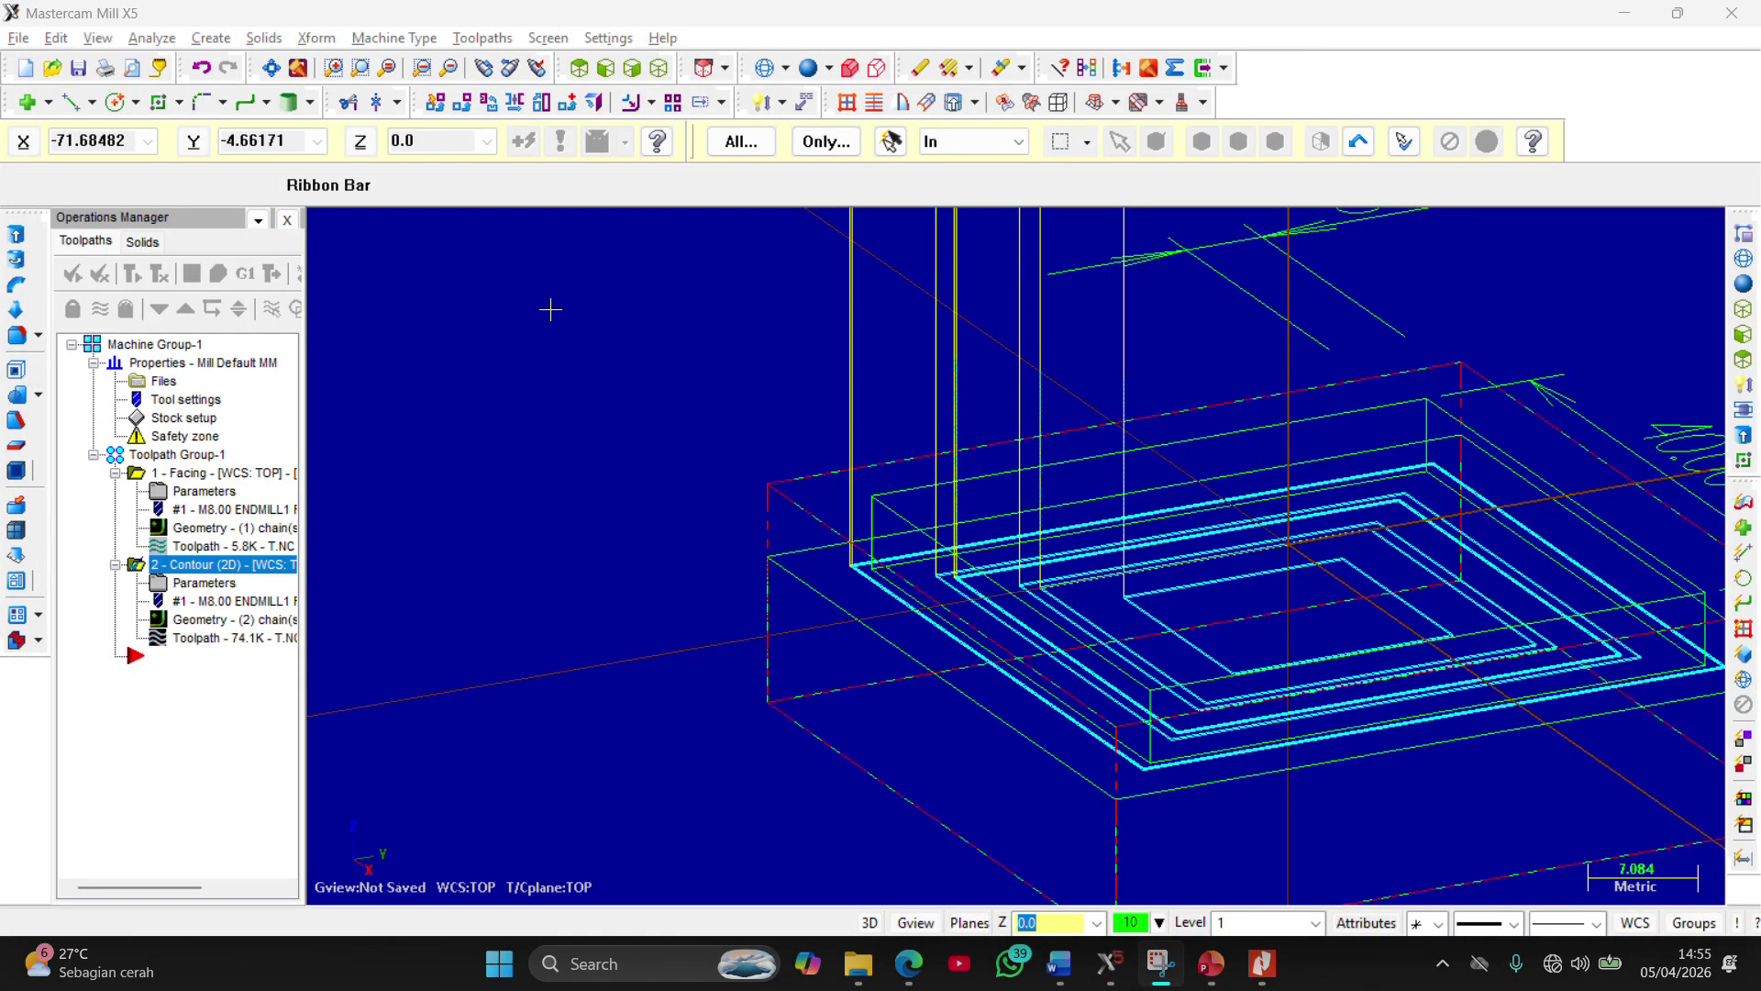
double_click(199, 580)
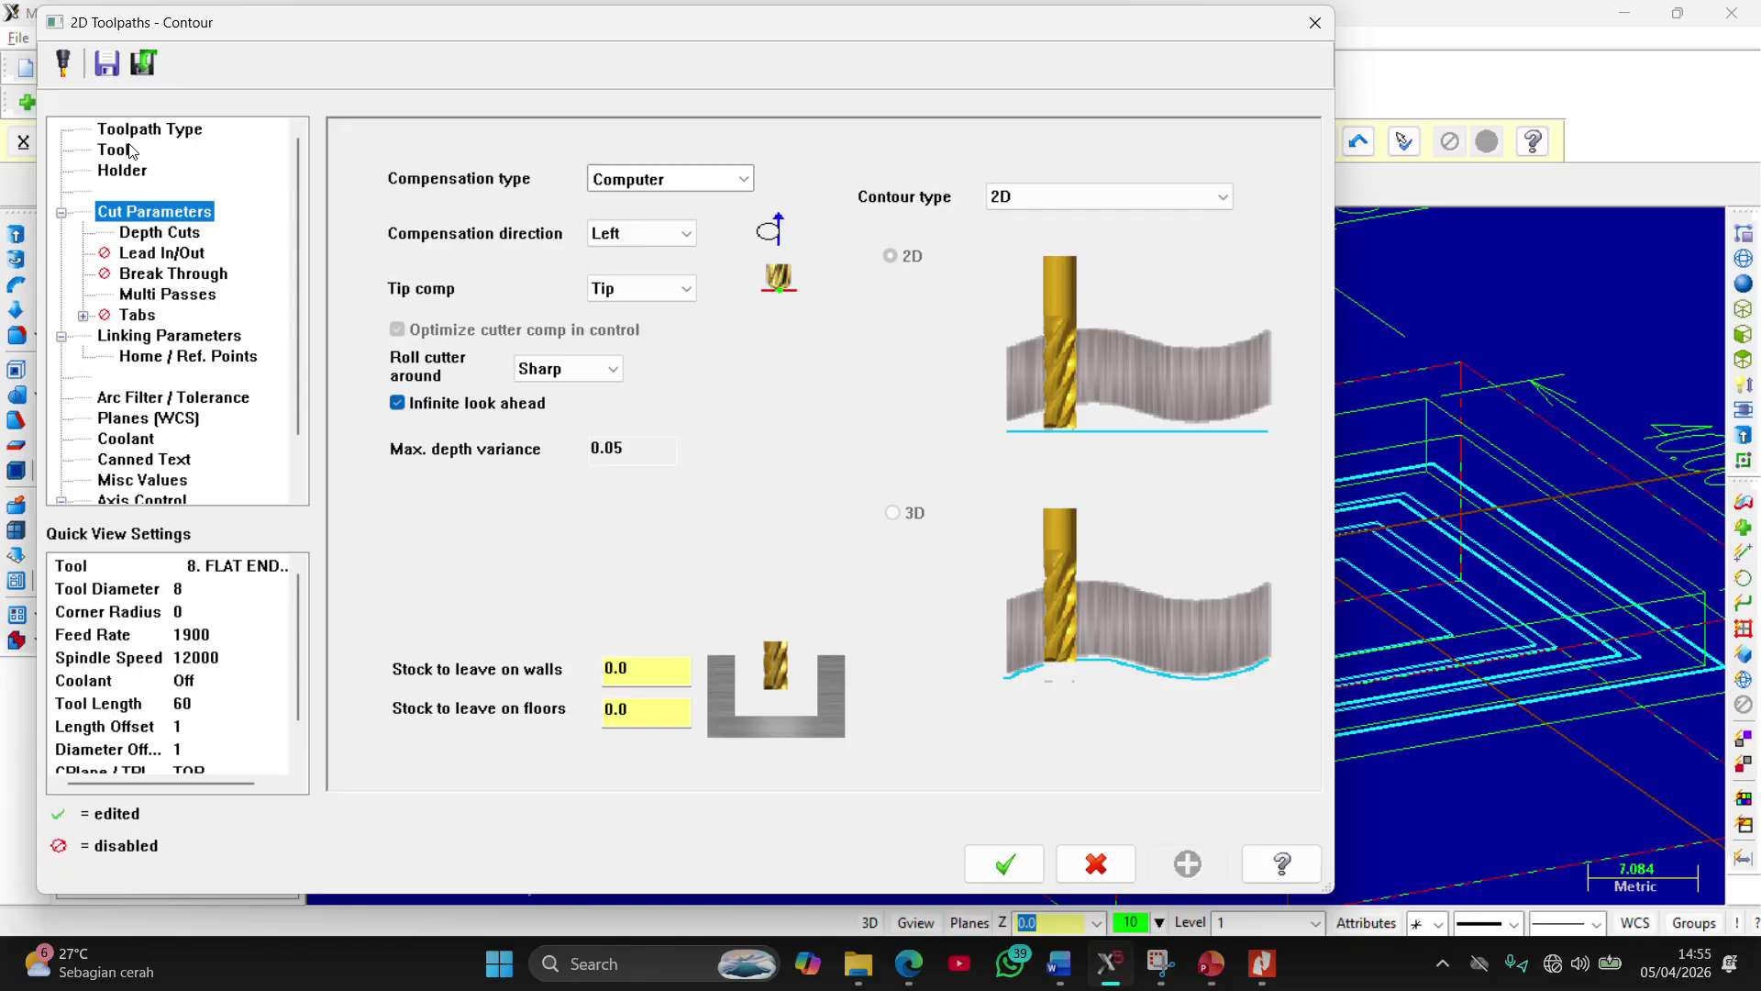
left_click(647, 233)
left_click(639, 266)
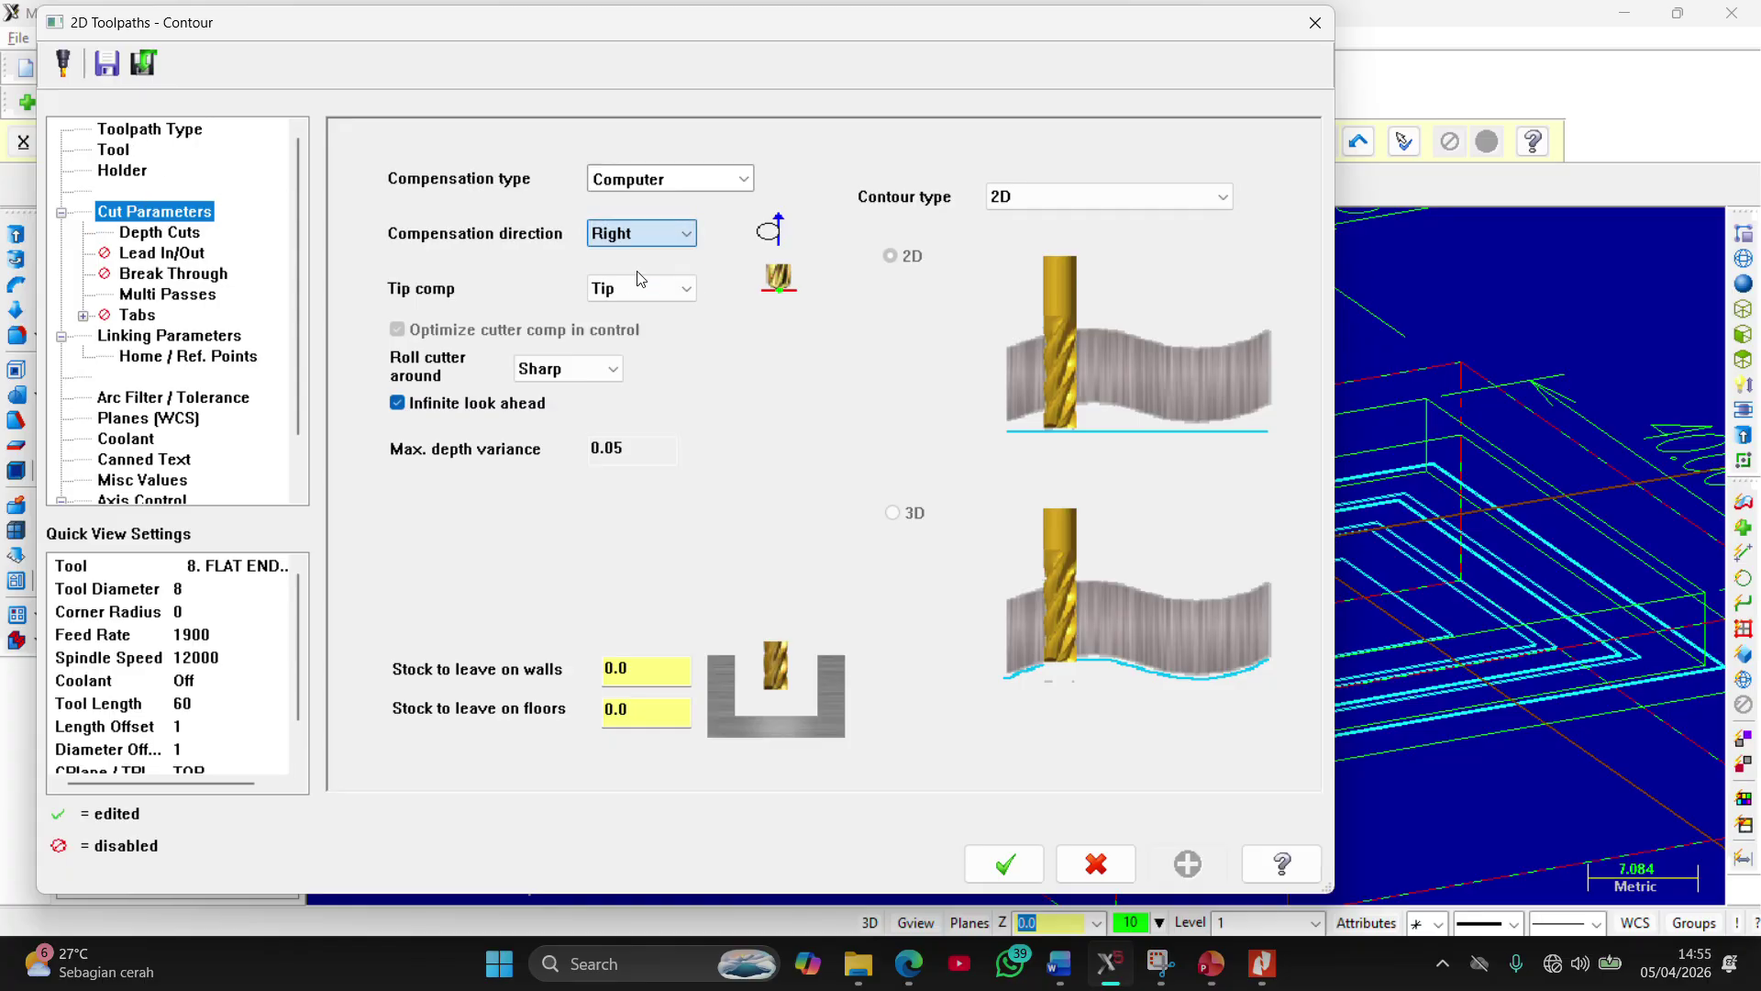
left_click(1006, 864)
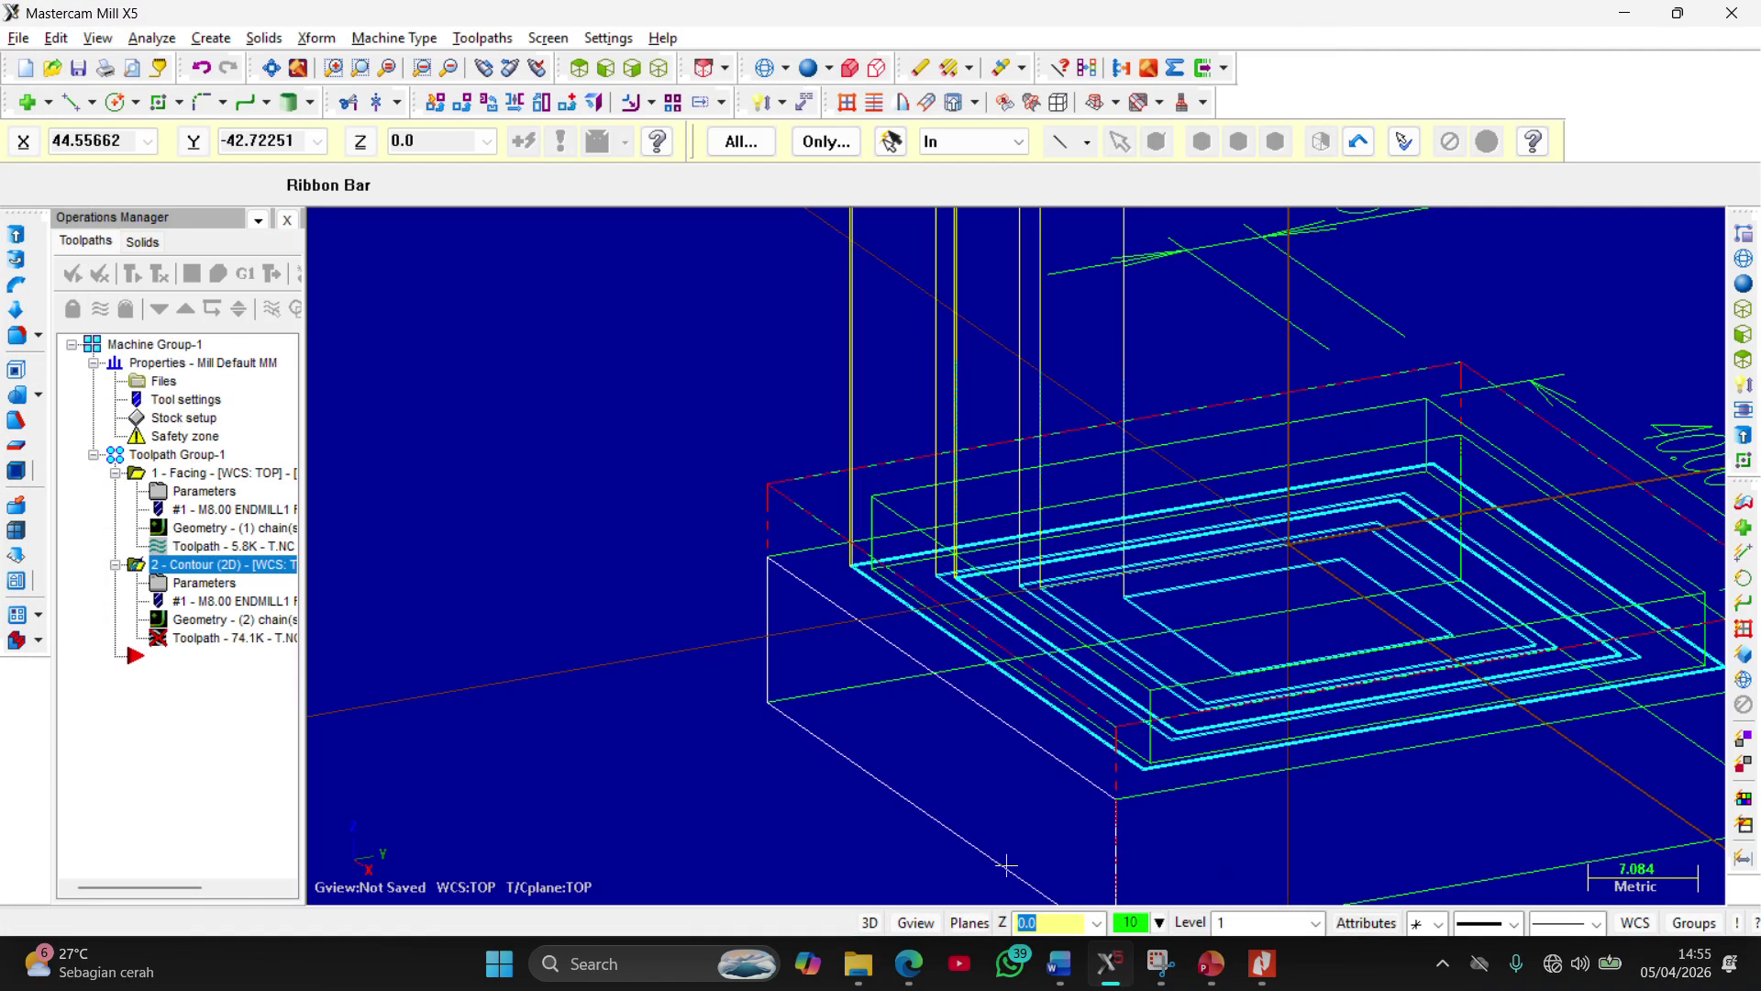
left_click(133, 274)
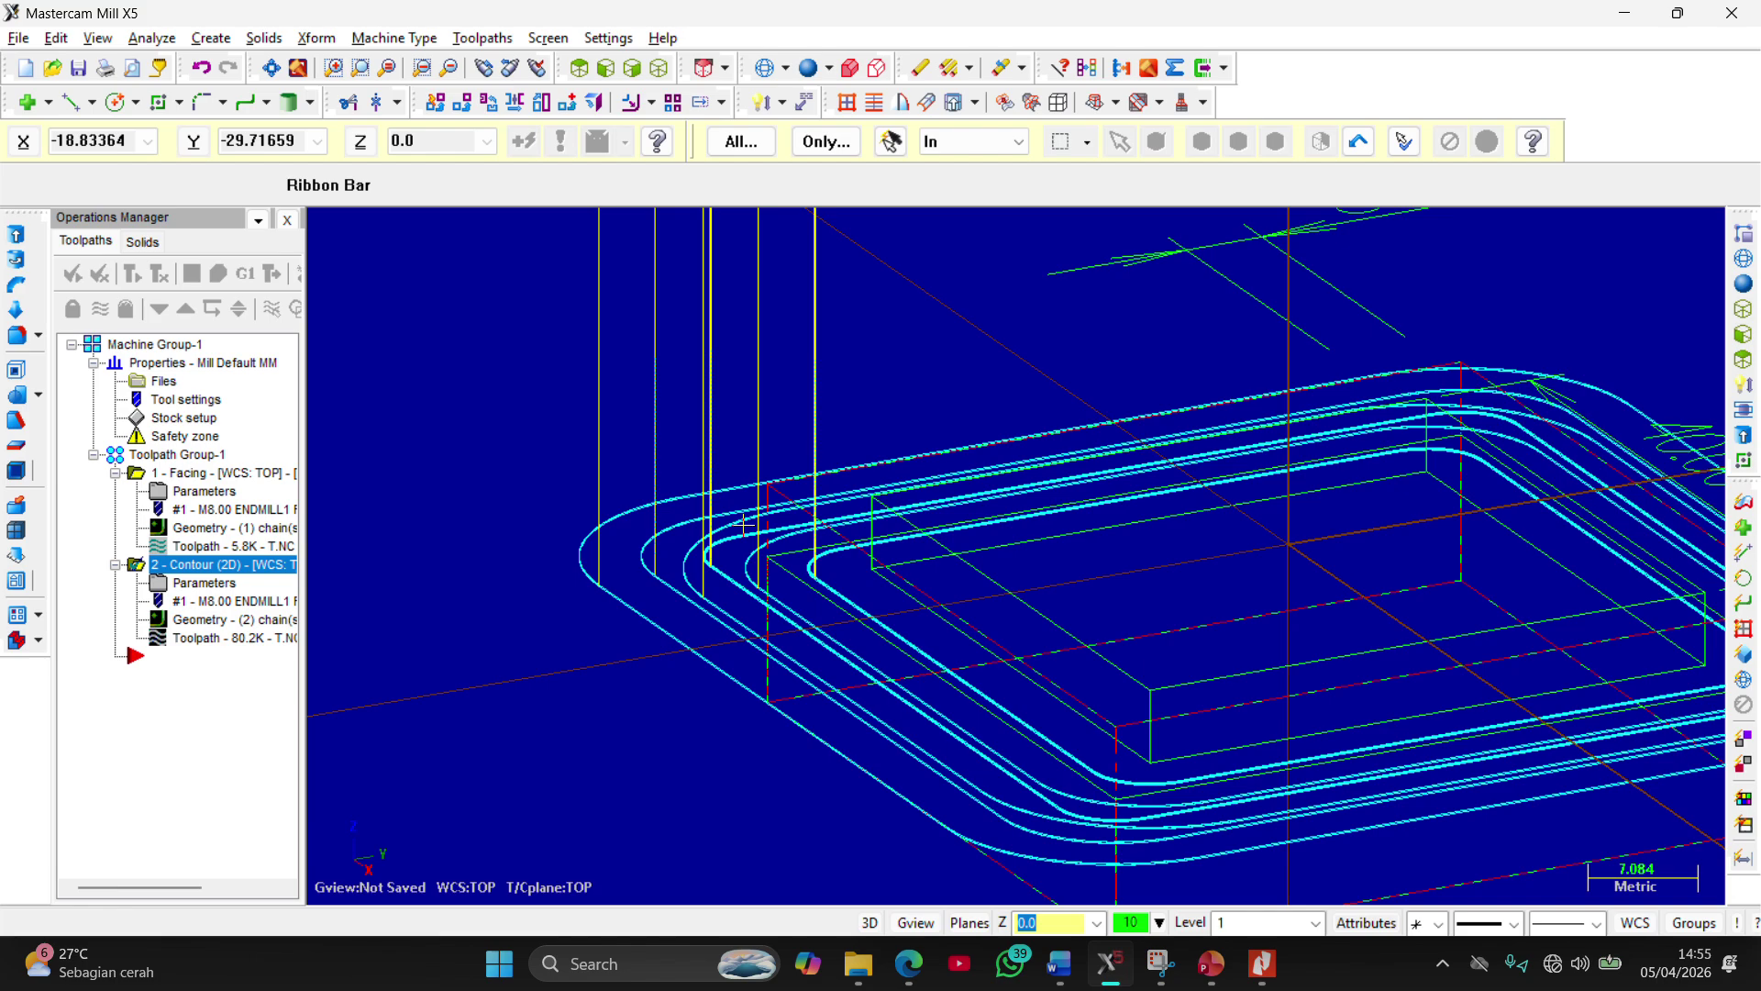
Verify all operations in Toolpath Group-1 with a solid simulation, raising its speed to maximum during the contour cut
scroll(746, 525, "down", 3)
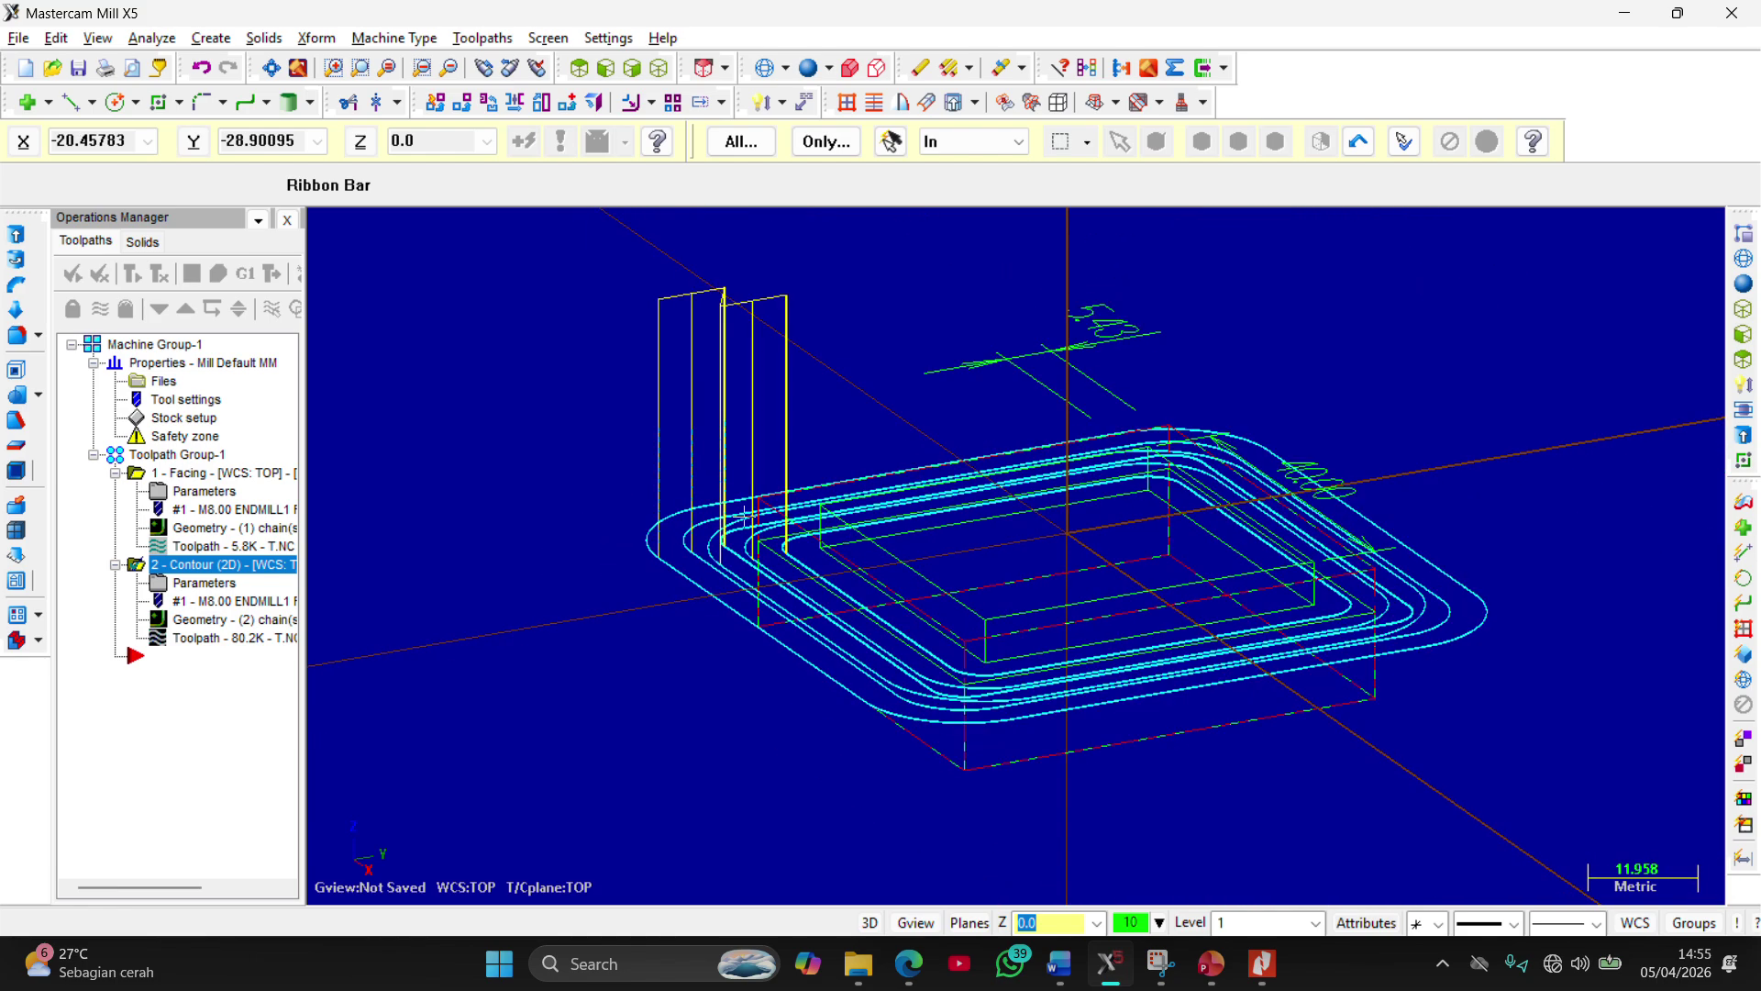
left_click(177, 455)
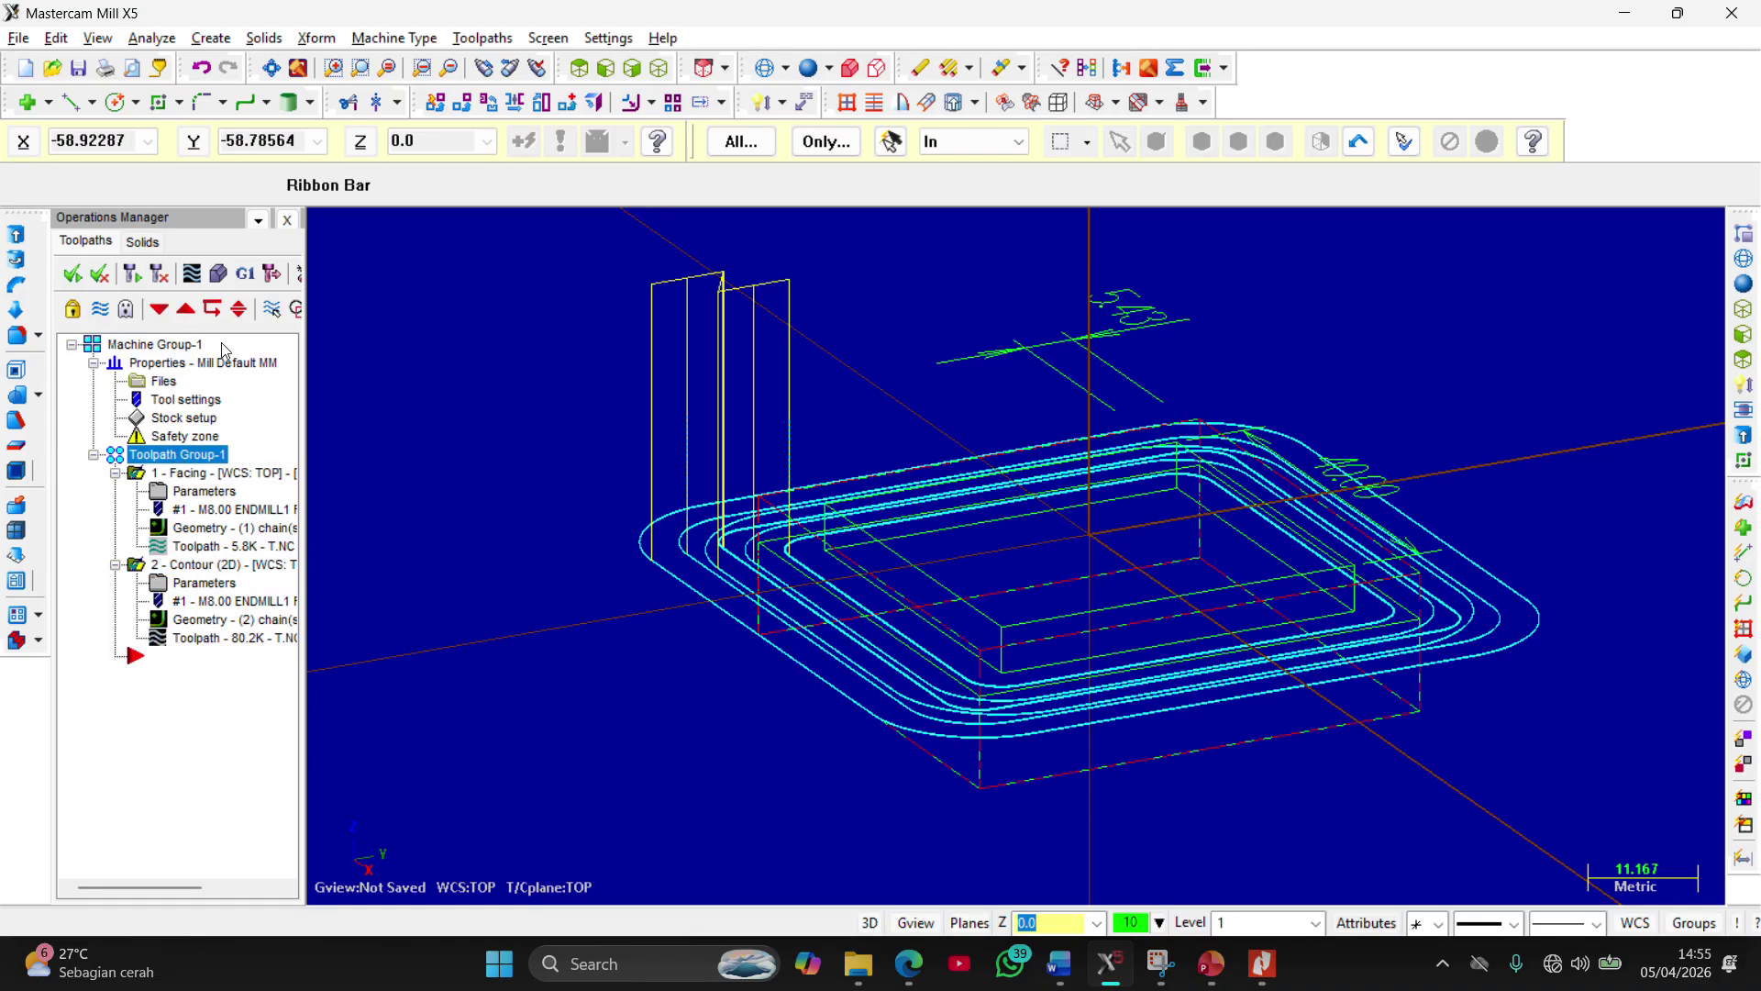
left_click(218, 273)
left_click(158, 272)
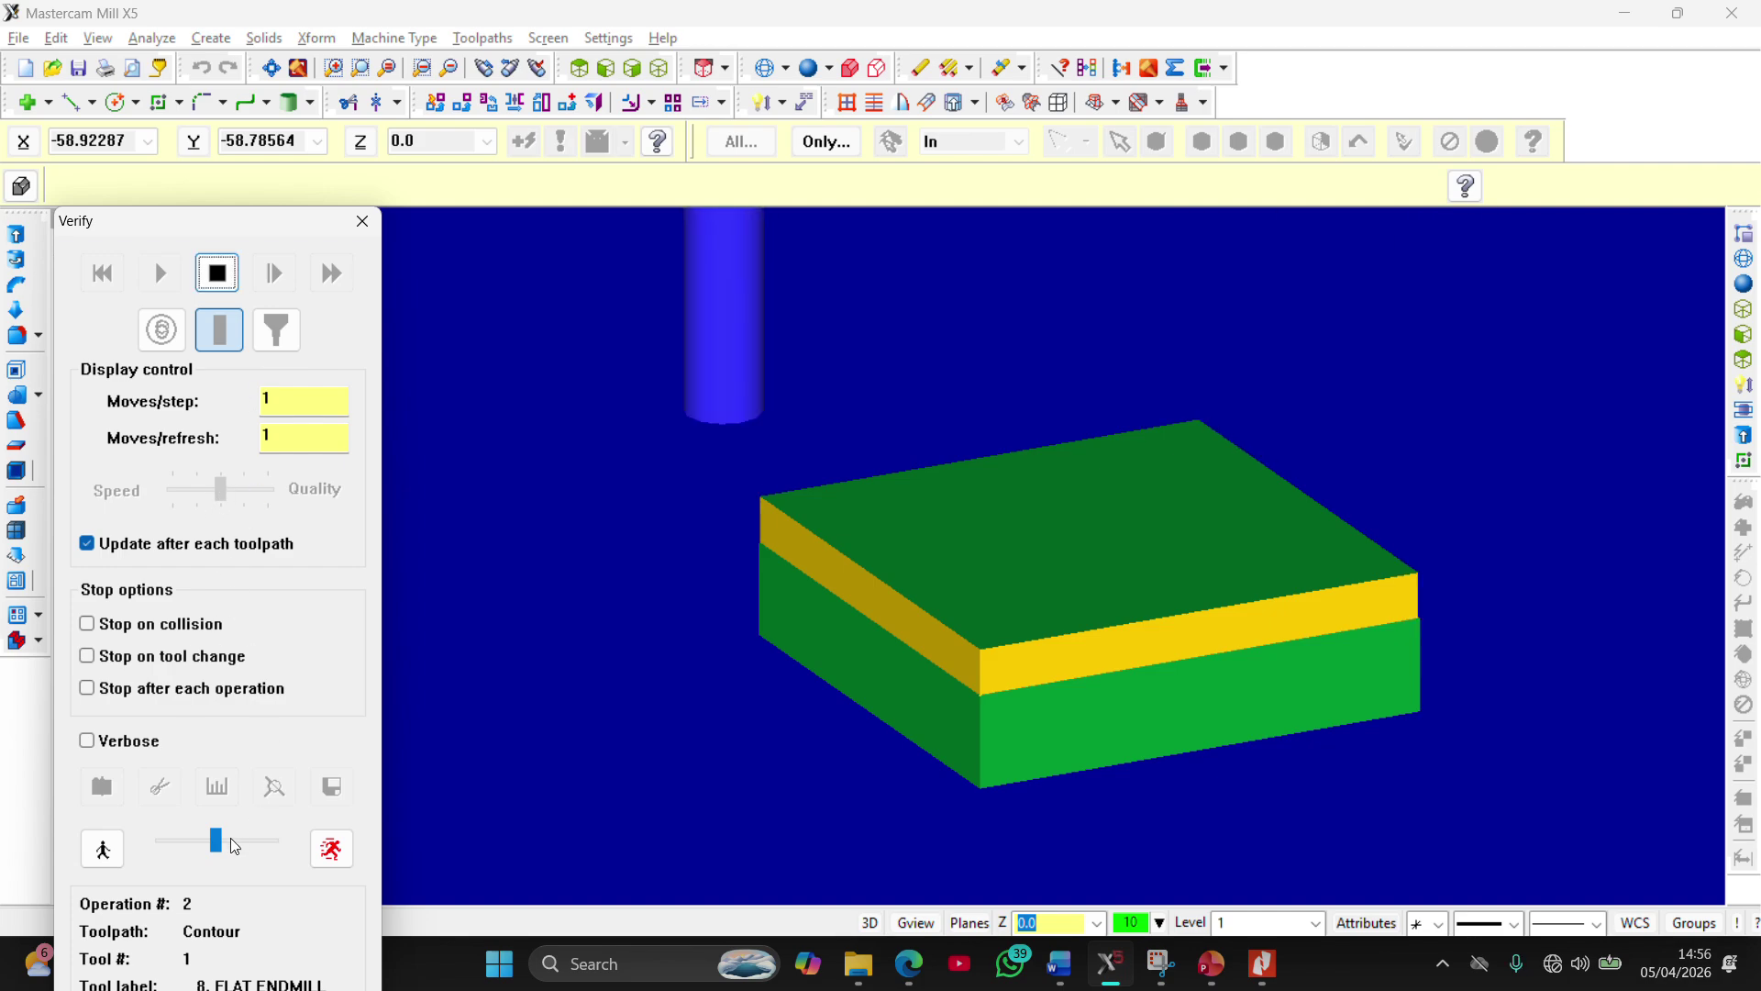
left_click_drag(216, 840, 275, 845)
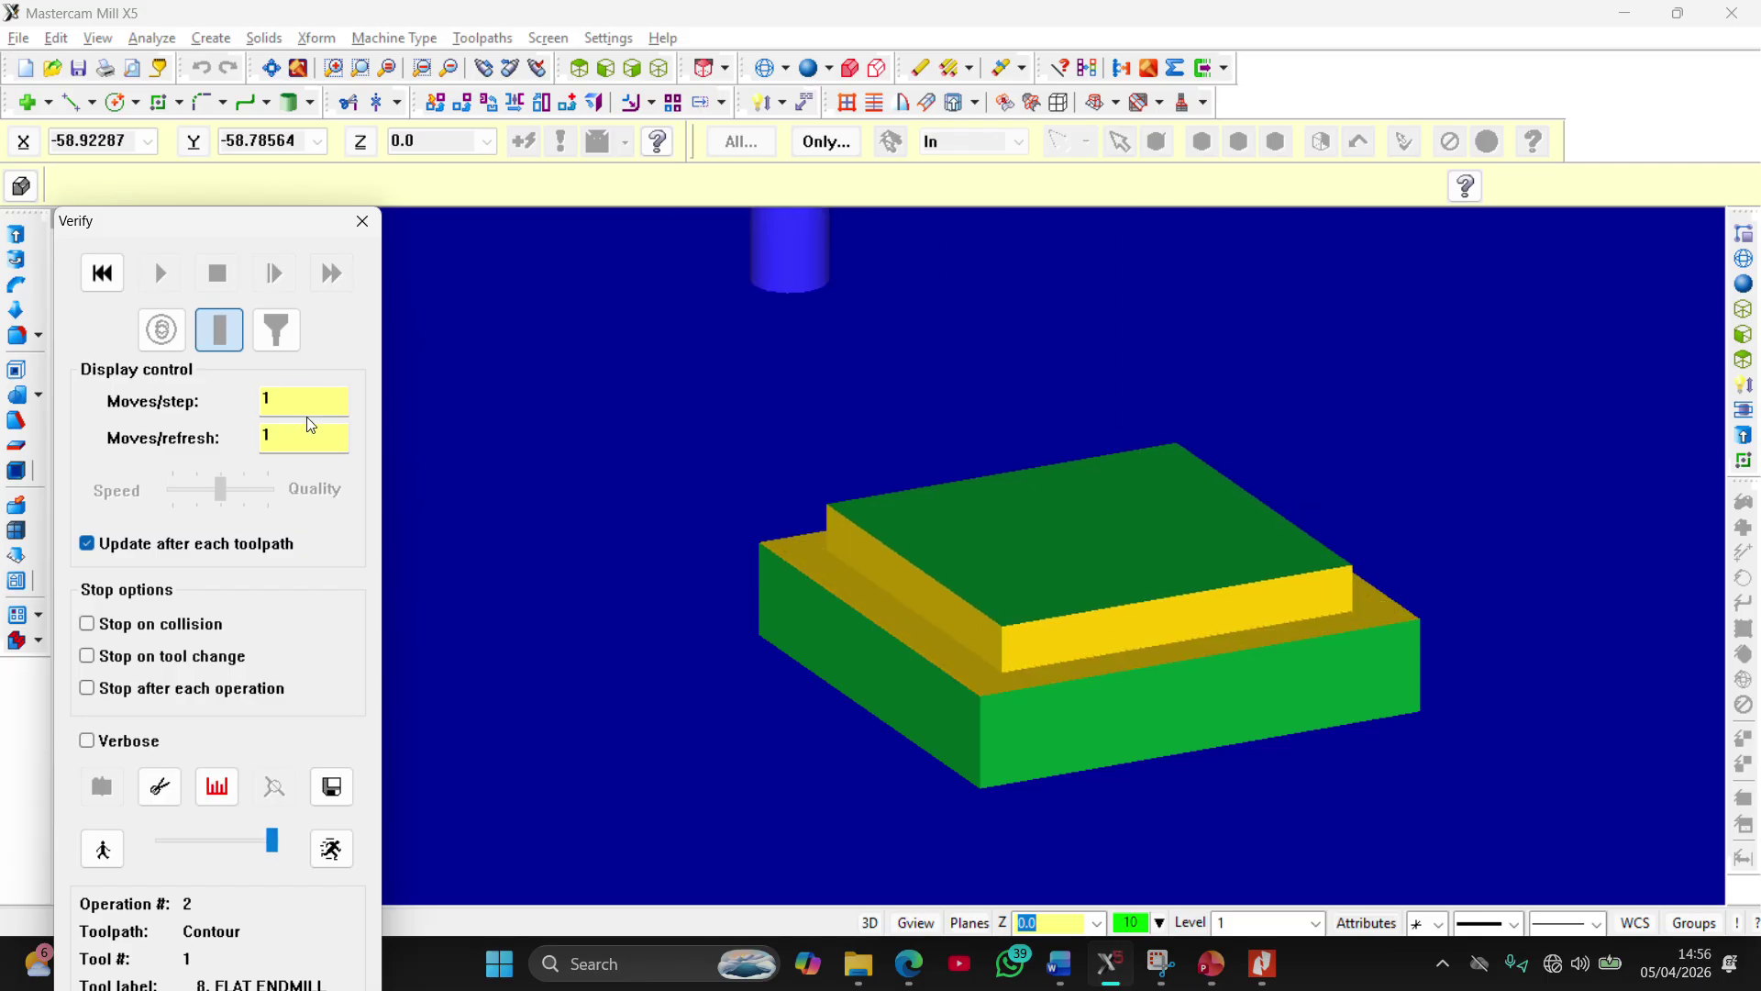
Lower the simulation speed, close the verification and show the part in isometric view
left_click_drag(246, 231, 288, 88)
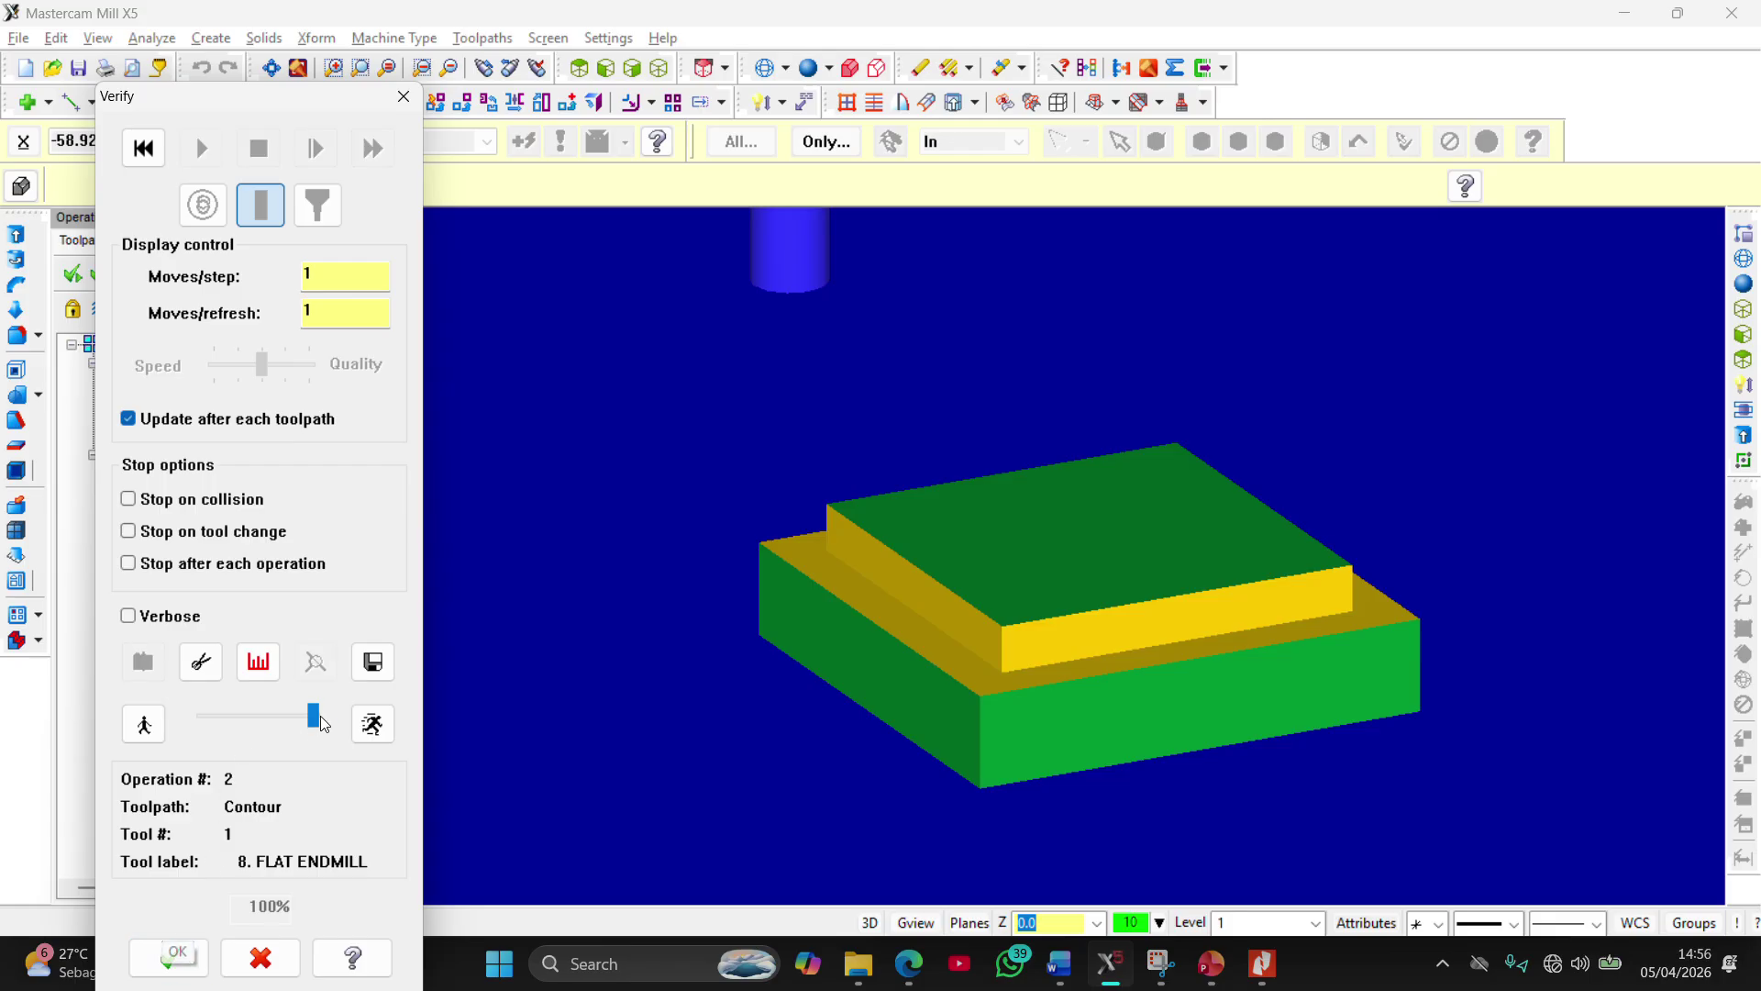
left_click_drag(313, 716, 279, 720)
left_click(169, 958)
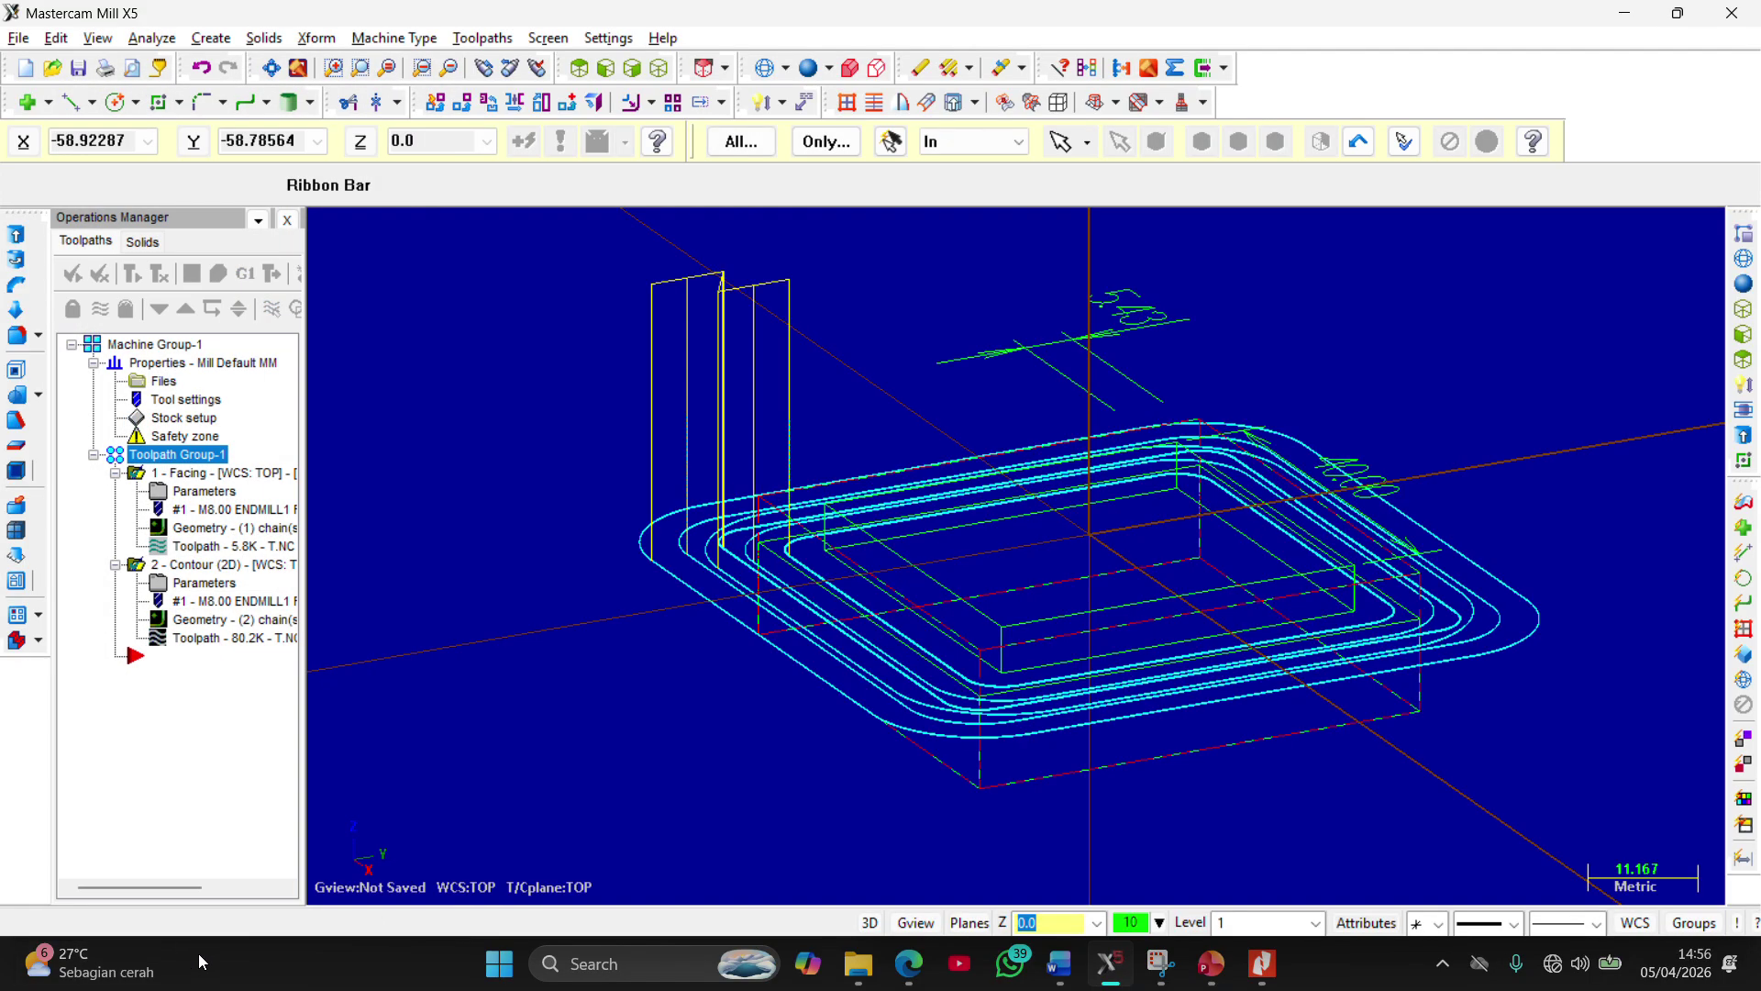
left_click(763, 67)
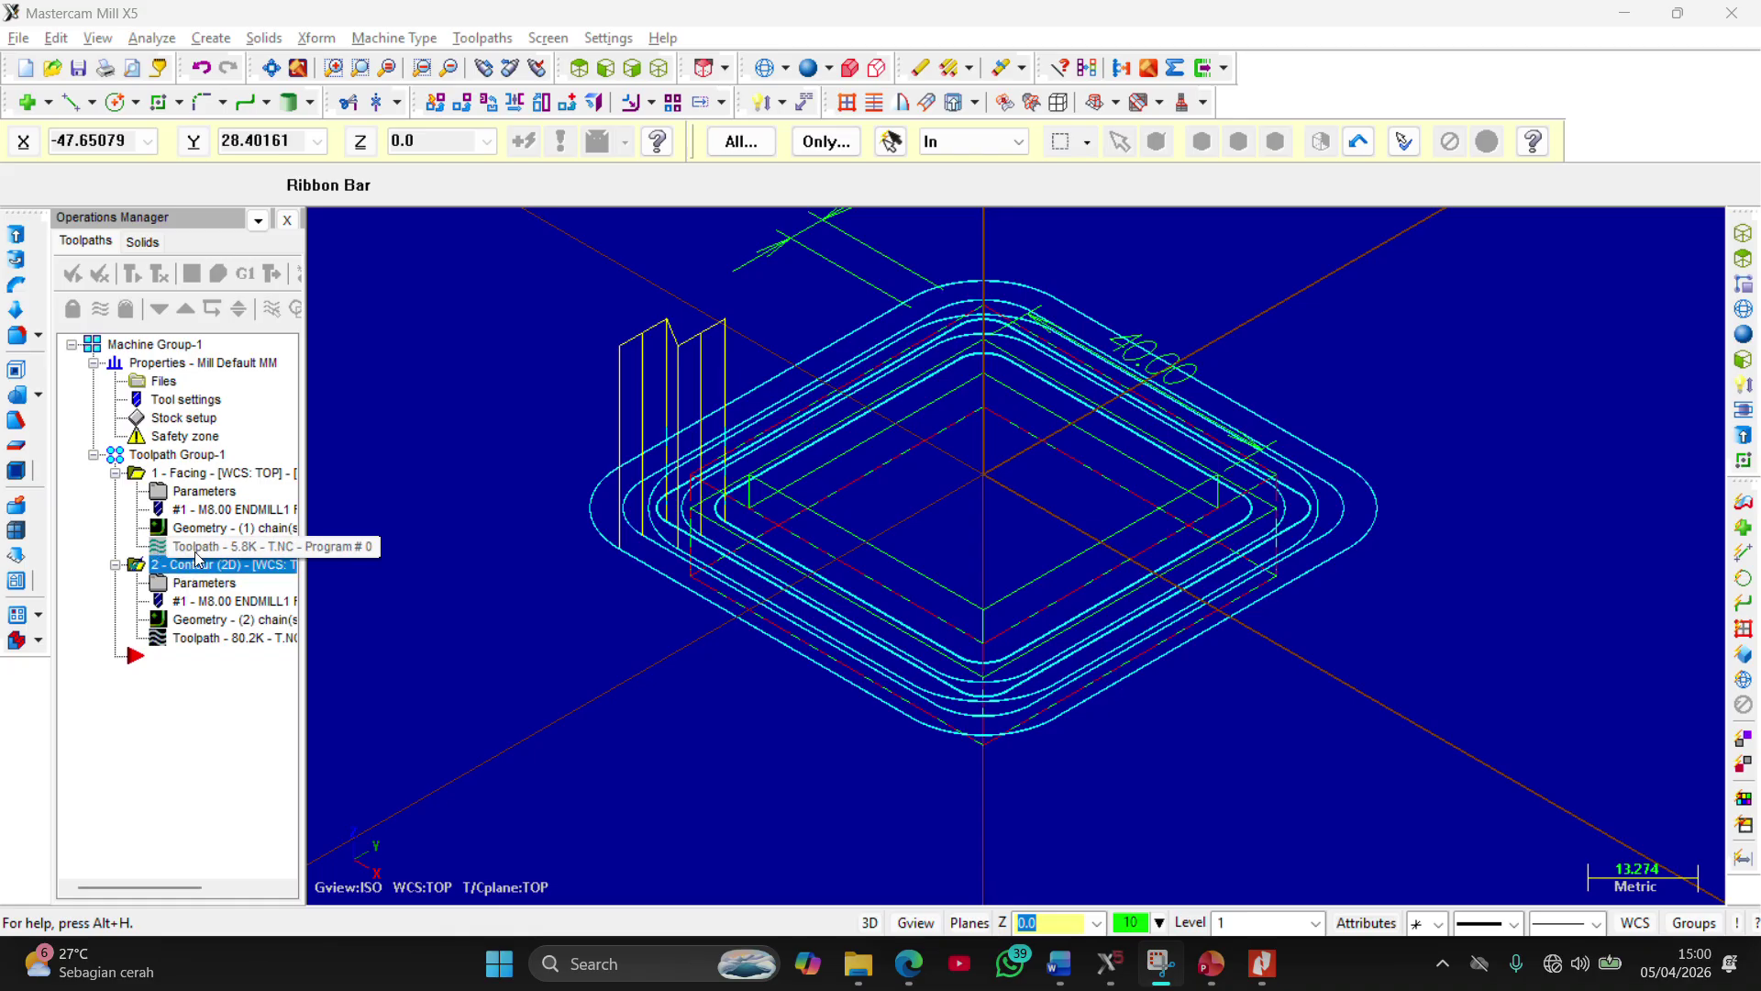
Reduce the contour toolpath's rough multi passes to 1 and regenerate the operation
left_click(137, 567)
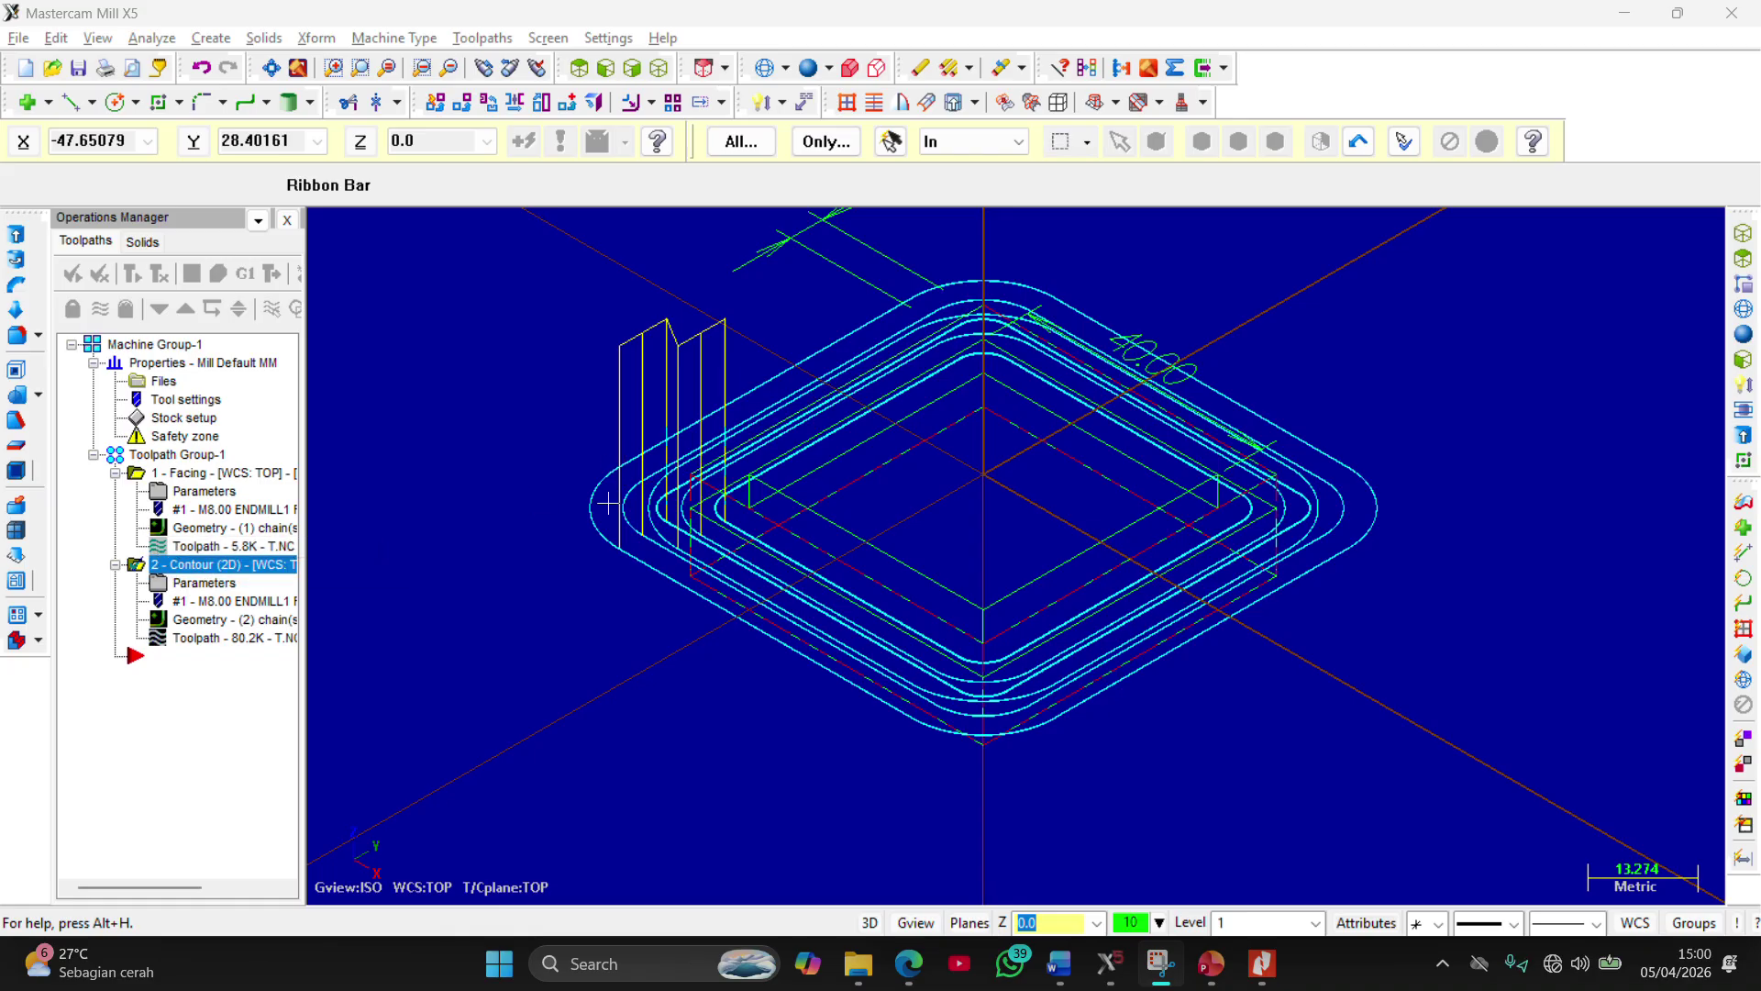
double_click(203, 583)
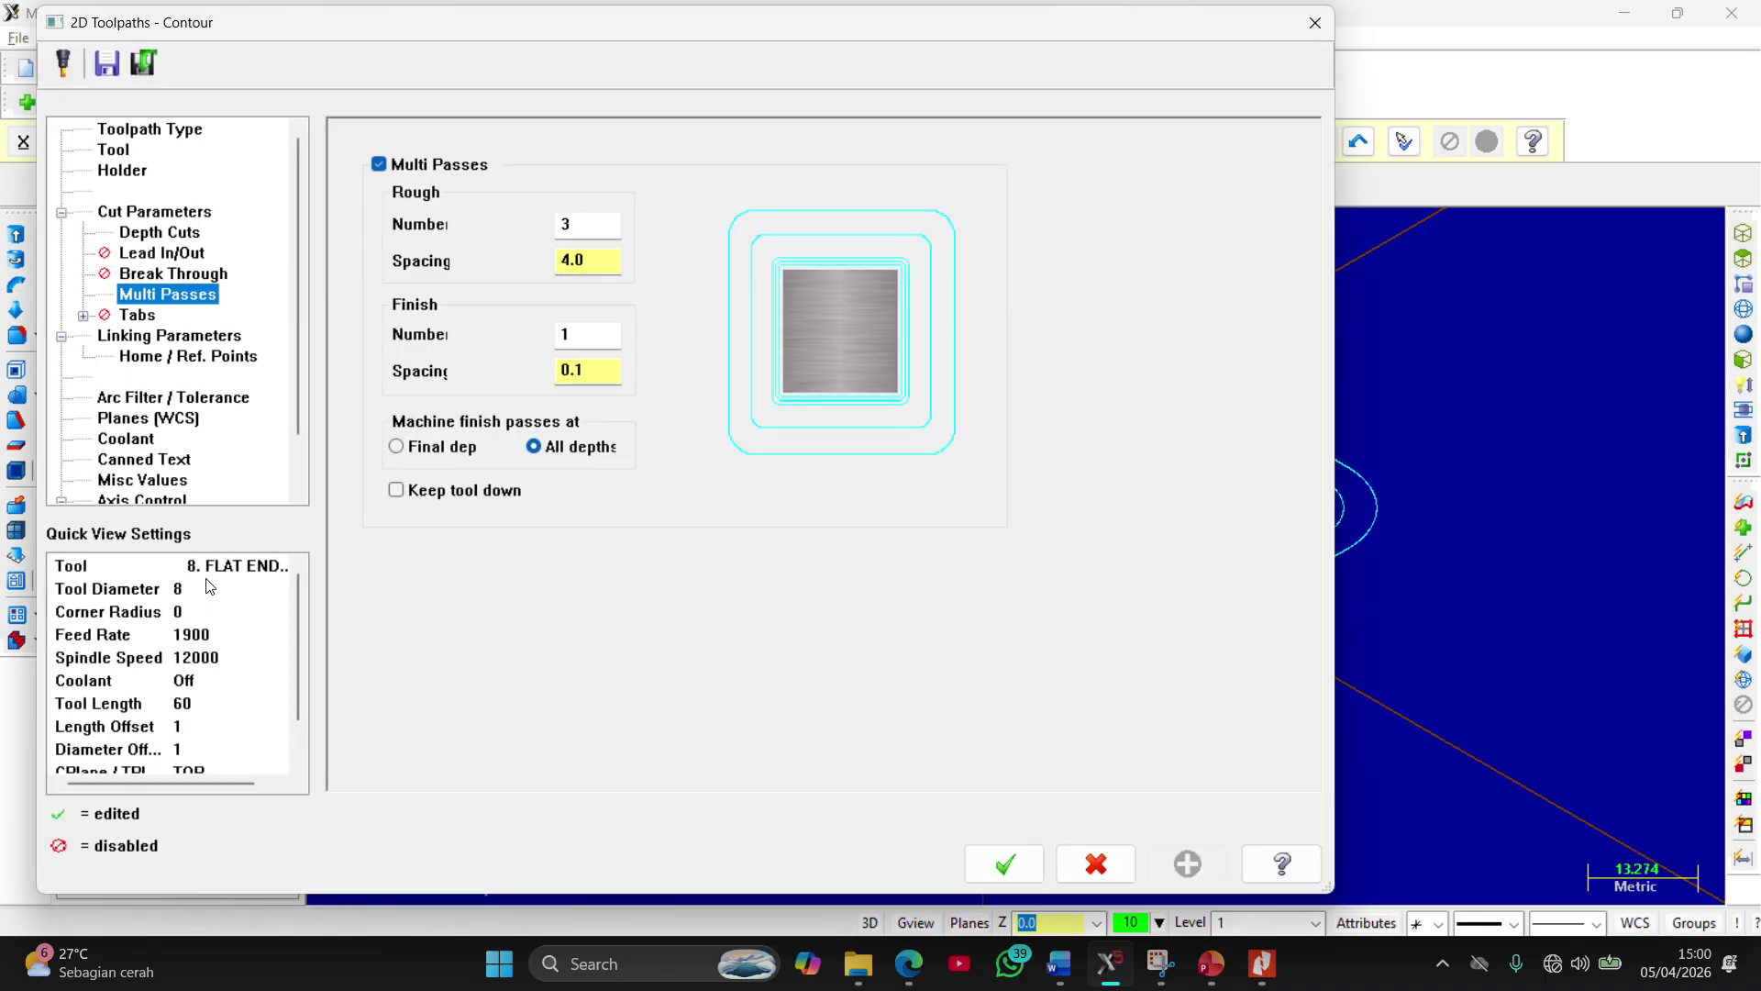
left_click(587, 221)
type("1")
left_click(591, 259)
left_click(1005, 863)
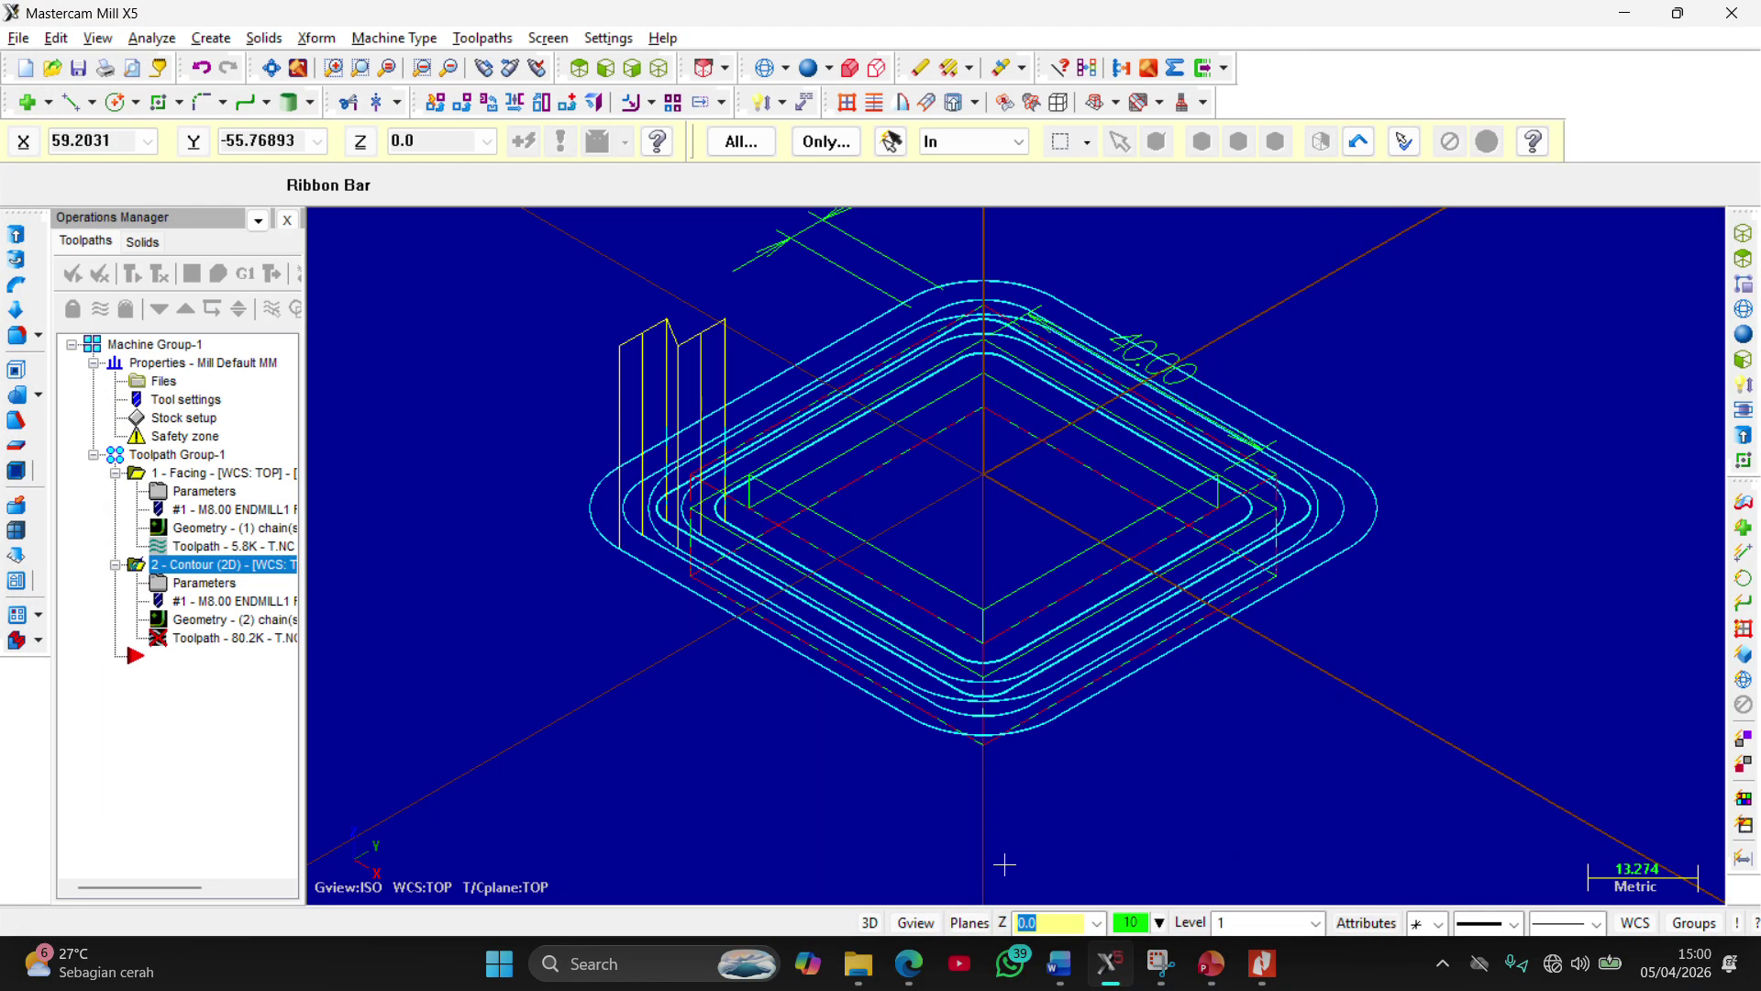
left_click(135, 275)
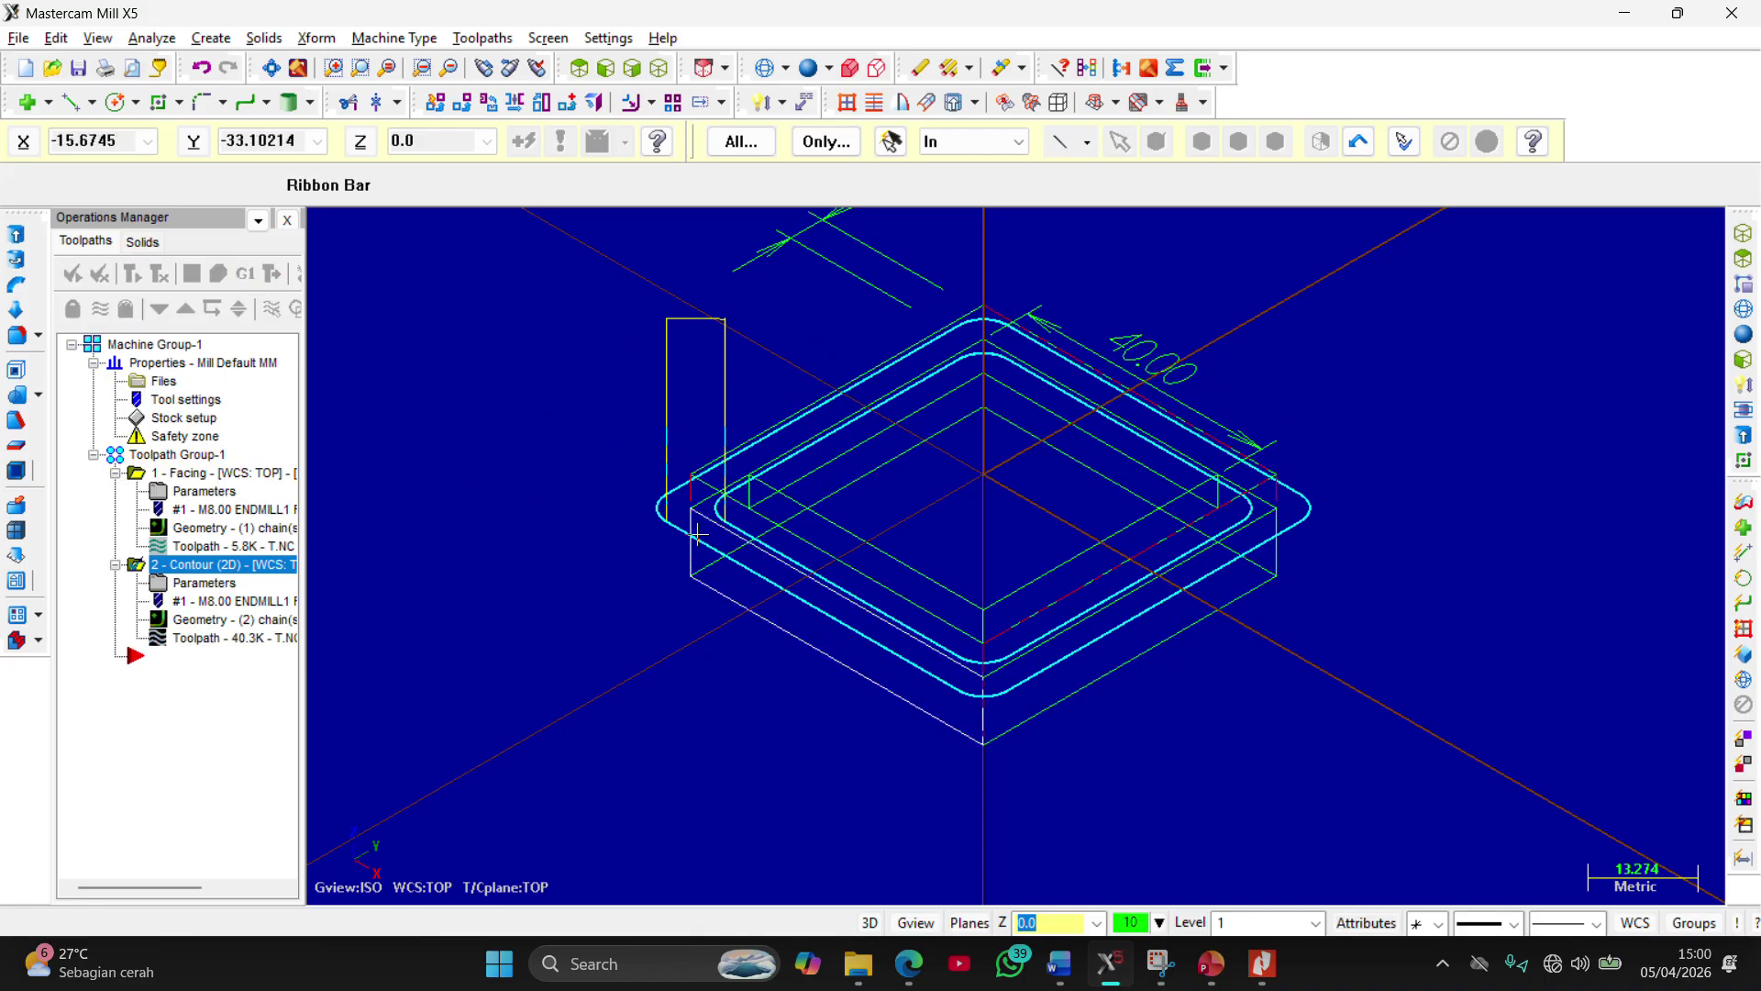
Verify the regenerated contour operation with a solid simulation and close the verification when it is complete
left_click(232, 281)
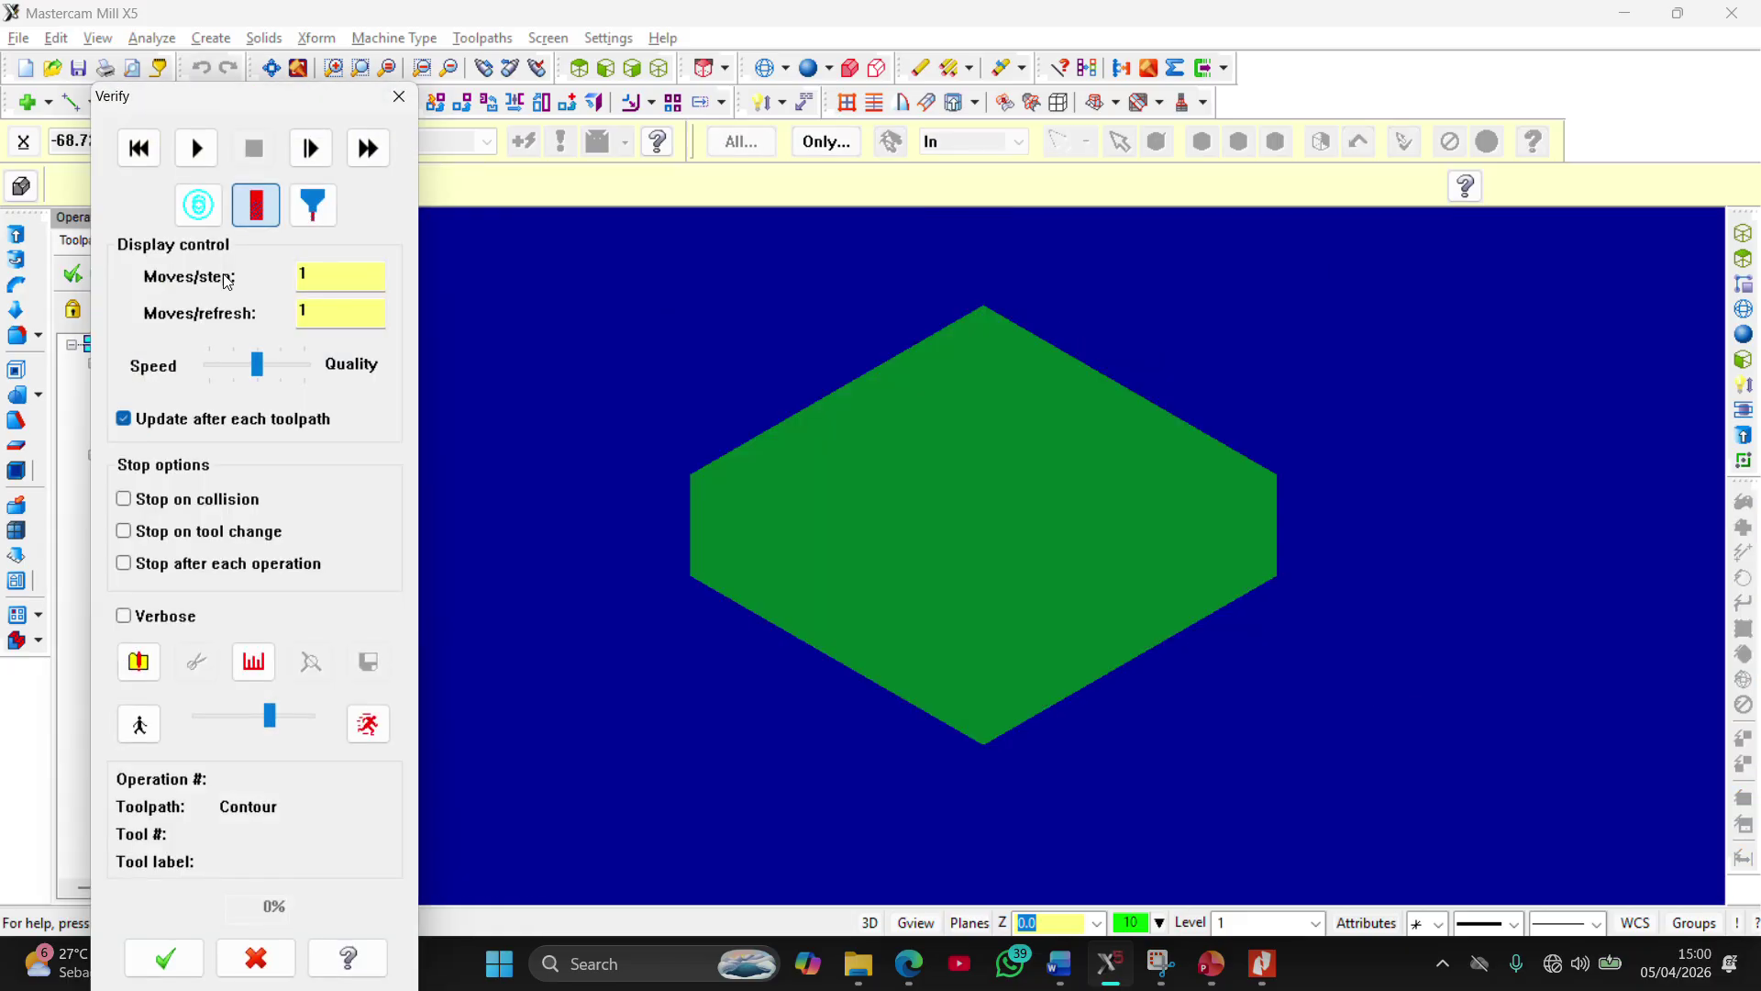
left_click(191, 147)
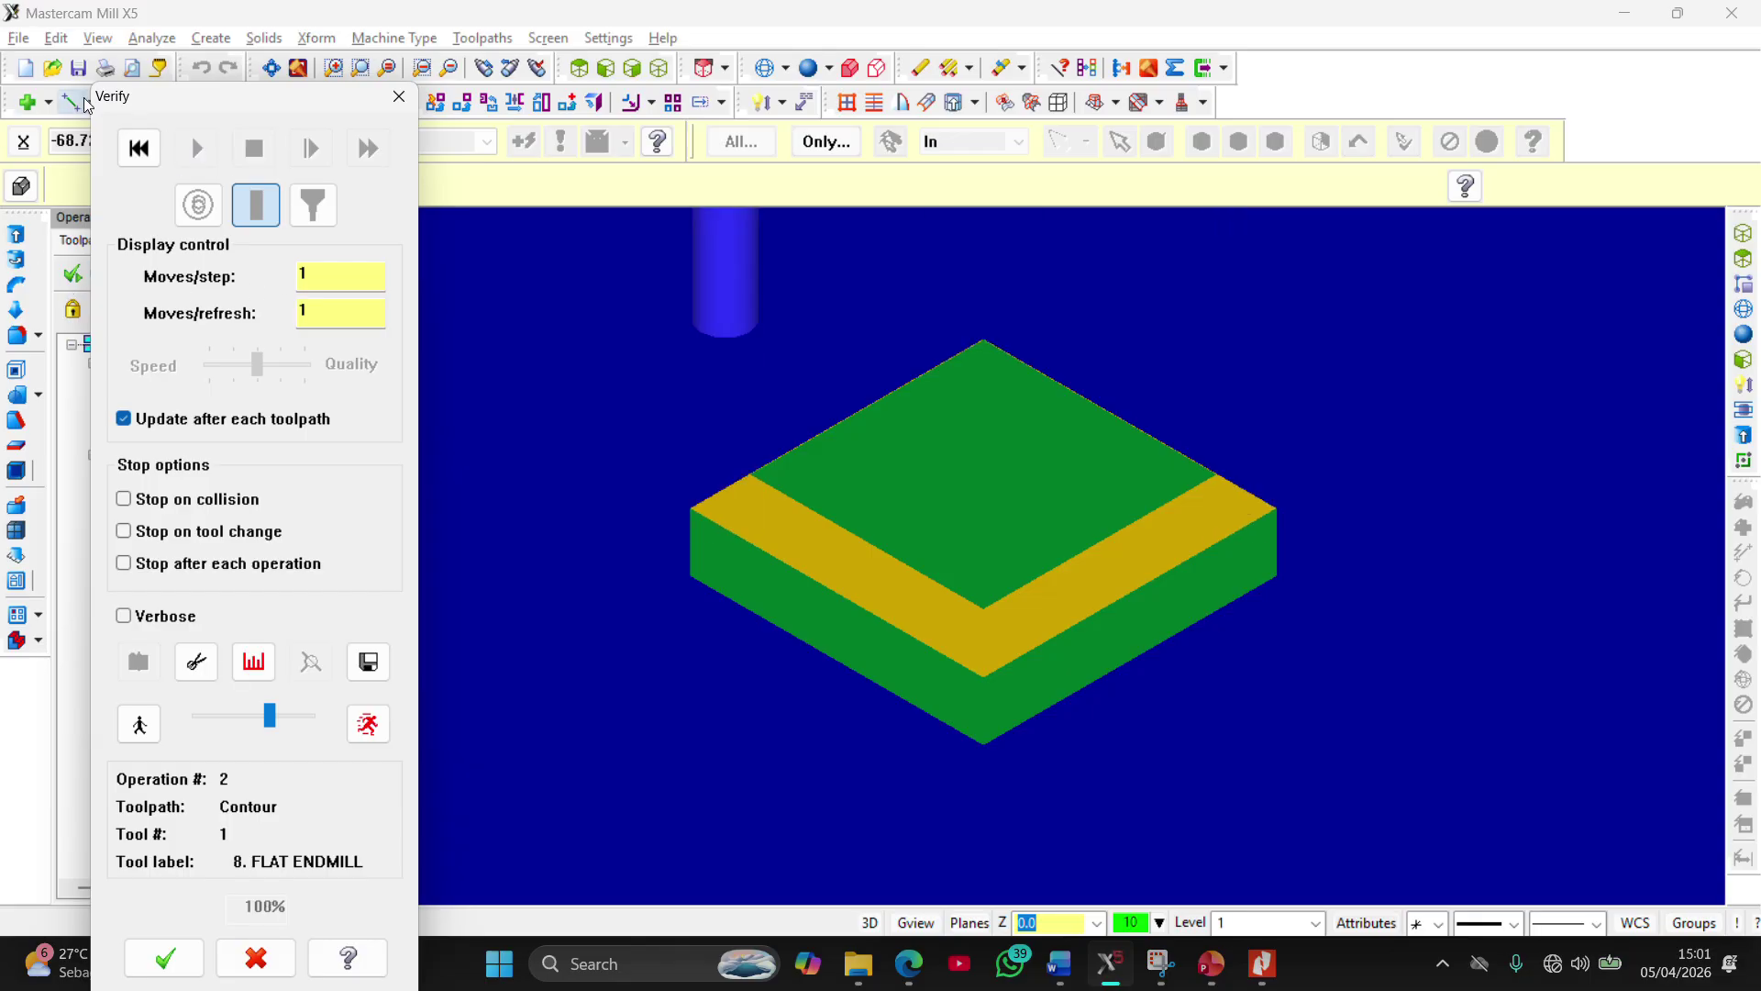
left_click_drag(223, 105, 223, 34)
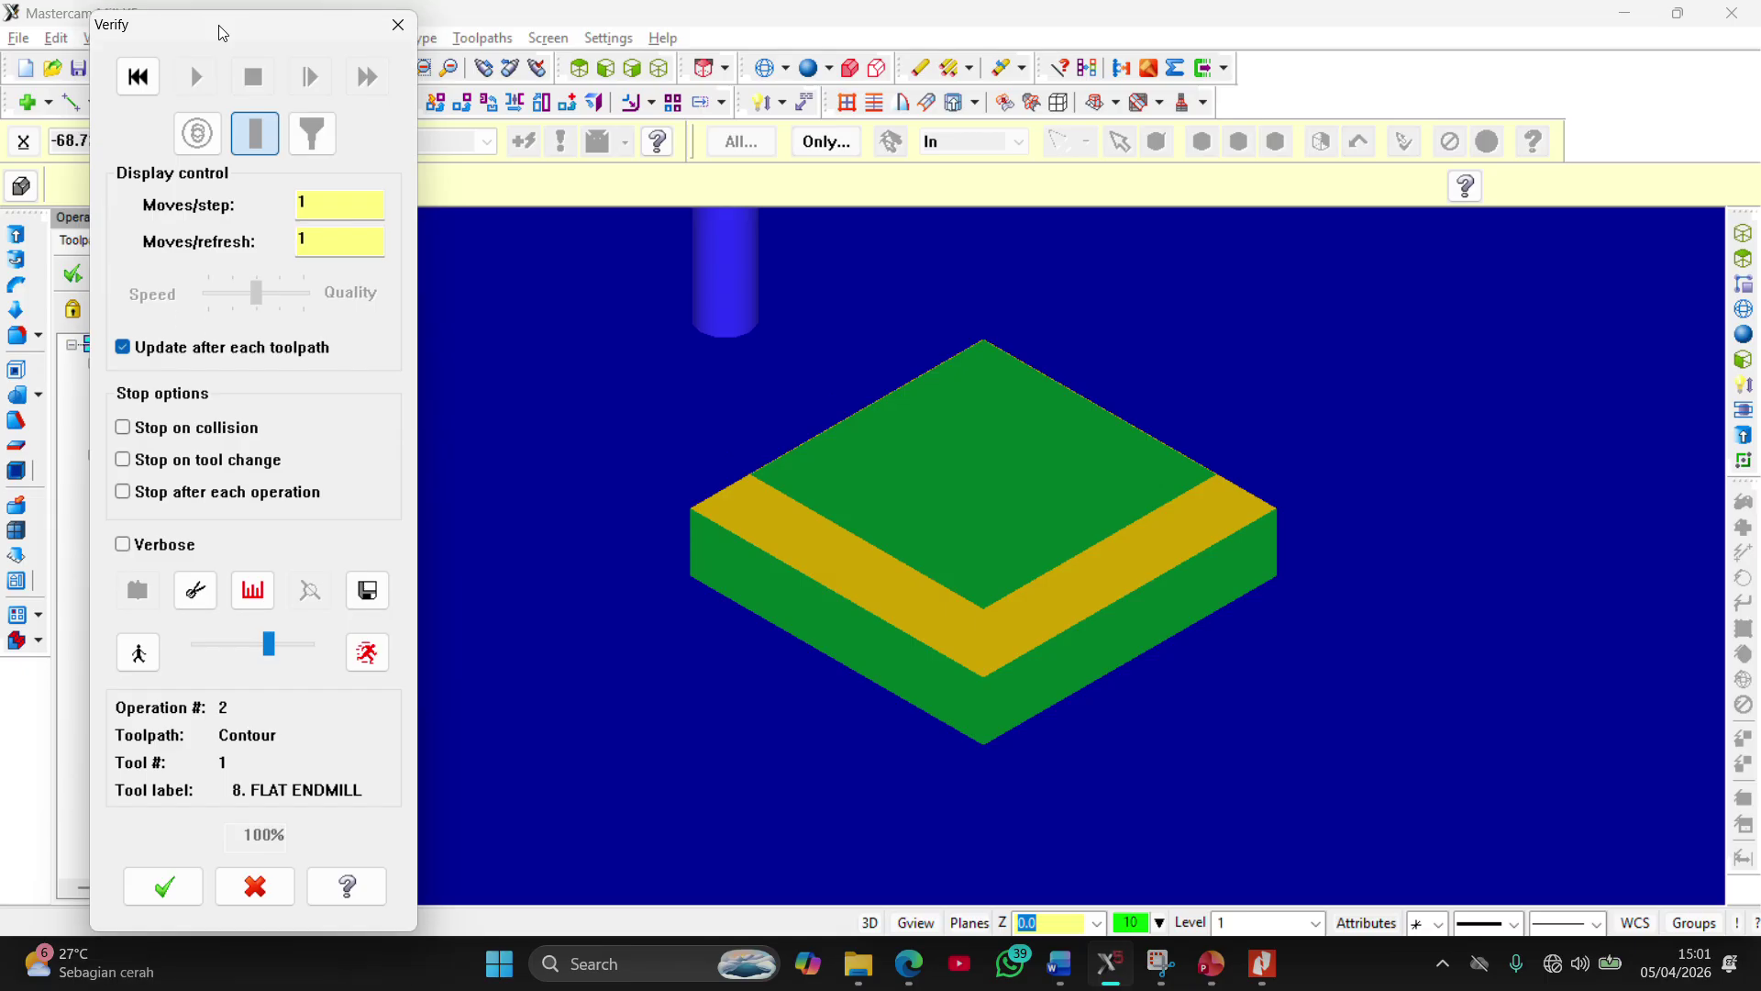
left_click(164, 886)
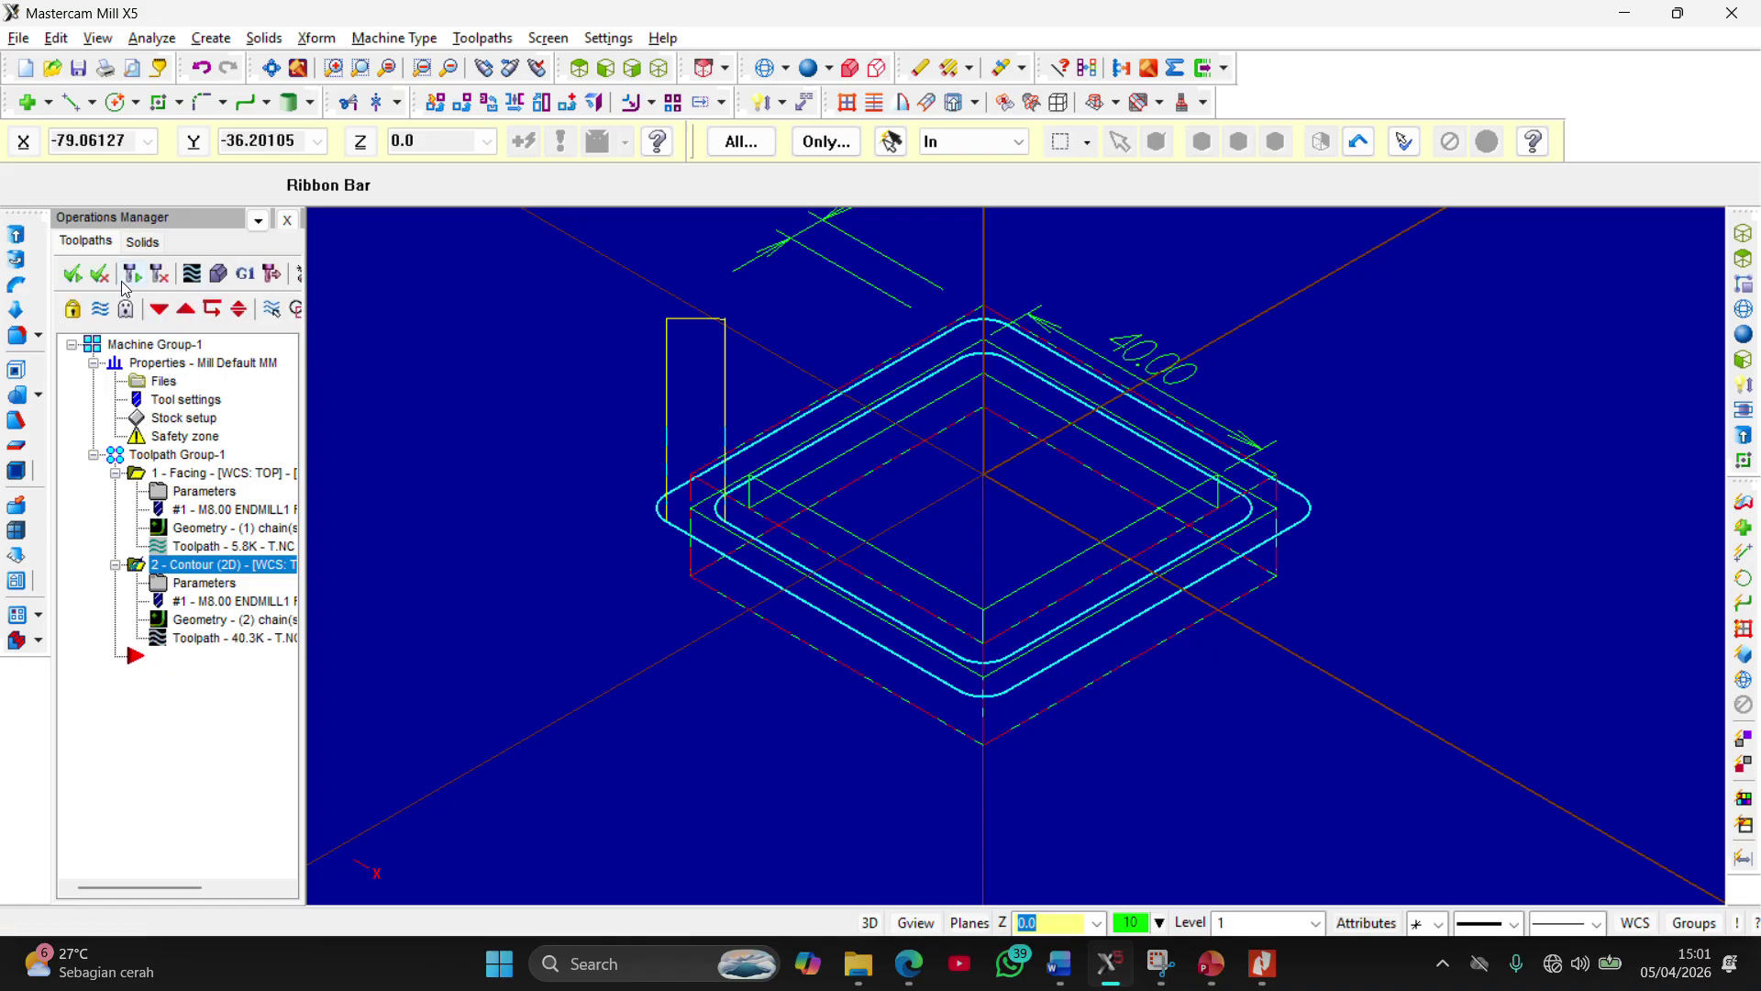
Post all operations in Toolpath Group-1 to an NC file with the .NC extension, keeping the edit option on
left_click(161, 457)
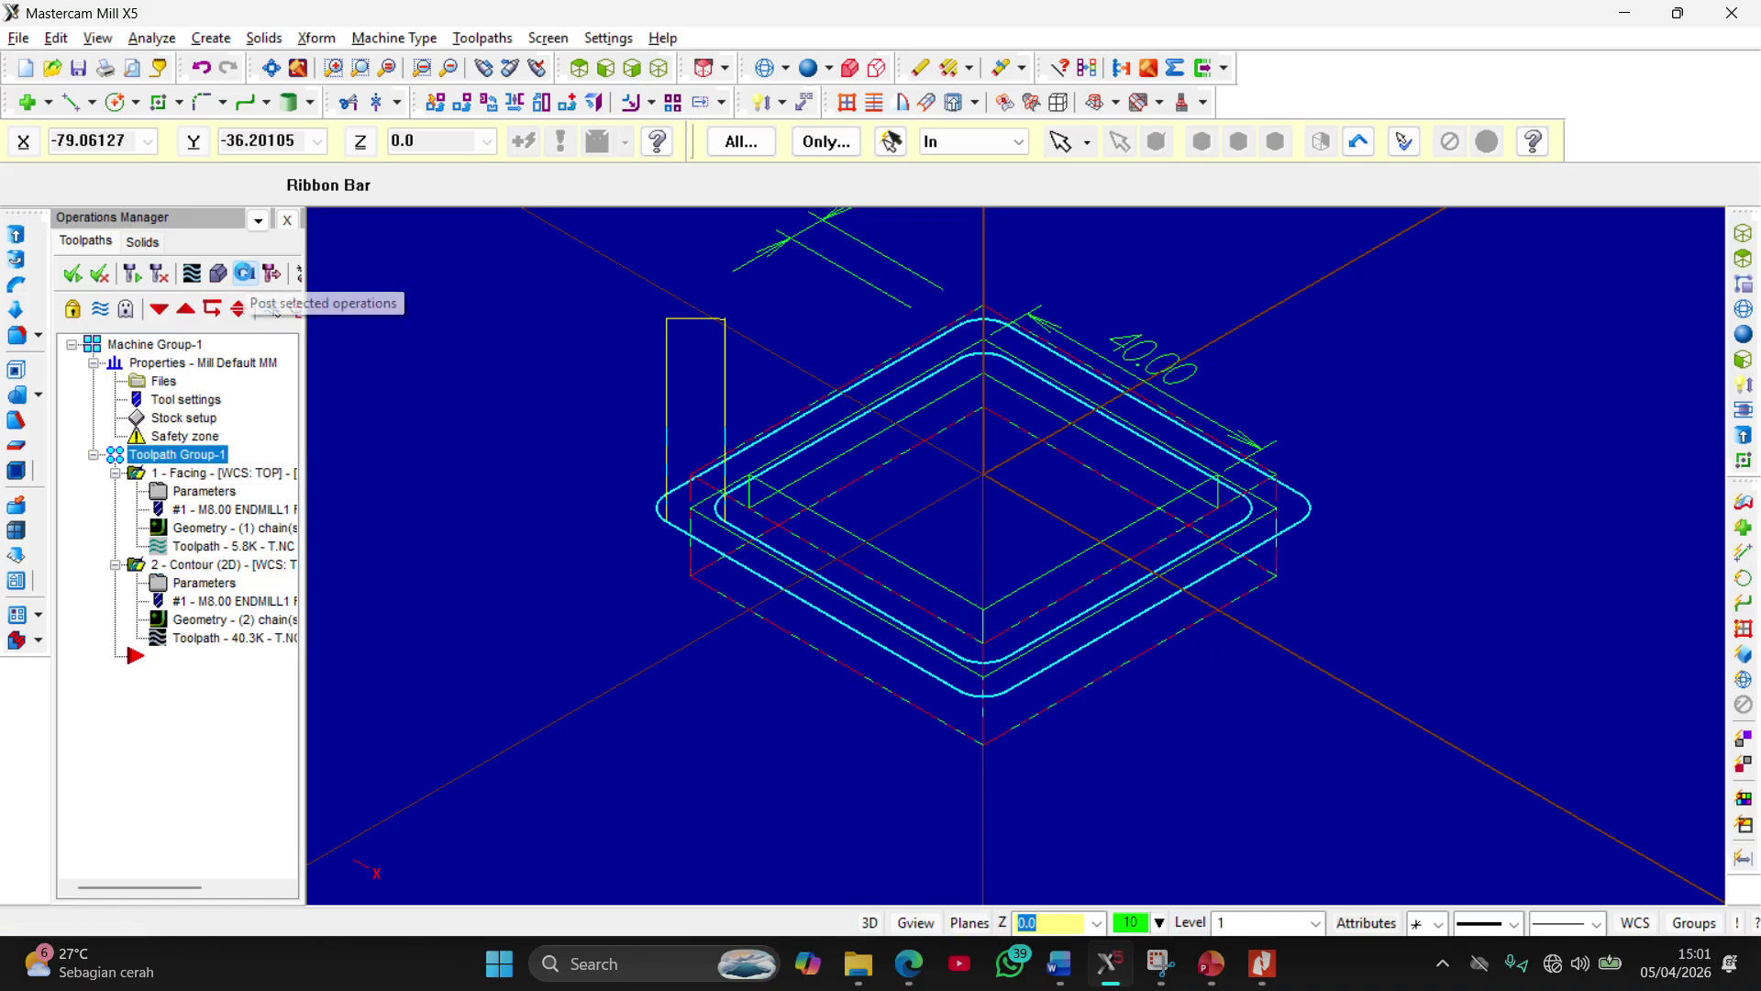
left_click(245, 273)
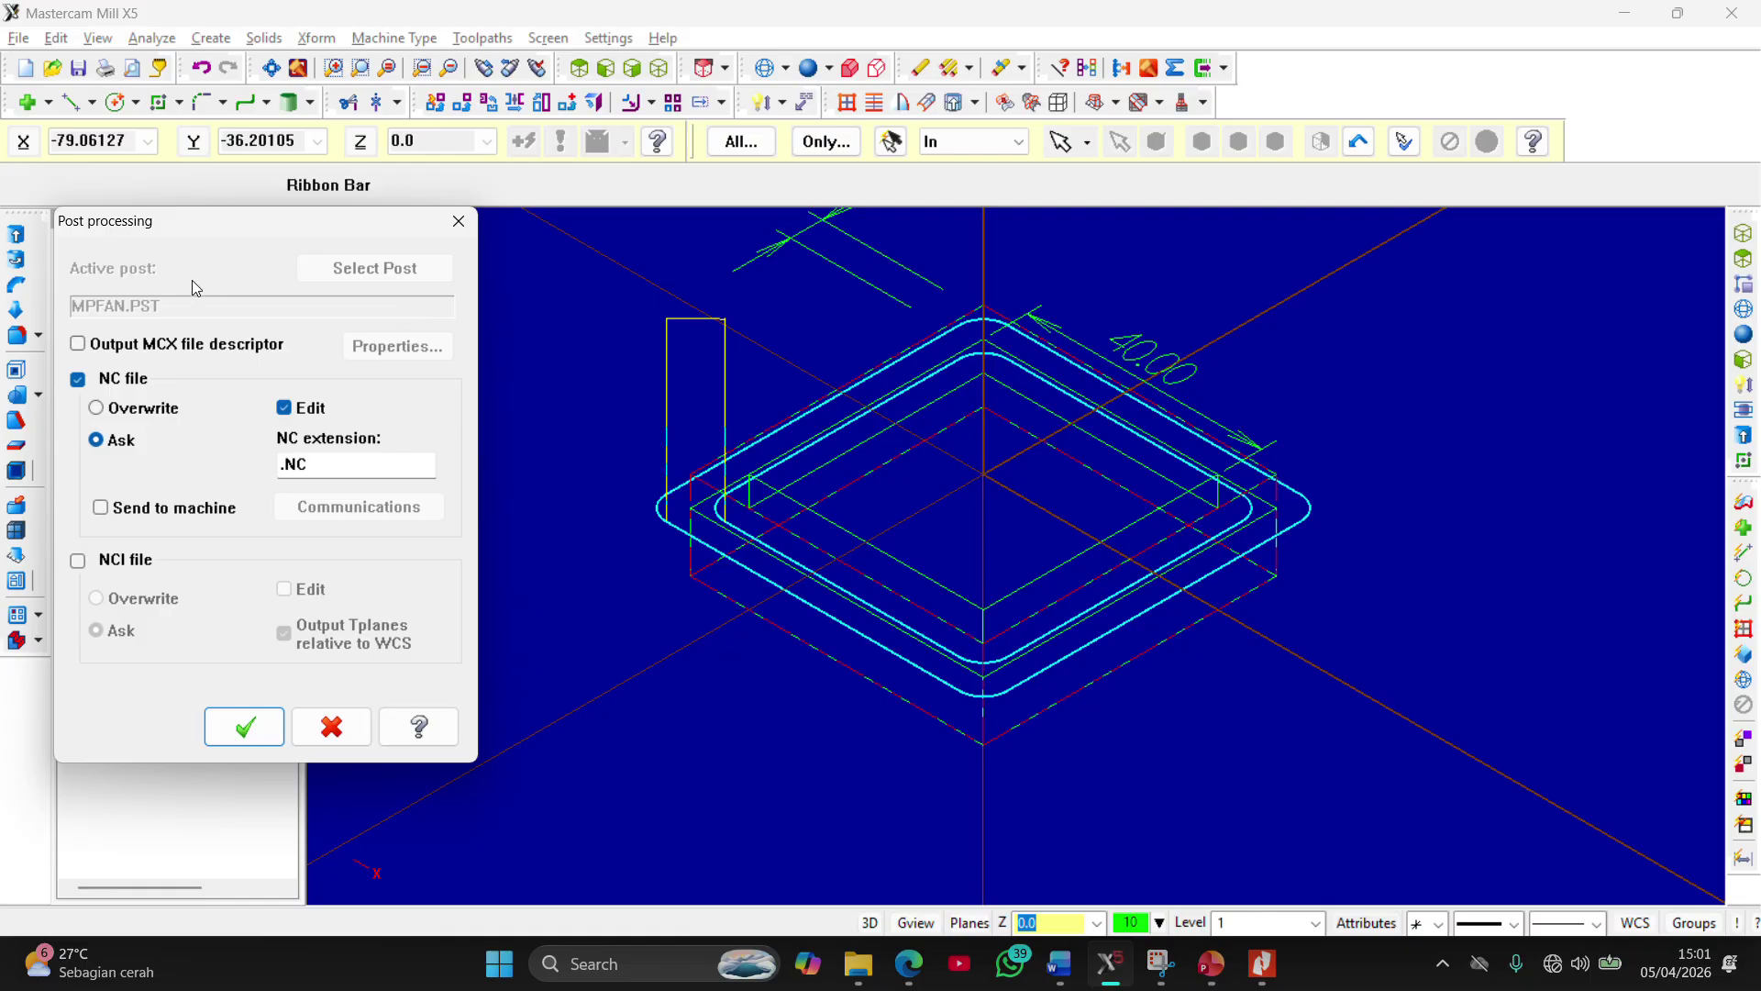
left_click(244, 725)
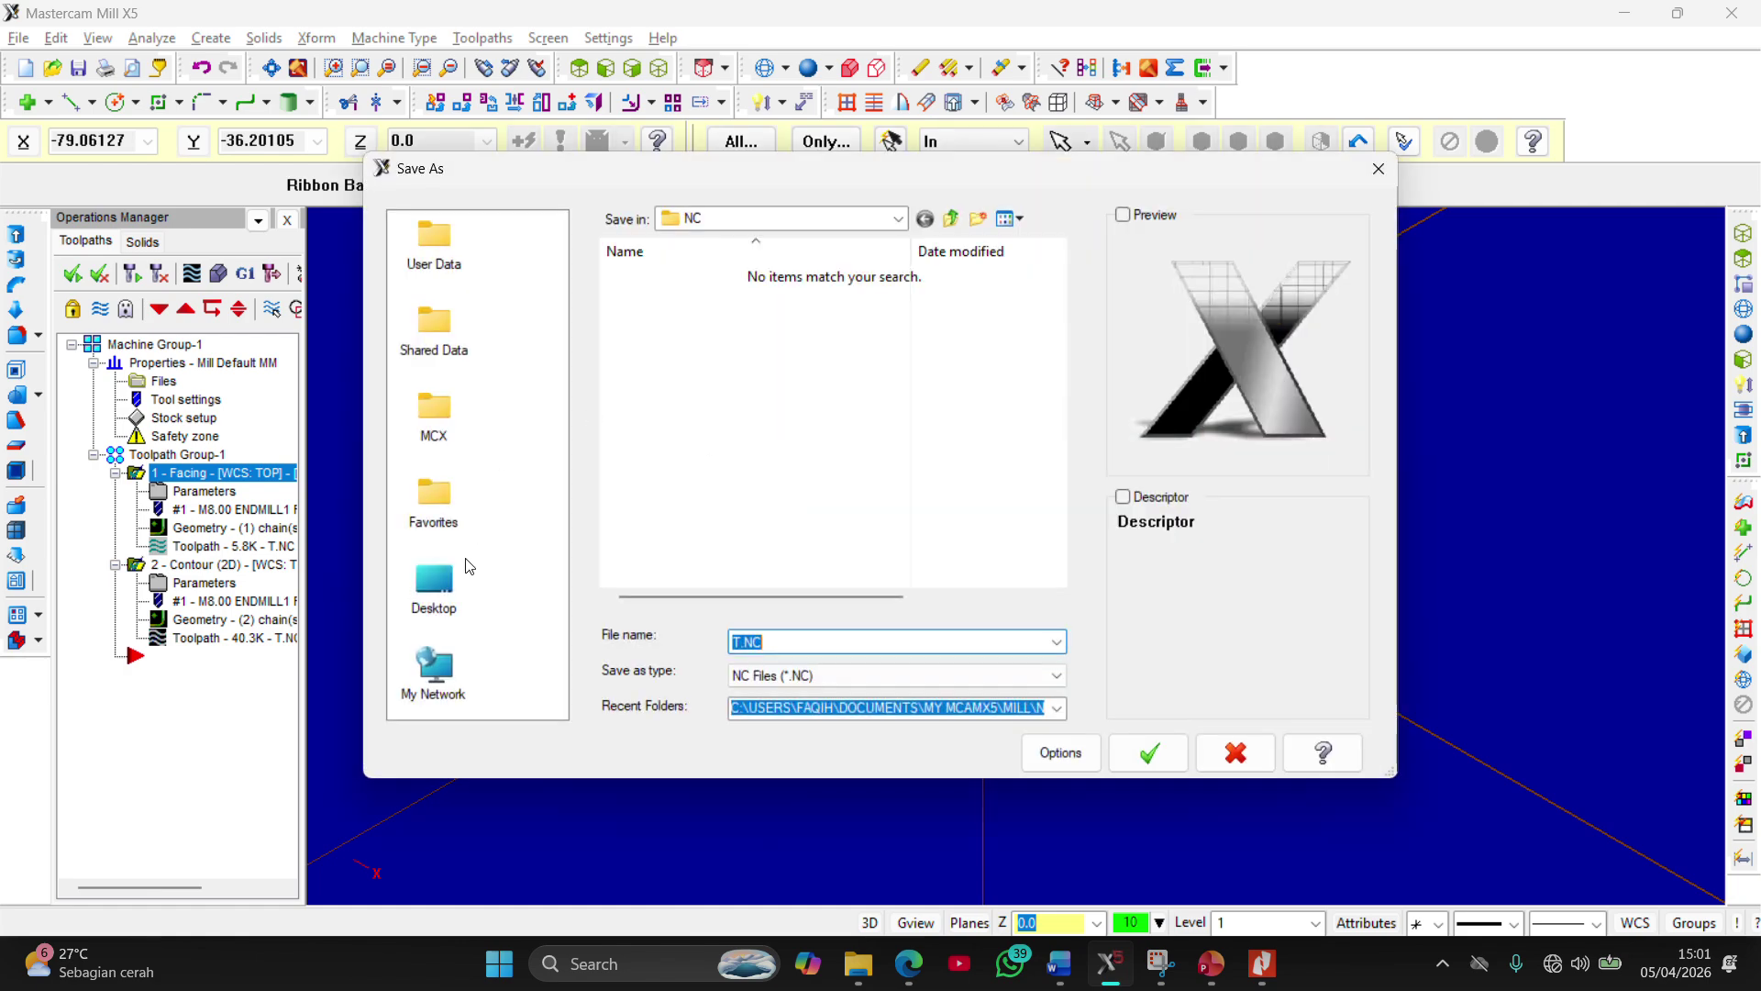
Save the posted NC program on the Desktop under the name Latihan 7
left_click(447, 587)
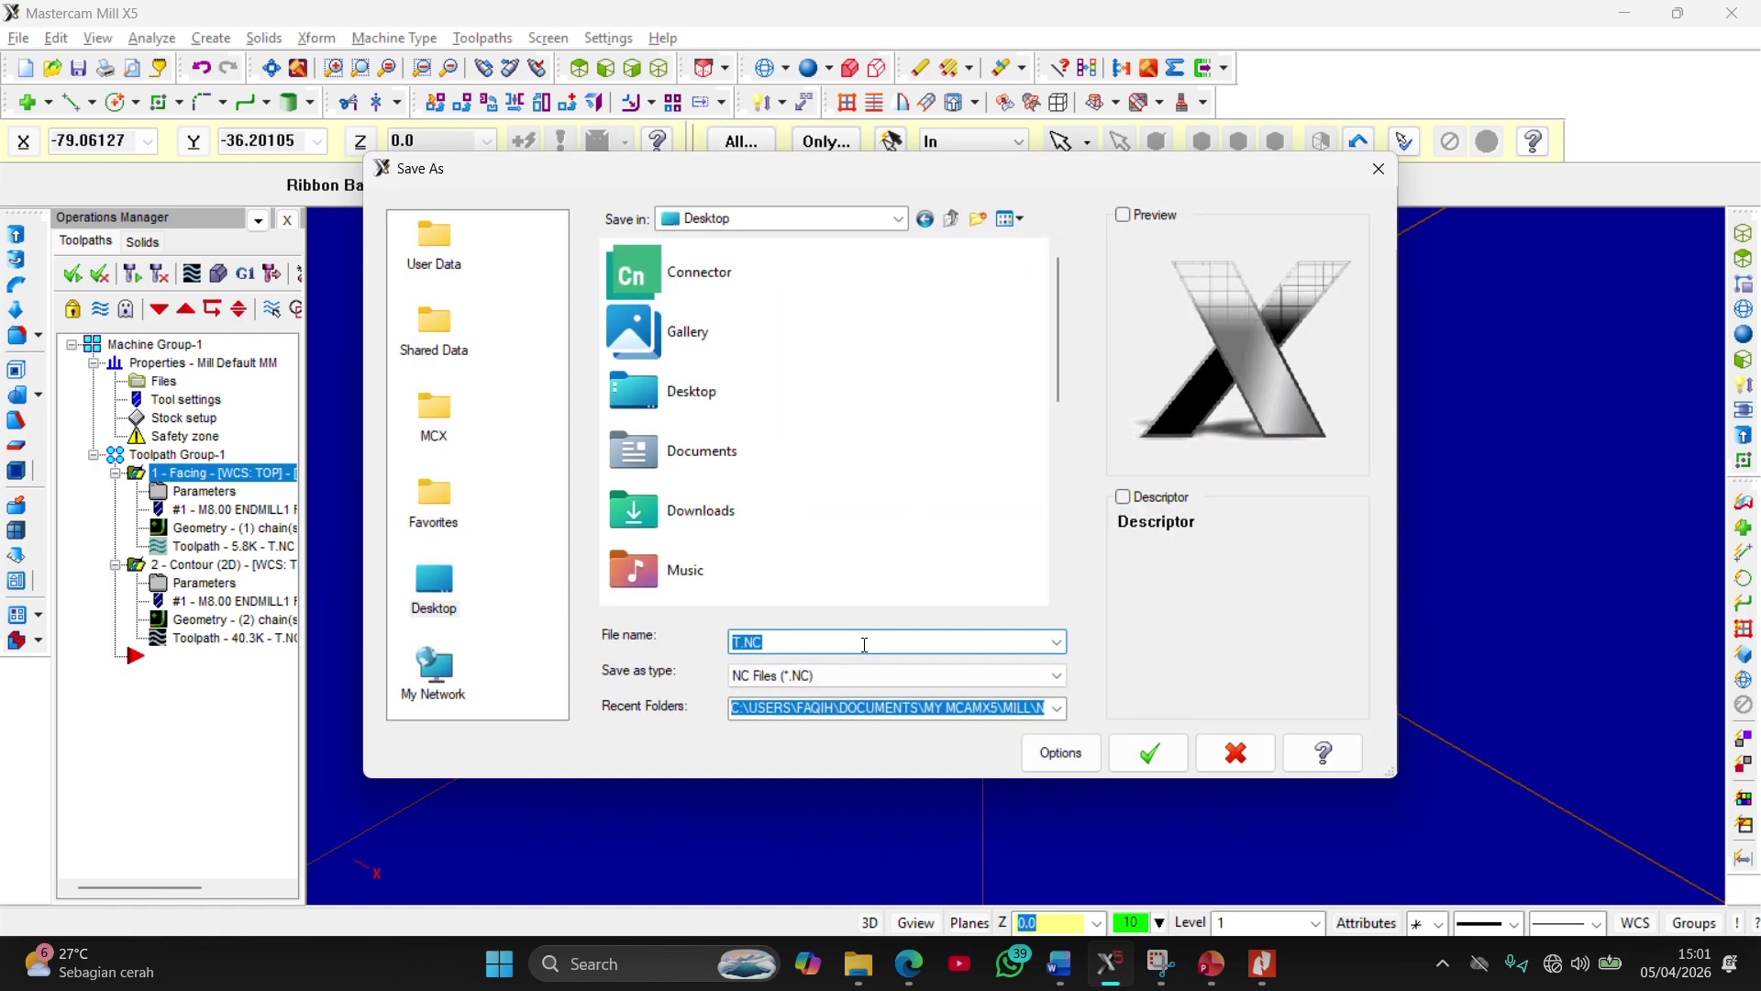
type("L")
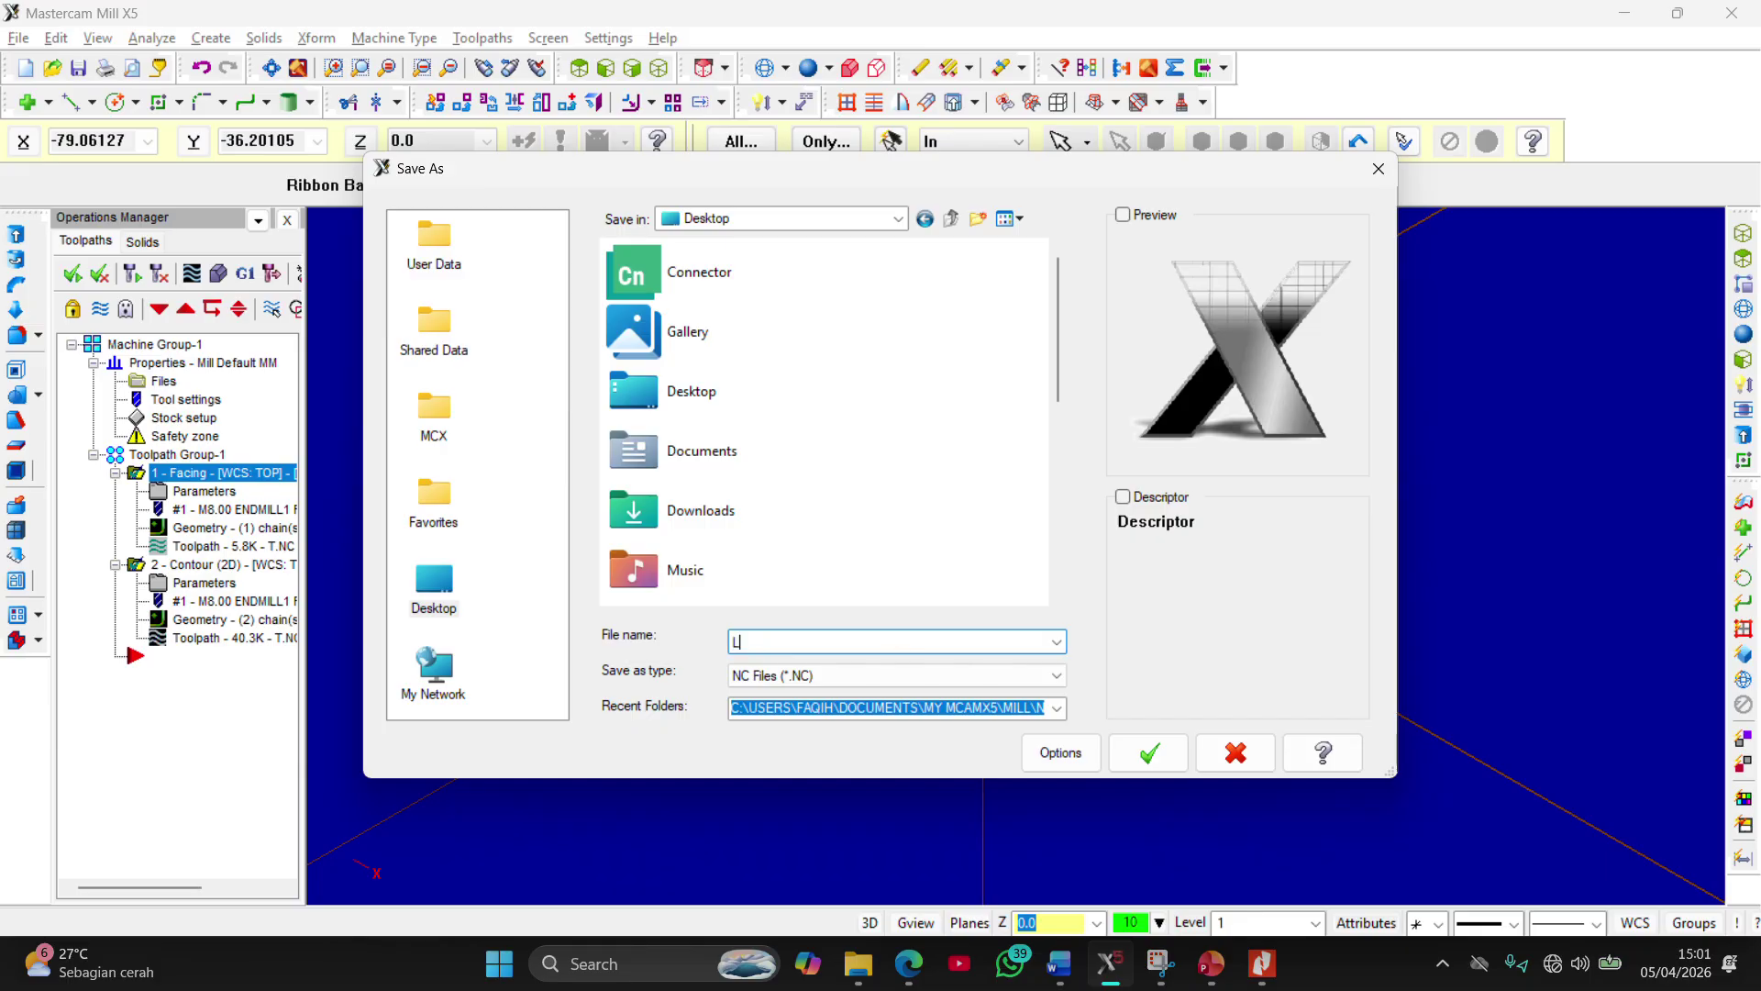
key("alt+Tab")
key("alt+Tab")
key("alt+Tab")
key("alt+Tab")
key("alt+Tab")
key("alt+Tab")
key("alt+Tab")
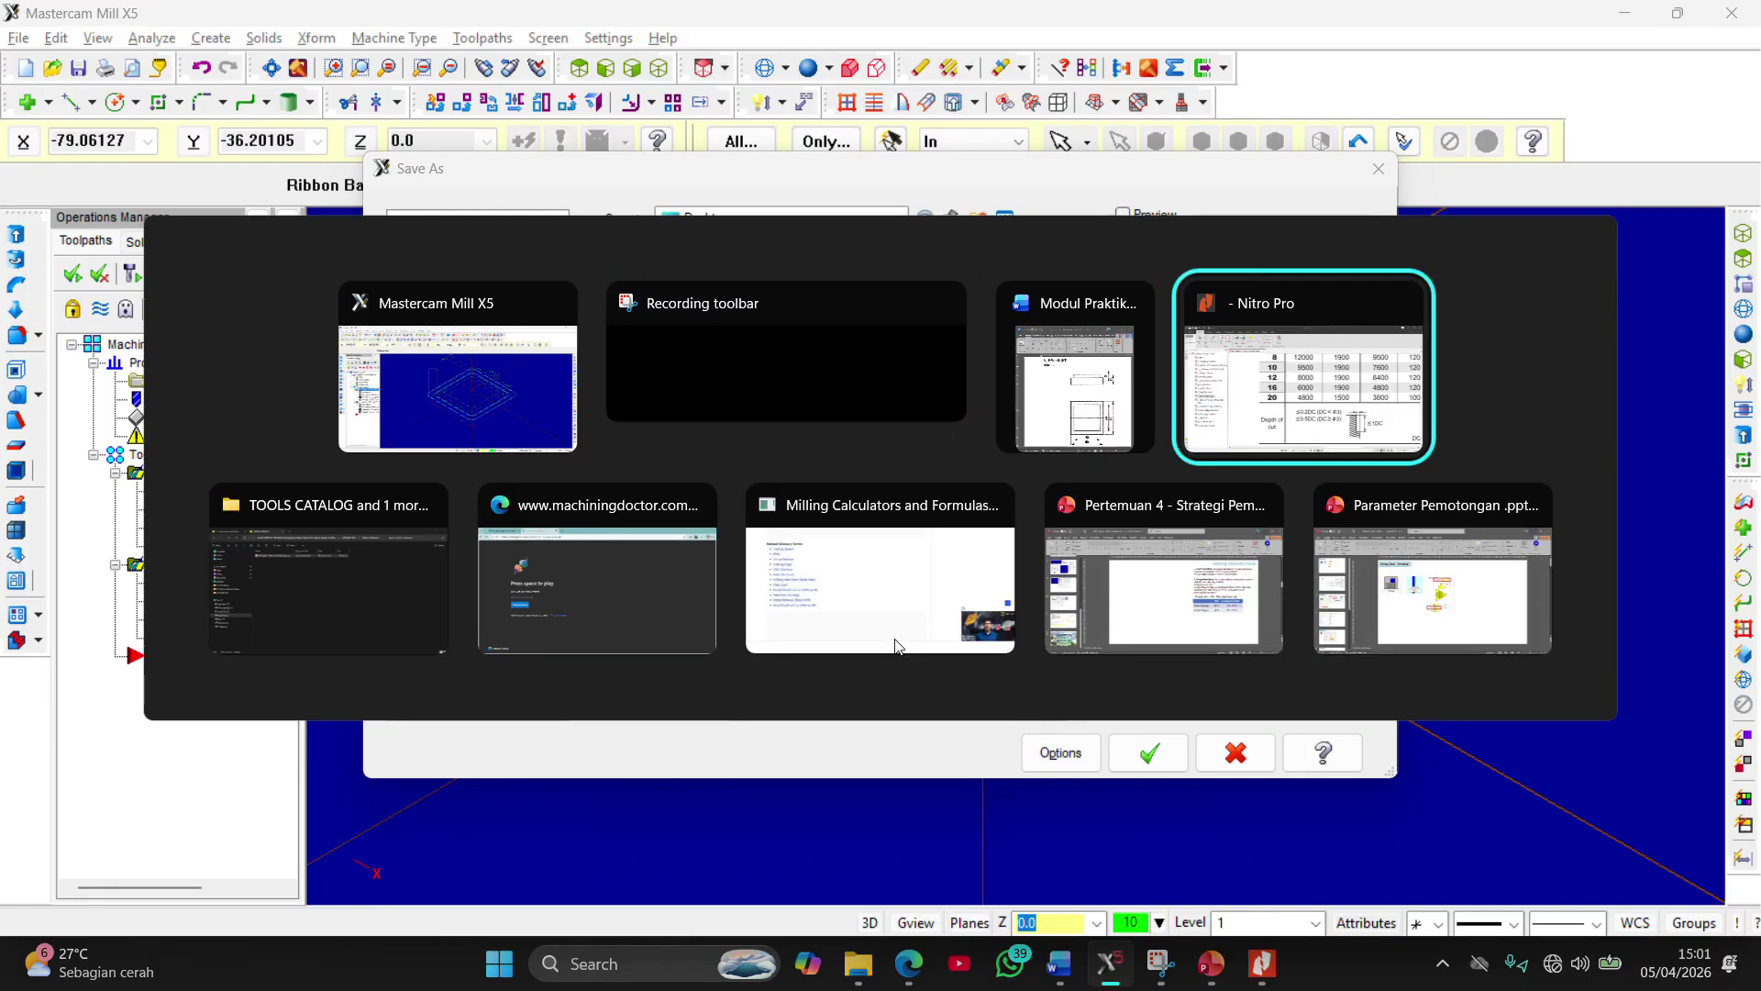
key("alt+Tab")
key("alt+Tab")
key("alt+Tab")
key("alt+Tab")
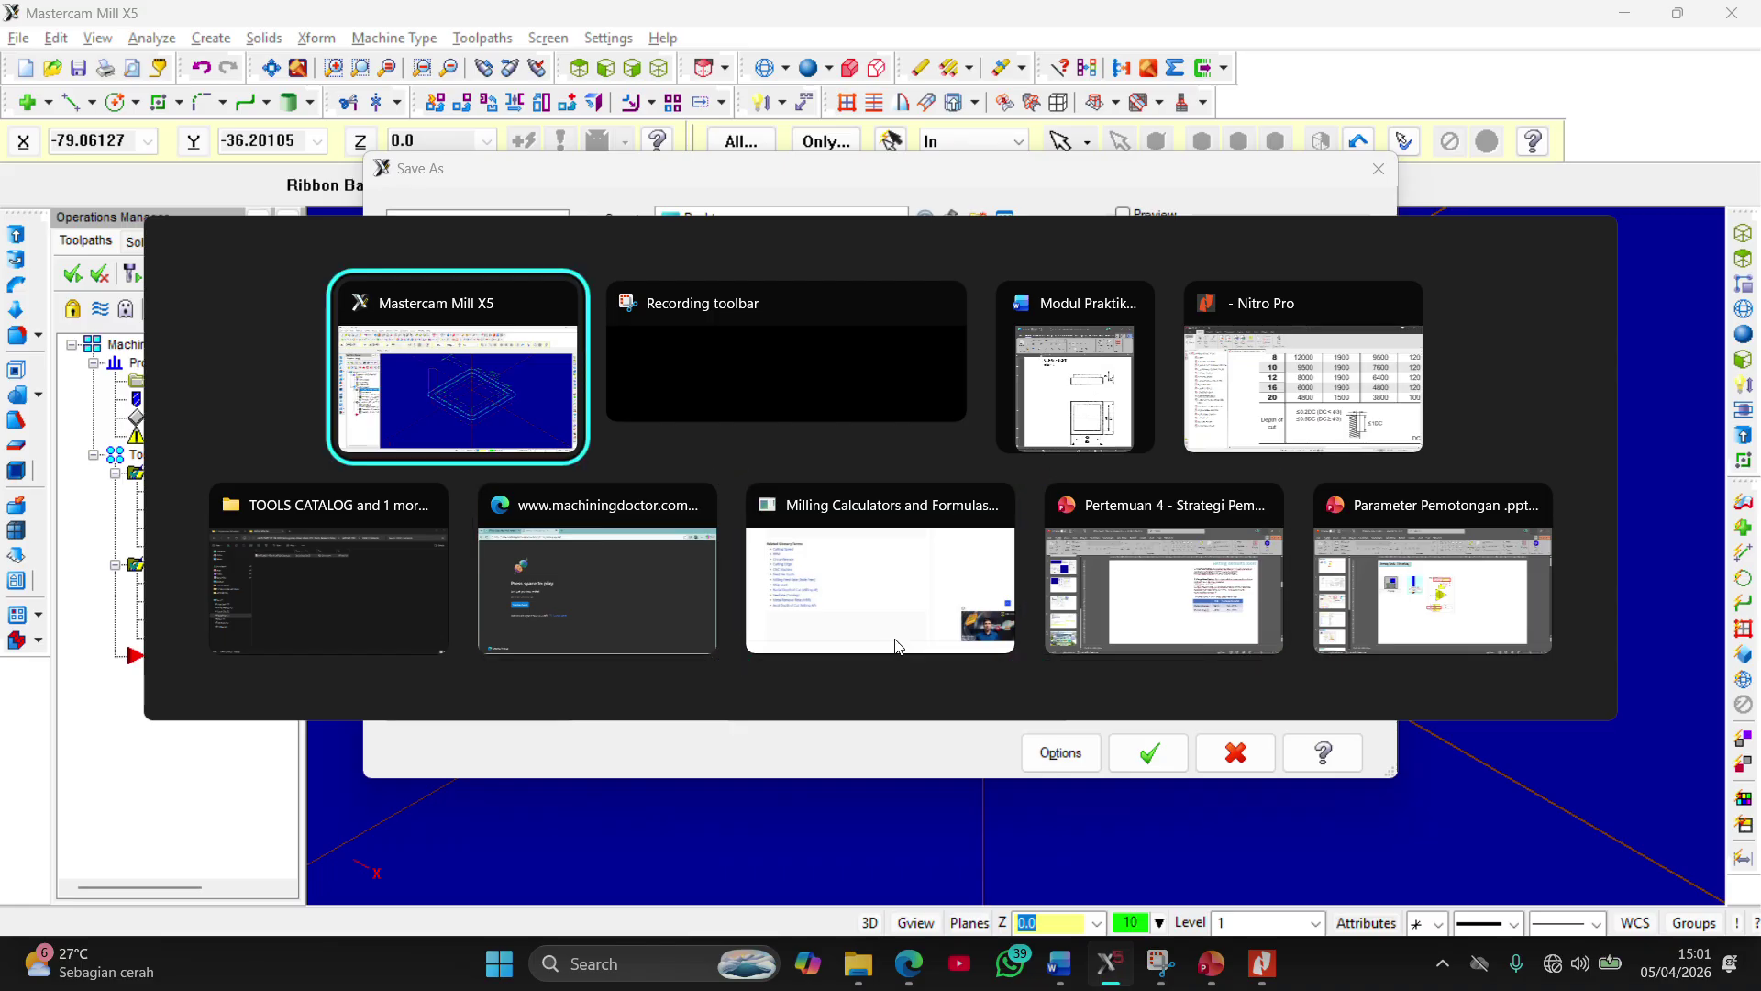
key("alt+Tab")
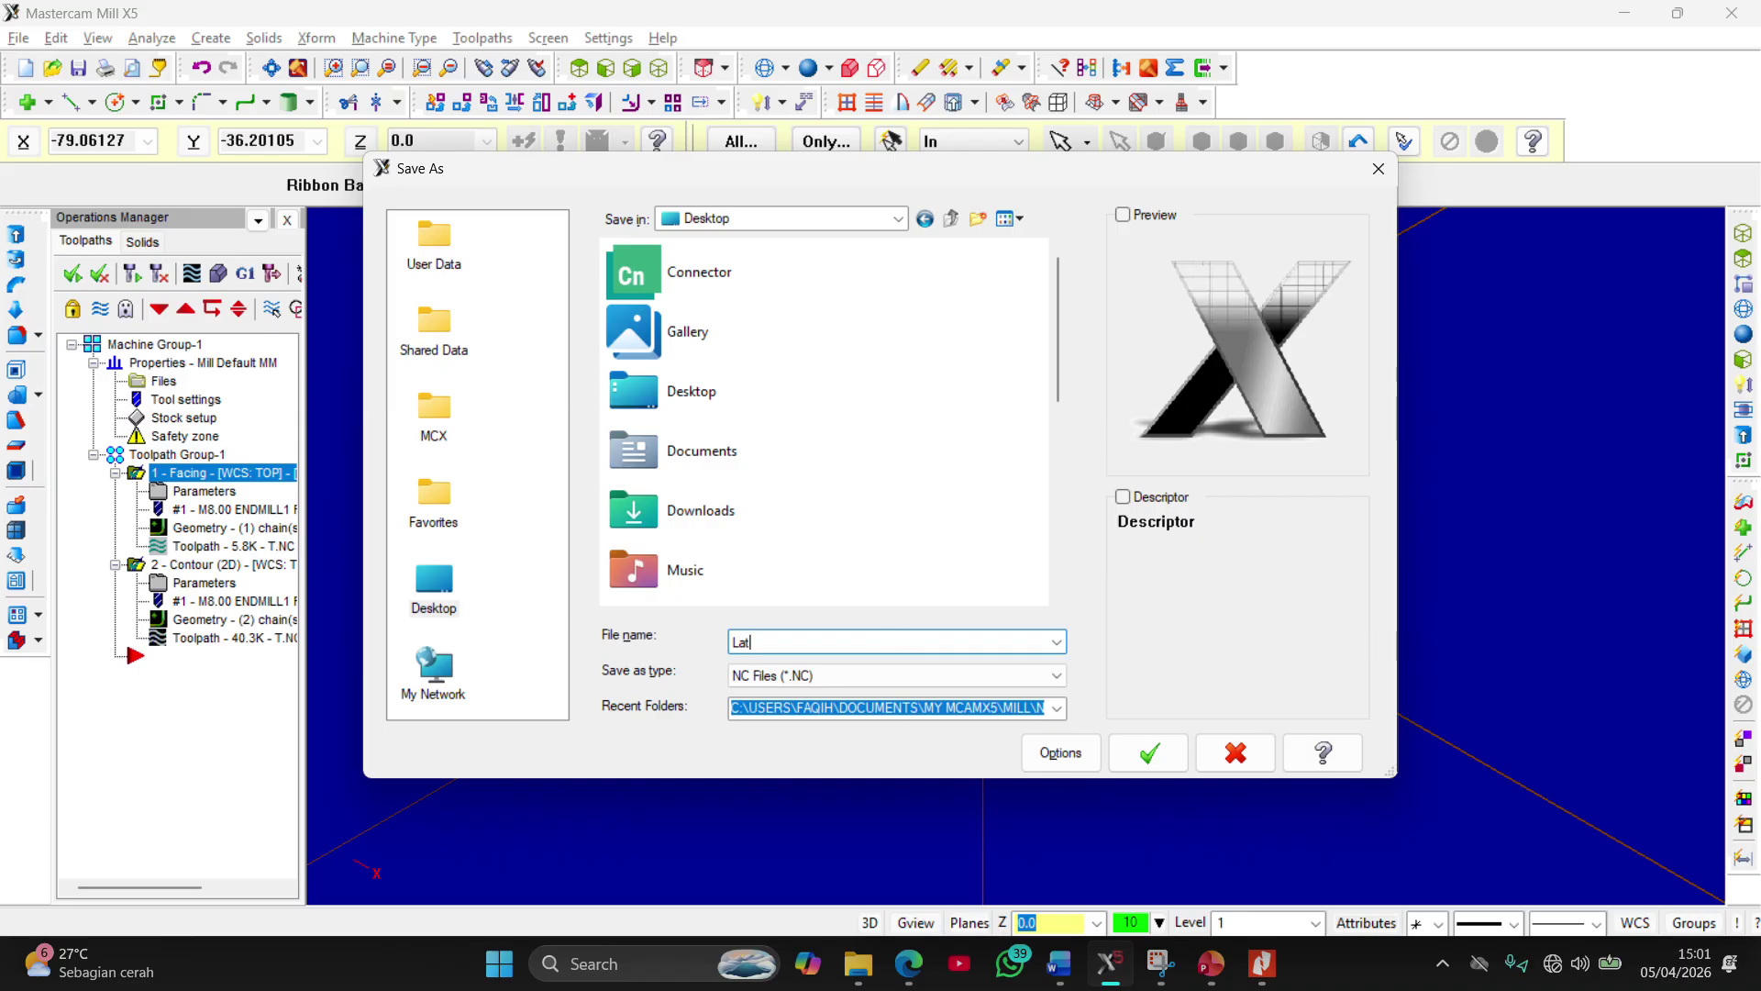
type("han 7")
left_click(1142, 757)
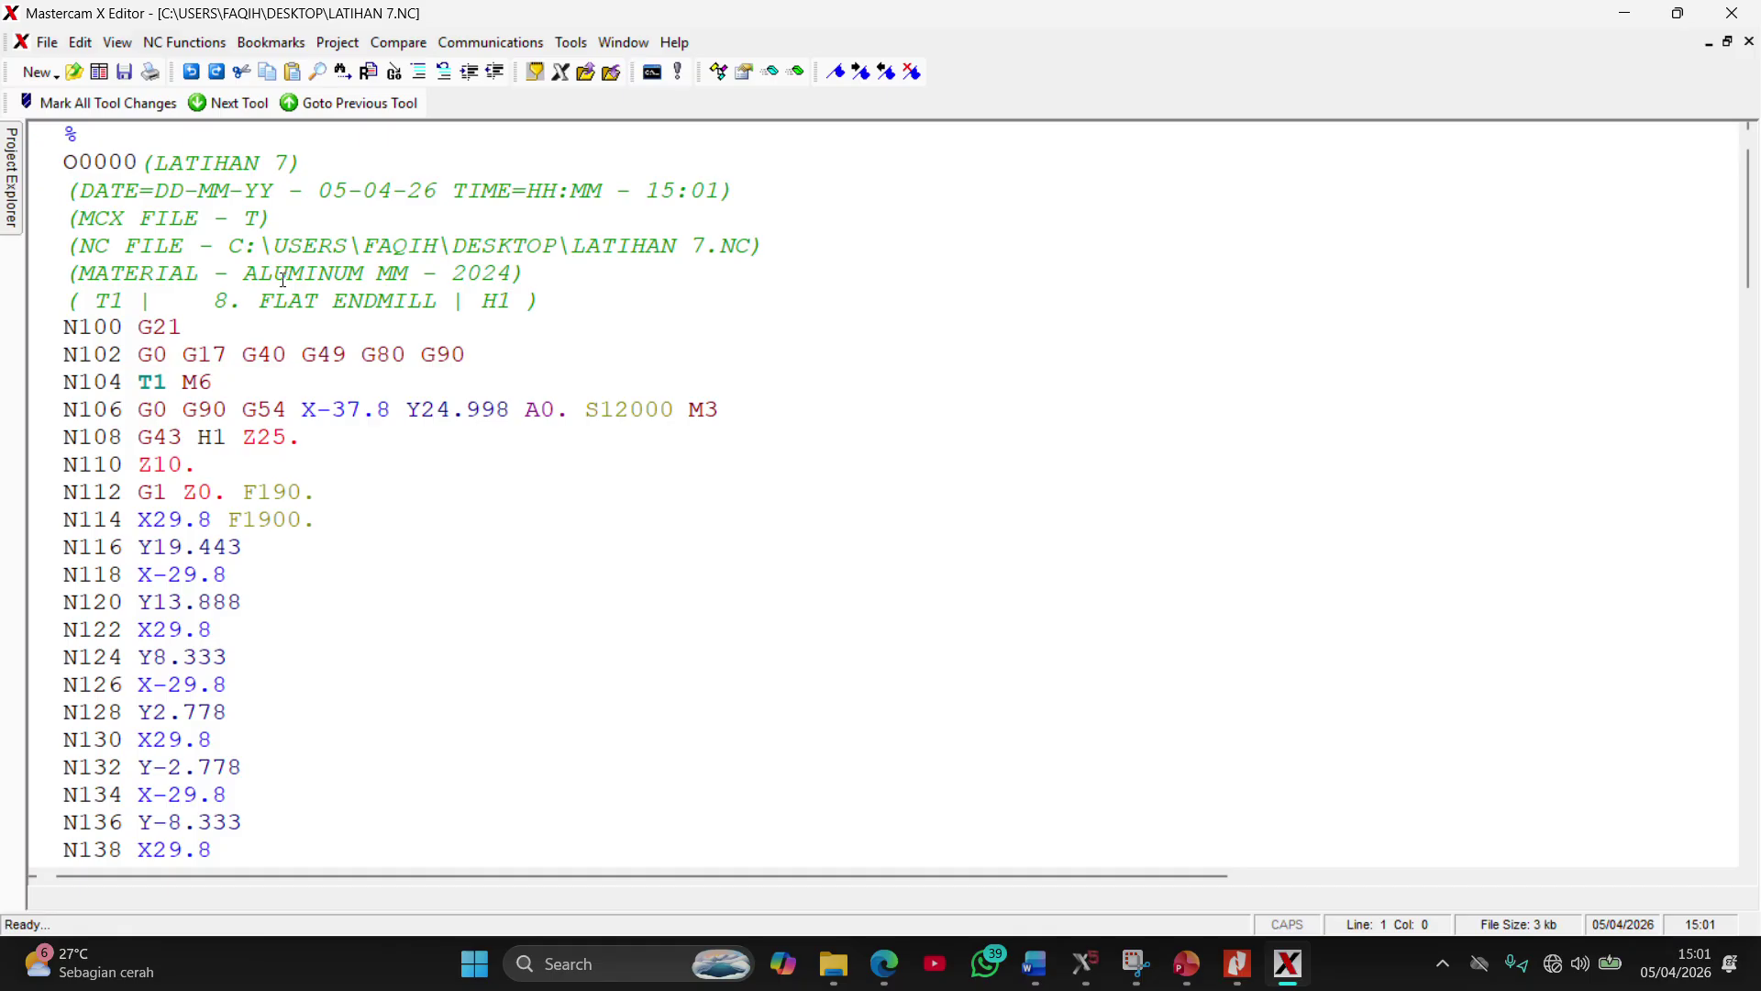
Review the posted G-code of Latihan 7 from the header to the program end and return to the start
scroll(312, 472, "down", 20)
scroll(311, 471, "down", 19)
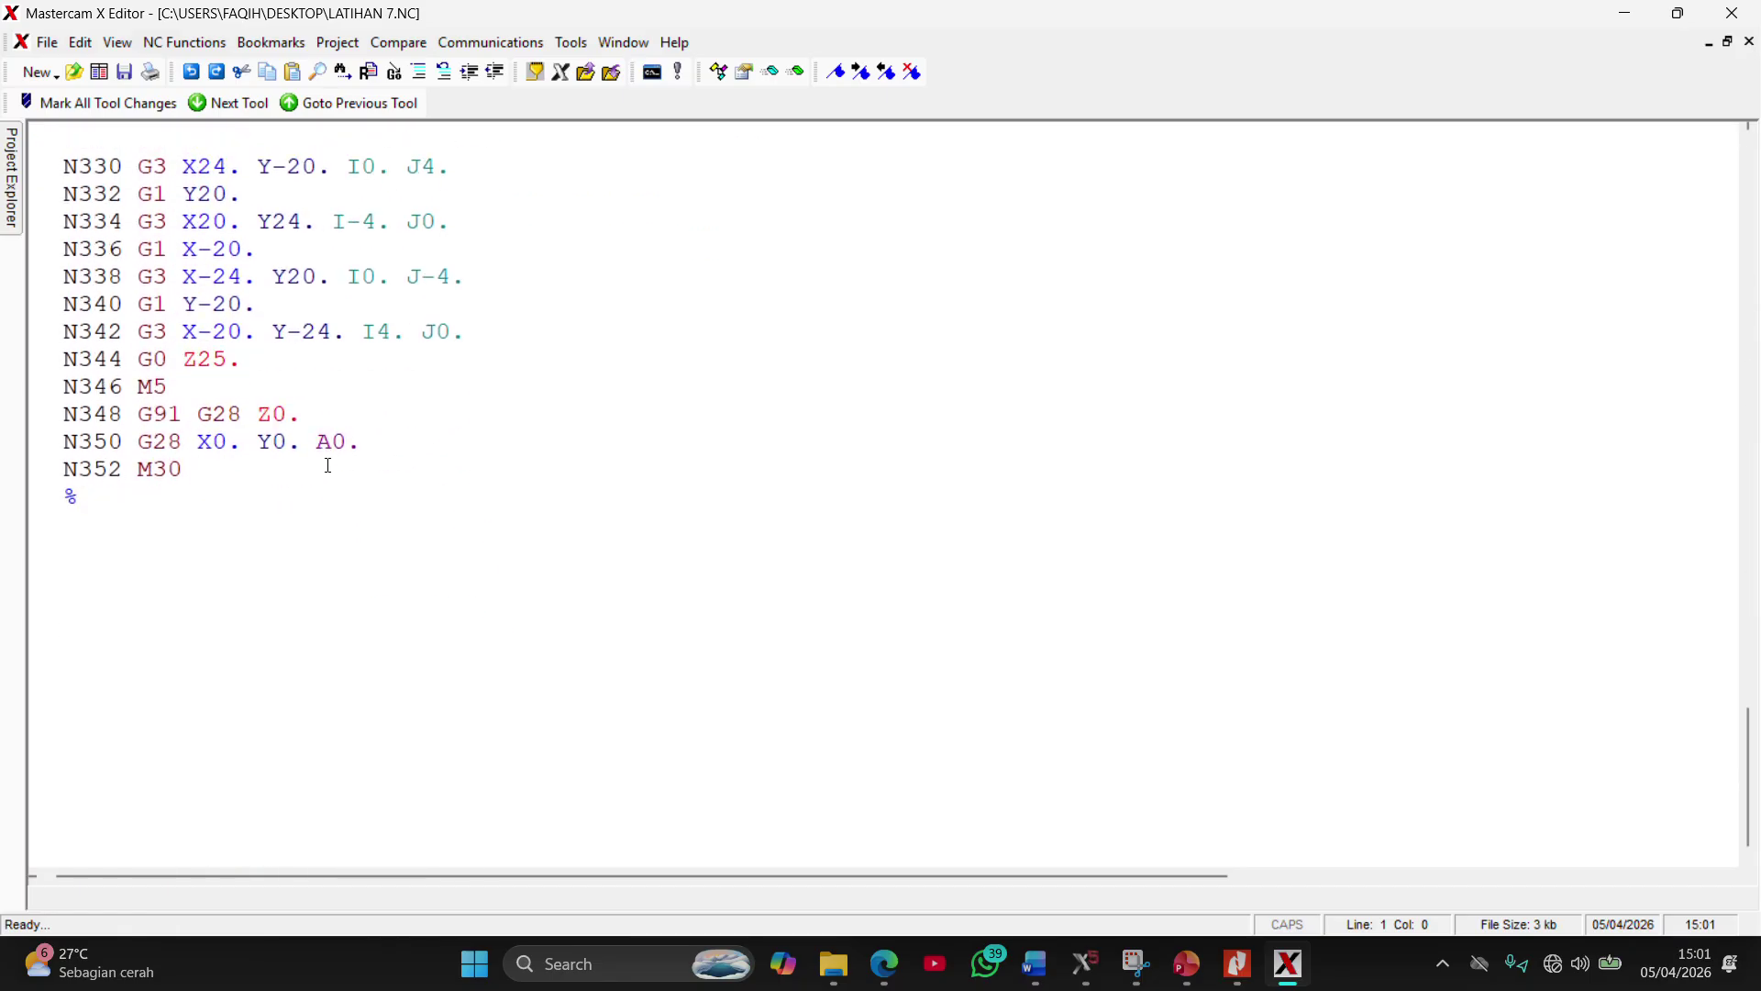
scroll(322, 468, "up", 20)
scroll(329, 465, "up", 11)
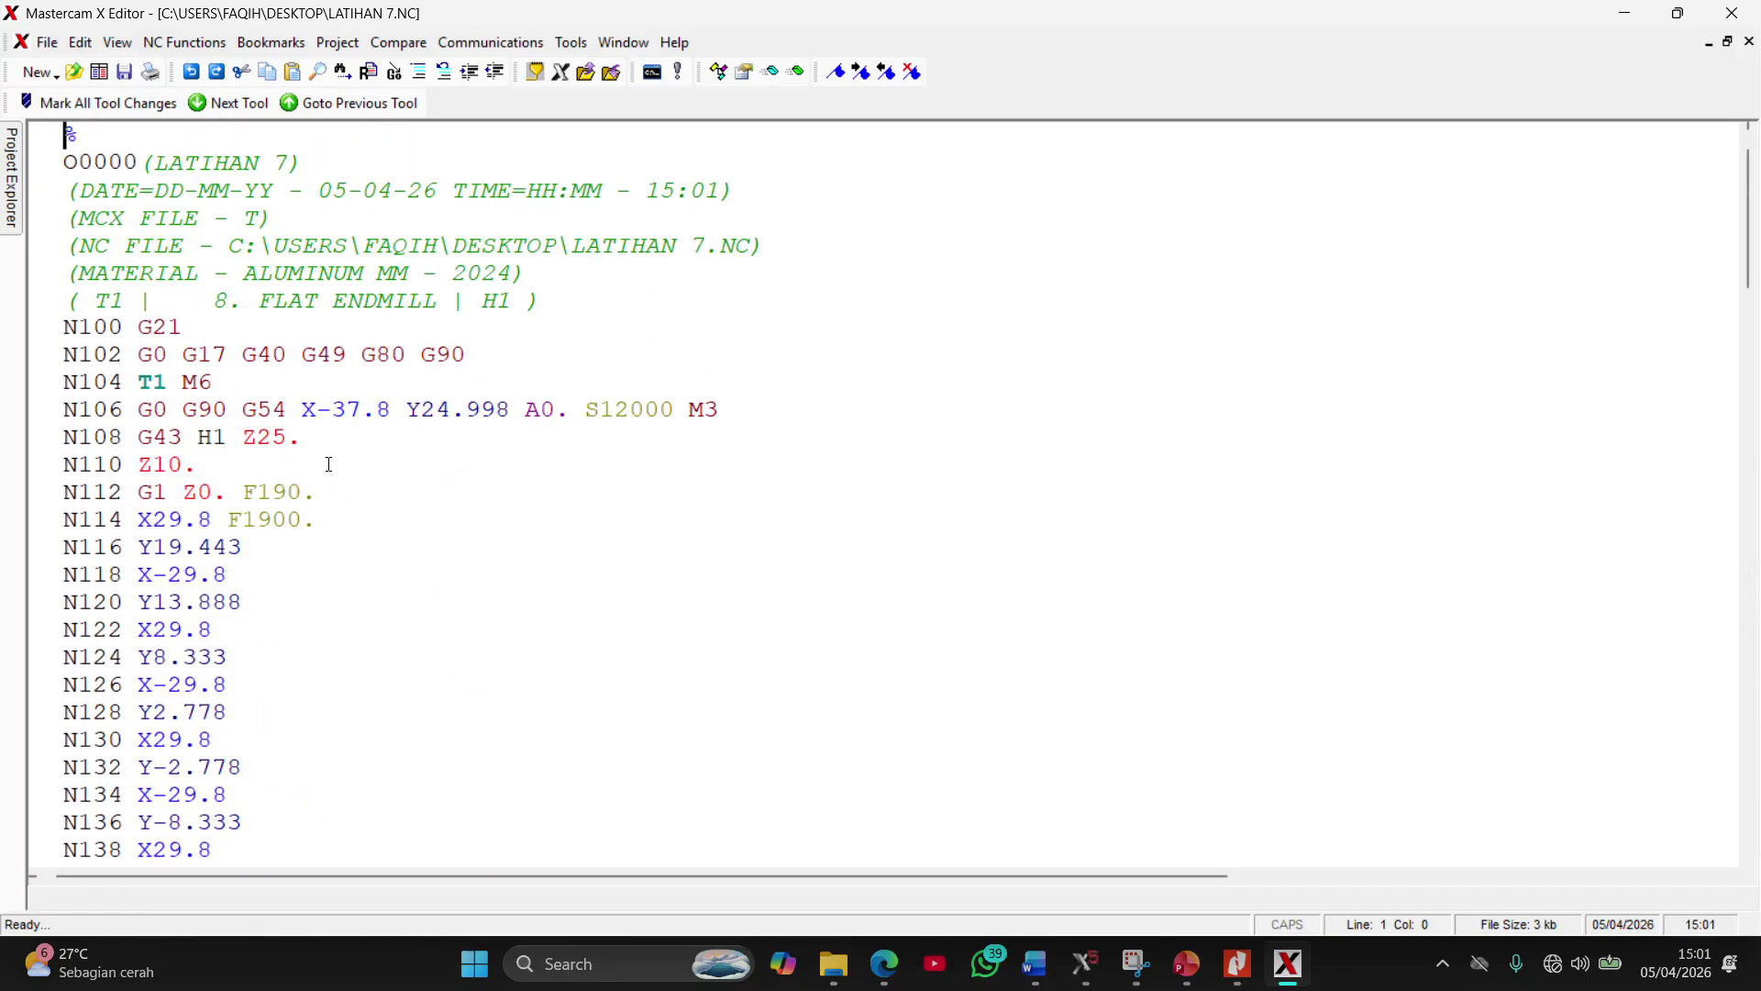